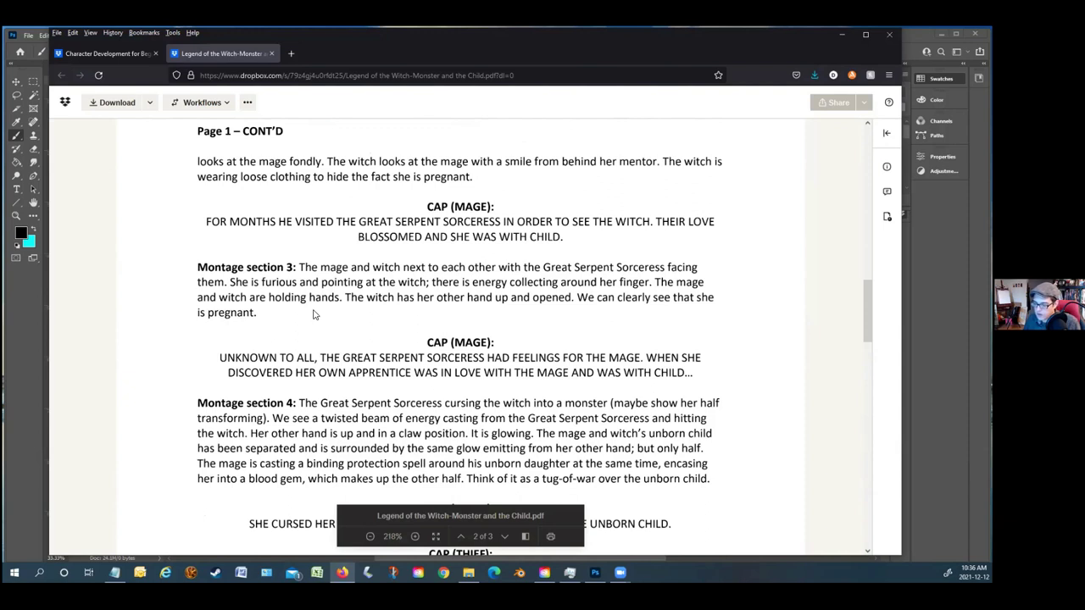
After reading Montage section 4, switch to Photoshop and brush a small black rectangular page frame on the TEST layer
scroll(347, 294, "down", 3)
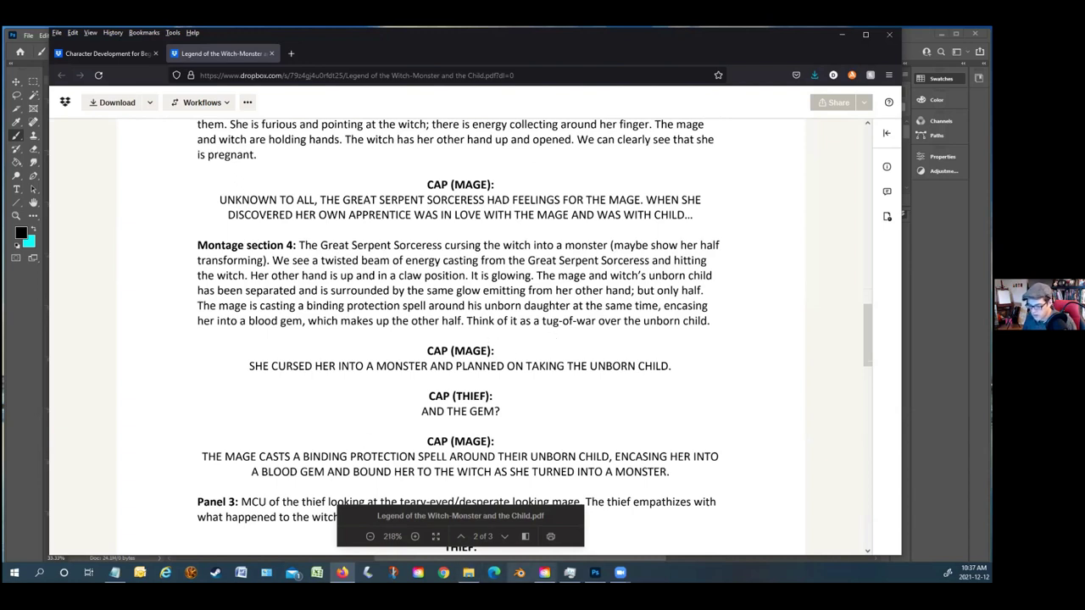
left_click(595, 573)
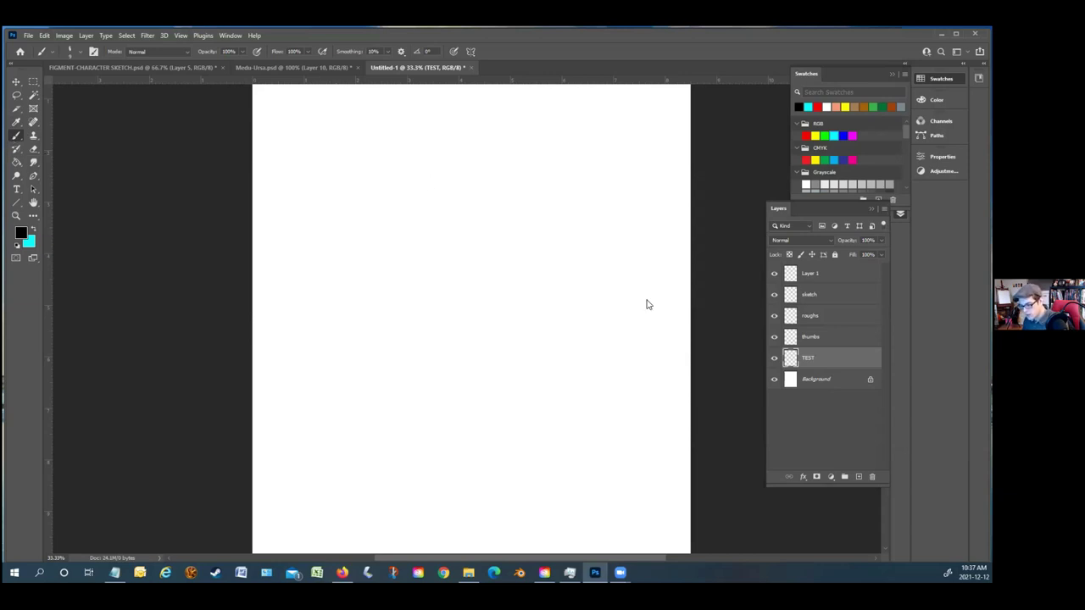
left_click(16, 136)
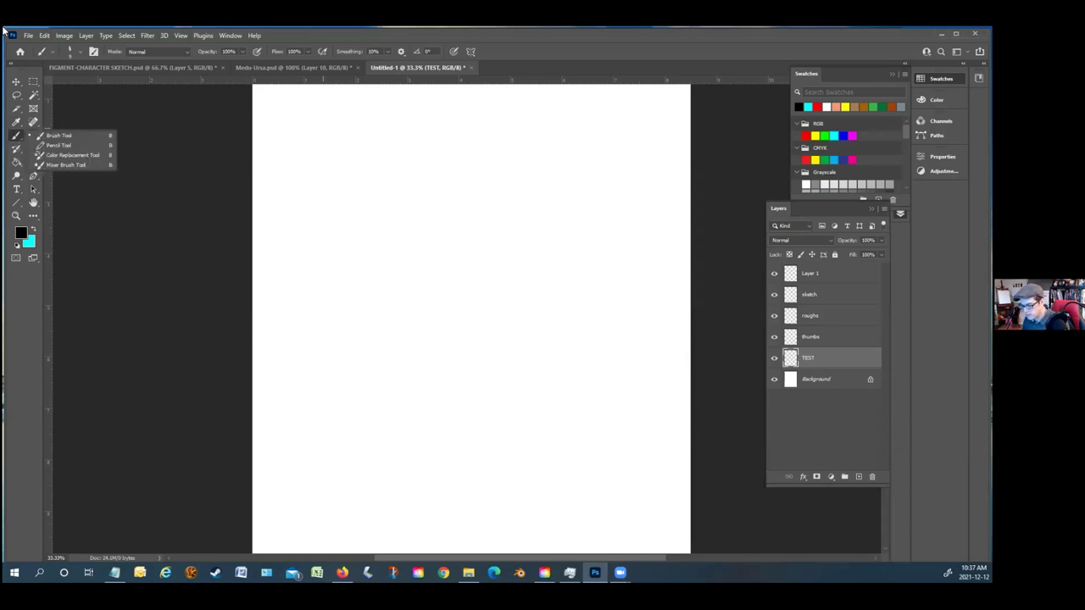
left_click(77, 134)
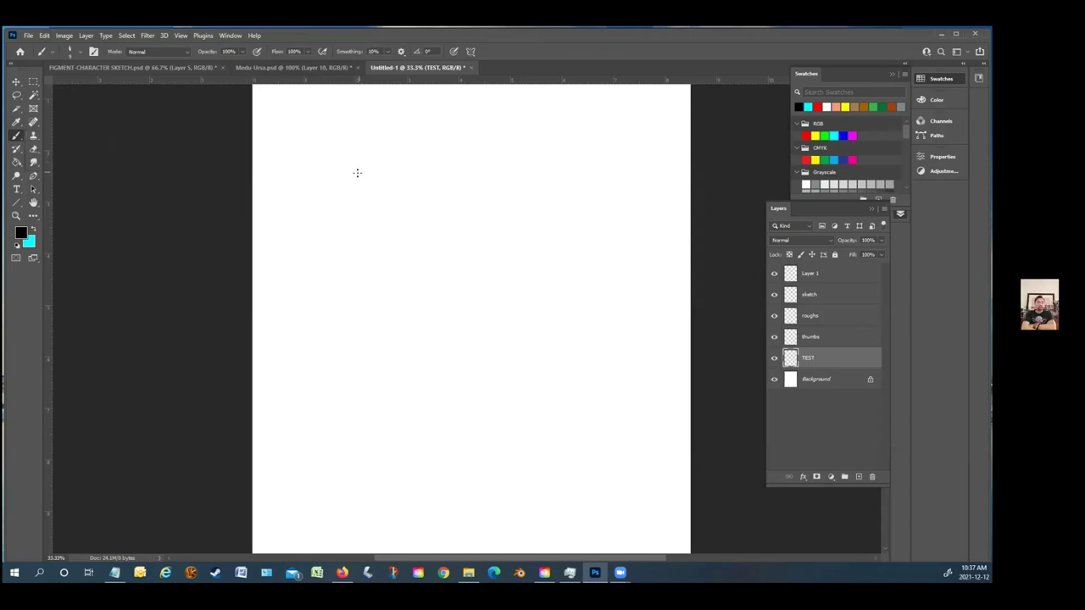
mouse_move(390, 177)
left_mouse_down()
mouse_move(301, 173)
mouse_move(300, 319)
left_mouse_up()
mouse_move(390, 178)
left_mouse_down()
mouse_move(399, 336)
mouse_move(307, 341)
mouse_move(300, 322)
left_mouse_up()
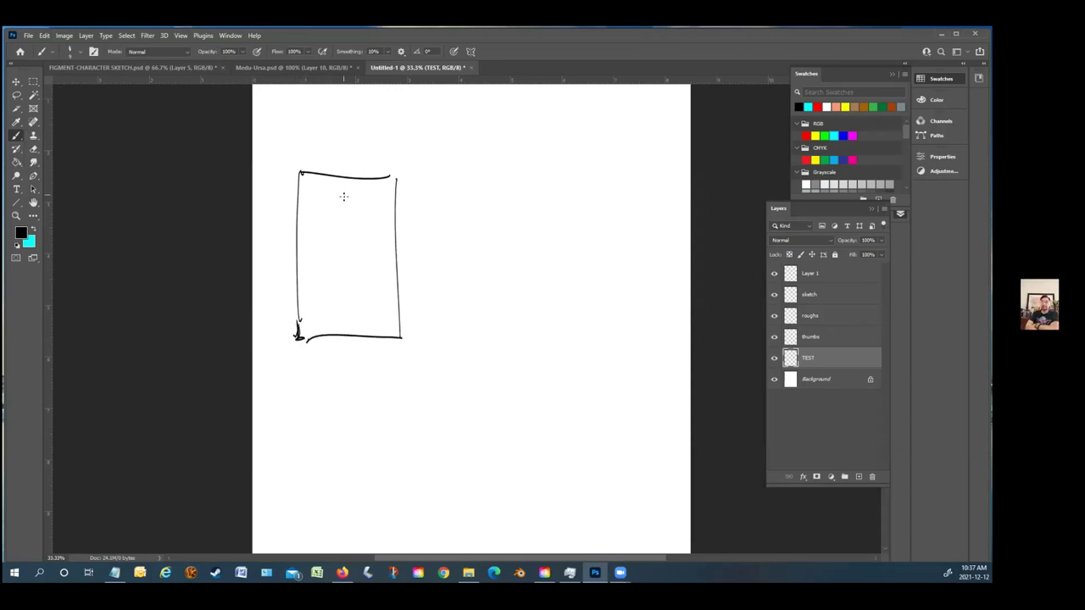
Draw one panel in the page frame's upper-left corner and two small adjacent panels along its bottom right
left_click_drag(349, 194, 352, 242)
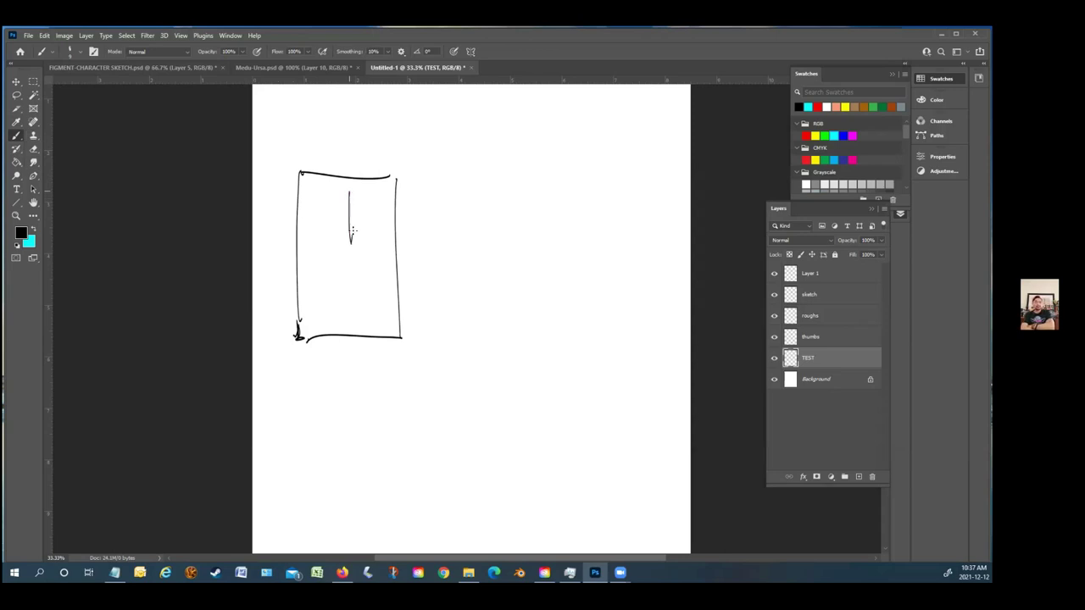
mouse_move(348, 186)
left_mouse_down()
mouse_move(300, 188)
mouse_move(307, 246)
mouse_move(348, 246)
left_mouse_up()
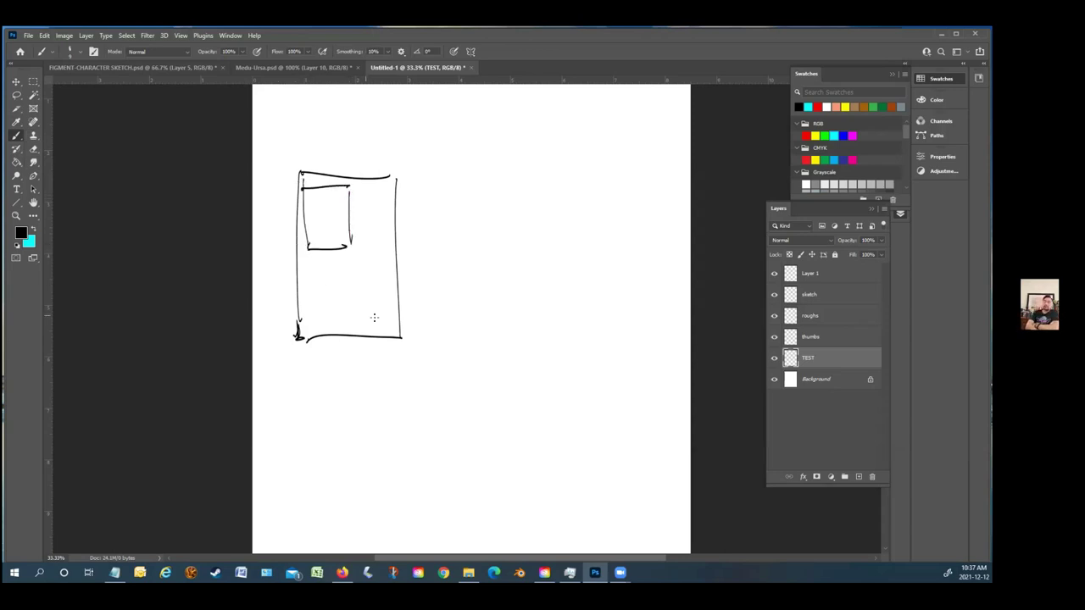
mouse_move(393, 302)
left_mouse_down()
mouse_move(392, 328)
mouse_move(361, 328)
mouse_move(362, 294)
mouse_move(391, 293)
left_mouse_up()
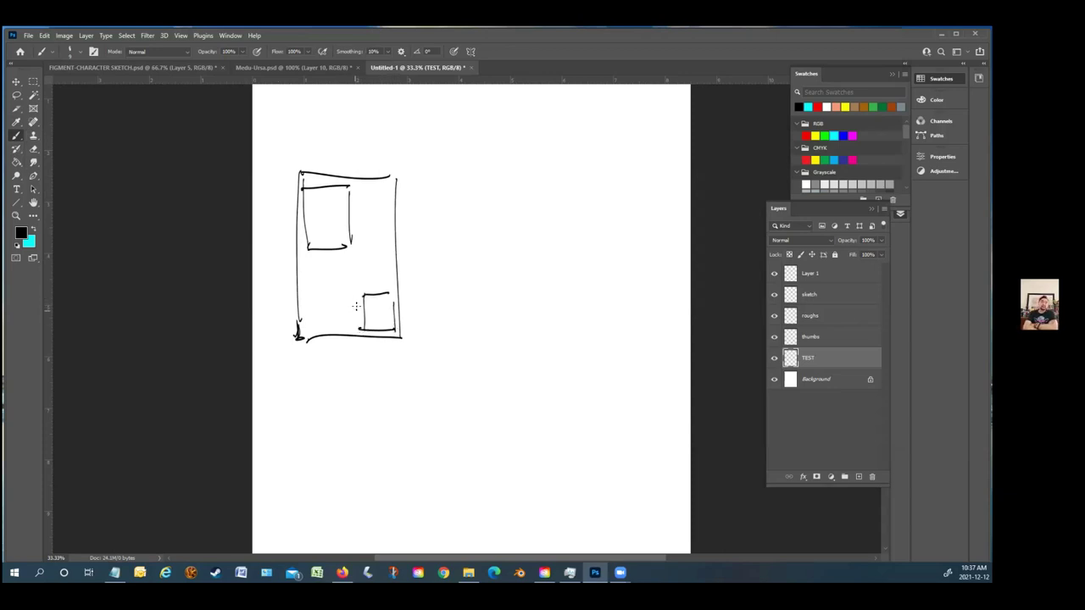
mouse_move(357, 334)
left_mouse_down()
mouse_move(358, 296)
mouse_move(339, 334)
left_mouse_up()
mouse_move(356, 295)
left_mouse_down()
mouse_move(331, 297)
mouse_move(332, 332)
left_mouse_up()
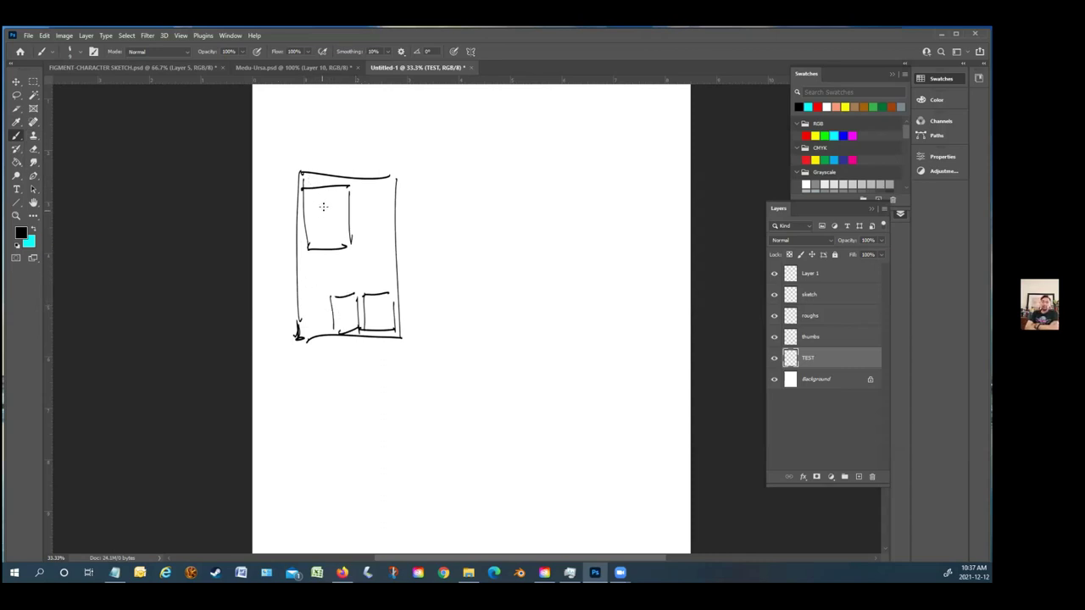
Rough in a dark figure in the first panel, small figures around the open areas, and reading-flow arrows linking them
mouse_move(325, 222)
left_mouse_down()
mouse_move(319, 238)
mouse_move(338, 243)
mouse_move(336, 206)
mouse_move(320, 212)
mouse_move(323, 196)
mouse_move(333, 222)
mouse_move(339, 200)
mouse_move(335, 212)
mouse_move(327, 193)
mouse_move(312, 227)
mouse_move(342, 237)
left_mouse_up()
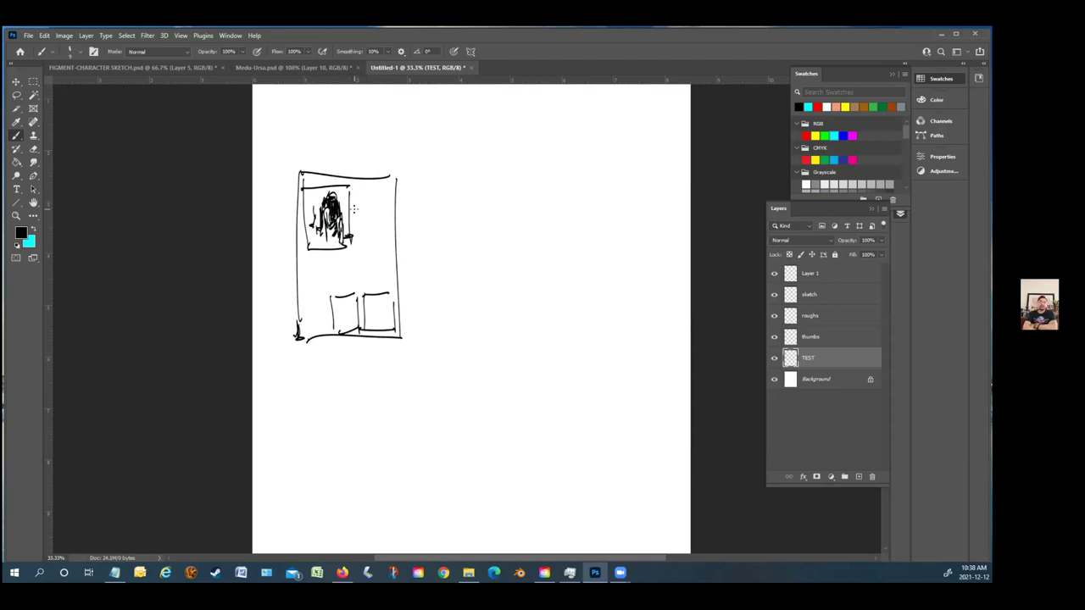
left_click_drag(373, 186, 368, 196)
mouse_move(380, 276)
left_mouse_down()
mouse_move(386, 256)
mouse_move(388, 288)
mouse_move(359, 283)
mouse_move(373, 265)
mouse_move(371, 285)
mouse_move(381, 278)
mouse_move(354, 291)
mouse_move(386, 234)
mouse_move(382, 255)
left_mouse_up()
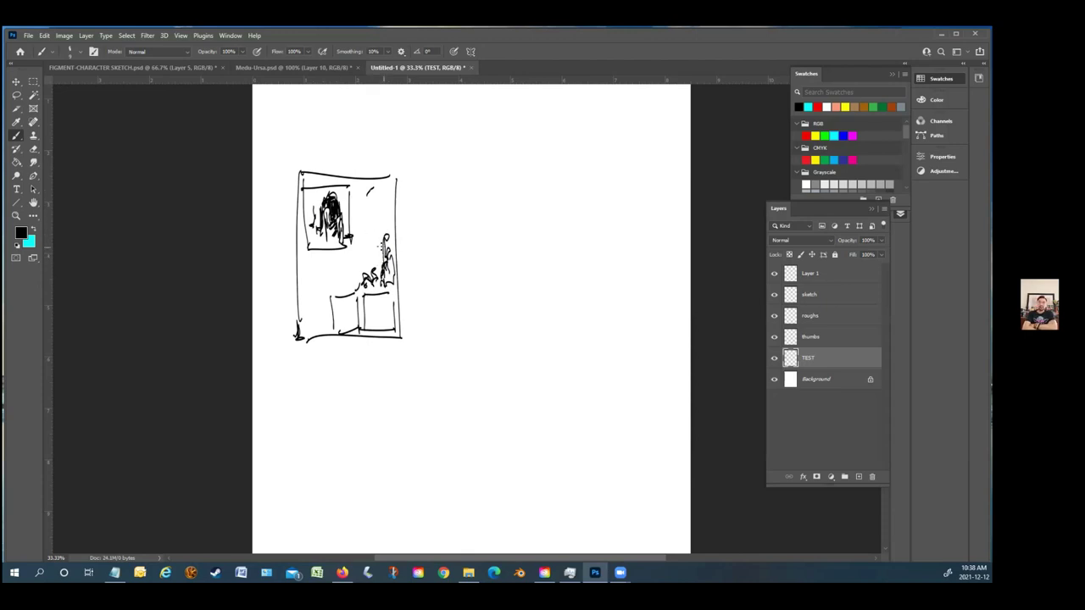
left_click_drag(369, 196, 371, 224)
mouse_move(375, 192)
left_mouse_down()
mouse_move(382, 234)
mouse_move(349, 268)
mouse_move(333, 266)
mouse_move(340, 277)
mouse_move(317, 270)
mouse_move(307, 302)
left_mouse_up()
mouse_move(304, 261)
left_mouse_down()
mouse_move(320, 285)
mouse_move(323, 265)
mouse_move(308, 305)
mouse_move(315, 331)
mouse_move(383, 315)
left_mouse_up()
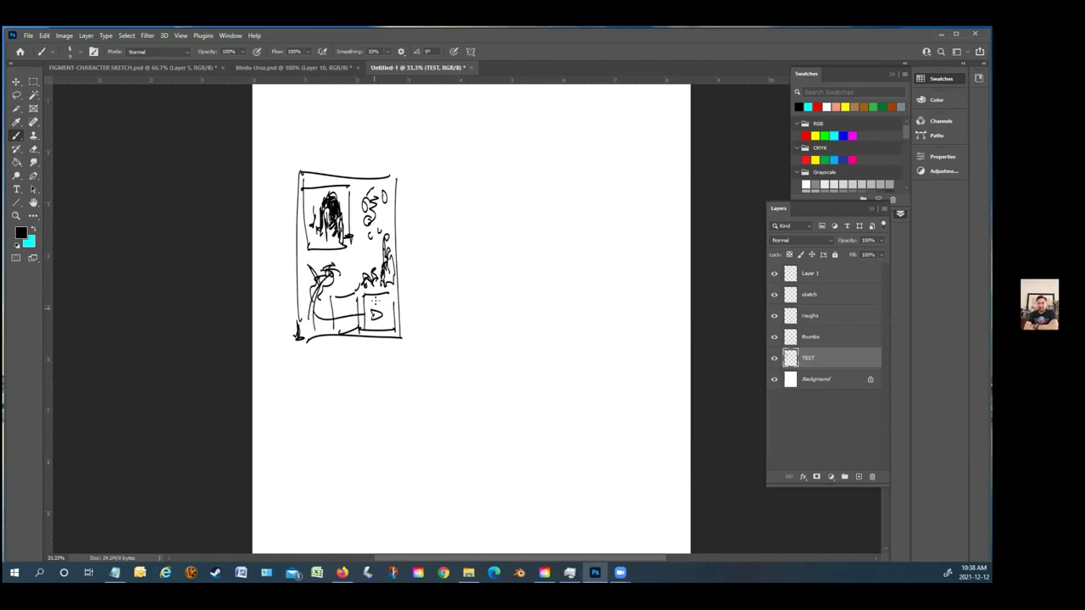
mouse_move(324, 219)
left_mouse_down()
mouse_move(359, 207)
mouse_move(361, 270)
left_mouse_up()
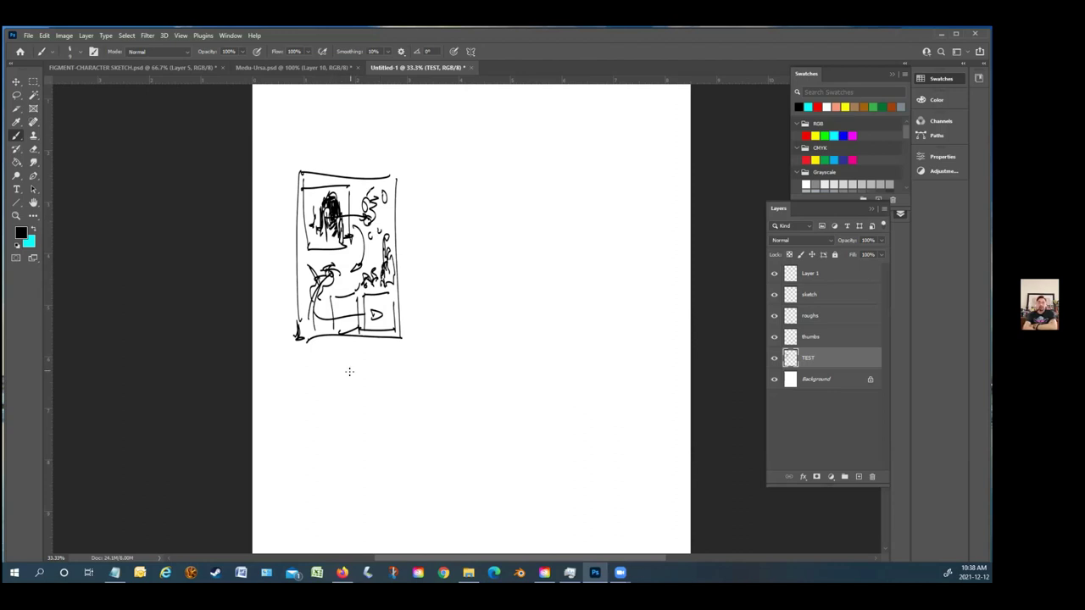
Draw a larger page frame beside the first thumbnail, with a hatched diagonal torso shape in its lower-left corner
mouse_move(418, 173)
left_mouse_down()
mouse_move(427, 327)
mouse_move(556, 173)
mouse_move(563, 373)
mouse_move(416, 401)
mouse_move(419, 282)
left_mouse_up()
left_click_drag(429, 393, 427, 335)
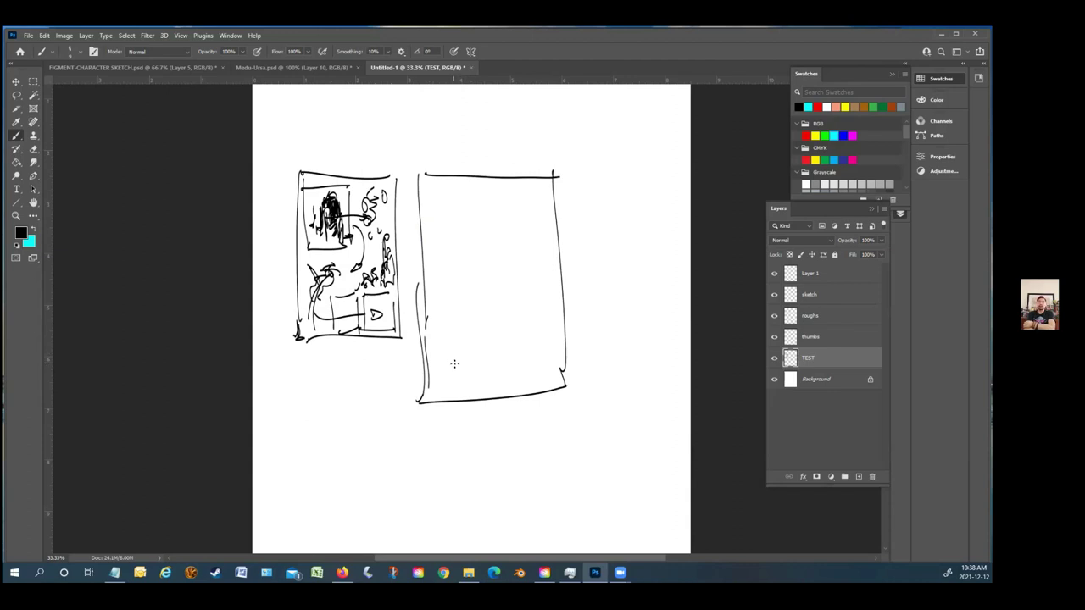
left_click_drag(441, 382, 458, 346)
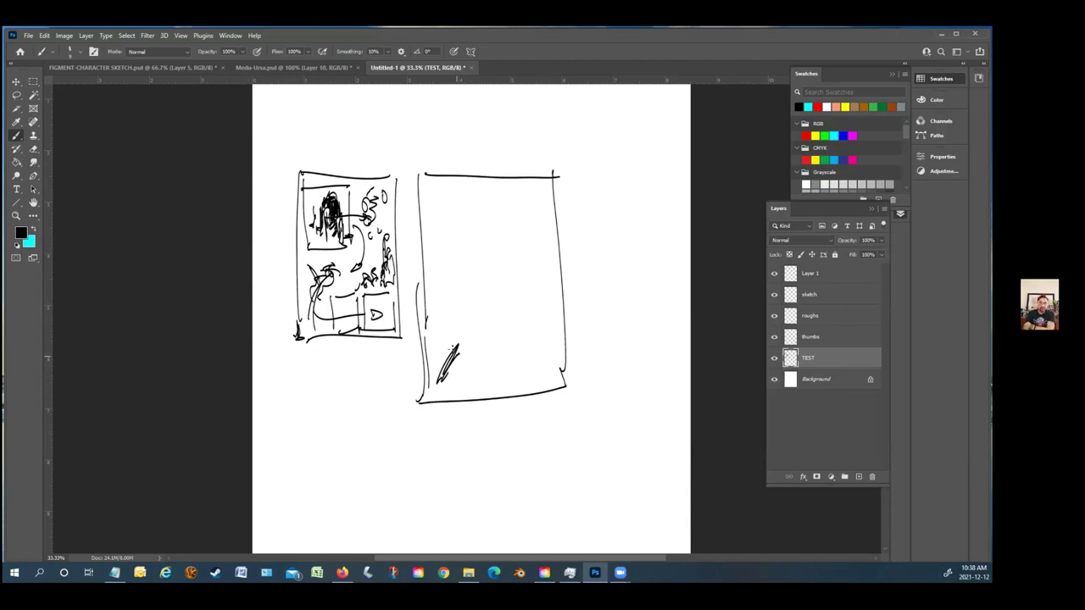
left_click_drag(439, 382, 457, 340)
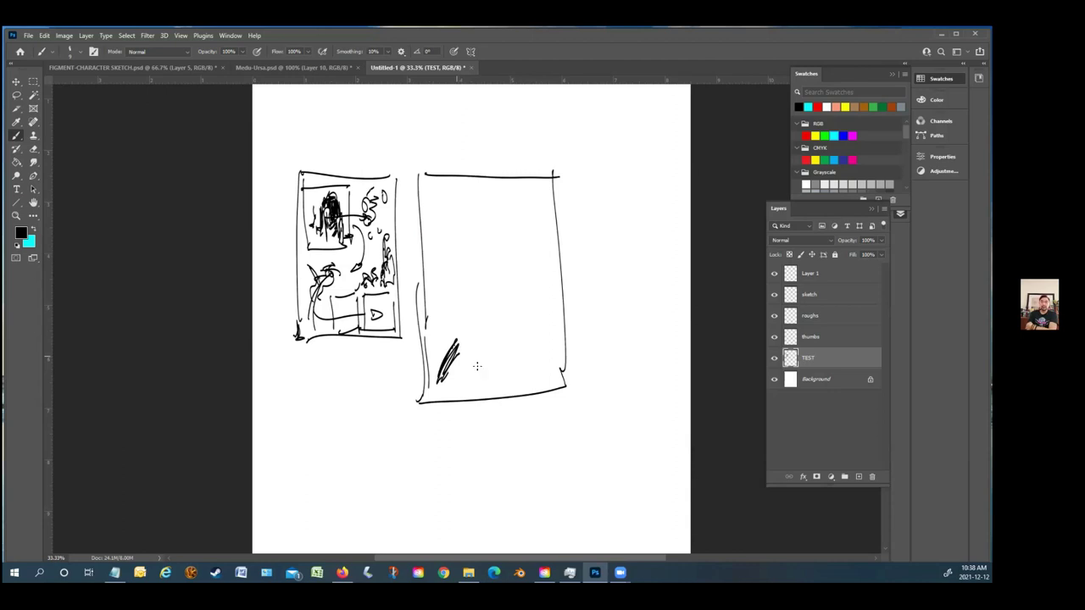
left_click_drag(435, 378, 456, 335)
mouse_move(436, 387)
left_mouse_down()
mouse_move(466, 381)
mouse_move(465, 333)
mouse_move(470, 350)
left_mouse_up()
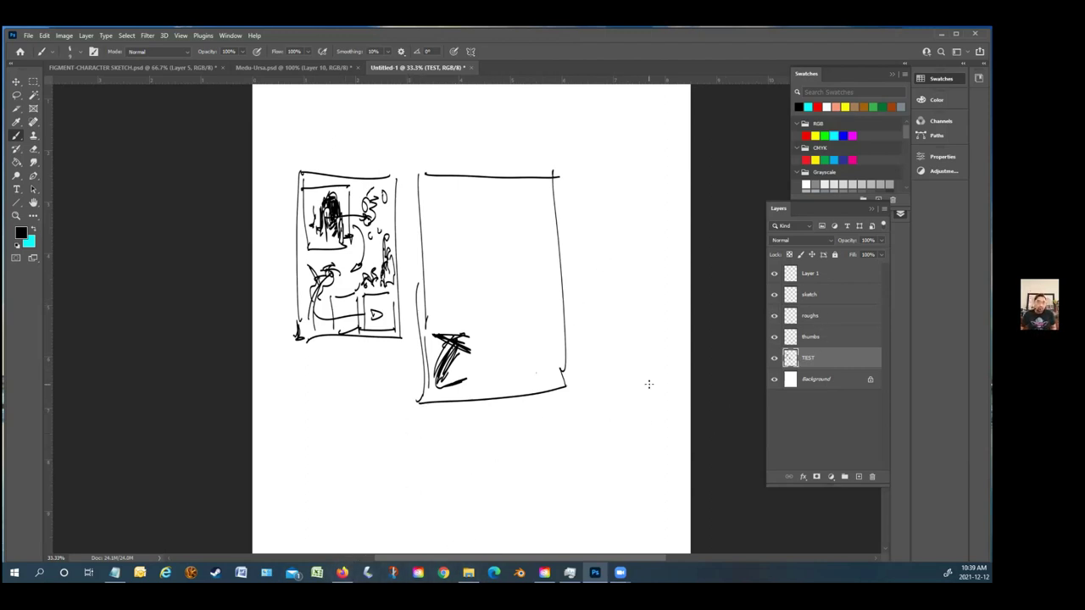
Scribble a cluster of circles below the first thumbnail, and add a head, raised arm and body strokes to the diagonal figure
mouse_move(332, 416)
left_mouse_down()
mouse_move(331, 432)
mouse_move(288, 400)
mouse_move(320, 392)
mouse_move(310, 399)
mouse_move(330, 370)
mouse_move(336, 402)
mouse_move(323, 416)
mouse_move(305, 369)
mouse_move(331, 362)
left_mouse_up()
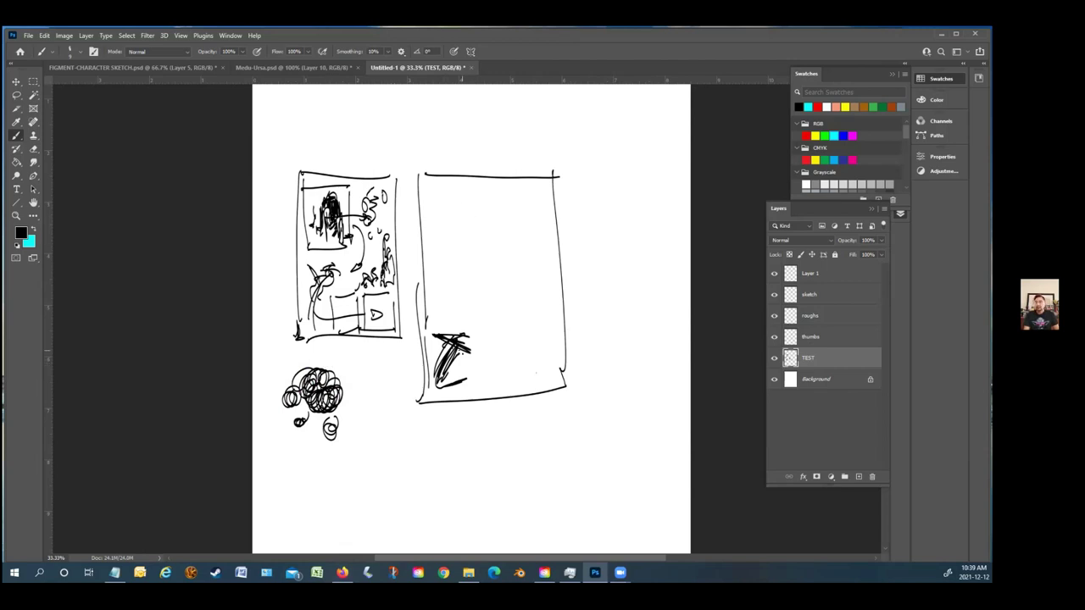
left_click_drag(454, 366, 492, 335)
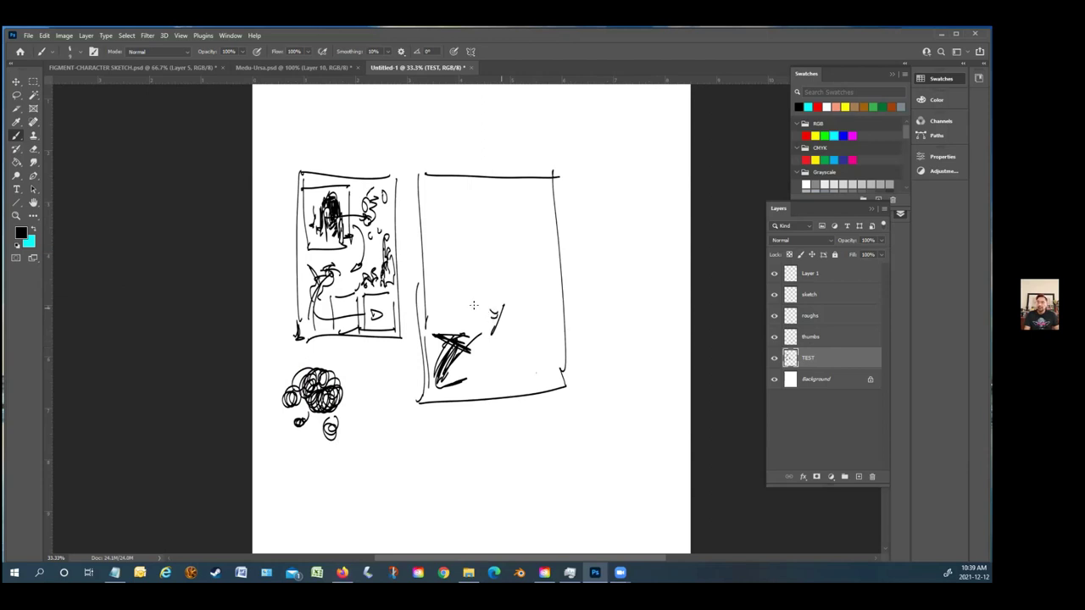
left_click_drag(496, 286, 456, 348)
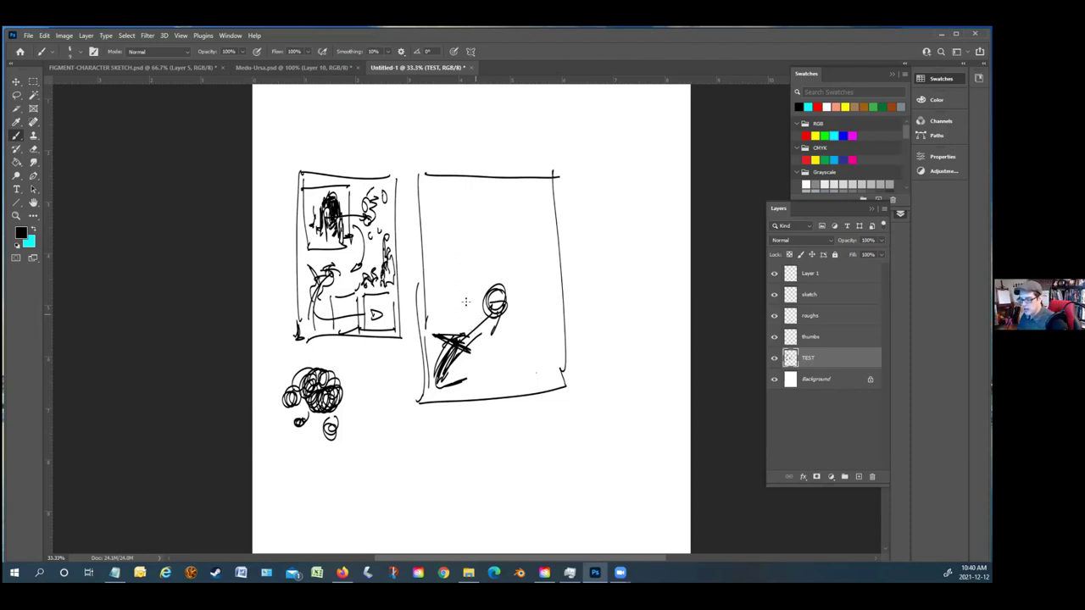
left_click_drag(468, 309, 479, 327)
mouse_move(459, 287)
left_mouse_down()
mouse_move(480, 321)
mouse_move(493, 269)
left_mouse_up()
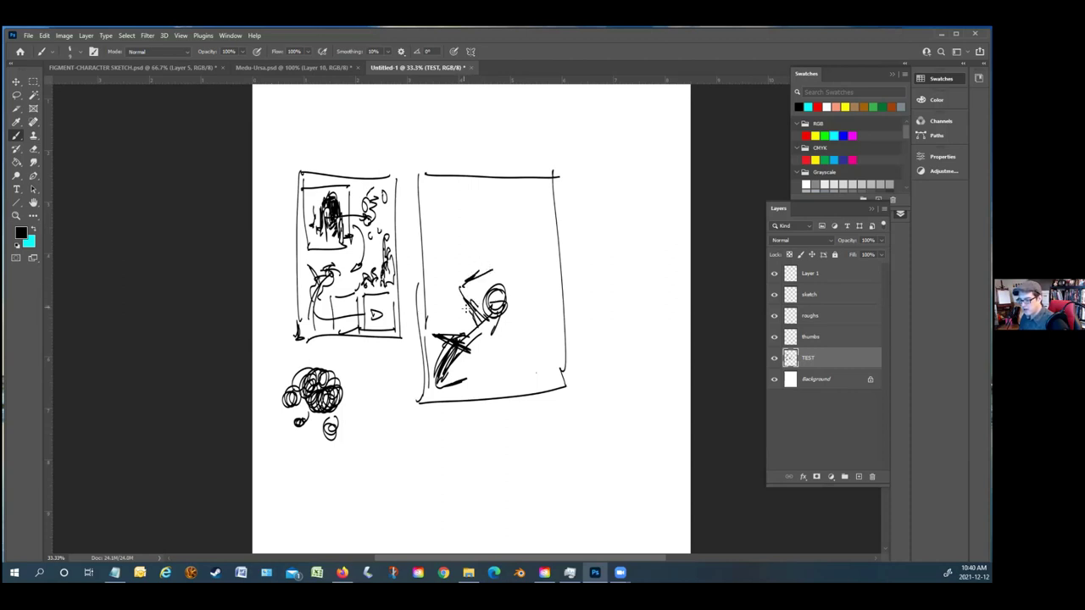
mouse_move(466, 311)
left_mouse_down()
mouse_move(449, 292)
mouse_move(500, 244)
mouse_move(513, 298)
mouse_move(458, 341)
left_mouse_up()
mouse_move(490, 308)
left_mouse_down()
mouse_move(445, 348)
mouse_move(451, 382)
left_mouse_up()
Sketch two small figures in the large page's upper-right area and outline a panel in its upper-left corner
left_click_drag(543, 222, 531, 267)
left_click_drag(545, 256, 524, 279)
mouse_move(540, 205)
left_mouse_down()
mouse_move(543, 219)
mouse_move(519, 217)
mouse_move(515, 229)
mouse_move(489, 181)
left_mouse_up()
left_click_drag(488, 193, 419, 195)
mouse_move(483, 258)
left_mouse_down()
mouse_move(435, 267)
mouse_move(417, 193)
left_mouse_up()
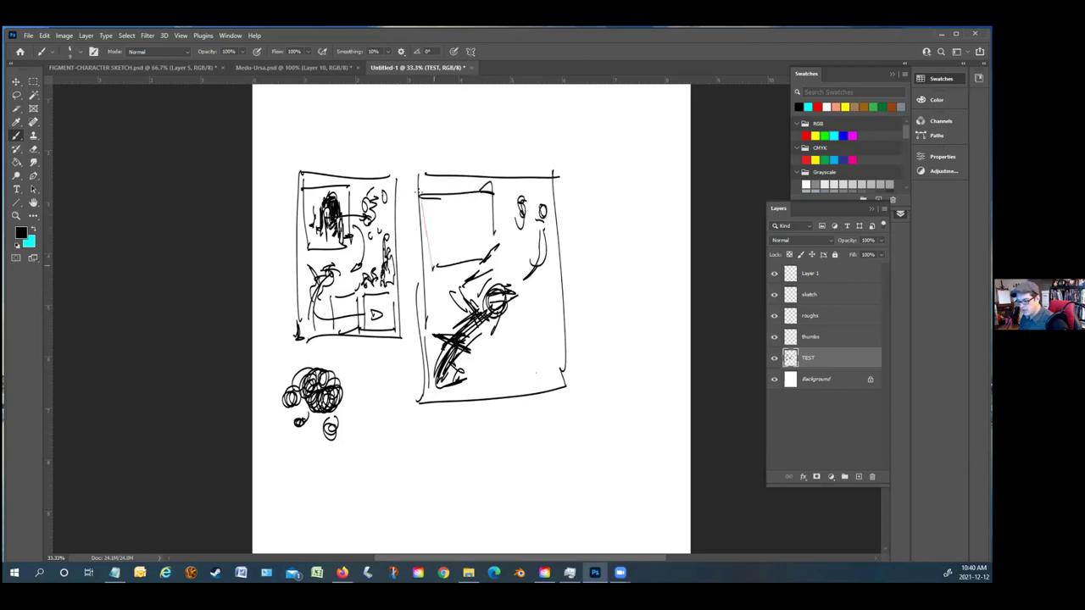
left_click_drag(433, 267, 428, 240)
left_click_drag(417, 193, 429, 244)
Outline the small panels along the bottom right of the large page and add a curved stroke above them
mouse_move(476, 343)
left_mouse_down()
mouse_move(476, 383)
mouse_move(497, 378)
left_mouse_up()
mouse_move(507, 334)
left_mouse_down()
mouse_move(520, 335)
mouse_move(500, 378)
mouse_move(527, 373)
left_mouse_up()
left_click_drag(559, 332, 519, 377)
mouse_move(522, 325)
left_mouse_down()
mouse_move(563, 324)
mouse_move(528, 373)
left_mouse_up()
left_click_drag(538, 299, 553, 270)
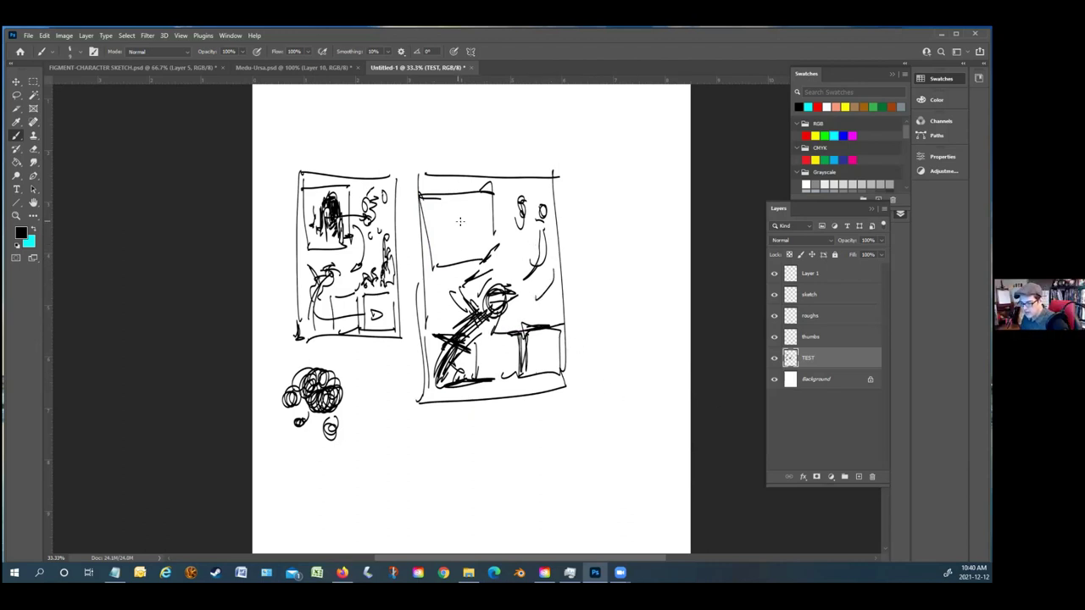
Add a small figure to the upper-left panel and frame the right-hand panels and the diagonal figure's panel
mouse_move(467, 218)
left_mouse_down()
mouse_move(443, 252)
mouse_move(462, 154)
mouse_move(426, 194)
mouse_move(491, 200)
mouse_move(443, 253)
mouse_move(421, 256)
mouse_move(442, 183)
mouse_move(509, 195)
mouse_move(519, 261)
mouse_move(502, 275)
mouse_move(521, 185)
mouse_move(509, 198)
mouse_move(536, 195)
mouse_move(504, 221)
mouse_move(551, 198)
left_mouse_up()
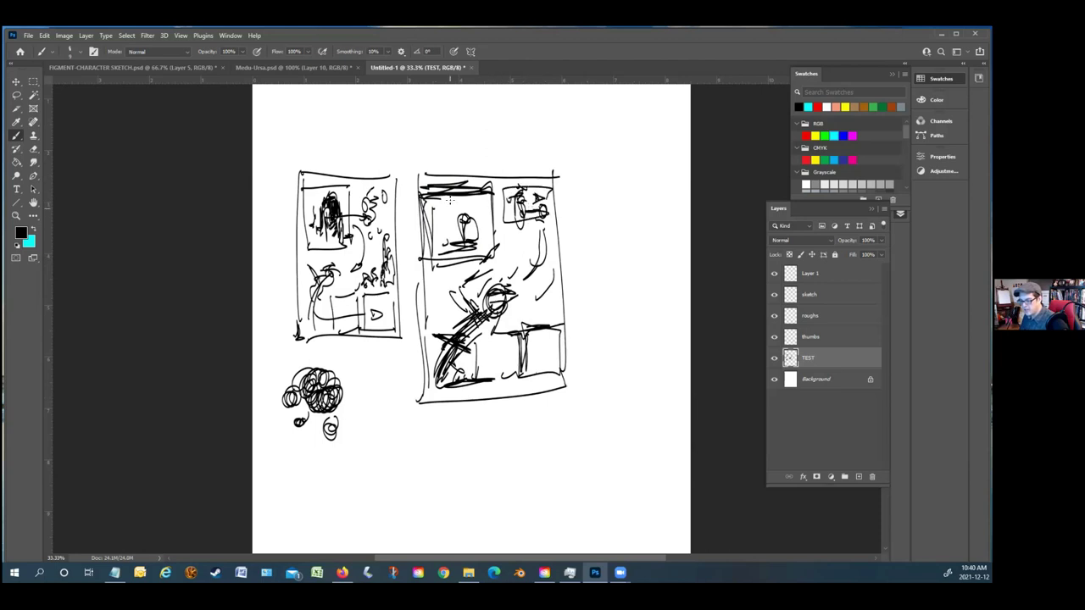
mouse_move(545, 240)
left_mouse_down()
mouse_move(510, 246)
mouse_move(551, 272)
mouse_move(534, 254)
mouse_move(544, 318)
mouse_move(499, 286)
left_mouse_up()
left_click_drag(507, 287, 551, 283)
left_click_drag(485, 287, 434, 363)
mouse_move(428, 312)
left_mouse_down()
mouse_move(483, 281)
mouse_move(433, 356)
left_mouse_up()
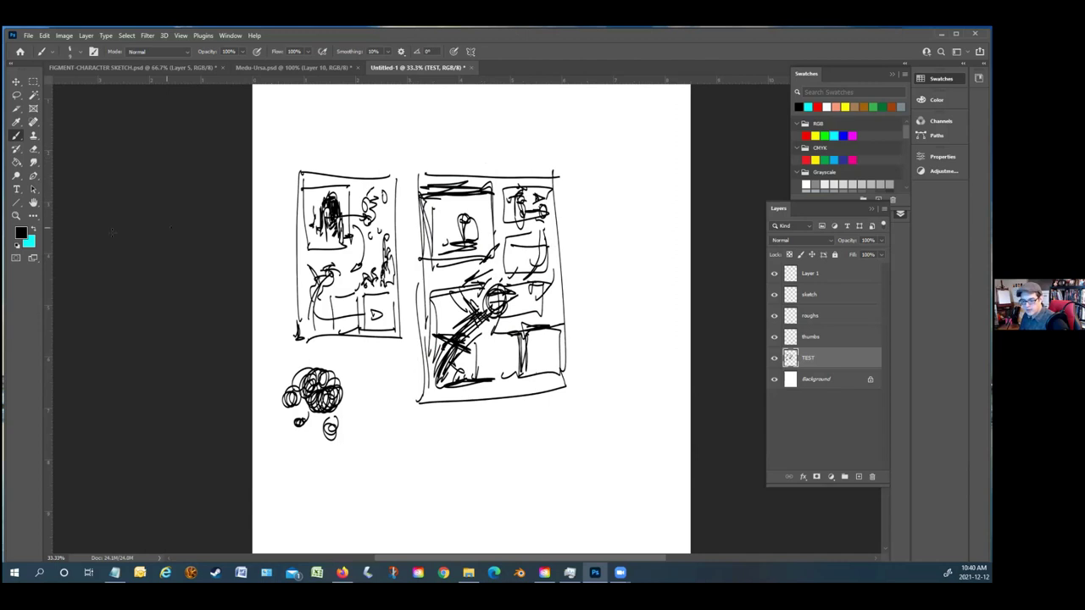
Set the brush color to red and number the montage panels 1 to 4, from the upper-right panel down to the diagonal figure's panel
left_click(816, 106, "ctrl")
left_click(34, 229)
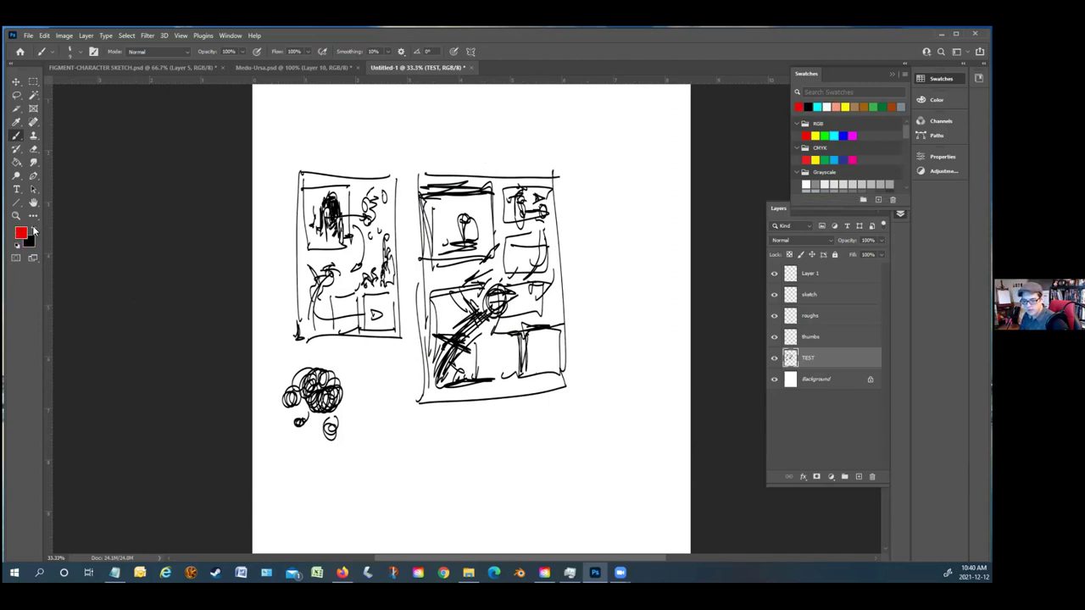
mouse_move(520, 181)
left_mouse_down()
mouse_move(512, 158)
mouse_move(525, 180)
left_mouse_up()
mouse_move(534, 229)
left_mouse_down()
mouse_move(547, 254)
mouse_move(556, 247)
mouse_move(536, 234)
left_mouse_up()
left_click_drag(525, 283, 526, 300)
mouse_move(455, 307)
left_mouse_down()
mouse_move(461, 329)
mouse_move(452, 305)
left_mouse_up()
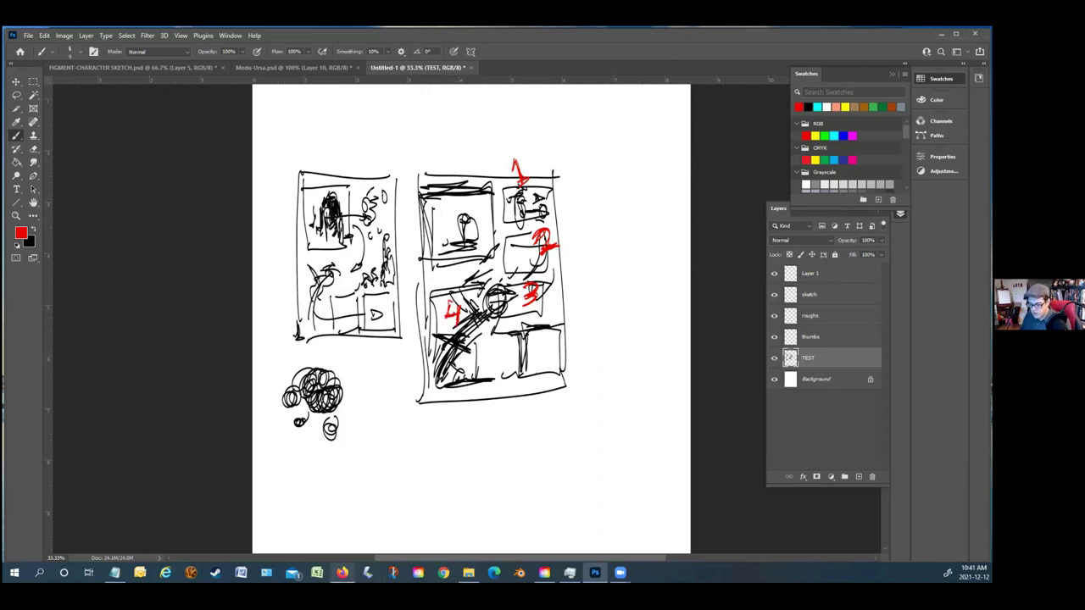
Switch to Firefox and reread Montage section 4 and its captions in the script PDF
left_click(342, 573)
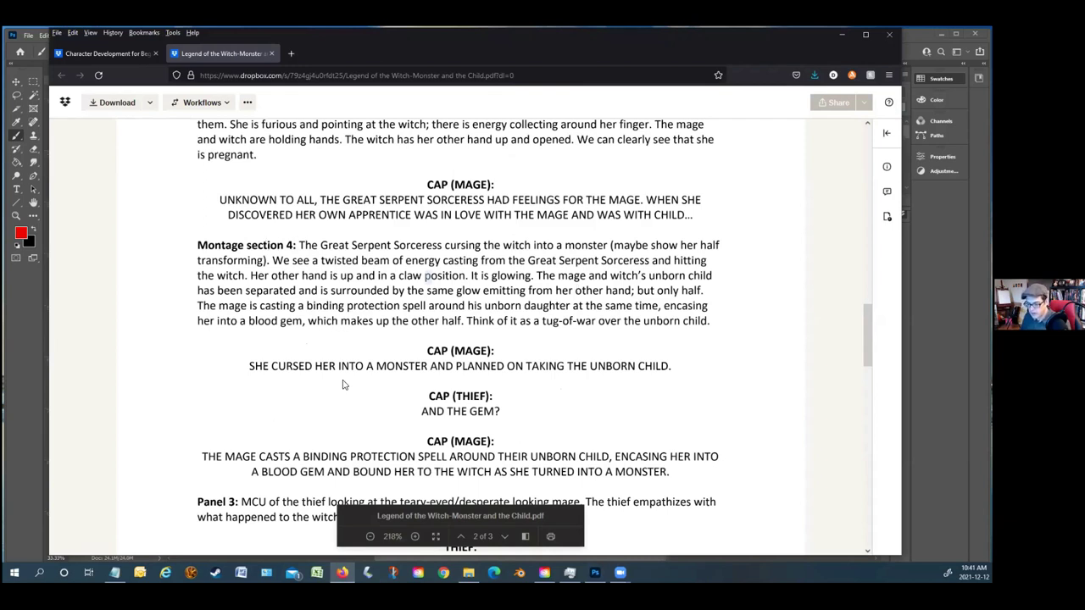
scroll(416, 370, "down", 1)
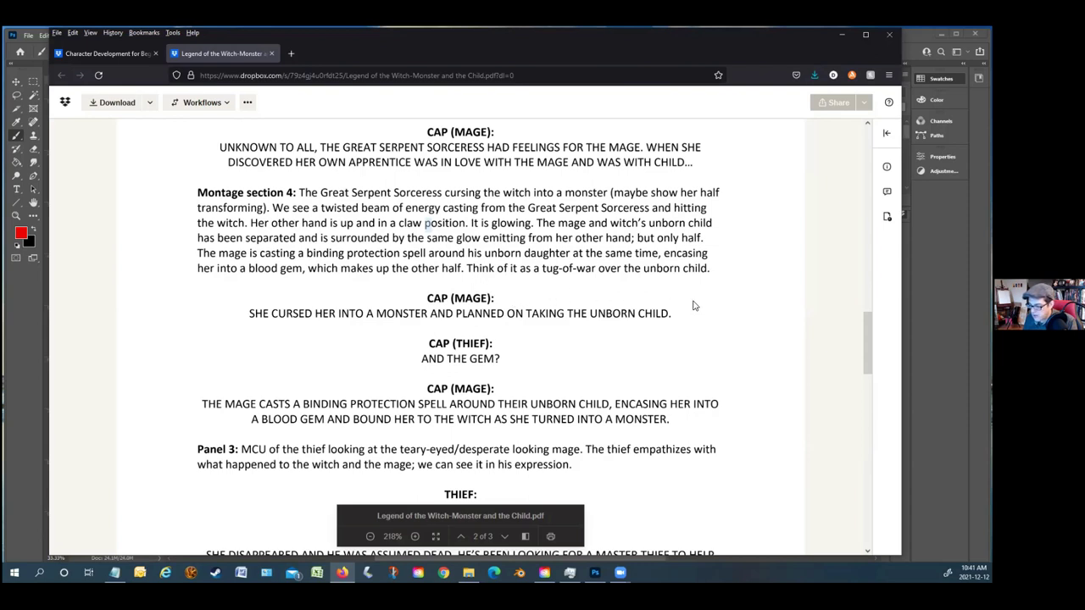
Switch back to Photoshop and sketch a red leaning figure with head, raised arm and bent legs at the canvas's lower right
left_click(595, 572)
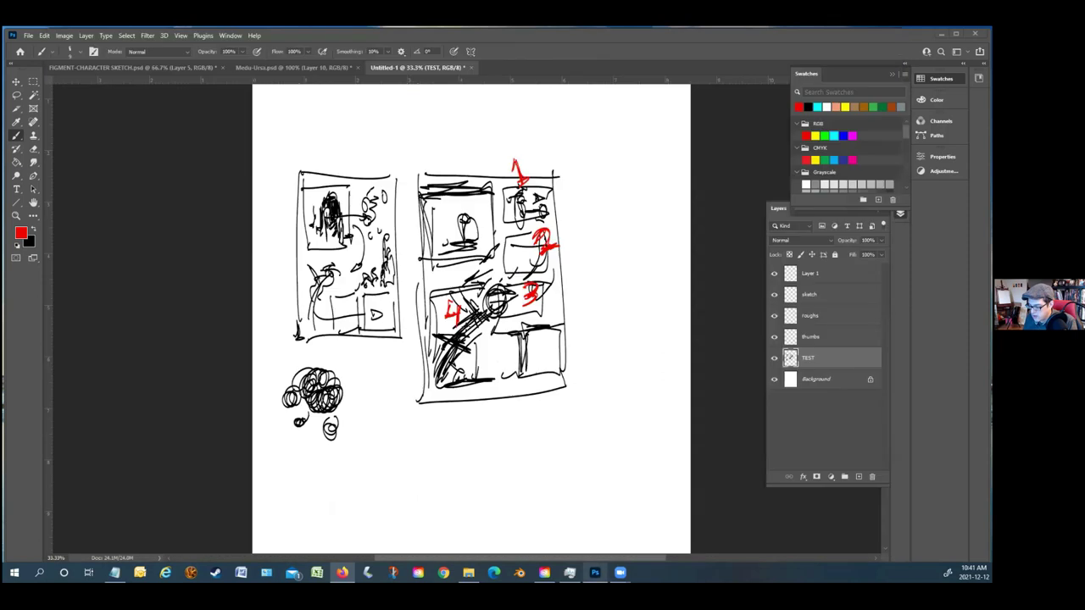
left_click_drag(669, 435, 629, 487)
mouse_move(654, 450)
left_mouse_down()
mouse_move(647, 388)
mouse_move(655, 414)
mouse_move(669, 413)
left_mouse_up()
mouse_move(632, 497)
left_mouse_down()
mouse_move(608, 479)
mouse_move(627, 488)
left_mouse_up()
left_click_drag(613, 499, 611, 519)
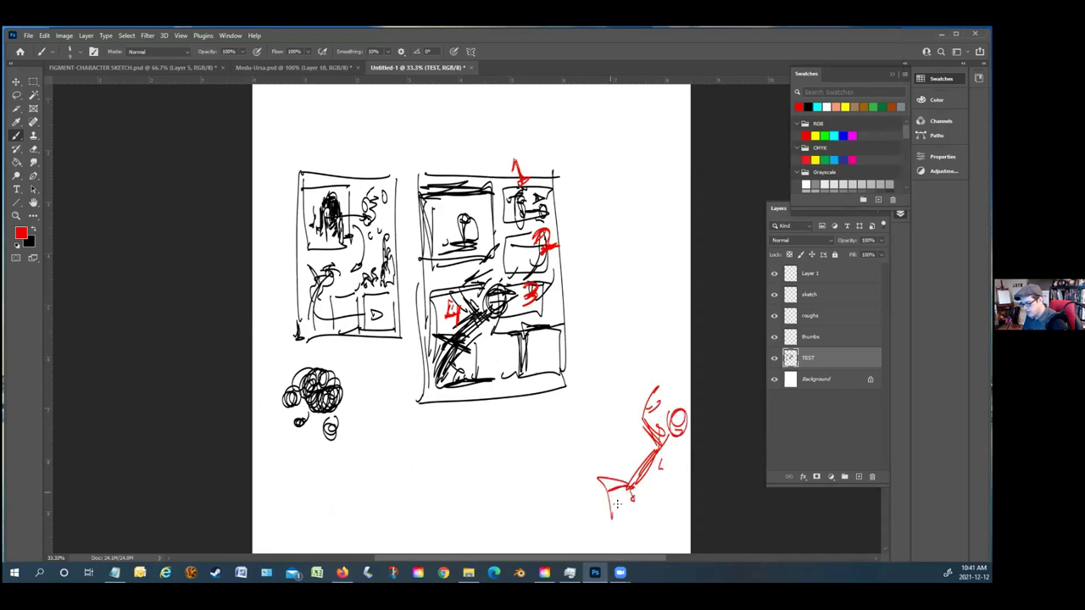
Sketch a smaller figure facing the red one, with long diagonal energy beams above and a pointed wedge below
mouse_move(601, 458)
left_mouse_down()
mouse_move(585, 462)
mouse_move(630, 415)
left_mouse_up()
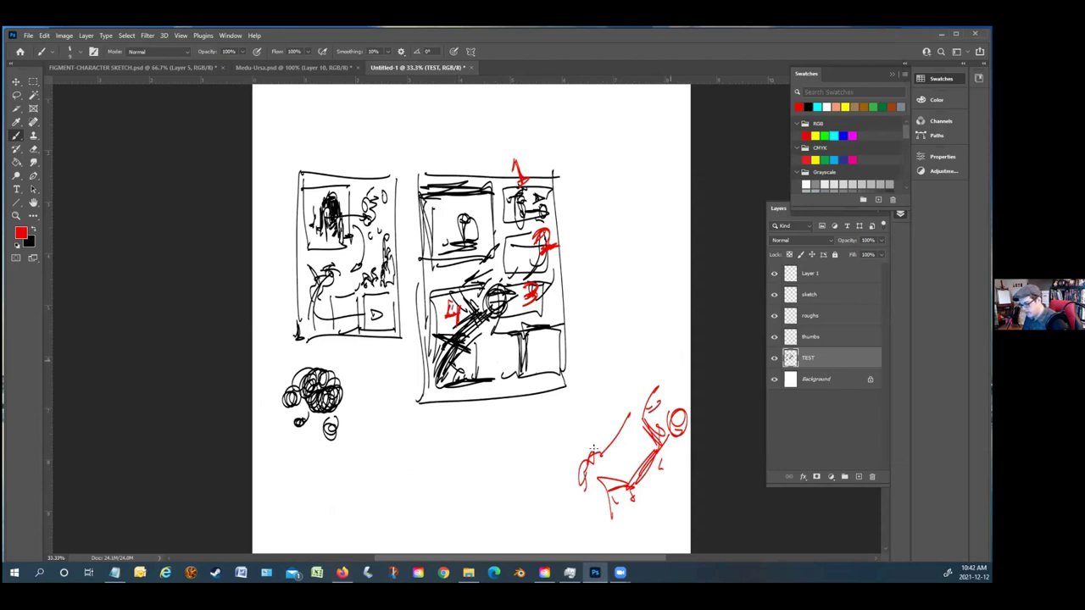
left_click_drag(593, 450, 680, 356)
left_click_drag(581, 500, 642, 536)
left_click_drag(604, 446, 663, 358)
left_click_drag(599, 490, 637, 531)
left_click_drag(580, 456, 573, 486)
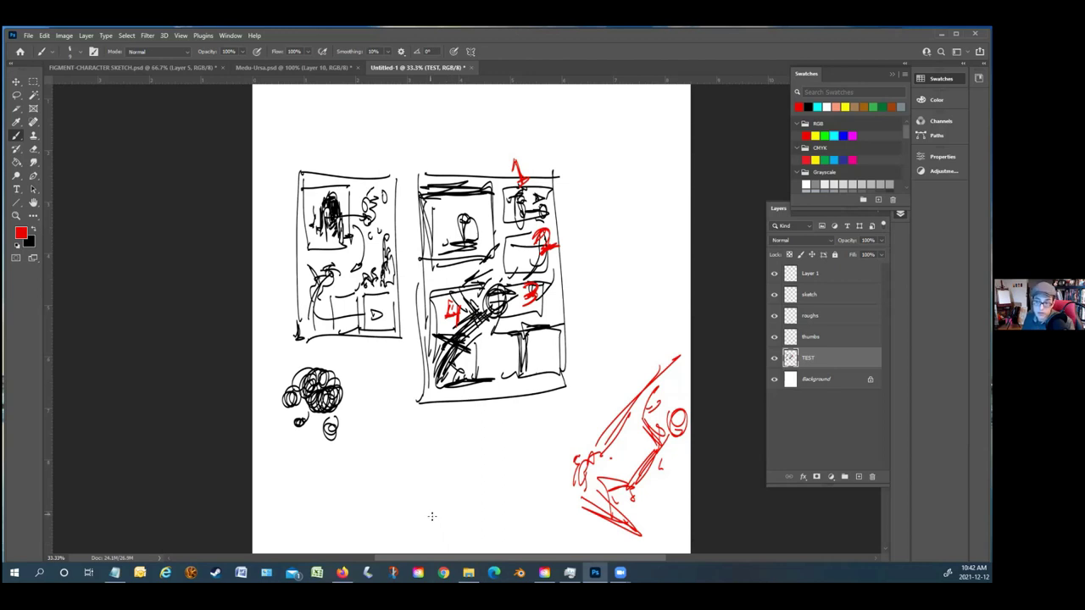
Switch to Firefox and read the Montage section 4 captions and Panel 3 with its dialogue in the script PDF
left_click(342, 572)
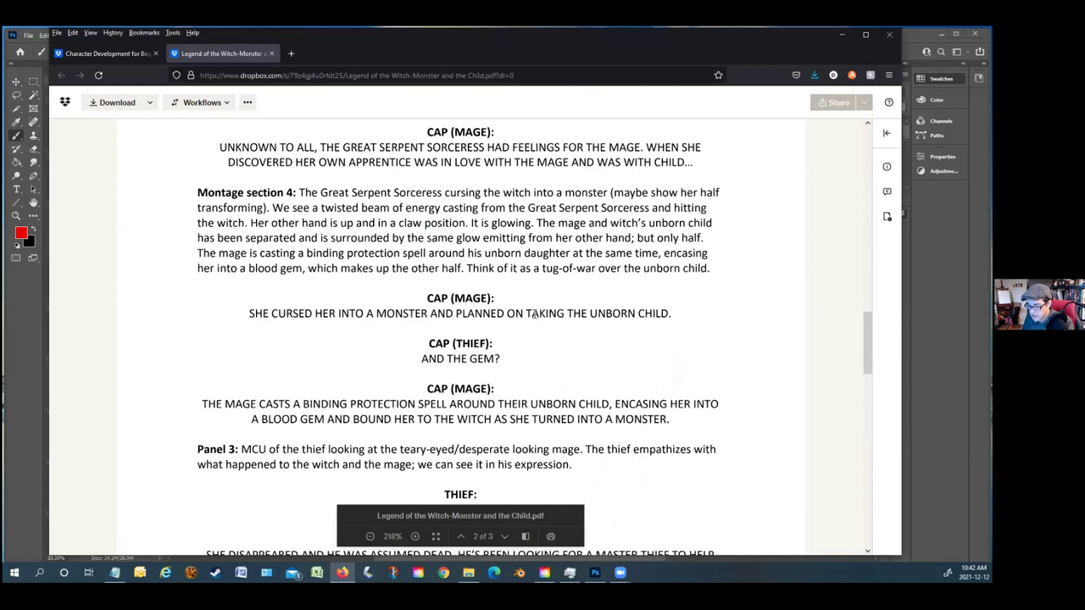
scroll(562, 353, "down", 1)
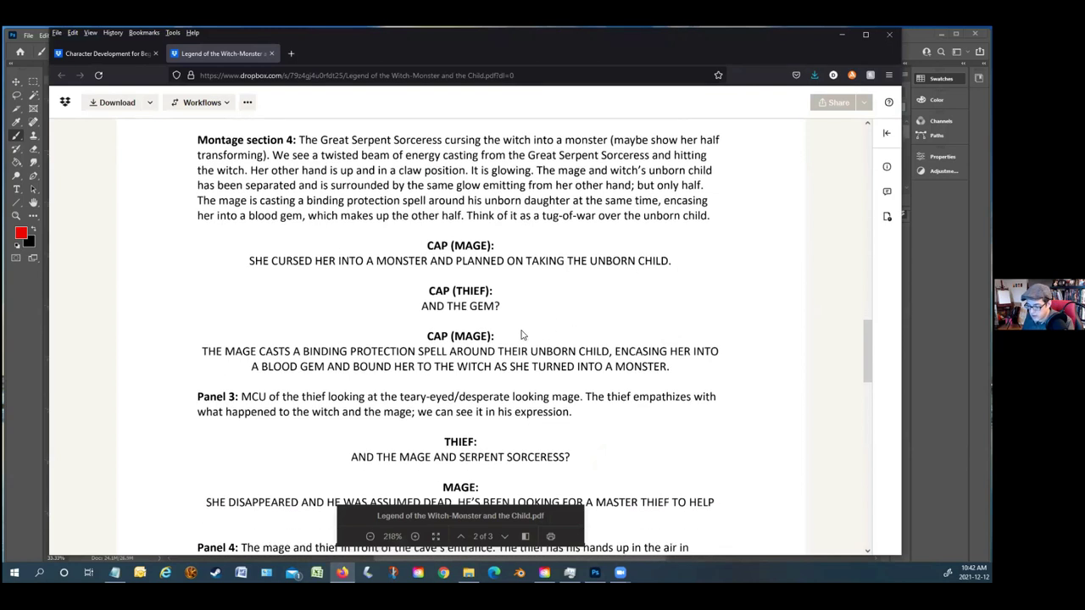
scroll(475, 352, "down", 1)
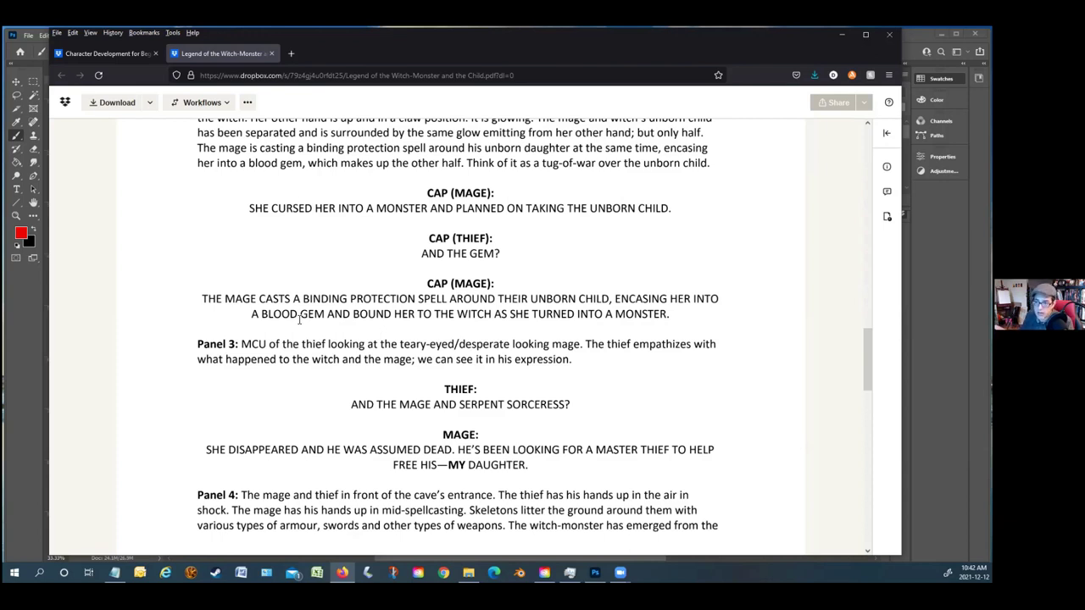
scroll(534, 379, "down", 1)
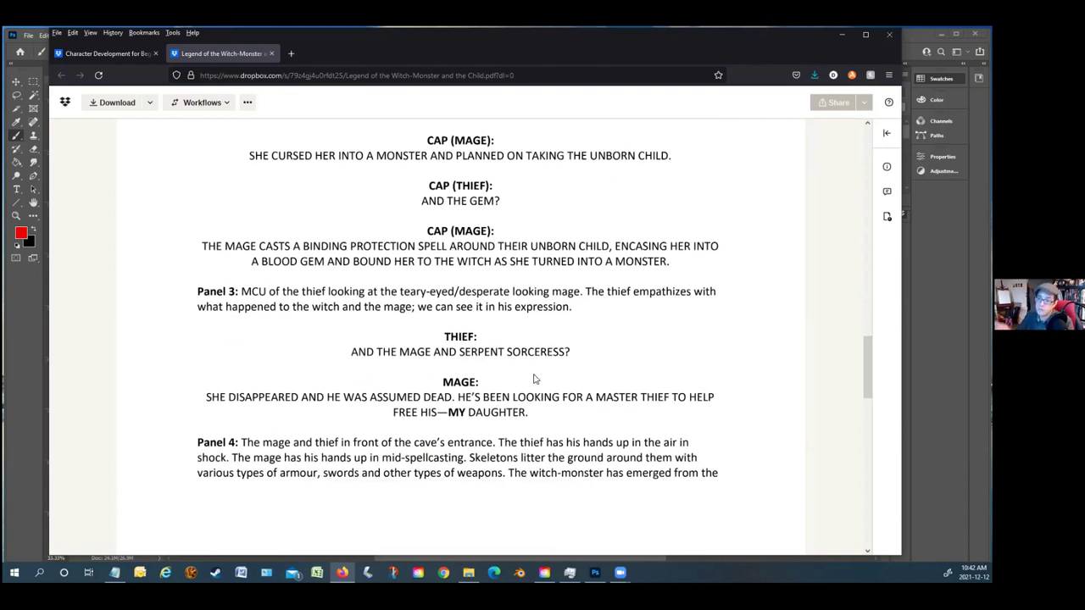
scroll(571, 379, "down", 1)
scroll(608, 378, "up", 1)
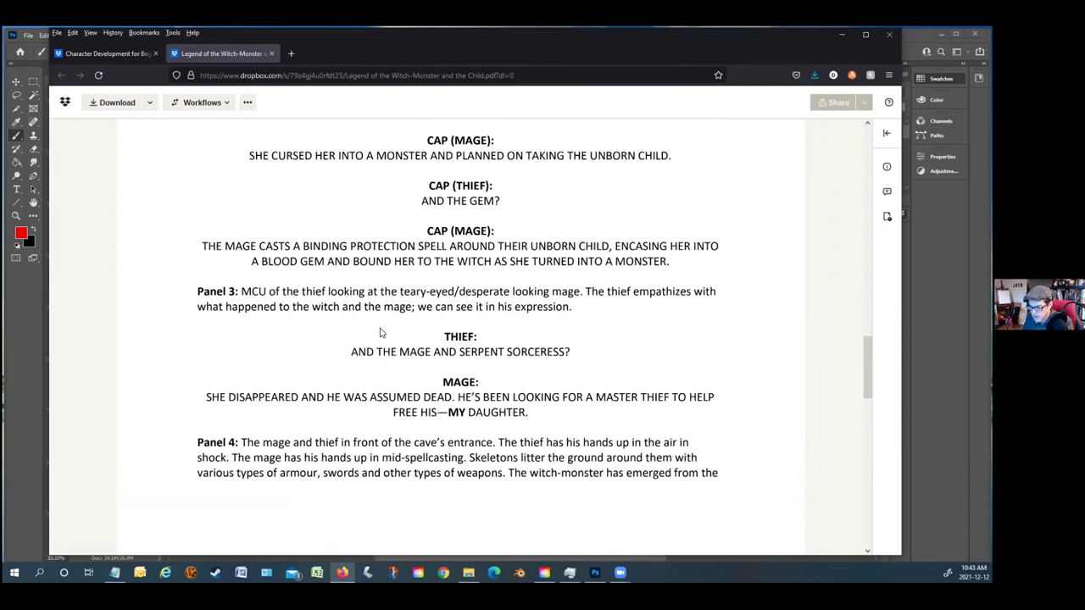
scroll(303, 348, "down", 1)
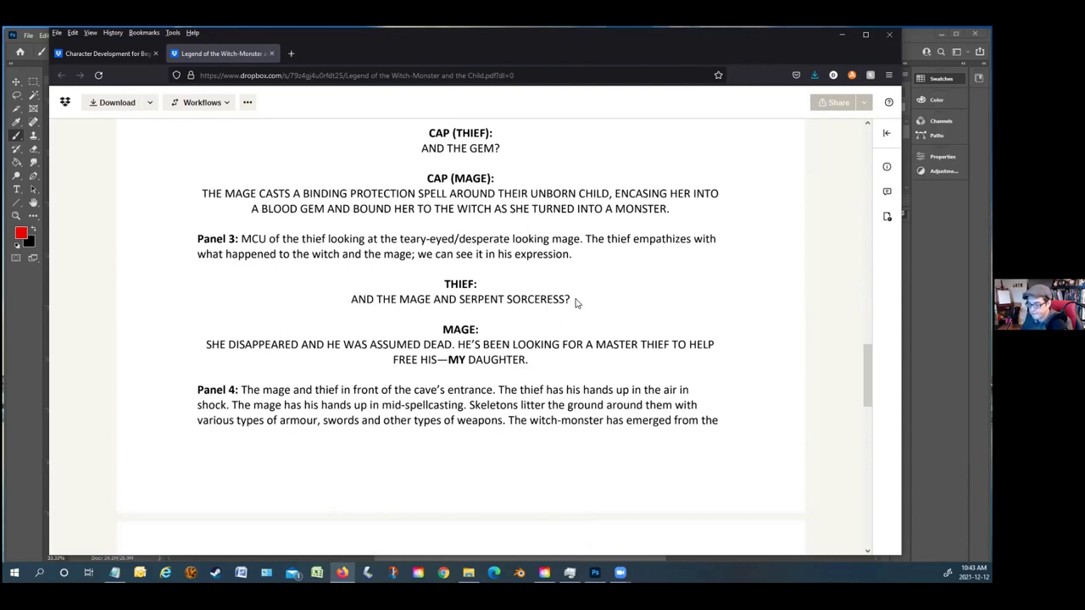
scroll(593, 312, "down", 3)
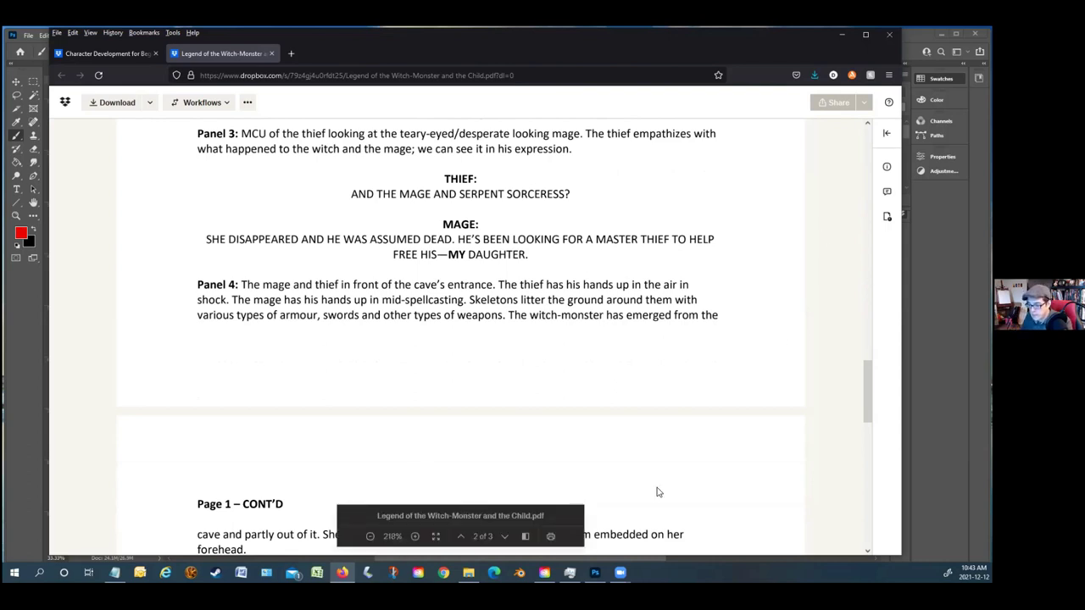
scroll(503, 408, "up", 2)
scroll(441, 318, "down", 1)
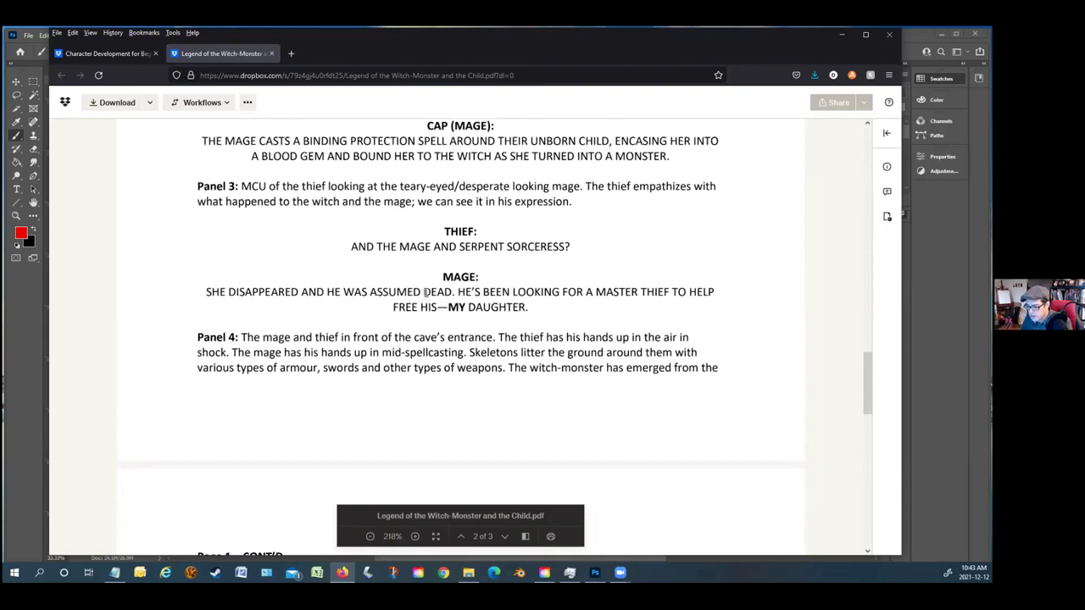
Read the Panel 4 description and its continuation under Page 1 – CONT'D, through the thief's and Medi-Ursa's lines
scroll(500, 335, "down", 1)
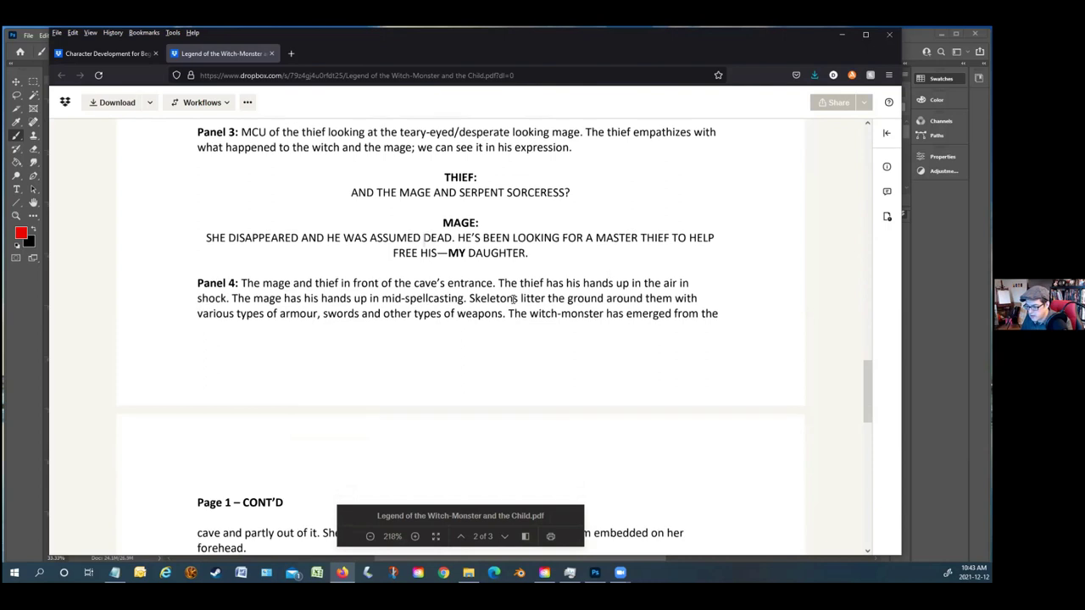
scroll(513, 299, "down", 1)
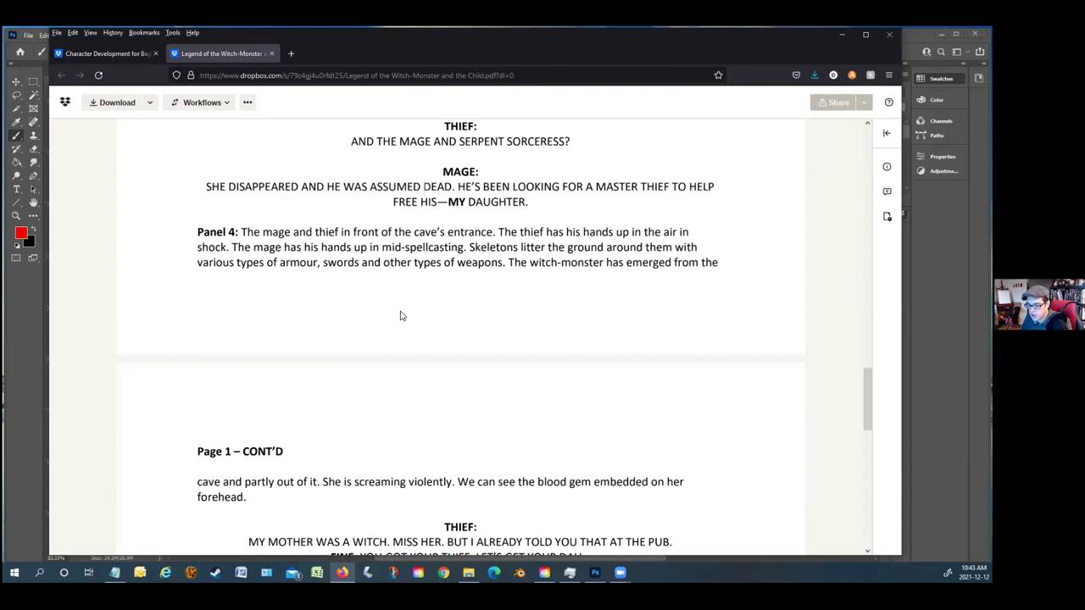
scroll(402, 316, "down", 1)
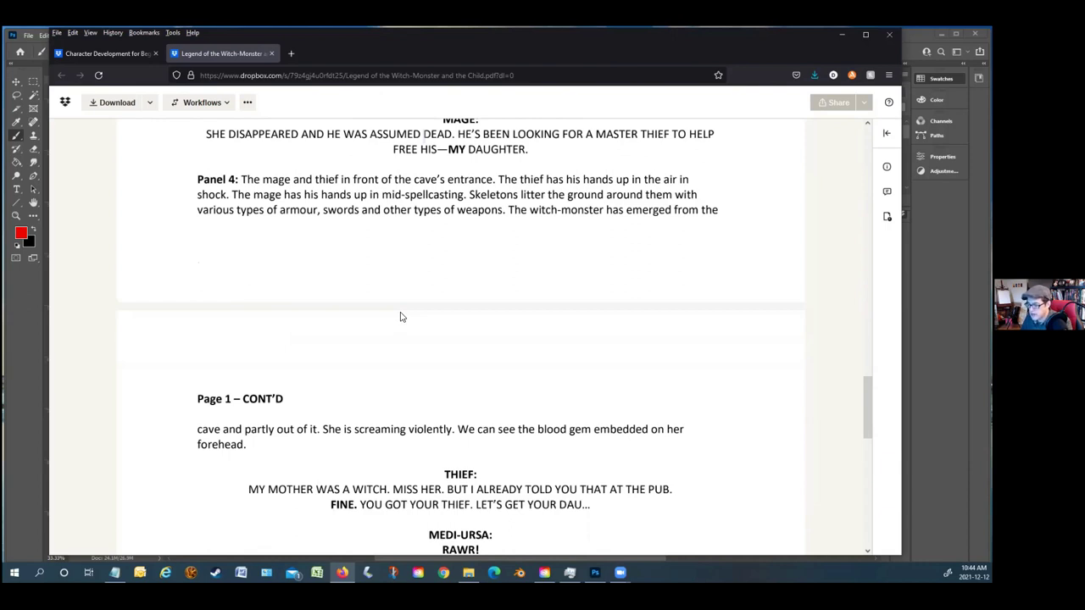
scroll(402, 317, "down", 2)
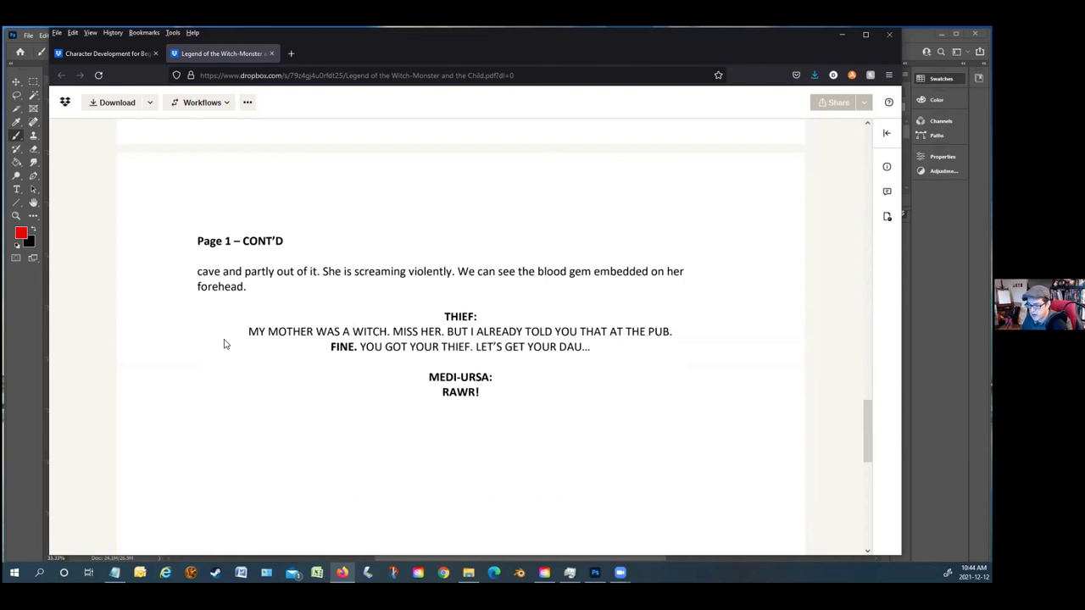
scroll(225, 343, "down", 1)
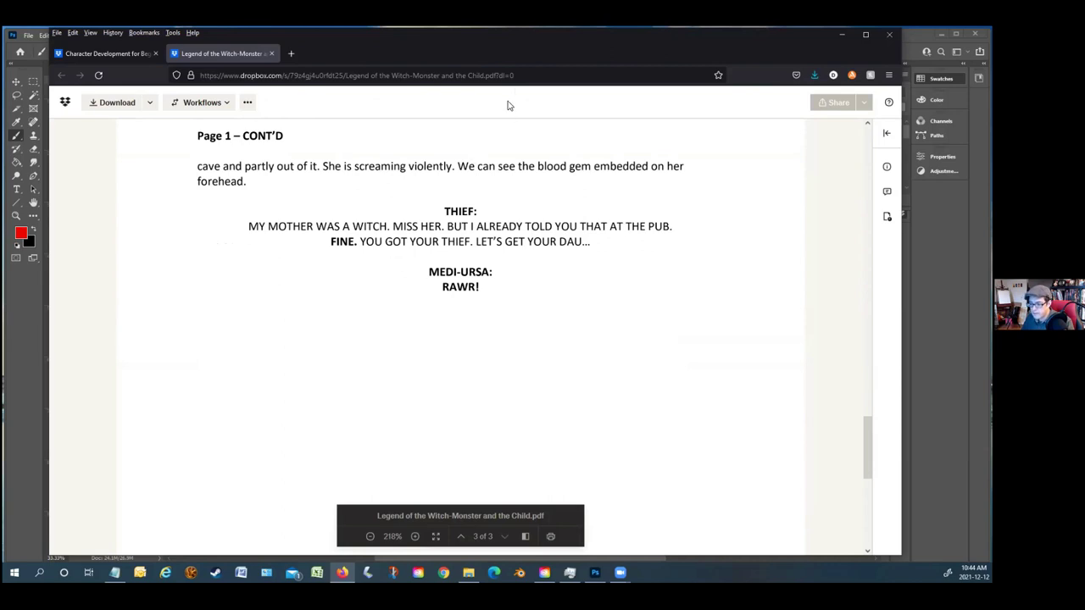
scroll(553, 343, "up", 1)
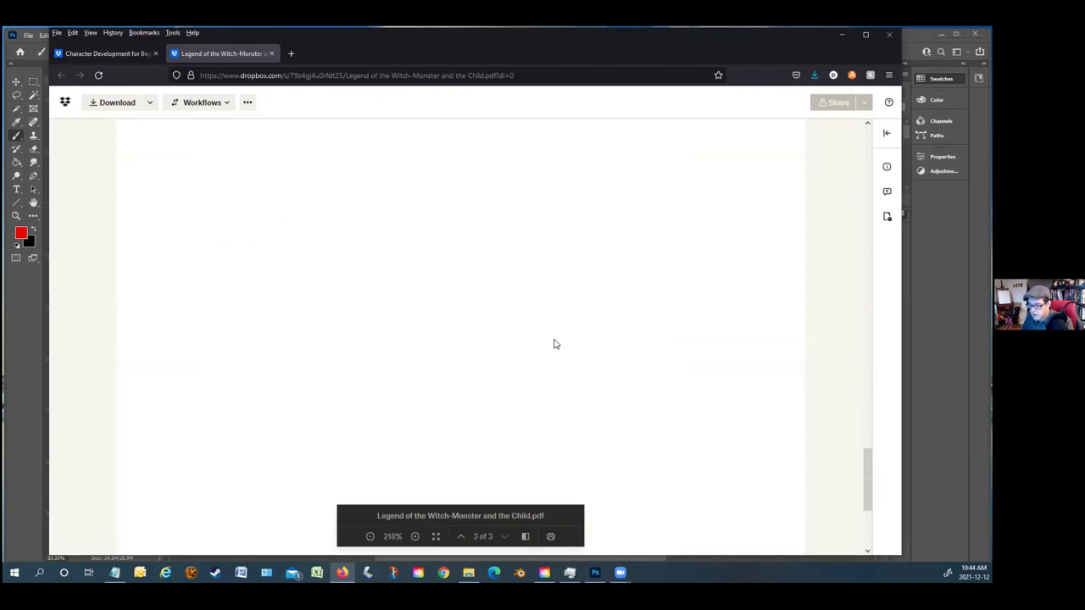
scroll(555, 344, "up", 4)
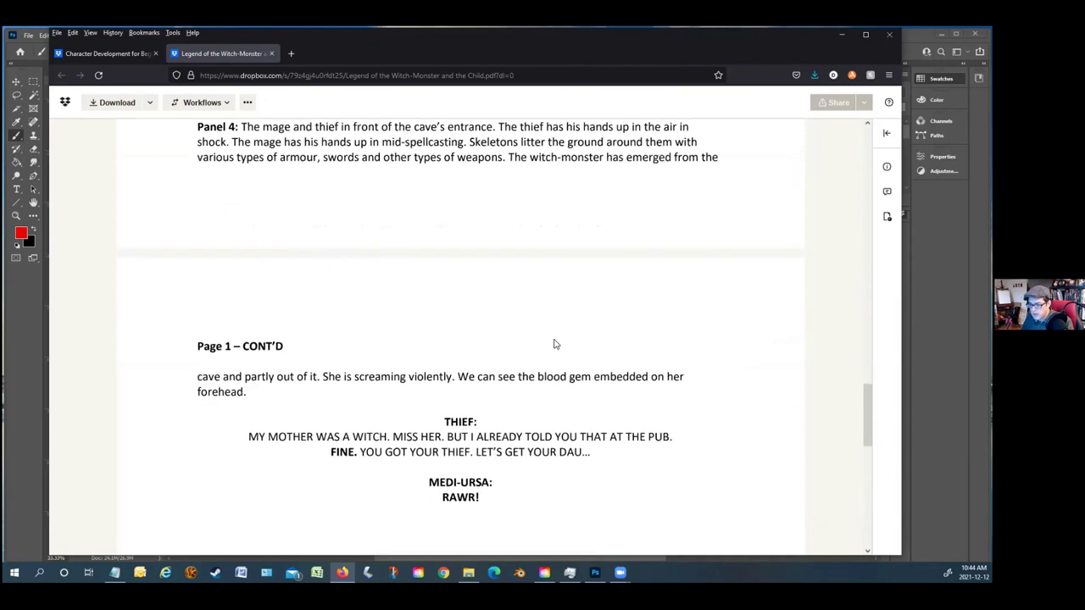
scroll(556, 344, "down", 1)
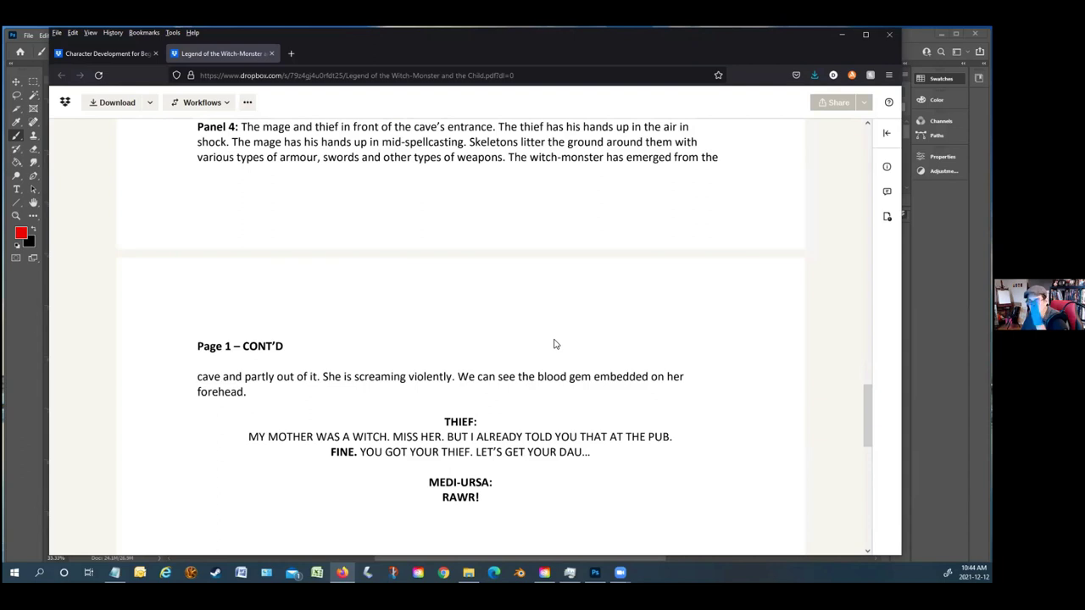
mouse_move(549, 332)
scroll(512, 355, "up", 2)
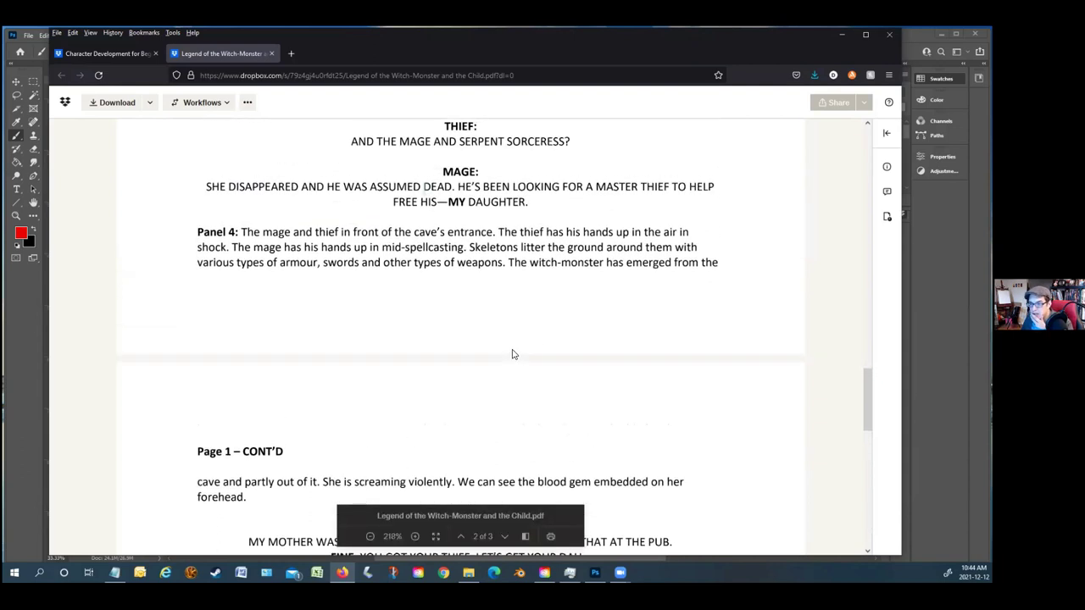
scroll(512, 354, "up", 2)
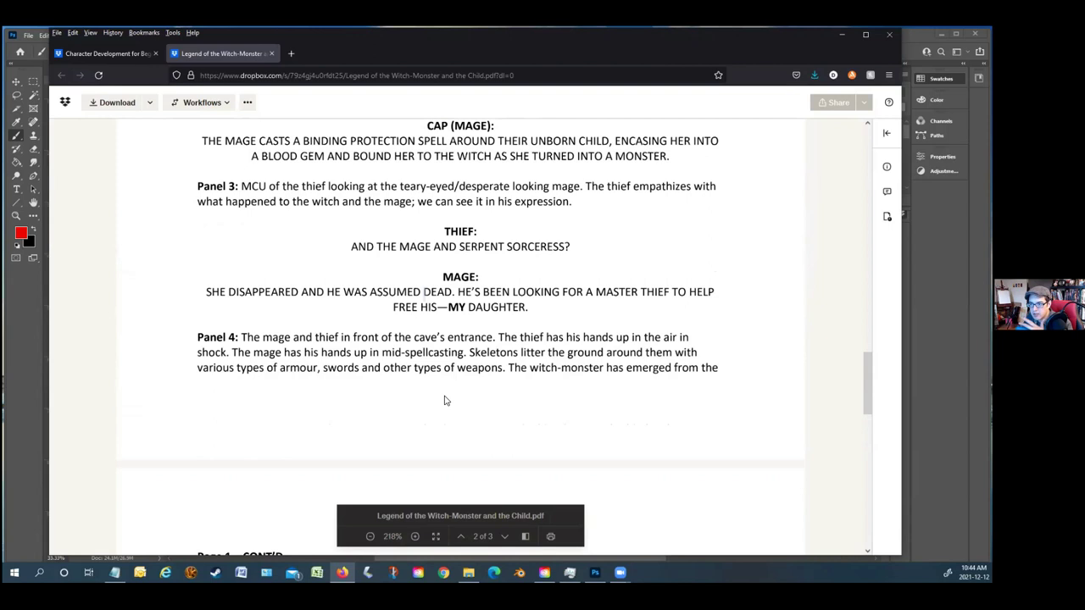
scroll(445, 400, "down", 2)
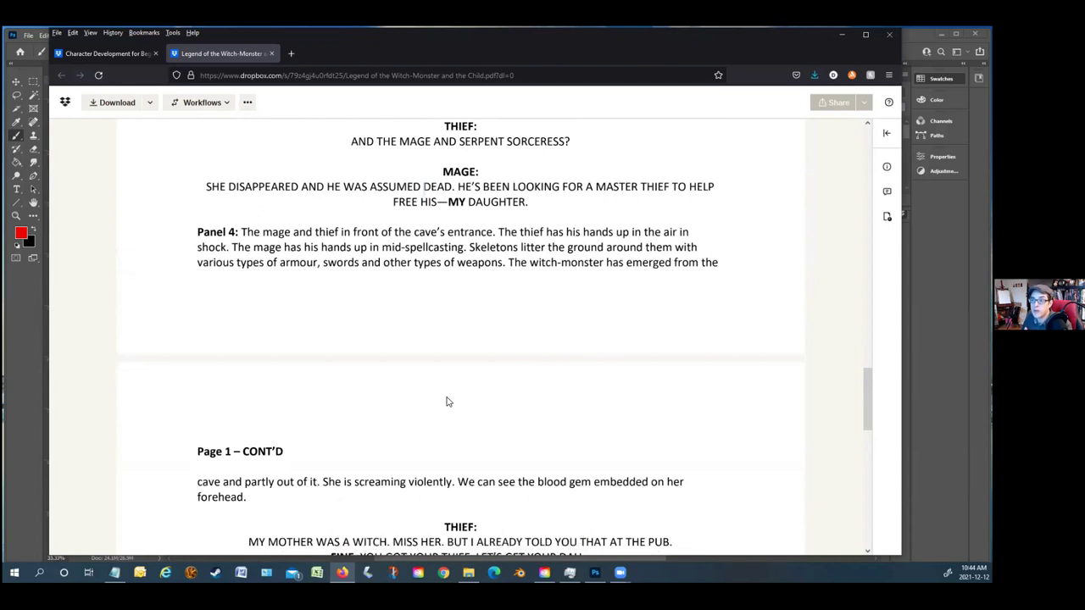
scroll(462, 404, "down", 4)
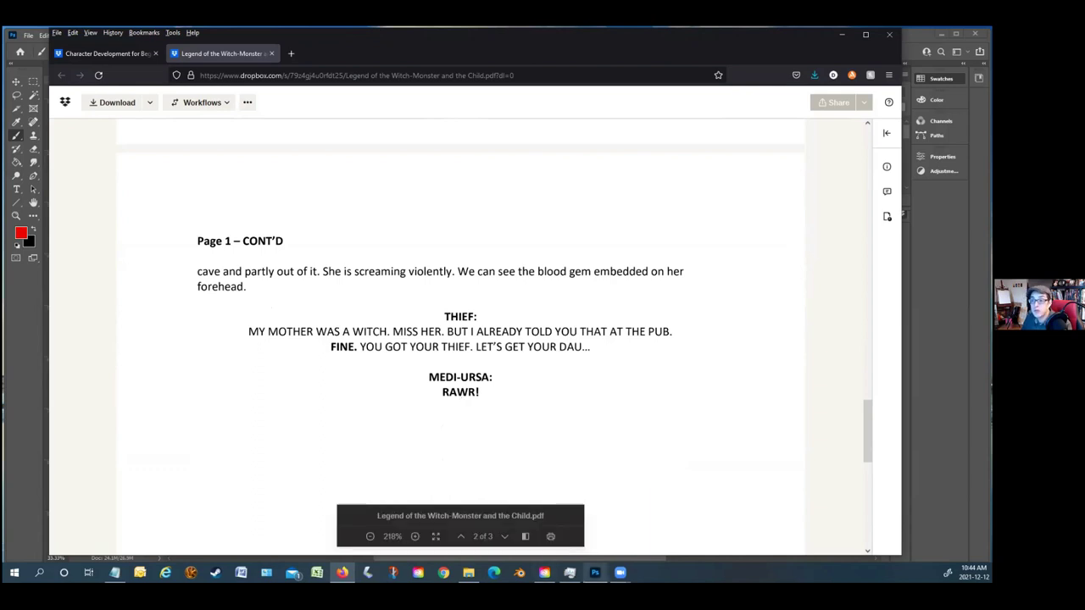
Switch back to Photoshop, delete all sketches from the TEST layer, and make black the foreground color
left_click(595, 572)
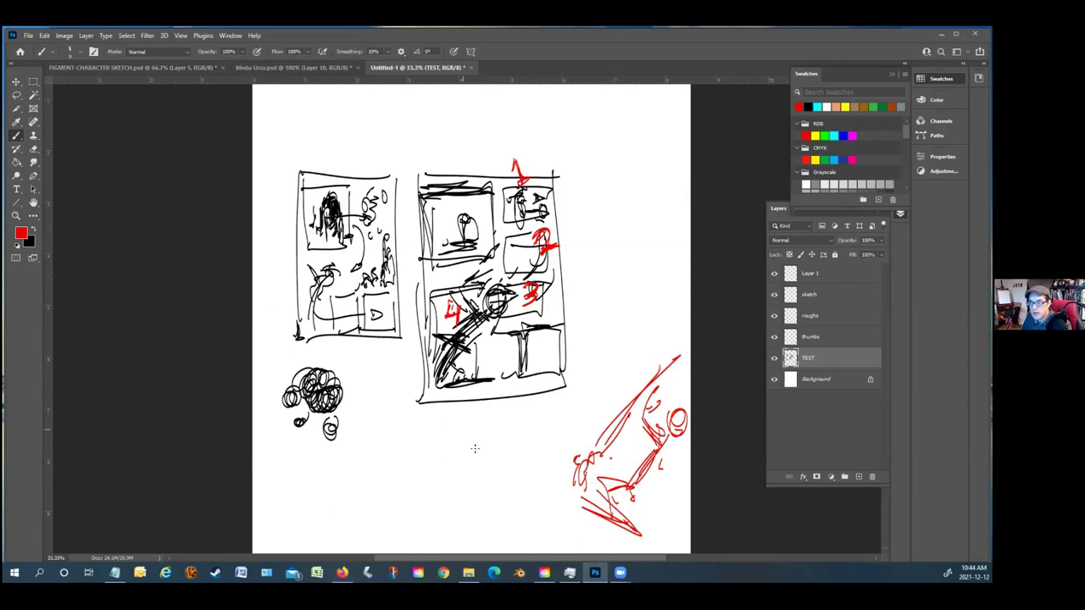
scroll(382, 409, "down", 5)
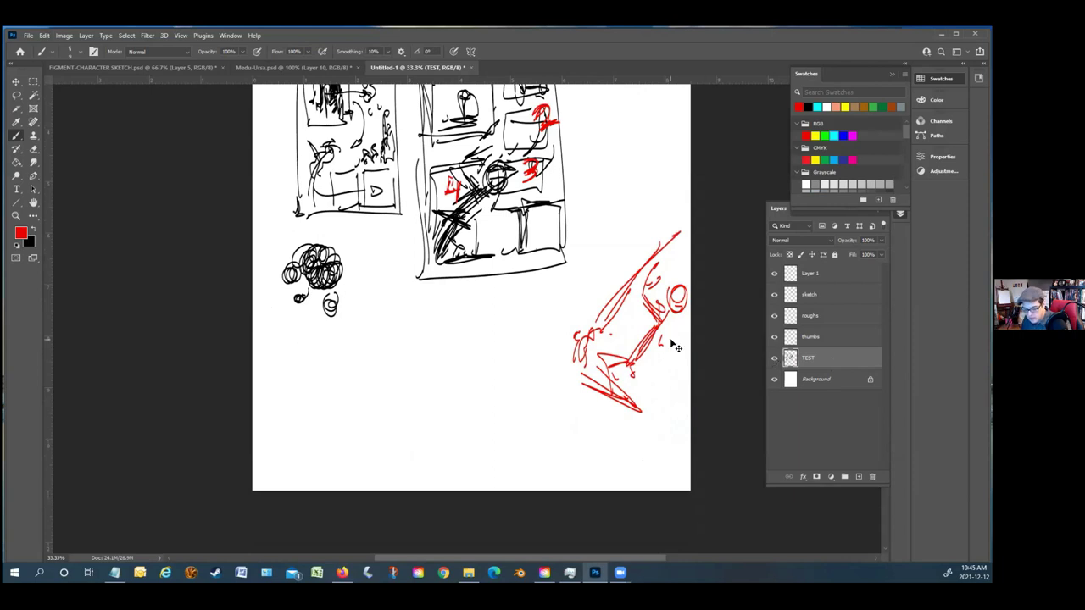
key("ctrl+a")
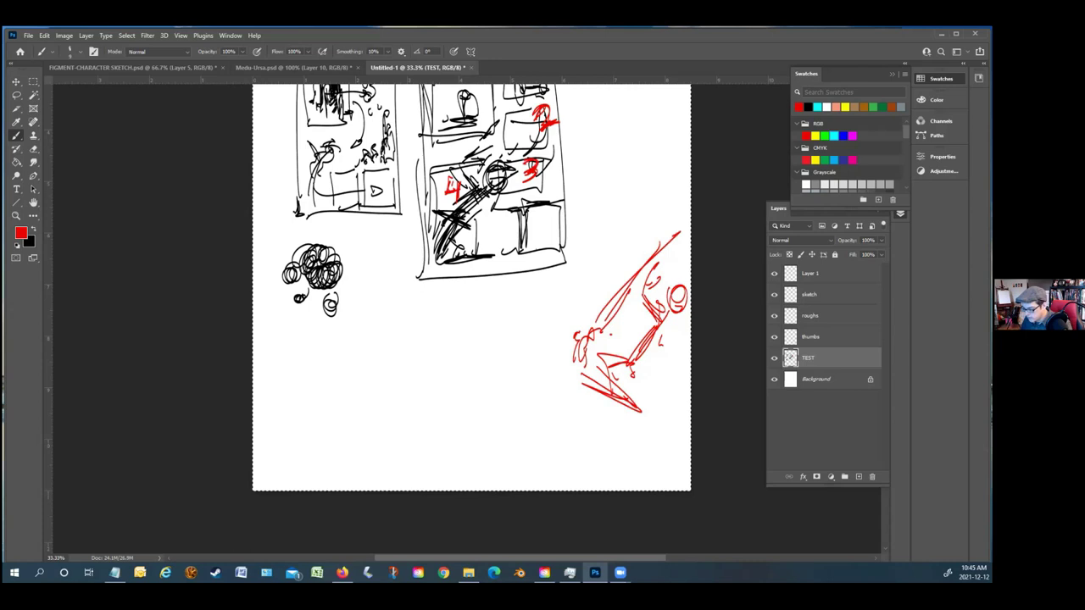
key("Delete")
left_click(32, 229)
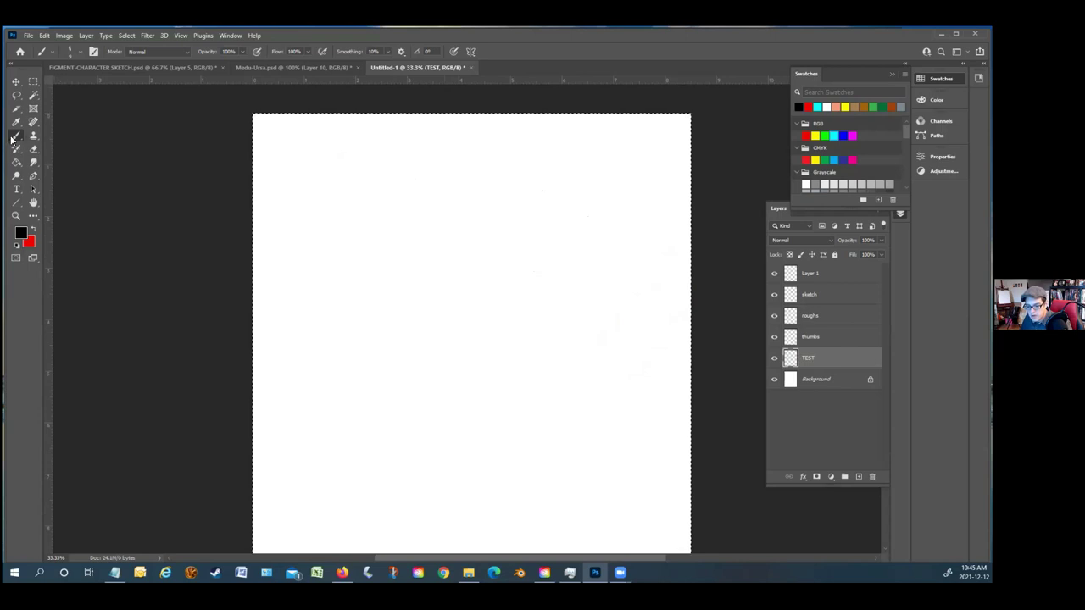
left_click(34, 82)
left_click(291, 177)
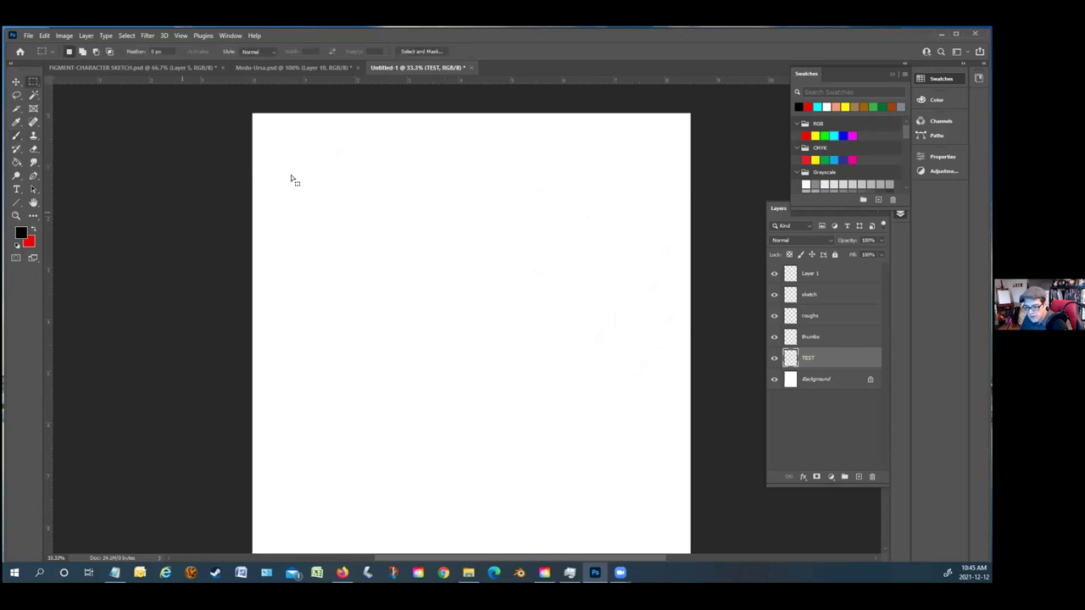
Sketch two tall page frames side by side across the upper half of the canvas with the Brush tool
left_click(16, 136)
left_click_drag(293, 167, 296, 158)
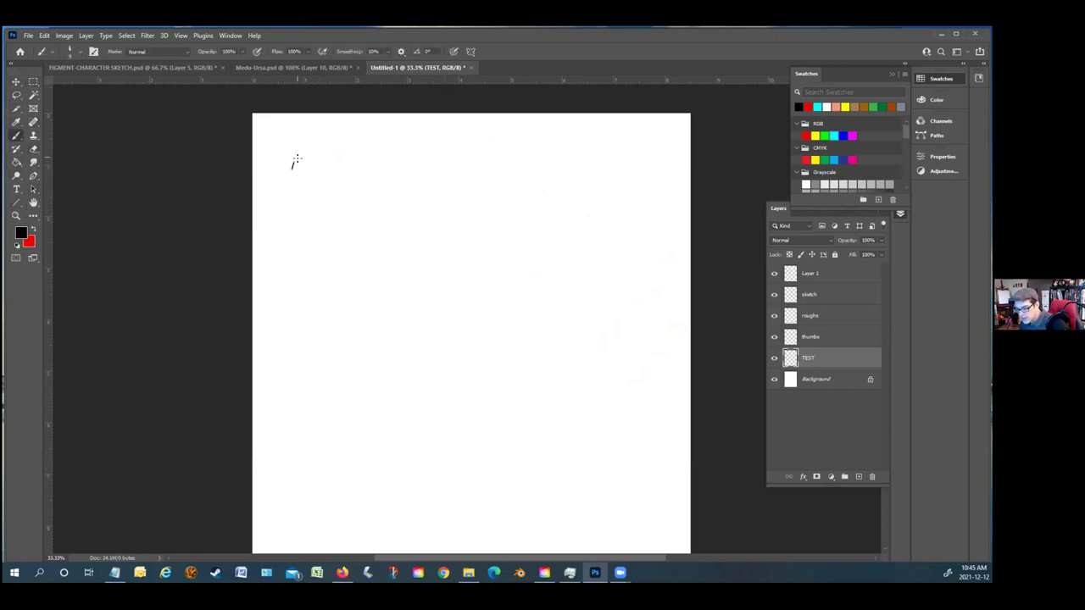
left_click_drag(362, 158, 295, 157)
left_click_drag(398, 160, 413, 377)
mouse_move(439, 160)
left_mouse_down()
mouse_move(337, 163)
mouse_move(411, 379)
mouse_move(307, 385)
mouse_move(274, 183)
mouse_move(277, 250)
left_mouse_up()
left_click_drag(276, 250, 279, 161)
mouse_move(446, 162)
left_mouse_down()
mouse_move(441, 373)
mouse_move(589, 162)
mouse_move(579, 378)
mouse_move(447, 381)
left_mouse_up()
left_click_drag(449, 378, 513, 373)
Sketch a second row of two tall page frames directly below the first pair
scroll(450, 370, "down", 5)
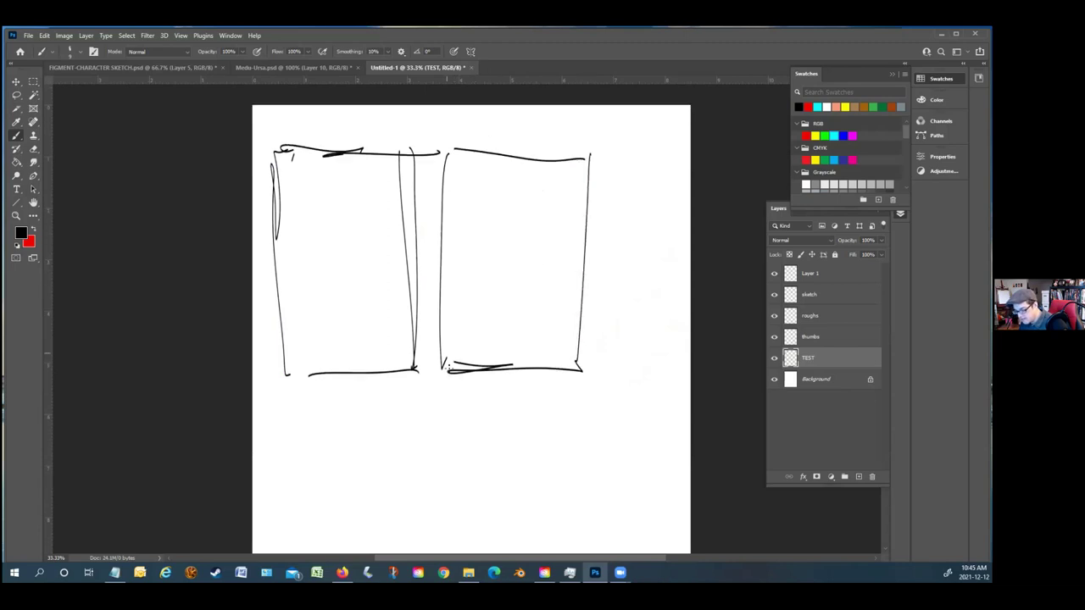
left_click_drag(307, 244, 415, 232)
mouse_move(413, 244)
left_mouse_down()
mouse_move(415, 468)
mouse_move(286, 466)
mouse_move(274, 239)
mouse_move(312, 237)
left_mouse_up()
left_click_drag(430, 227, 437, 443)
mouse_move(439, 245)
left_mouse_down()
mouse_move(591, 227)
mouse_move(591, 479)
mouse_move(438, 485)
mouse_move(427, 402)
left_mouse_up()
Sketch an opening panel at the top of each of the four page frames, varying their widths and heights
scroll(435, 373, "up", 3)
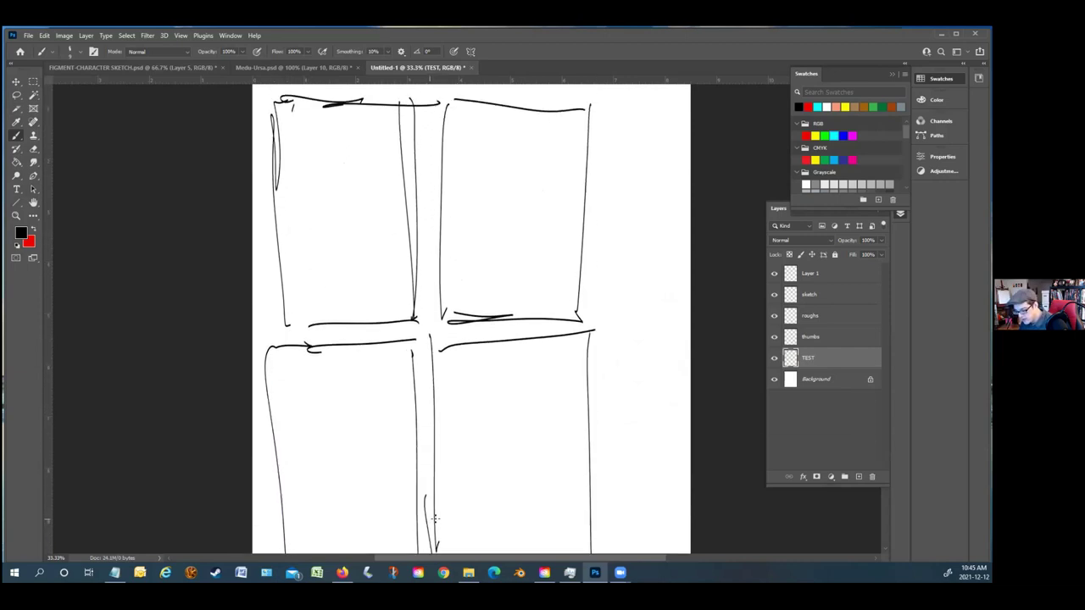
scroll(435, 520, "up", 2)
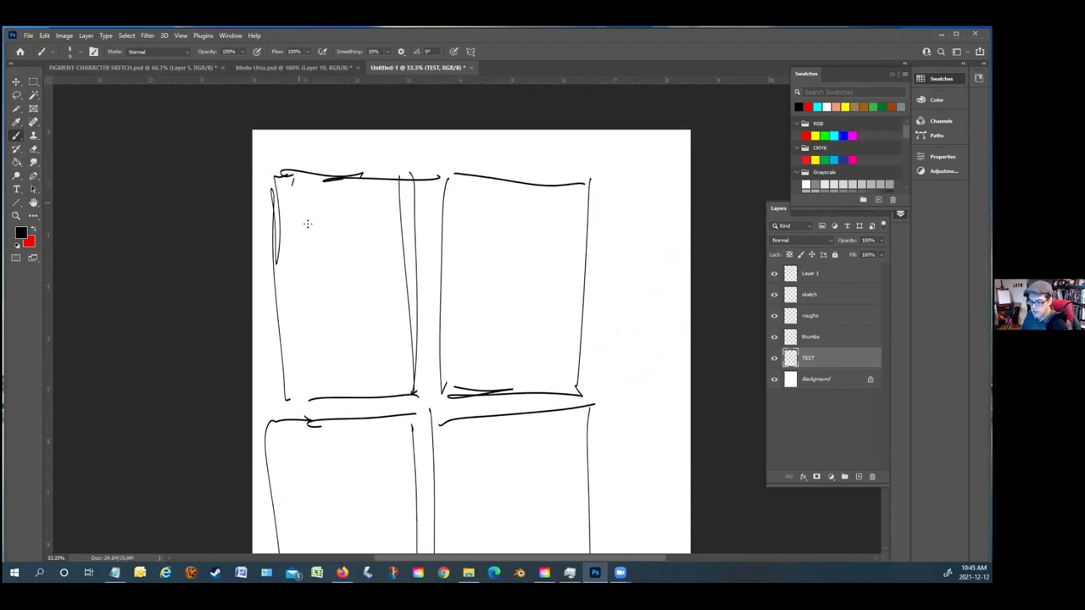
mouse_move(345, 191)
left_mouse_down()
mouse_move(342, 244)
mouse_move(288, 243)
mouse_move(273, 184)
left_mouse_up()
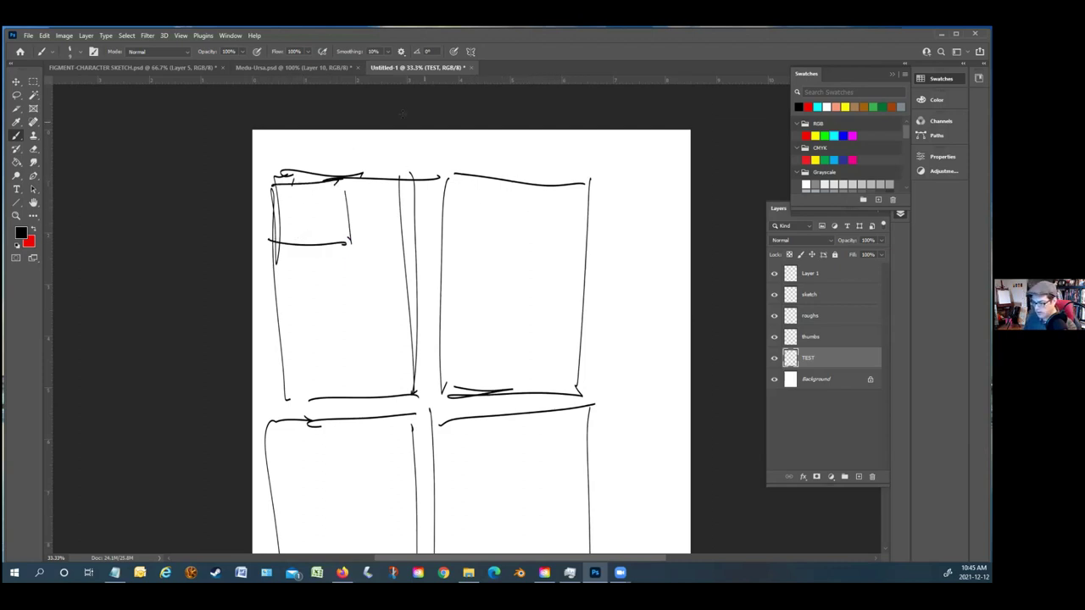
mouse_move(579, 200)
left_mouse_down()
mouse_move(579, 241)
mouse_move(456, 231)
mouse_move(585, 202)
left_mouse_up()
left_click_drag(456, 198, 459, 212)
scroll(467, 246, "down", 5)
scroll(382, 264, "down", 1)
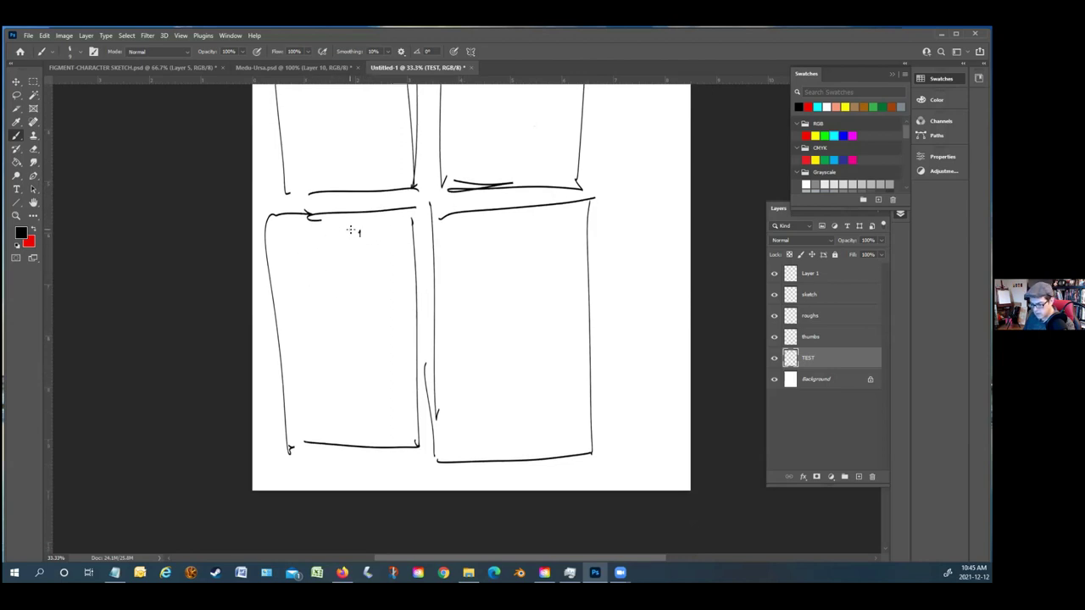
mouse_move(349, 227)
left_mouse_down()
mouse_move(354, 314)
mouse_move(276, 312)
mouse_move(285, 225)
mouse_move(349, 224)
left_mouse_up()
mouse_move(438, 219)
left_mouse_down()
mouse_move(523, 222)
mouse_move(529, 234)
mouse_move(509, 269)
mouse_move(439, 268)
mouse_move(438, 218)
left_mouse_up()
Sketch two small side-by-side panels along the bottom of the lower-left page frame
scroll(437, 217, "up", 5)
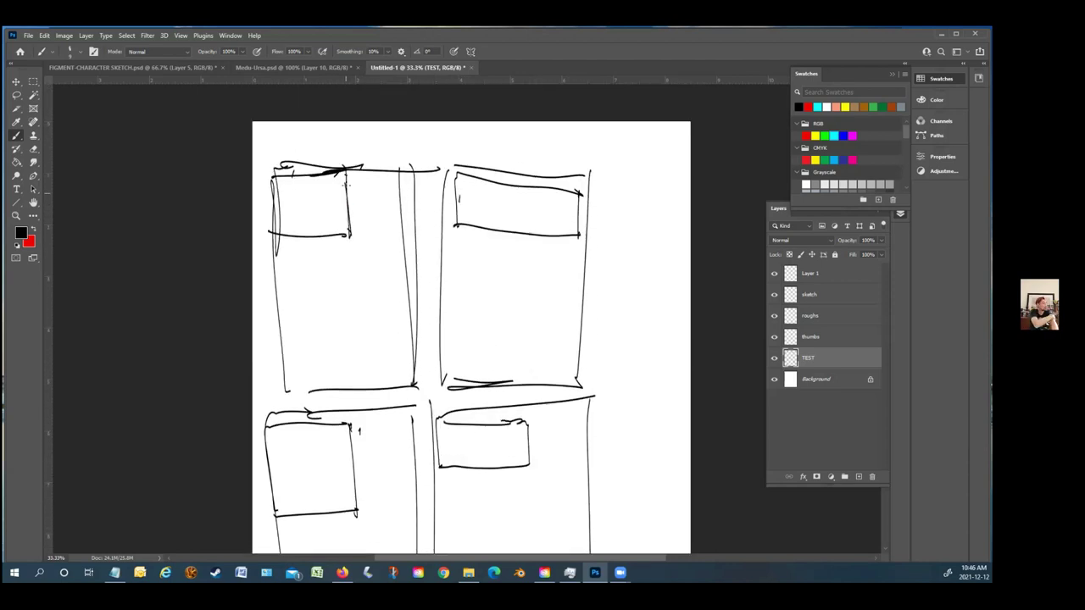
scroll(346, 186, "down", 5)
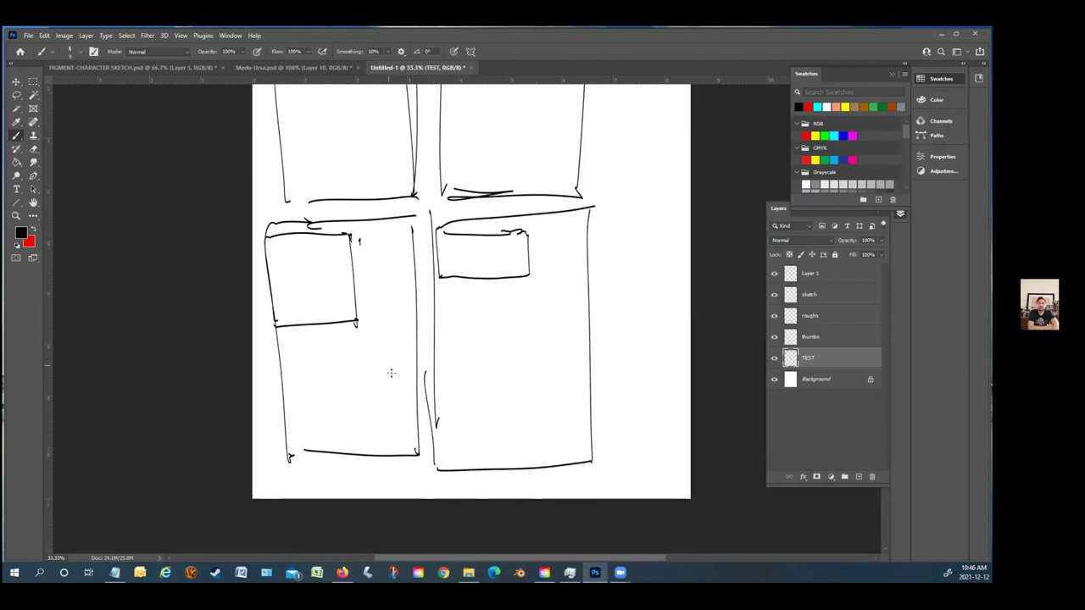
mouse_move(415, 390)
left_mouse_down()
mouse_move(349, 387)
mouse_move(363, 446)
mouse_move(373, 442)
left_mouse_up()
mouse_move(415, 383)
left_mouse_down()
mouse_move(417, 449)
mouse_move(360, 453)
left_mouse_up()
mouse_move(350, 388)
left_mouse_down()
mouse_move(351, 435)
mouse_move(342, 392)
mouse_move(296, 399)
mouse_move(327, 390)
left_mouse_up()
left_click_drag(341, 450, 290, 457)
mouse_move(290, 458)
left_mouse_down()
mouse_move(289, 395)
mouse_move(298, 392)
left_mouse_up()
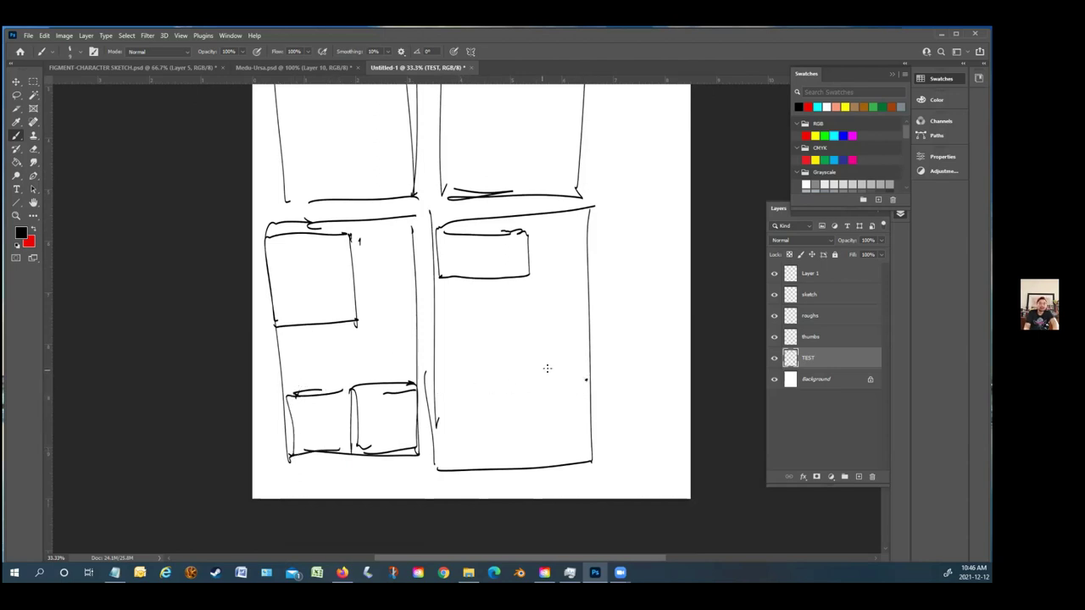
Sketch a large panel in the lower-right page frame's bottom right corner, with two small stacked panels to its left
mouse_move(590, 380)
left_mouse_down()
mouse_move(512, 384)
mouse_move(508, 462)
left_mouse_up()
mouse_move(586, 381)
left_mouse_down()
mouse_move(583, 455)
mouse_move(442, 462)
mouse_move(441, 423)
mouse_move(500, 430)
left_mouse_up()
mouse_move(493, 388)
left_mouse_down()
mouse_move(496, 418)
mouse_move(443, 427)
mouse_move(444, 395)
mouse_move(495, 386)
left_mouse_up()
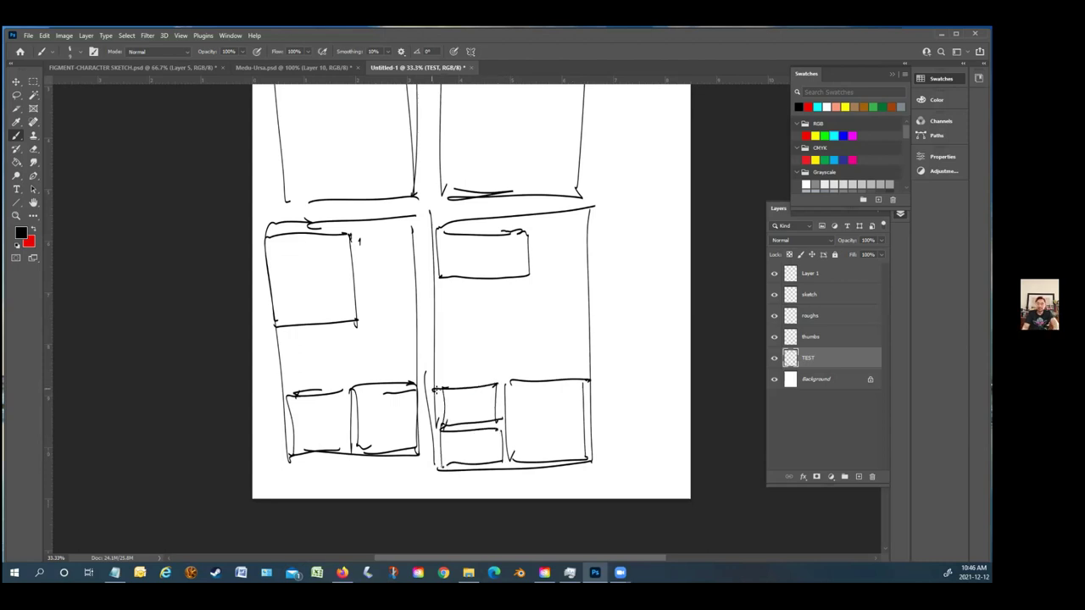
Sketch a small forked mark below the opening panel in the upper-left page frame
scroll(432, 390, "up", 5)
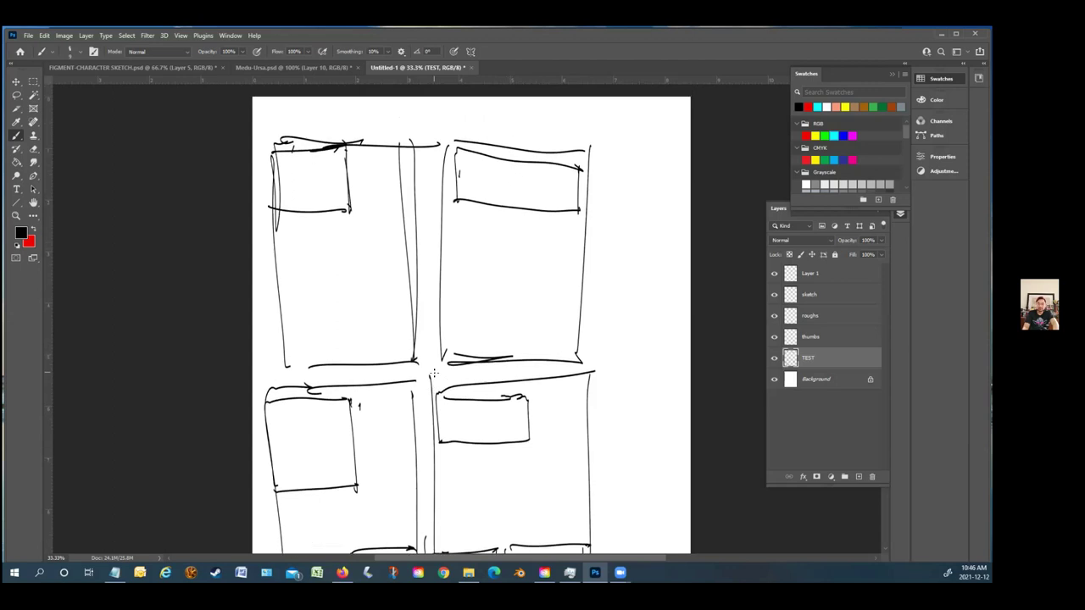
scroll(434, 373, "down", 1)
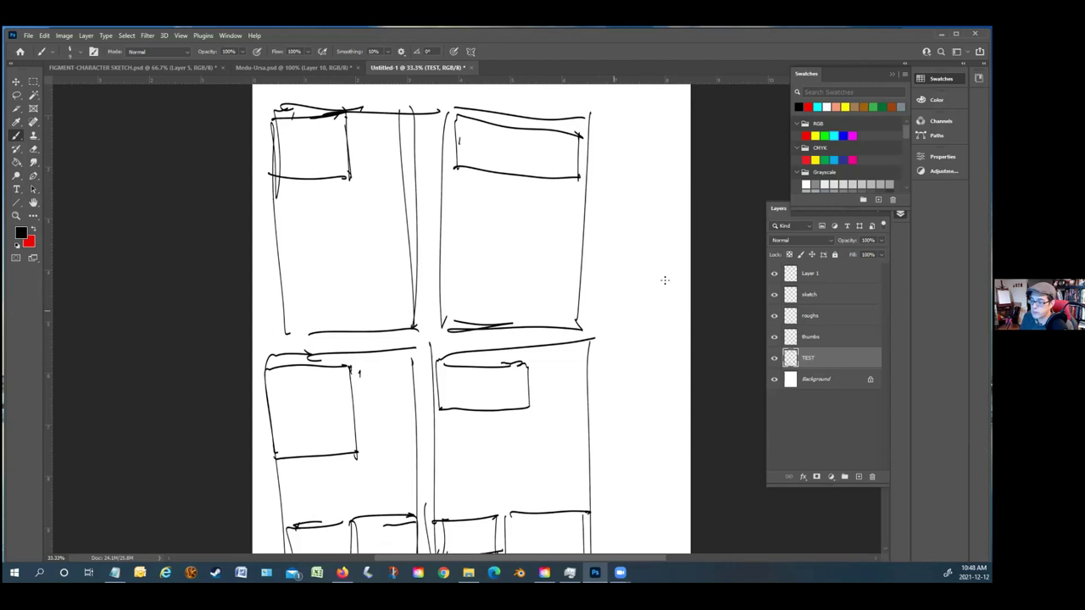
mouse_move(288, 226)
left_mouse_down()
mouse_move(322, 212)
mouse_move(312, 219)
left_mouse_up()
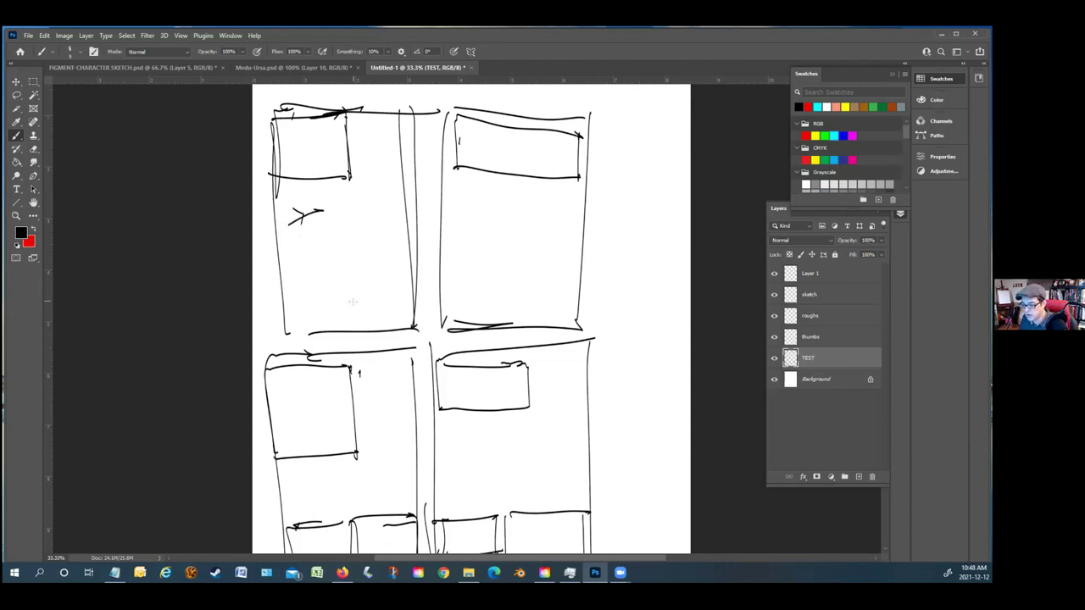
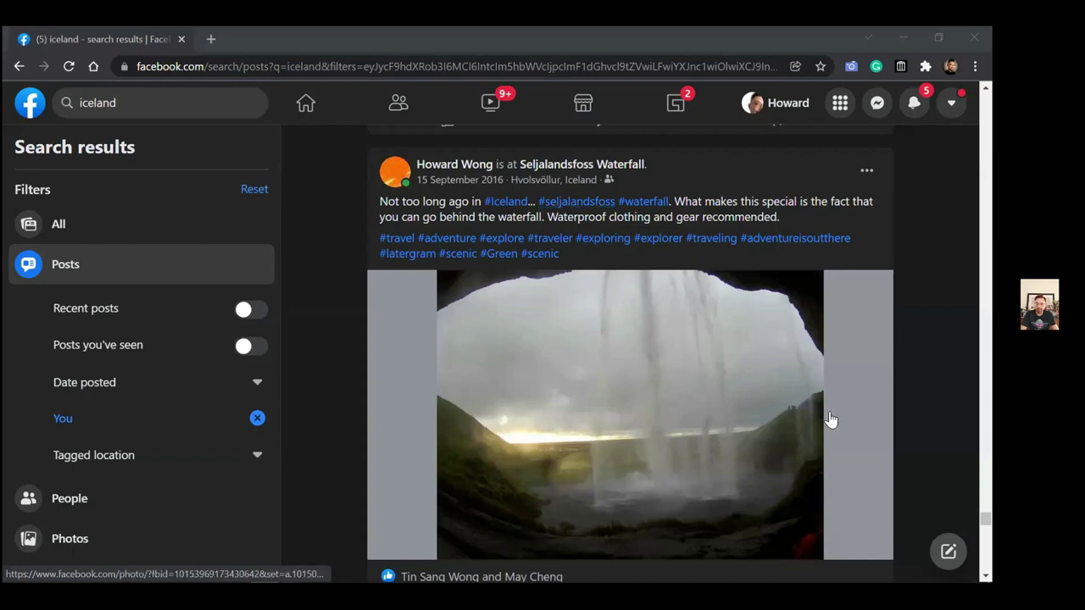
Switch to the Facebook post results for "iceland" and examine the Seljalandsfoss waterfall photos and the neighbouring mountain landscapes
scroll(830, 420, "down", 1)
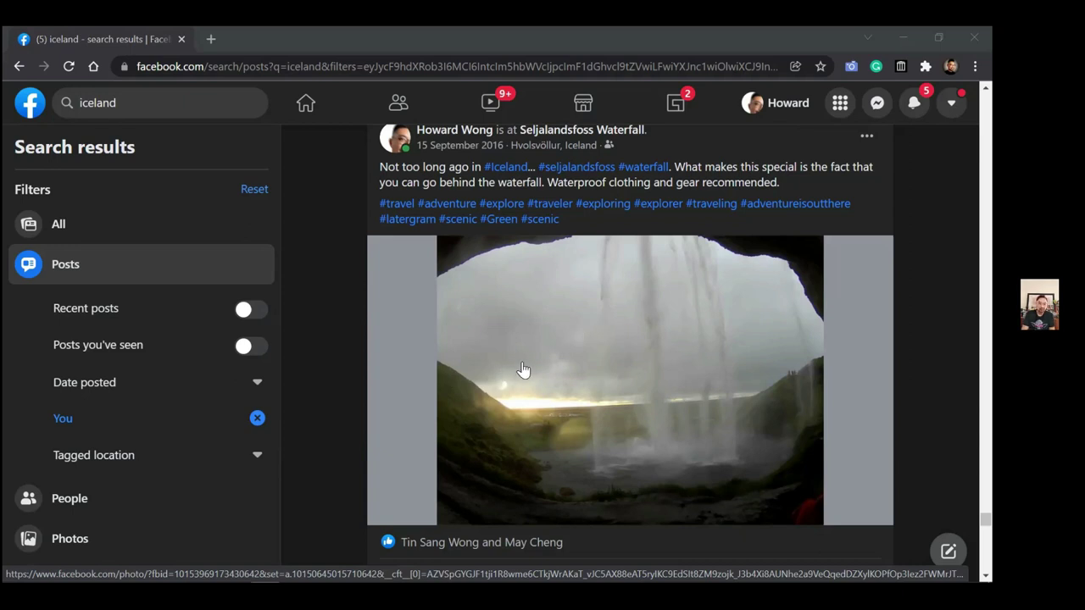
scroll(572, 372, "up", 3)
scroll(573, 372, "up", 4)
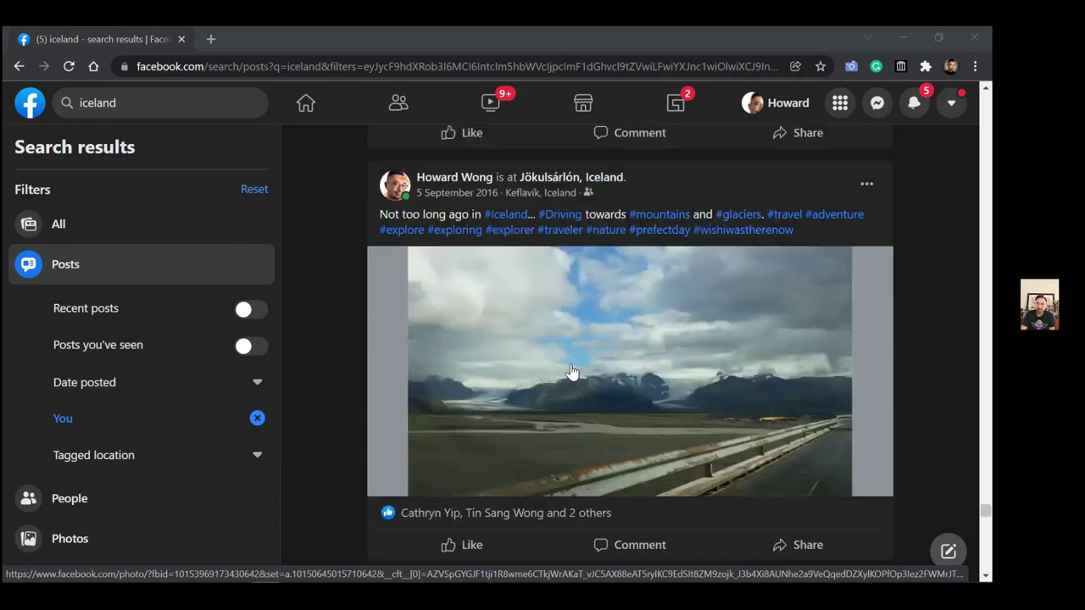
scroll(572, 371, "down", 8)
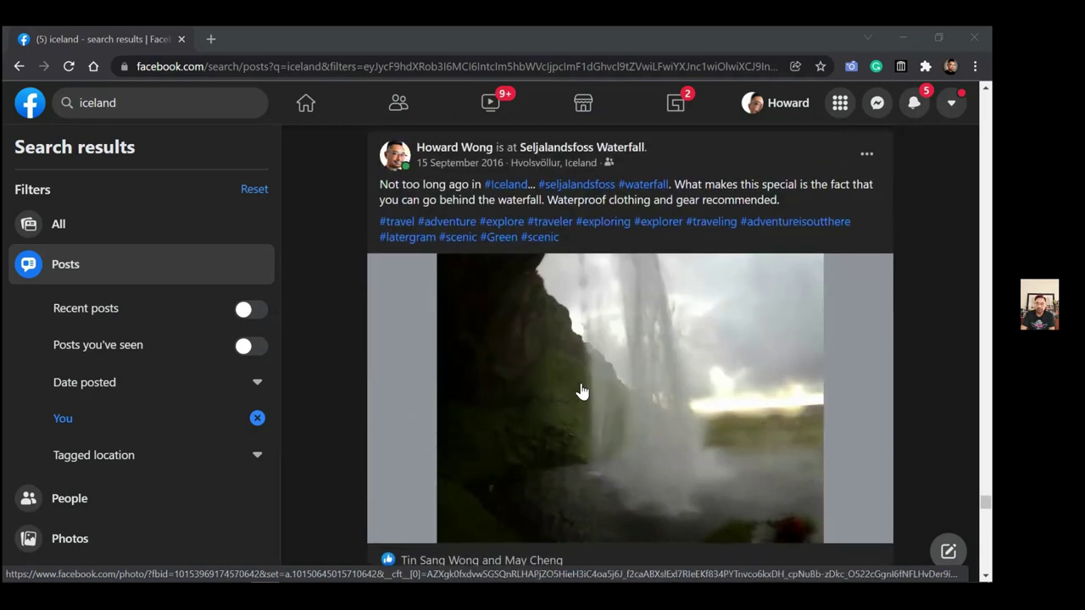
scroll(573, 373, "up", 4)
scroll(581, 391, "down", 4)
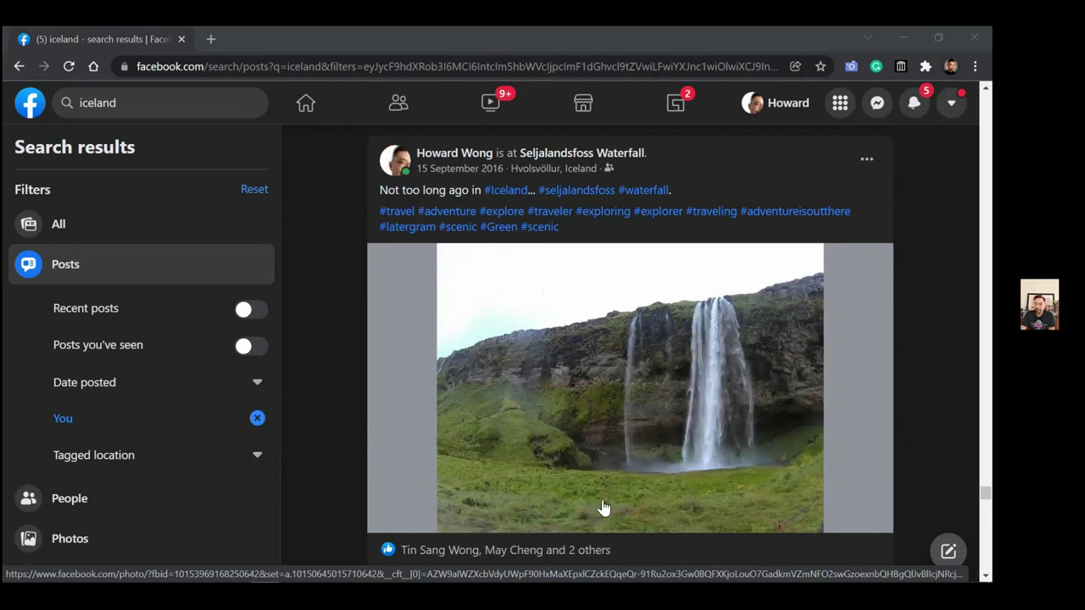
scroll(624, 462, "up", 5)
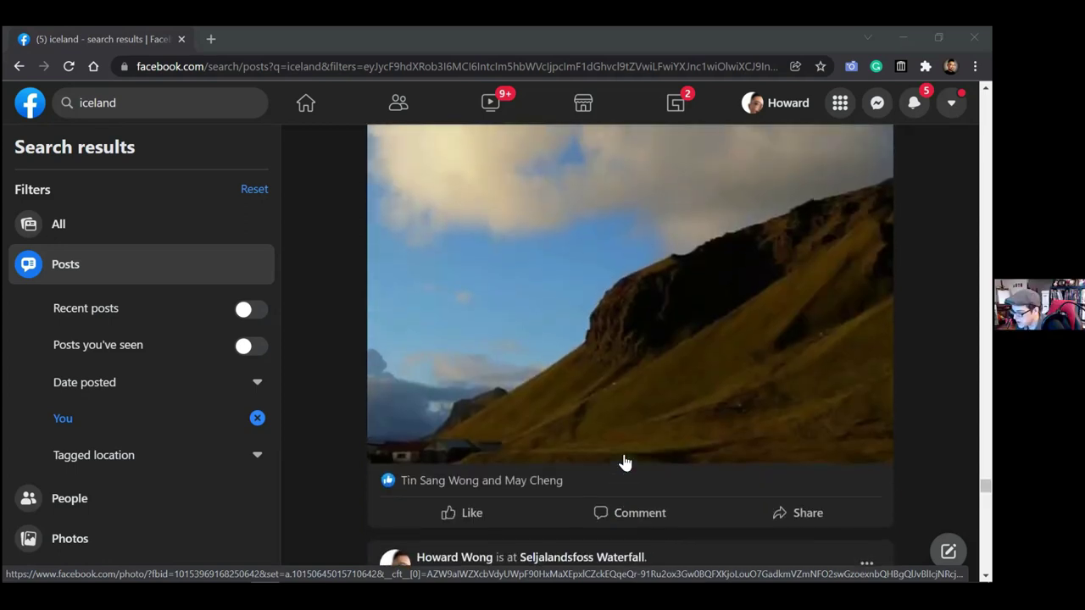
scroll(625, 462, "down", 3)
scroll(625, 462, "down", 2)
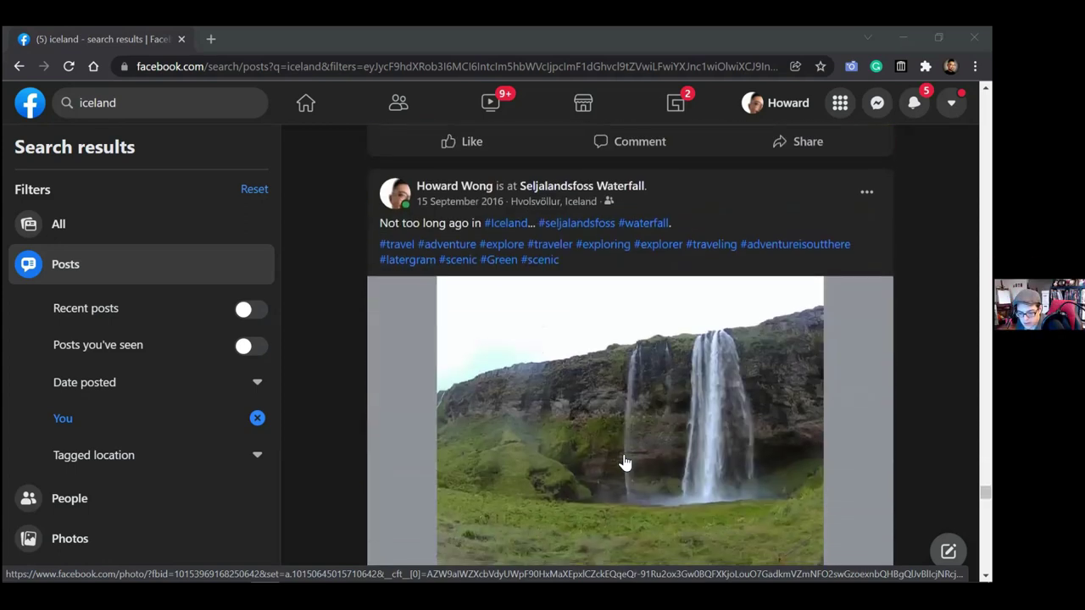
scroll(624, 462, "up", 3)
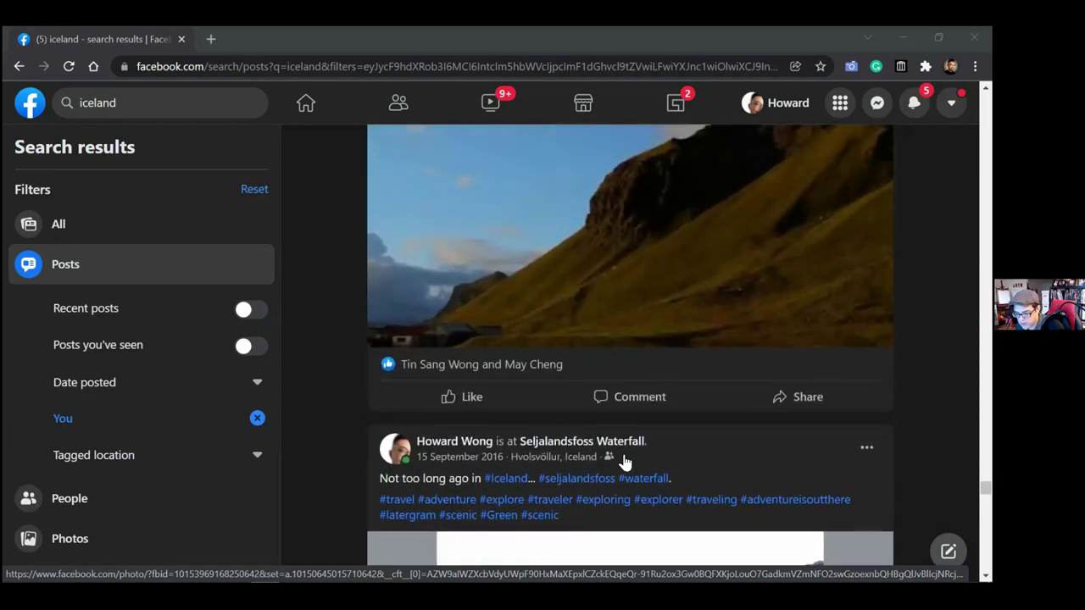
scroll(625, 462, "down", 1)
scroll(625, 462, "down", 2)
scroll(624, 462, "up", 5)
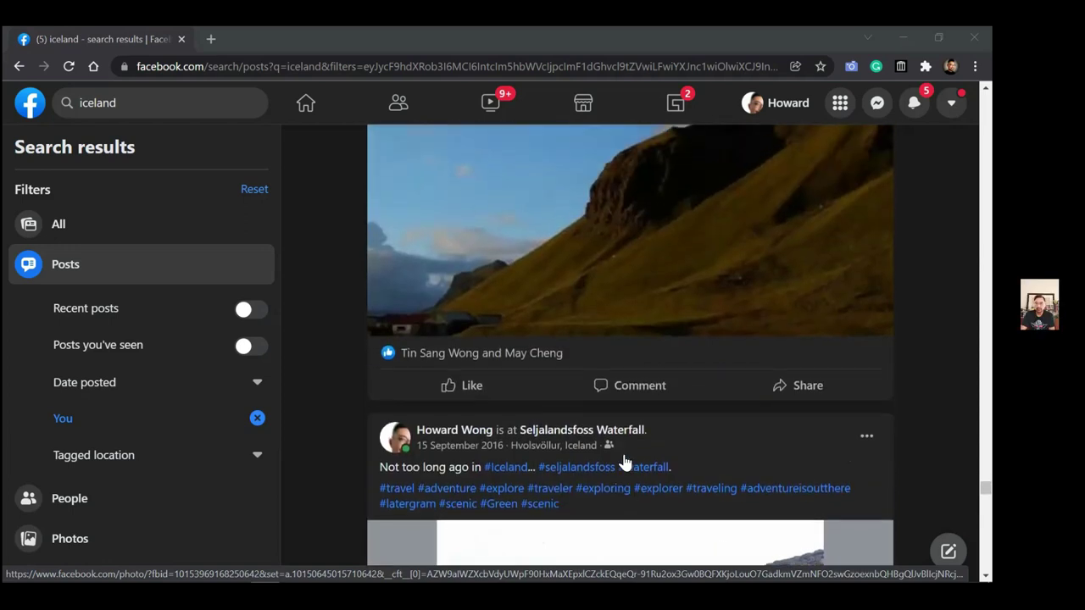
Look through the Iceland travel posts for landscape references, up to the photo taken from behind the waterfall
scroll(625, 462, "up", 8)
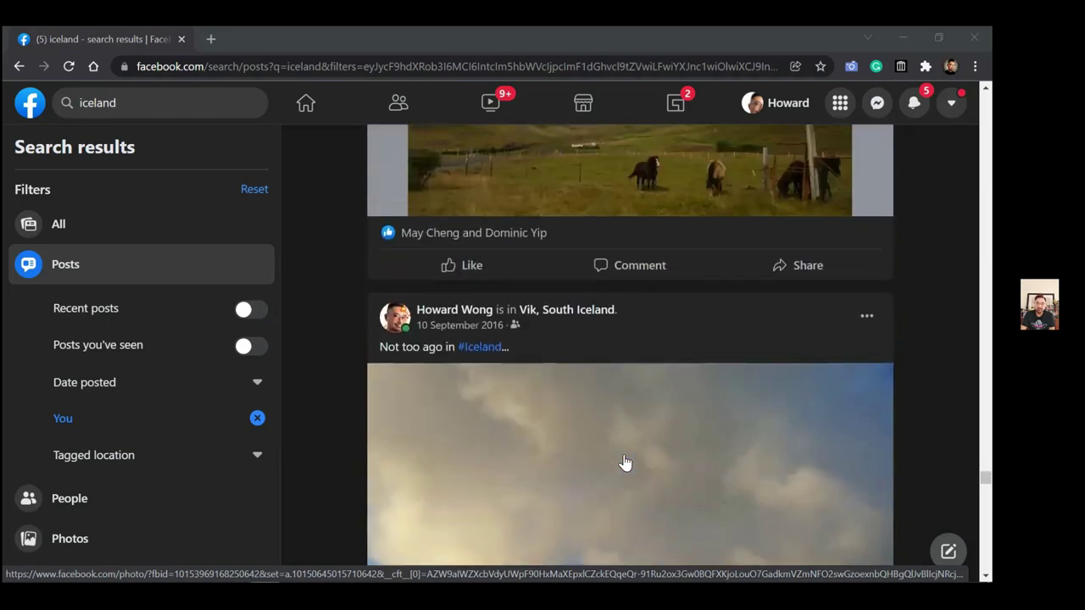
scroll(625, 462, "up", 11)
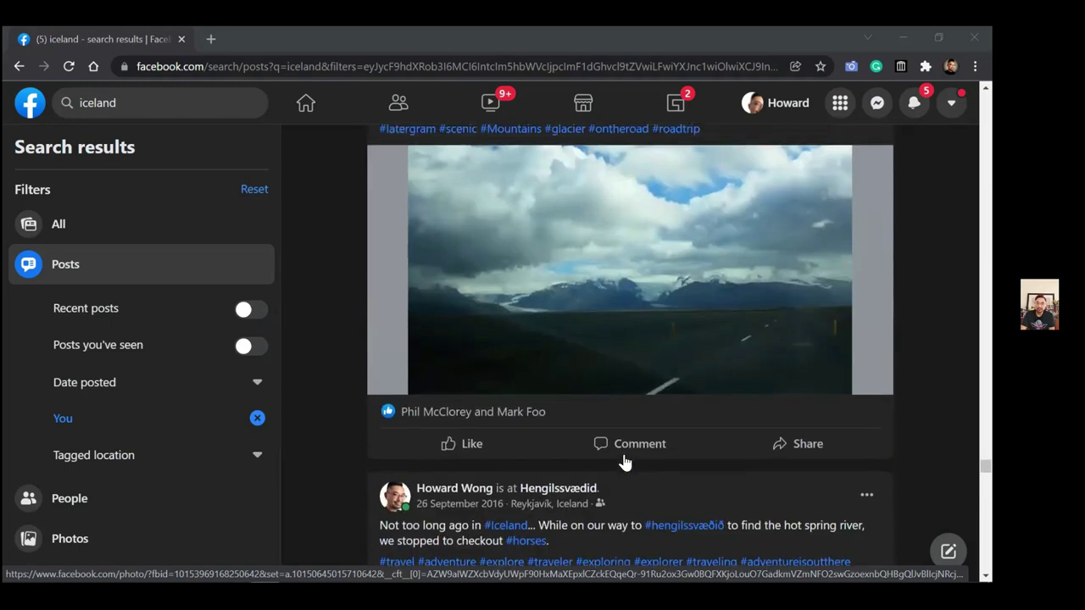
scroll(625, 463, "up", 10)
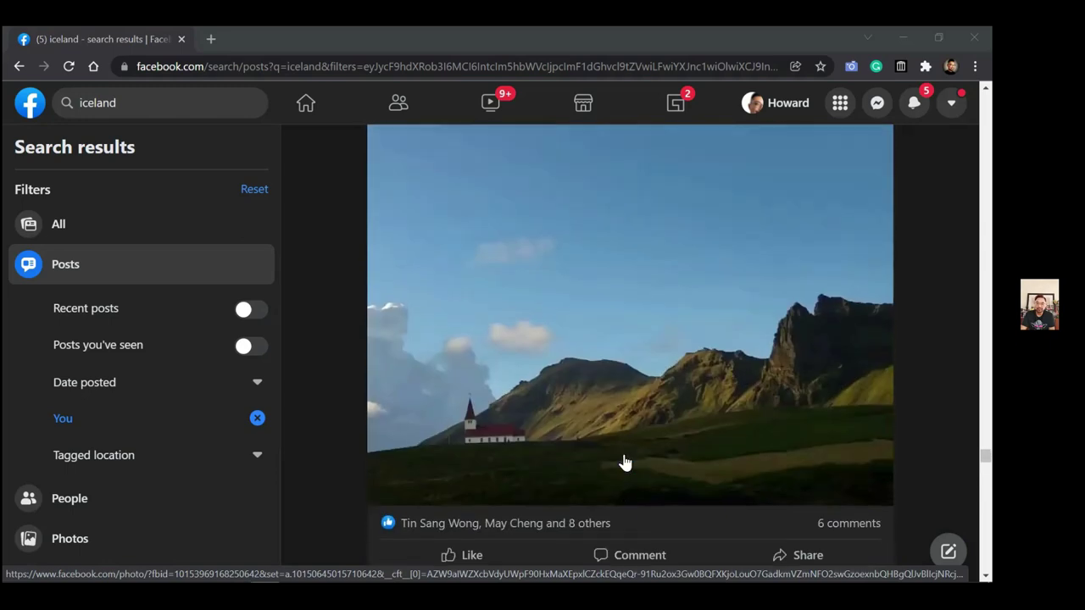
scroll(625, 462, "up", 10)
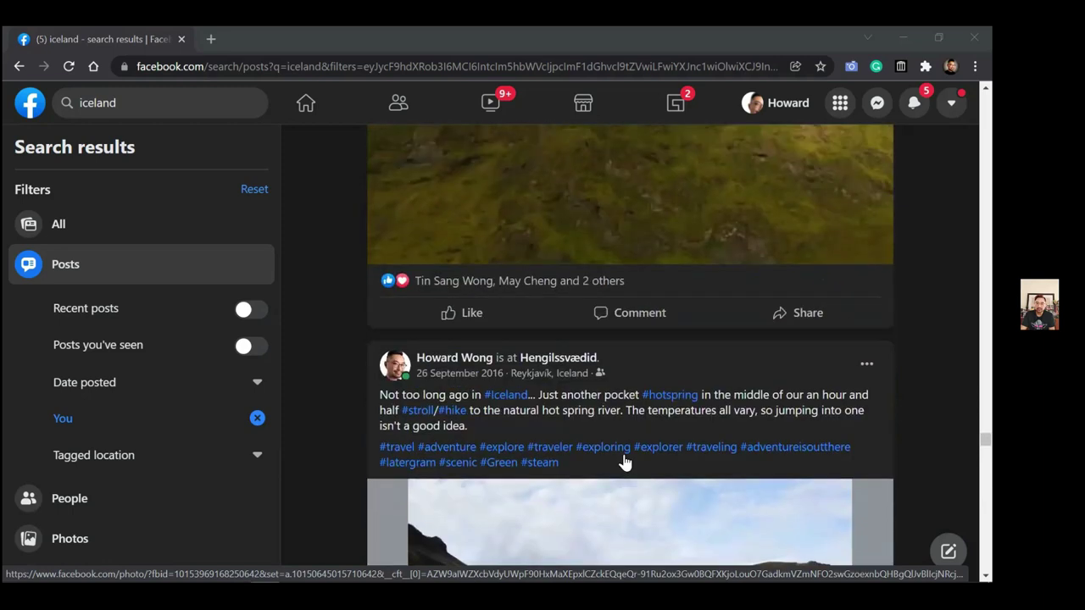
scroll(625, 462, "up", 10)
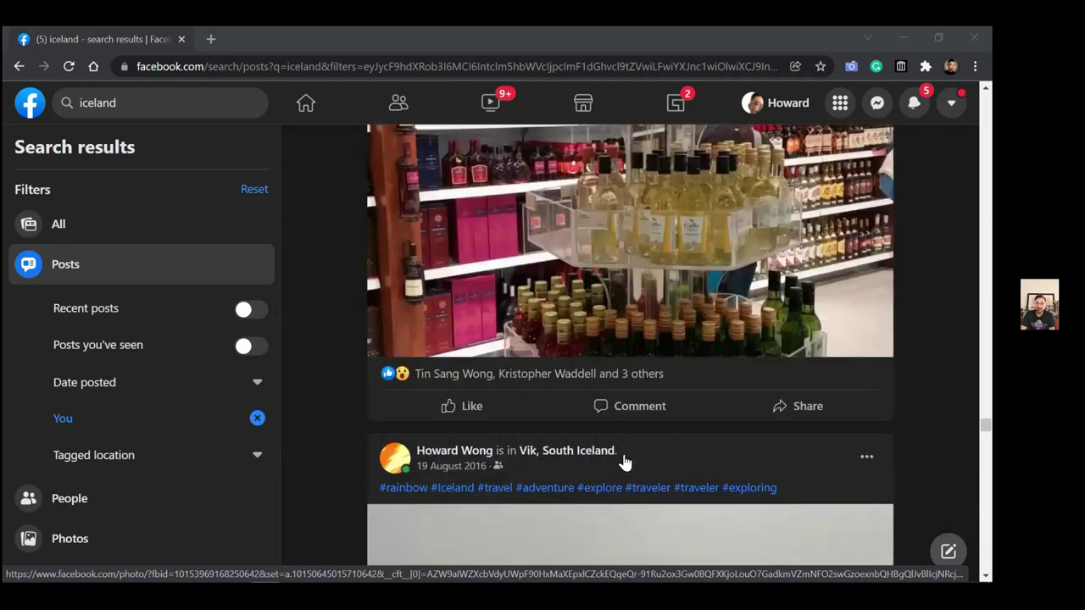
scroll(625, 462, "up", 8)
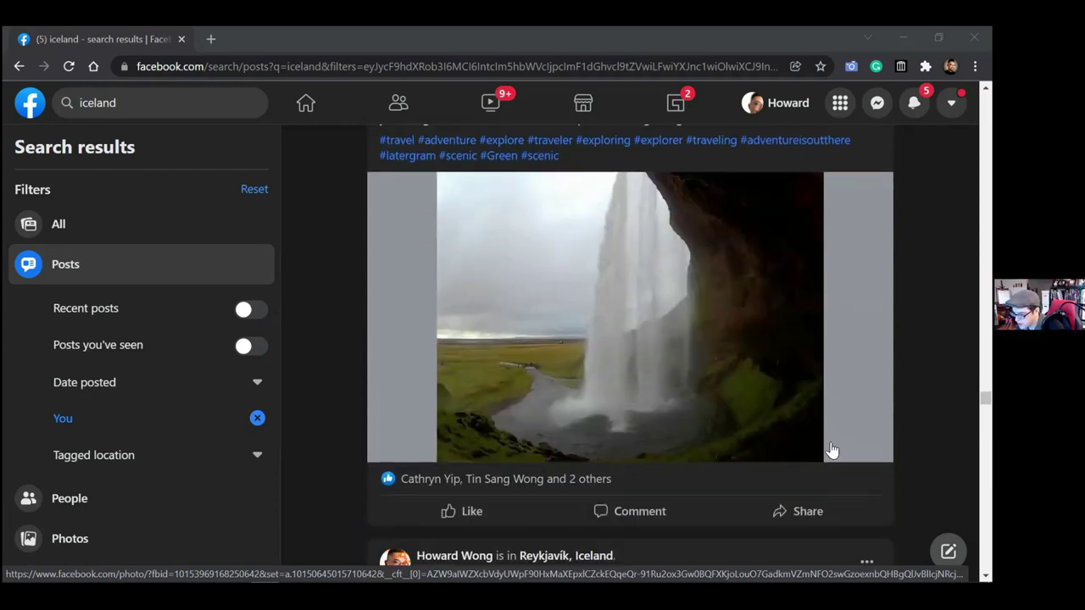
scroll(862, 389, "up", 6)
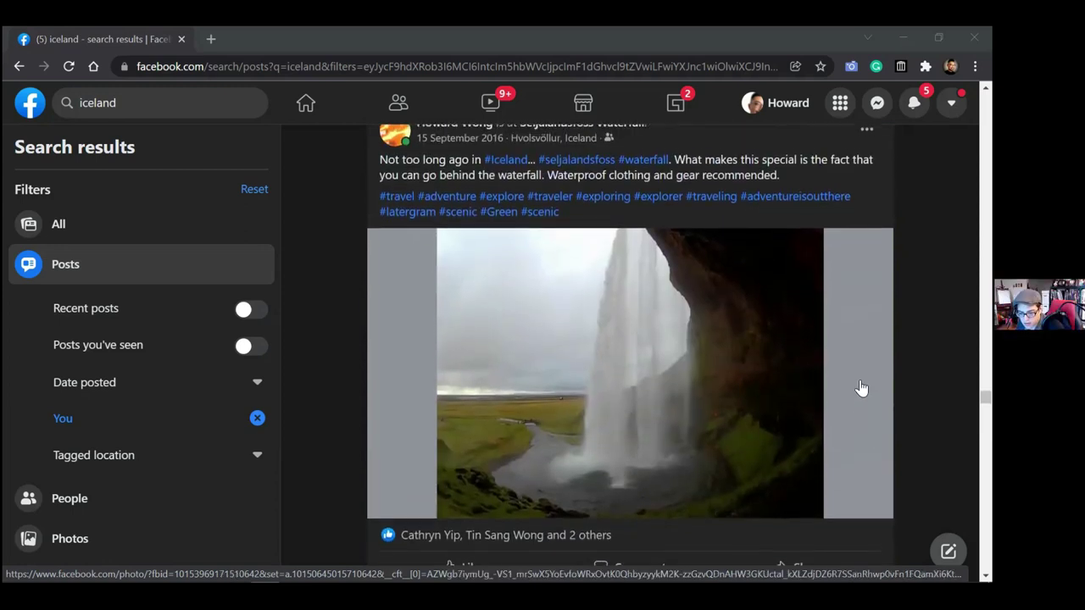
Examine the rocky rift photo at Brú Milli Heimsálfa and the Black Sand Beach photo in Vík
scroll(861, 388, "up", 1)
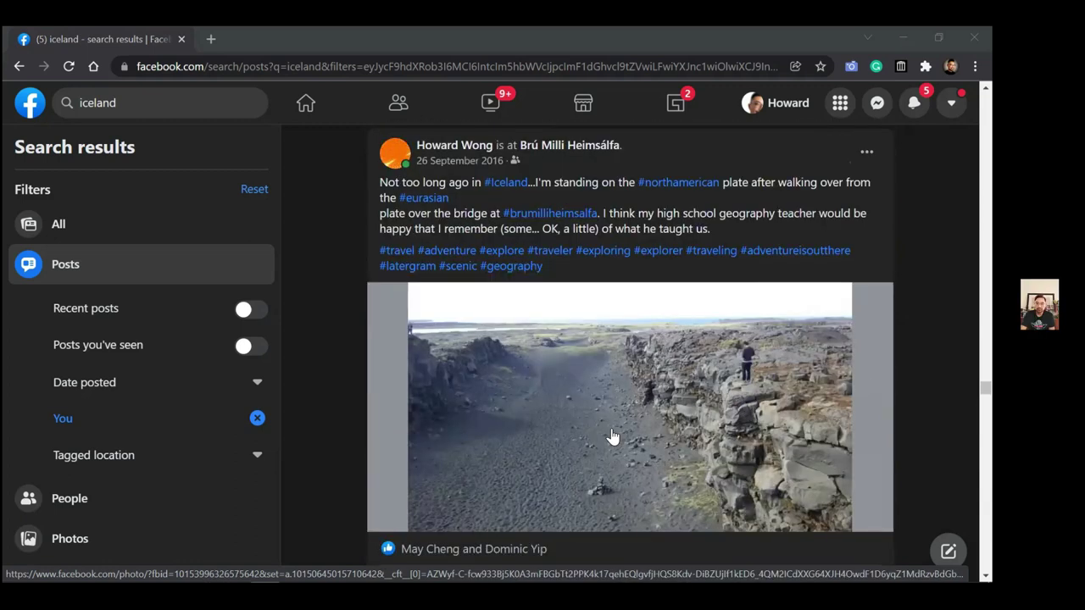
scroll(574, 418, "up", 1)
scroll(574, 418, "down", 1)
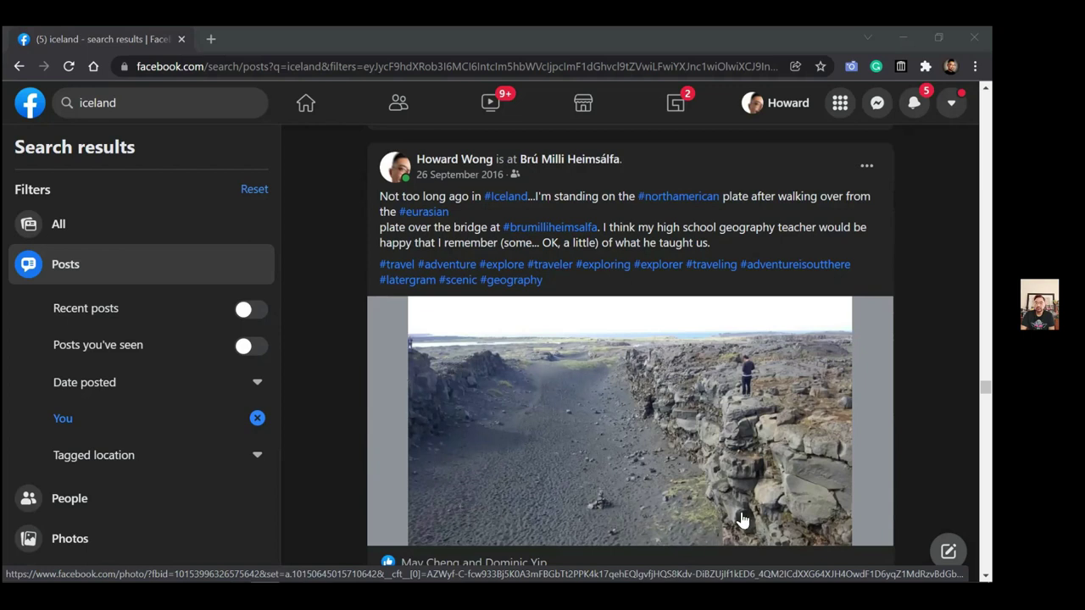
scroll(672, 407, "up", 3)
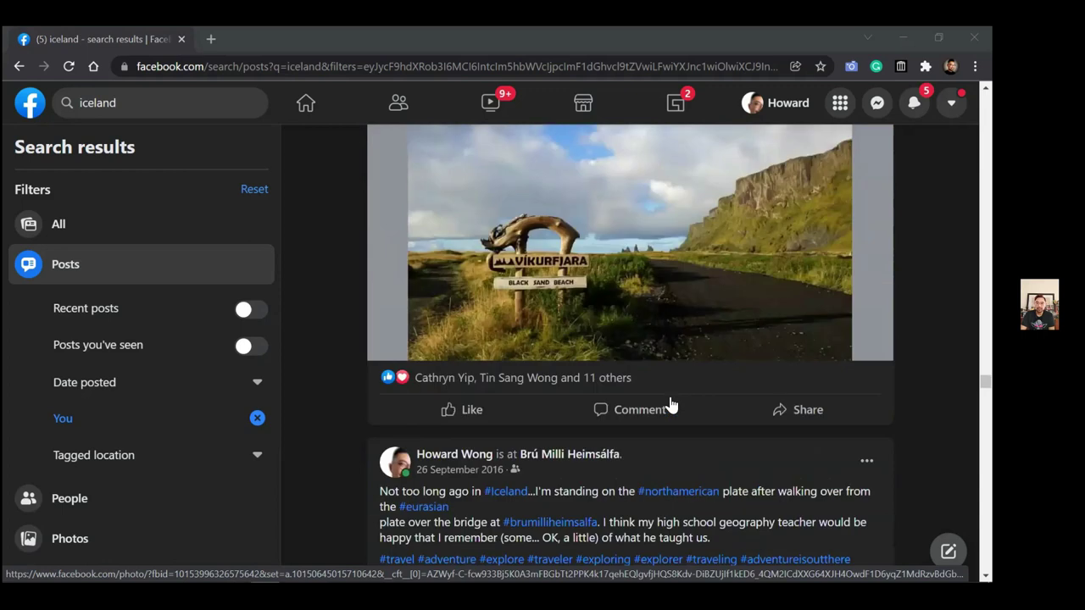
scroll(669, 405, "up", 1)
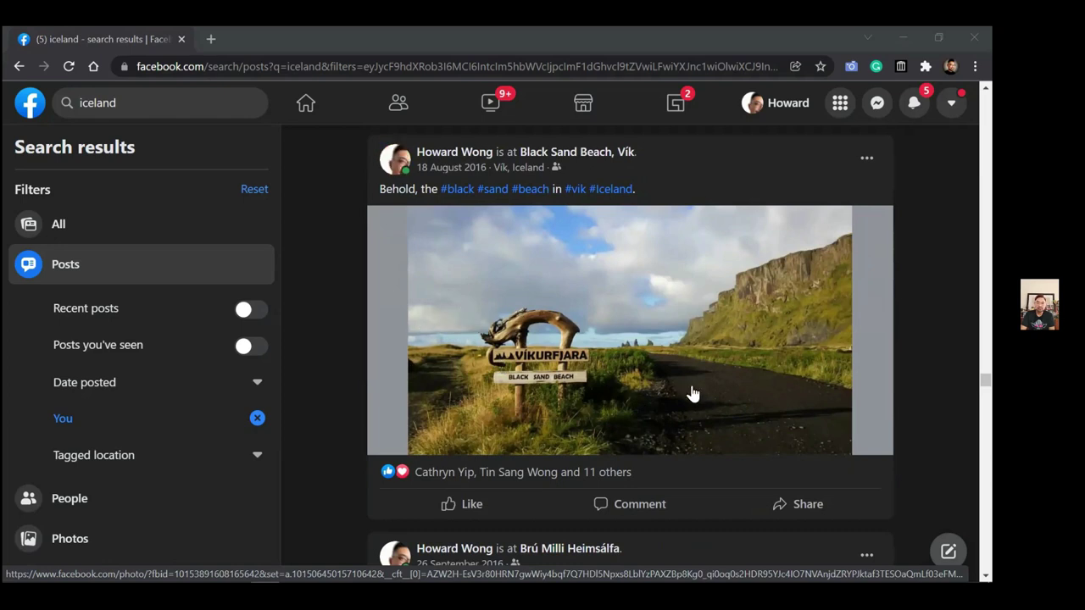
scroll(693, 394, "up", 4)
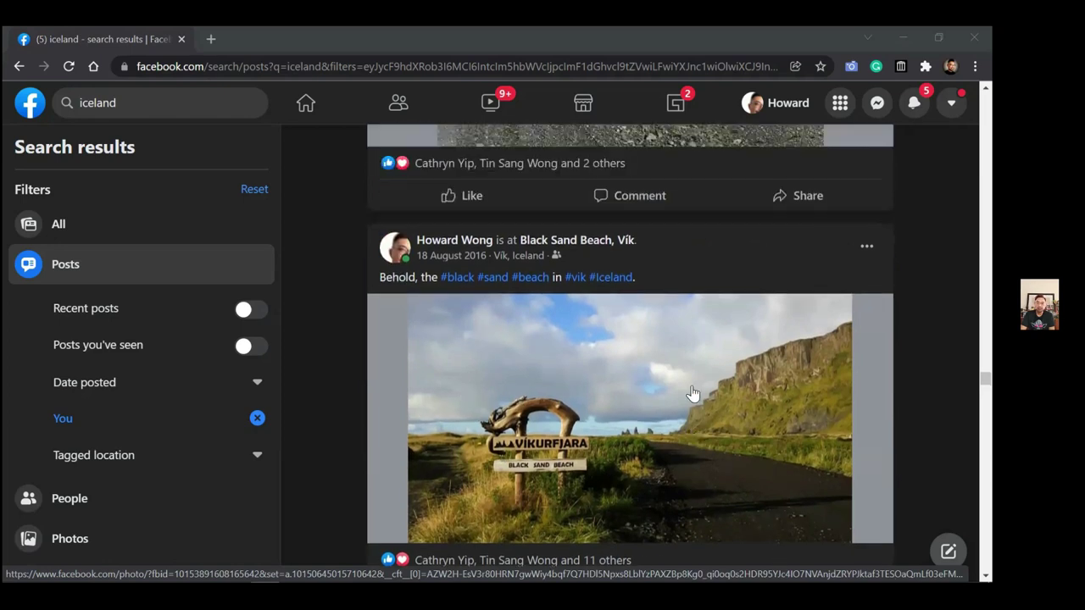
Look through the glacier, gravel road, sunset and mountain plain photos in the Iceland posts for scenery references
scroll(693, 393, "up", 20)
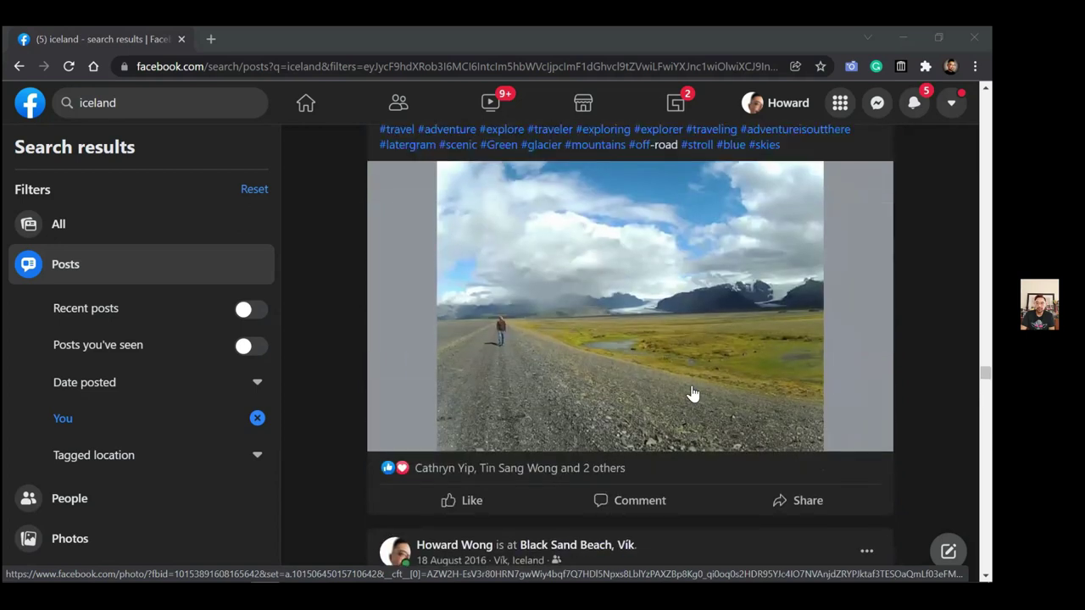
scroll(693, 393, "up", 20)
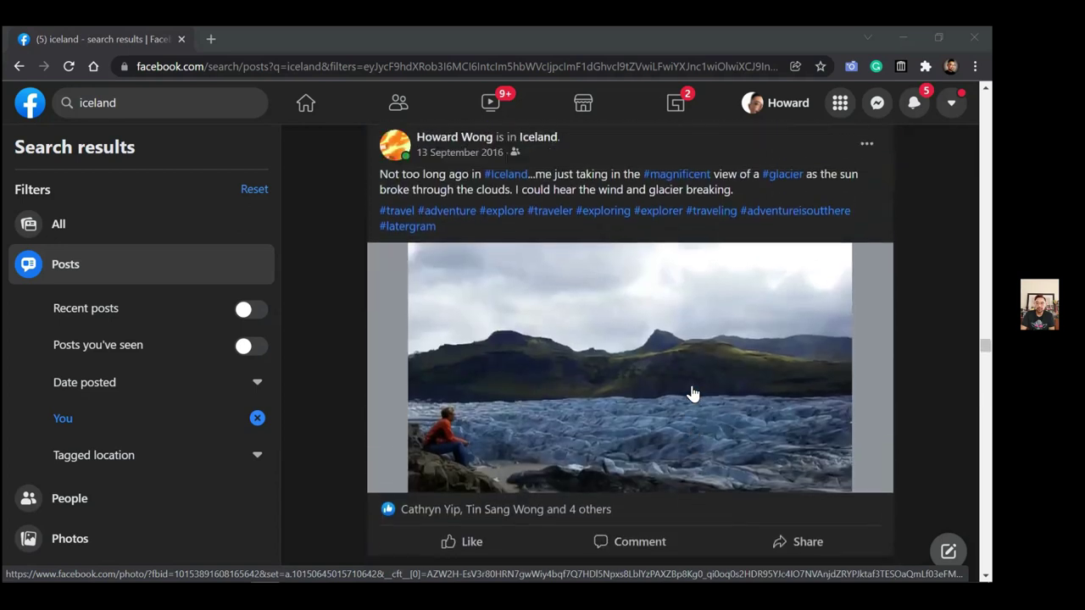
scroll(692, 393, "up", 10)
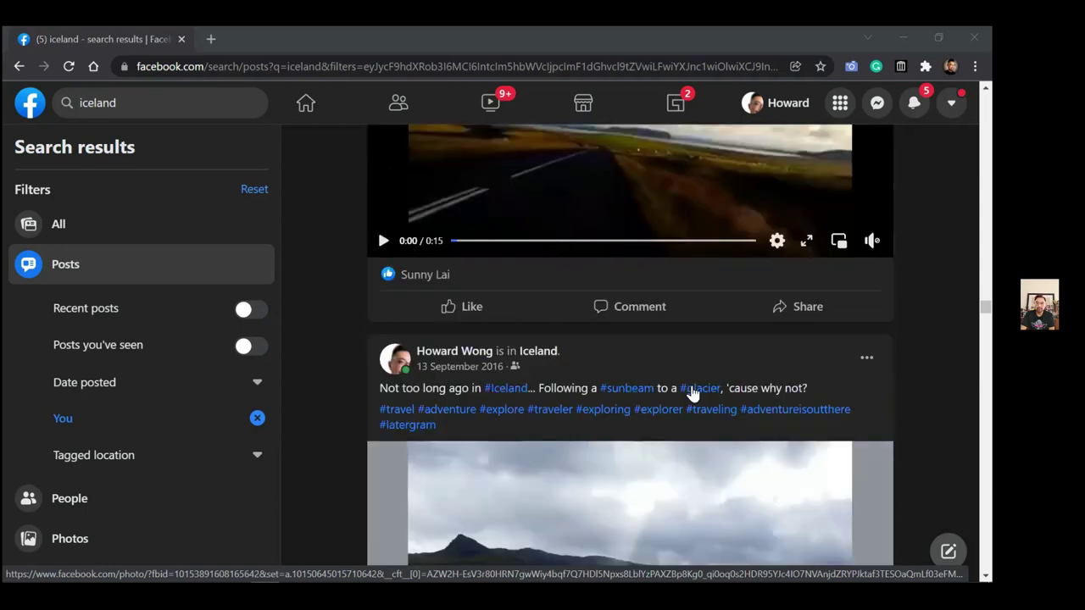
scroll(693, 394, "up", 20)
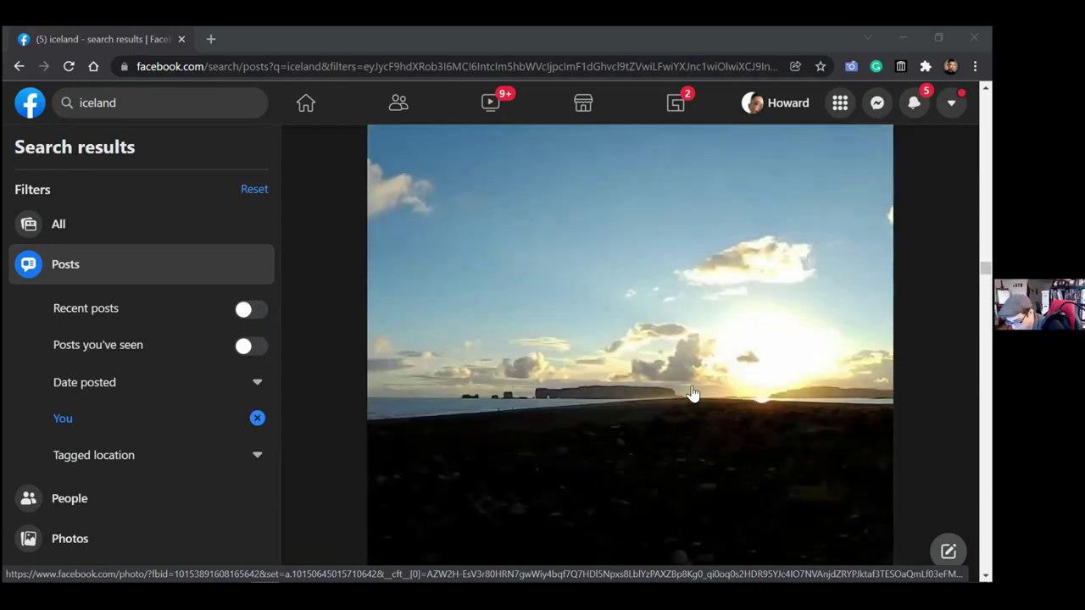
scroll(693, 394, "up", 5)
scroll(693, 394, "up", 10)
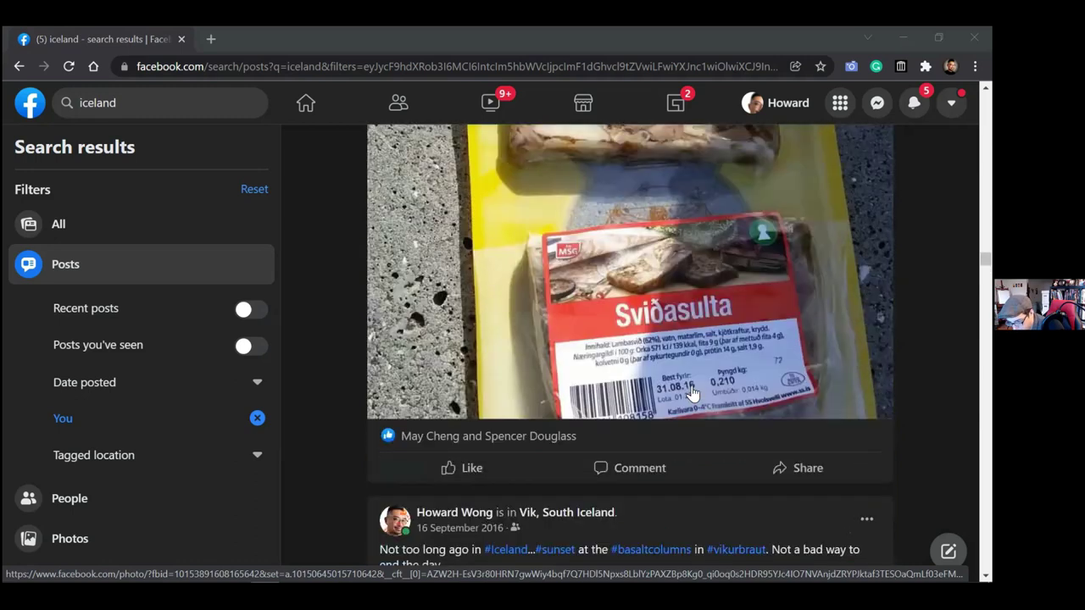
scroll(692, 393, "up", 15)
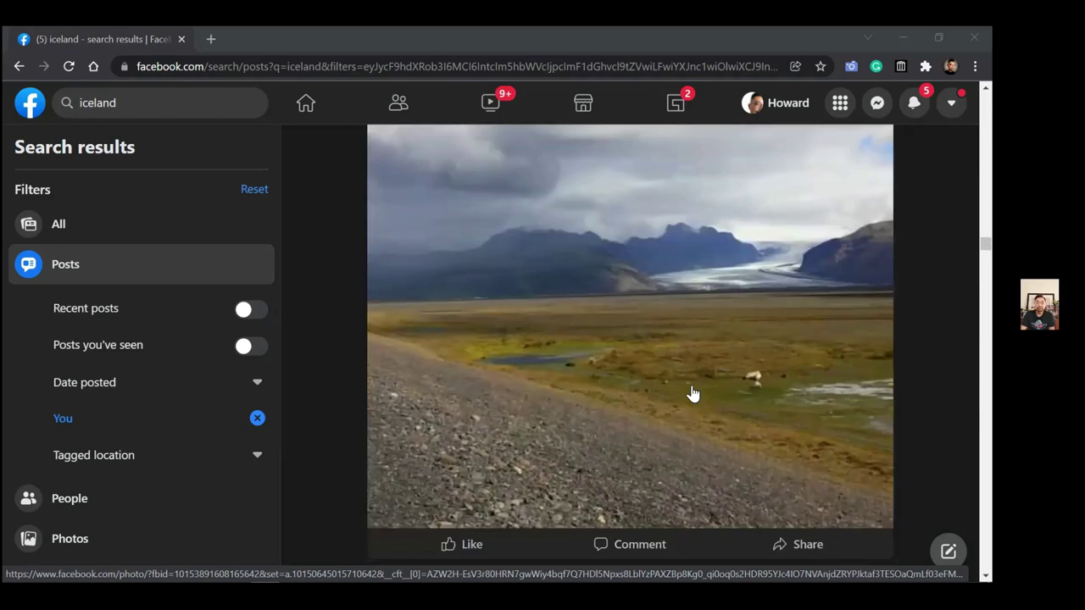
Examine the photos of the grassy cliff waterfall and the steaming hot spring with the ruined stone building
scroll(693, 394, "up", 4)
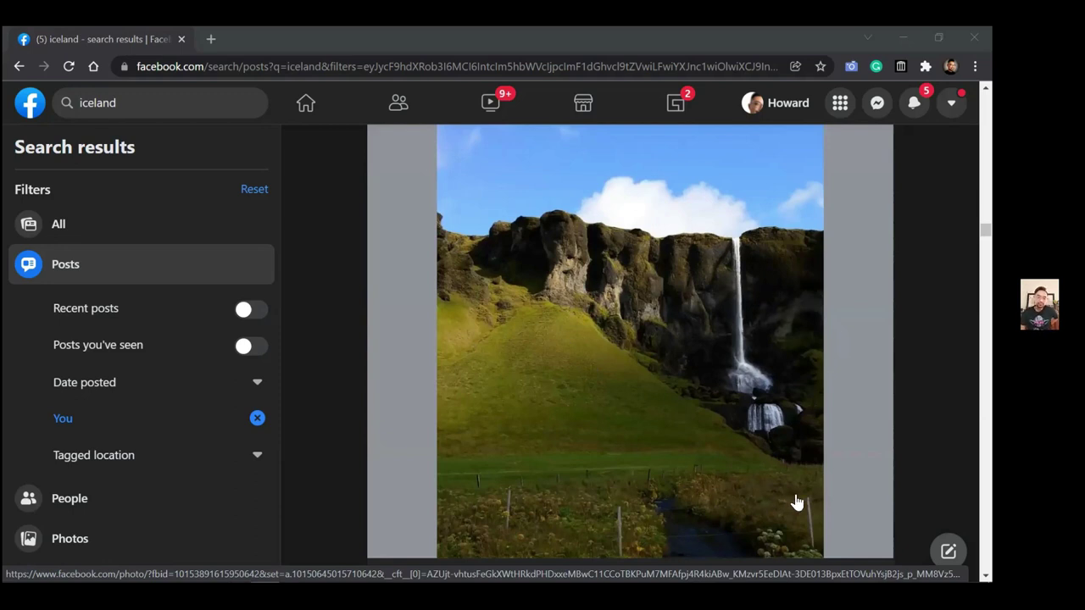
scroll(797, 503, "up", 2)
scroll(797, 503, "down", 2)
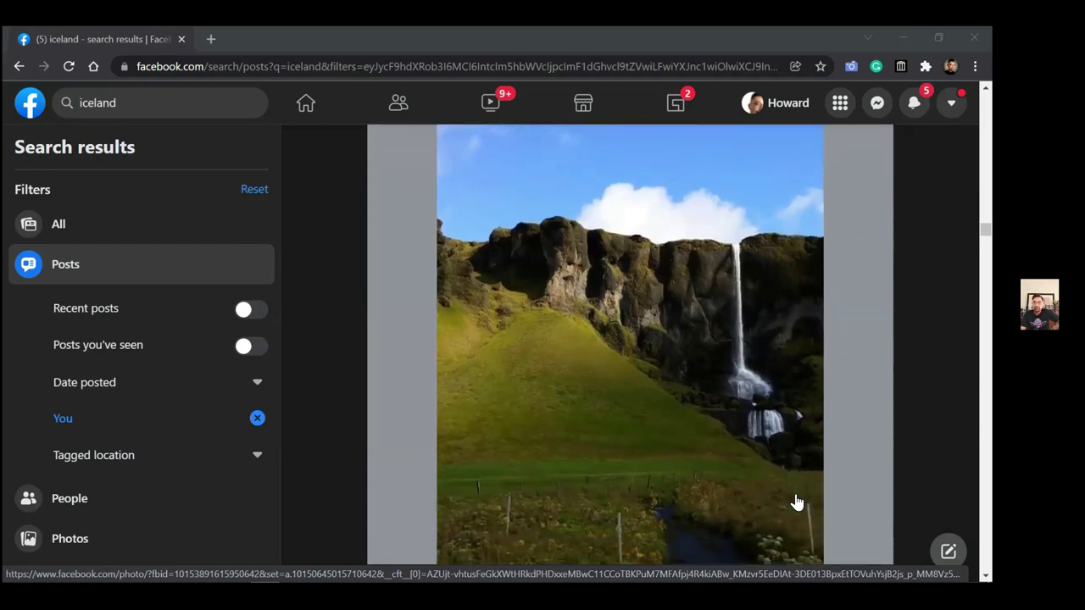
scroll(797, 503, "up", 3)
scroll(796, 503, "up", 8)
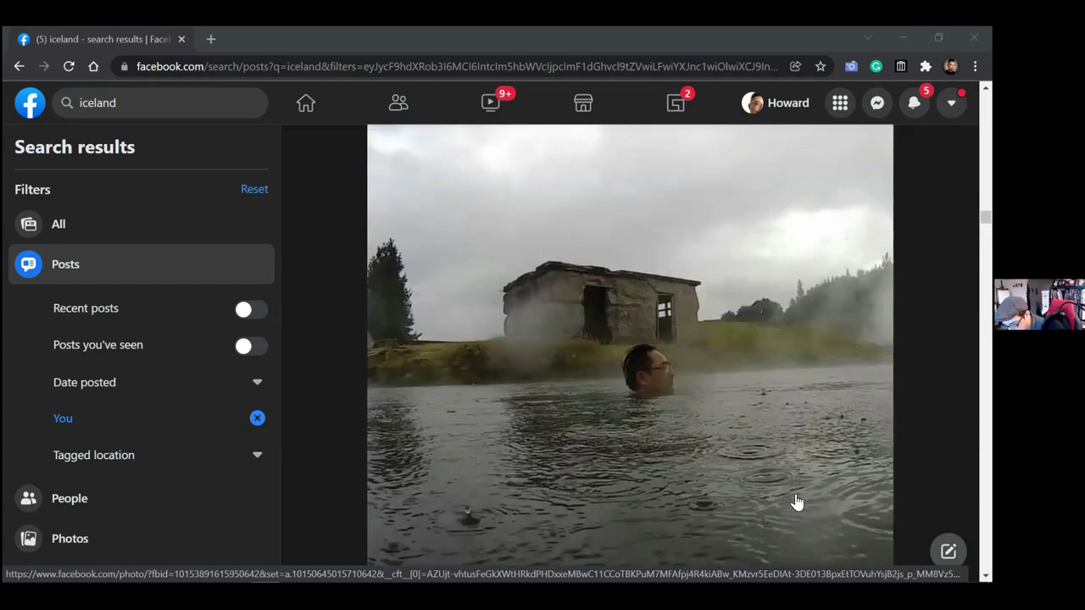
scroll(797, 503, "down", 8)
scroll(797, 502, "up", 1)
scroll(797, 503, "down", 1)
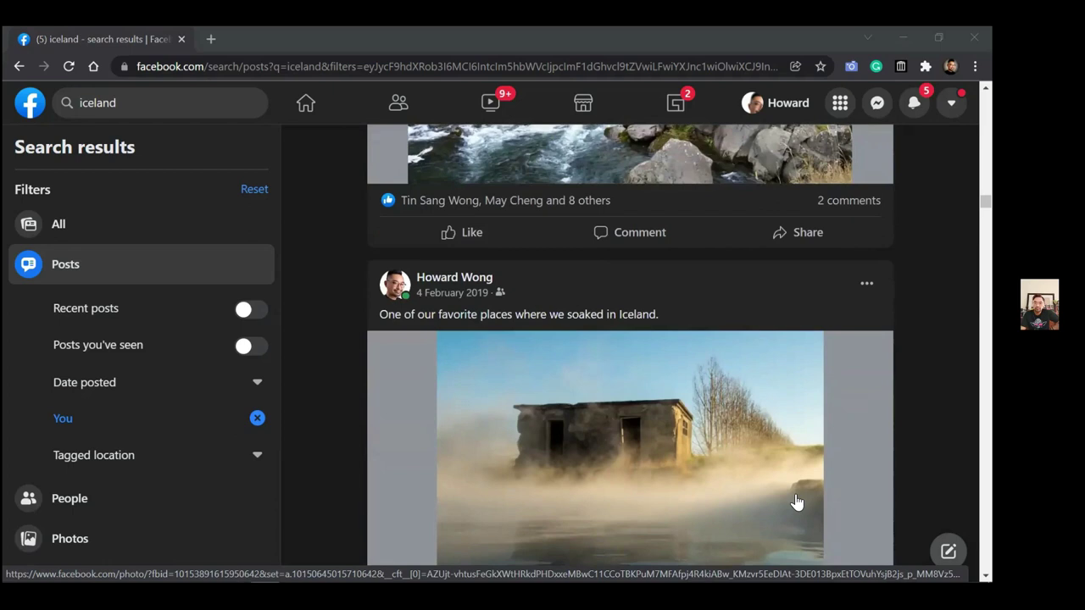
scroll(797, 503, "up", 1)
scroll(797, 503, "up", 2)
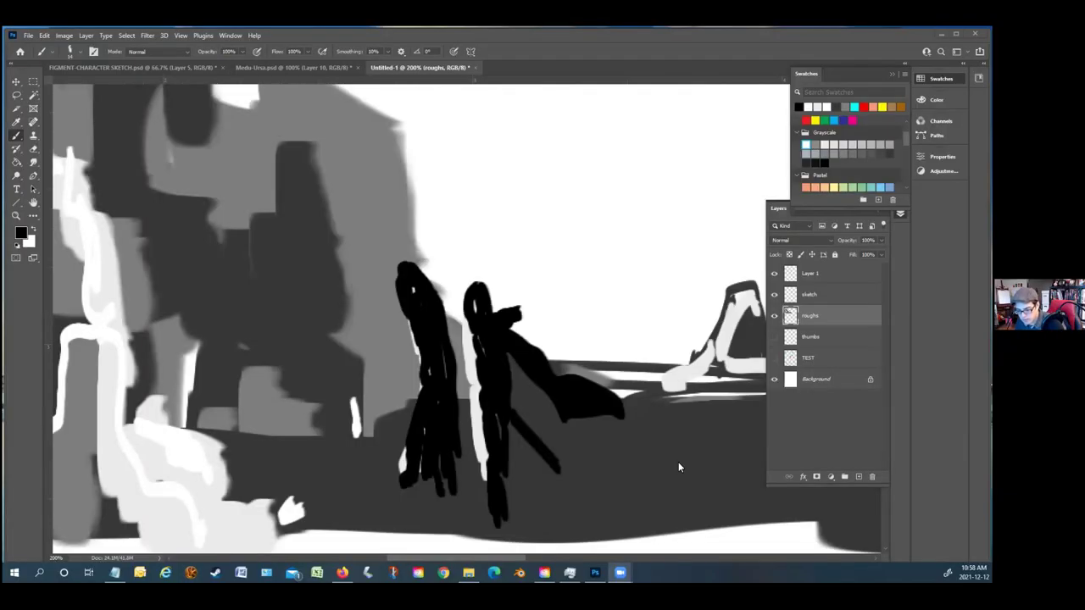
Hide the roughs layer and show the TEST layer with the four page layouts
left_click(17, 216)
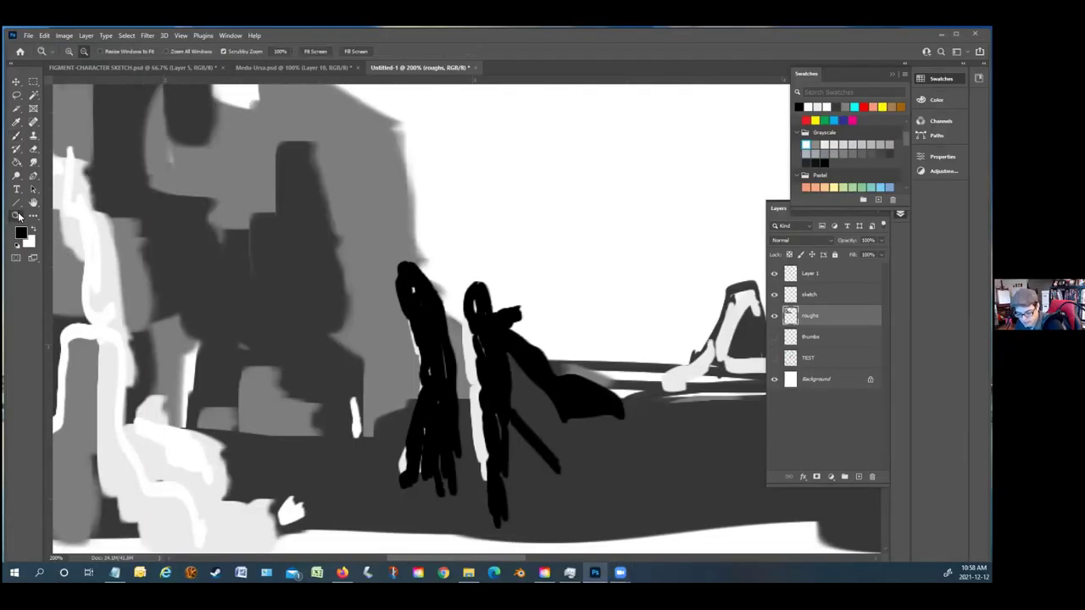
left_click(396, 270, "alt")
left_click(475, 297, "alt")
left_click(552, 329, "alt")
scroll(444, 368, "down", 2)
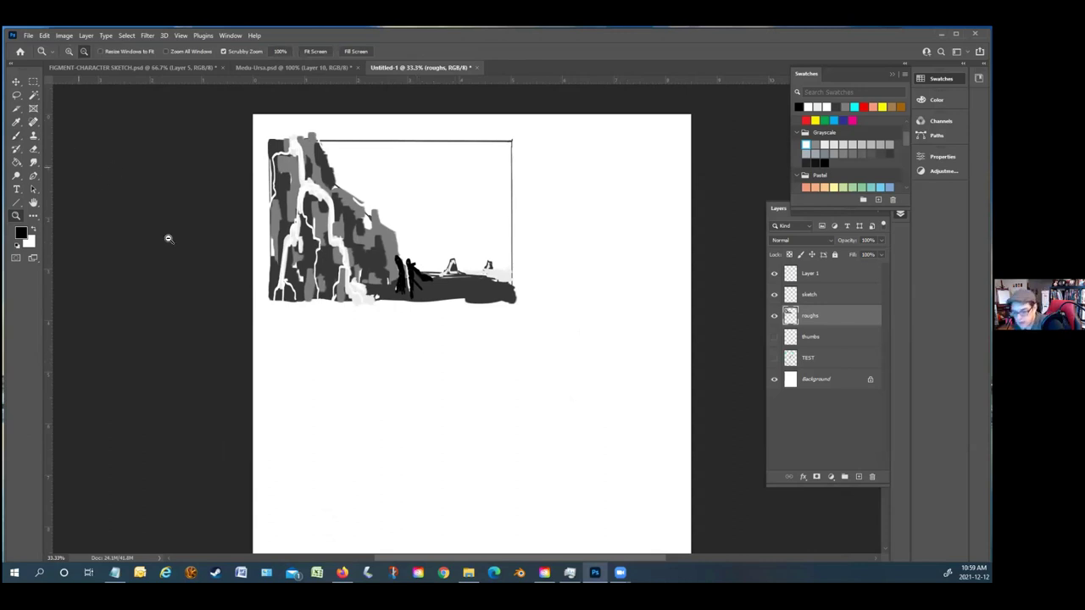
key("b")
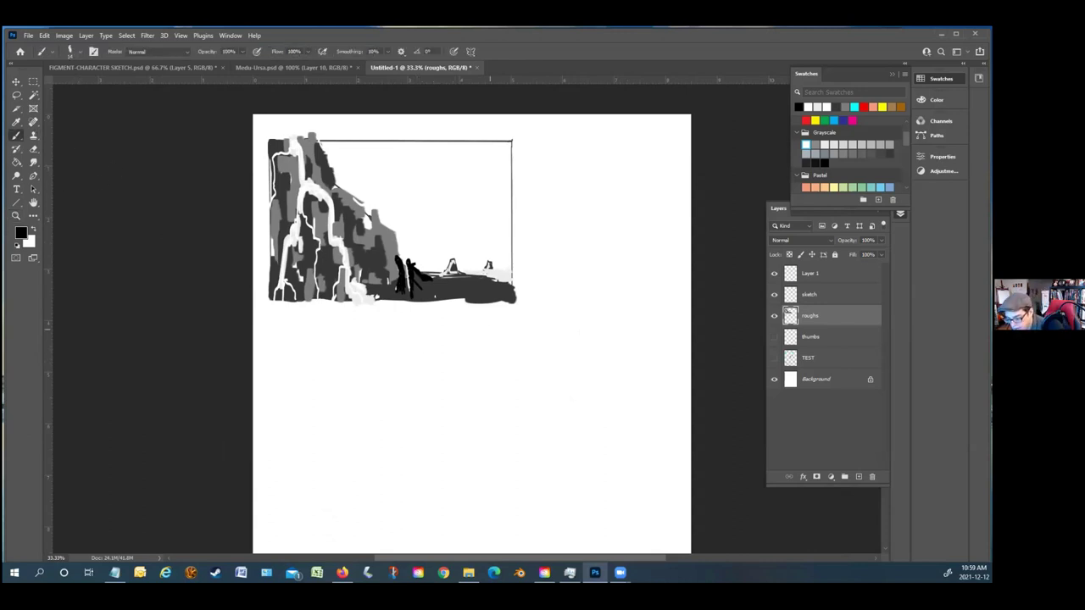
left_click(774, 316)
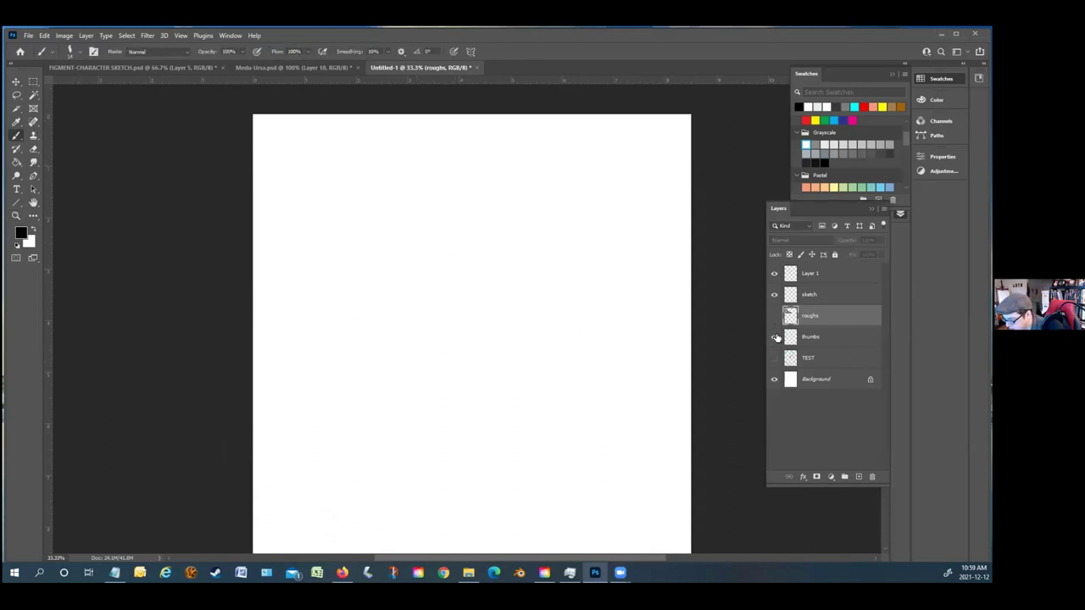
left_click(774, 359)
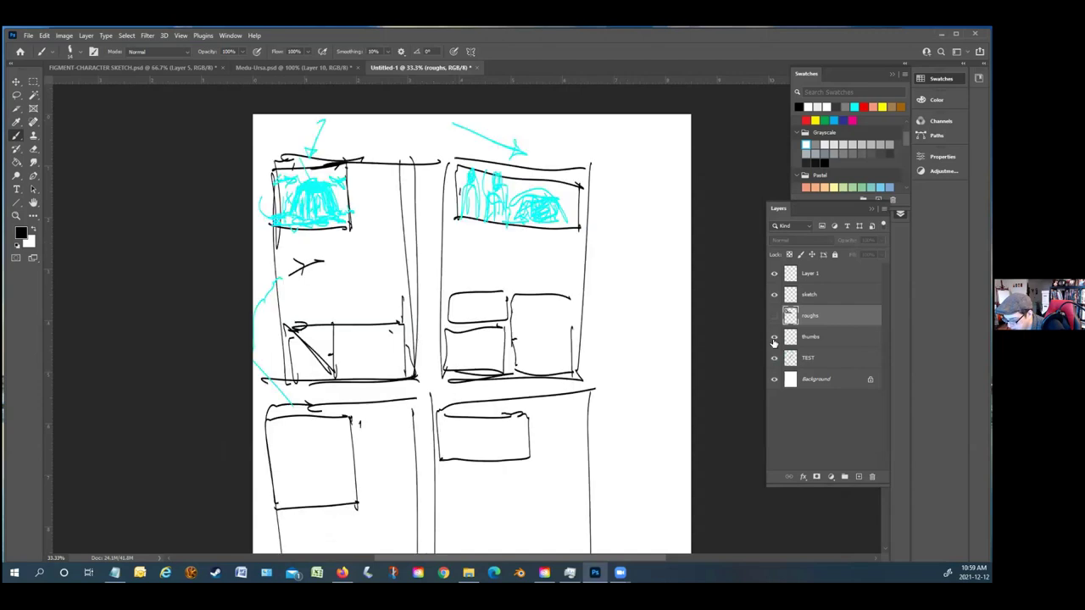
Number the four page layouts 1 to 4 in red brush strokes on the TEST layer
scroll(609, 317, "down", 5)
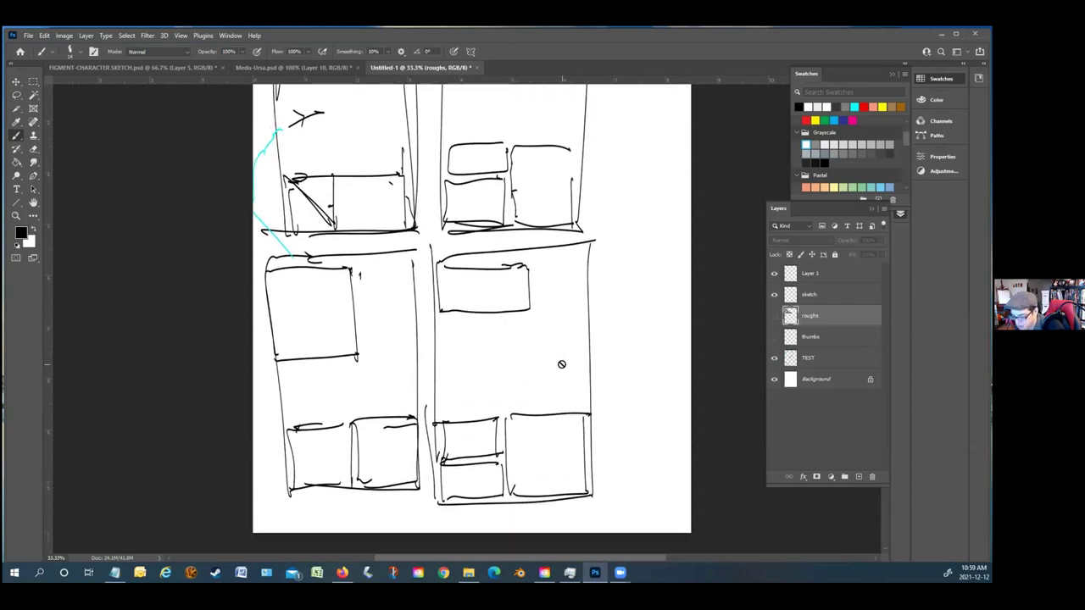
scroll(470, 332, "up", 4)
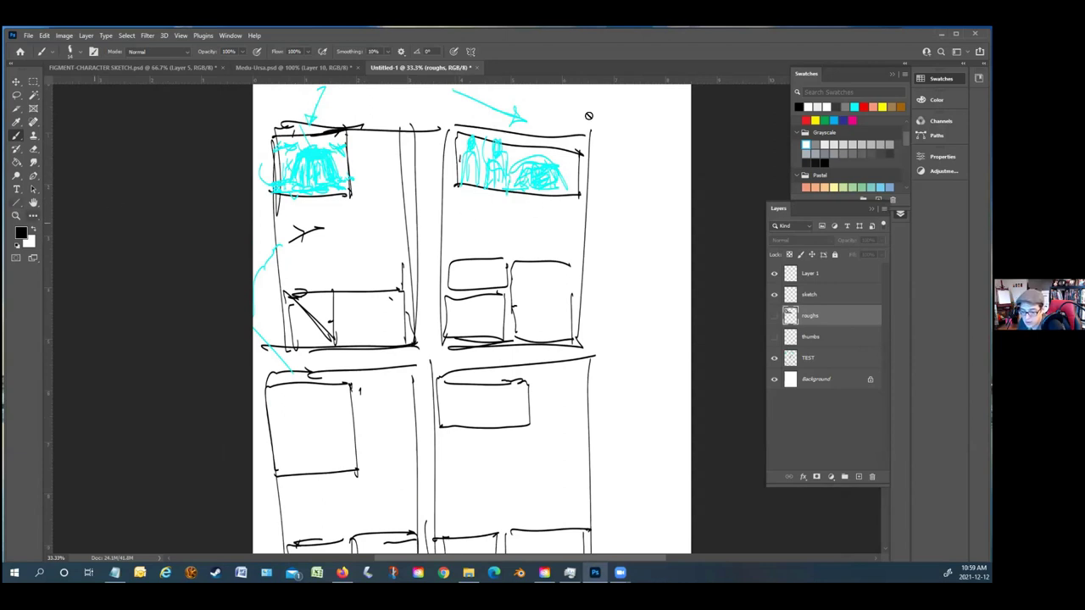
left_click(807, 120, "ctrl")
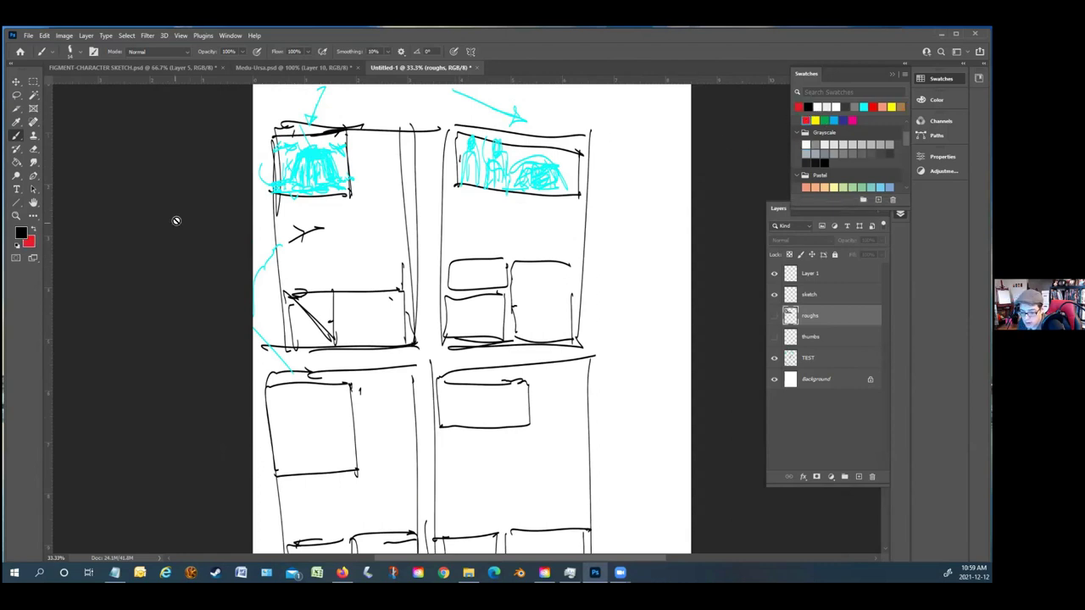
left_click(31, 226)
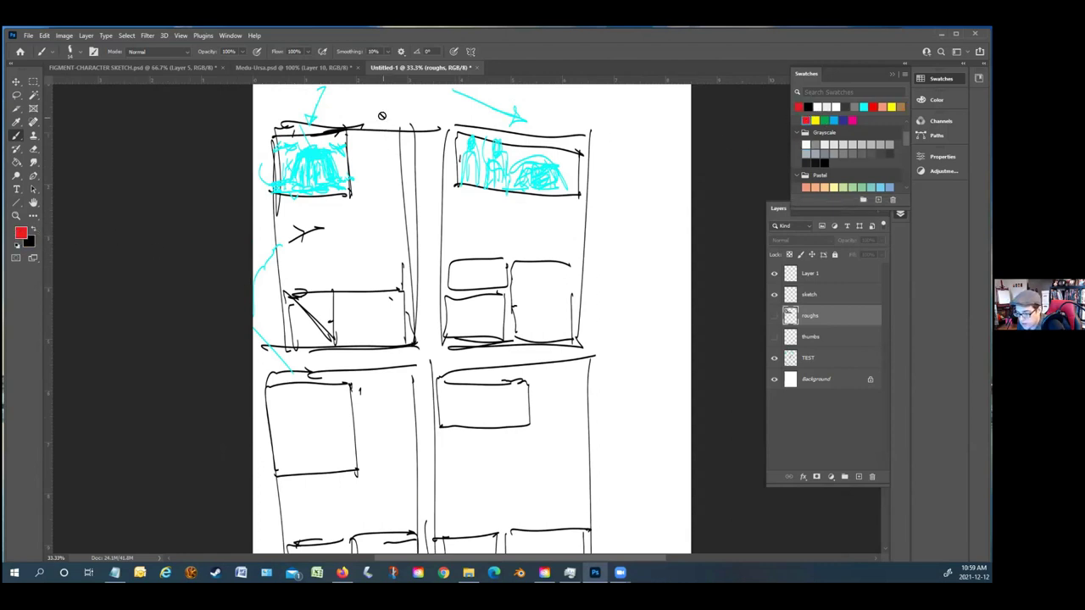
left_click(383, 115)
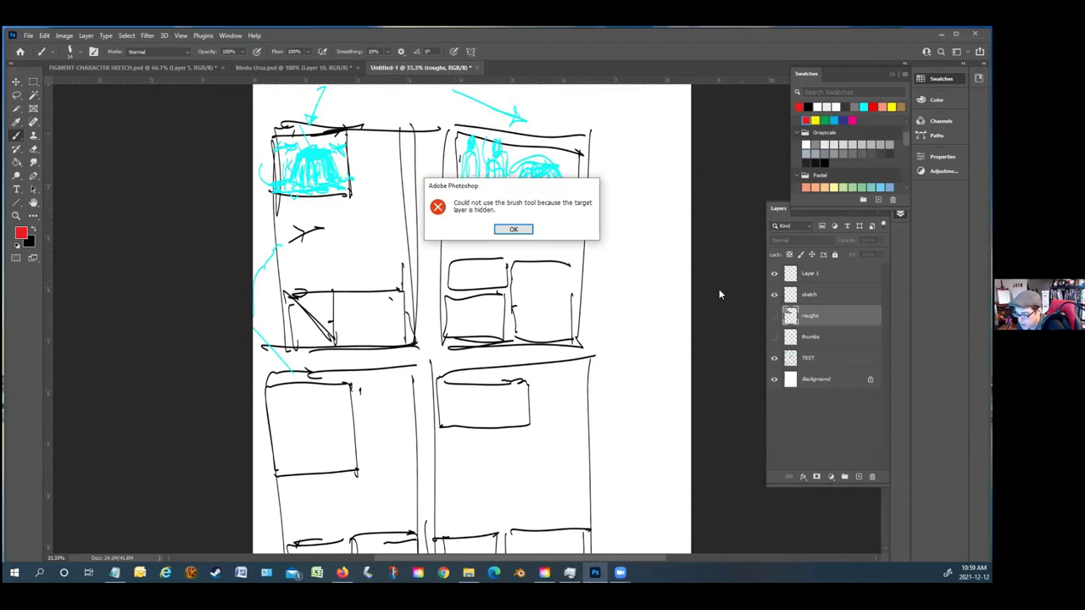
left_click(512, 230)
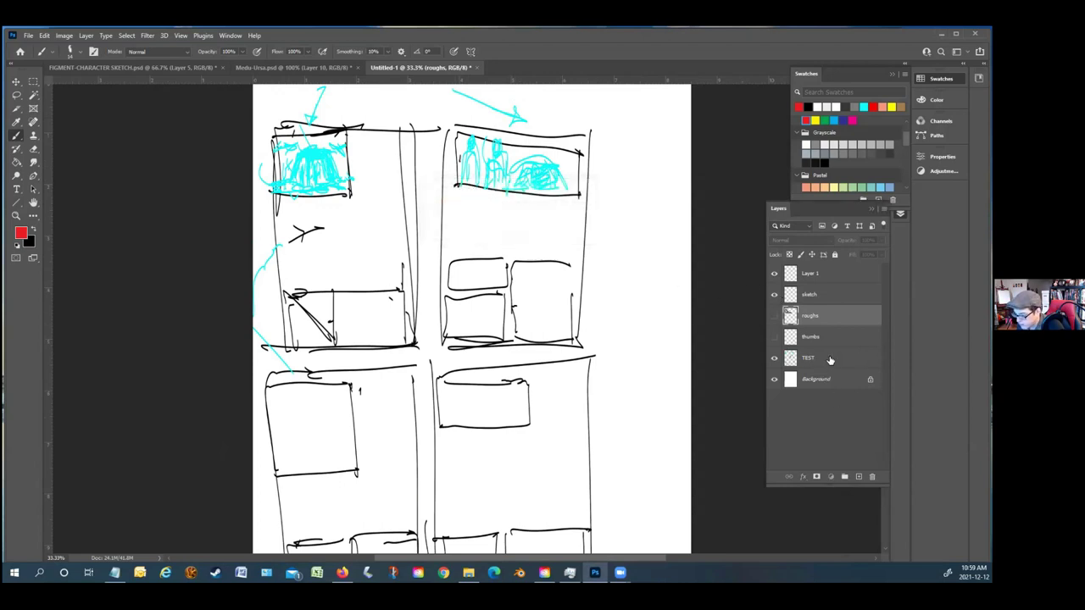
left_click(831, 359)
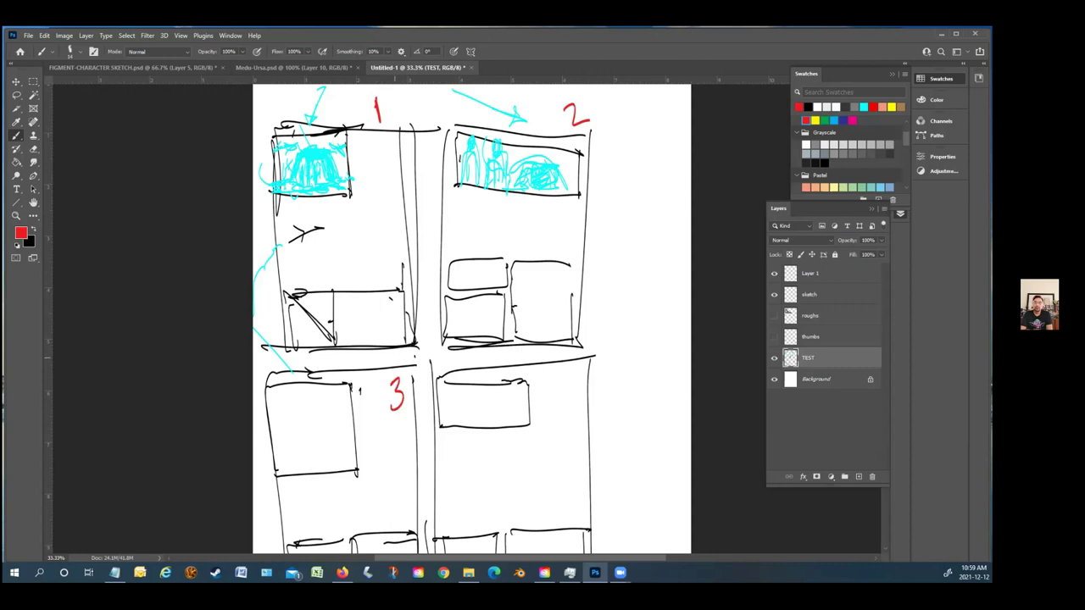
scroll(631, 399, "down", 2)
scroll(540, 358, "up", 3)
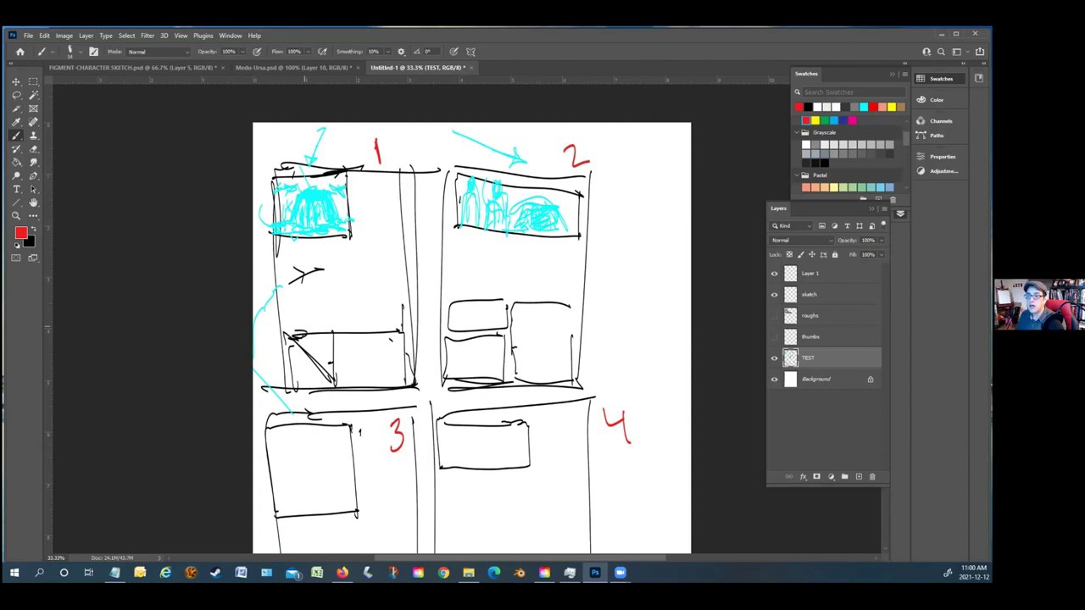
Mark up page 1's first panel with red strokes, and outline and cross its lower-left panel in red
scroll(471, 339, "down", 2)
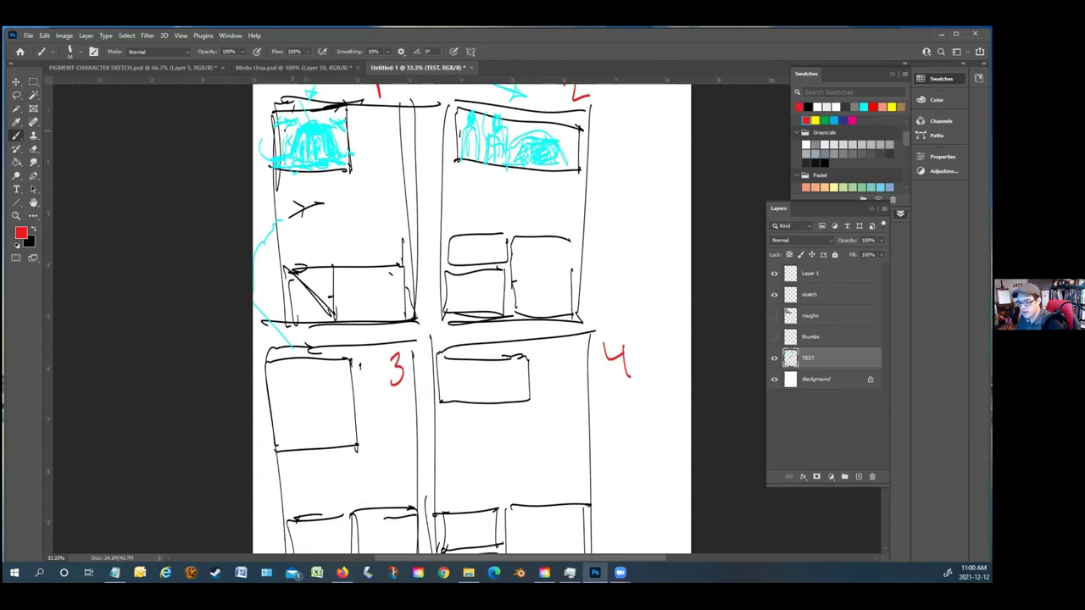
scroll(472, 318, "up", 2)
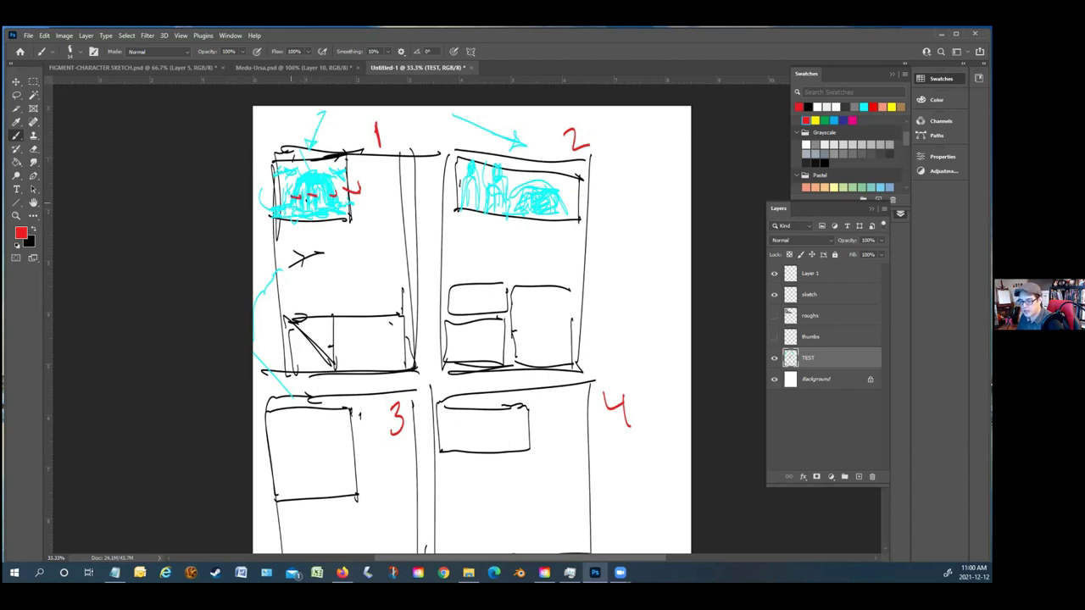
left_click_drag(355, 199, 305, 222)
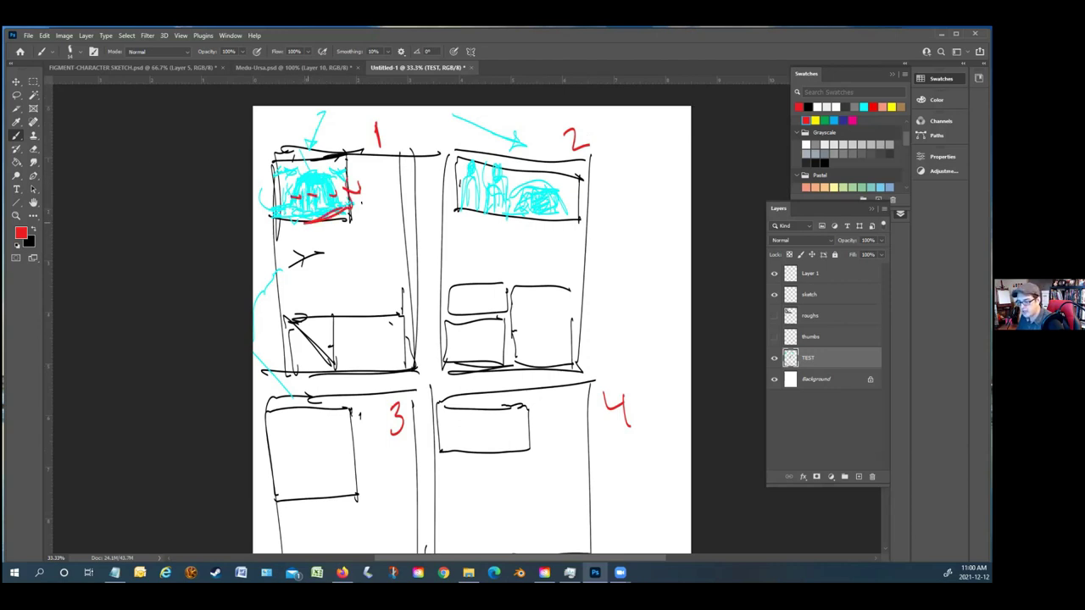
left_click_drag(337, 187, 370, 185)
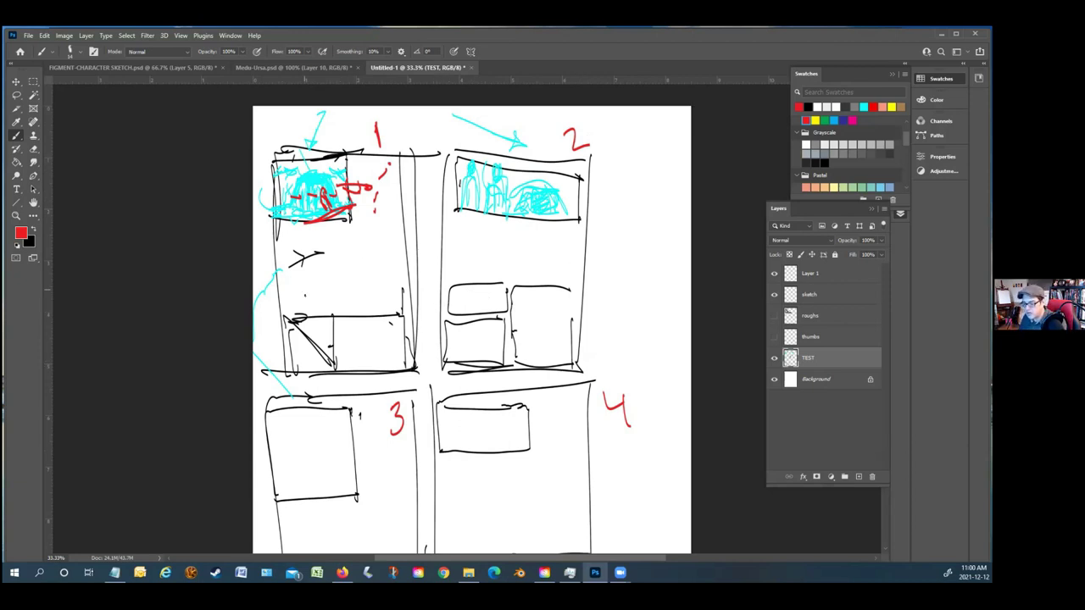
scroll(305, 293, "down", 3)
mouse_move(327, 280)
left_mouse_down()
mouse_move(287, 224)
mouse_move(326, 223)
mouse_move(328, 278)
mouse_move(297, 279)
mouse_move(282, 233)
left_mouse_up()
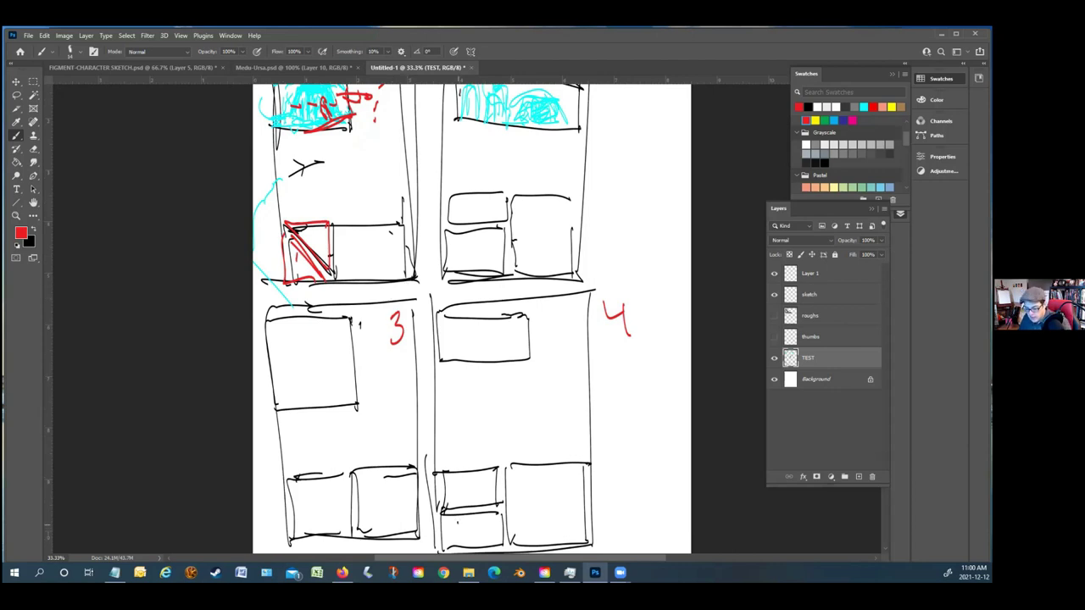
Open the WORKSHOP folder and view the cover image of Bryan Hitch's Ultimate Comics Studio
left_click(468, 572)
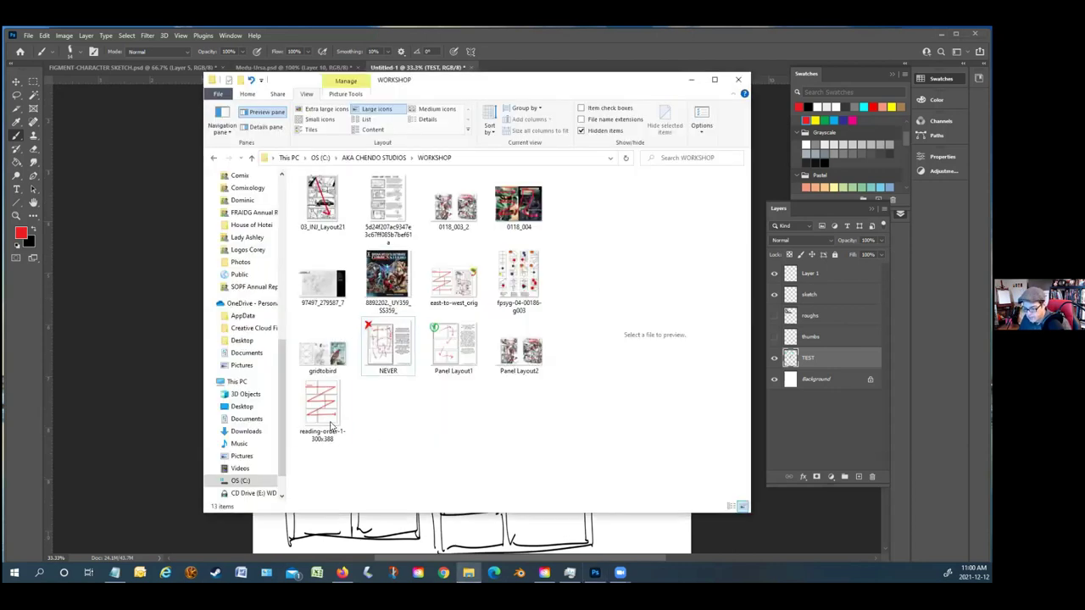
left_click(395, 282)
double_click(390, 286)
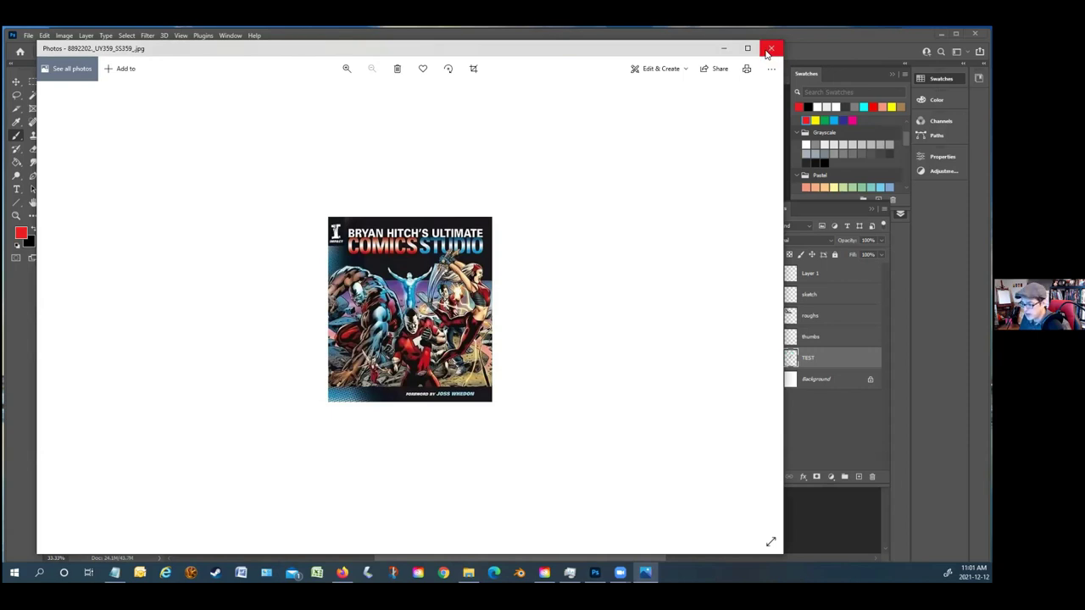
left_click(763, 52)
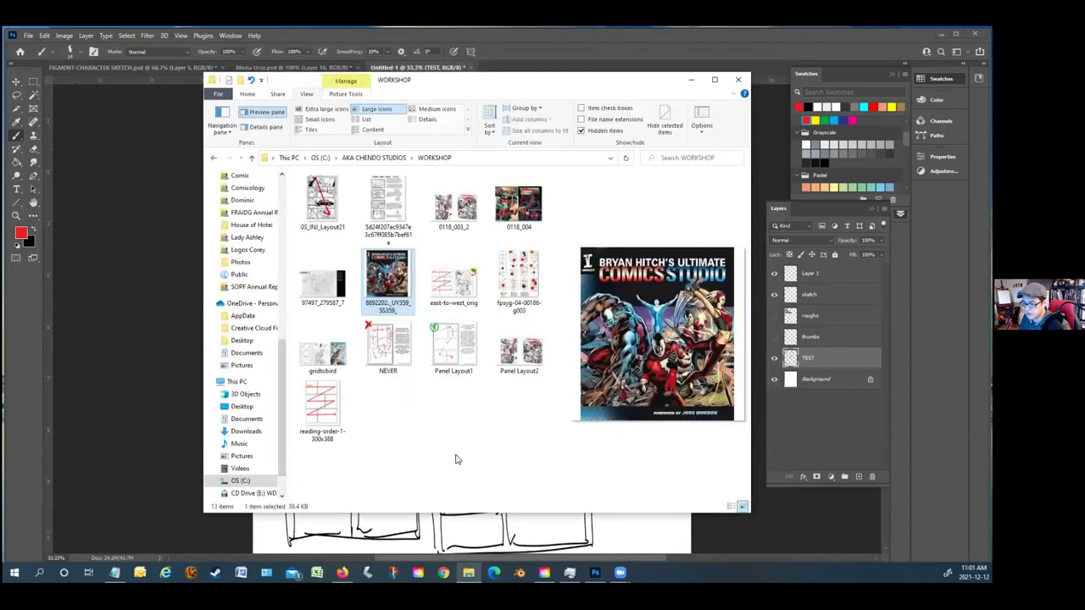
left_click(457, 456)
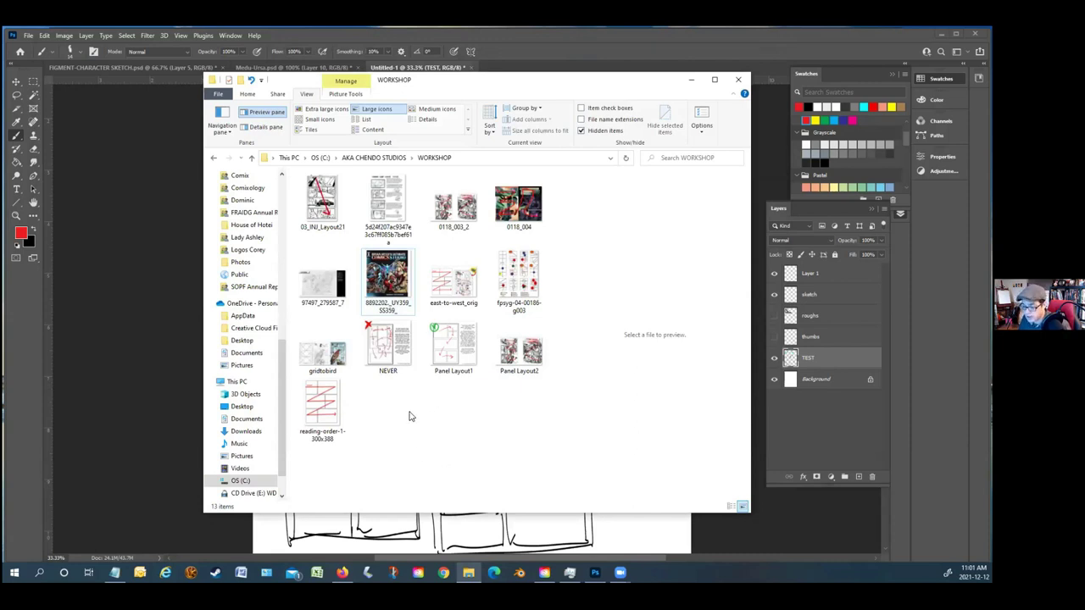
Preview the reading-order examples 0118_004 and 0118_003_2, the camera lens choice page and other reference images in the WORKSHOP folder
left_click(523, 213)
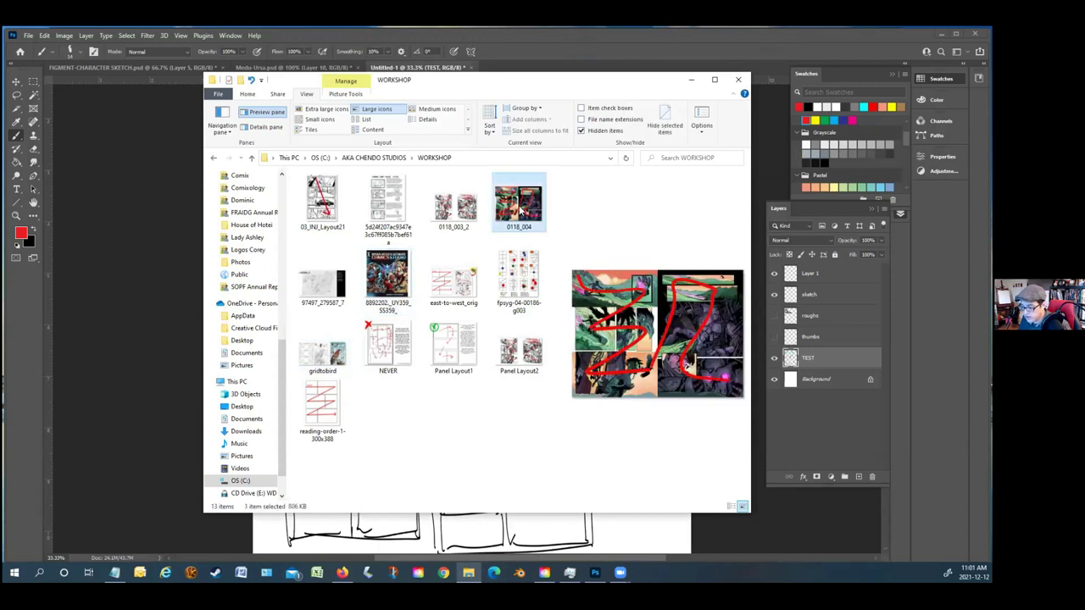
left_click(466, 210)
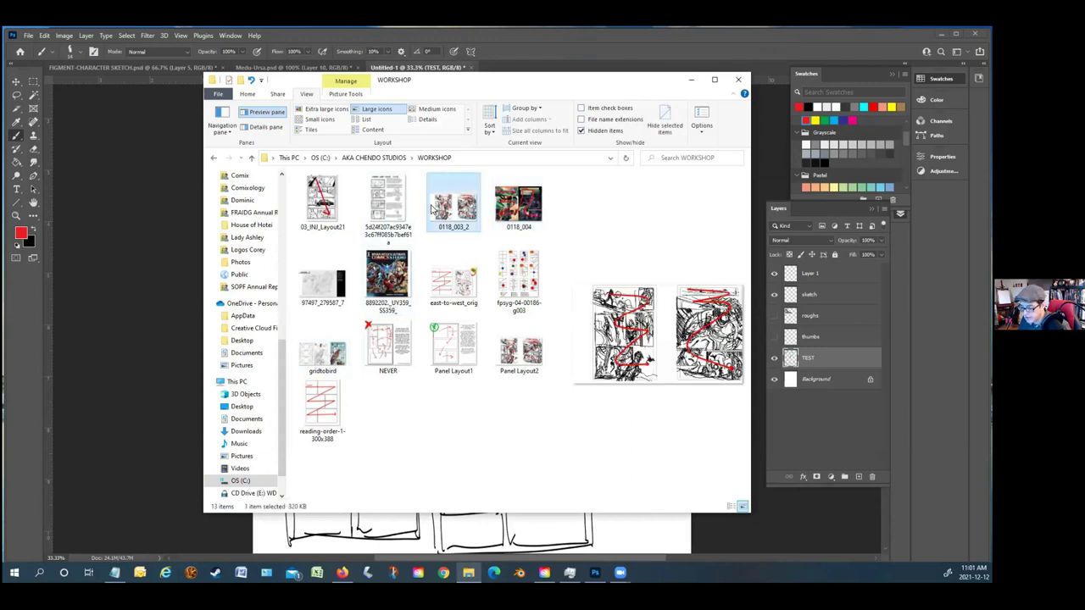
left_click(379, 211)
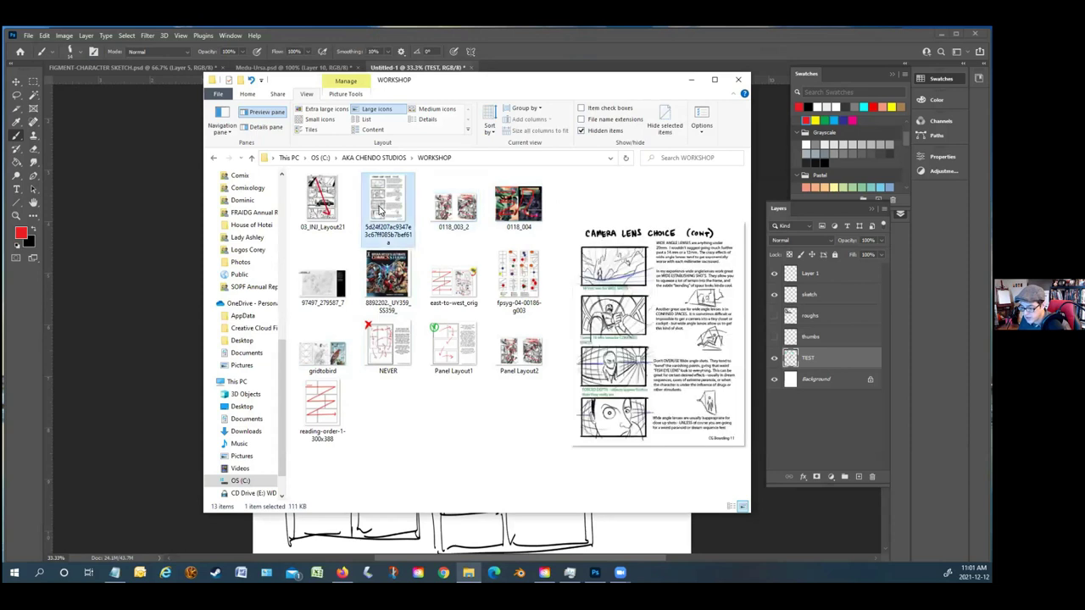
left_click(322, 294)
left_click(477, 276)
Examine the mark making page 97497_279587_7 enlarged, and return to the page layouts in Photoshop
double_click(329, 290)
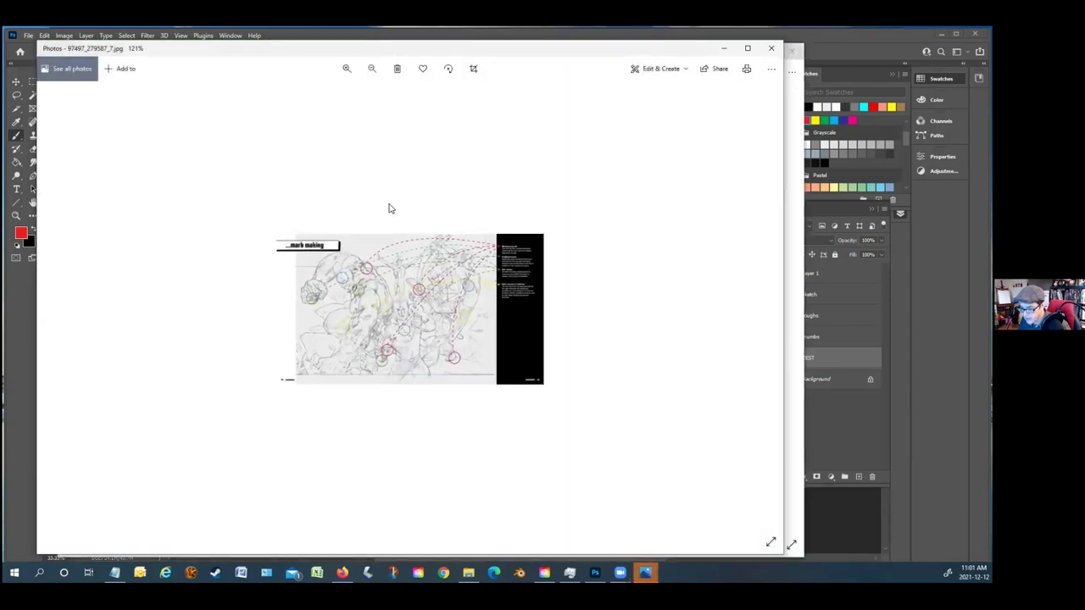
scroll(389, 208, "up", 5)
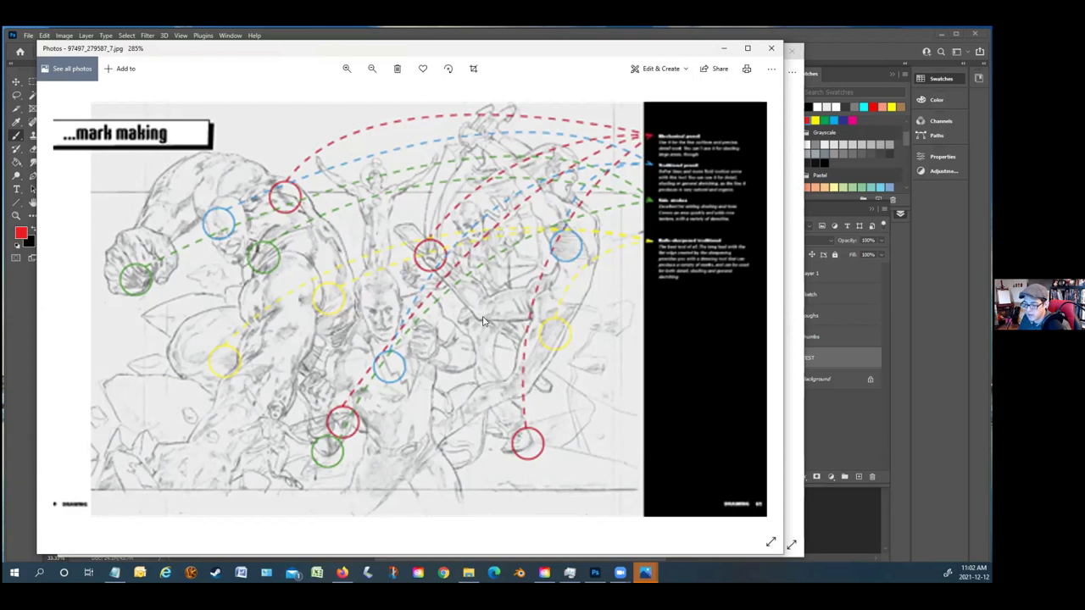
left_click(771, 49)
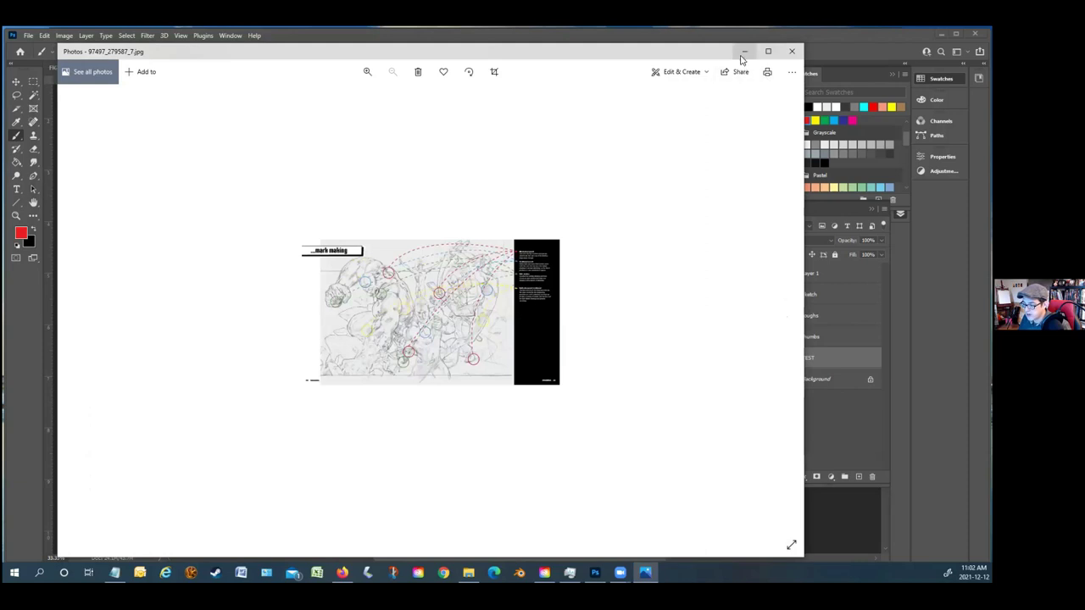
left_click(744, 53)
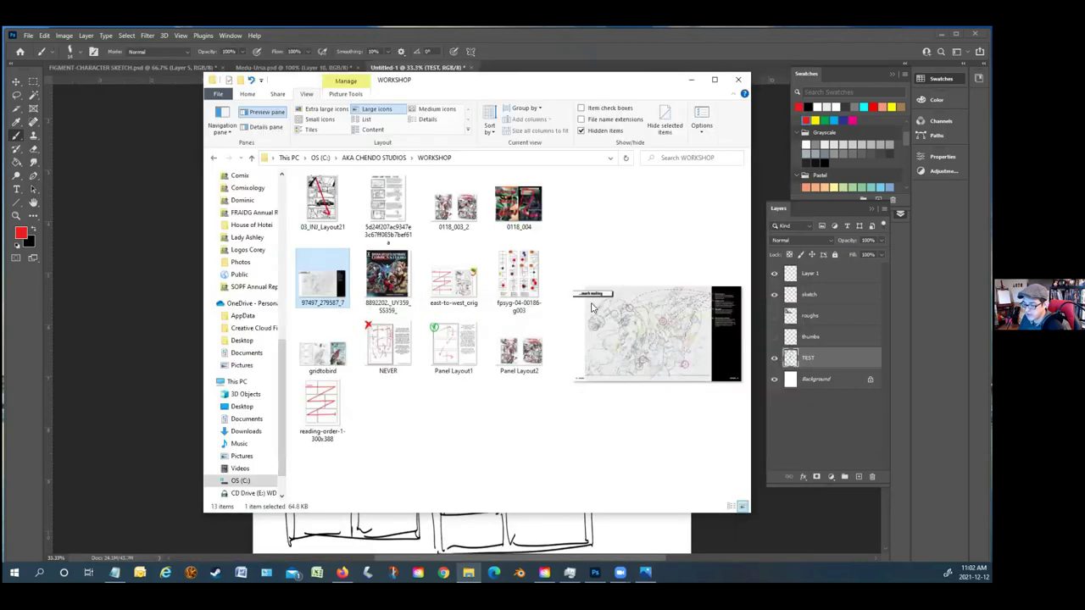
left_click(692, 81)
Trace red Z-shaped reading paths over pages 1 and 2, circling page 1's lower-left panel and outlining page 2's small upper-left inset panel
scroll(471, 322, "up", 3)
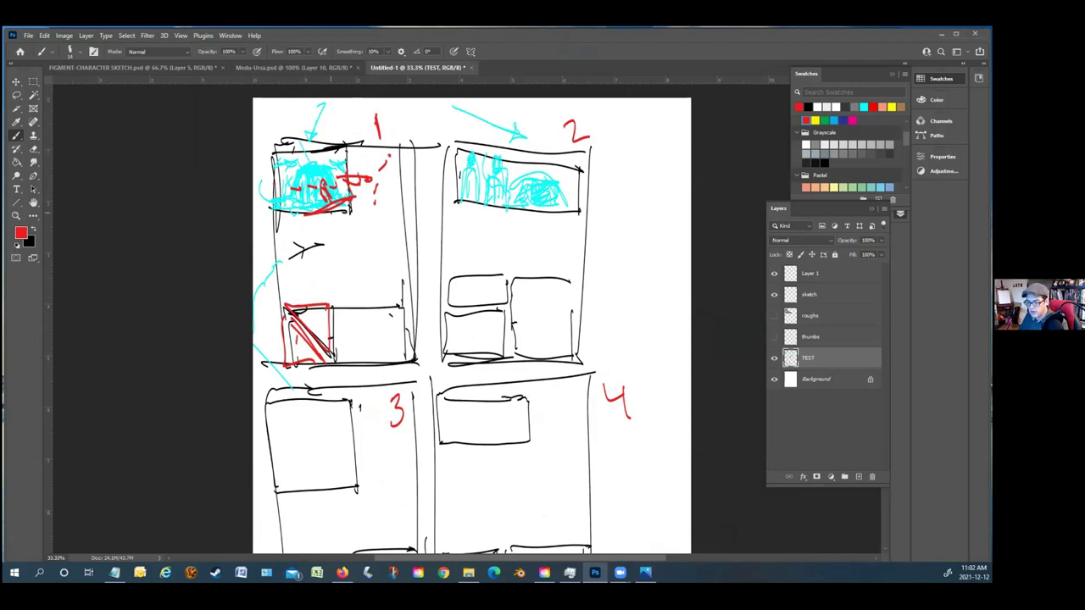
mouse_move(290, 173)
left_mouse_down()
mouse_move(377, 208)
mouse_move(292, 327)
mouse_move(414, 335)
left_mouse_up()
mouse_move(319, 321)
left_mouse_down()
mouse_move(280, 370)
mouse_move(298, 312)
mouse_move(326, 346)
left_mouse_up()
left_click_drag(258, 318, 288, 326)
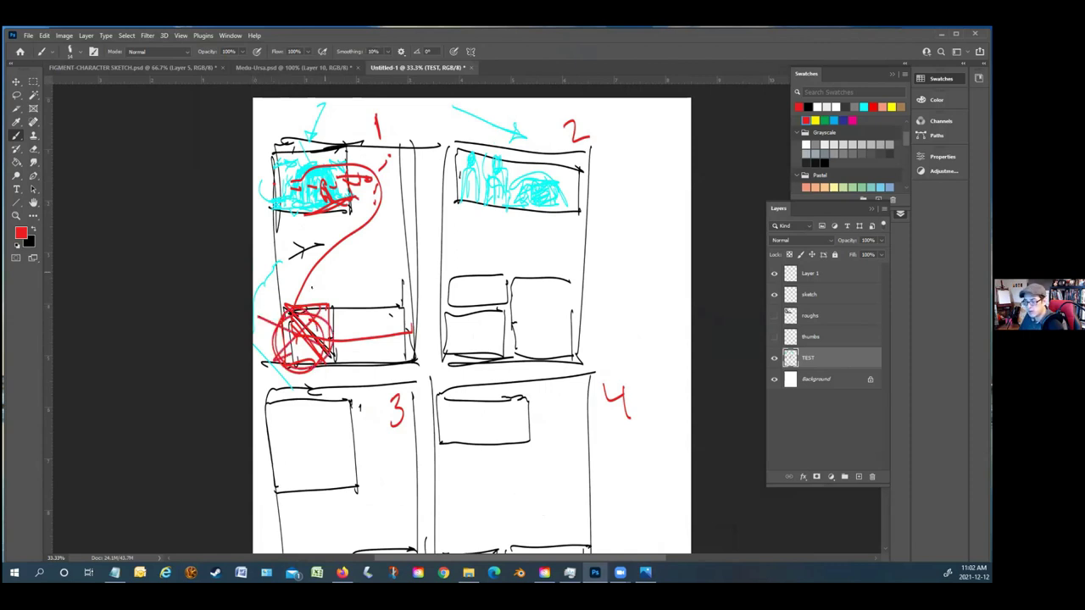
mouse_move(463, 178)
left_mouse_down()
mouse_move(567, 190)
mouse_move(441, 349)
mouse_move(578, 342)
left_mouse_up()
mouse_move(513, 271)
left_mouse_down()
mouse_move(475, 301)
mouse_move(449, 276)
mouse_move(485, 269)
mouse_move(448, 292)
left_mouse_up()
Trace red Z-shaped reading paths over pages 3 and 4, adding a second curve beside page 3's path
scroll(472, 318, "down", 5)
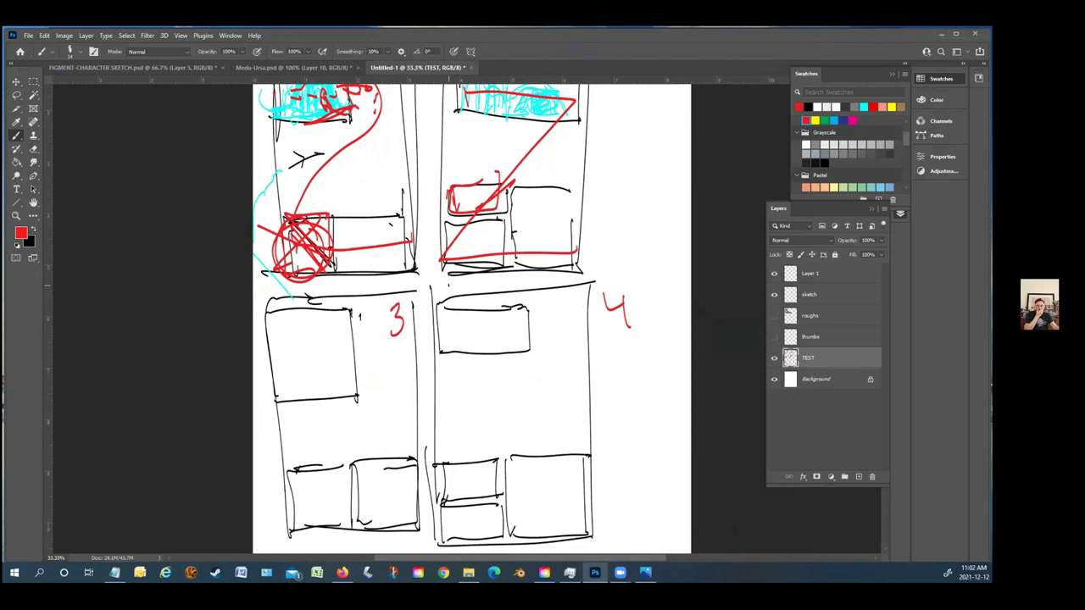
mouse_move(305, 300)
left_mouse_down()
mouse_move(385, 345)
mouse_move(307, 460)
mouse_move(397, 449)
left_mouse_up()
mouse_move(463, 291)
left_mouse_down()
mouse_move(561, 293)
mouse_move(466, 490)
mouse_move(569, 458)
left_mouse_up()
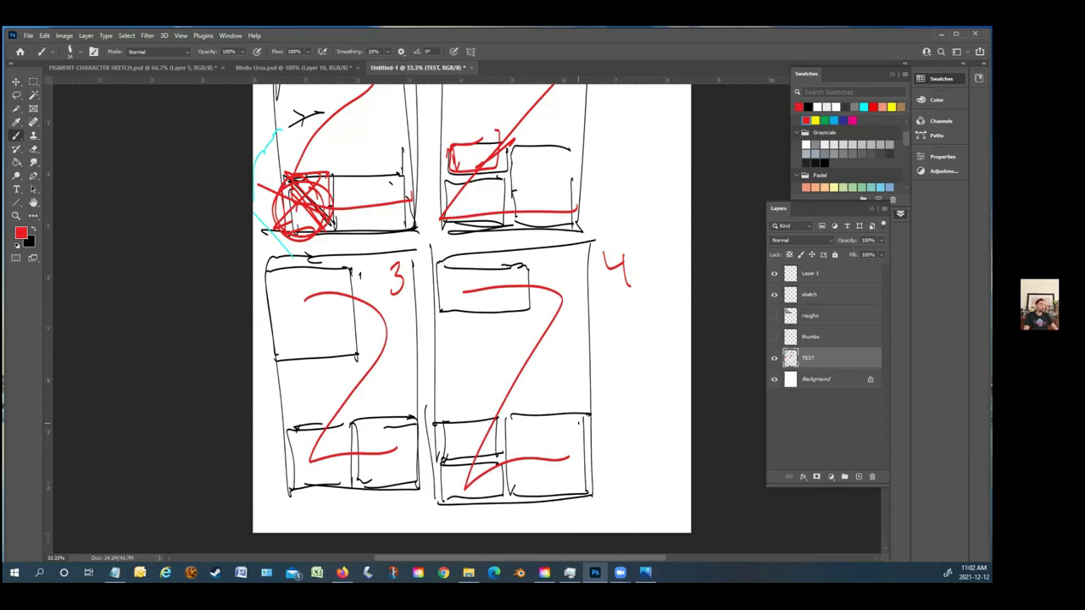
mouse_move(379, 291)
left_mouse_down()
mouse_move(406, 325)
mouse_move(377, 395)
left_mouse_up()
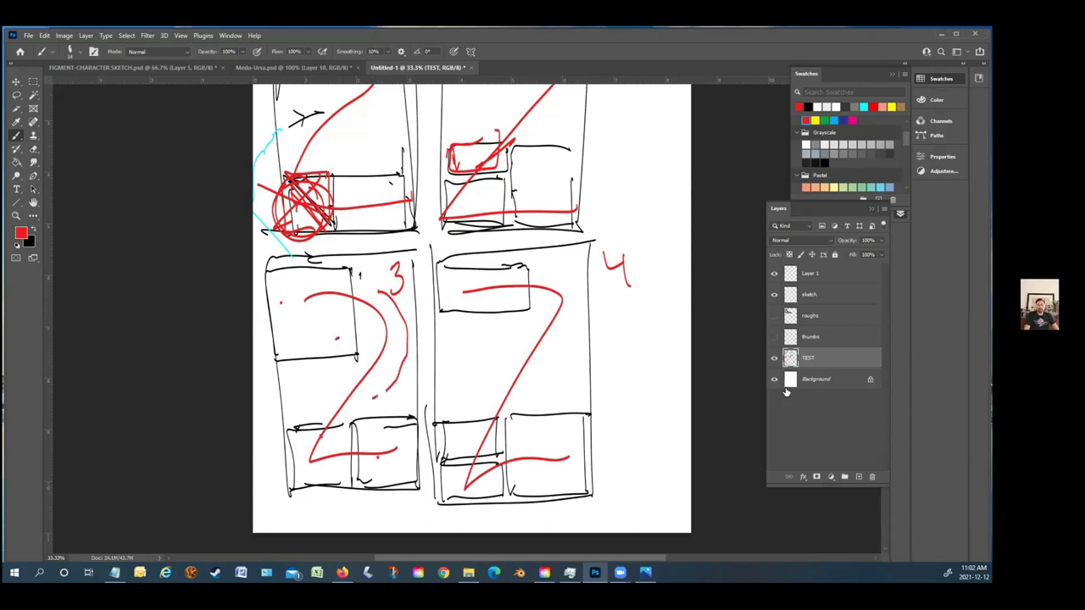
scroll(471, 309, "down", 2)
scroll(472, 310, "up", 6)
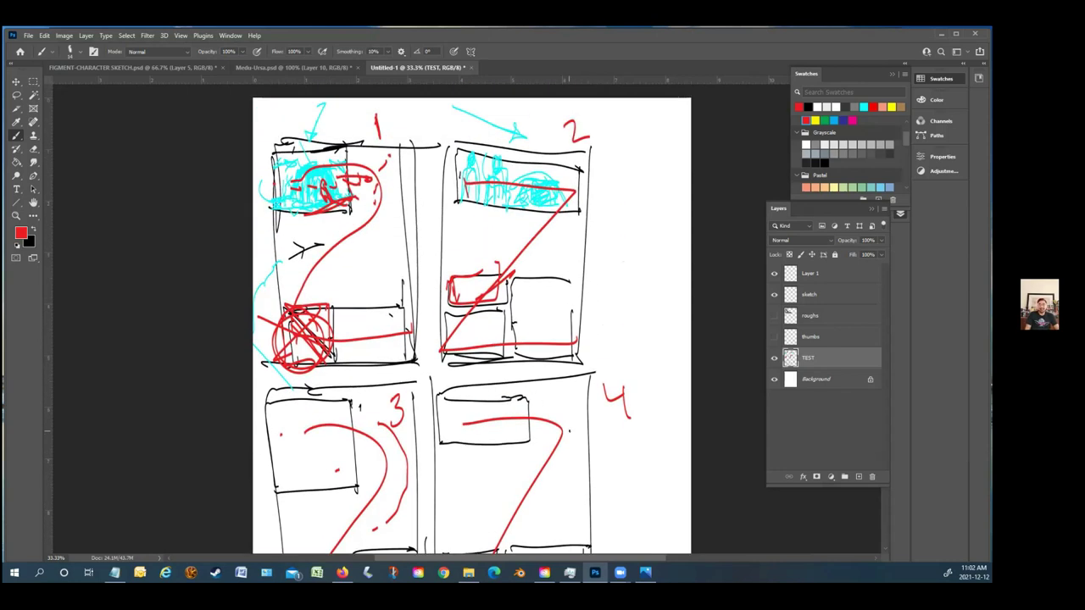
Hide the TEST layer and show the roughs layer with the cliff scene
left_click(774, 357)
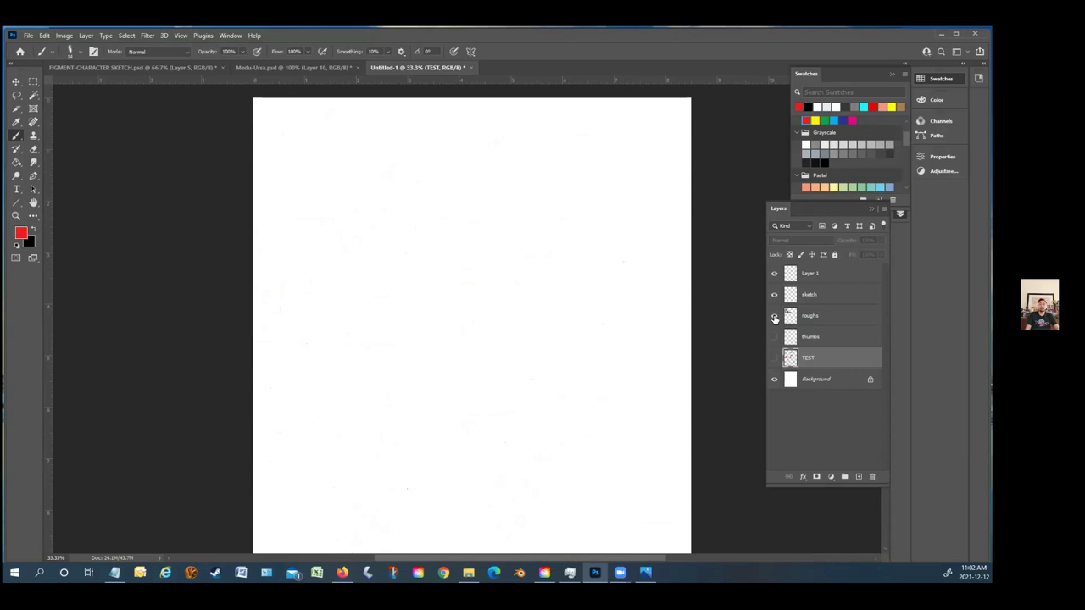
left_click(774, 315)
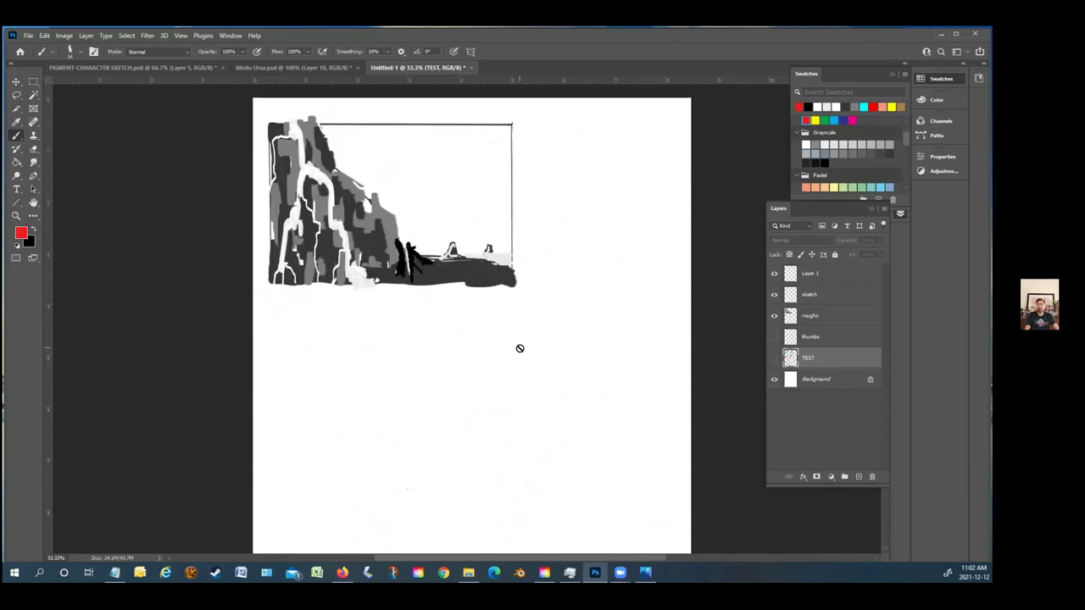
scroll(535, 317, "down", 1)
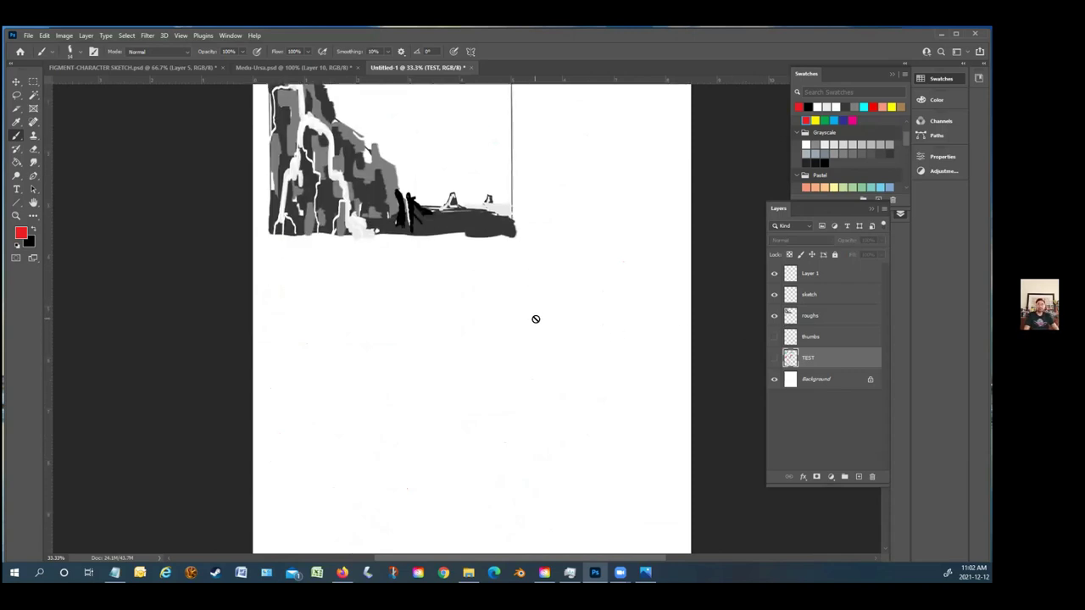
Add a new layer directly above the thumbs layer and fill it with black
left_click(824, 338)
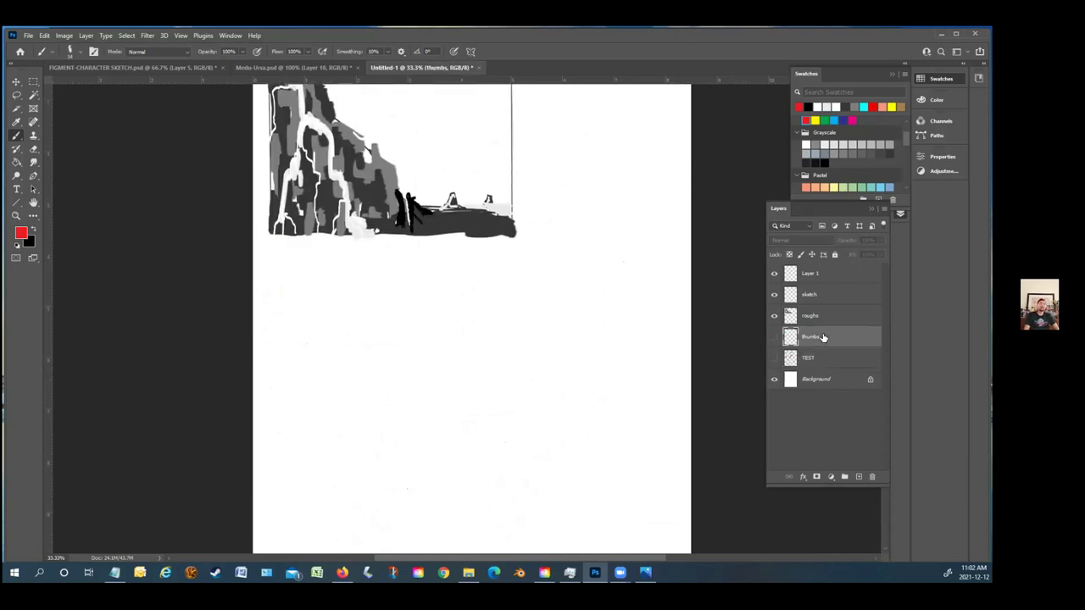
left_click(858, 477)
scroll(520, 376, "up", 1)
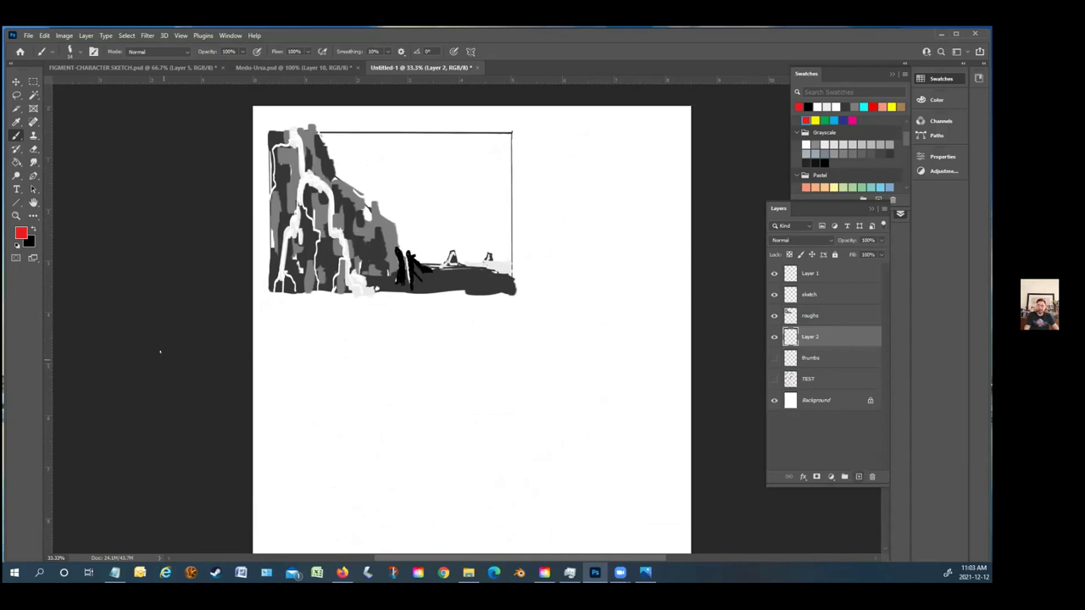
left_click(33, 231)
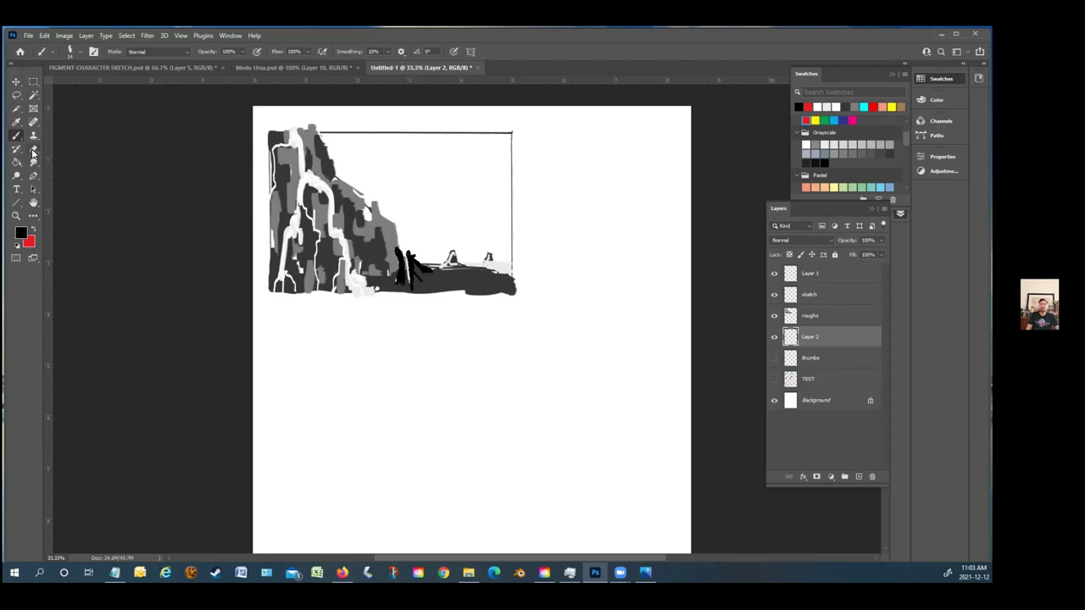
left_click(17, 162)
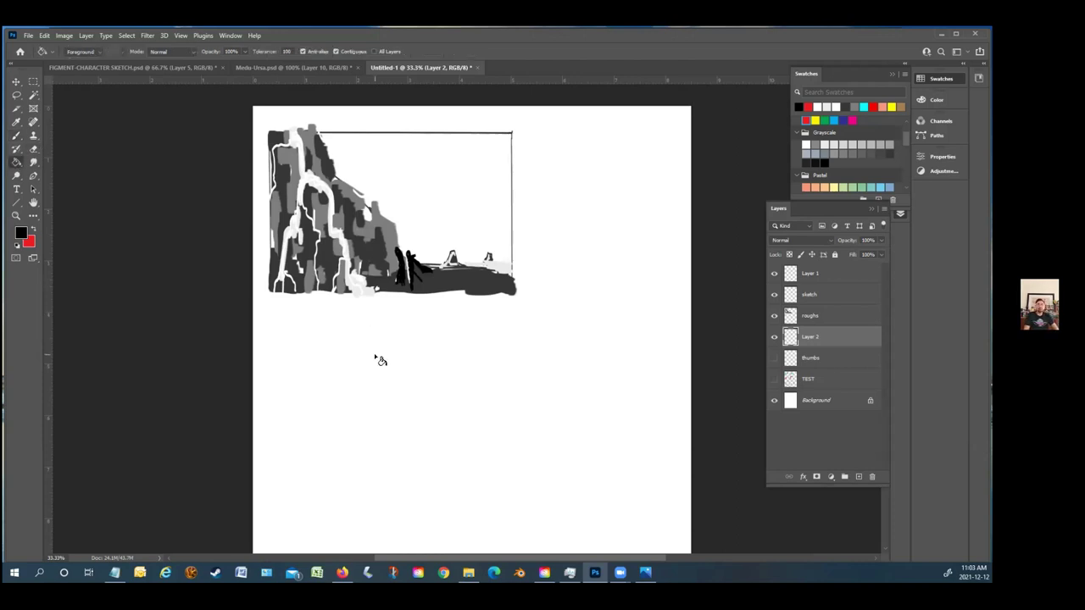
left_click(378, 359)
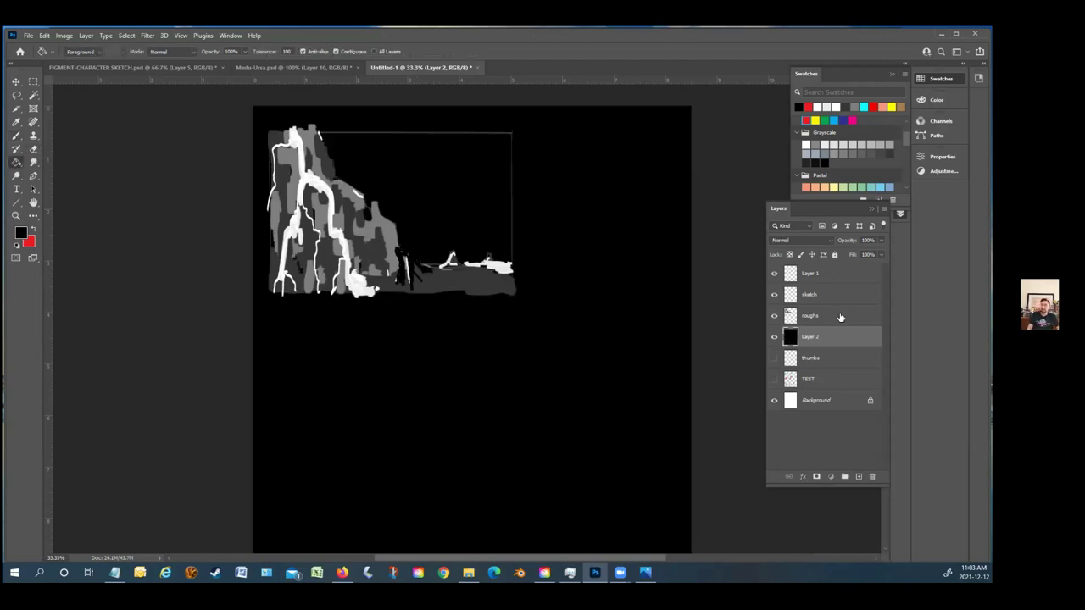
Select the whole cliff scene on the roughs layer with a rectangular marquee and flip it horizontally
left_click(840, 317)
scroll(404, 359, "down", 1)
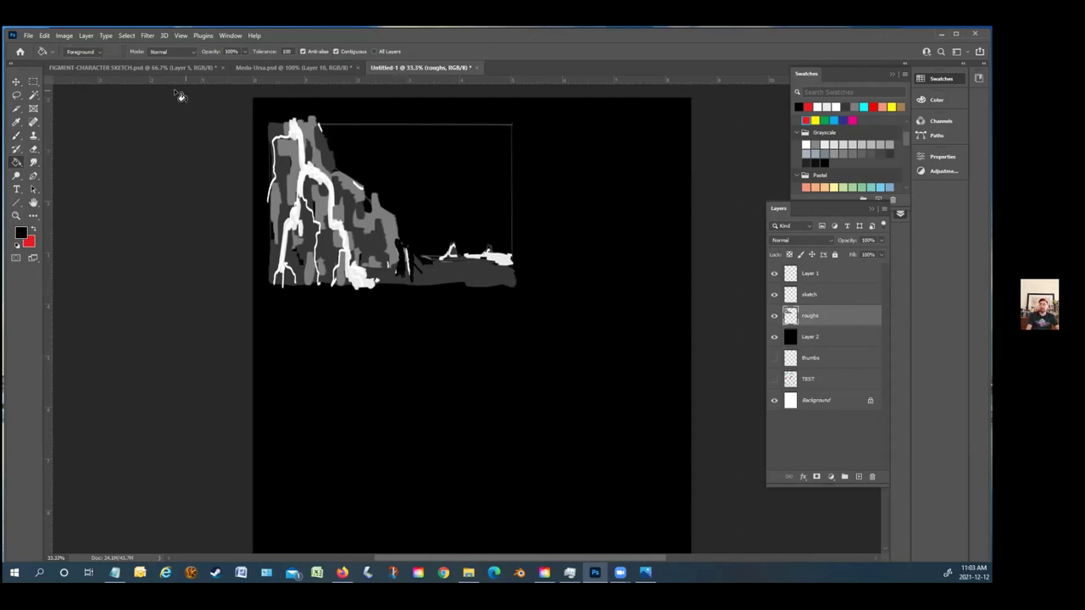
left_click(33, 82)
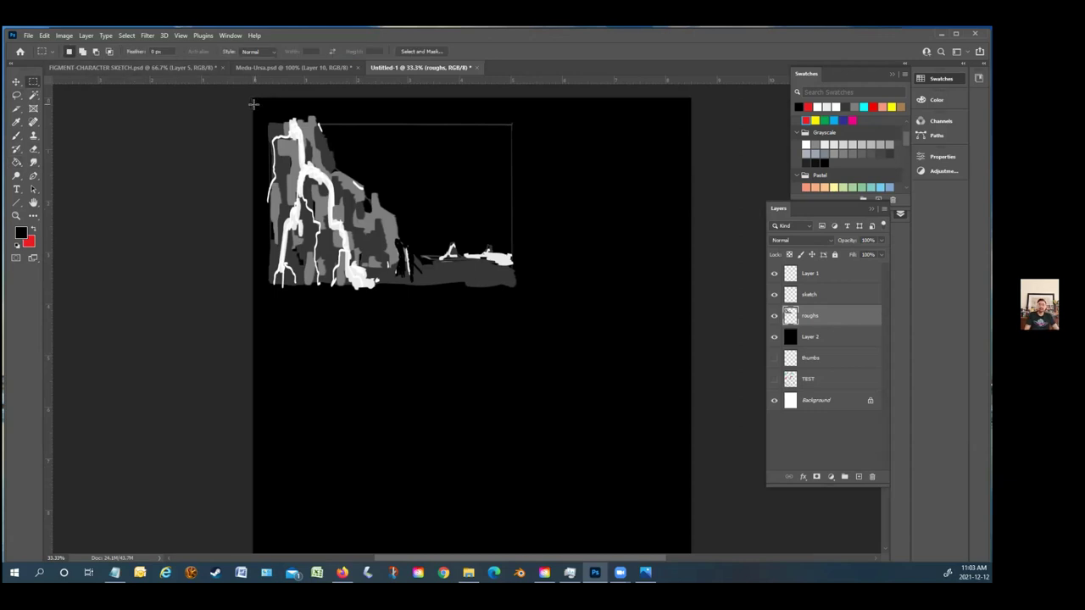
left_click_drag(259, 109, 532, 298)
left_click(536, 304)
key("ctrl+z")
key("ctrl+t")
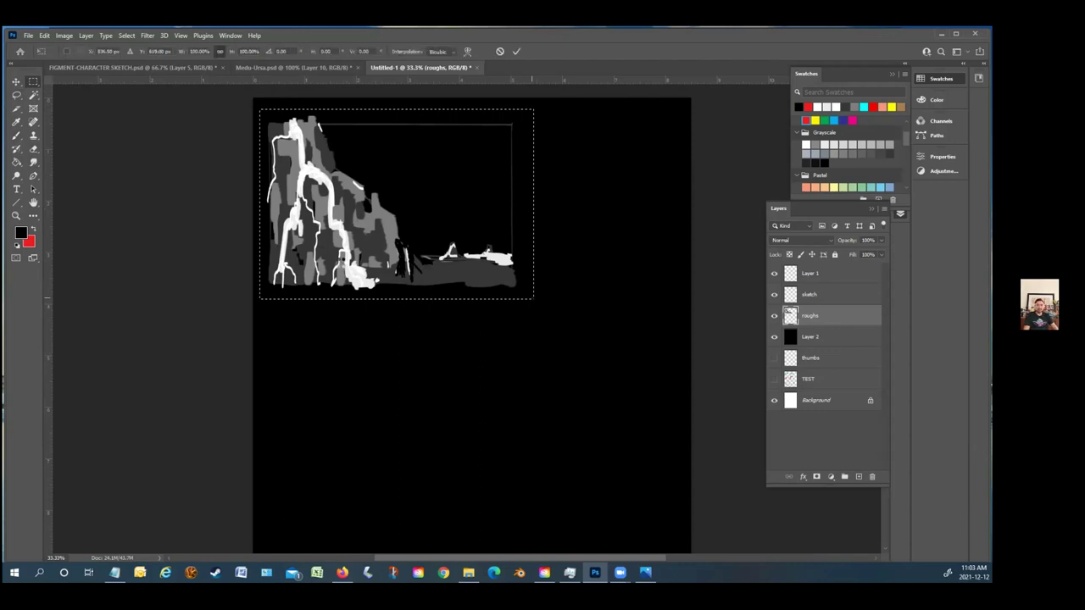
right_click(343, 264)
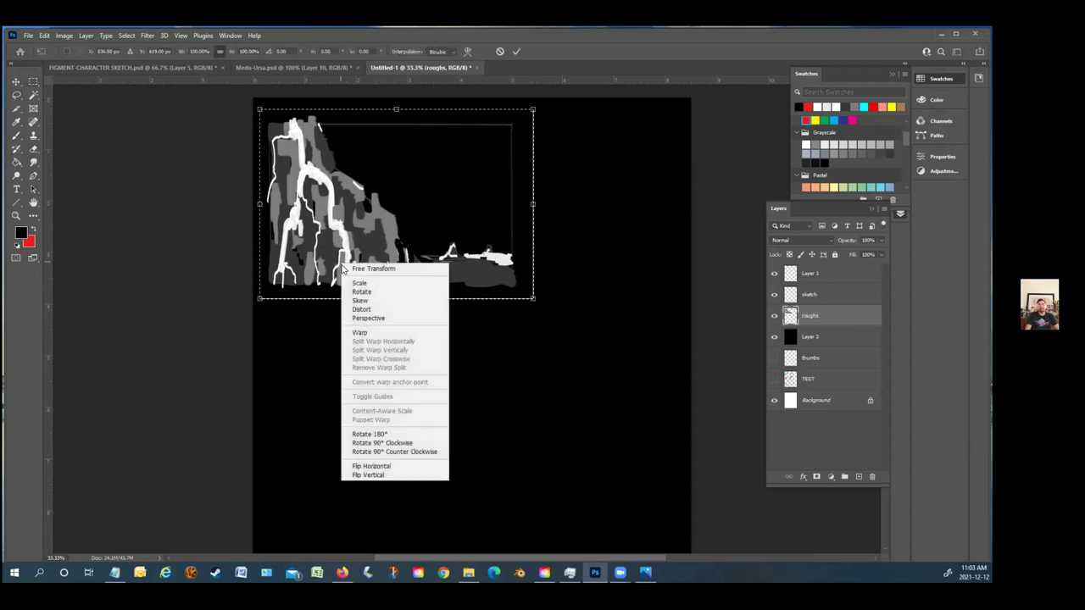
left_click(393, 467)
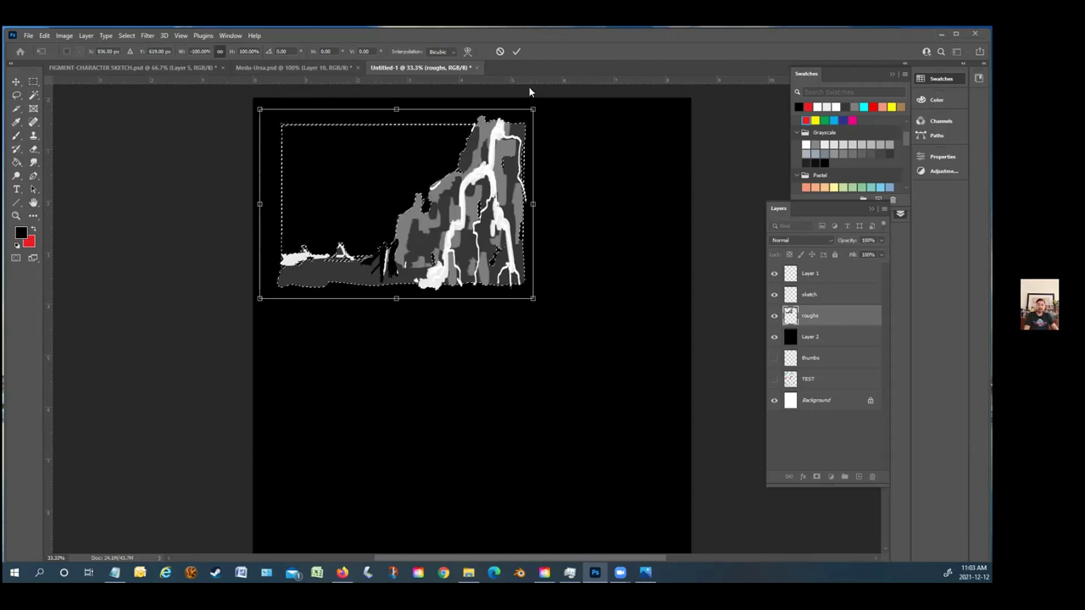
Move the flipped cliff scene to the page's upper-right corner, apply the transform and deselect it
left_click_drag(492, 229, 619, 233)
left_click_drag(609, 240, 607, 239)
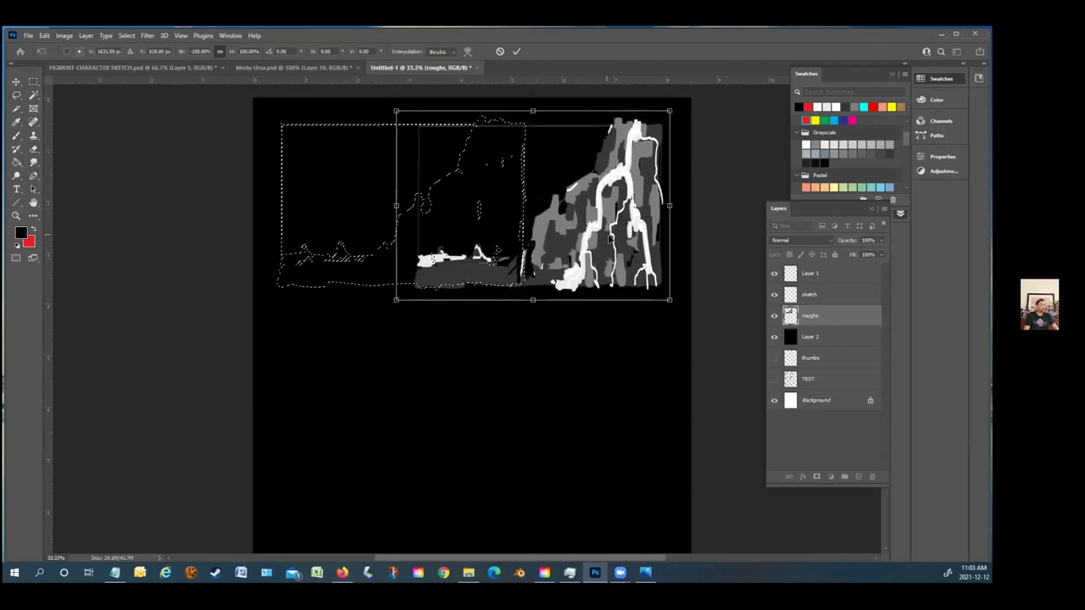
key("Return")
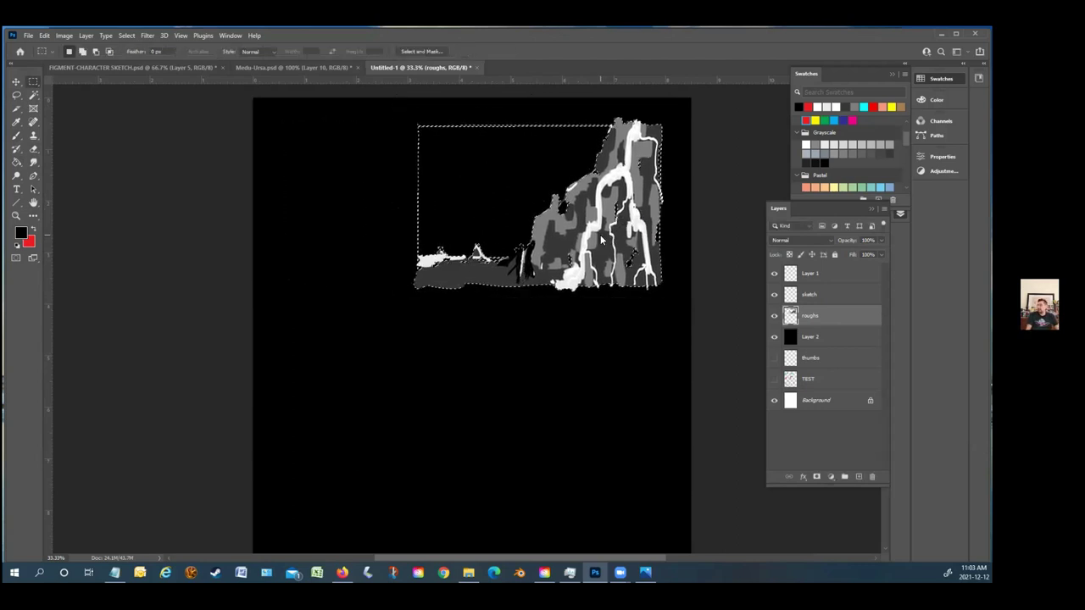
left_click(138, 196)
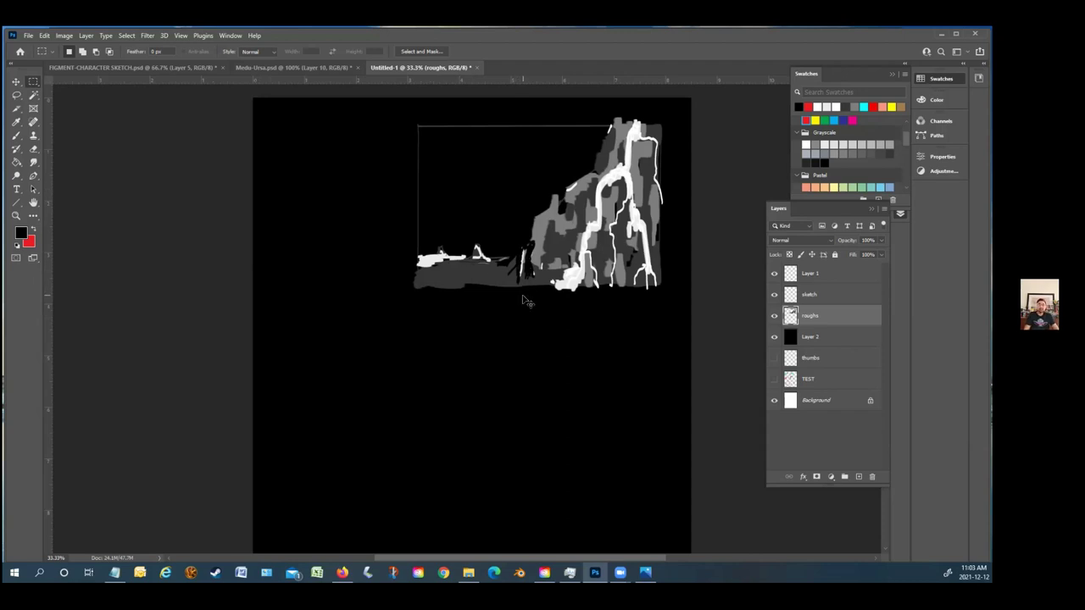
Stretch the cliff scene leftward to about 156% width so that it spans nearly the full page
key("ctrl+t")
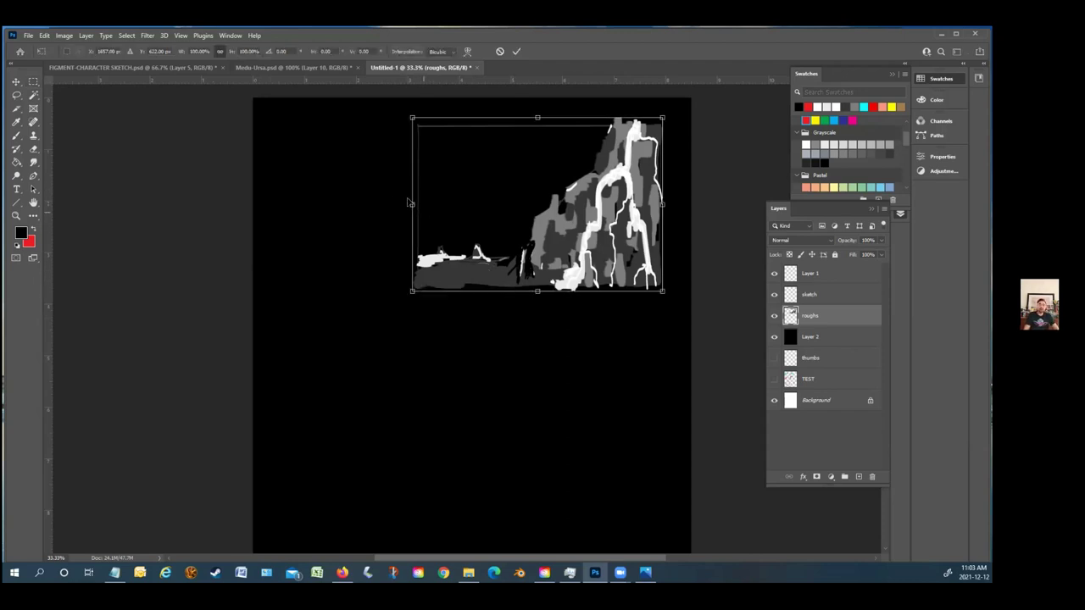
left_click_drag(413, 204, 275, 206)
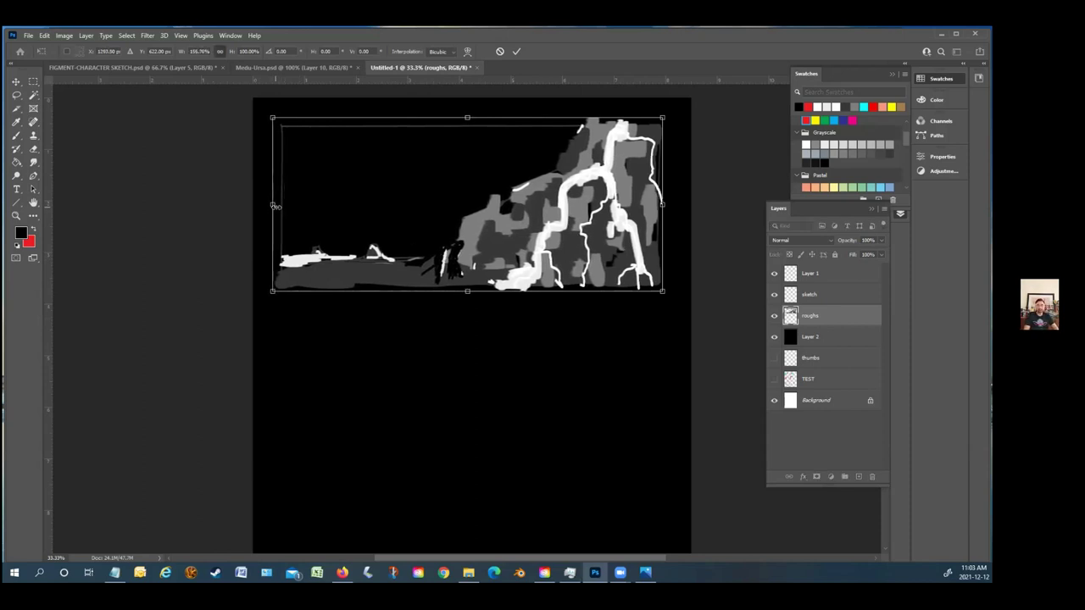
key("Return")
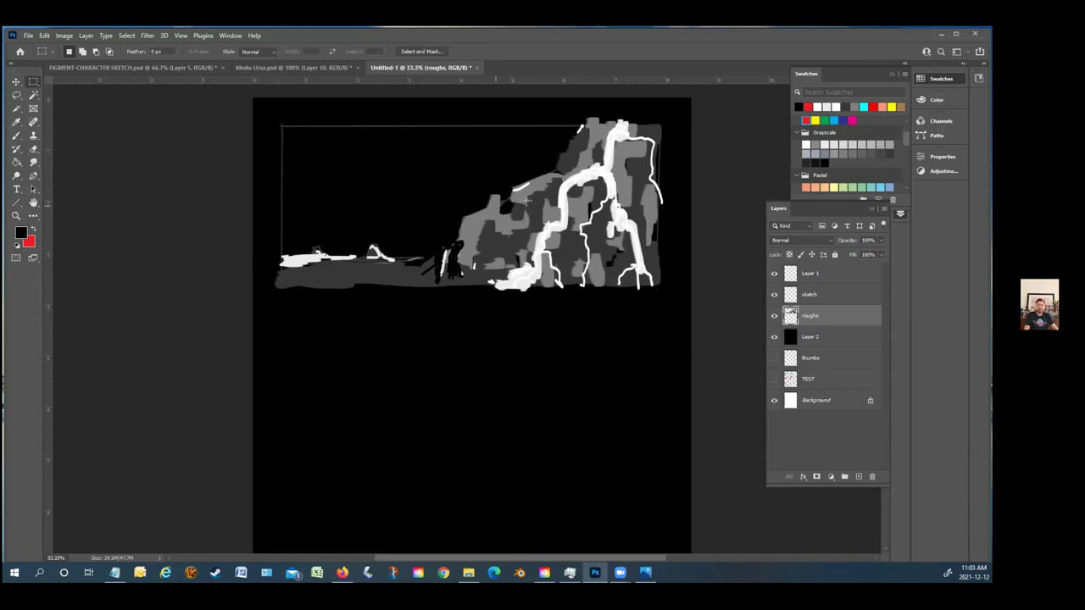
On a new layer between the black fill and roughs, fill a rectangle matching the panel with white, and deselect it
left_click(17, 135)
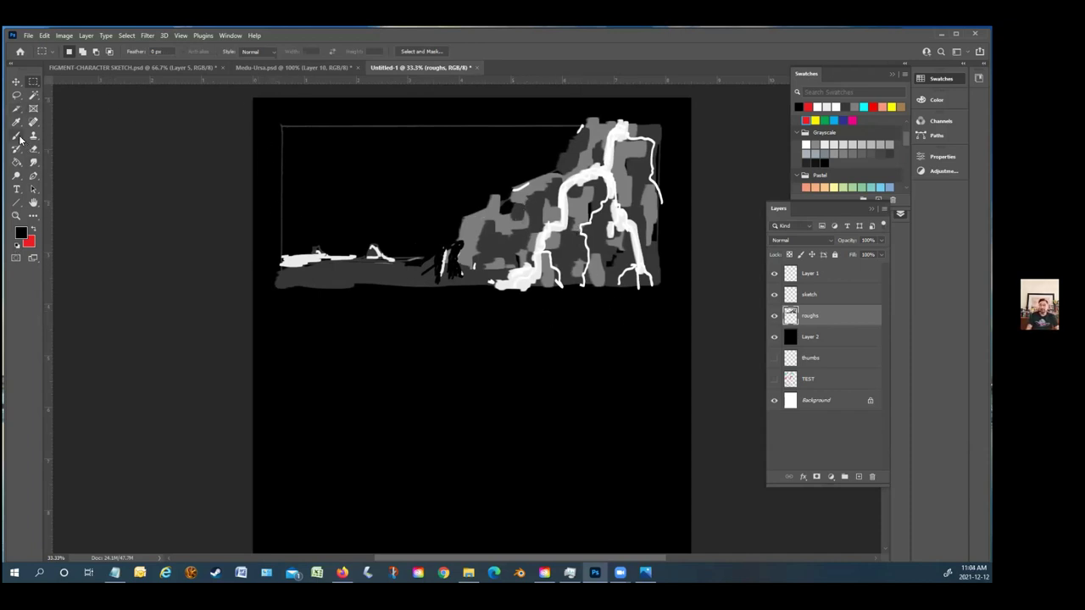
left_click(830, 336)
left_click(858, 476)
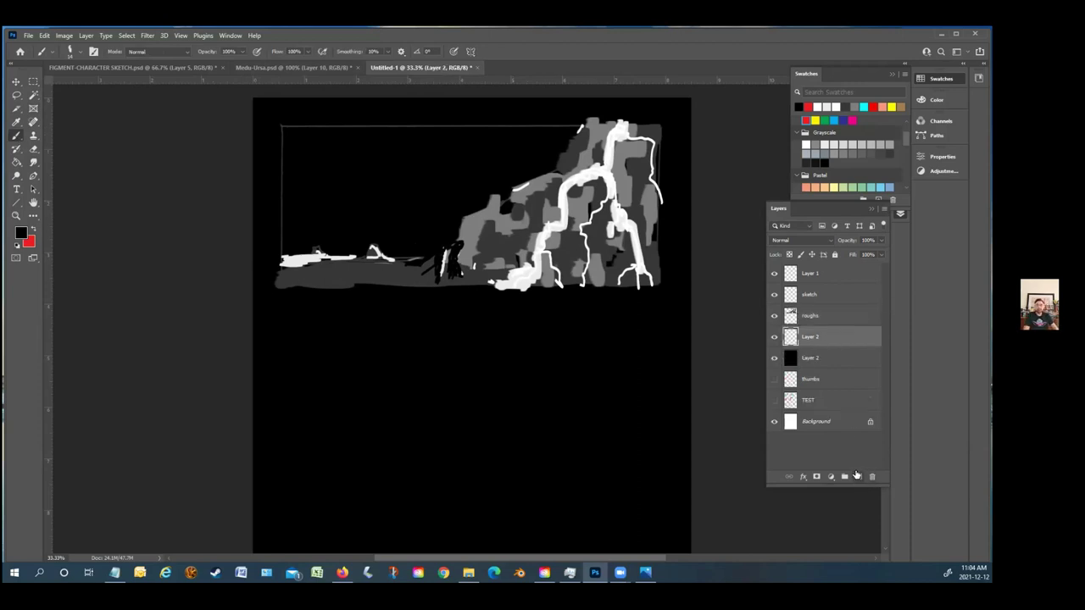
left_click(34, 82)
mouse_move(280, 126)
left_mouse_down()
mouse_move(547, 206)
mouse_move(656, 268)
mouse_move(660, 284)
left_mouse_up()
left_click(806, 144)
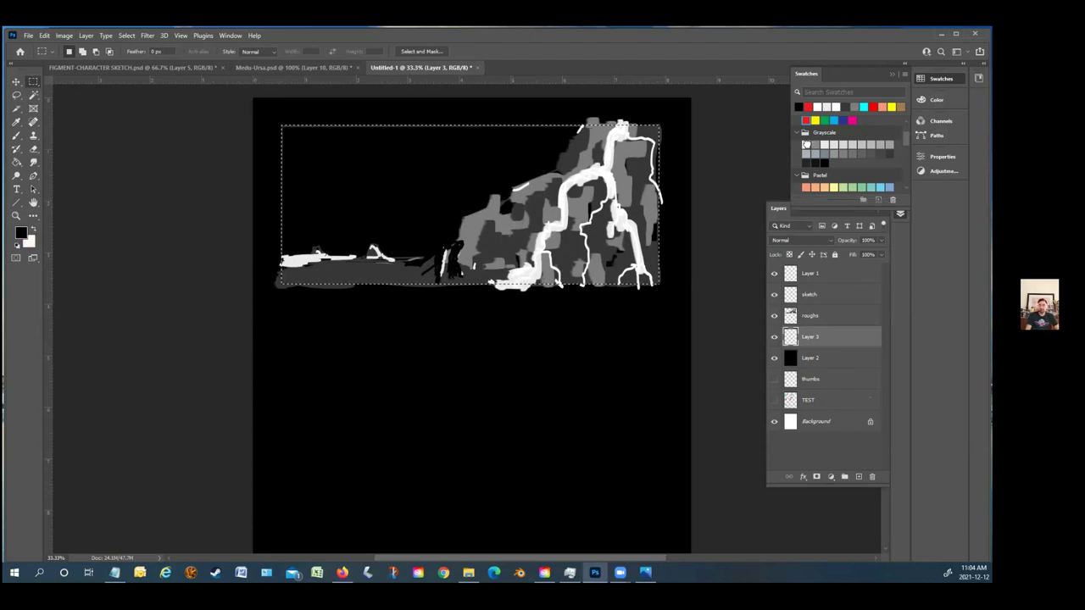
left_click(16, 162)
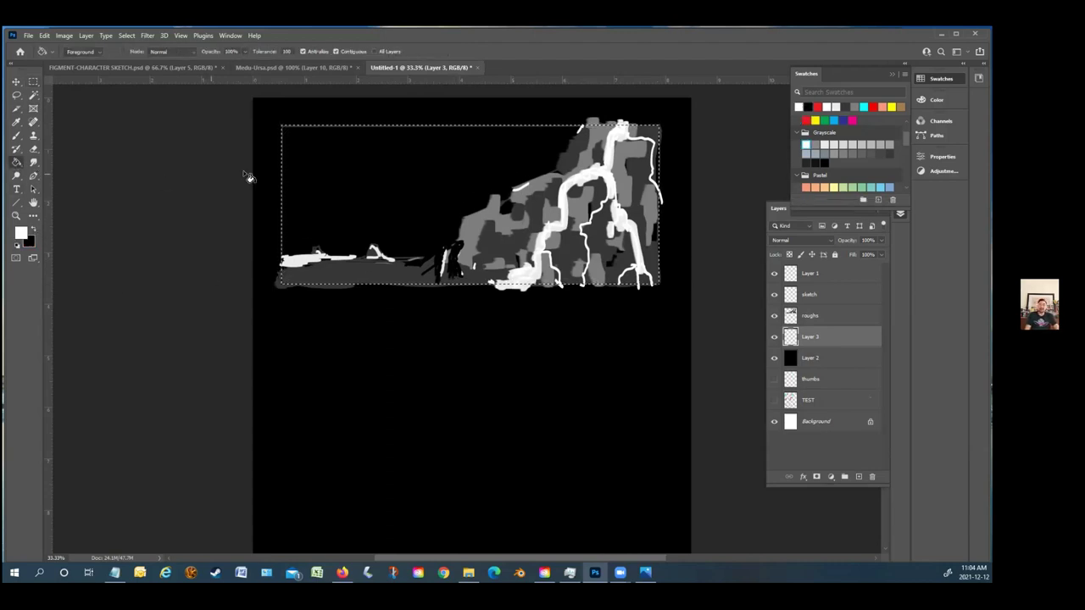
left_click(347, 185)
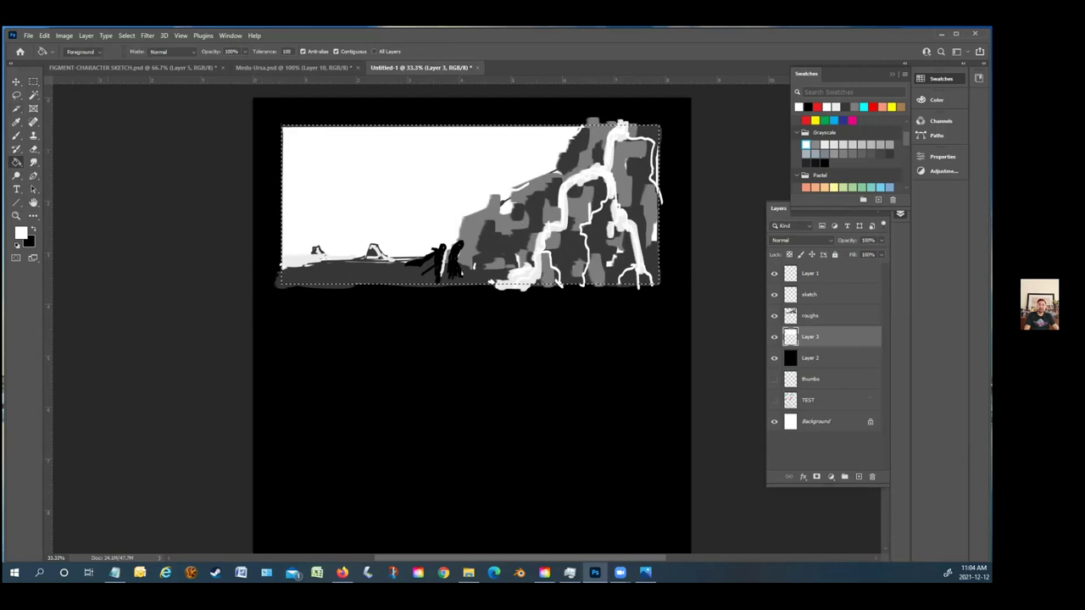
left_click(33, 81)
key("ctrl+d")
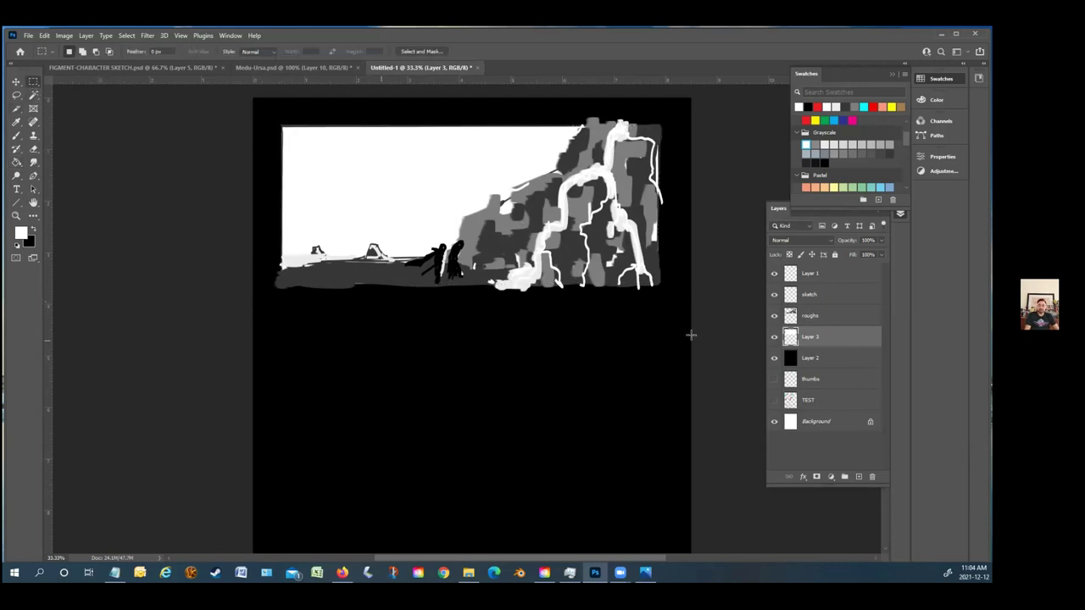
On the roughs layer, brush a jagged black ridge outline left of the cliff and a black shadow line beside the waterfall
left_click(814, 316)
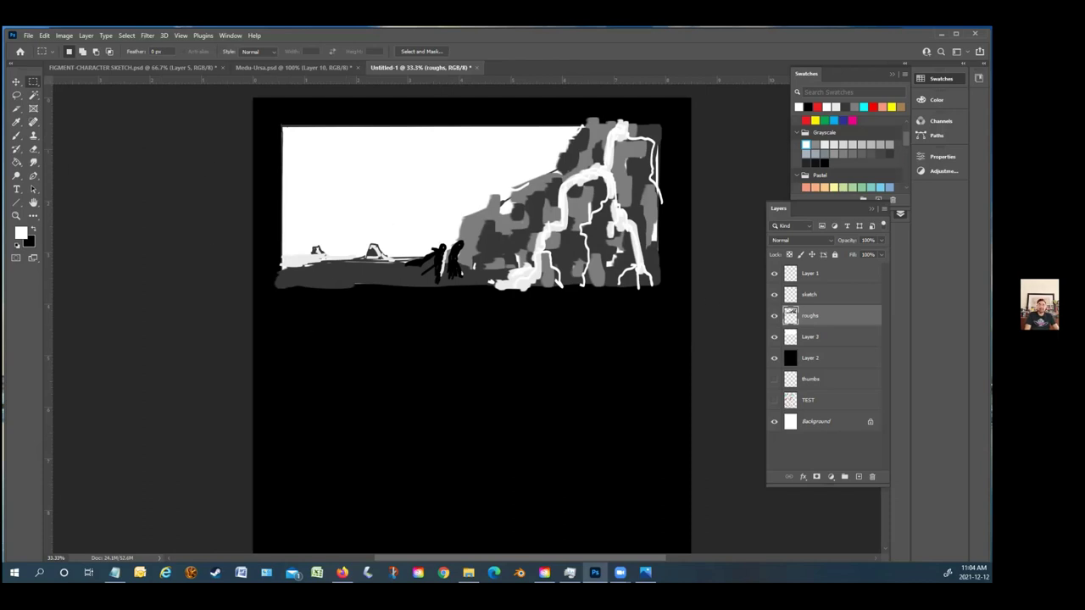
left_click(32, 229)
left_click(887, 152)
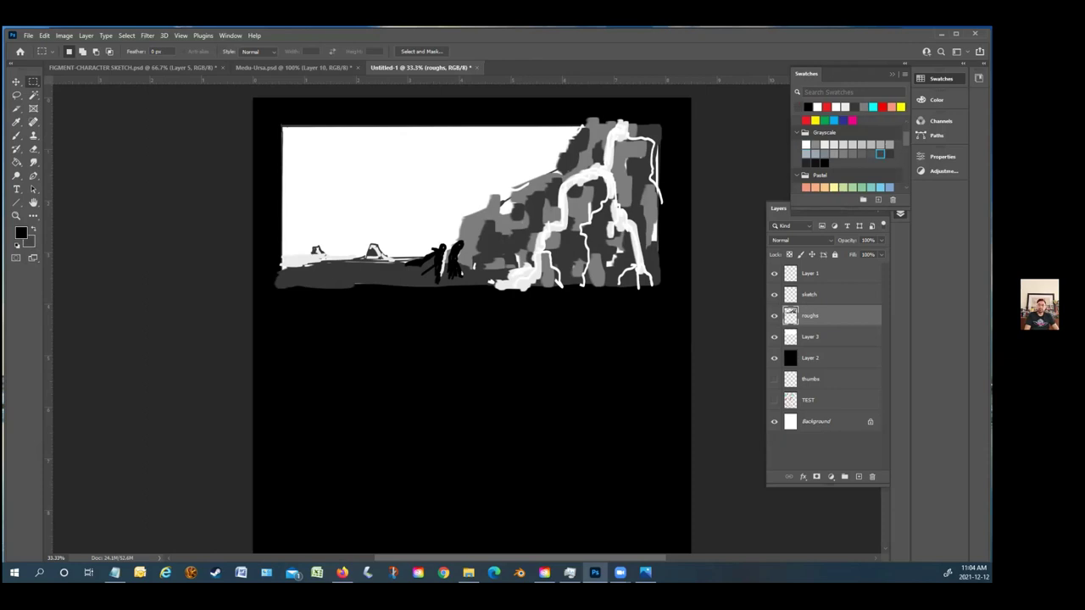
left_click(17, 138)
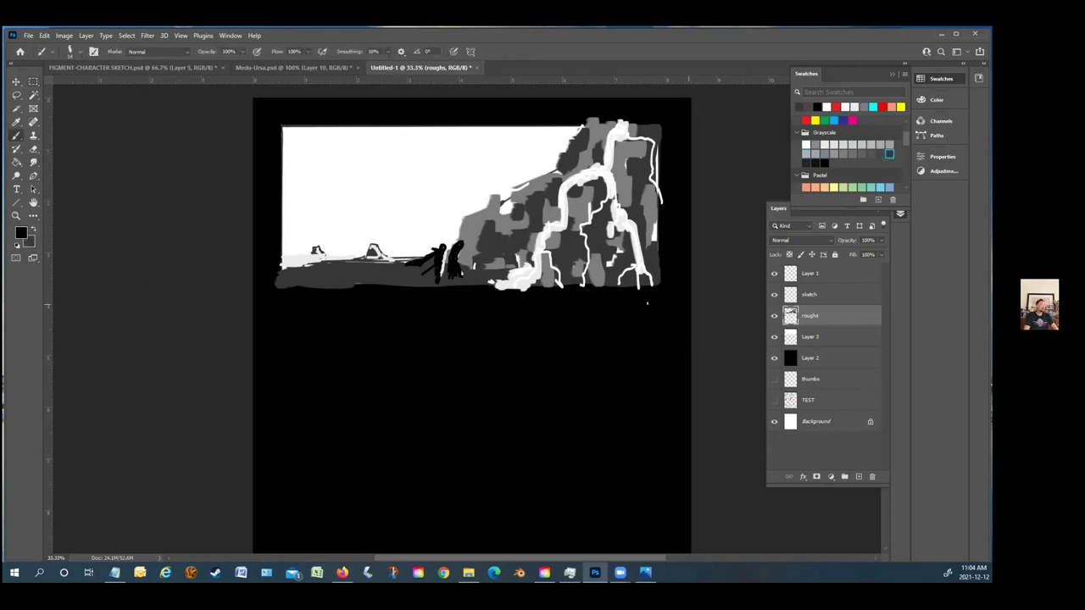
mouse_move(524, 164)
left_mouse_down()
mouse_move(420, 253)
mouse_move(388, 257)
mouse_move(463, 208)
left_mouse_up()
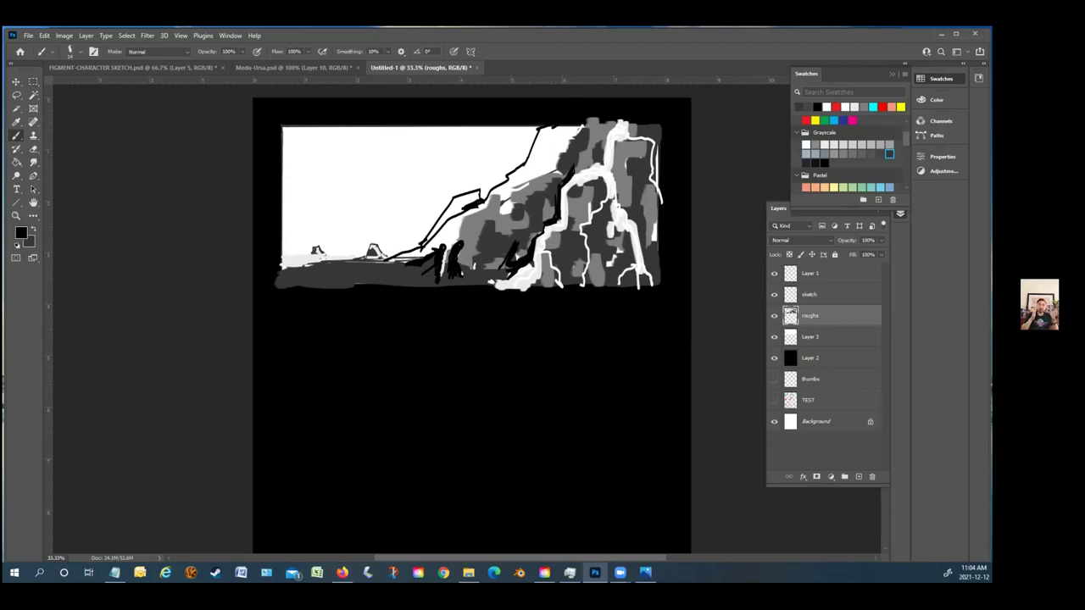
Enlarge the brush and paint thick black shadows beside the upper waterfall and along the ridge down to the horizon
left_click(72, 52)
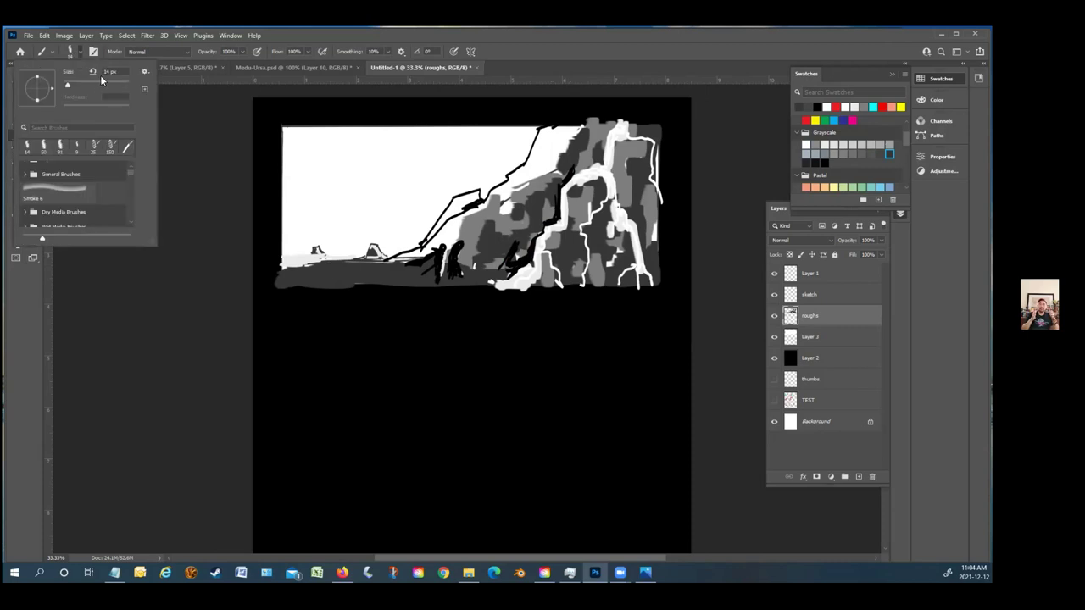
mouse_move(579, 158)
left_mouse_down()
mouse_move(556, 176)
mouse_move(547, 219)
left_mouse_up()
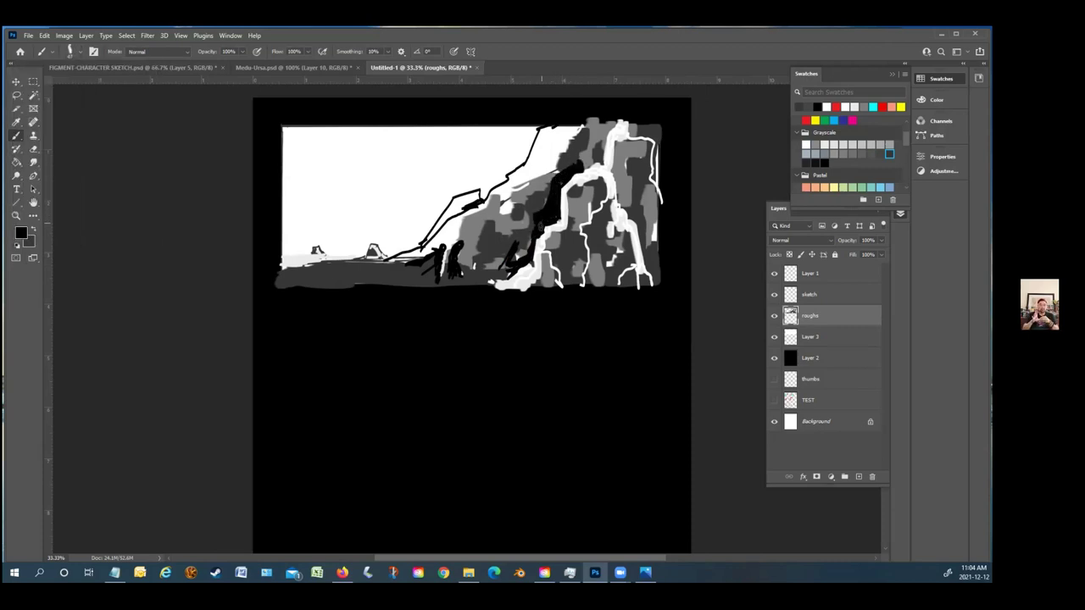
mouse_move(541, 229)
left_mouse_down()
mouse_move(532, 202)
mouse_move(548, 196)
mouse_move(526, 245)
left_mouse_up()
mouse_move(529, 207)
left_mouse_down()
mouse_move(550, 181)
mouse_move(594, 166)
left_mouse_up()
mouse_move(480, 199)
left_mouse_down()
mouse_move(448, 197)
mouse_move(395, 259)
mouse_move(325, 280)
mouse_move(390, 255)
mouse_move(346, 265)
left_mouse_up()
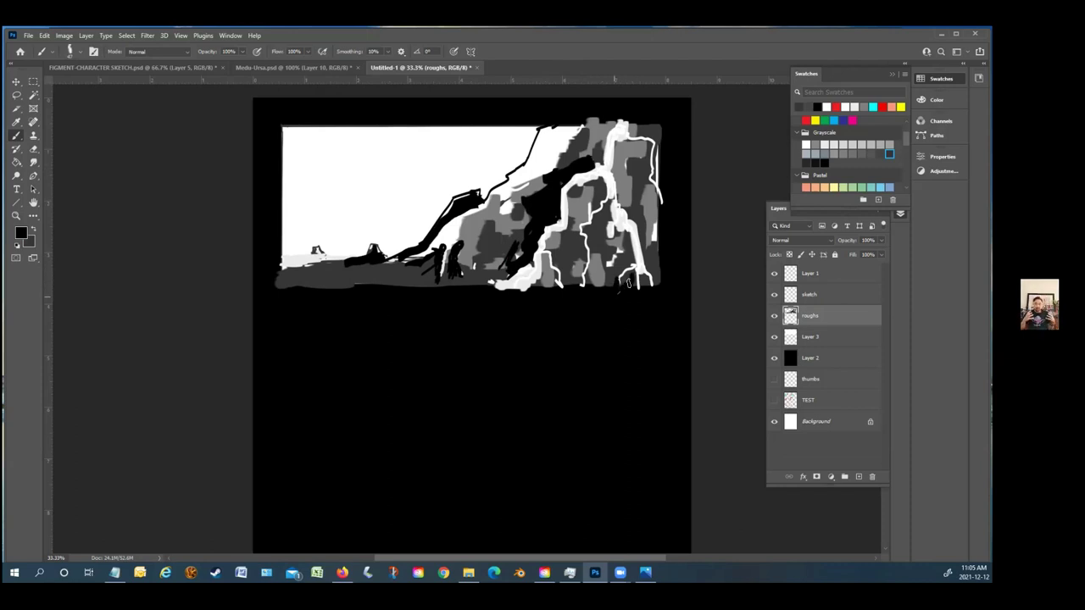
Paint black shadow strokes over the waterfall streams and surrounding rock faces of the cliff
mouse_move(652, 289)
left_mouse_down()
mouse_move(637, 220)
mouse_move(642, 242)
mouse_move(622, 237)
mouse_move(632, 270)
mouse_move(626, 205)
mouse_move(601, 267)
mouse_move(591, 229)
mouse_move(577, 230)
mouse_move(579, 277)
mouse_move(557, 238)
left_mouse_up()
mouse_move(579, 200)
left_mouse_down()
mouse_move(587, 186)
mouse_move(585, 227)
mouse_move(602, 195)
mouse_move(594, 180)
mouse_move(616, 167)
mouse_move(649, 176)
mouse_move(639, 129)
mouse_move(619, 144)
mouse_move(608, 136)
mouse_move(601, 153)
mouse_move(612, 129)
mouse_move(573, 180)
mouse_move(537, 298)
left_mouse_up()
mouse_move(534, 213)
left_mouse_down()
mouse_move(495, 217)
mouse_move(505, 224)
mouse_move(528, 207)
left_mouse_up()
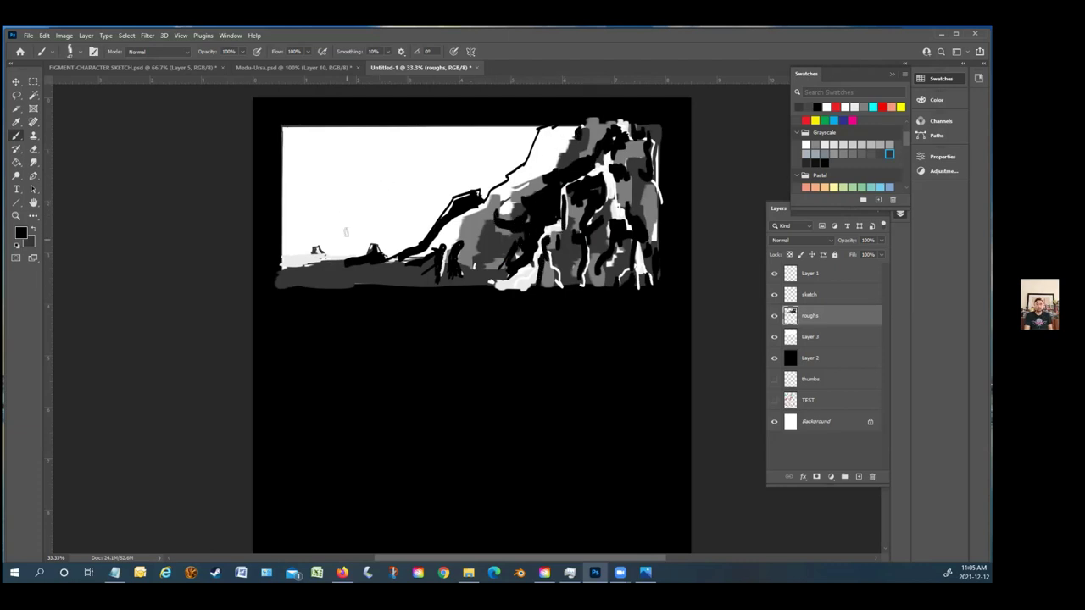
Paint black shadows across the ground left of the two figures, and undo the last two strokes
mouse_move(434, 291)
left_mouse_down()
mouse_move(378, 270)
mouse_move(451, 277)
mouse_move(345, 275)
mouse_move(276, 257)
mouse_move(277, 271)
mouse_move(296, 273)
mouse_move(267, 279)
left_mouse_up()
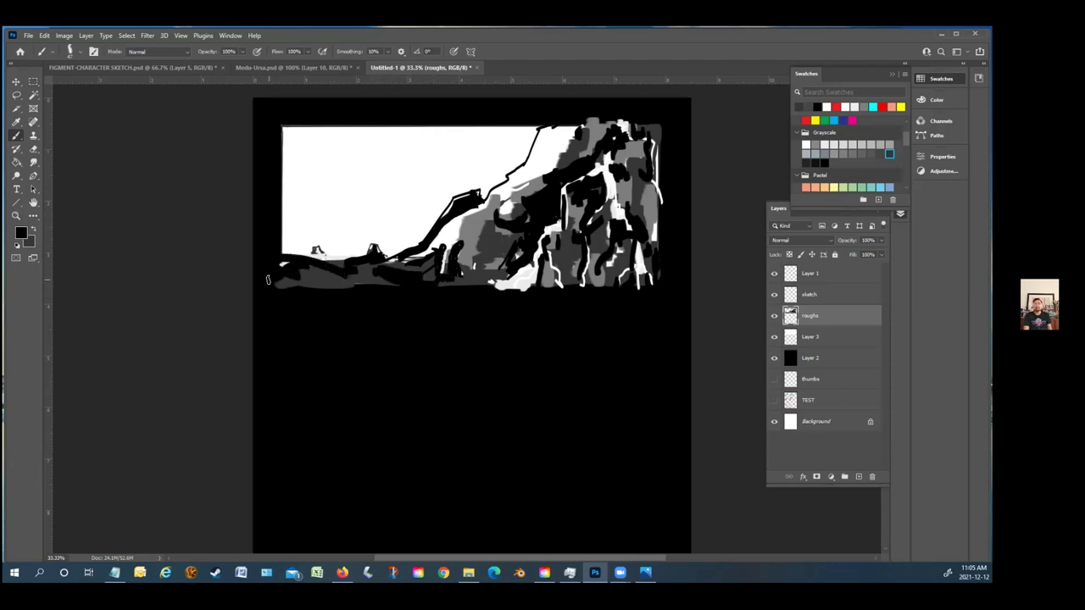
key("ctrl+z")
key("ctrl+z")
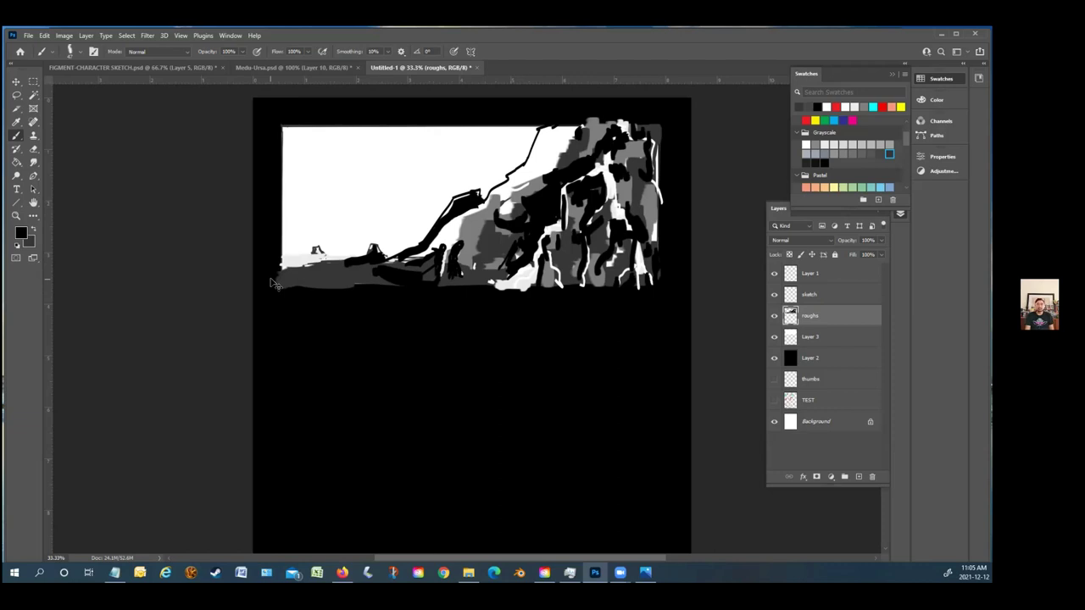
Undo the last ground shadow stroke, and brush more black strokes onto the waterfall's base and the upper ridge
key("ctrl+z")
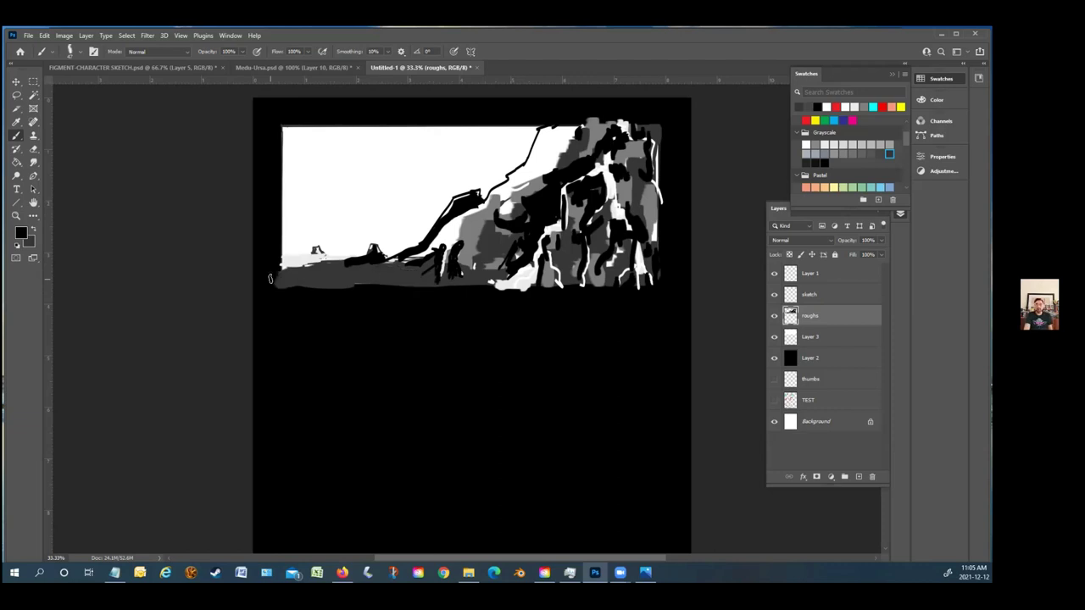
mouse_move(600, 270)
left_mouse_down()
mouse_move(595, 288)
mouse_move(590, 237)
mouse_move(592, 273)
mouse_move(565, 282)
left_mouse_up()
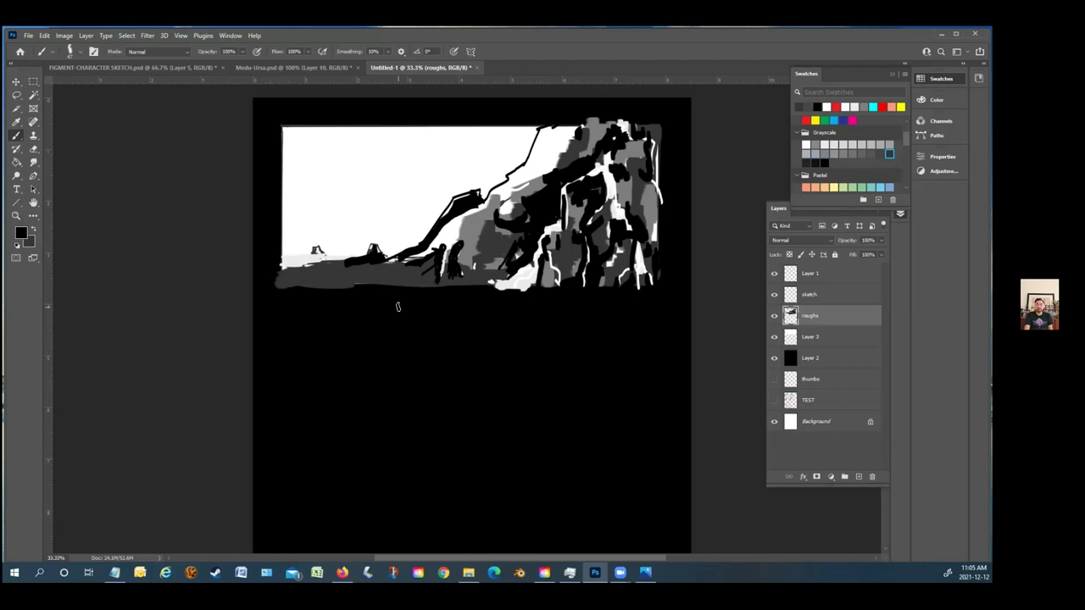
left_click_drag(571, 155, 562, 164)
scroll(564, 328, "down", 2)
scroll(564, 328, "down", 5)
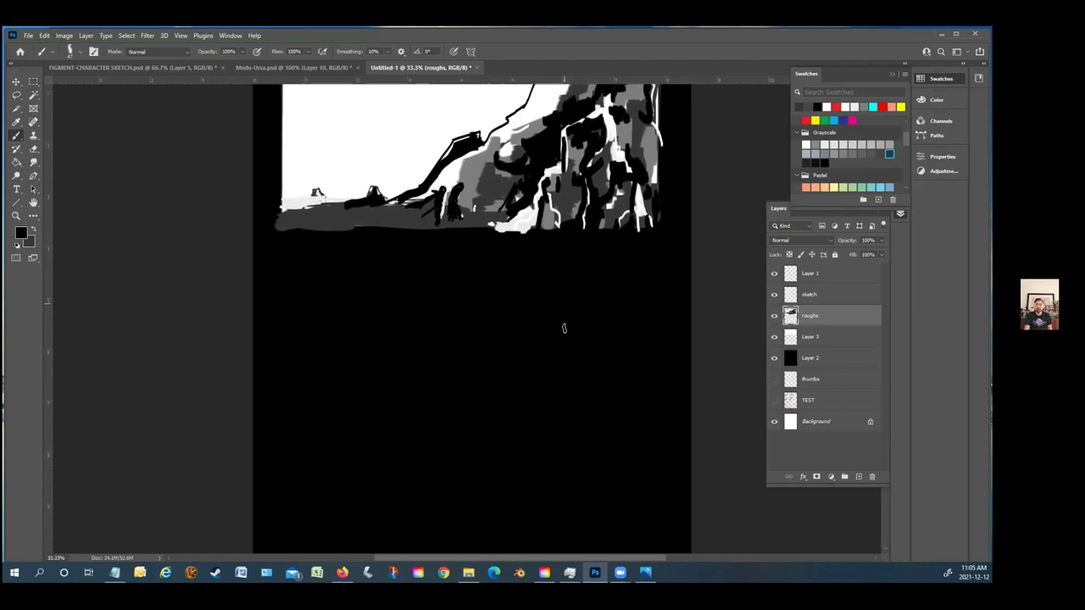
scroll(564, 328, "up", 2)
scroll(563, 328, "up", 5)
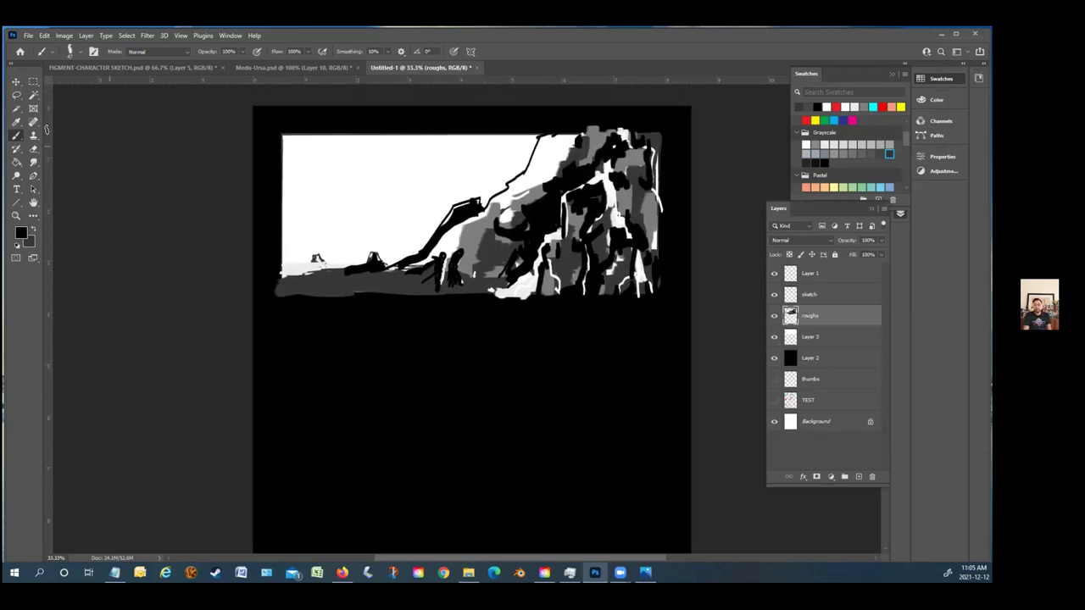
Move the roughs and Layer 3 artwork up together so the cliff panel sits closer to the page's top edge
left_click(16, 81)
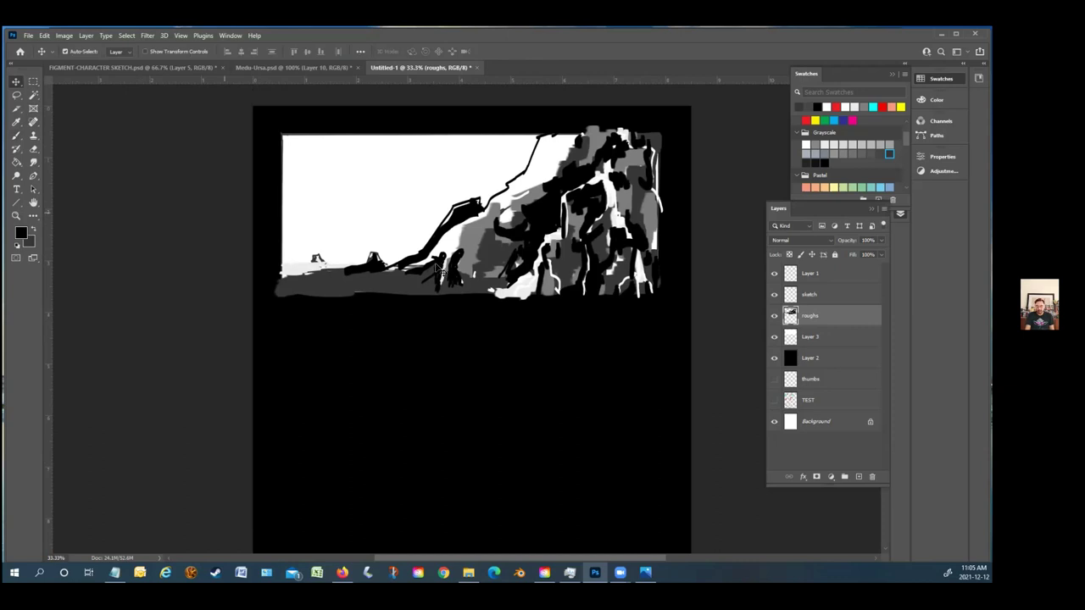
left_click(846, 338, "shift")
key("shift+Up")
key("shift+Up")
key("shift+Up")
key("shift+Up")
key("shift+Up")
key("shift+Up")
key("shift+Up")
key("shift+Up")
key("shift+Up")
key("shift+Up")
key("shift+Up")
key("shift+Up")
key("shift+Up")
key("shift+Up")
key("shift+Up")
key("shift+Up")
key("shift+Up")
key("shift+Up")
key("shift+Up")
key("shift+Up")
key("shift+Up")
key("shift+Up")
key("shift+Up")
key("shift+Up")
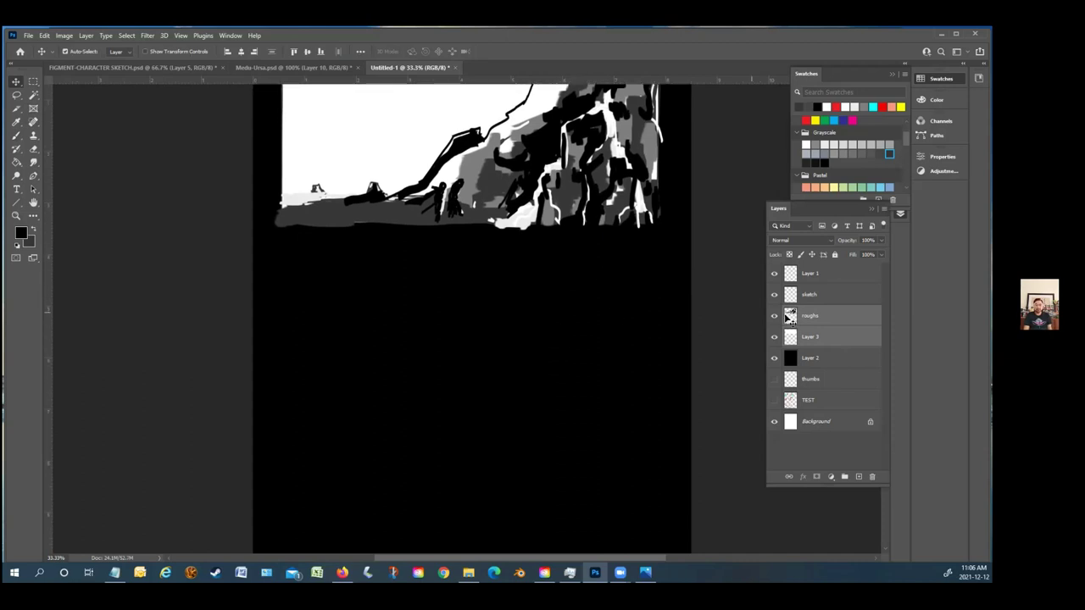
left_click(788, 317)
On the roughs layer, brush dark grey rocks along the horizon and ridge, and dark grey patches over the cliff's lower waterfall area
scroll(431, 328, "down", 3)
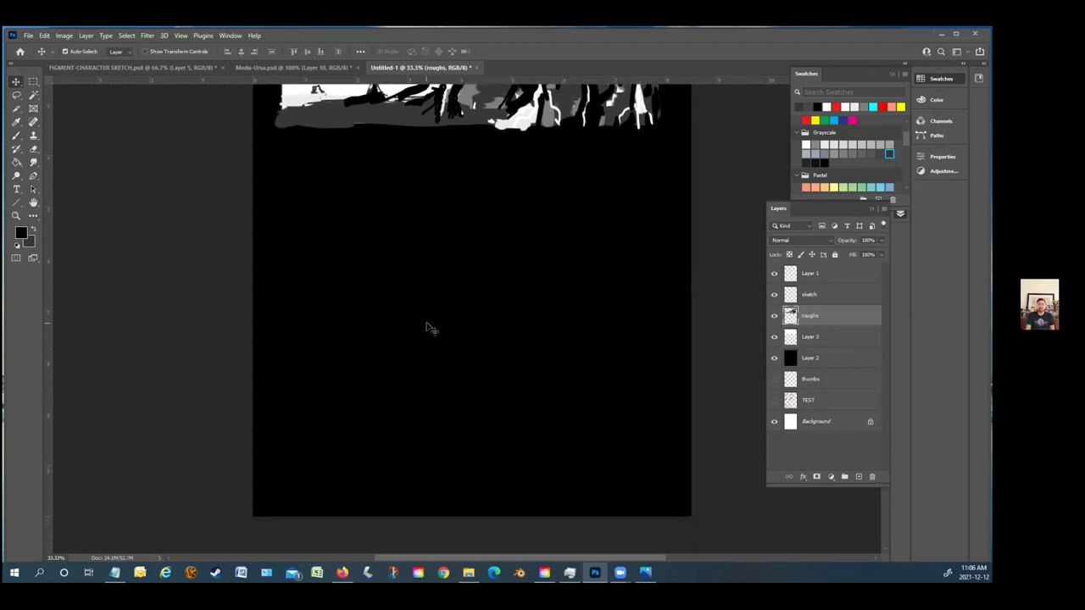
scroll(417, 334, "up", 3)
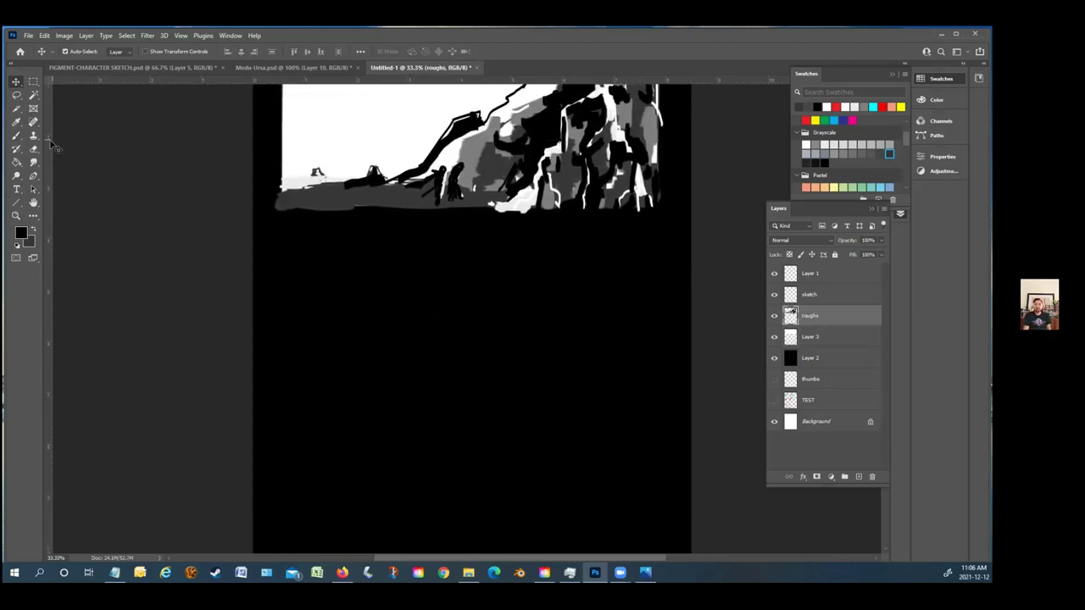
left_click(33, 233)
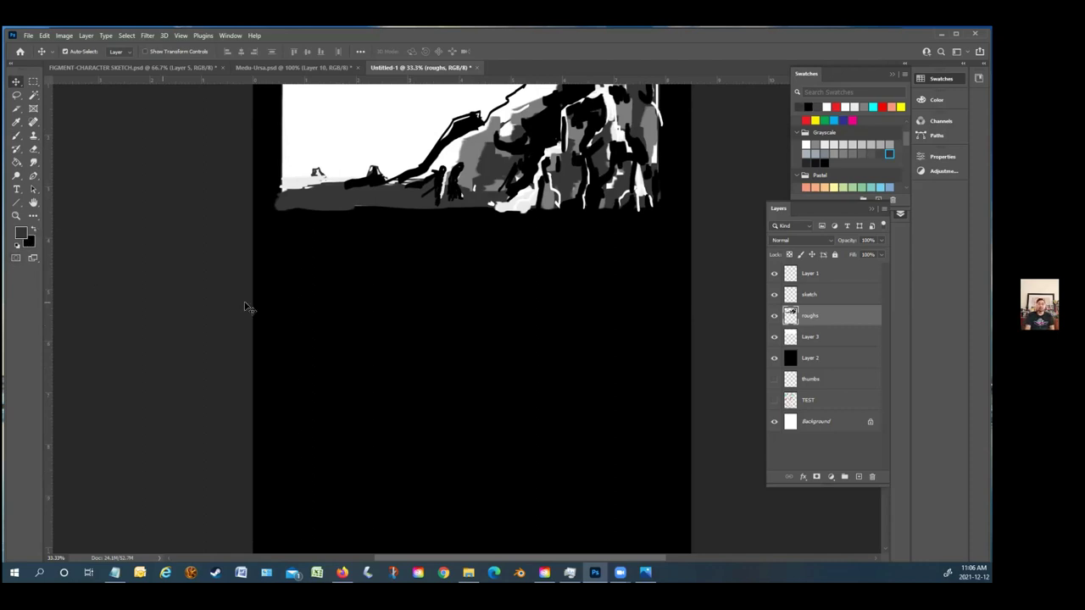
scroll(339, 297, "up", 3)
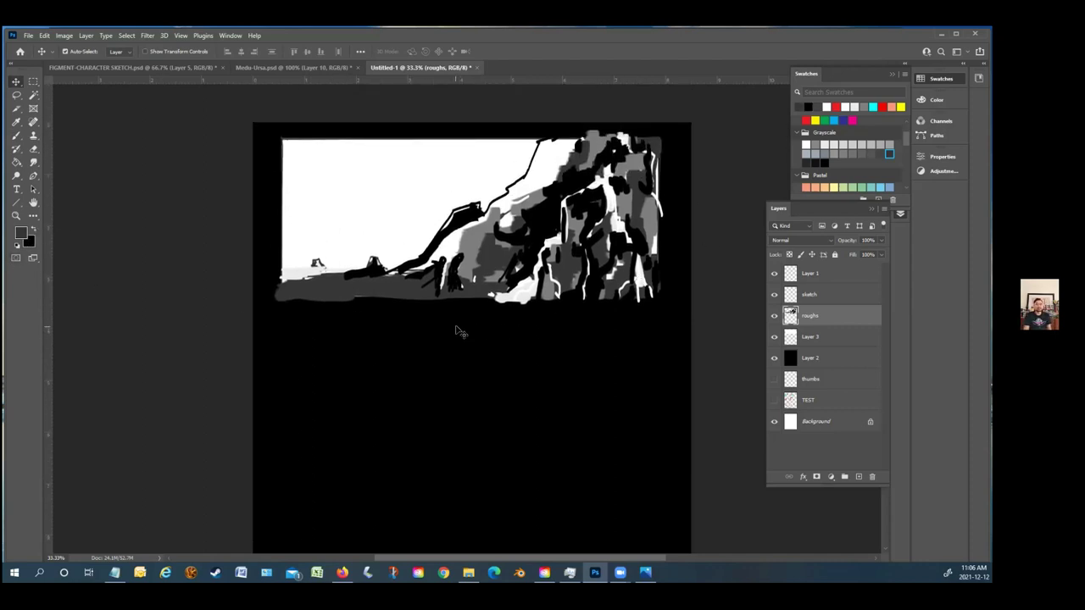
scroll(381, 347, "down", 1)
left_click(15, 136)
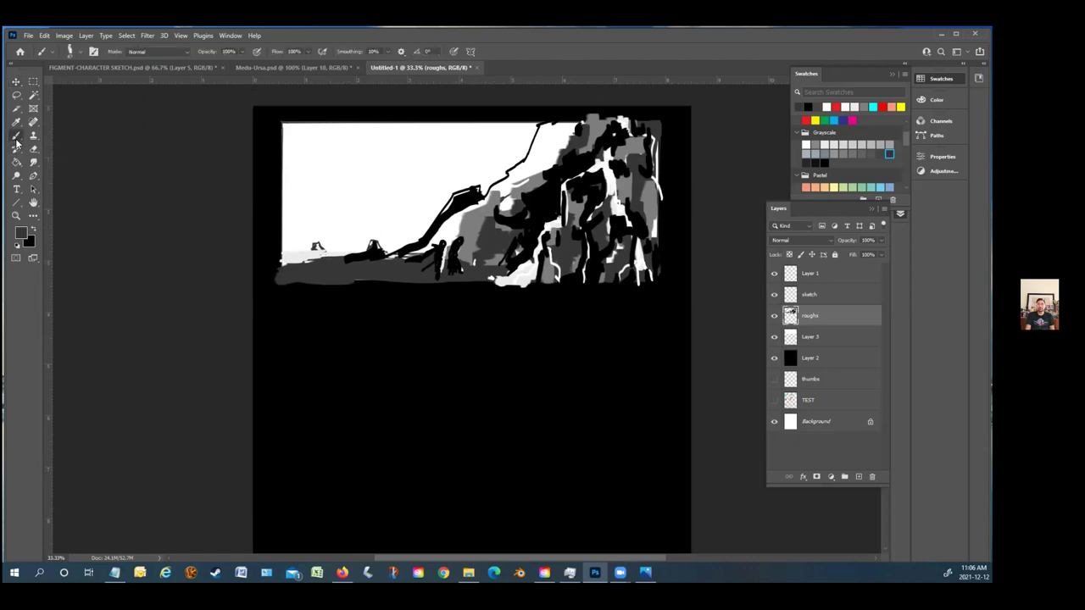
scroll(332, 351, "down", 3)
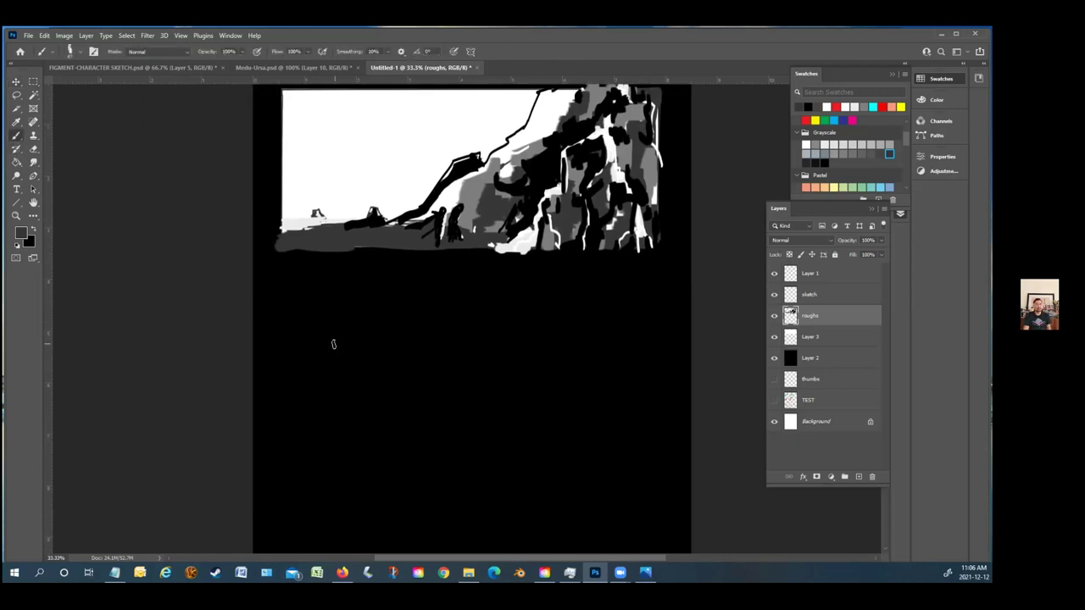
left_click(834, 144)
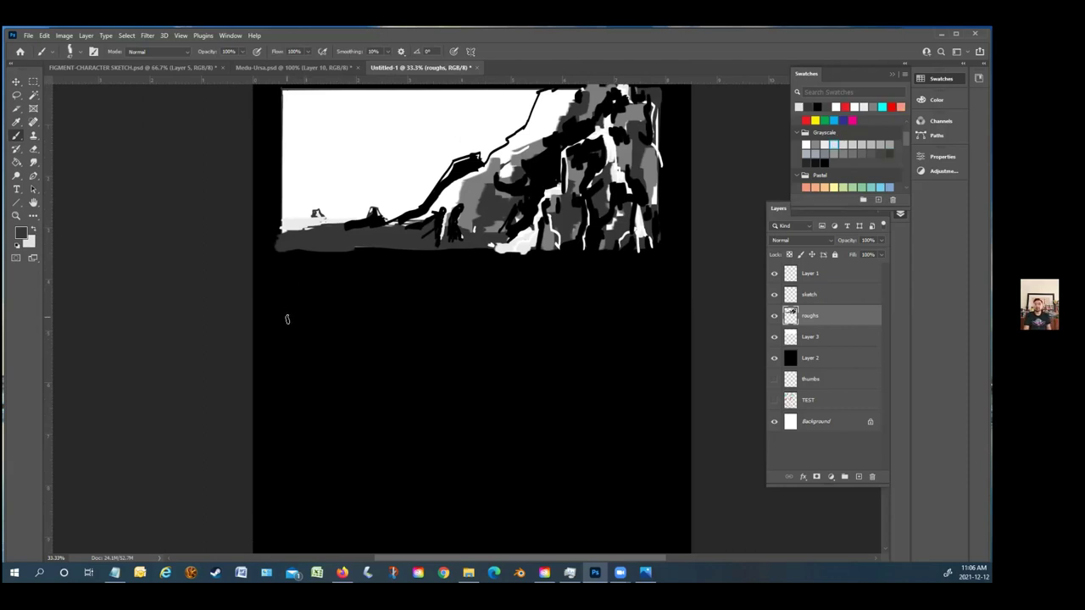
scroll(286, 318, "up", 2)
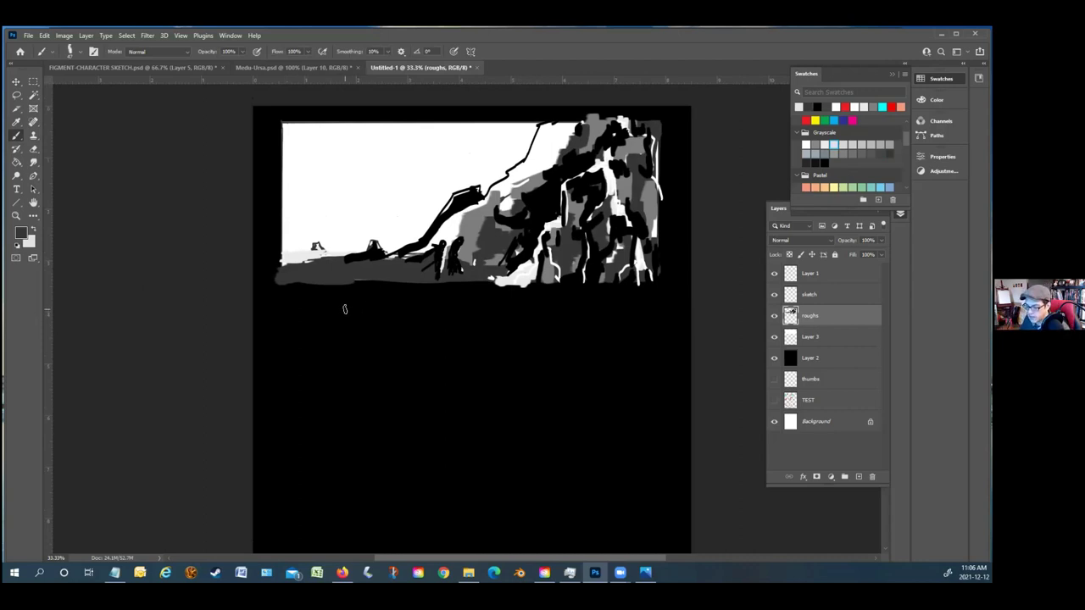
scroll(339, 398, "down", 1)
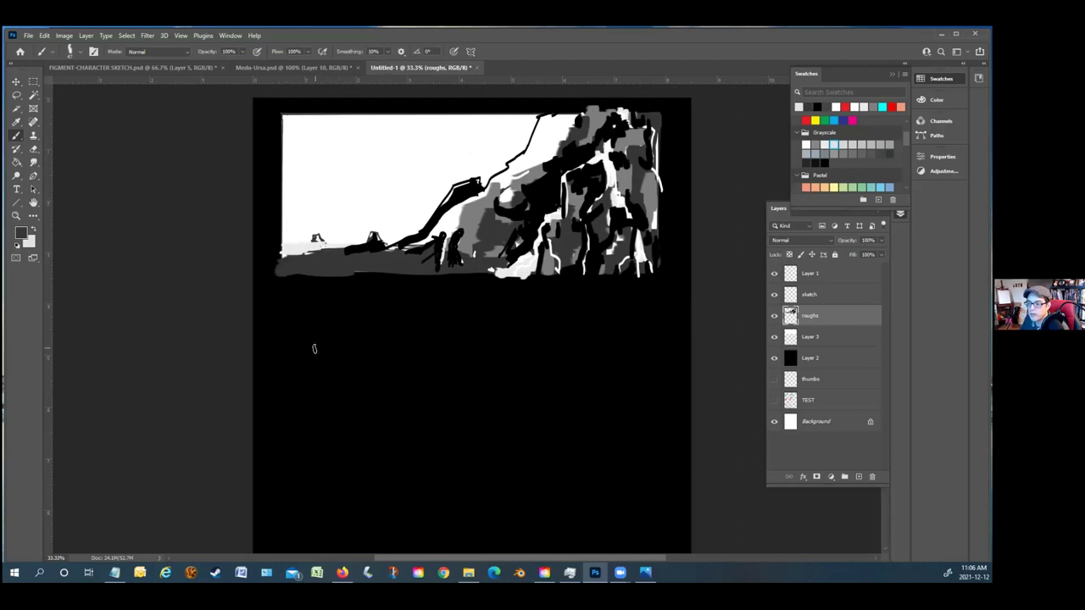
mouse_move(401, 223)
left_mouse_down()
mouse_move(397, 239)
mouse_move(405, 215)
mouse_move(417, 234)
left_mouse_up()
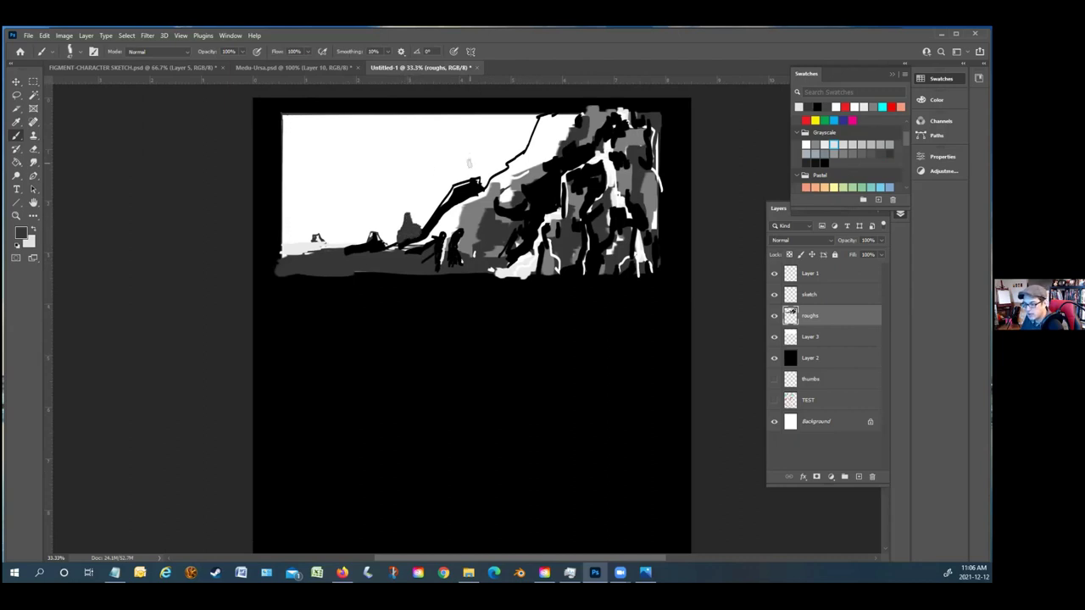
mouse_move(540, 122)
left_mouse_down()
mouse_move(570, 129)
mouse_move(556, 149)
mouse_move(557, 134)
mouse_move(556, 203)
mouse_move(557, 188)
mouse_move(555, 206)
mouse_move(516, 180)
mouse_move(497, 220)
mouse_move(482, 205)
mouse_move(533, 175)
mouse_move(567, 108)
left_mouse_up()
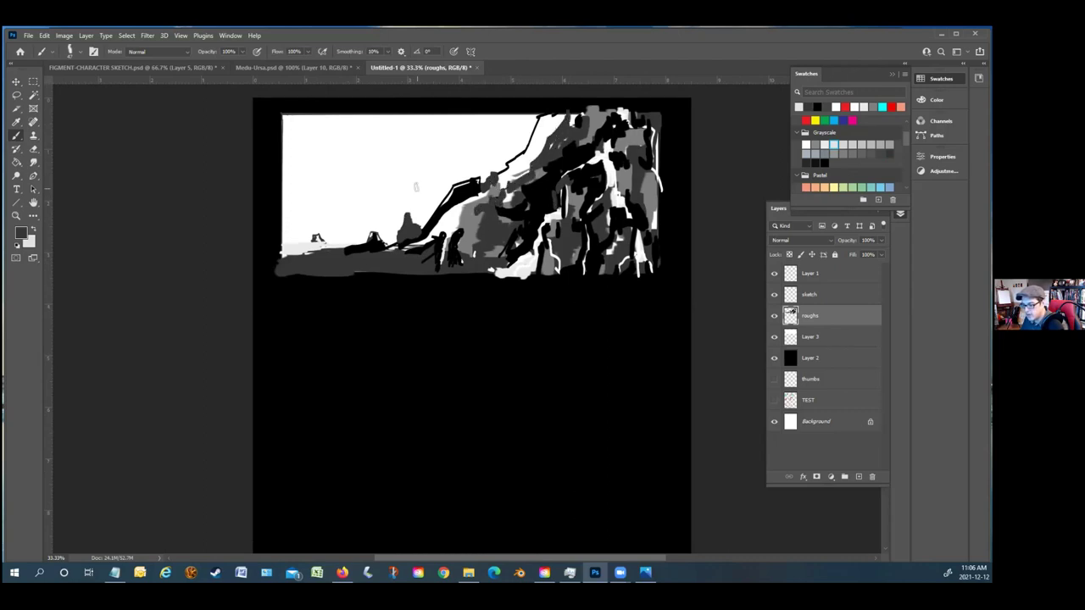
mouse_move(377, 240)
left_mouse_down()
mouse_move(387, 246)
mouse_move(374, 231)
mouse_move(320, 239)
left_mouse_up()
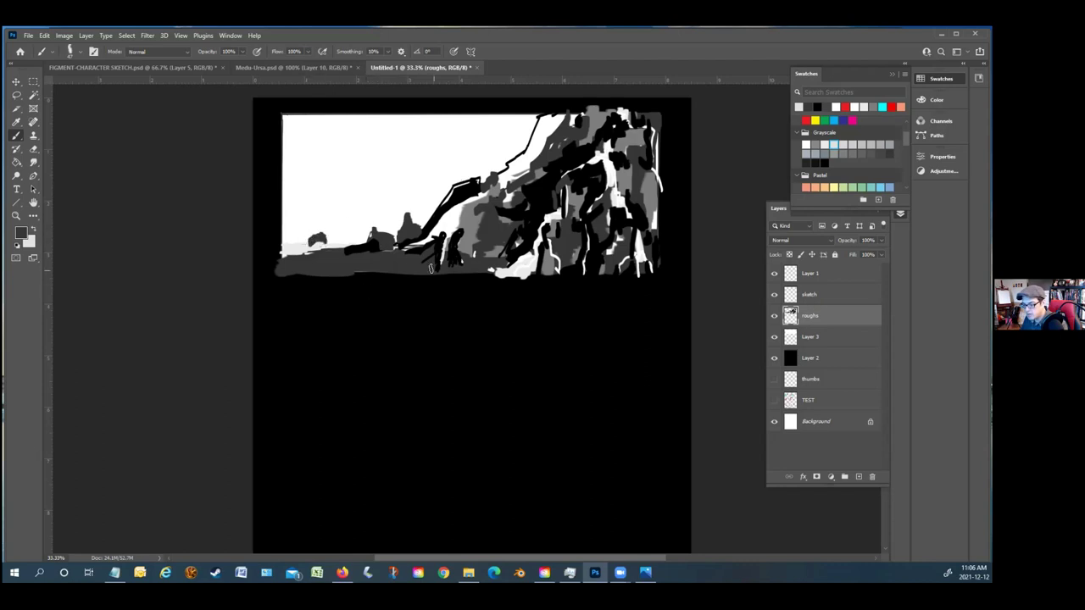
mouse_move(551, 260)
left_mouse_down()
mouse_move(567, 270)
mouse_move(577, 259)
mouse_move(578, 224)
left_mouse_up()
mouse_move(587, 265)
left_mouse_down()
mouse_move(593, 222)
mouse_move(577, 195)
mouse_move(627, 195)
mouse_move(556, 203)
mouse_move(549, 217)
left_mouse_up()
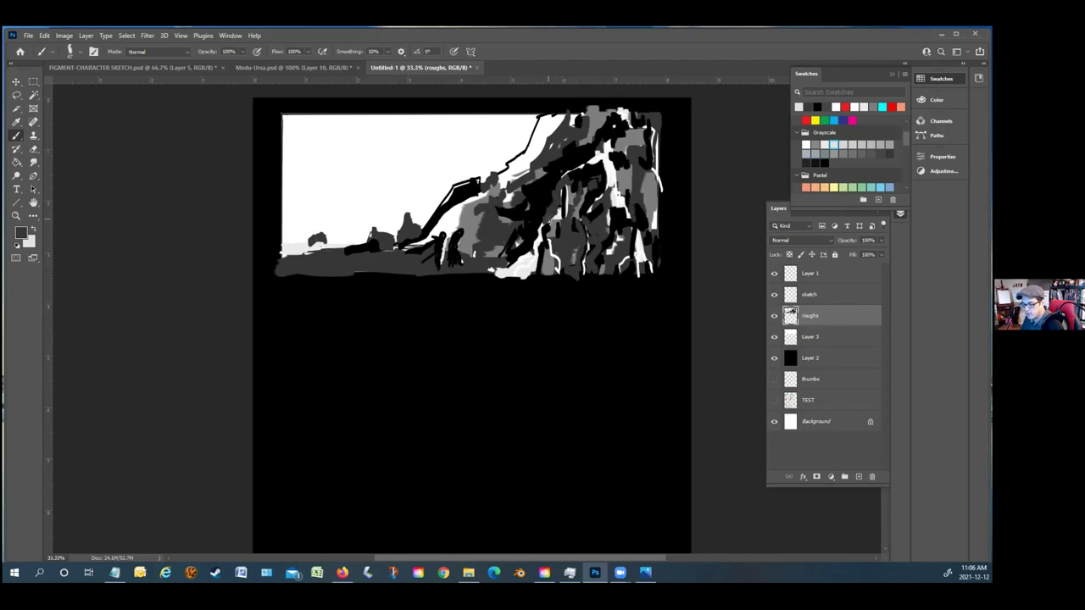
Add a new empty layer above the roughs layer
scroll(344, 414, "down", 1)
scroll(362, 345, "down", 4)
scroll(364, 341, "up", 3)
scroll(597, 493, "down", 5)
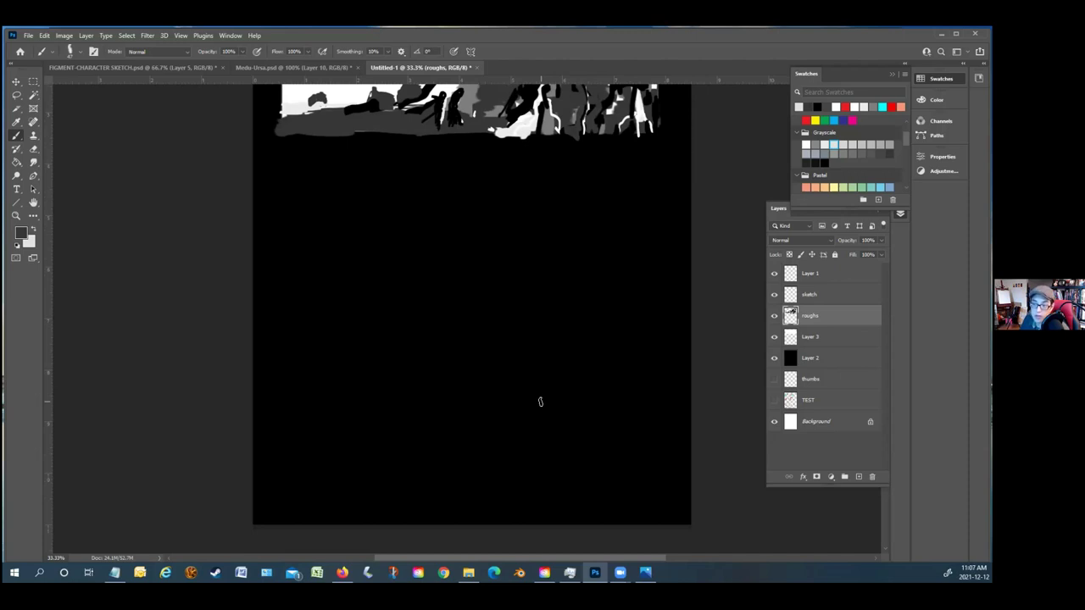
left_click(858, 479)
scroll(179, 250, "up", 3)
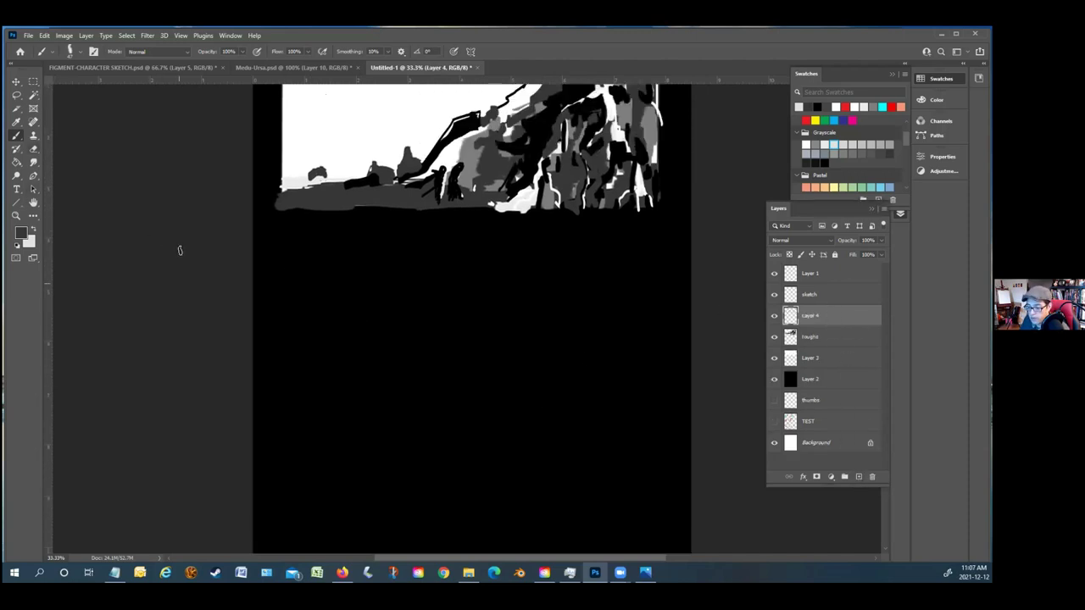
scroll(179, 250, "up", 3)
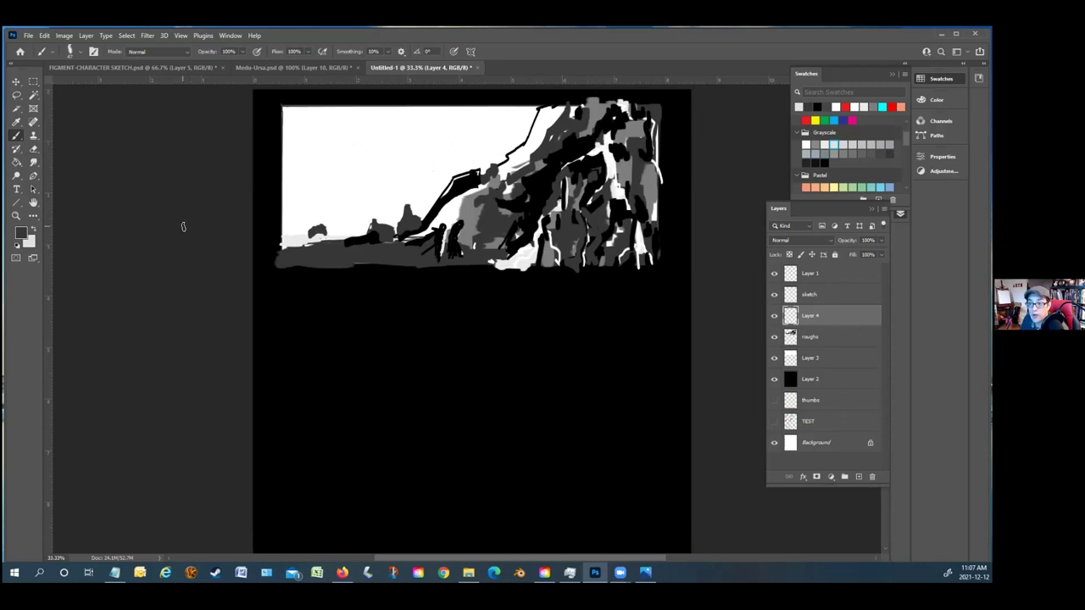
Zoom in to 50% and examine the empty page area below the cliff panel
left_click(16, 215)
scroll(449, 327, "down", 2)
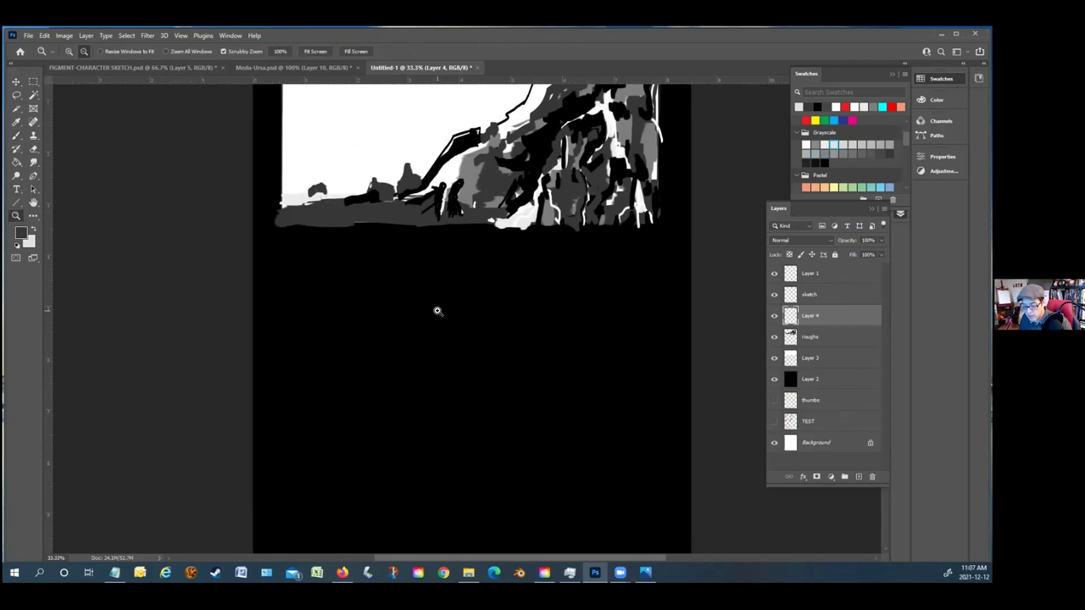
left_click(436, 312)
scroll(416, 292, "up", 2)
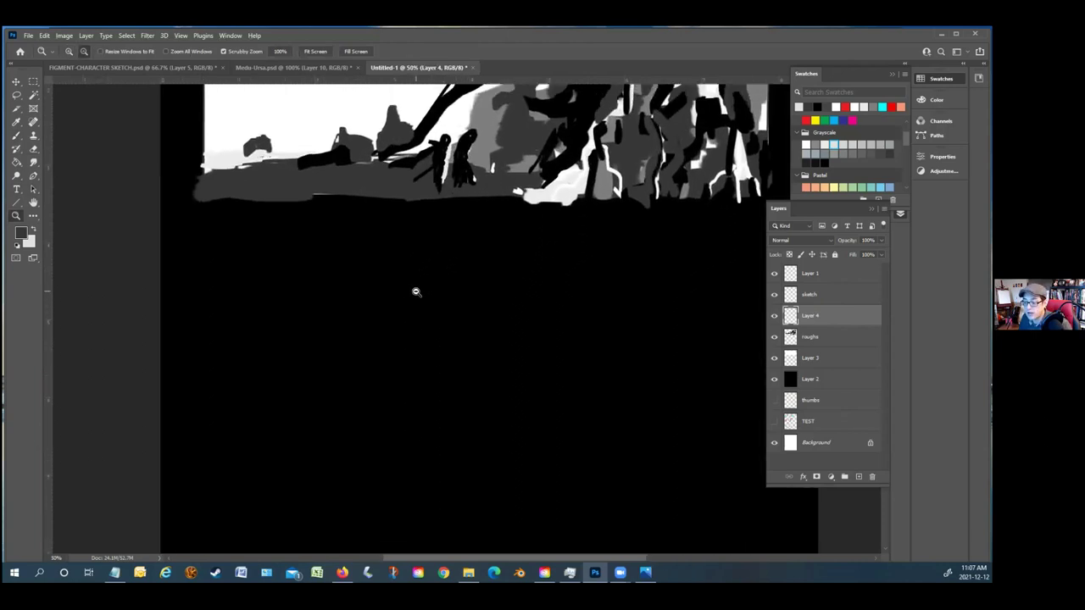
scroll(415, 292, "down", 3)
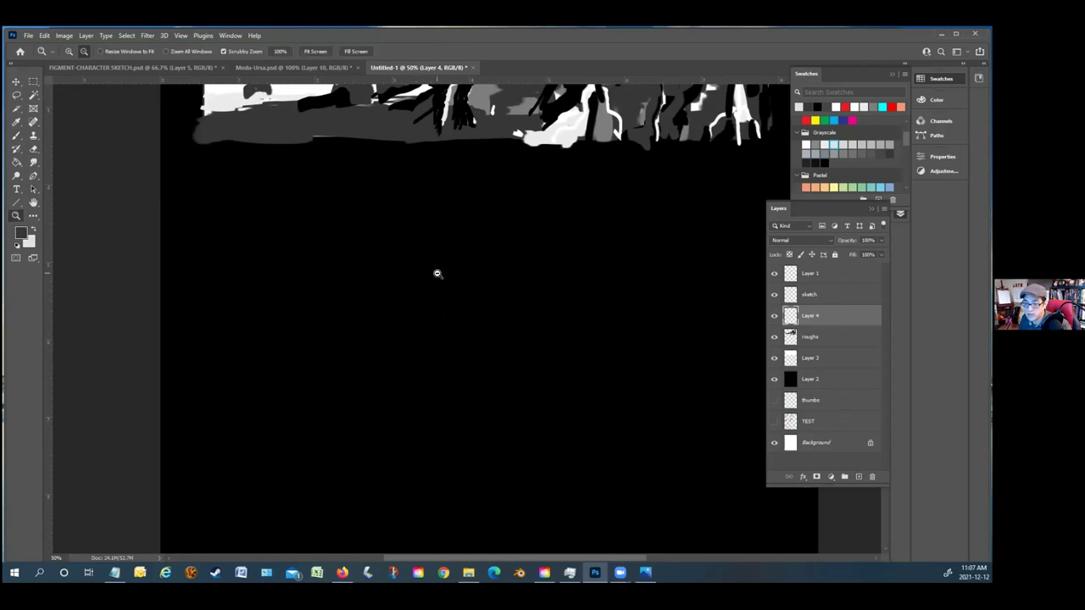
scroll(333, 303, "down", 1)
scroll(334, 302, "down", 2)
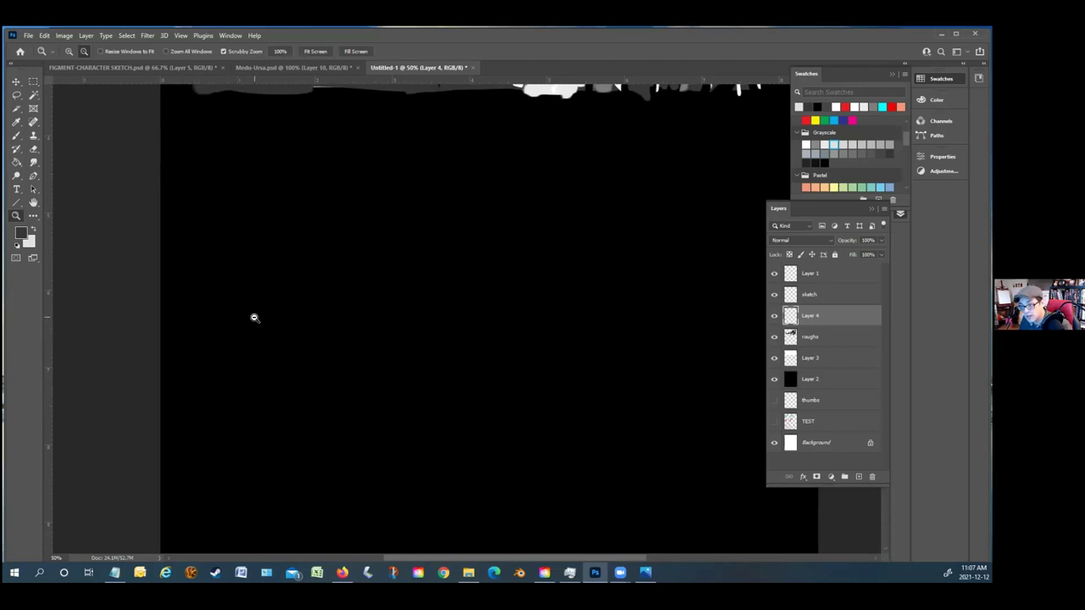
scroll(327, 342, "down", 3)
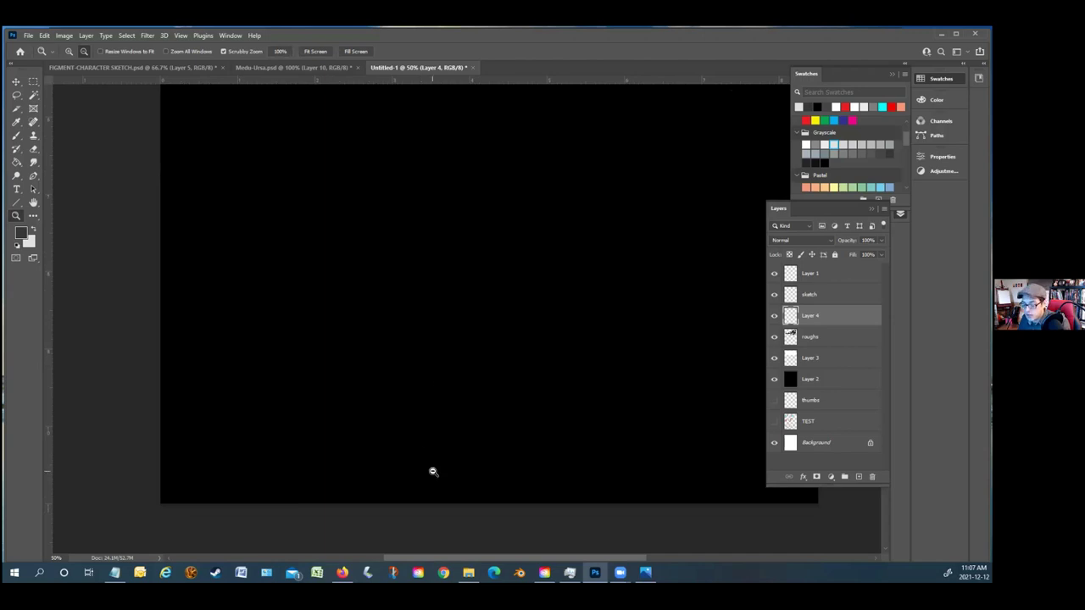
Review the Panel 2 montage sections of the Legend of the Witch-Monster script in Firefox, and return to the Photoshop page
left_click(341, 572)
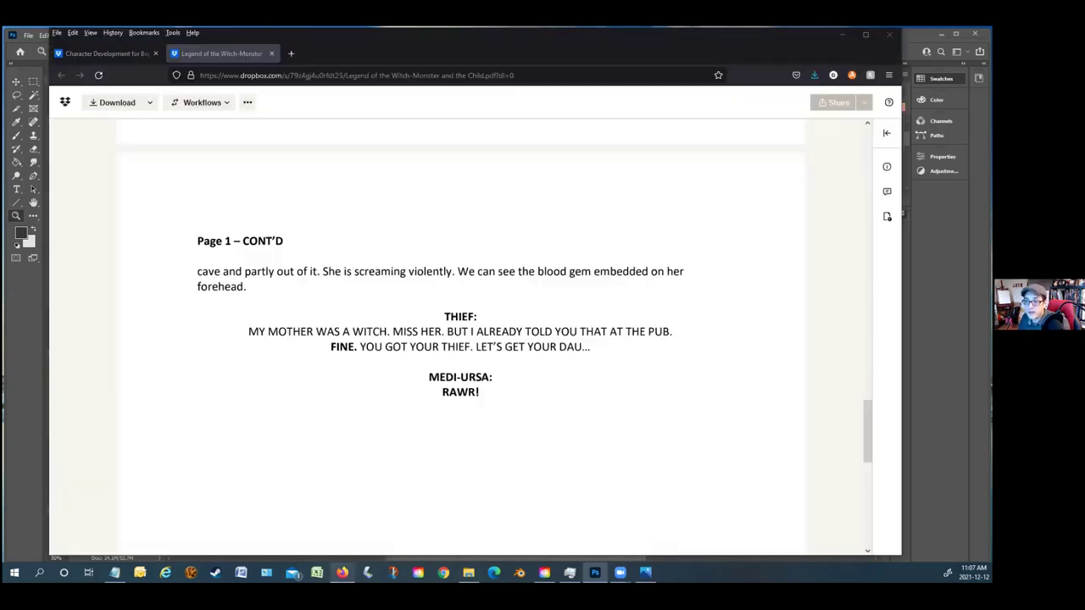
scroll(453, 346, "down", 10)
scroll(453, 346, "up", 3)
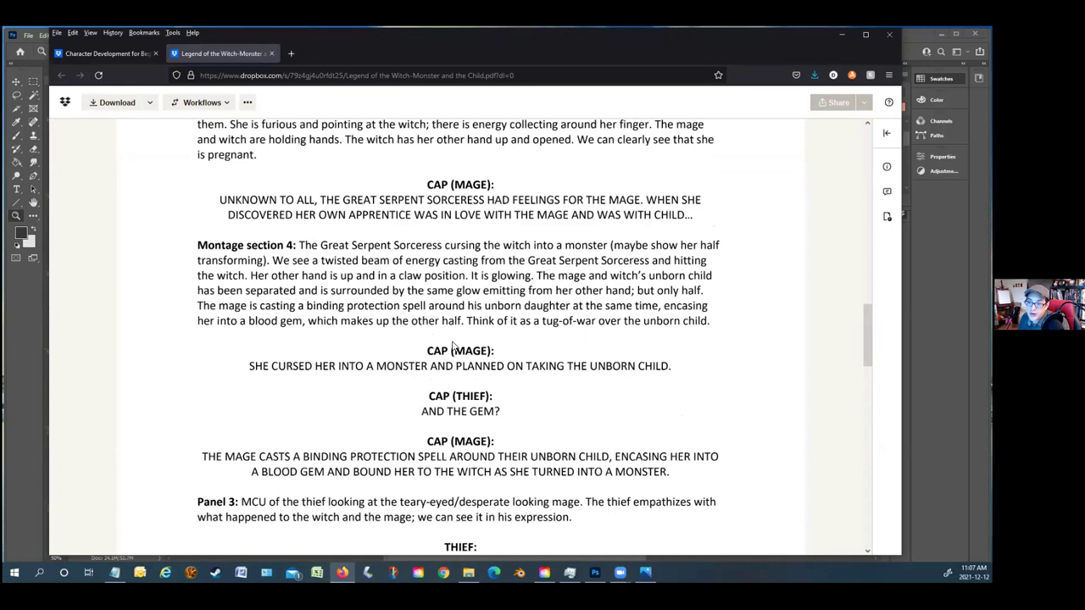
scroll(453, 346, "up", 2)
scroll(452, 346, "up", 1)
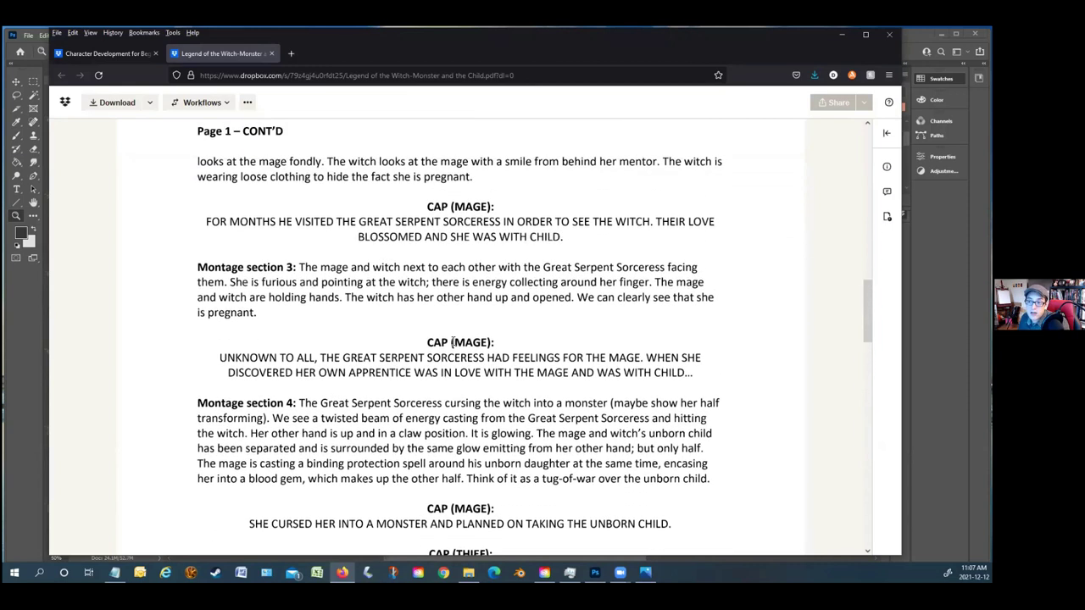
scroll(453, 342, "up", 1)
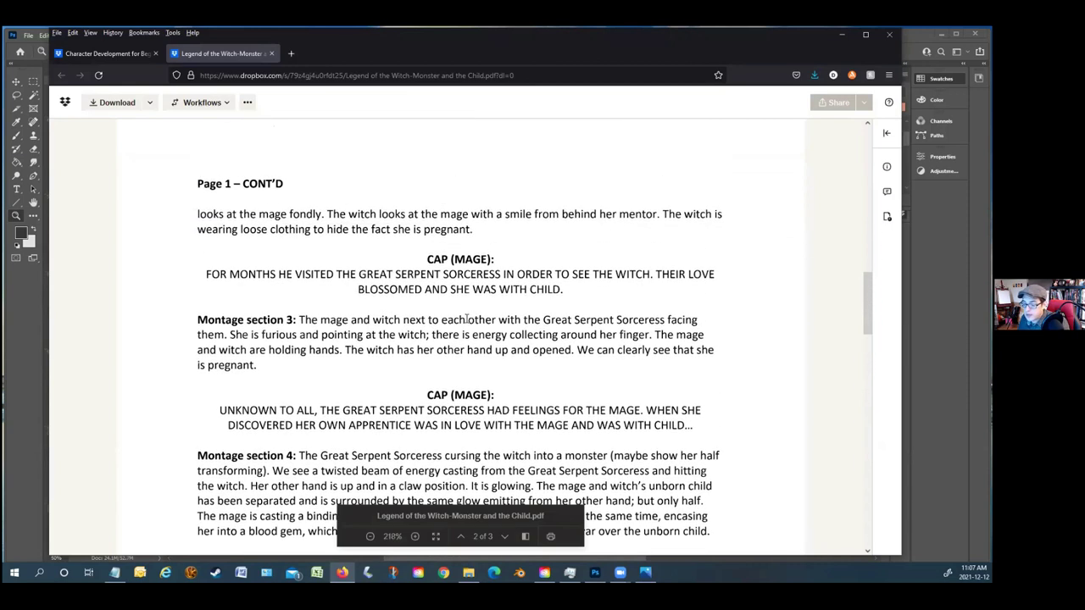
scroll(466, 320, "down", 1)
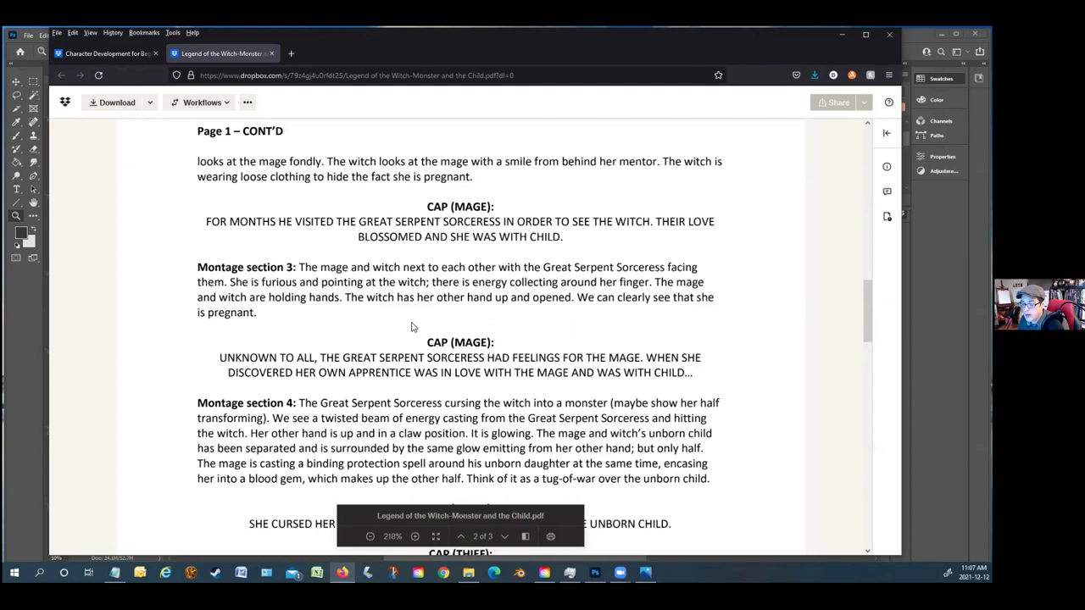
scroll(413, 327, "down", 1)
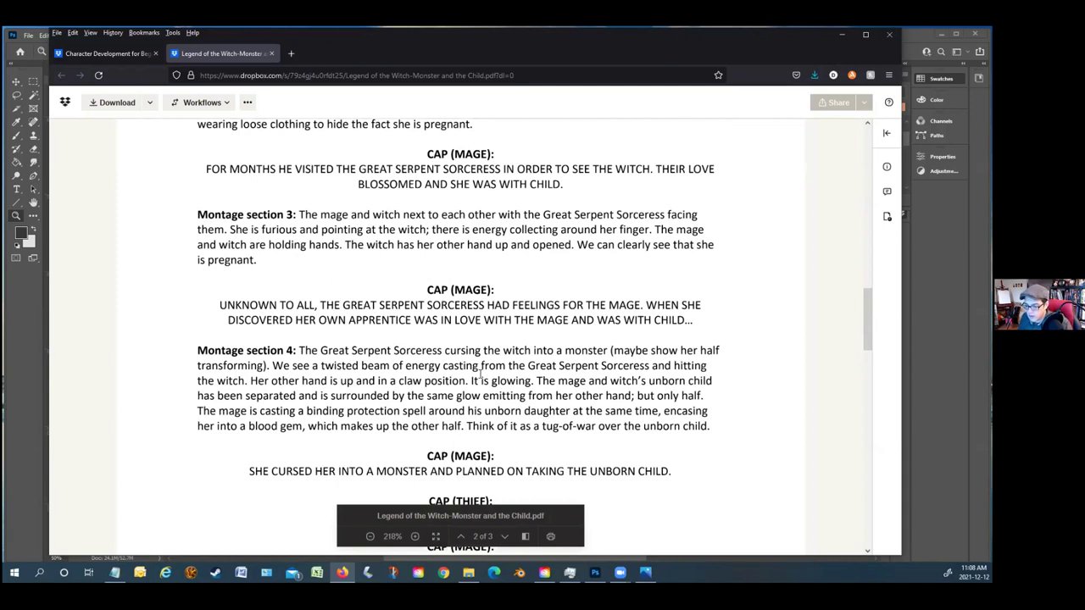
scroll(506, 381, "up", 2)
scroll(465, 376, "down", 1)
scroll(464, 375, "up", 10)
scroll(467, 359, "up", 3)
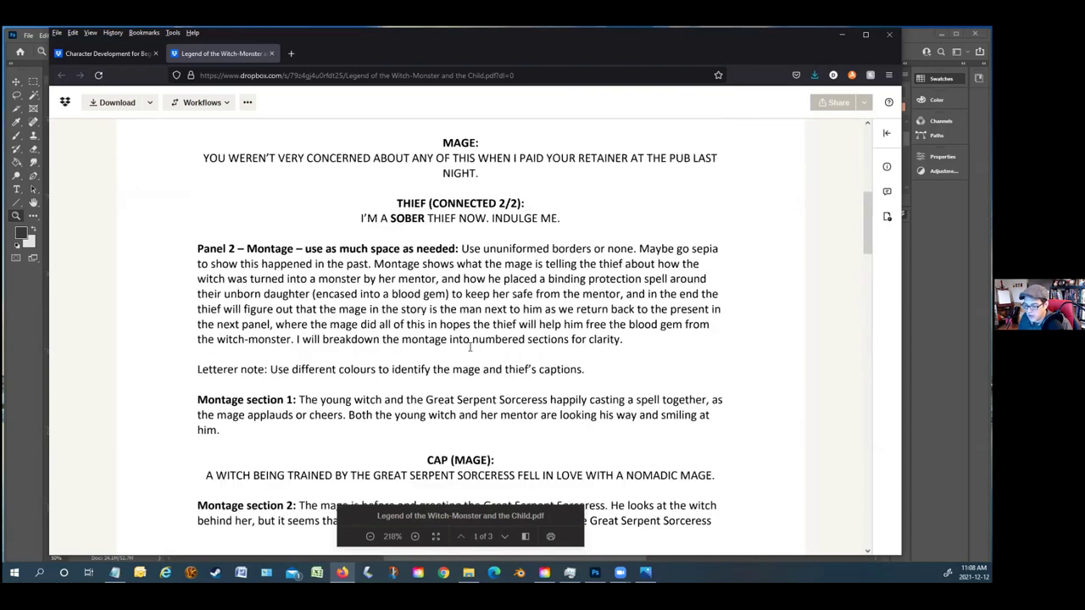
left_click(595, 572)
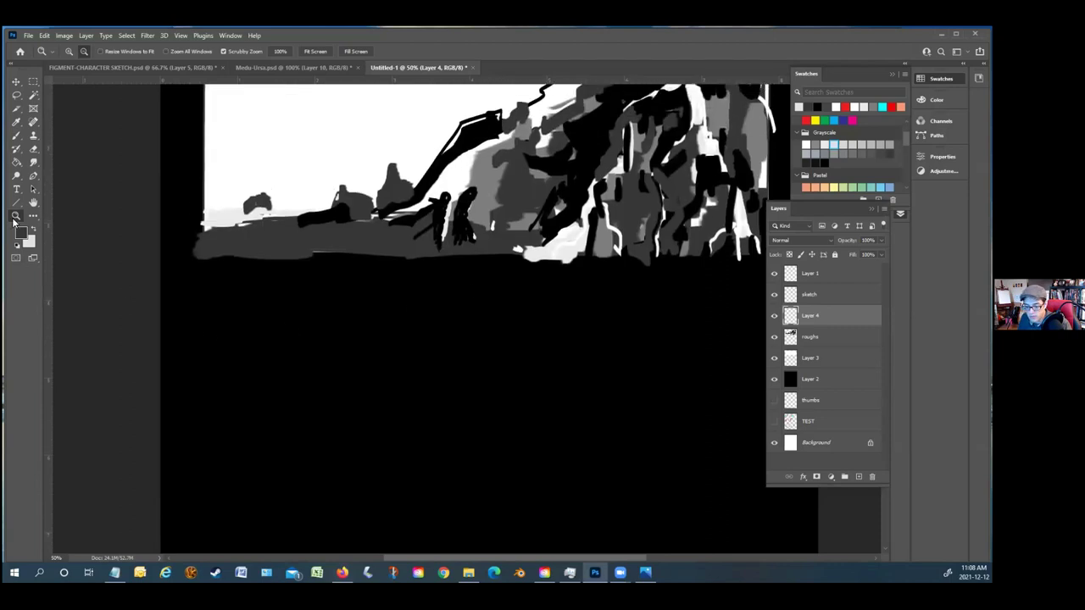
Zoom out to the whole page and brush a light blue vertical divider on Layer 4 below the cliff panel's left edge
left_click(16, 217)
left_click(557, 330)
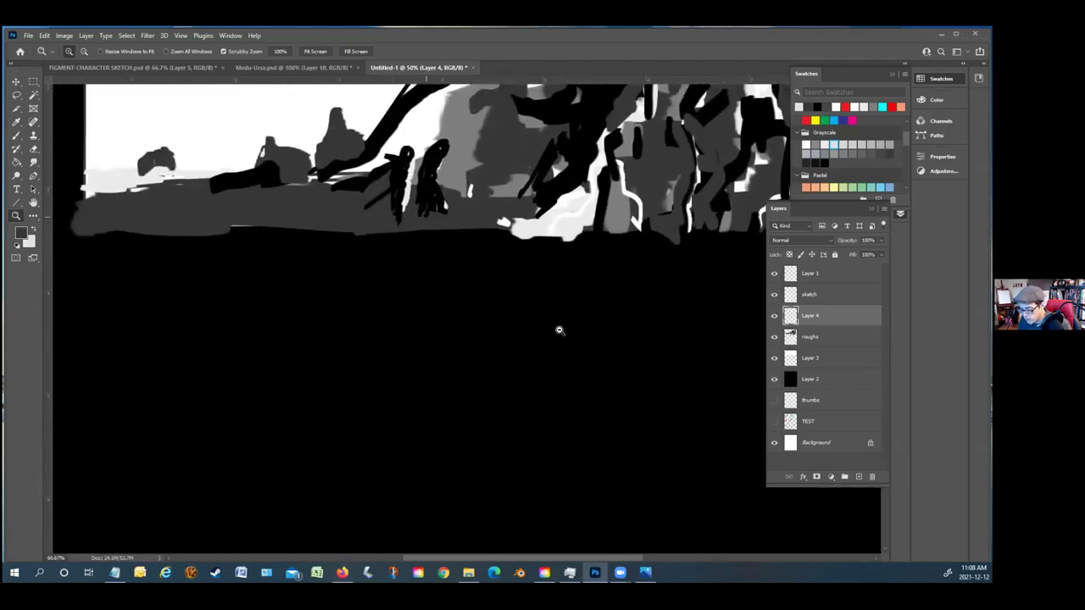
left_click(555, 329, "alt")
left_click(555, 329, "alt")
left_click(555, 329, "alt")
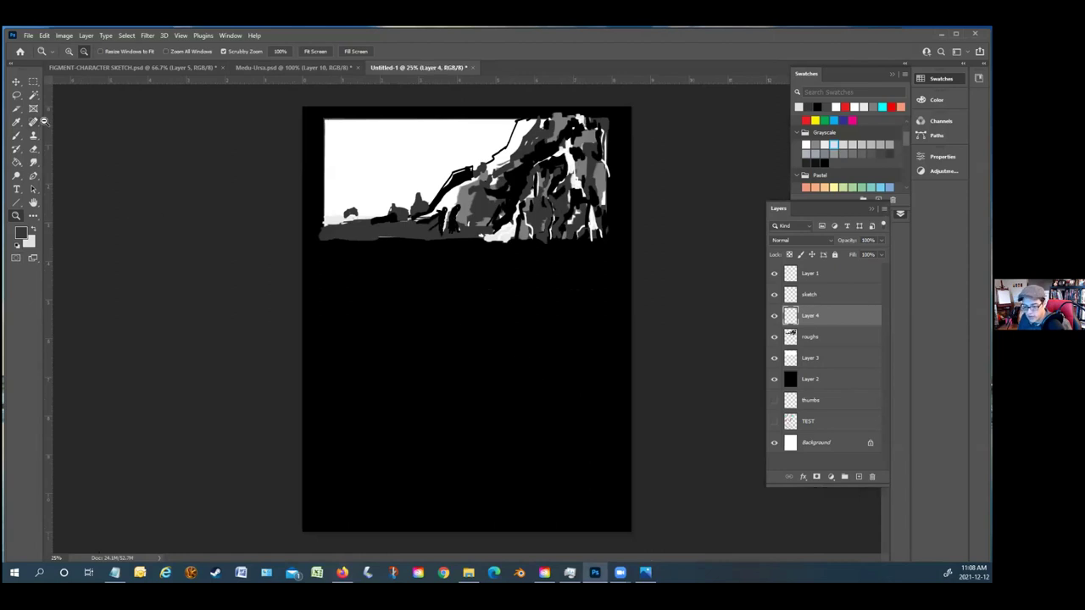
left_click(830, 398)
left_click(831, 320)
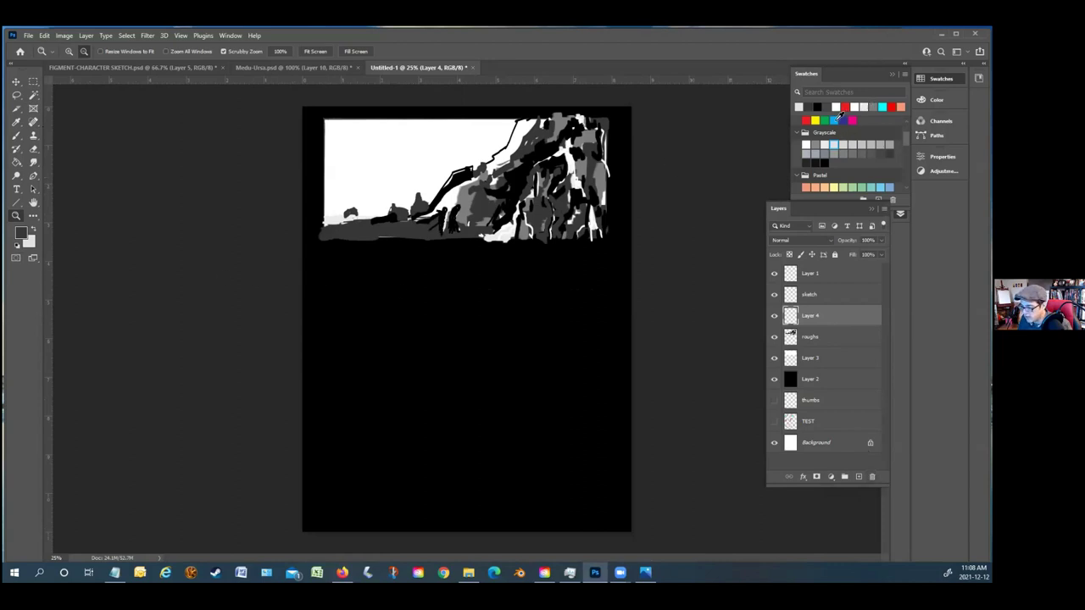
left_click(834, 122)
left_click(34, 228)
left_click(16, 136)
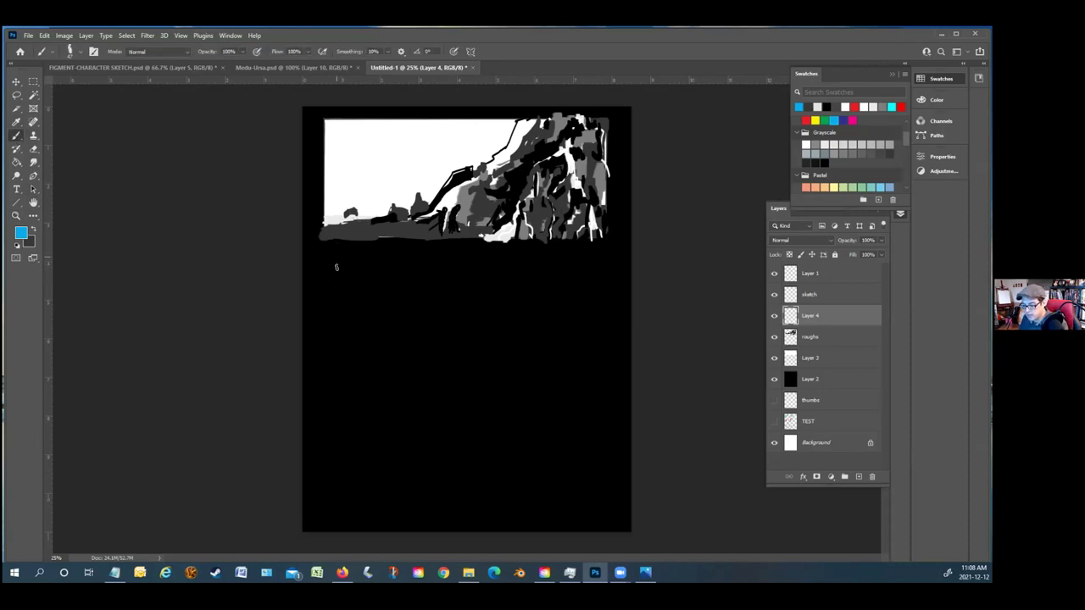
left_click_drag(326, 249, 335, 397)
left_click_drag(423, 254, 425, 415)
left_click_drag(497, 257, 503, 402)
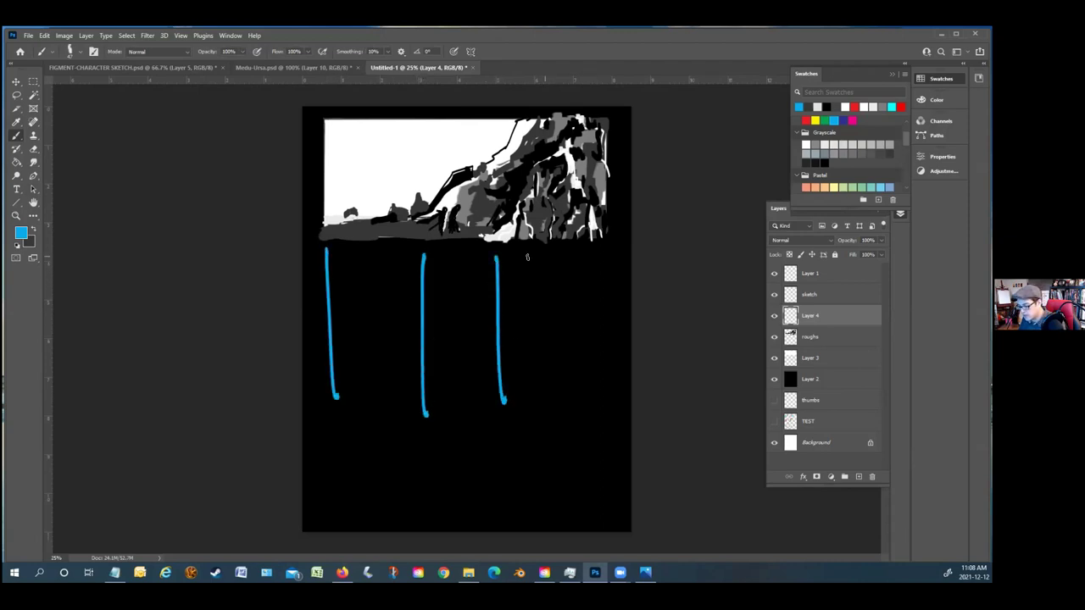
left_click_drag(563, 252, 575, 399)
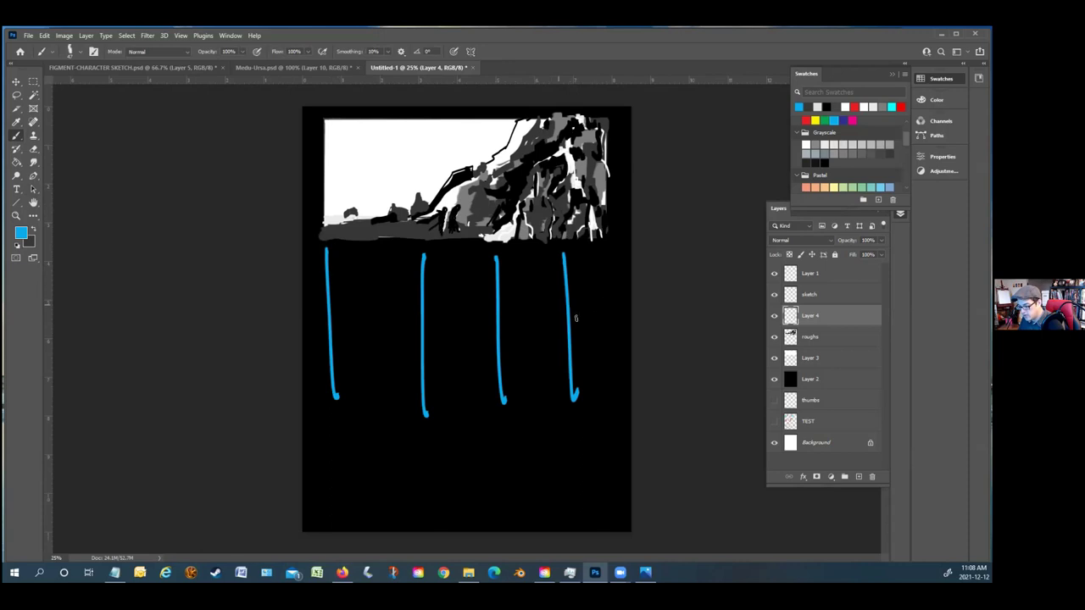
key("ctrl+z")
key("ctrl+z")
key("ctrl+z")
Brush three more blue vertical dividers across the middle of the page and outline a rectangular panel in the page's lower-right corner
left_click_drag(400, 276, 417, 395)
left_click_drag(497, 269, 502, 390)
mouse_move(563, 266)
left_mouse_down()
mouse_move(571, 385)
mouse_move(495, 403)
left_mouse_up()
mouse_move(617, 391)
left_mouse_down()
mouse_move(617, 510)
mouse_move(497, 512)
left_mouse_up()
mouse_move(468, 521)
left_mouse_down()
mouse_move(469, 399)
mouse_move(529, 400)
left_mouse_up()
mouse_move(469, 415)
left_mouse_down()
mouse_move(462, 462)
mouse_move(465, 384)
mouse_move(458, 409)
left_mouse_up()
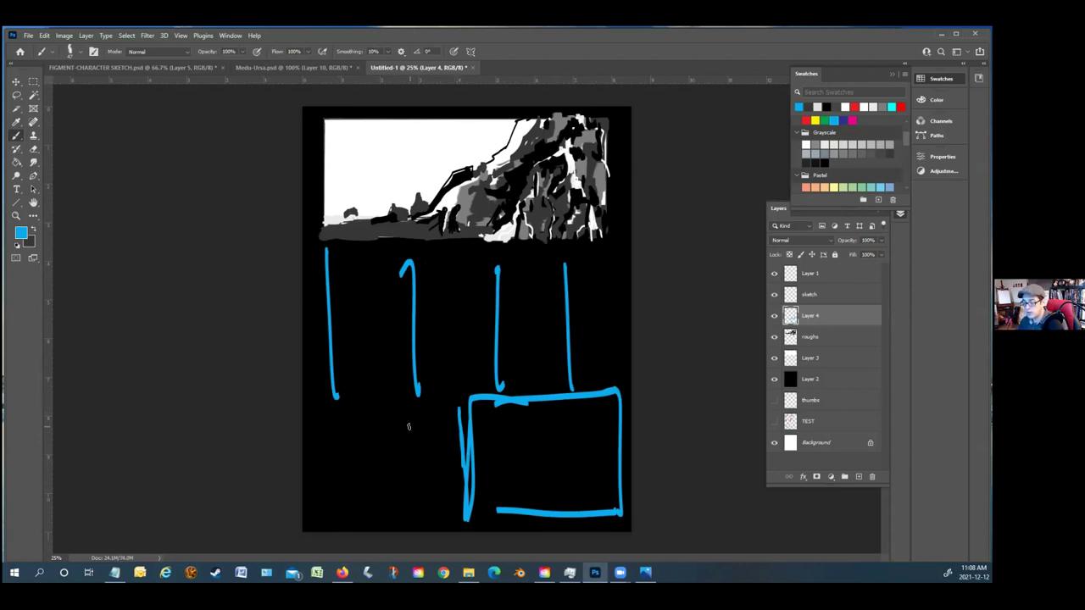
Sketch blue cliff arcs, vertical waterfall lines and two small standing figures inside the lower-right panel
left_click_drag(495, 499, 566, 417)
mouse_move(474, 479)
left_mouse_down()
mouse_move(522, 422)
mouse_move(612, 490)
left_mouse_up()
left_click_drag(564, 458, 565, 508)
left_click_drag(542, 476, 547, 509)
left_click_drag(586, 408, 590, 484)
left_click_drag(557, 400, 557, 481)
mouse_move(532, 403)
left_mouse_down()
mouse_move(533, 464)
mouse_move(517, 482)
left_mouse_up()
left_click_drag(508, 433, 507, 499)
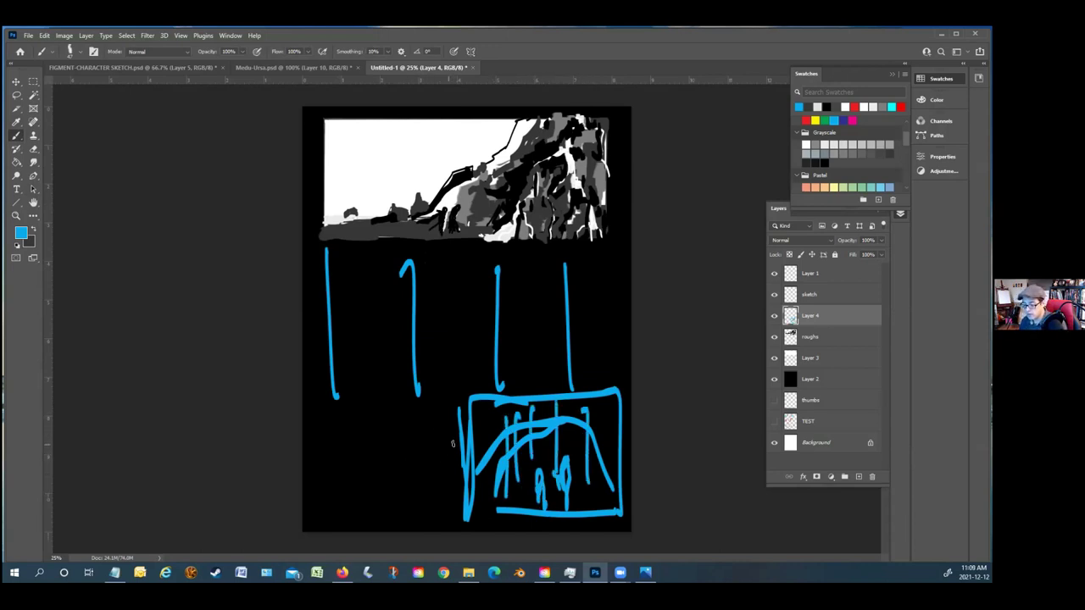
Outline a blue panel in the page's lower-left corner and sketch two figures with small marks above them
mouse_move(456, 405)
left_mouse_down()
mouse_move(458, 516)
mouse_move(343, 513)
mouse_move(347, 410)
mouse_move(462, 408)
left_mouse_up()
mouse_move(366, 457)
left_mouse_down()
mouse_move(354, 457)
mouse_move(376, 498)
mouse_move(359, 480)
mouse_move(365, 514)
mouse_move(347, 509)
mouse_move(346, 523)
left_mouse_up()
mouse_move(402, 458)
left_mouse_down()
mouse_move(405, 444)
mouse_move(413, 502)
left_mouse_up()
mouse_move(375, 443)
left_mouse_down()
mouse_move(366, 428)
mouse_move(395, 424)
left_mouse_up()
left_click_drag(432, 422, 442, 446)
left_click_drag(446, 396, 460, 395)
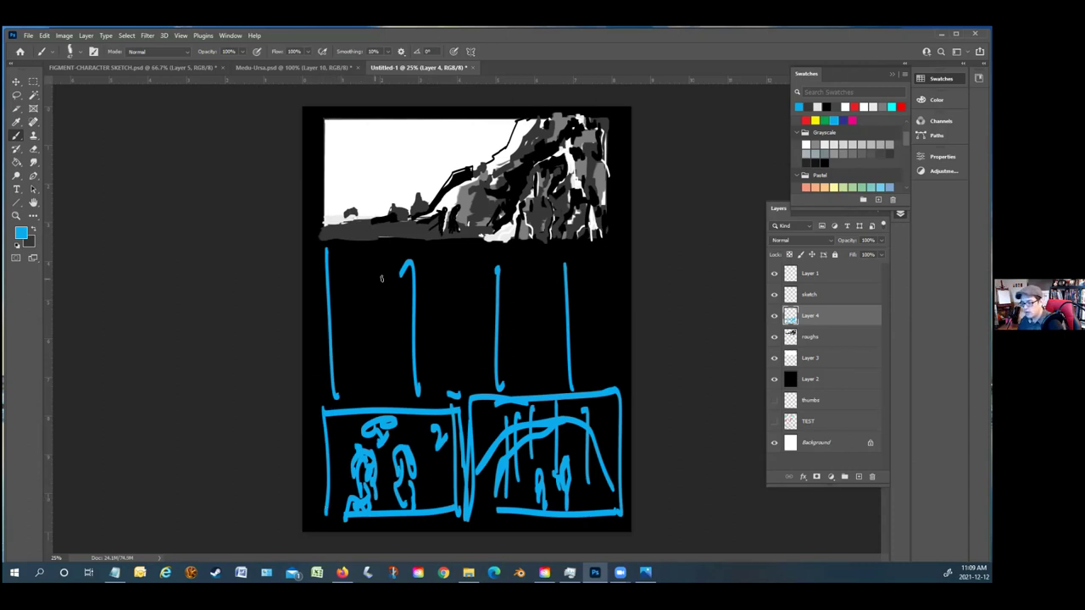
Add short blue marks at the tops of the middle dividers and a second line beside the leftmost one
left_click_drag(417, 245, 411, 266)
left_click(357, 270)
left_click_drag(318, 256, 324, 354)
left_click_drag(504, 257, 509, 276)
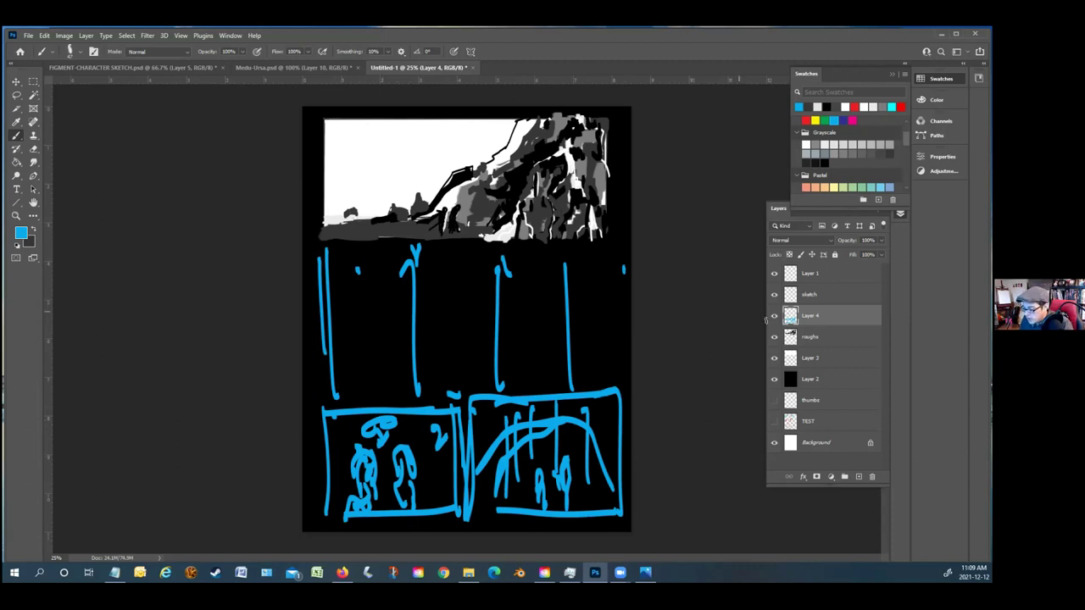
Hide the blue layout layer, add an empty layer above it, and set white as the foreground colour over black
left_click(774, 316)
left_click(857, 477)
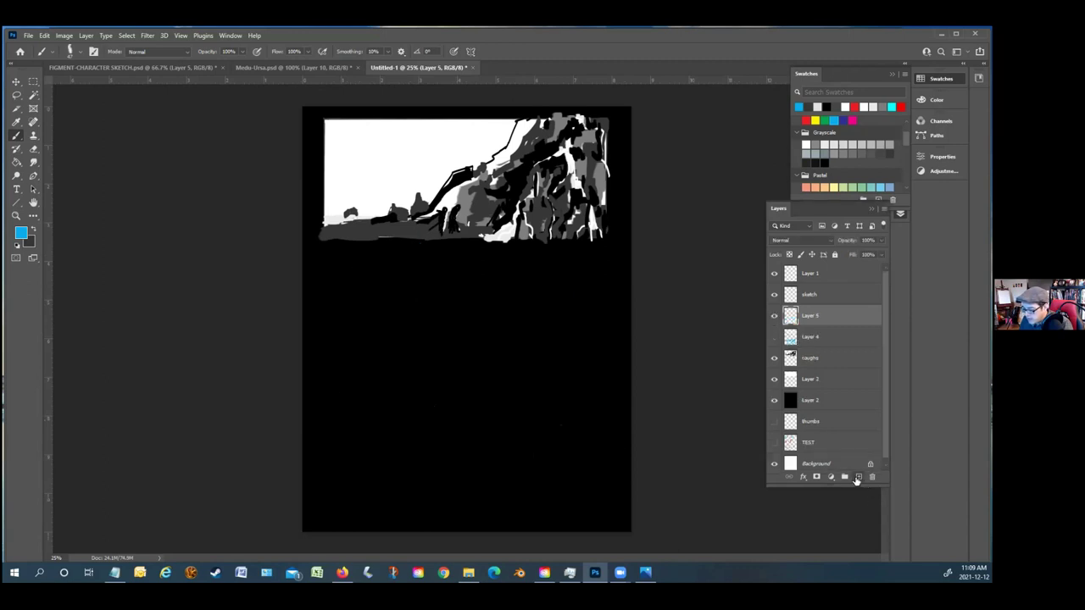
left_click(18, 245)
left_click(33, 231)
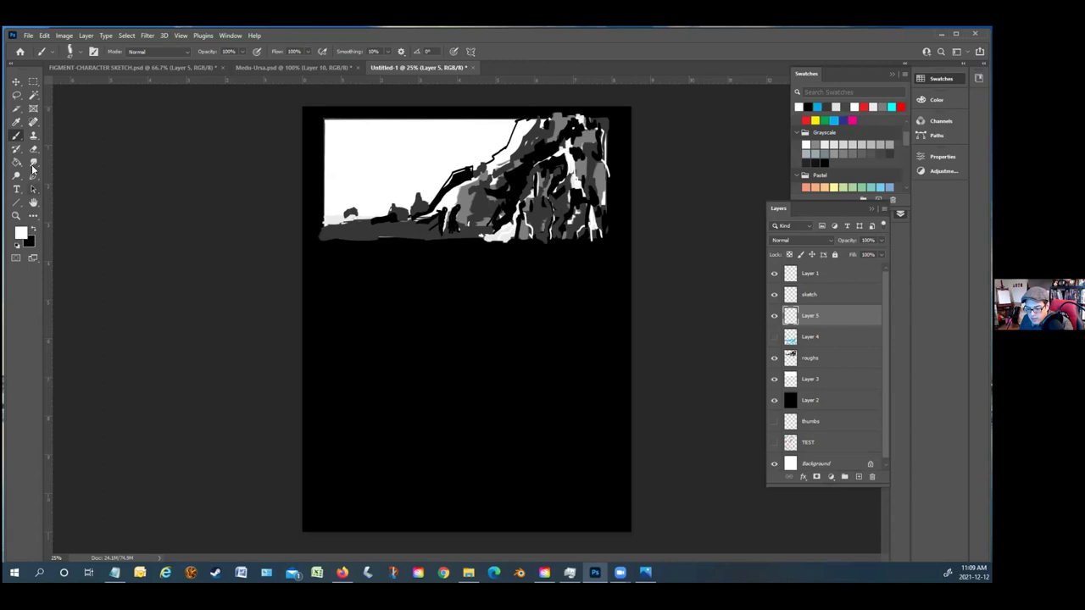
left_click(16, 217)
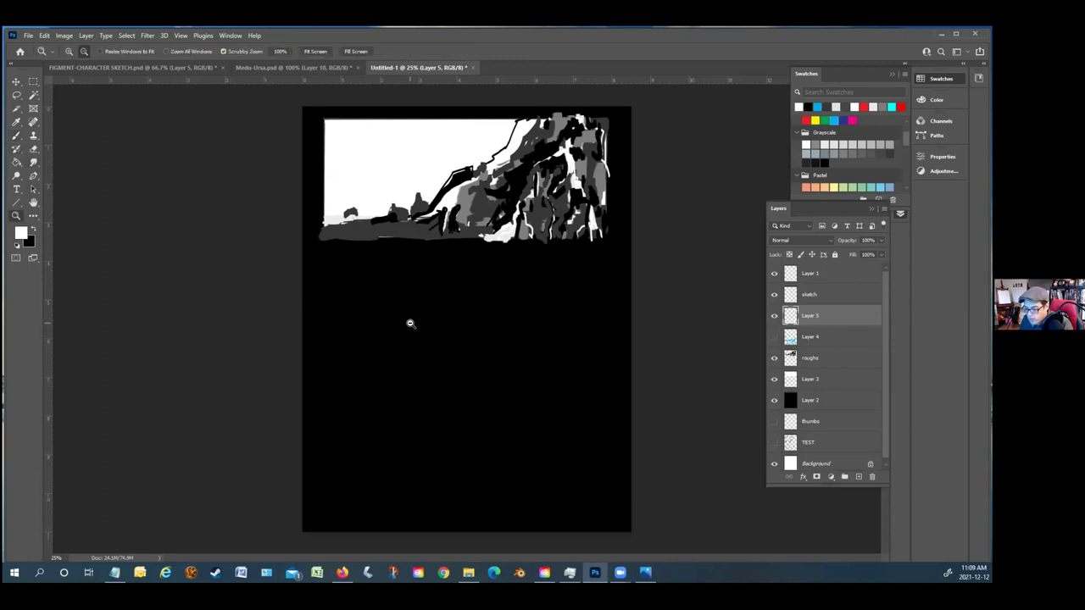
left_click_drag(401, 322, 368, 322)
scroll(234, 294, "down", 2)
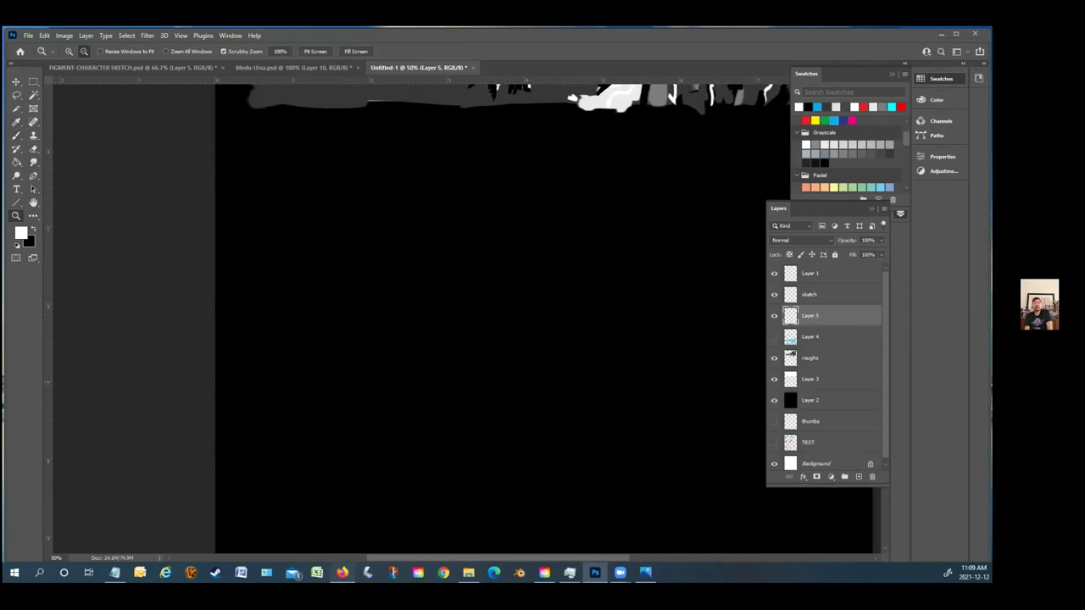
Read the Panel 2 montage description and Montage section 1 of the script in Firefox, and return to Photoshop
left_click(342, 573)
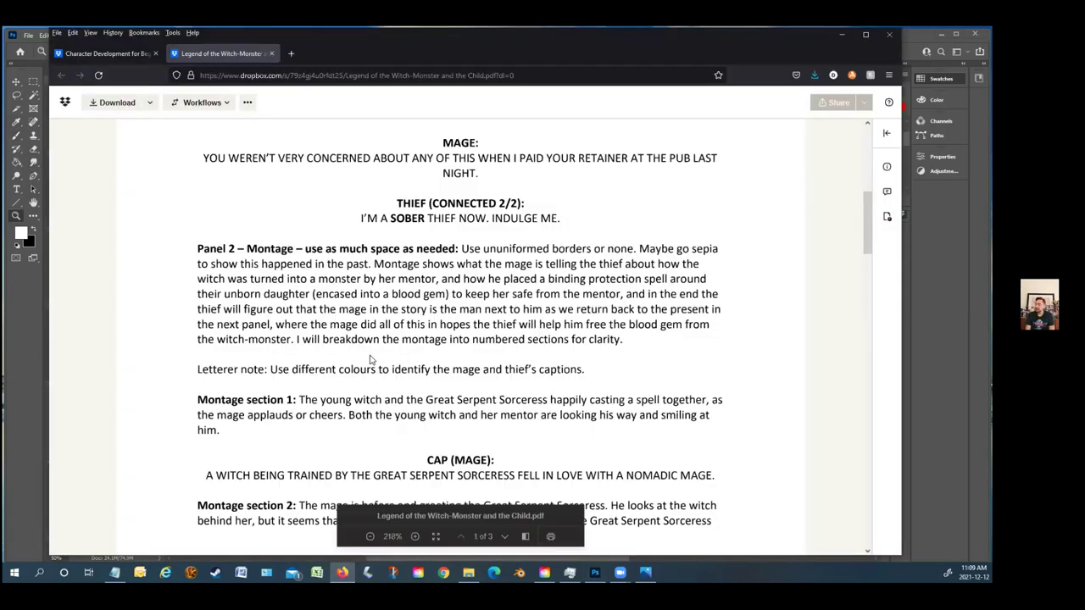
scroll(364, 373, "up", 4)
scroll(369, 355, "down", 5)
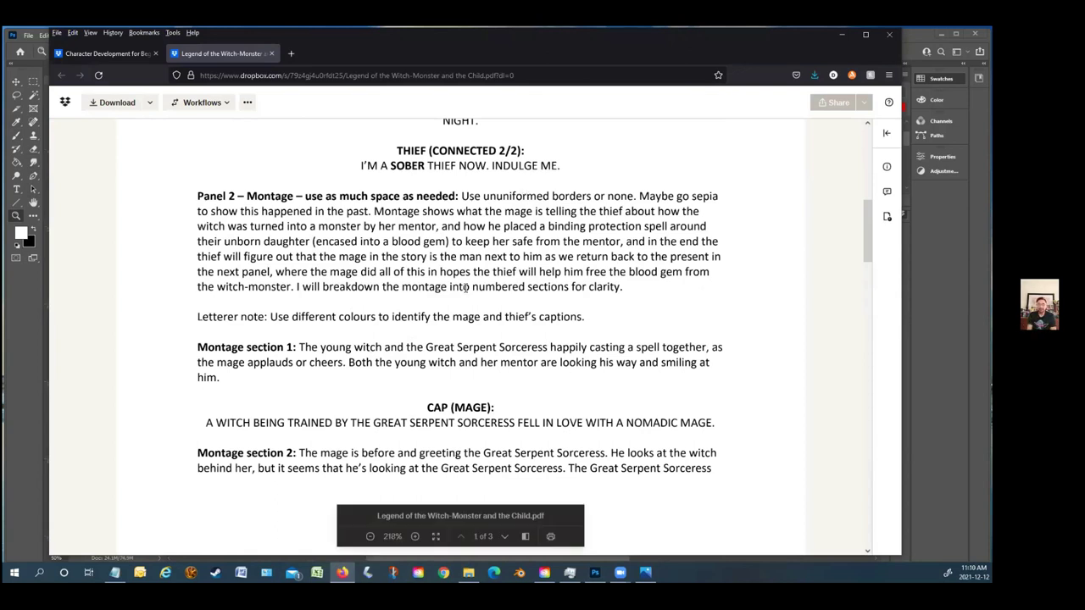
scroll(465, 290, "down", 1)
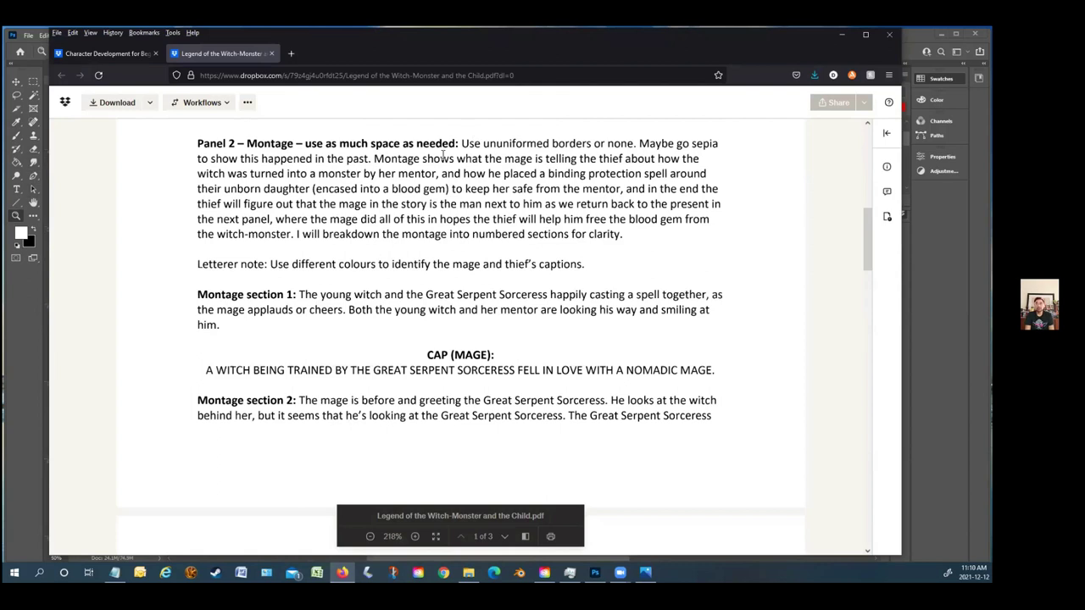
left_click_drag(375, 153, 625, 182)
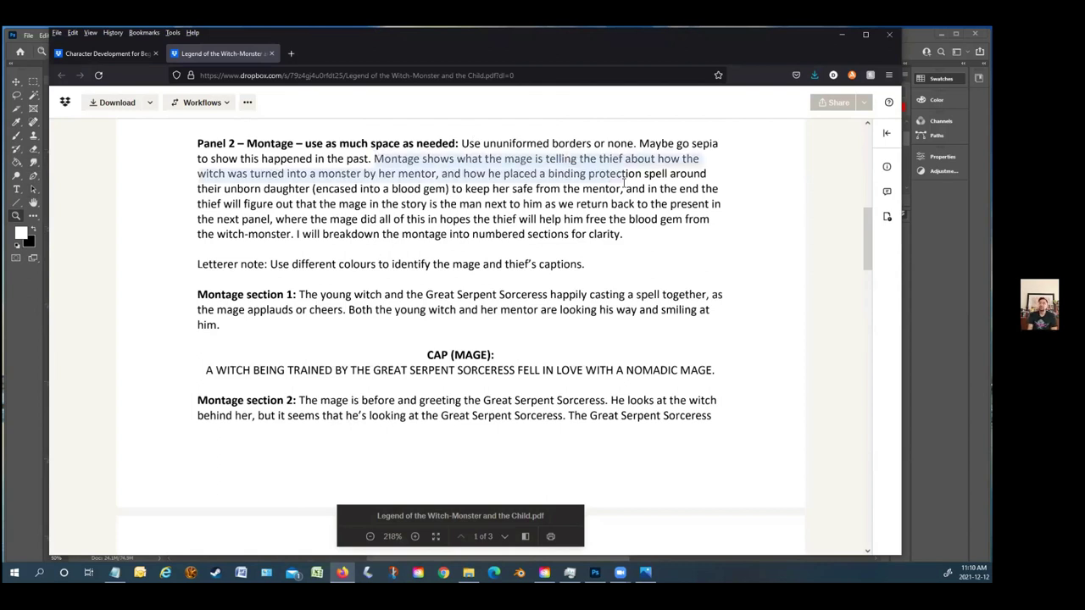
left_click(534, 207)
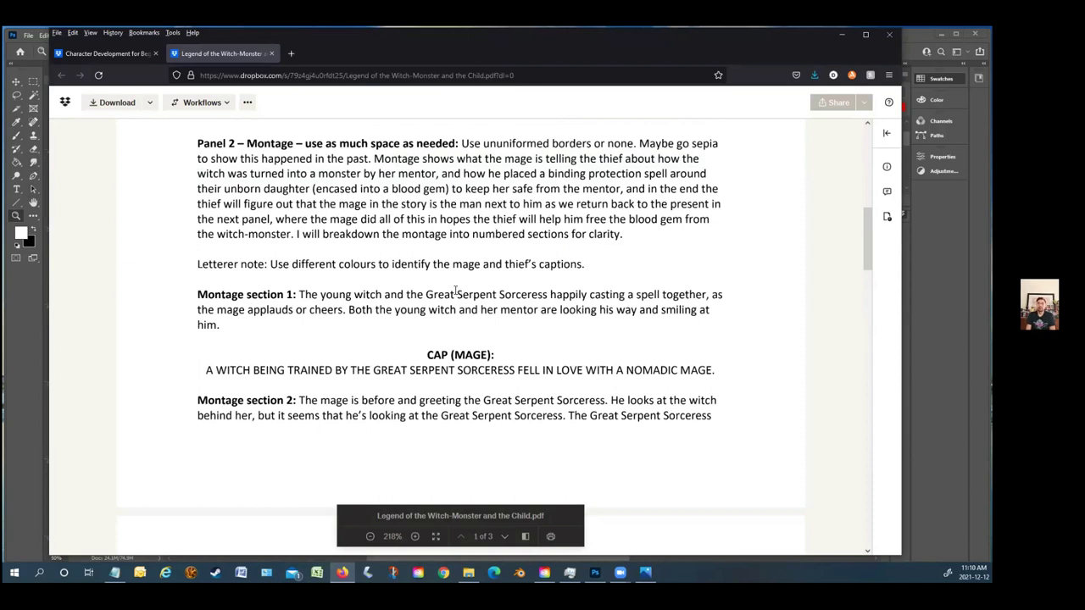
scroll(455, 290, "down", 1)
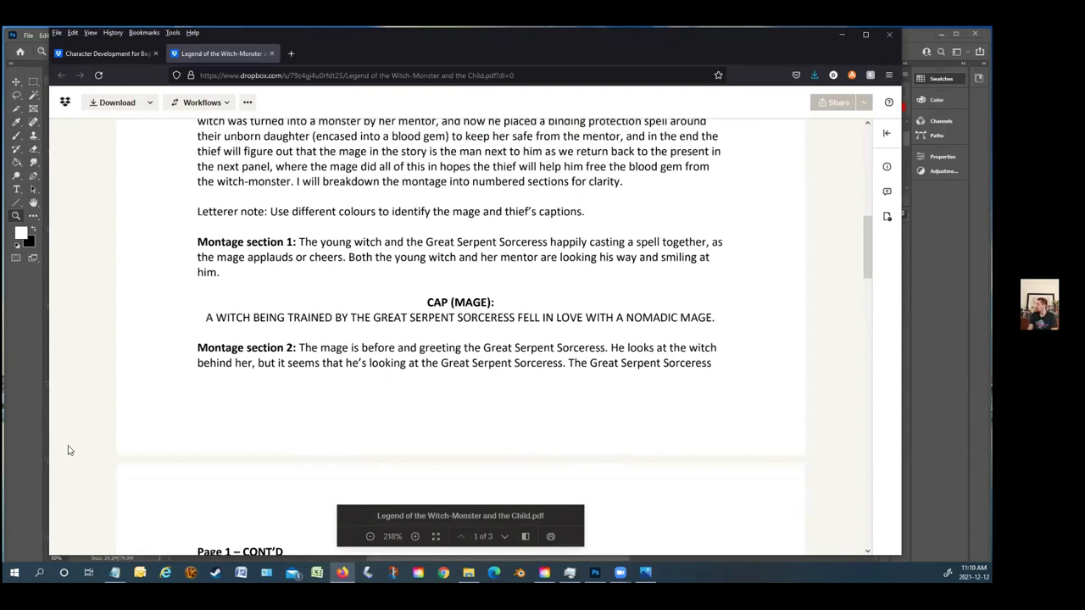
left_click(28, 487)
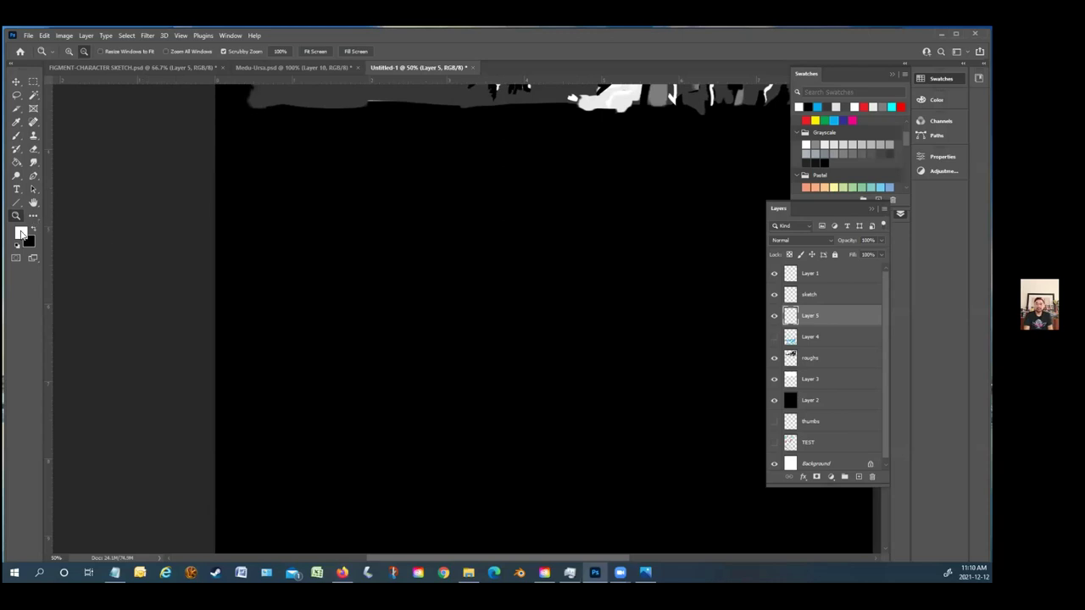
In Medo-Ursa.psd, hide the visible character sketch and add an empty layer above Layer 10
left_click(270, 67)
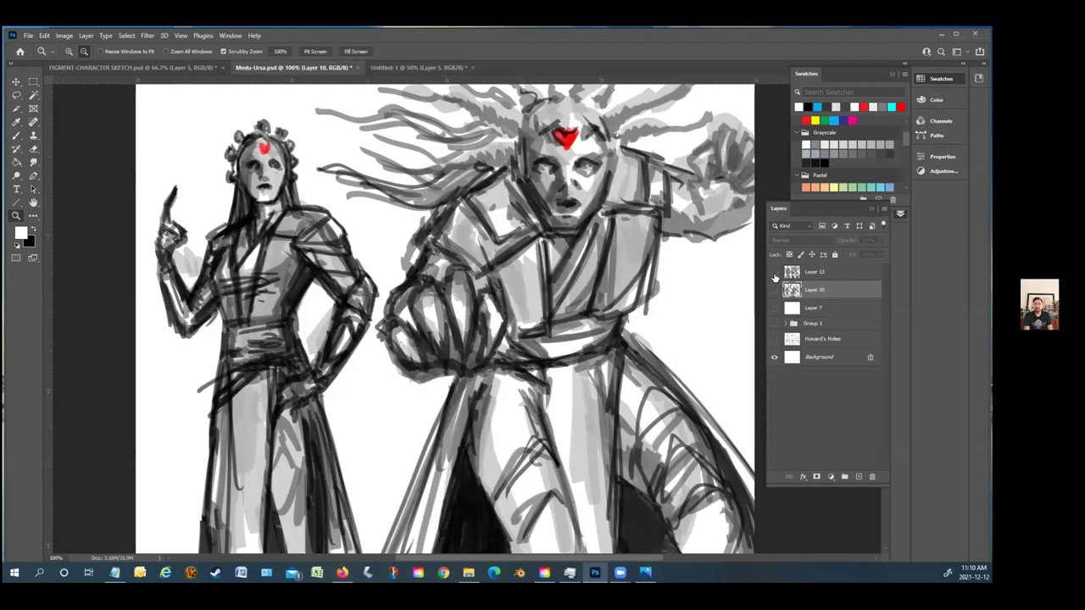
left_click(774, 277)
left_click(858, 476)
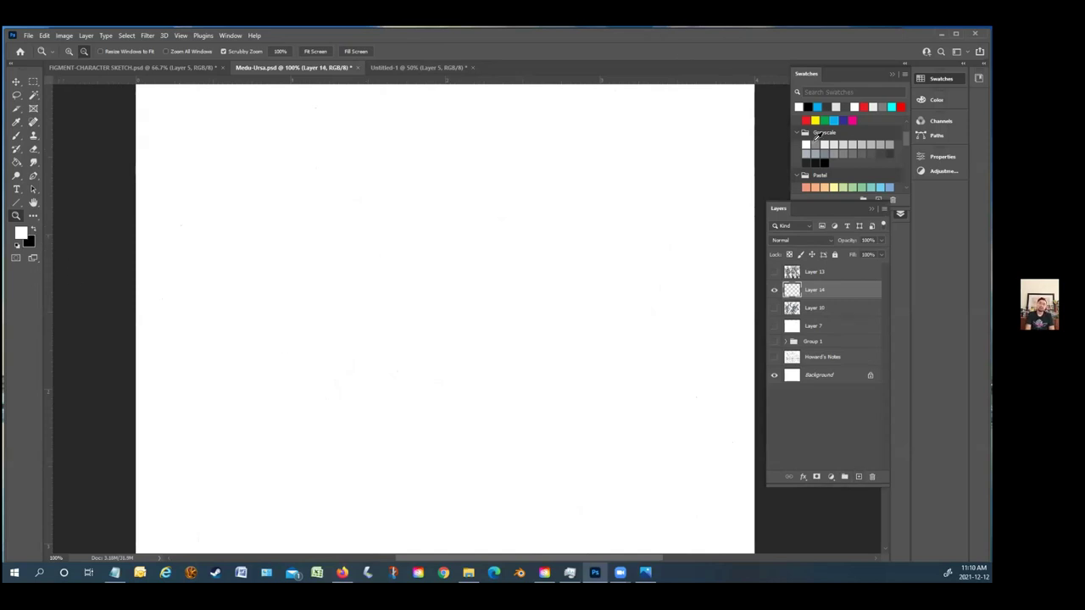
Set the foreground colour to dark grey and reduce the brush to a much smaller size
left_click(836, 106)
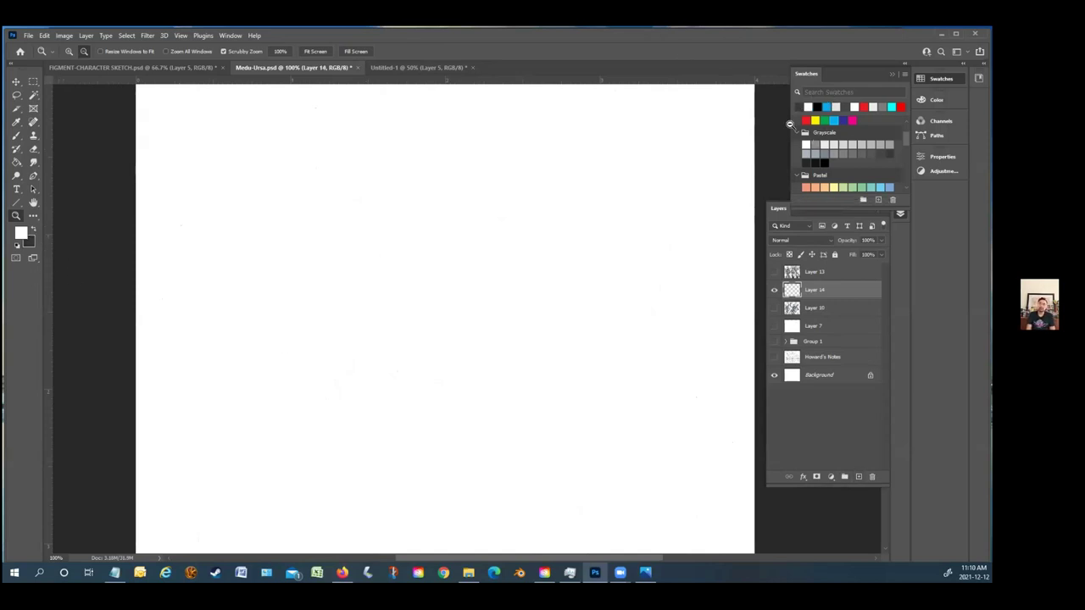
left_click(32, 232)
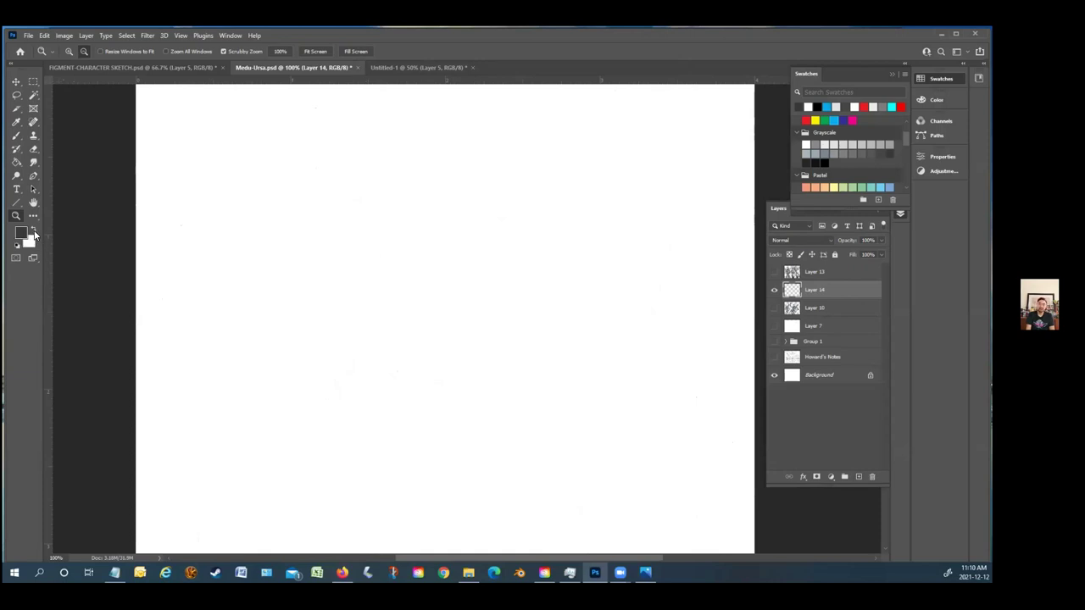
left_click(16, 136)
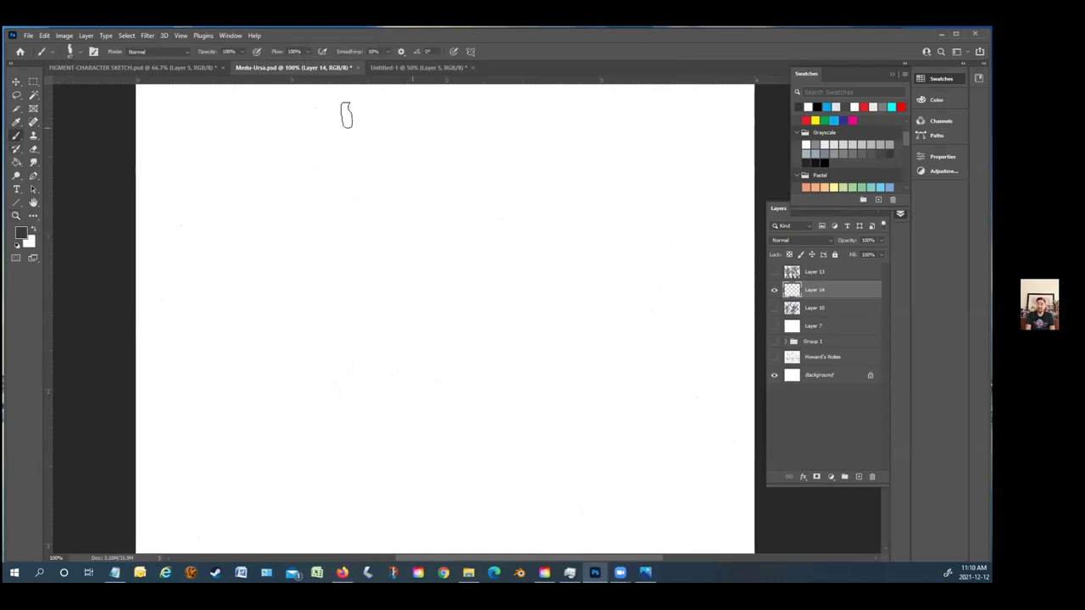
left_click(78, 56)
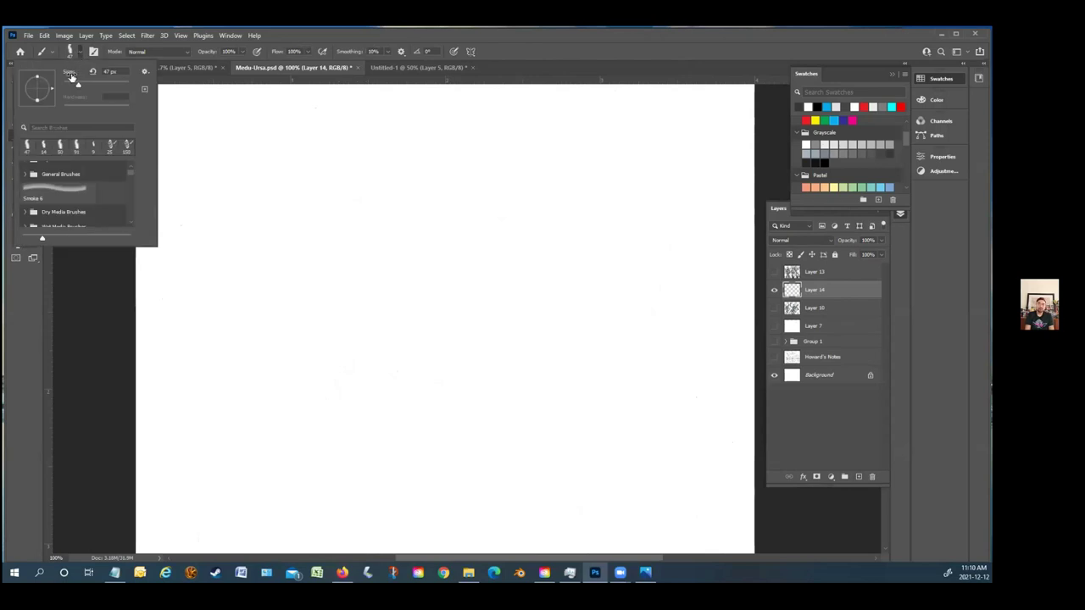
left_click(67, 84)
Brush the sorceress's facial features and long straight hair strands framing the face in the upper middle of the canvas
left_click(452, 217)
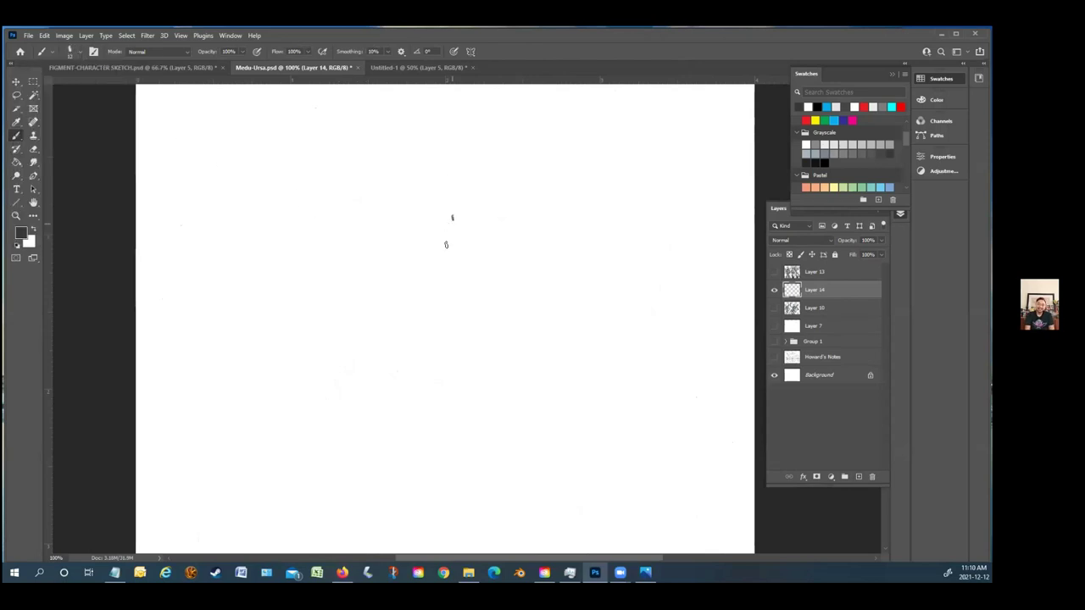
mouse_move(434, 215)
left_mouse_down()
mouse_move(420, 211)
mouse_move(466, 204)
left_mouse_up()
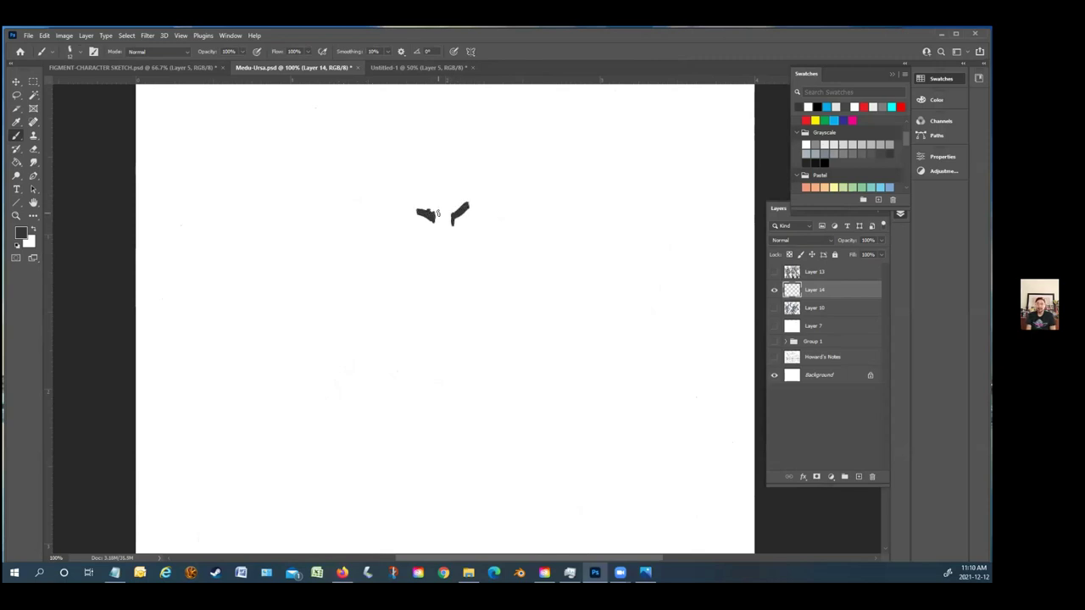
mouse_move(440, 243)
left_mouse_down()
mouse_move(432, 246)
mouse_move(428, 206)
mouse_move(415, 196)
mouse_move(419, 227)
mouse_move(410, 217)
mouse_move(428, 254)
mouse_move(449, 264)
mouse_move(469, 236)
mouse_move(471, 174)
mouse_move(473, 354)
left_mouse_up()
mouse_move(472, 179)
left_mouse_down()
mouse_move(449, 159)
mouse_move(420, 178)
mouse_move(407, 217)
mouse_move(405, 372)
left_mouse_up()
left_click_drag(410, 227, 416, 361)
mouse_move(415, 266)
left_mouse_down()
mouse_move(418, 379)
mouse_move(416, 282)
left_mouse_up()
left_click_drag(416, 227, 421, 296)
mouse_move(419, 159)
left_mouse_down()
mouse_move(407, 181)
mouse_move(433, 142)
mouse_move(448, 134)
mouse_move(468, 145)
mouse_move(490, 323)
left_mouse_up()
left_click_drag(483, 233, 501, 405)
Brush a broad hood-like mass of hair around the head, with curled shoulder shapes beneath it
scroll(498, 403, "down", 2)
mouse_move(432, 203)
left_mouse_down()
mouse_move(441, 244)
mouse_move(430, 200)
mouse_move(395, 244)
mouse_move(396, 326)
left_mouse_up()
mouse_move(490, 147)
left_mouse_down()
mouse_move(535, 183)
mouse_move(494, 216)
mouse_move(505, 200)
mouse_move(499, 127)
mouse_move(544, 182)
mouse_move(493, 151)
mouse_move(489, 212)
left_mouse_up()
mouse_move(416, 130)
left_mouse_down()
mouse_move(369, 203)
mouse_move(390, 195)
mouse_move(354, 176)
mouse_move(395, 187)
mouse_move(380, 149)
left_mouse_up()
mouse_move(488, 100)
left_mouse_down()
mouse_move(540, 196)
mouse_move(502, 223)
left_mouse_up()
mouse_move(392, 214)
left_mouse_down()
mouse_move(368, 268)
mouse_move(381, 246)
left_mouse_up()
mouse_move(529, 222)
left_mouse_down()
mouse_move(548, 255)
mouse_move(510, 273)
left_mouse_up()
mouse_move(378, 210)
left_mouse_down()
mouse_move(388, 215)
mouse_move(363, 192)
mouse_move(407, 110)
left_mouse_up()
scroll(398, 118, "down", 1)
scroll(399, 118, "up", 2)
left_click_drag(388, 149, 424, 108)
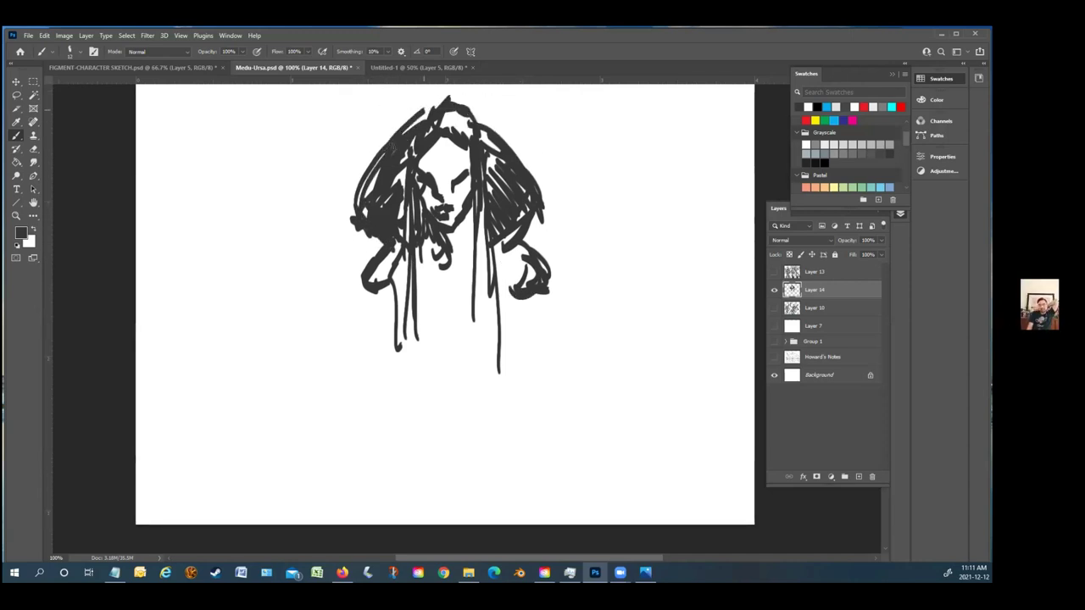
Brush the upper arm lines below both shoulders and thicken the outer contours of the hood-like hair
left_click_drag(382, 290, 373, 381)
mouse_move(539, 298)
left_mouse_down()
mouse_move(547, 351)
mouse_move(571, 383)
left_mouse_up()
left_click_drag(380, 172, 348, 217)
left_click_drag(380, 227, 373, 241)
left_click_drag(394, 135, 356, 207)
left_click_drag(485, 124, 541, 203)
left_click_drag(524, 248, 500, 263)
left_click_drag(536, 151, 534, 234)
left_click_drag(520, 227, 490, 277)
left_click_drag(382, 231, 366, 251)
left_click_drag(383, 252, 393, 266)
Brush the long side contours of the sorceress's torso and robe down toward the canvas's lower edge
left_click_drag(515, 324, 487, 465)
left_click_drag(412, 392, 388, 489)
left_click_drag(417, 356, 413, 465)
left_click_drag(484, 290, 458, 521)
Brush horizontal serpent-belly bands across the front of the torso from the neck to the lower body
left_click(463, 345)
left_click_drag(416, 356, 475, 353)
left_click_drag(429, 394, 492, 391)
left_click_drag(417, 417, 485, 416)
left_click_drag(415, 439, 473, 436)
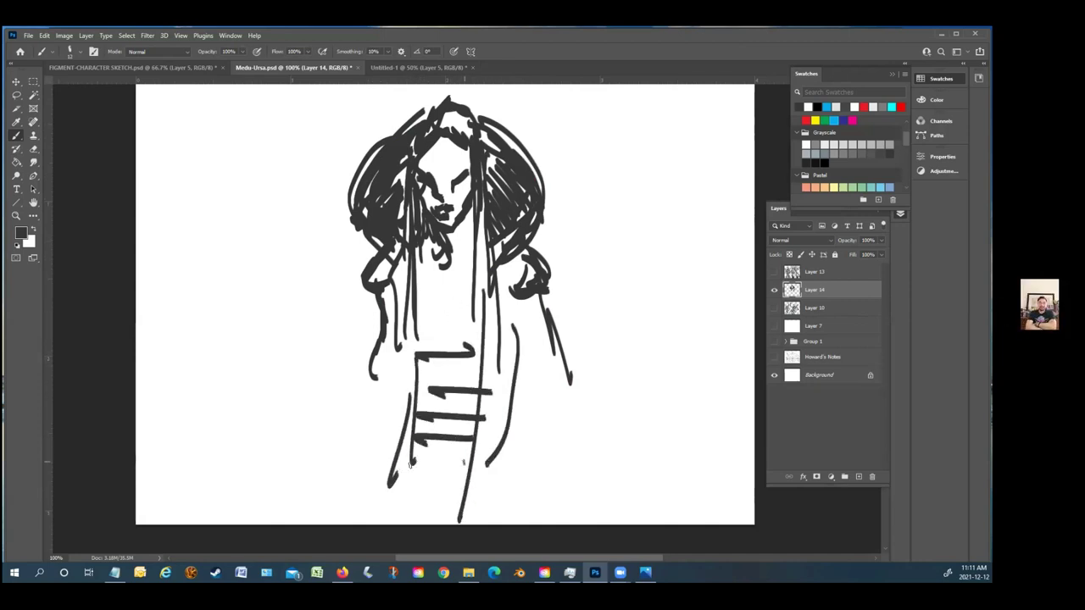
left_click_drag(411, 465, 465, 461)
left_click_drag(457, 490, 410, 506)
left_click_drag(416, 334, 476, 334)
mouse_move(414, 326)
left_mouse_down()
mouse_move(468, 324)
mouse_move(472, 312)
left_mouse_up()
mouse_move(418, 299)
left_mouse_down()
mouse_move(464, 292)
mouse_move(458, 281)
left_mouse_up()
left_click_drag(408, 275, 449, 270)
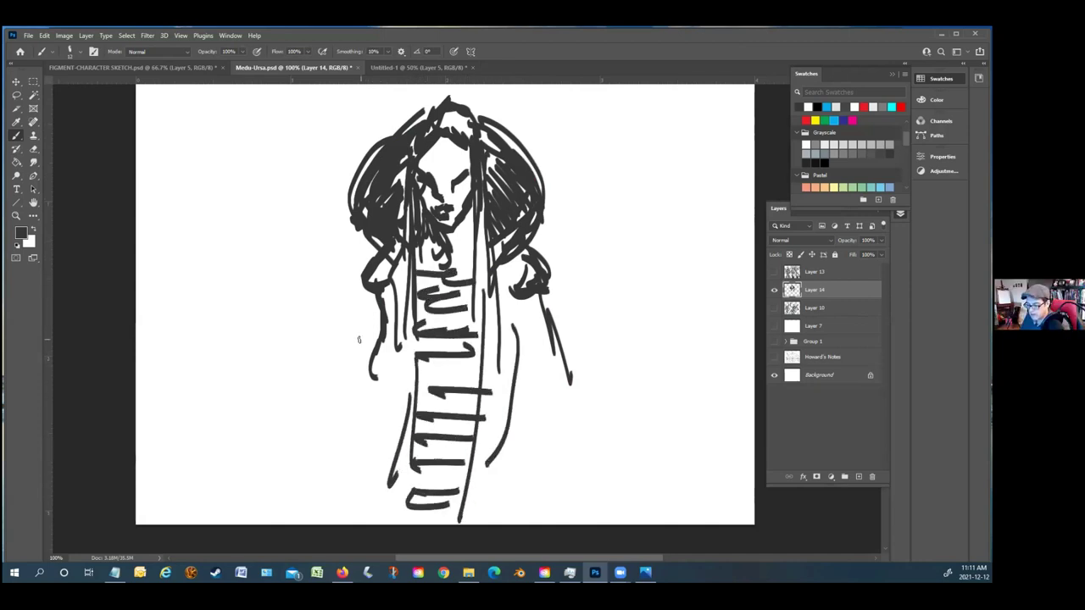
Brush both arms and the robe's side fold, and darken the brow and hairline strokes on the face
left_click_drag(369, 325, 357, 441)
left_click_drag(374, 373, 364, 428)
mouse_move(469, 167)
left_mouse_down()
mouse_move(447, 181)
mouse_move(449, 195)
left_mouse_up()
left_click_drag(443, 141, 471, 160)
left_click_drag(490, 250, 560, 396)
left_click_drag(521, 334, 587, 447)
left_click_drag(562, 409, 570, 476)
left_click_drag(583, 422, 573, 492)
left_click_drag(518, 342, 506, 500)
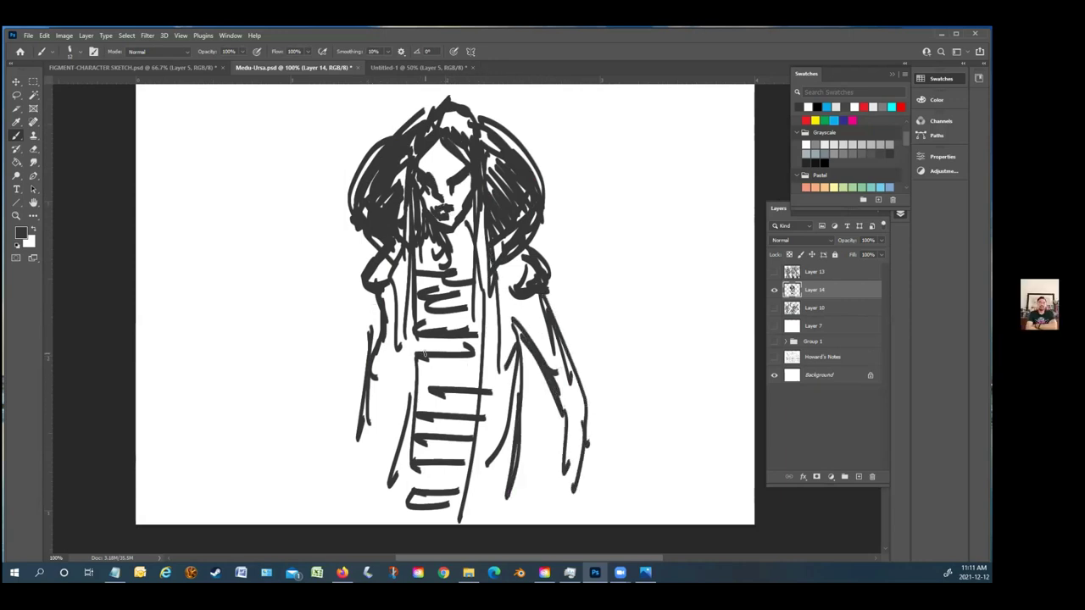
Brush finishing strokes on the torso and the crown of the hair, and return to the Untitled-1 page
left_click_drag(425, 345, 426, 358)
mouse_move(451, 100)
left_mouse_down()
mouse_move(502, 134)
mouse_move(404, 134)
left_mouse_up()
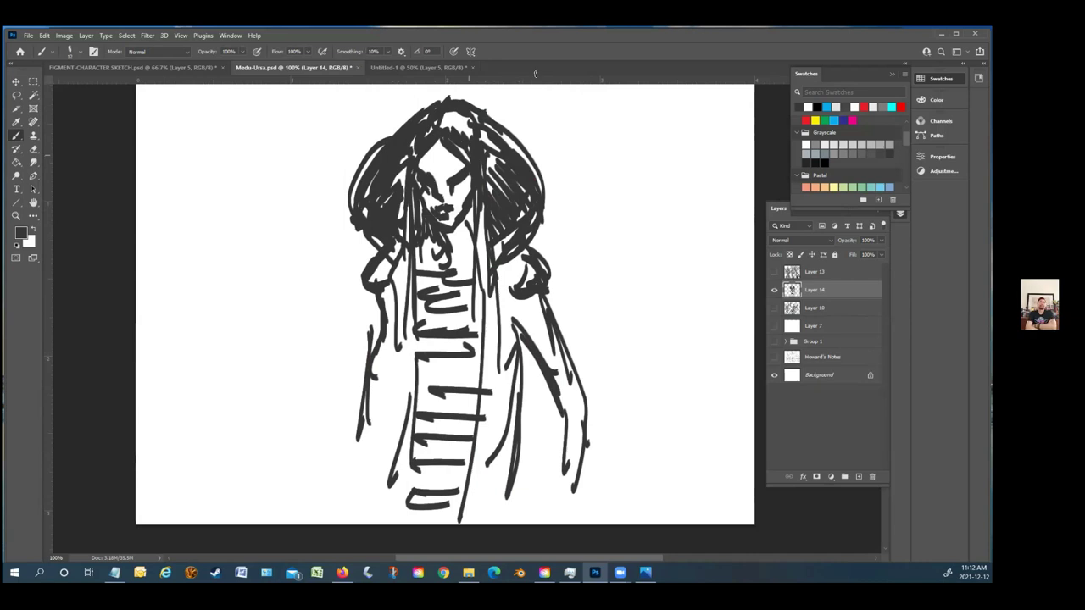
left_click(393, 67)
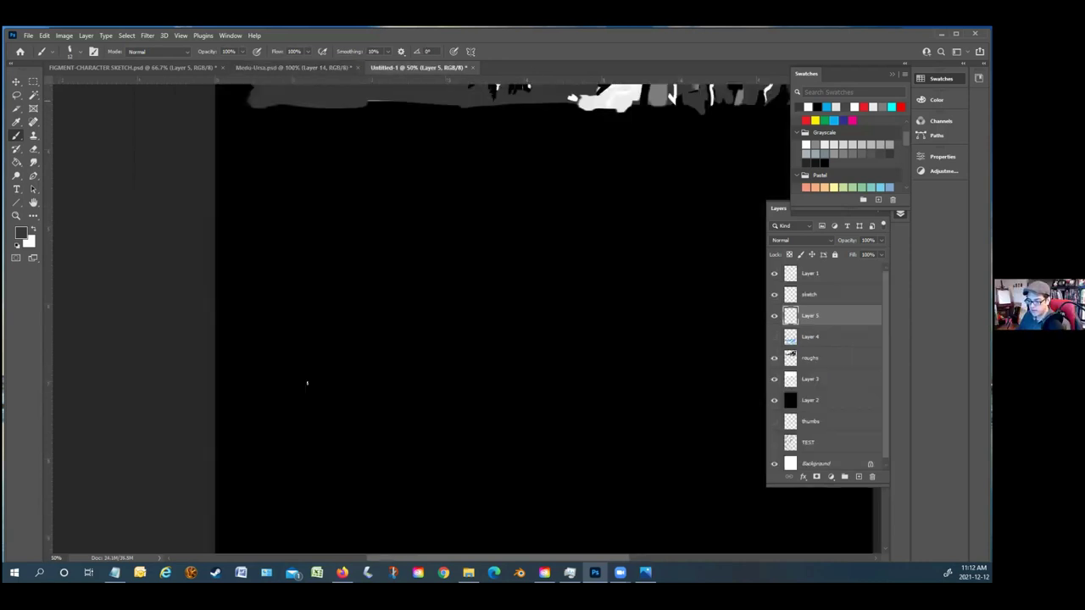
Undo the white test stroke and set the brush's foreground colour to a mid gray from the Grayscale swatches
left_click(33, 232)
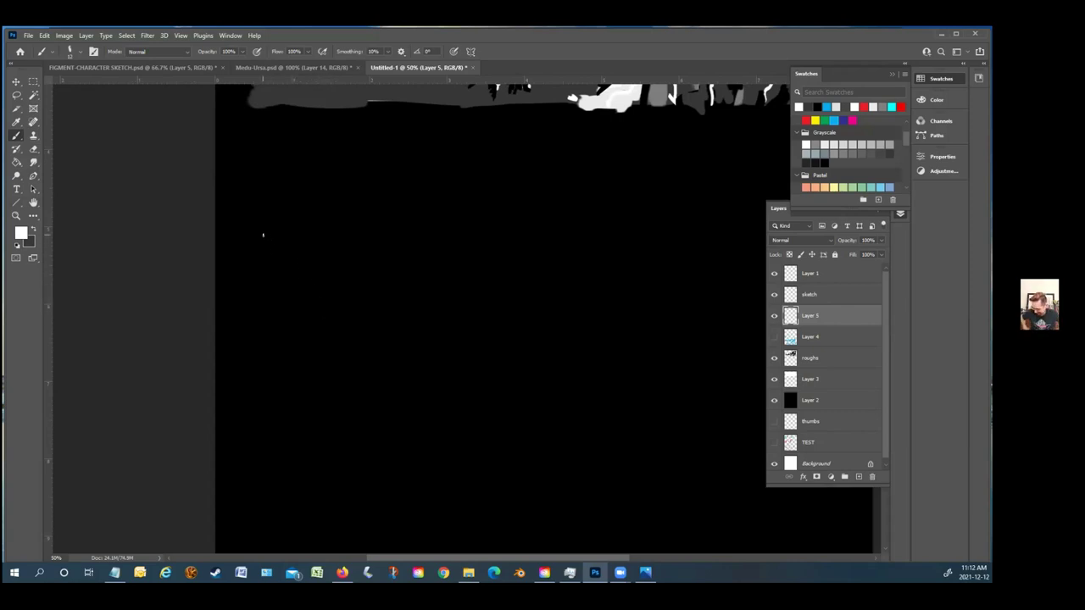
left_click_drag(255, 239, 264, 235)
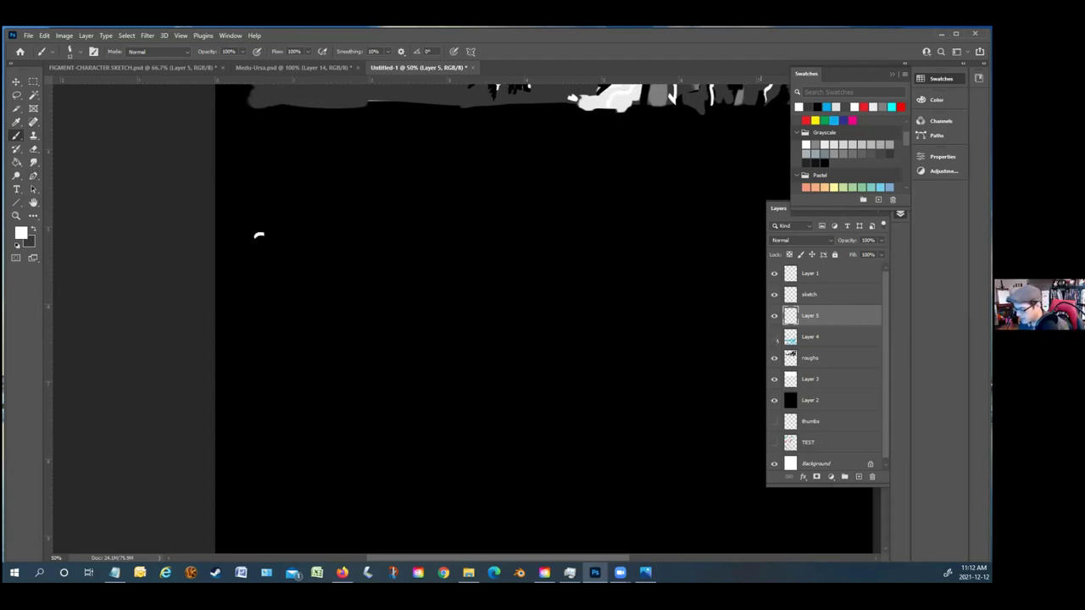
left_click(33, 81)
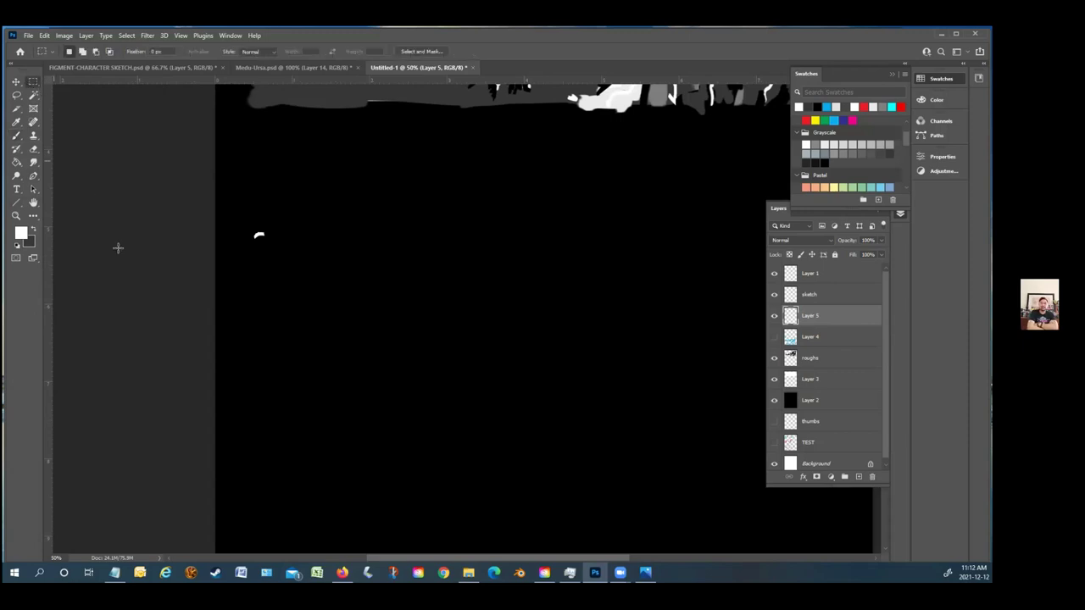
left_click(17, 136)
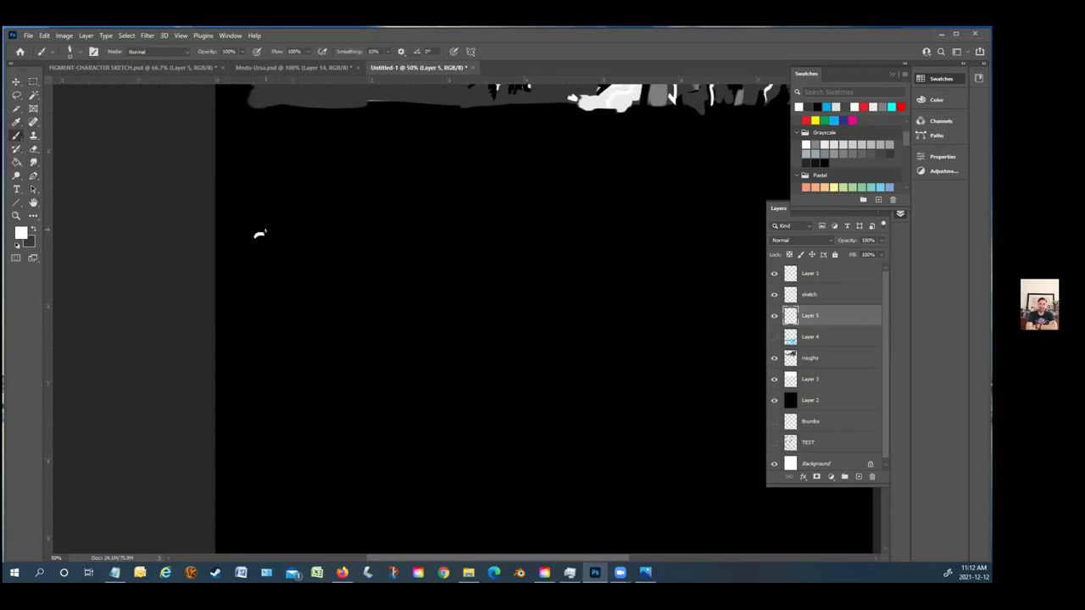
key("ctrl+z")
left_click(837, 150)
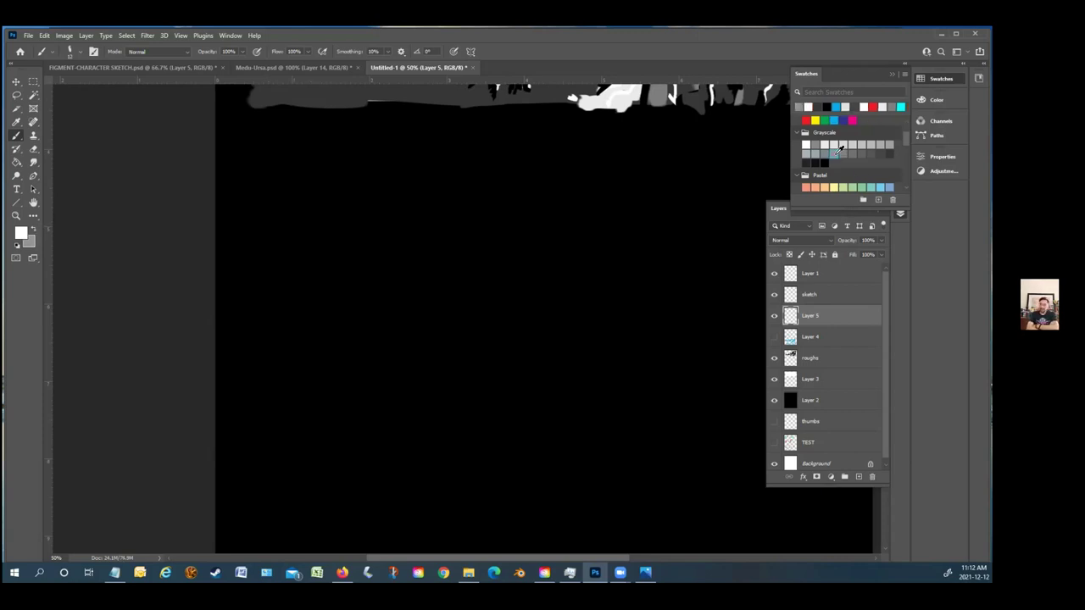
left_click(34, 229)
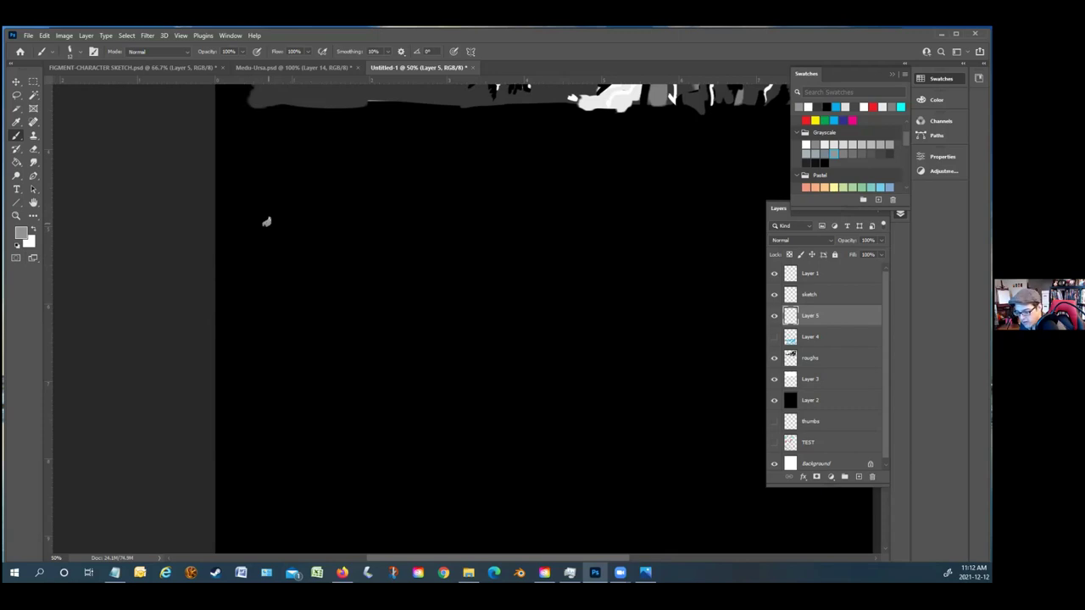
Try brushing a small gray face with eyes, nose, mouth and side contour on the black area below the gray band
left_click(285, 224)
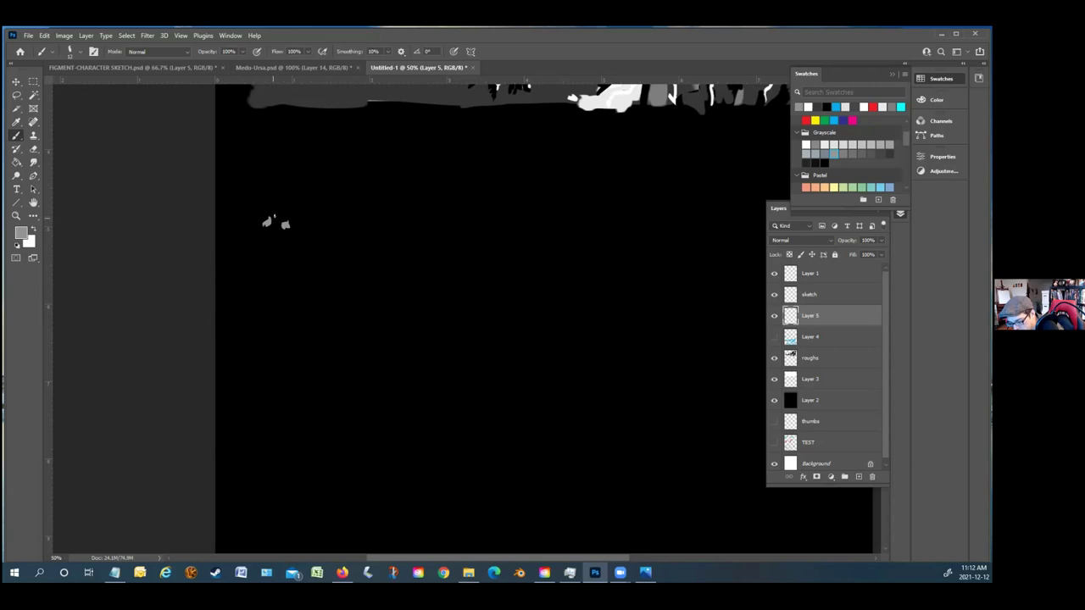
left_click_drag(270, 218, 271, 232)
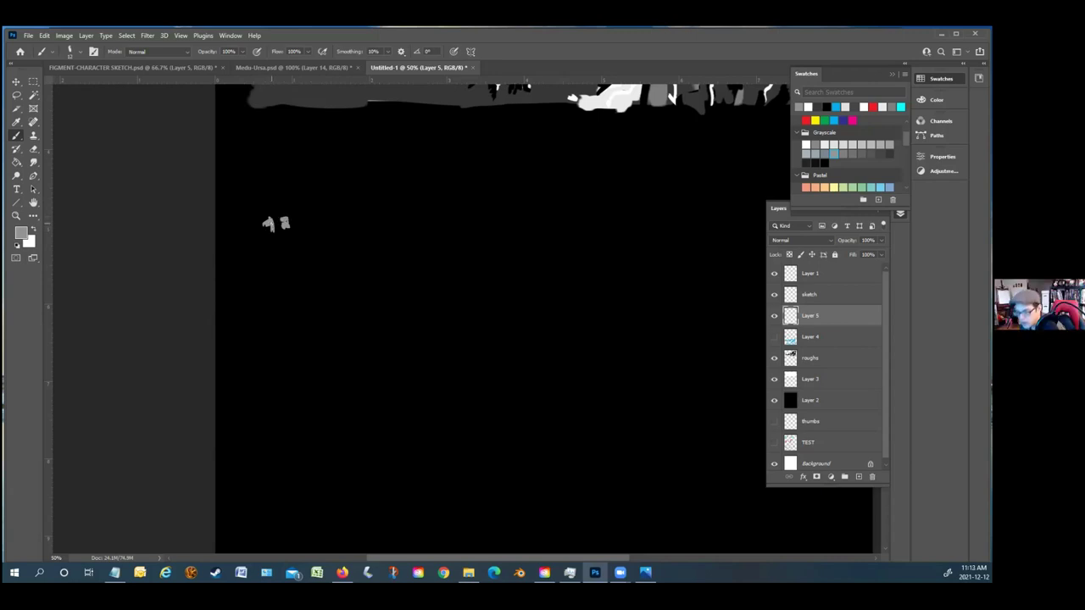
mouse_move(278, 240)
left_mouse_down()
mouse_move(273, 251)
mouse_move(281, 241)
left_mouse_up()
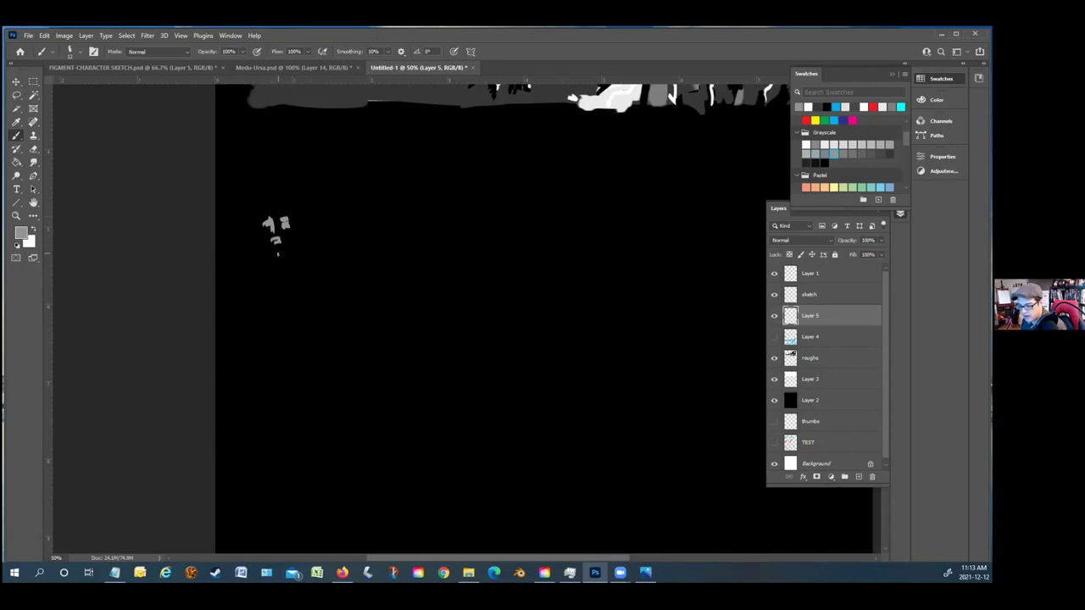
left_click_drag(283, 262, 265, 253)
left_click_drag(259, 214, 269, 268)
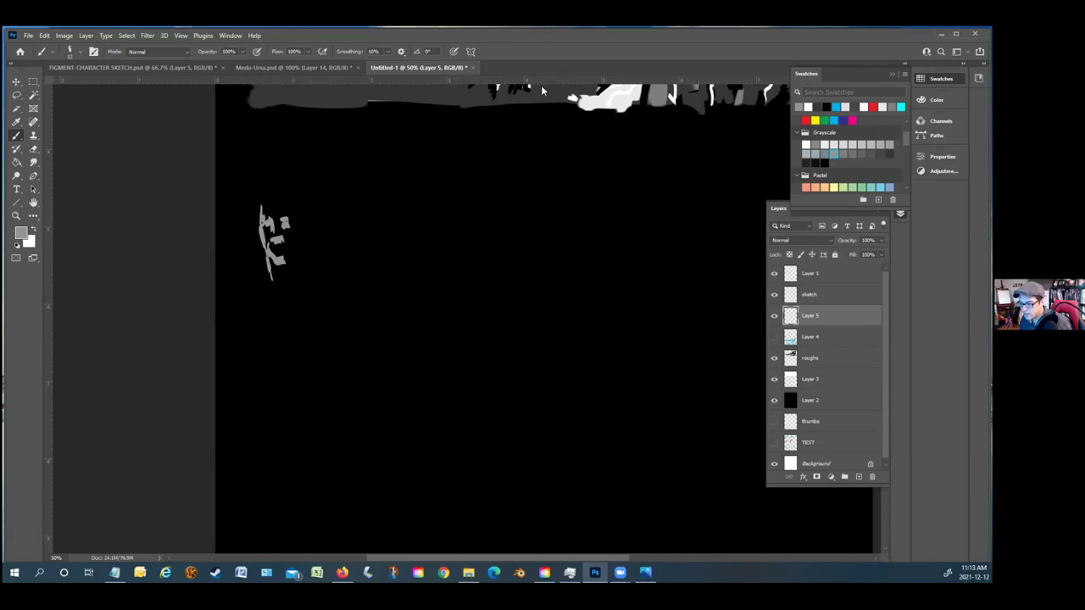
Undo the gray face strokes and delete Layer 5 with its remaining marks
key("ctrl+z")
key("ctrl+z")
key("ctrl+z")
key("ctrl+z")
key("ctrl+z")
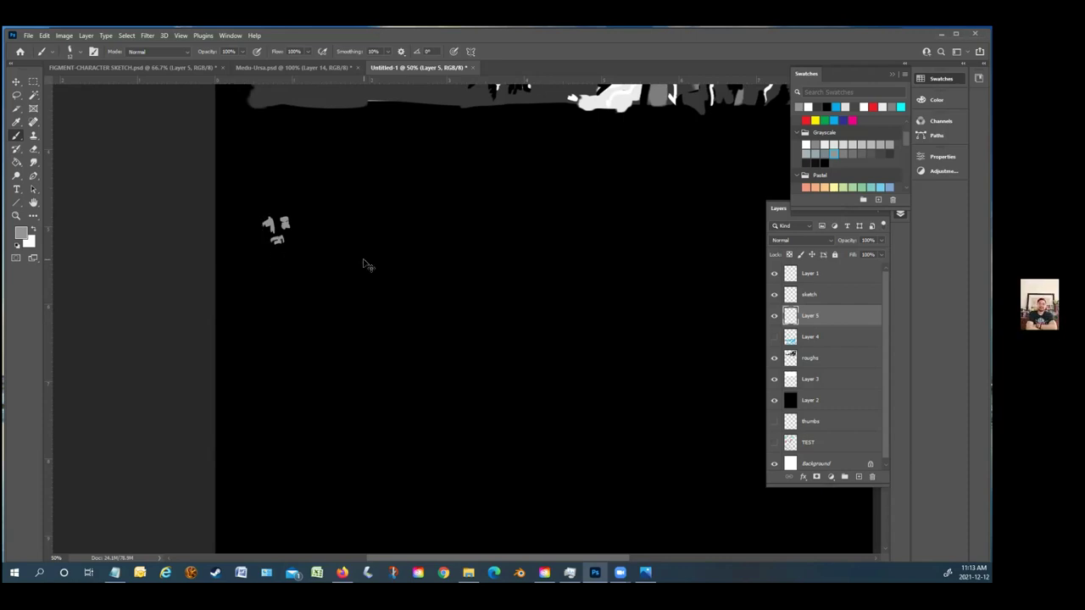
key("ctrl+z")
key("ctrl+z")
key("ctrl+z")
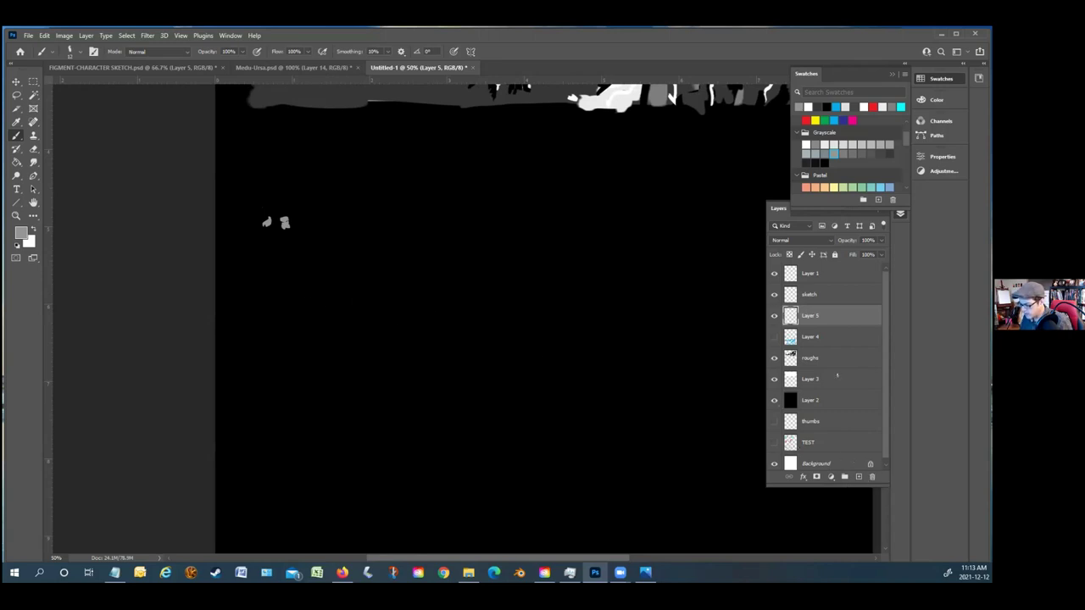
left_click(872, 477)
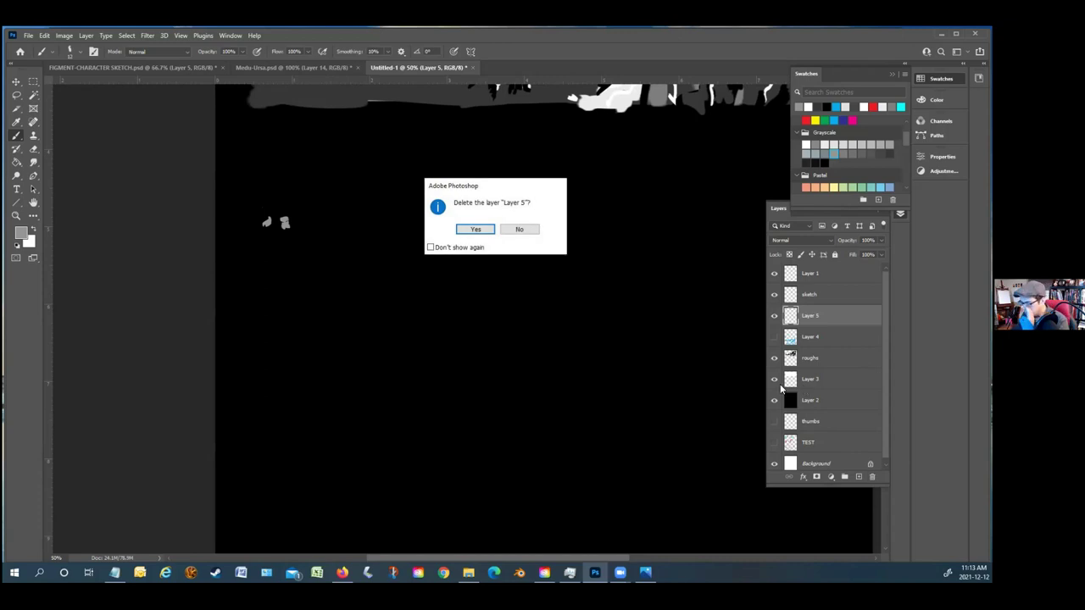
left_click(486, 233)
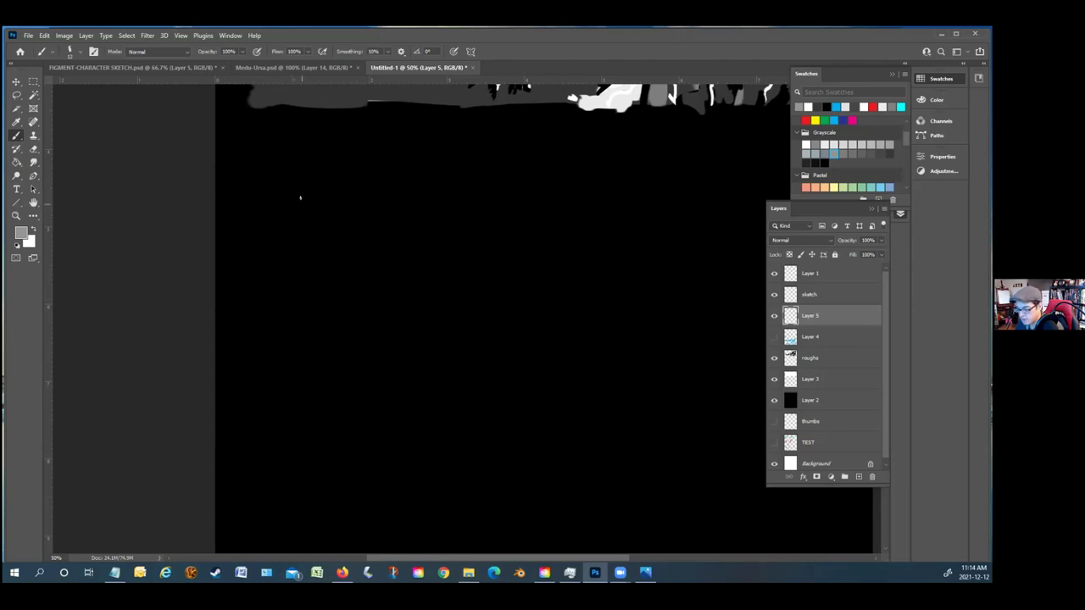
Brush fresh gray contour strokes for the small head on the empty Layer 5, below the gray band
mouse_move(320, 240)
left_mouse_down()
mouse_move(291, 210)
mouse_move(312, 220)
mouse_move(321, 194)
mouse_move(317, 219)
mouse_move(331, 196)
mouse_move(328, 219)
mouse_move(335, 199)
mouse_move(350, 212)
mouse_move(348, 226)
mouse_move(317, 238)
mouse_move(295, 217)
mouse_move(365, 223)
mouse_move(312, 233)
mouse_move(322, 251)
mouse_move(300, 263)
mouse_move(325, 262)
mouse_move(313, 270)
mouse_move(293, 240)
mouse_move(285, 272)
left_mouse_up()
mouse_move(282, 236)
left_mouse_down()
mouse_move(276, 246)
mouse_move(259, 240)
mouse_move(280, 258)
mouse_move(269, 277)
left_mouse_up()
left_click_drag(271, 228, 259, 237)
left_click_drag(258, 234, 270, 269)
mouse_move(277, 216)
left_mouse_down()
mouse_move(275, 271)
mouse_move(285, 227)
mouse_move(254, 255)
mouse_move(256, 269)
mouse_move(255, 239)
left_mouse_up()
left_click_drag(257, 227, 269, 214)
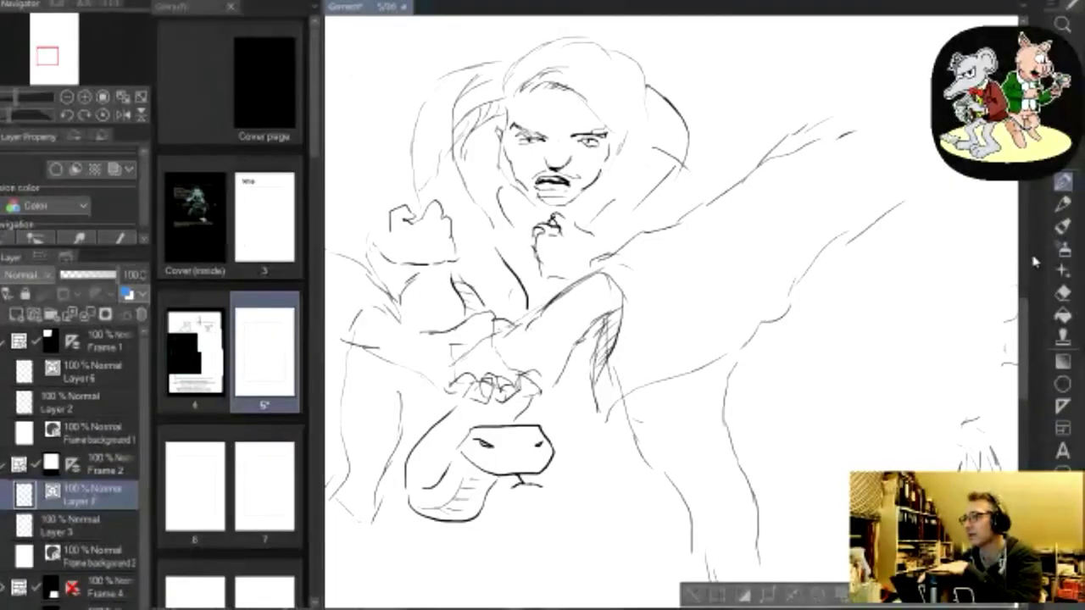
In Clip Studio Paint, erase the long contour line running down from beside the snake to the frame's lower edge
key("e")
mouse_move(599, 456)
left_mouse_down()
mouse_move(685, 502)
mouse_move(691, 553)
mouse_move(719, 573)
left_mouse_up()
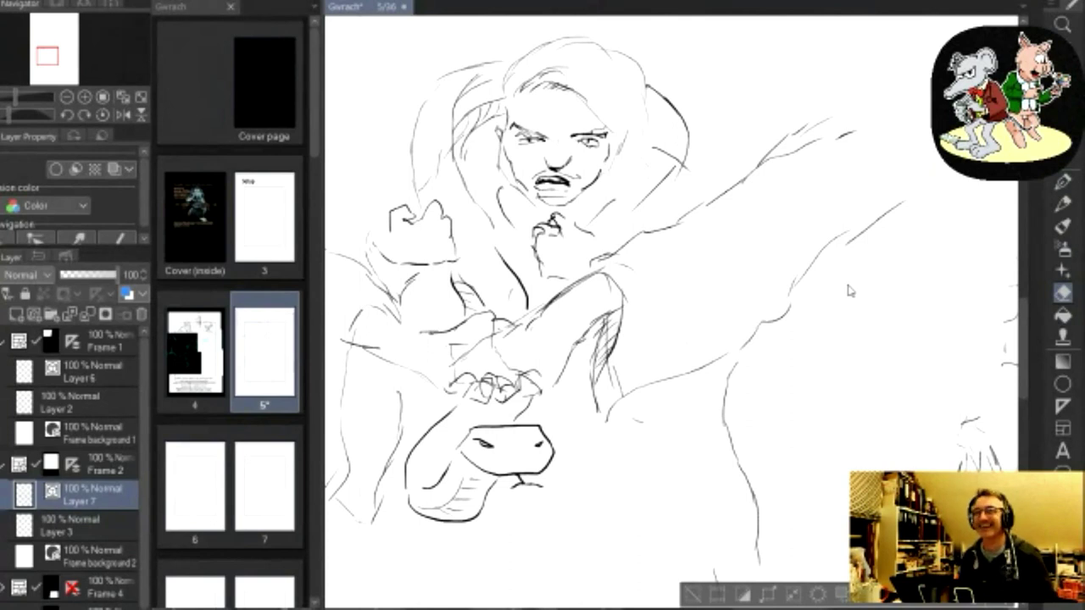
Examine the crouching figure's face, hands, snake and surrounding contours on page 5 of Gwrach
scroll(580, 59, "up", 5)
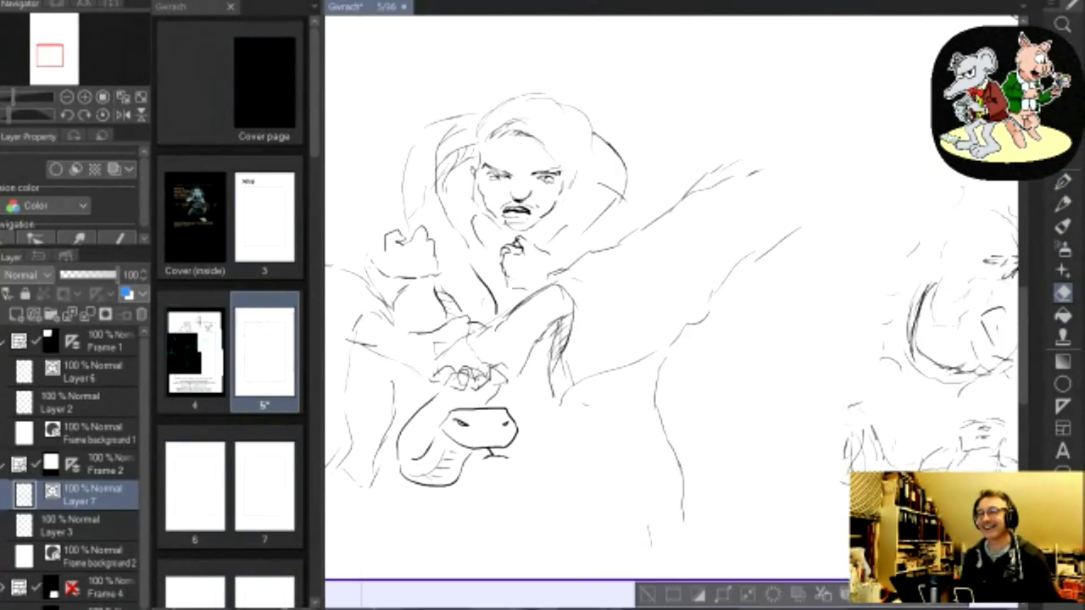
scroll(611, 312, "down", 2)
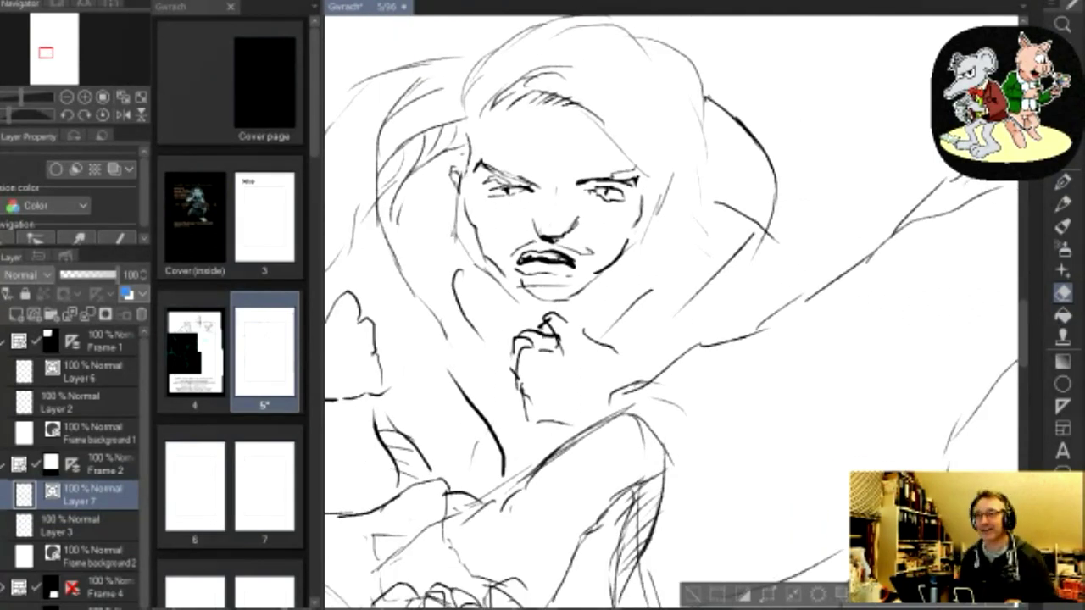
scroll(475, 165, "up", 1)
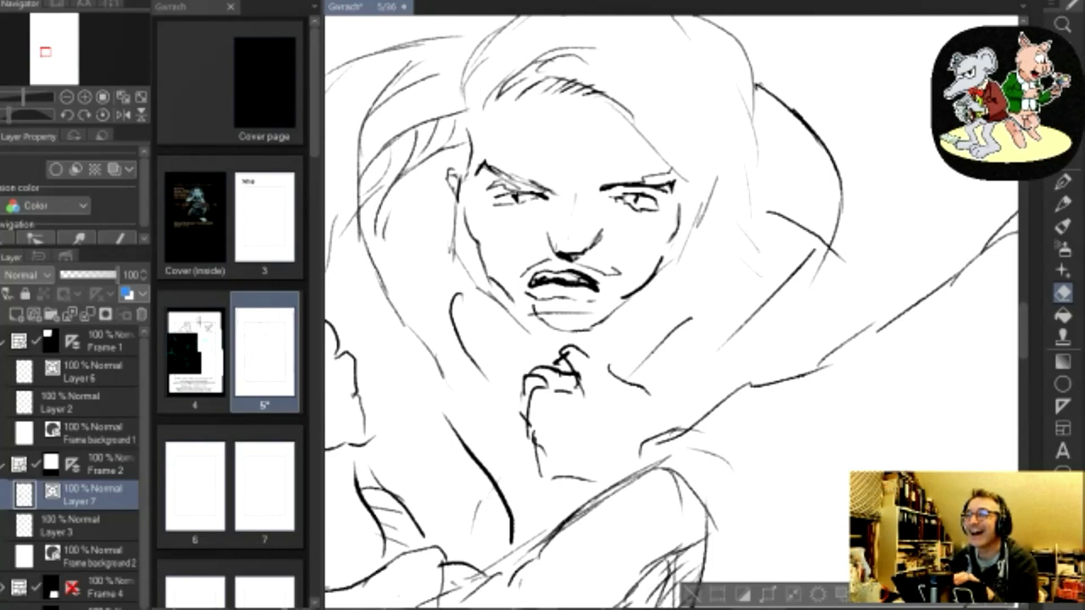
key("ctrl+minus")
key("ctrl+minus")
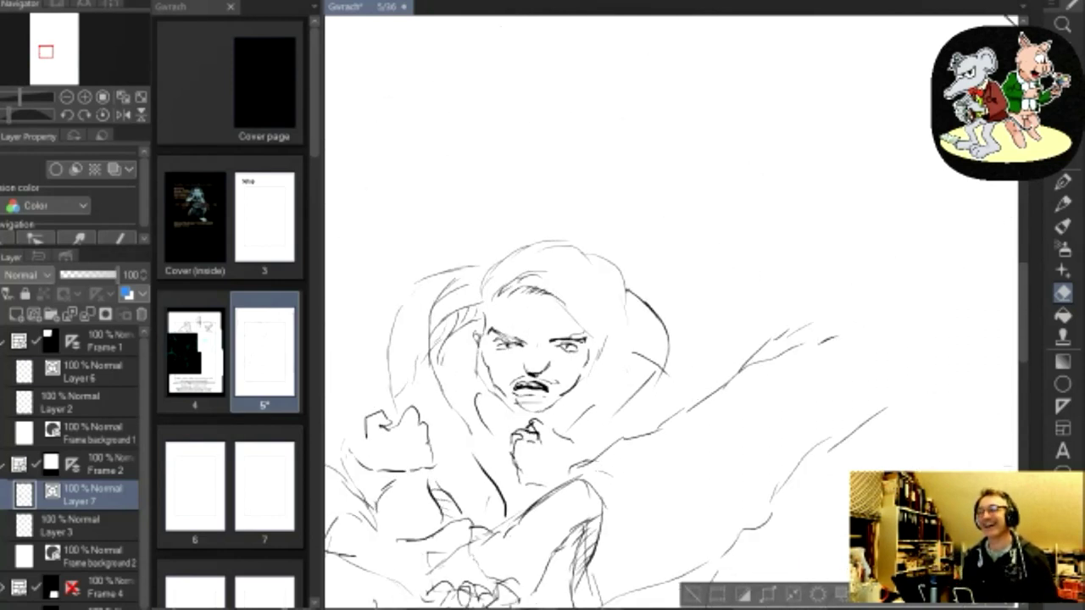
scroll(669, 339, "left", 3)
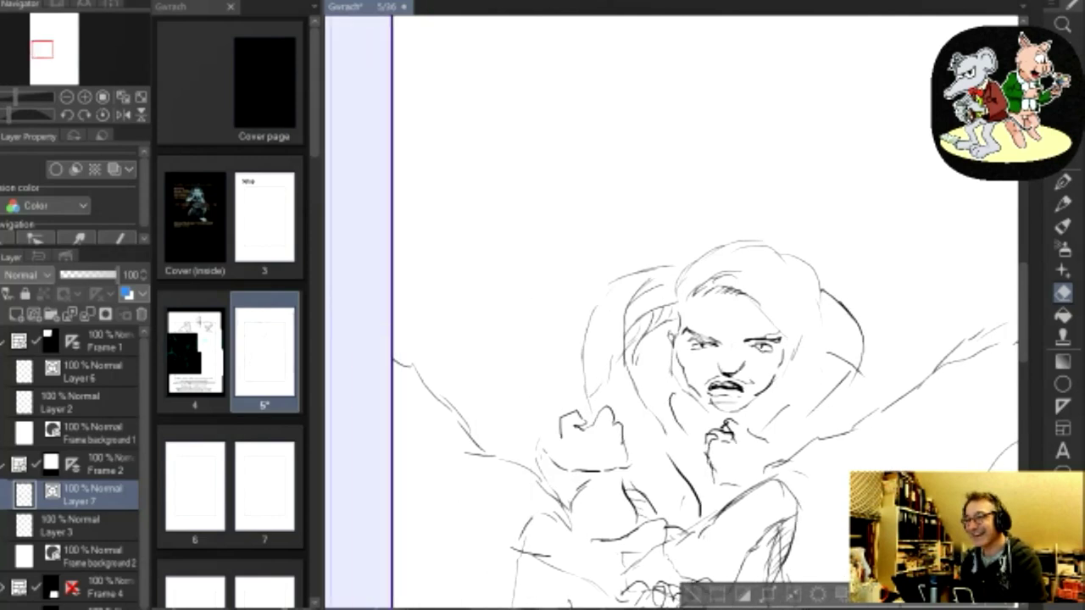
left_click_drag(1024, 288, 1026, 330)
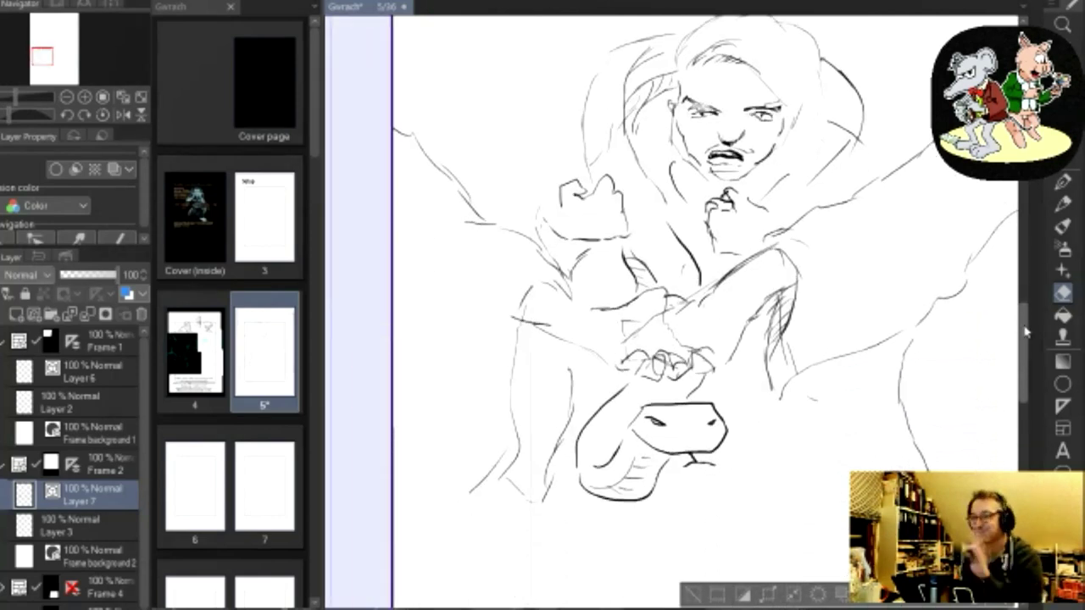
scroll(1026, 331, "down", 2)
Pen the outer contour lines beside and below the crouching figure's hanging drapery, down toward the frame's lower edge
left_click(1063, 181)
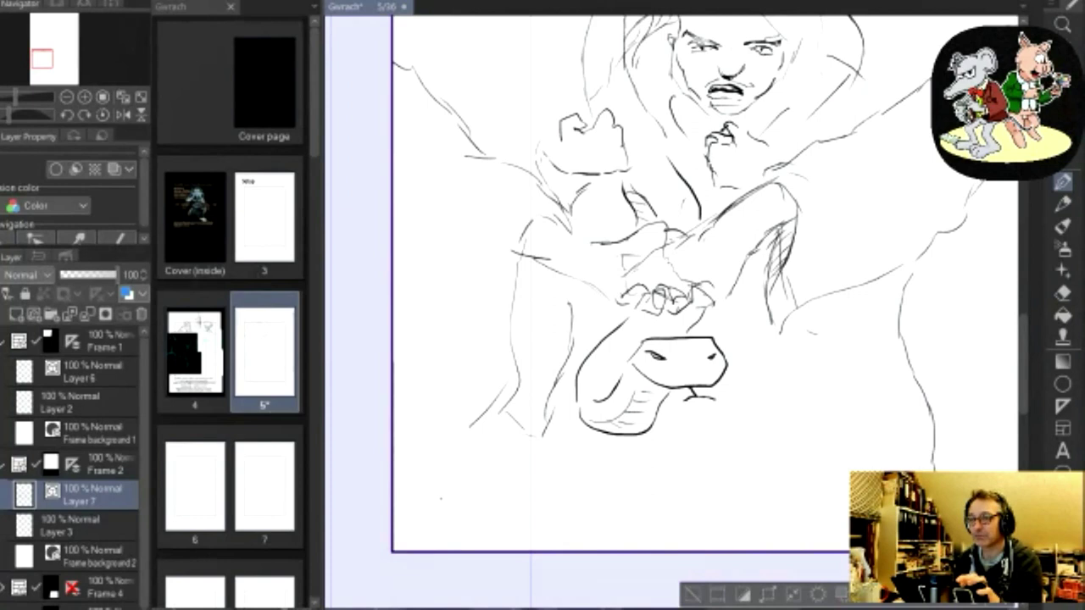
left_click_drag(483, 492, 486, 513)
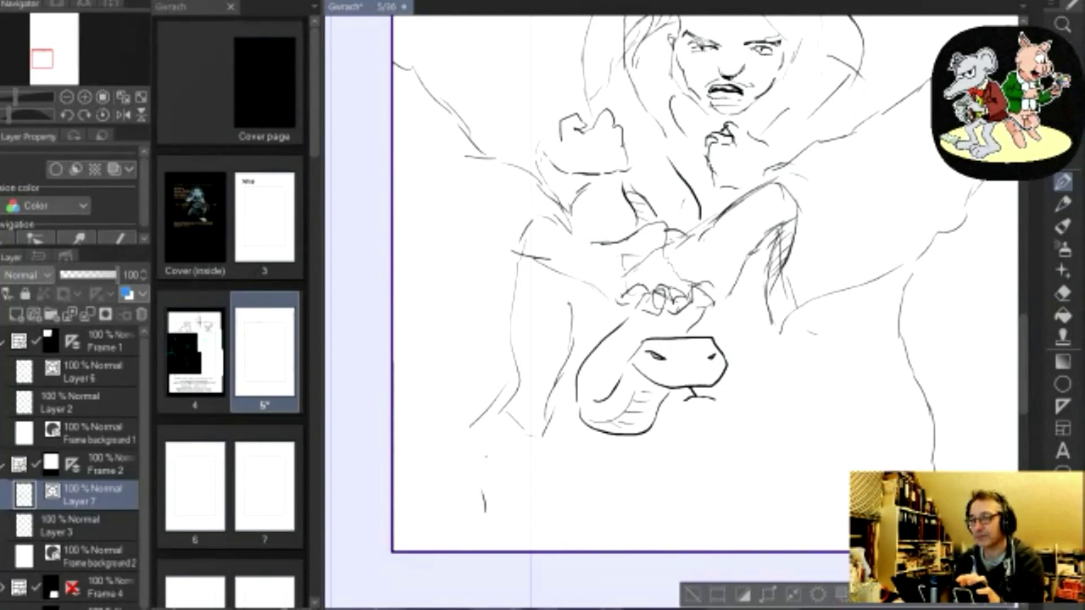
mouse_move(474, 419)
left_mouse_down()
mouse_move(473, 468)
mouse_move(492, 514)
mouse_move(483, 543)
left_mouse_up()
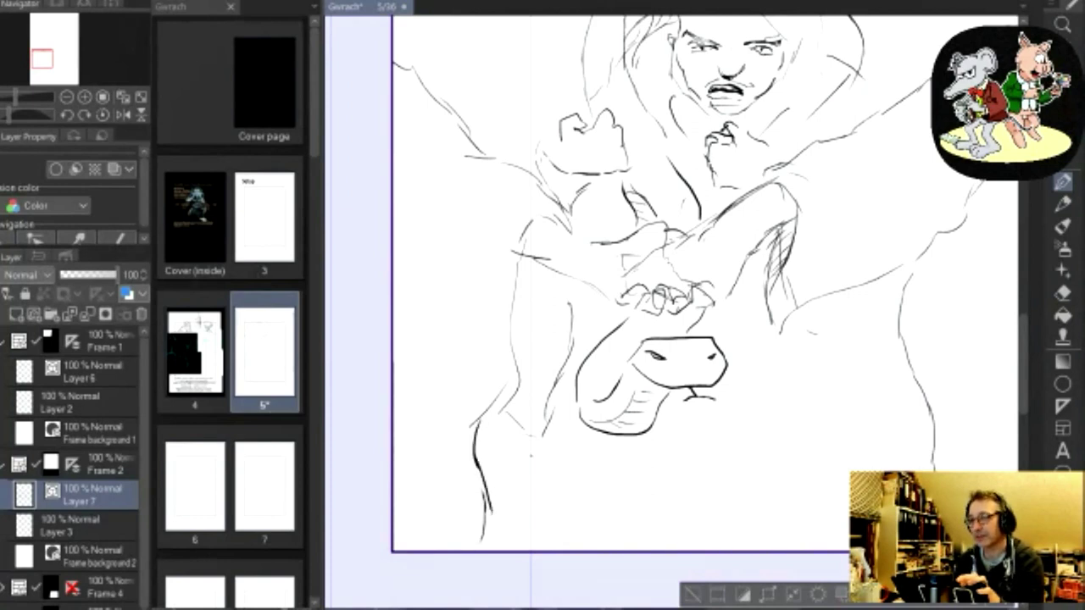
mouse_move(519, 443)
left_mouse_down()
mouse_move(506, 474)
mouse_move(507, 458)
left_mouse_up()
mouse_move(520, 437)
left_mouse_down()
mouse_move(506, 459)
mouse_move(512, 440)
mouse_move(489, 363)
mouse_move(463, 339)
mouse_move(416, 228)
left_mouse_up()
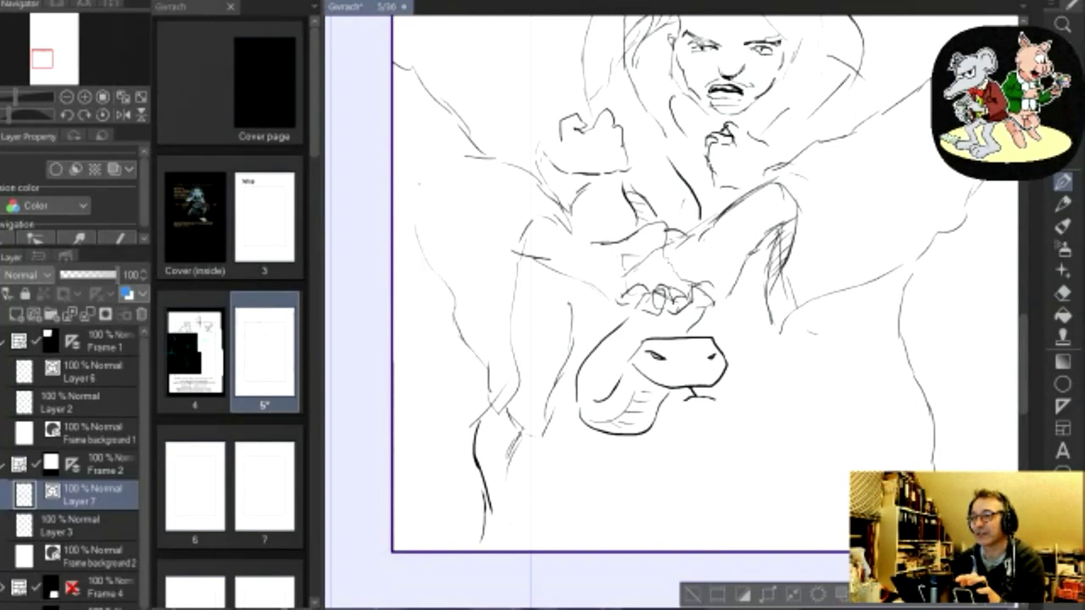
Hatch fold lines down the hanging drapery under the crouching figure's bent arm, and add strokes at its top
mouse_move(515, 410)
left_mouse_down()
mouse_move(507, 426)
mouse_move(513, 416)
left_mouse_up()
left_click_drag(531, 379, 525, 396)
left_click_drag(532, 353, 519, 376)
mouse_move(520, 254)
left_mouse_down()
mouse_move(556, 298)
mouse_move(564, 368)
left_mouse_up()
mouse_move(519, 268)
left_mouse_down()
mouse_move(517, 305)
mouse_move(543, 300)
mouse_move(561, 343)
left_mouse_up()
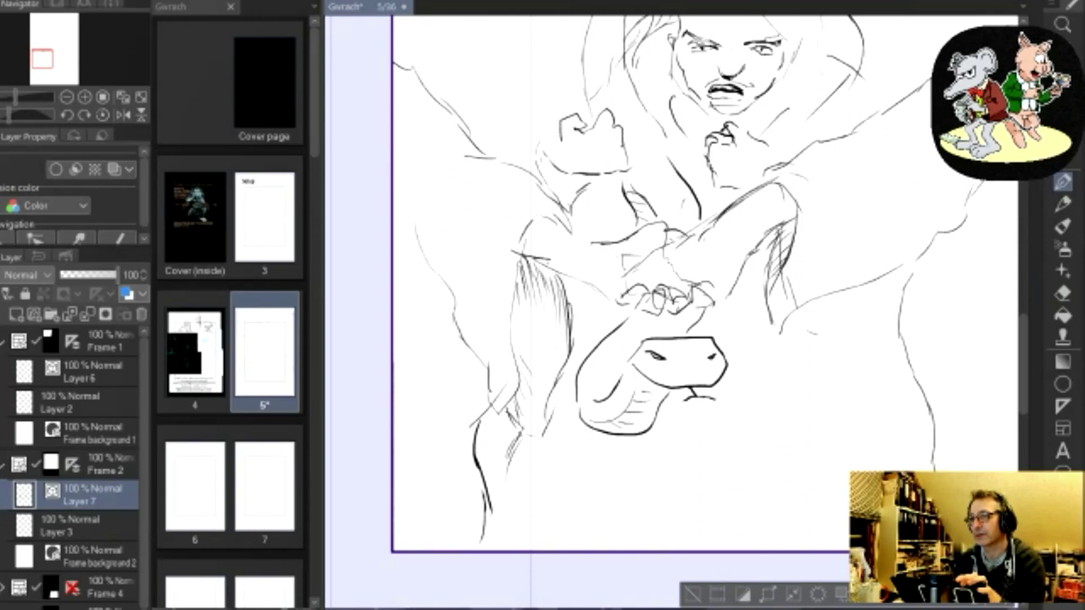
left_click_drag(531, 219, 579, 247)
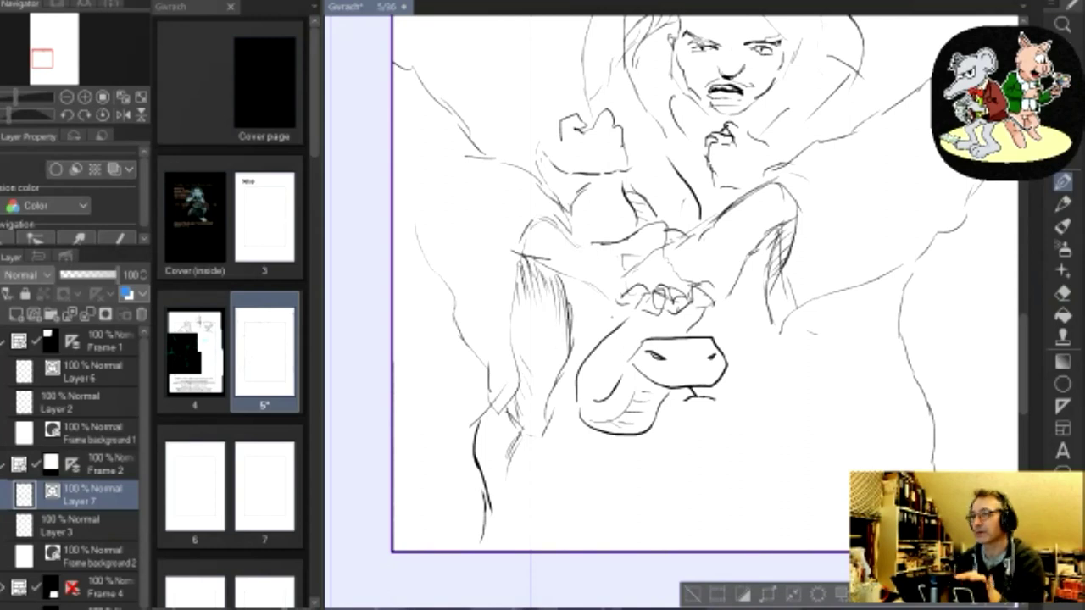
Pen the neck and upper chest lines of the large figure with the raised arm on the right of Frame 2
scroll(670, 306, "down", 3)
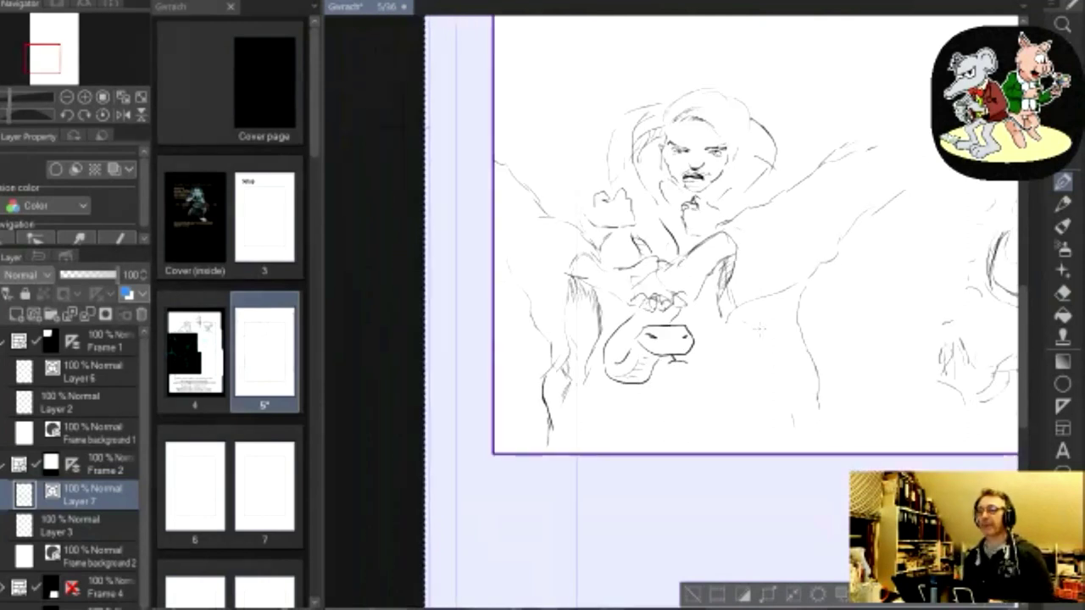
scroll(778, 532, "right", 3)
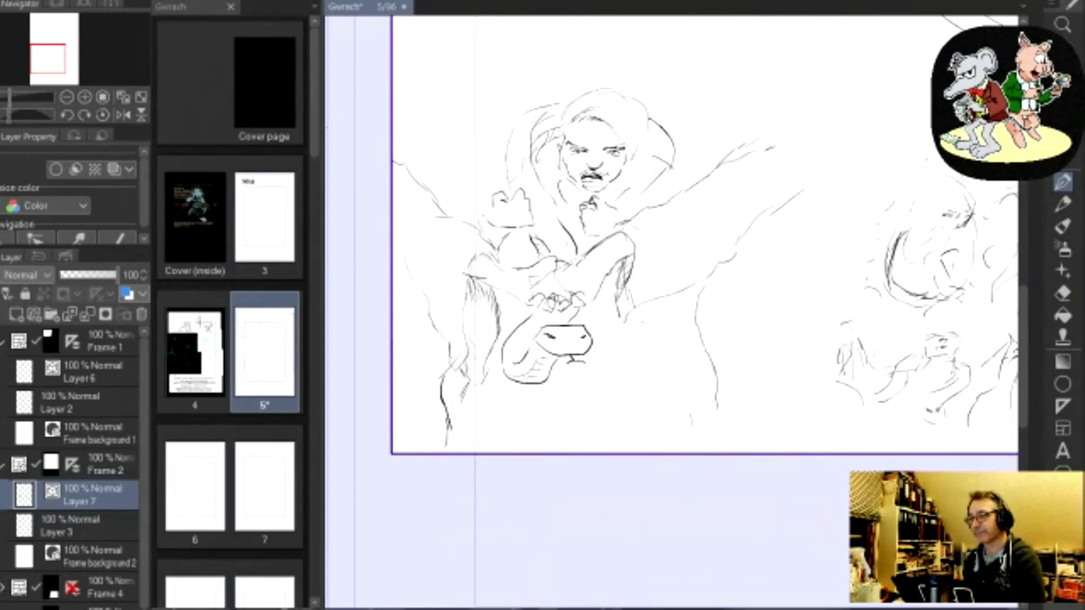
scroll(669, 306, "right", 3)
scroll(669, 305, "up", 3)
scroll(670, 305, "left", 3)
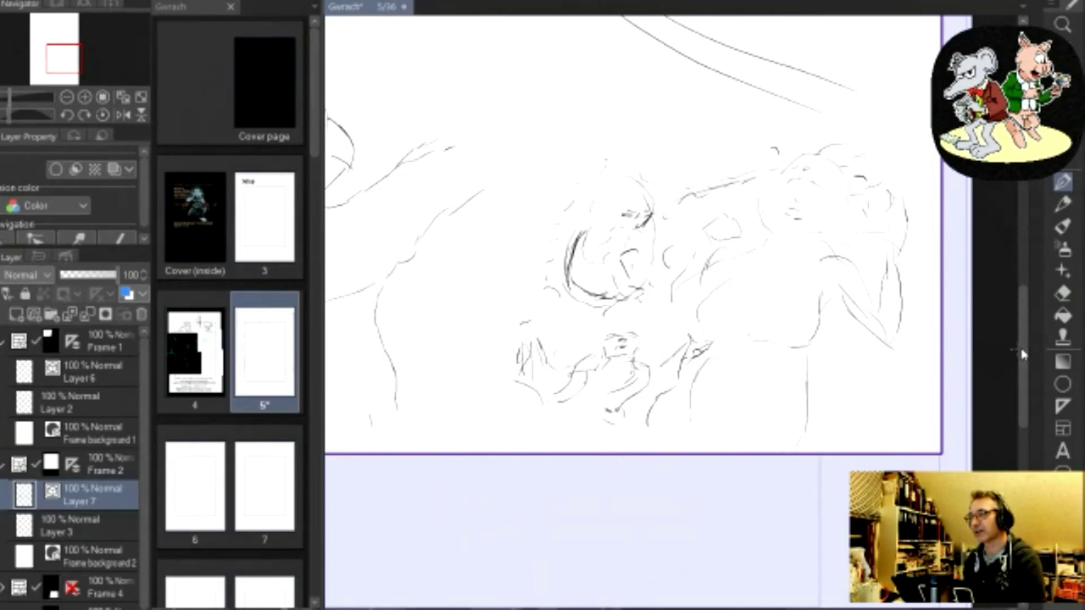
scroll(757, 252, "up", 3)
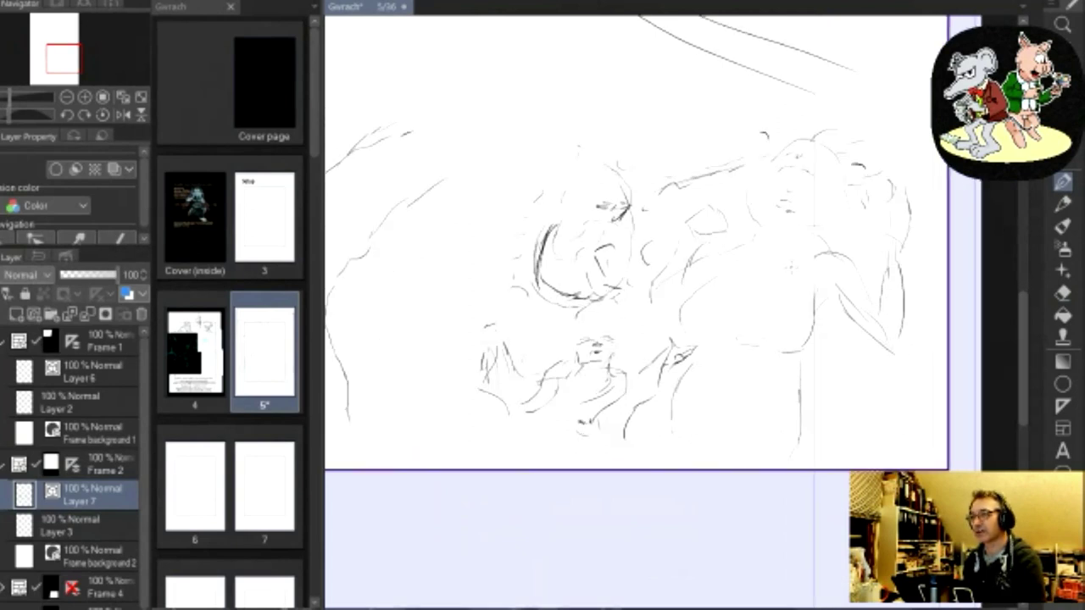
scroll(757, 252, "up", 1)
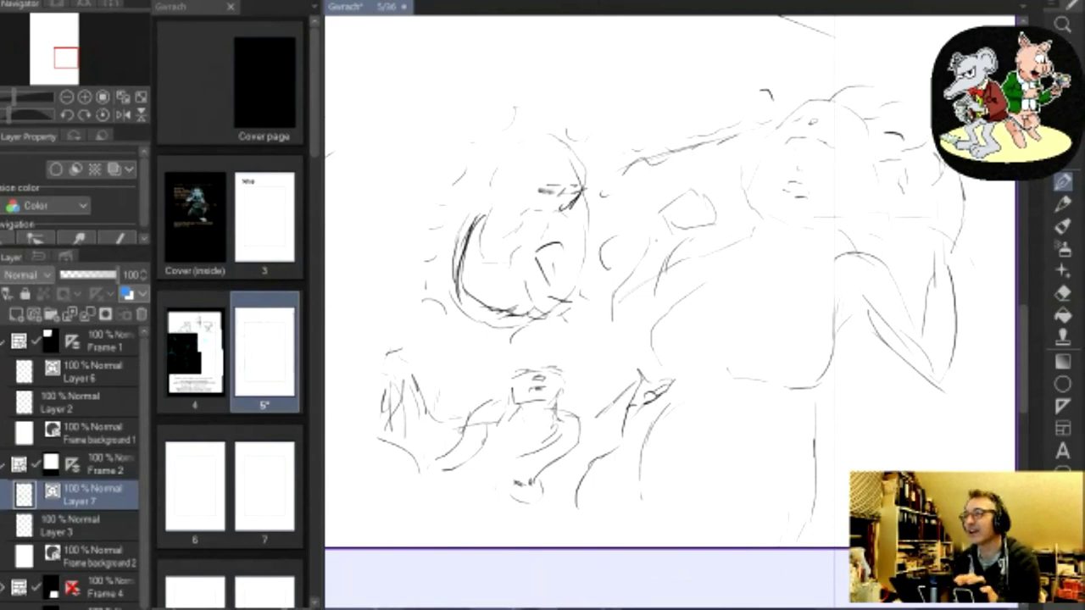
mouse_move(729, 286)
left_mouse_down()
mouse_move(816, 264)
mouse_move(778, 249)
mouse_move(753, 265)
mouse_move(756, 255)
left_mouse_up()
left_click_drag(771, 218, 761, 241)
mouse_move(826, 231)
left_mouse_down()
mouse_move(822, 252)
mouse_move(836, 246)
left_mouse_up()
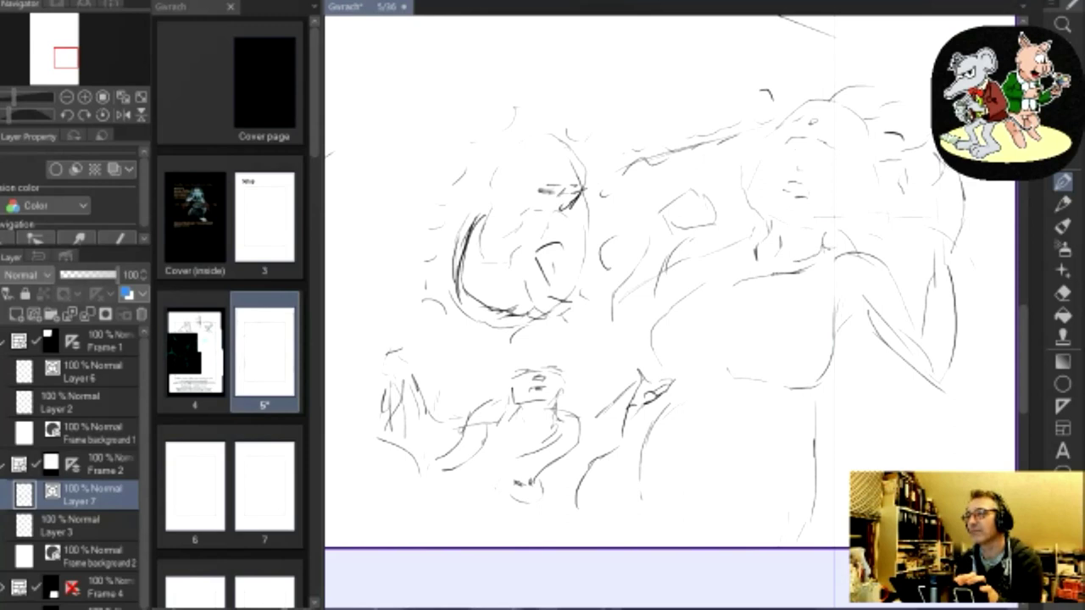
Pen the large figure's shoulder line and the arm contours reaching down toward the group beside it
left_click_drag(760, 239, 681, 275)
left_click_drag(615, 329, 604, 337)
mouse_move(646, 299)
left_mouse_down()
mouse_move(631, 330)
mouse_move(642, 339)
left_mouse_up()
left_click_drag(657, 287, 706, 263)
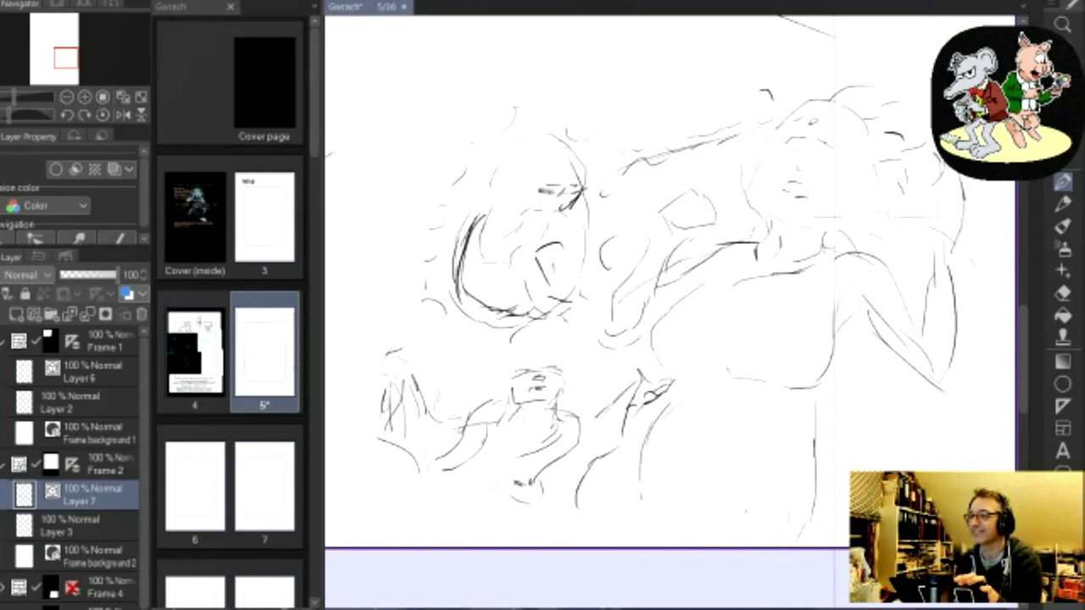
Pen the large figure's lower side contours and the diagonal line below the neighbouring group, down toward Frame 2's lower edge
left_click_drag(746, 516, 770, 492)
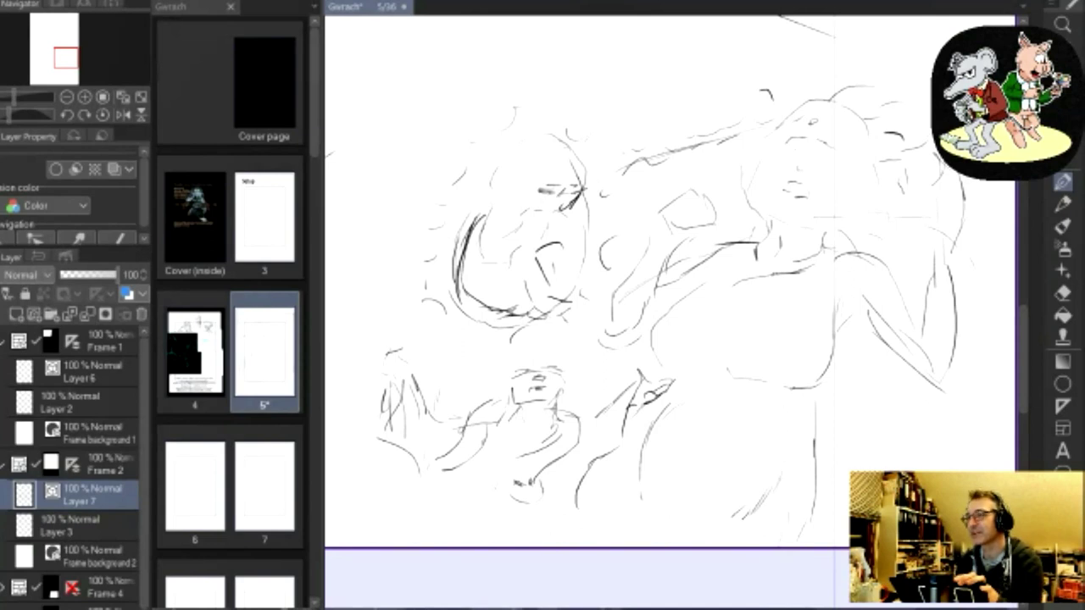
left_click_drag(812, 463, 810, 531)
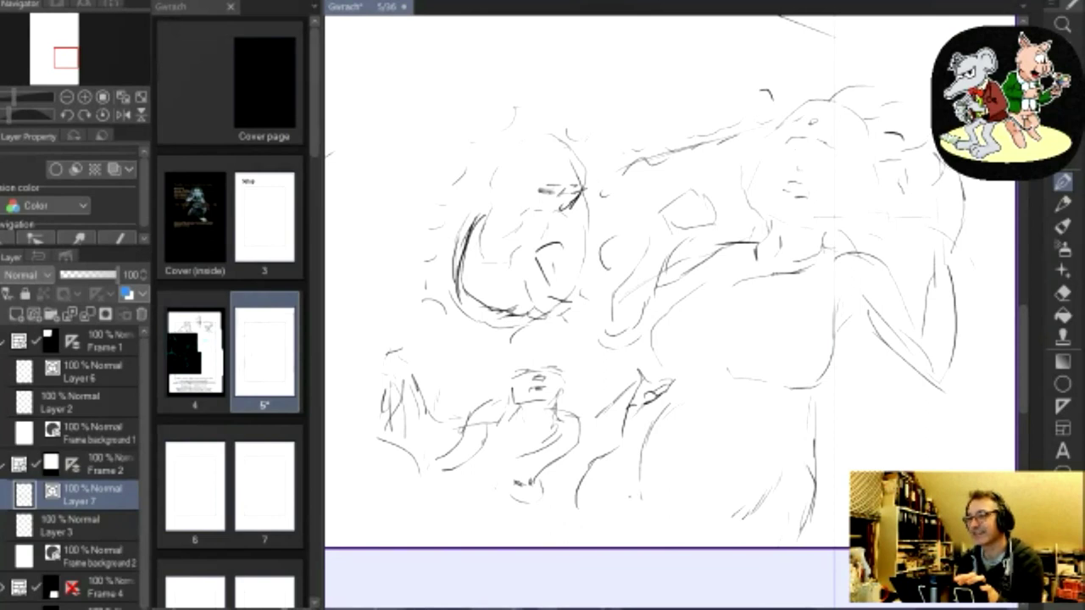
left_click_drag(588, 517, 624, 496)
mouse_move(597, 512)
left_mouse_down()
mouse_move(567, 542)
mouse_move(631, 497)
left_mouse_up()
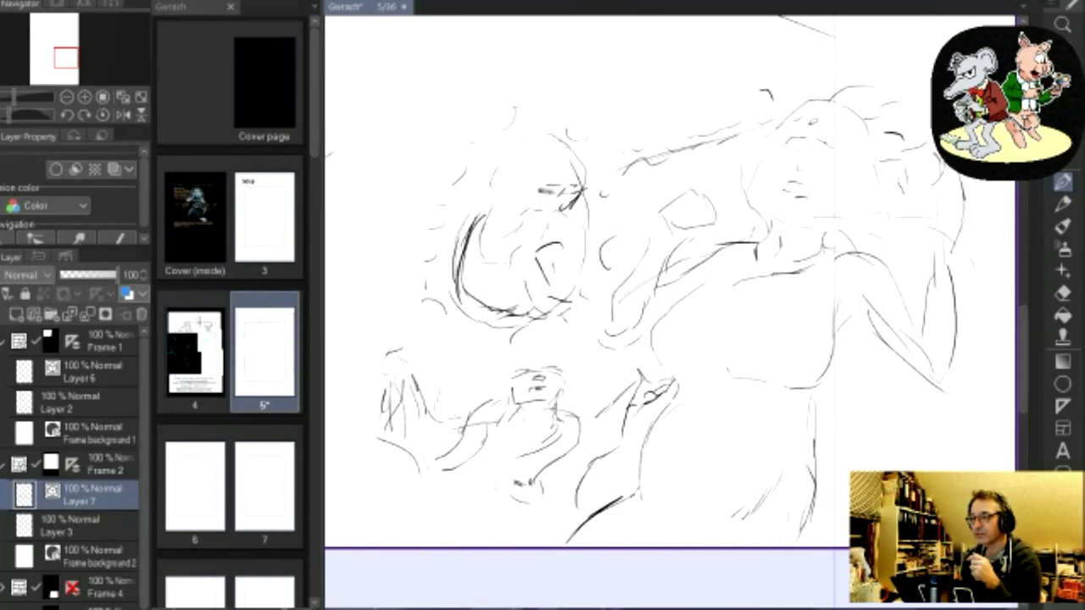
Pen a small 虫 character on the forehead of the crouching figure on the left of Frame 2
scroll(670, 280, "left", 10)
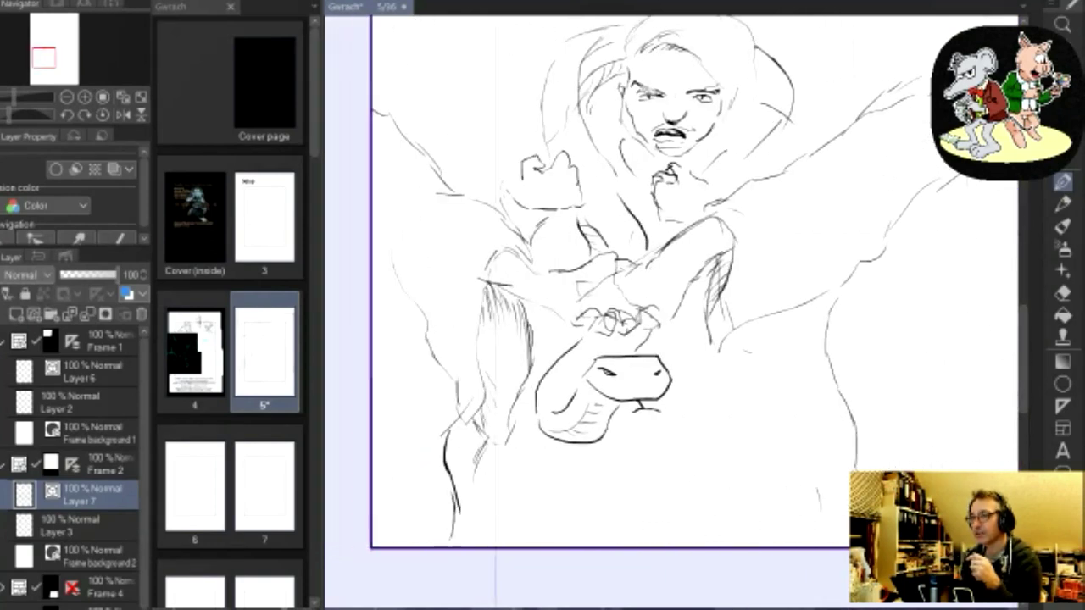
scroll(670, 280, "left", 2)
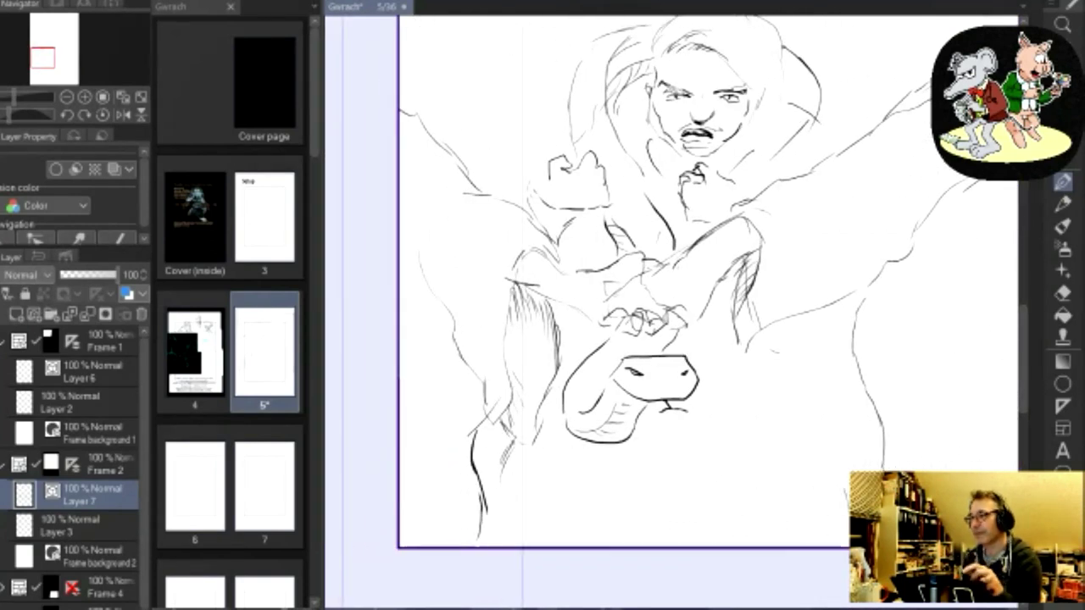
left_click_drag(1023, 370, 1023, 347)
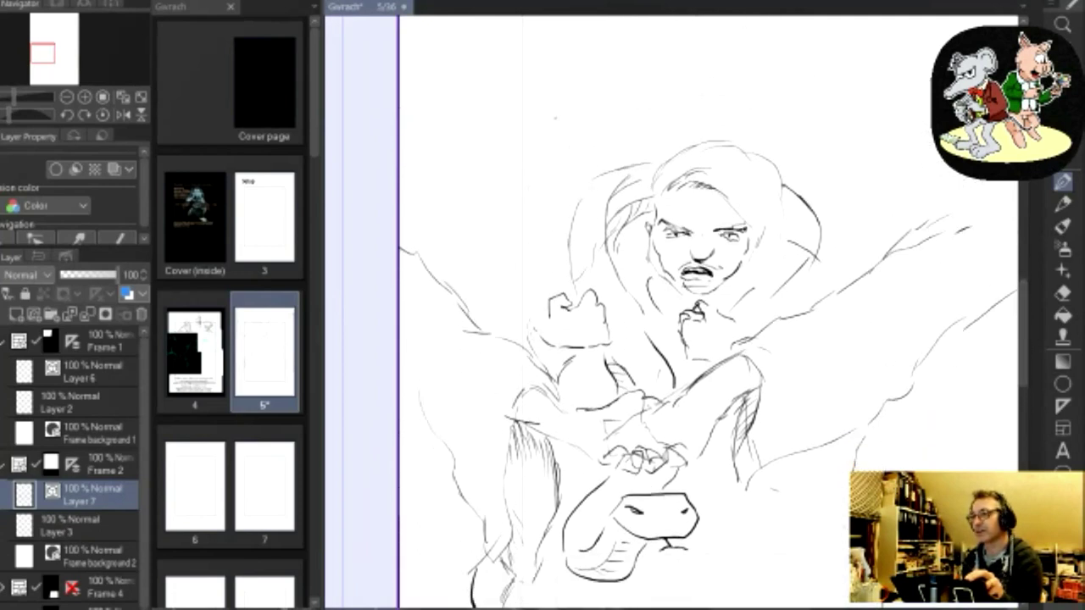
scroll(789, 203, "up", 5)
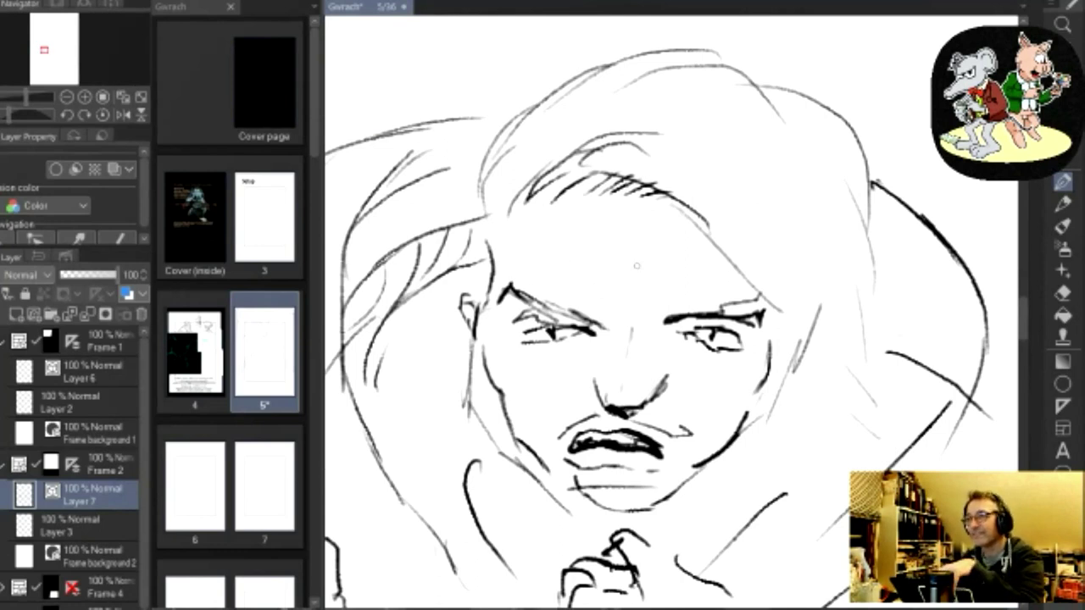
mouse_move(623, 234)
left_mouse_down()
mouse_move(624, 246)
mouse_move(664, 230)
mouse_move(663, 248)
mouse_move(639, 253)
mouse_move(636, 266)
mouse_move(651, 259)
mouse_move(661, 278)
left_mouse_up()
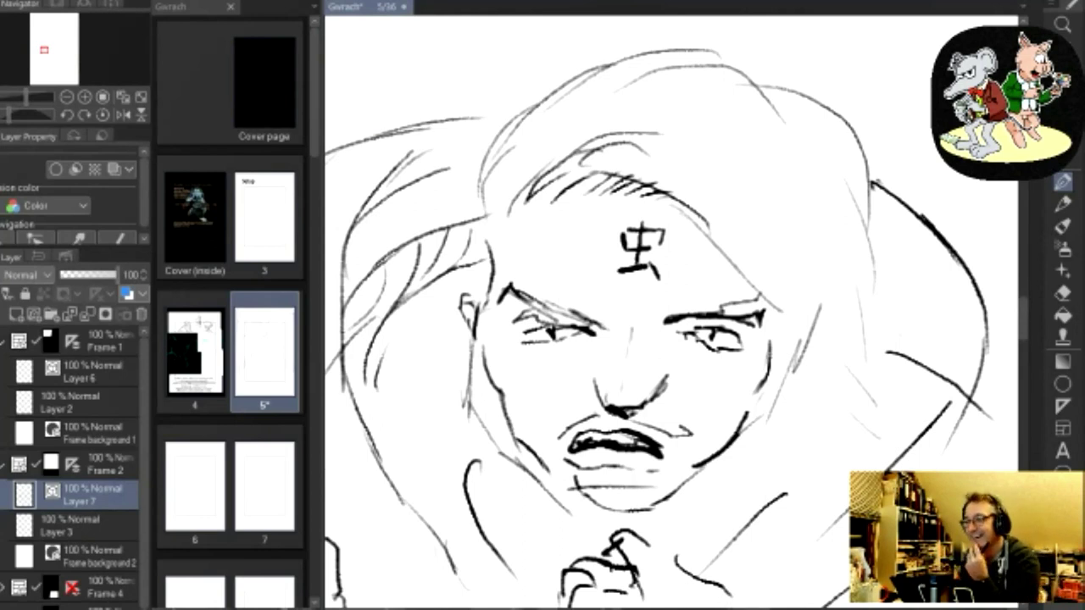
Erase the extra line beneath the crouching figure's lower lip
scroll(670, 305, "up", 3)
scroll(670, 305, "down", 3)
scroll(670, 305, "up", 3)
scroll(669, 305, "down", 3)
scroll(670, 305, "right", 2)
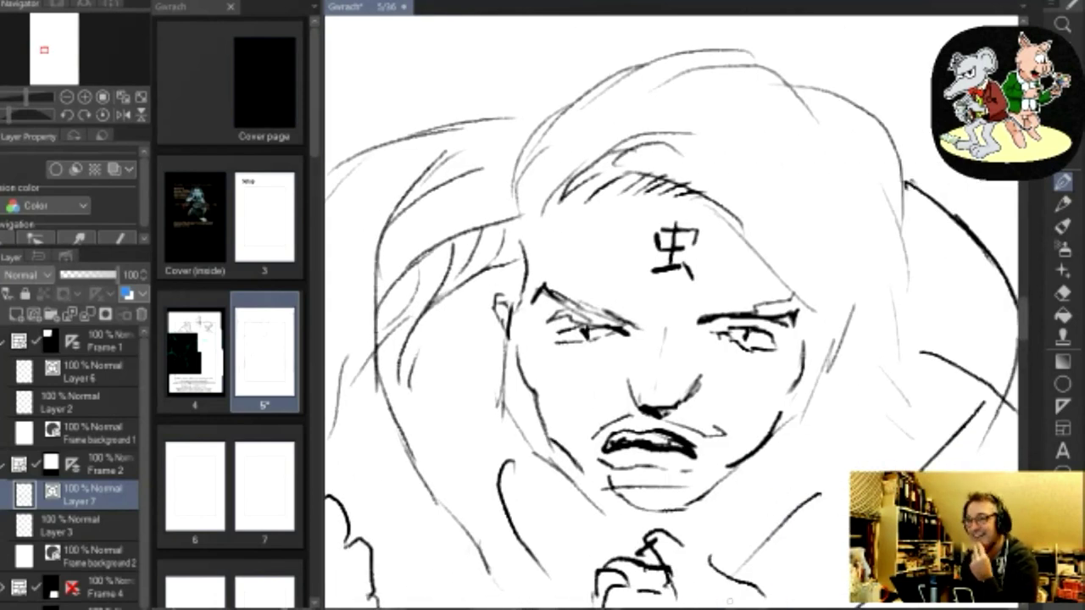
scroll(670, 306, "down", 2)
scroll(670, 306, "up", 1)
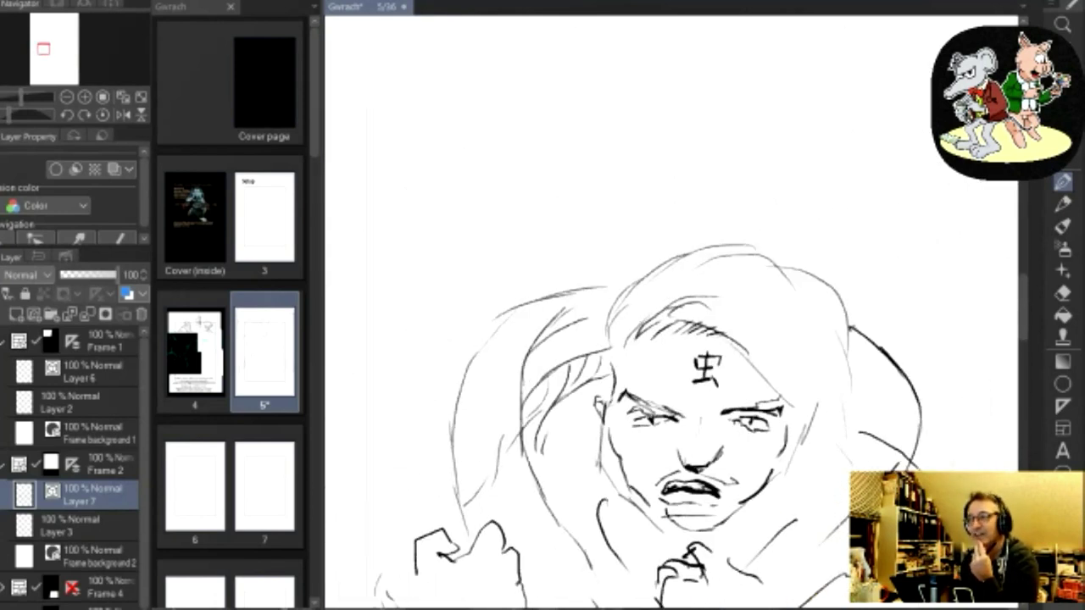
scroll(670, 339, "down", 3)
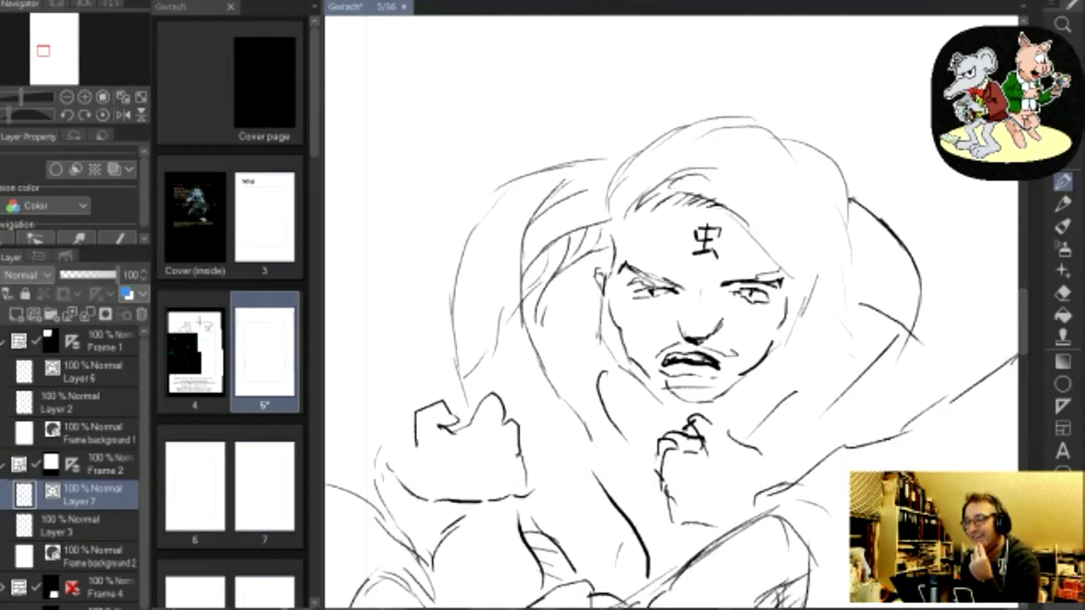
scroll(669, 363, "right", 1)
scroll(670, 339, "right", 3)
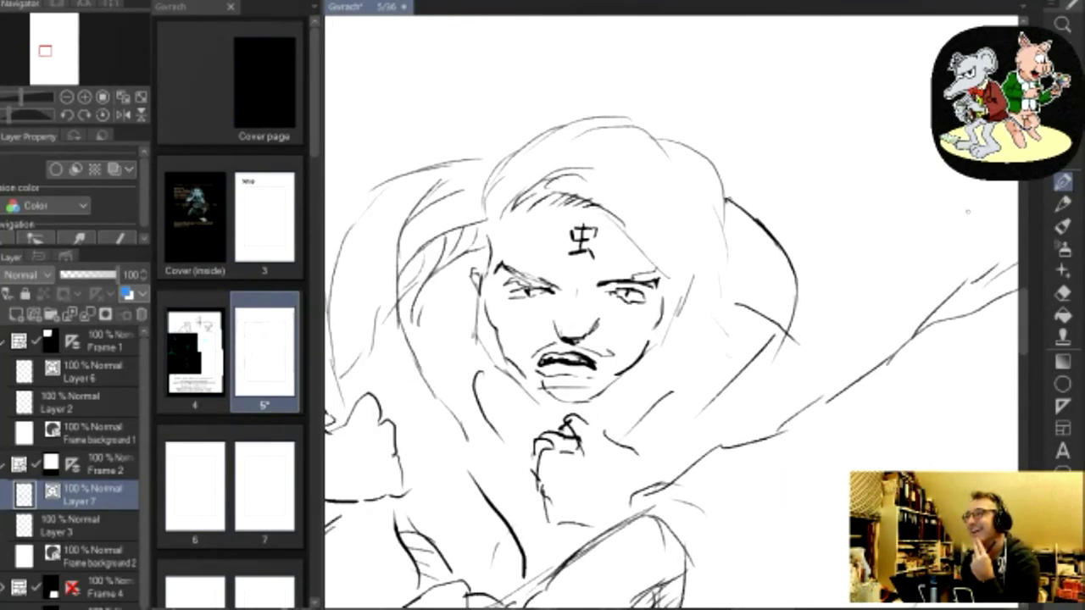
left_click(1061, 293)
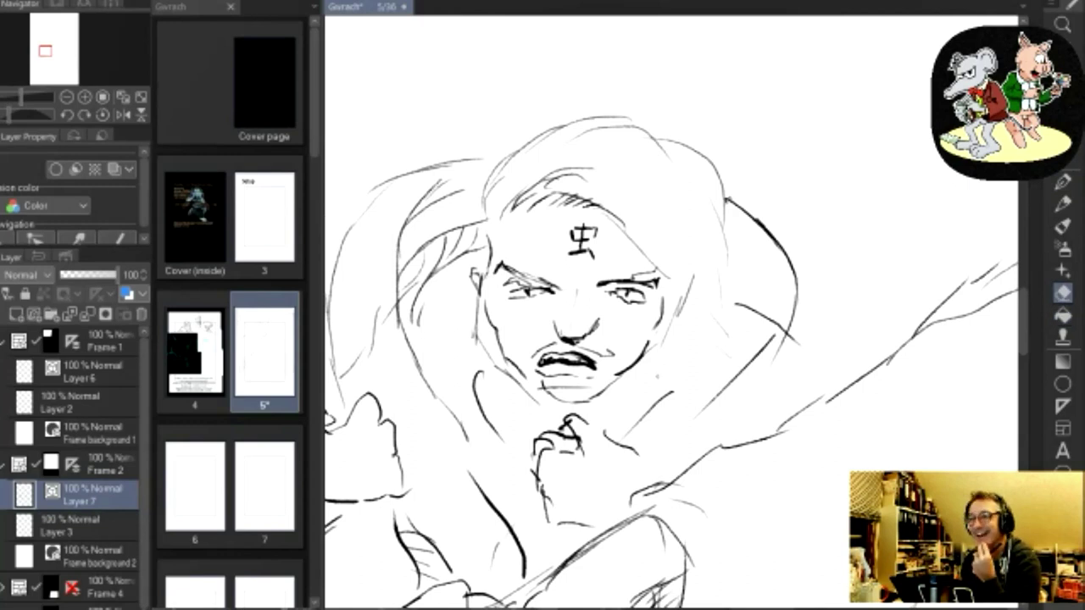
left_click_drag(543, 387, 581, 387)
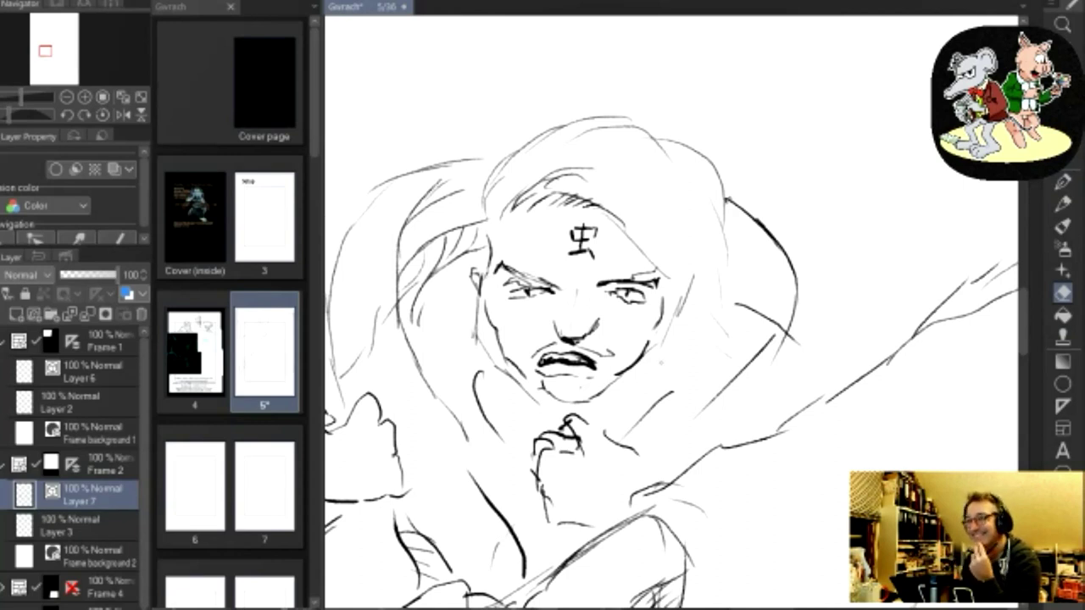
scroll(576, 390, "up", 4)
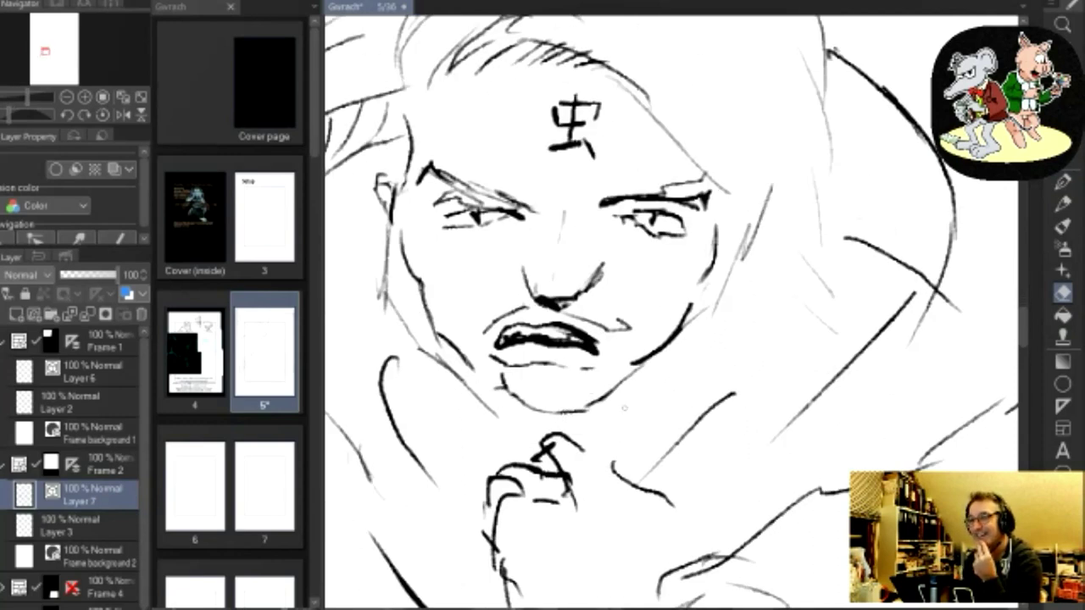
scroll(759, 388, "down", 4)
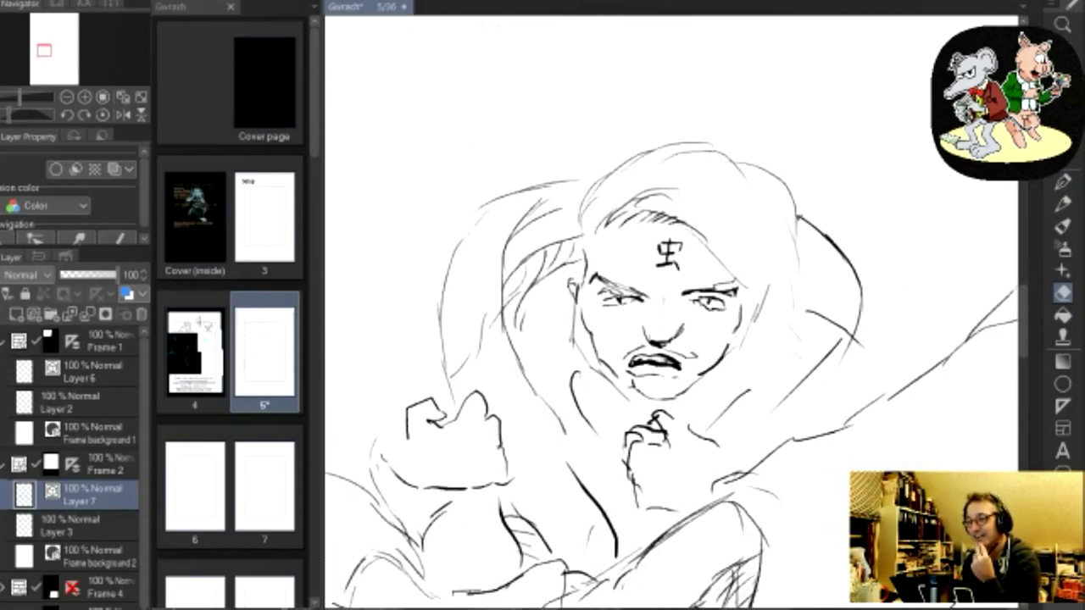
Pen the upper eyelids and dark pupils on the face of the large figure with the raised arm
scroll(605, 375, "right", 5)
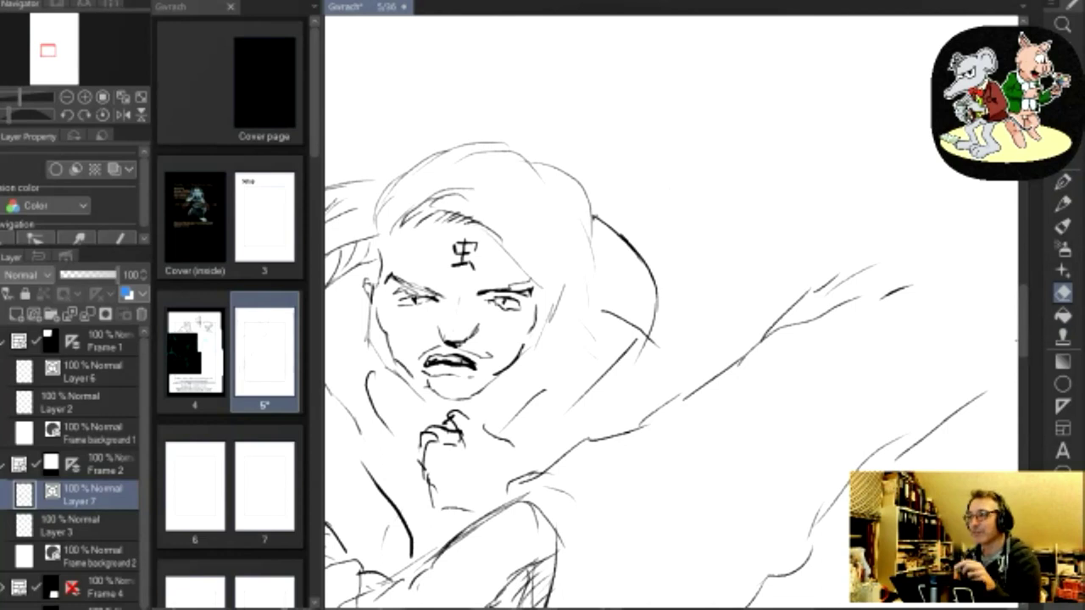
scroll(1029, 319, "up", 5)
scroll(1029, 319, "down", 9)
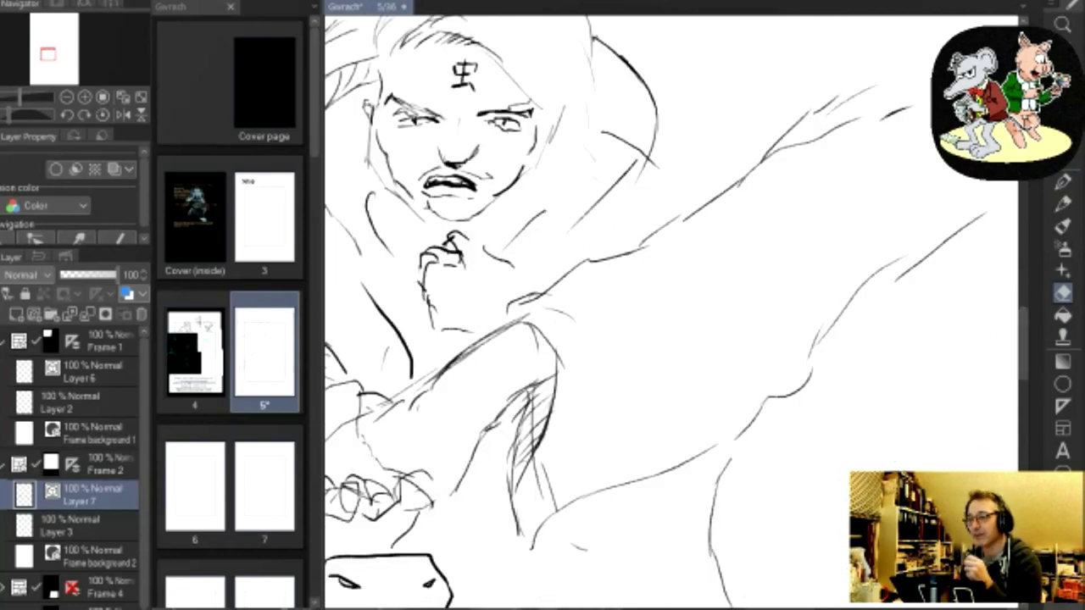
scroll(671, 312, "right", 6)
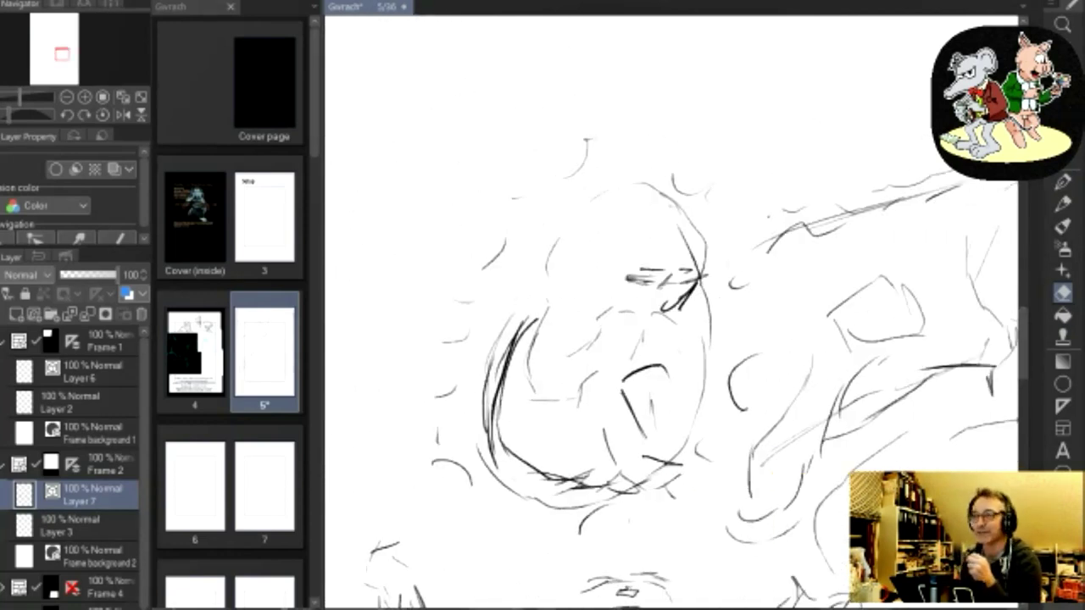
mouse_move(670, 313)
left_mouse_down()
mouse_move(674, 331)
mouse_move(733, 364)
left_mouse_up()
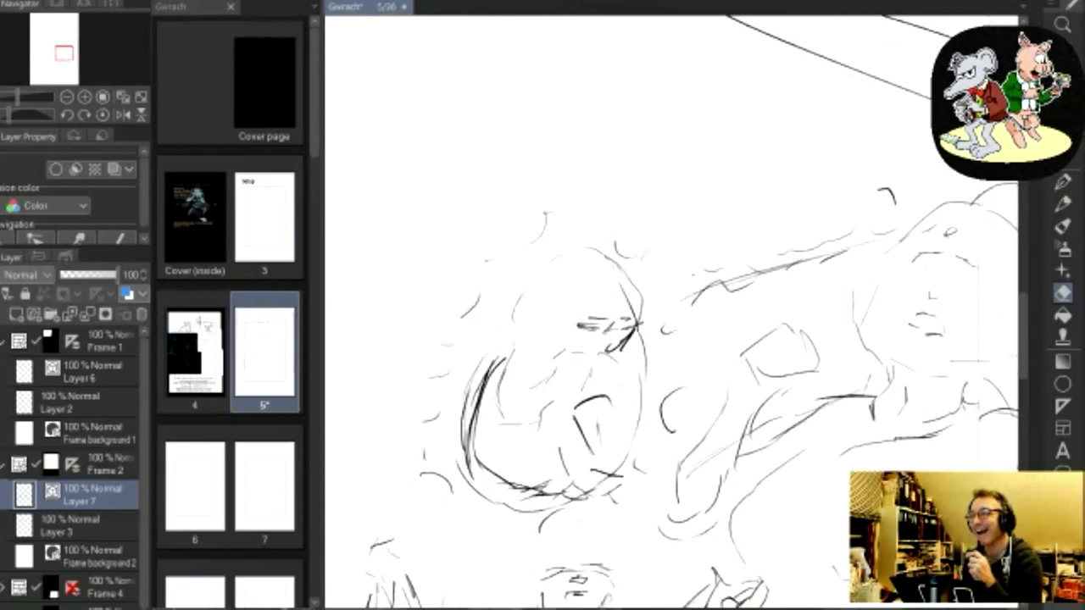
scroll(672, 312, "right", 4)
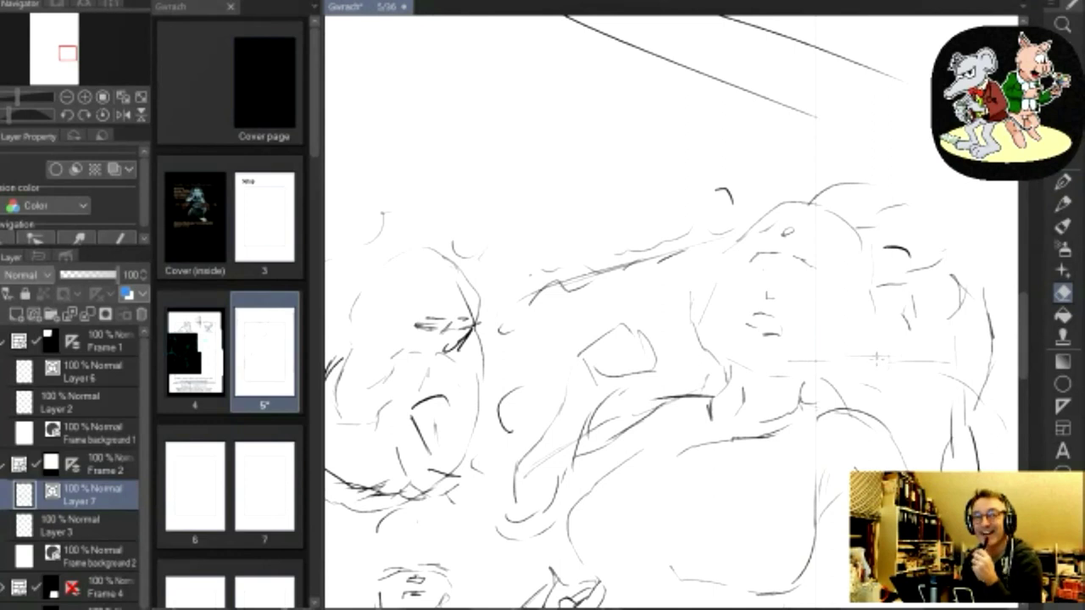
scroll(862, 270, "up", 1)
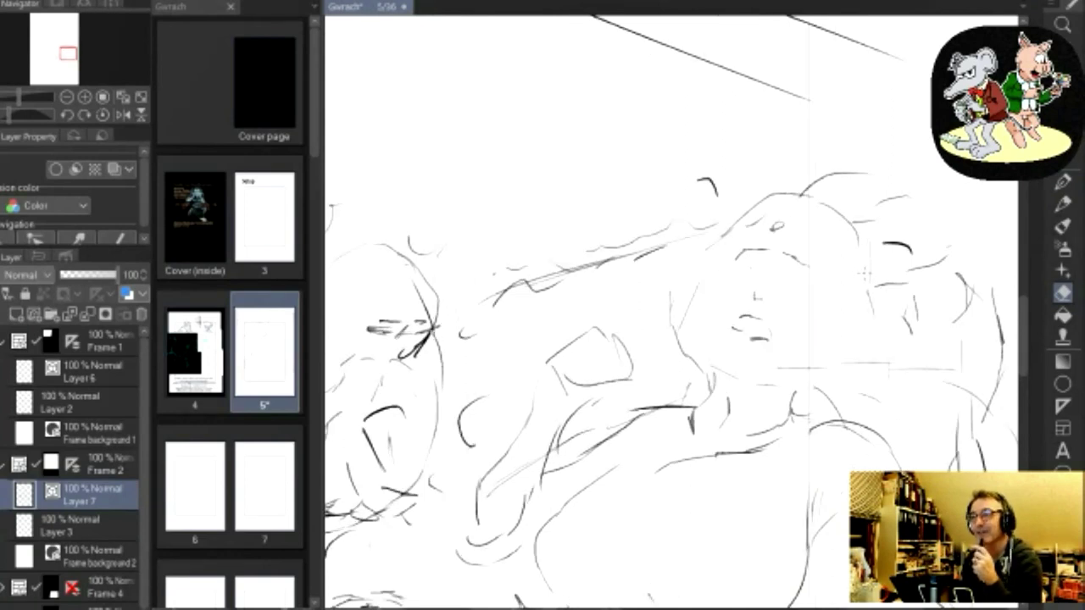
scroll(851, 298, "up", 4)
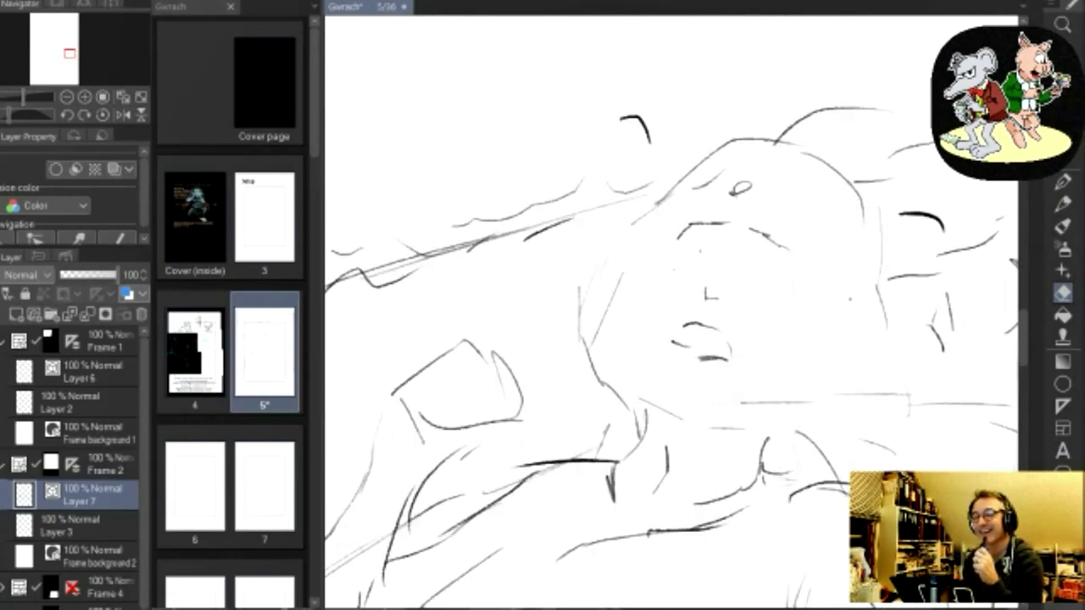
scroll(850, 298, "down", 2)
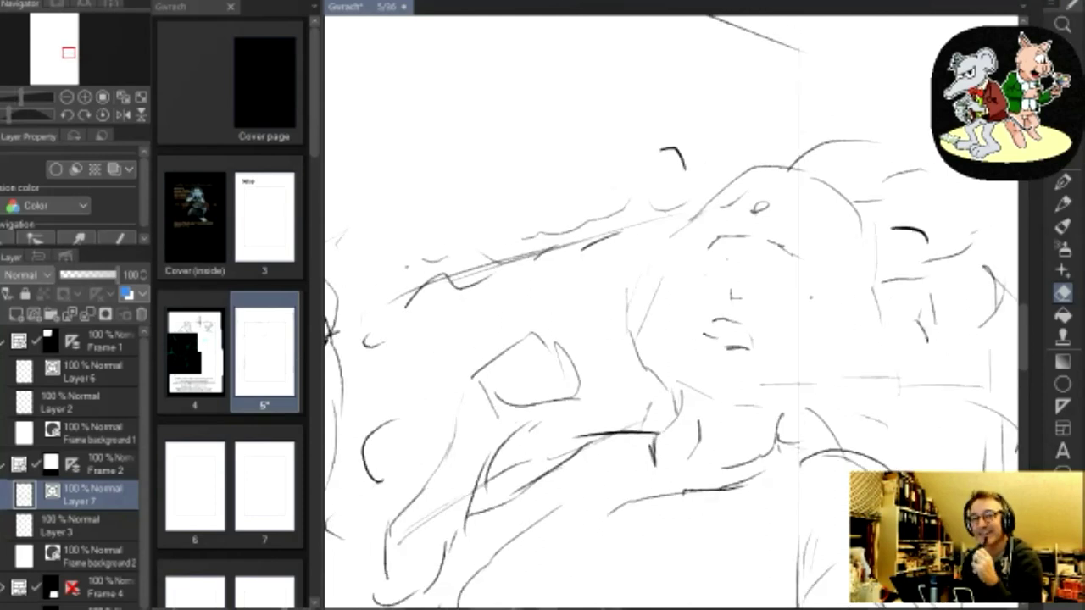
scroll(814, 296, "up", 3)
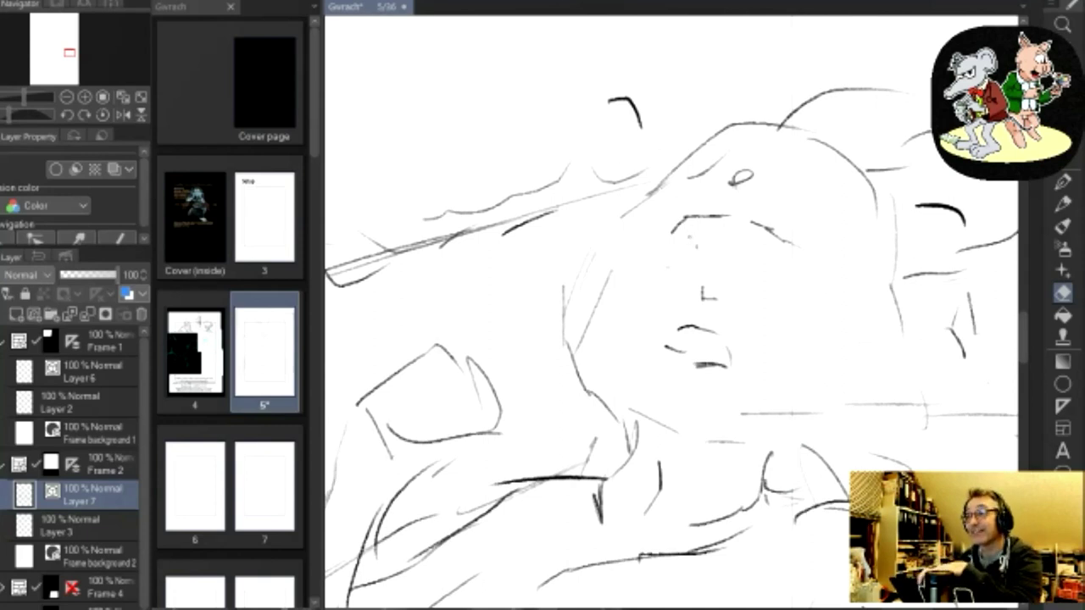
left_click(1064, 181)
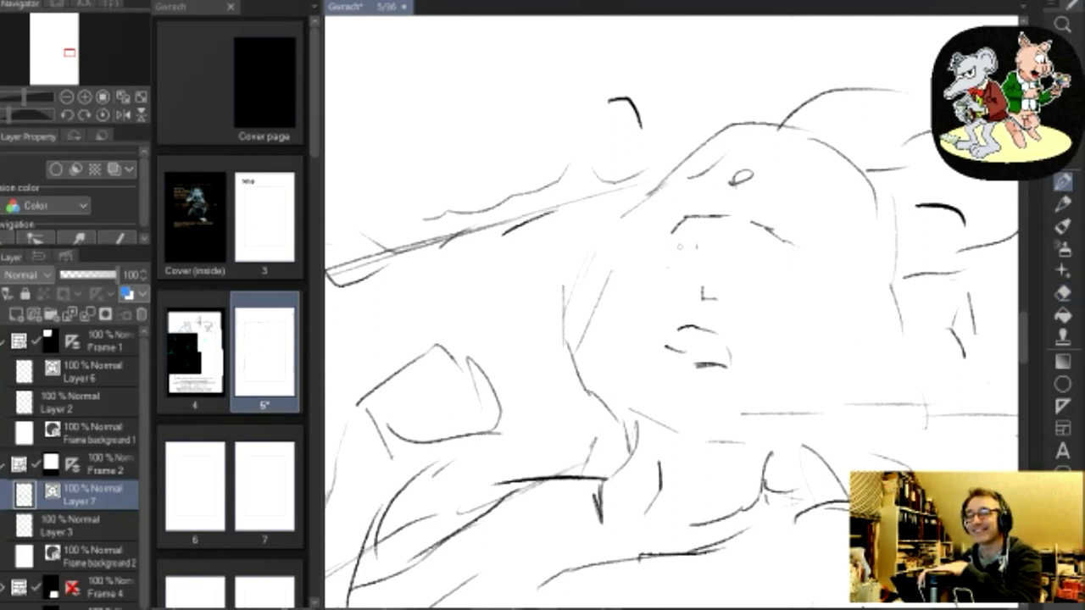
mouse_move(681, 246)
left_mouse_down()
mouse_move(712, 240)
mouse_move(793, 280)
left_mouse_up()
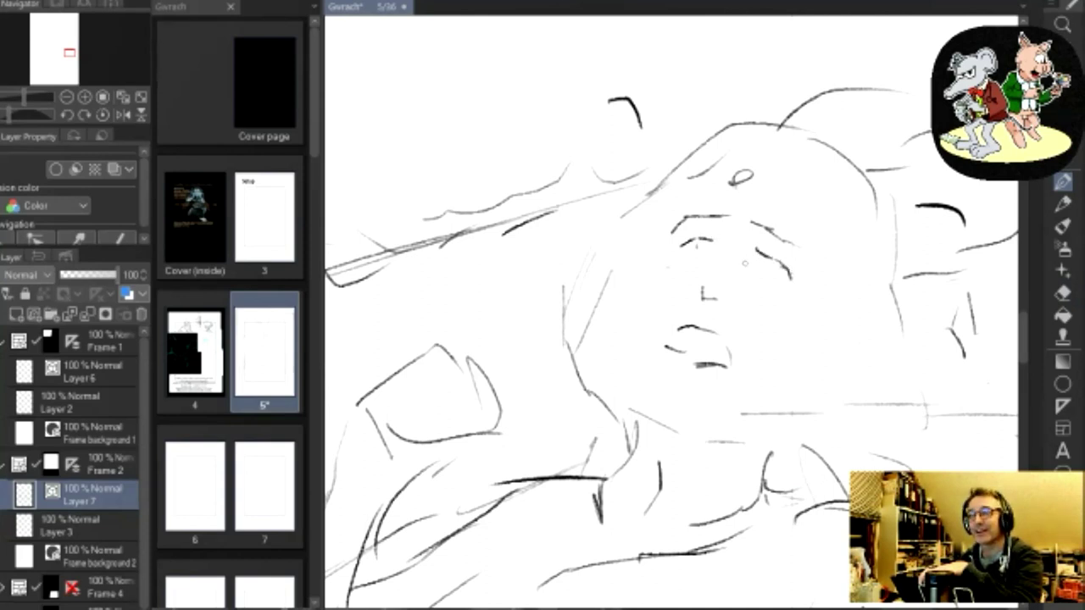
left_click_drag(697, 246, 702, 246)
left_click_drag(761, 266, 773, 269)
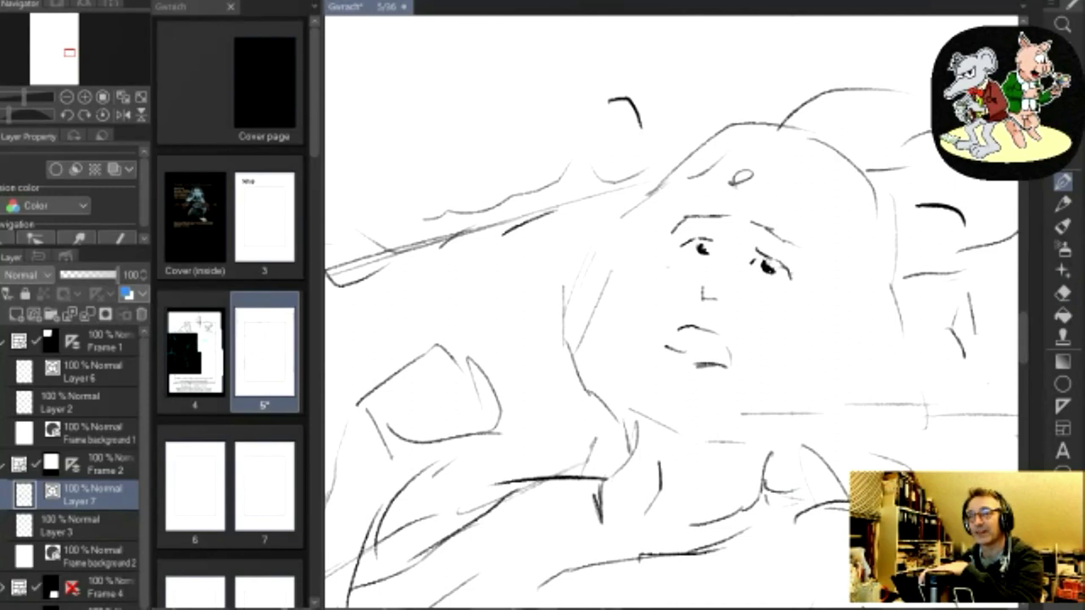
Pen the large figure's nose and parted lips, and add a short stroke on the cheek
mouse_move(700, 288)
left_mouse_down()
mouse_move(733, 304)
mouse_move(699, 283)
mouse_move(717, 262)
mouse_move(716, 306)
mouse_move(678, 298)
left_mouse_up()
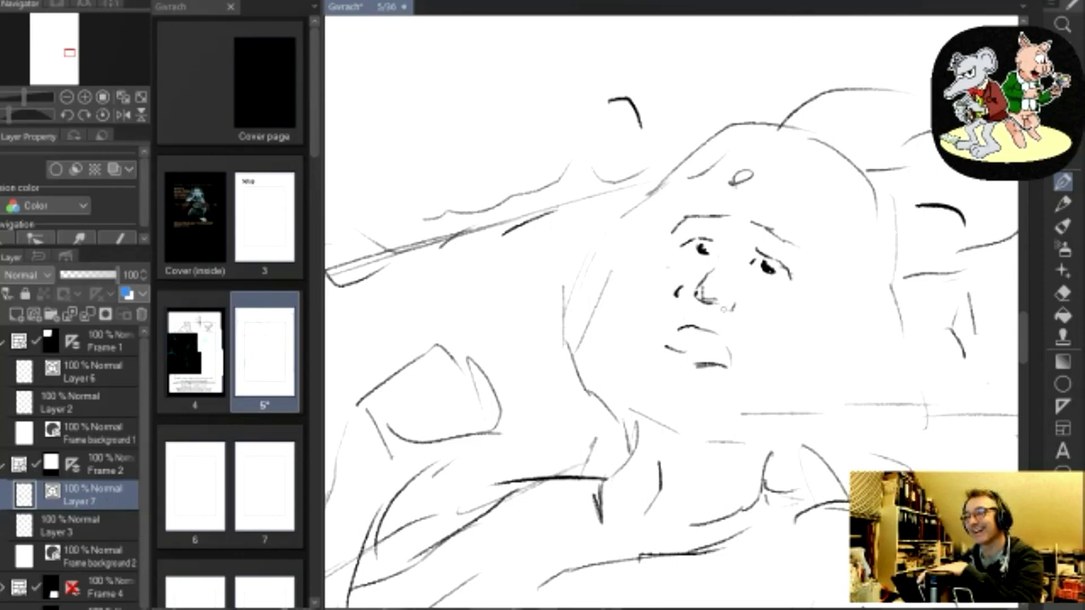
mouse_move(667, 327)
left_mouse_down()
mouse_move(694, 324)
mouse_move(729, 341)
mouse_move(705, 340)
mouse_move(726, 368)
left_mouse_up()
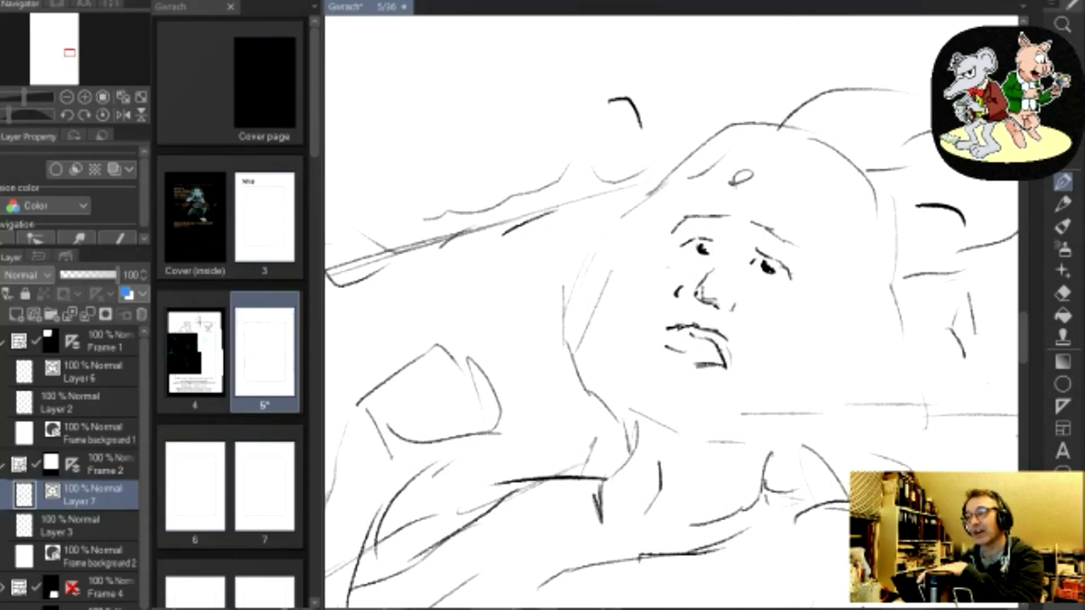
mouse_move(664, 340)
left_mouse_down()
mouse_move(687, 332)
mouse_move(683, 359)
mouse_move(721, 363)
mouse_move(674, 371)
mouse_move(708, 383)
left_mouse_up()
left_click_drag(807, 359, 817, 345)
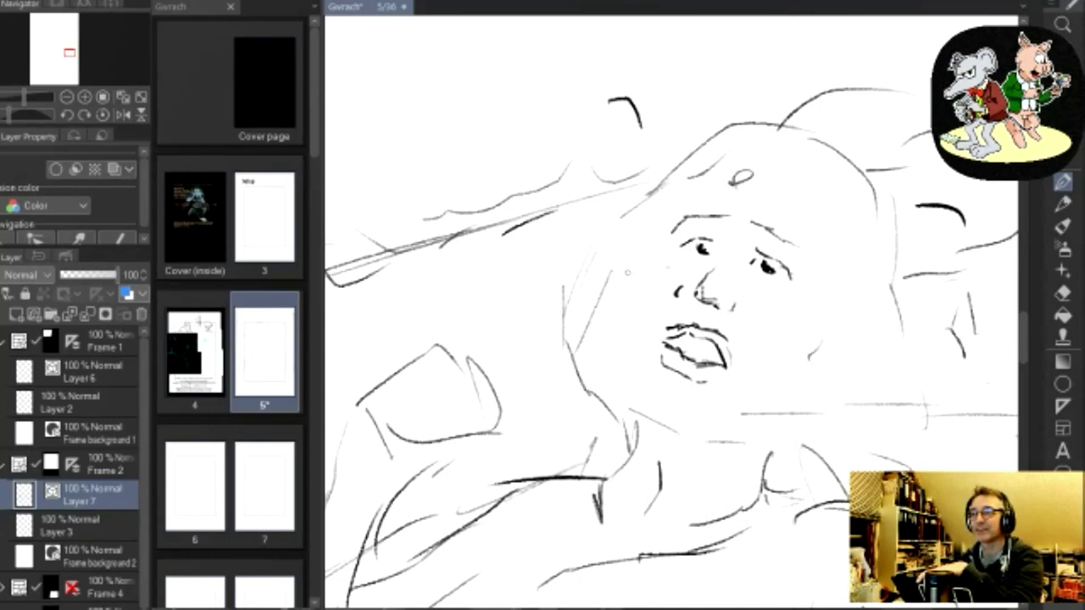
Pen the side of the large figure's face, the hairline around the forehead and the hair's outer contour
mouse_move(614, 285)
left_mouse_down()
mouse_move(628, 244)
mouse_move(656, 222)
left_mouse_up()
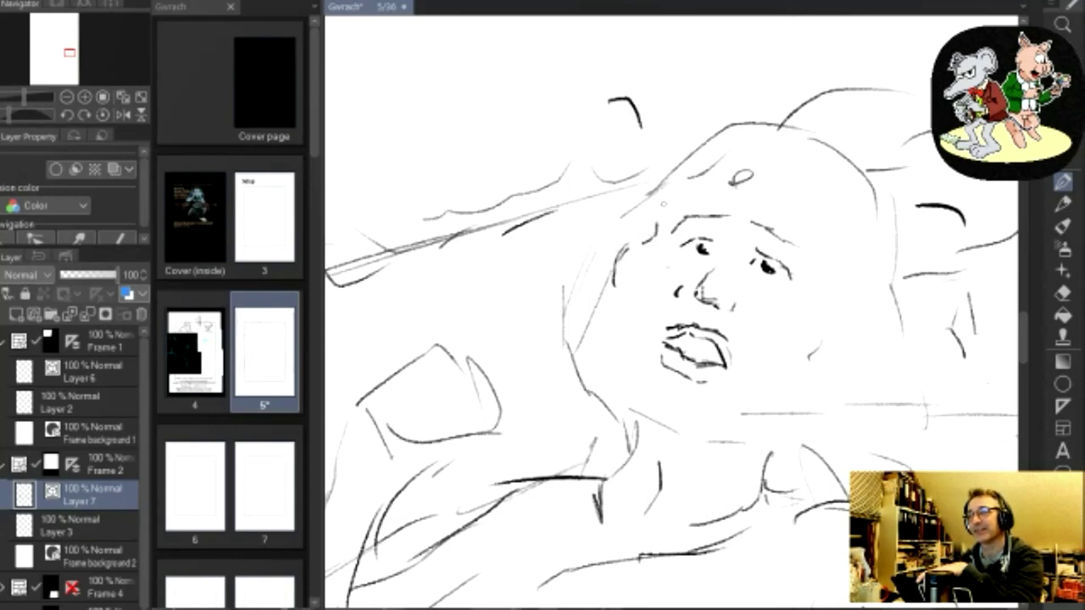
mouse_move(645, 237)
left_mouse_down()
mouse_move(638, 206)
mouse_move(668, 173)
left_mouse_up()
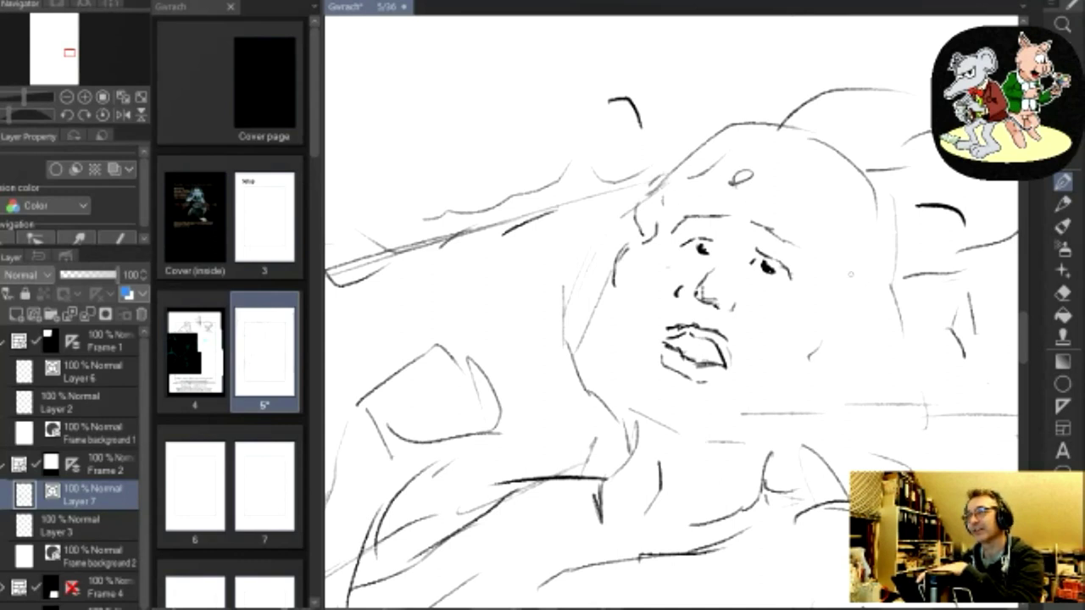
mouse_move(752, 140)
left_mouse_down()
mouse_move(752, 154)
mouse_move(811, 203)
mouse_move(823, 259)
mouse_move(846, 291)
left_mouse_up()
mouse_move(677, 154)
left_mouse_down()
mouse_move(702, 123)
mouse_move(694, 127)
mouse_move(725, 117)
mouse_move(763, 127)
left_mouse_up()
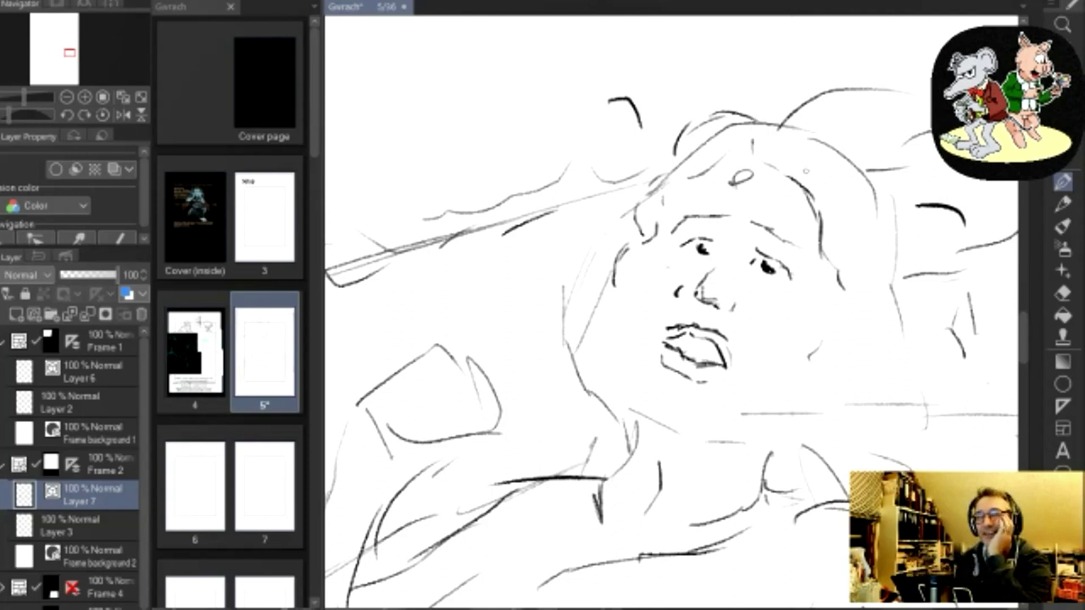
mouse_move(766, 127)
left_mouse_down()
mouse_move(792, 117)
mouse_move(864, 158)
mouse_move(903, 220)
left_mouse_up()
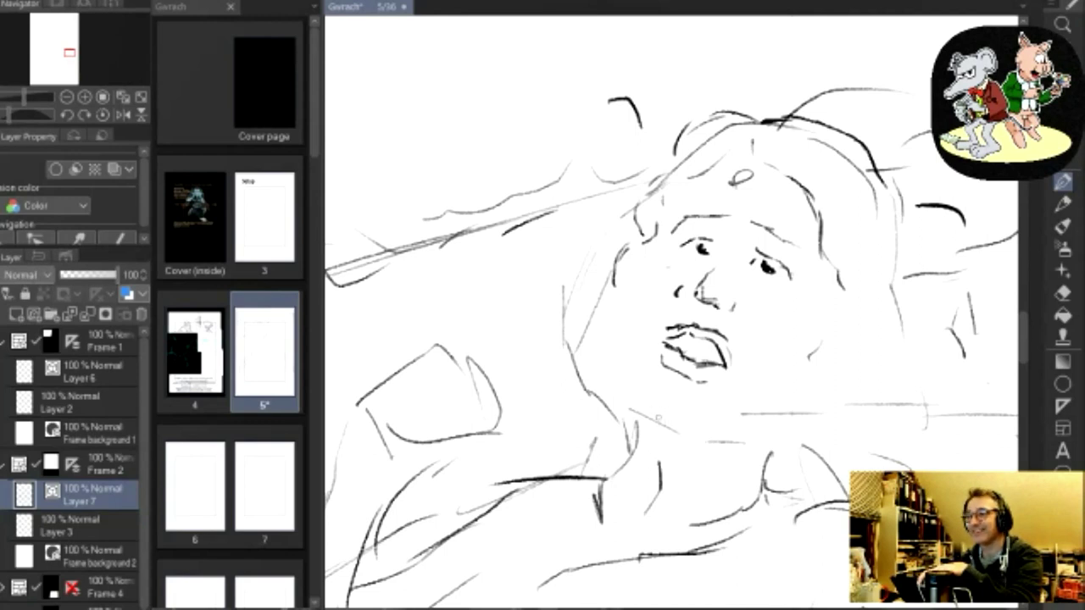
Pen the large figure's chin and both sides of the jaw to close the lower face outline
mouse_move(655, 412)
left_mouse_down()
mouse_move(680, 431)
mouse_move(729, 419)
left_mouse_up()
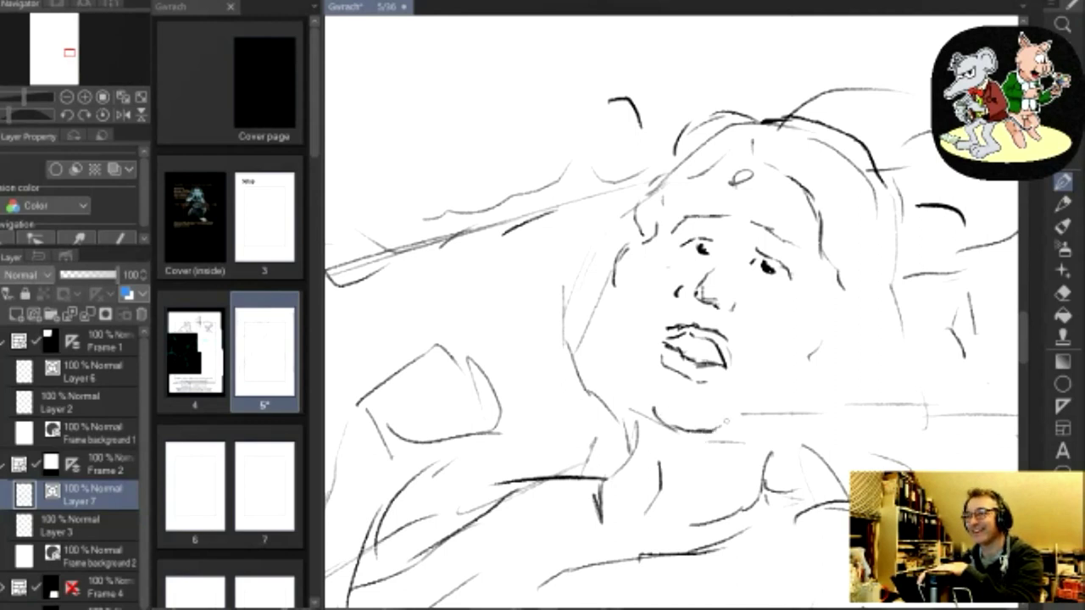
left_click_drag(632, 392, 610, 297)
left_click_drag(619, 342, 615, 269)
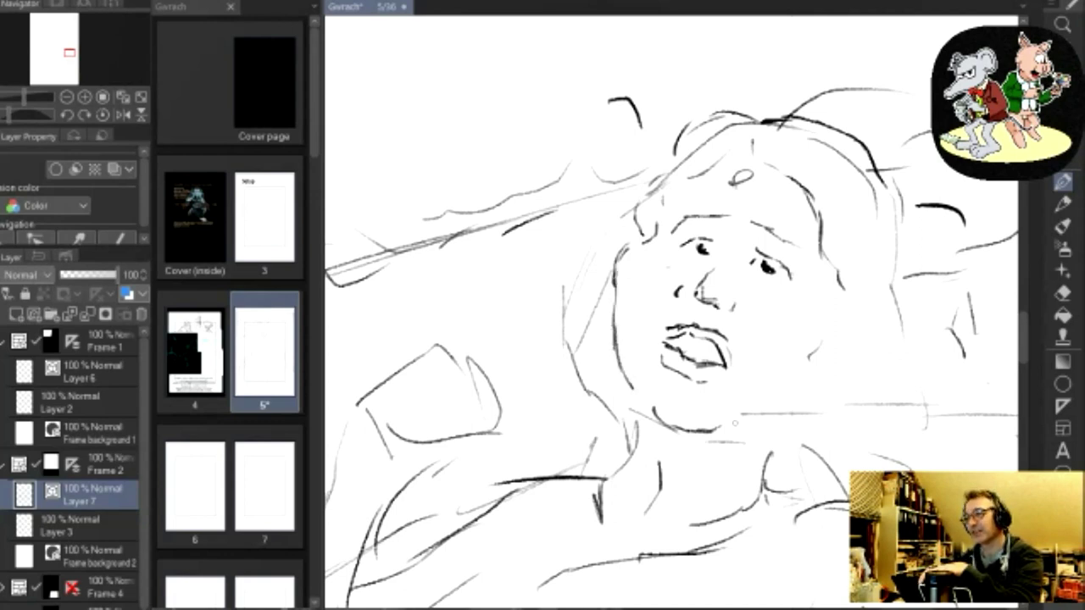
mouse_move(738, 418)
left_mouse_down()
mouse_move(782, 407)
mouse_move(797, 381)
left_mouse_up()
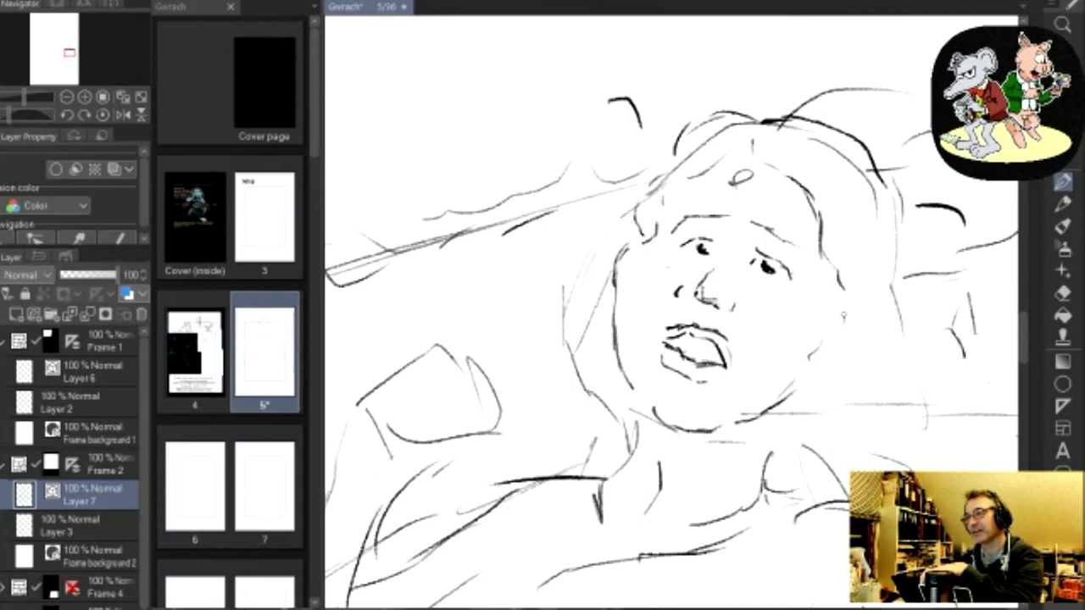
Pen both sides of the large figure's neck and outline the ear beside the jaw
left_click_drag(632, 408, 636, 457)
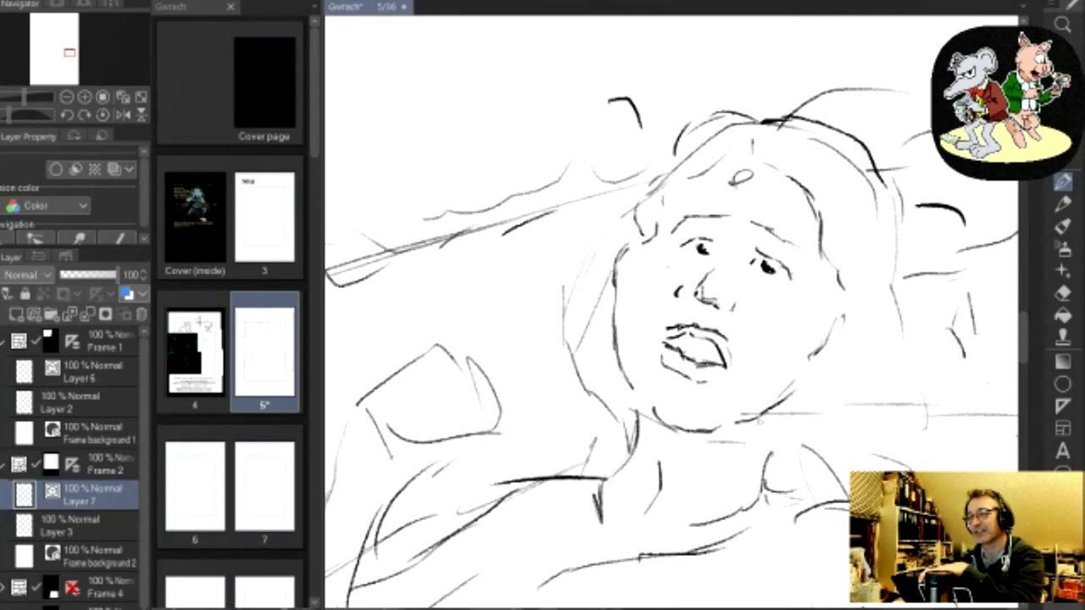
left_click_drag(766, 421, 768, 466)
left_click_drag(848, 329, 864, 331)
mouse_move(819, 369)
left_mouse_down()
mouse_move(839, 375)
mouse_move(865, 342)
mouse_move(842, 346)
mouse_move(868, 331)
left_mouse_up()
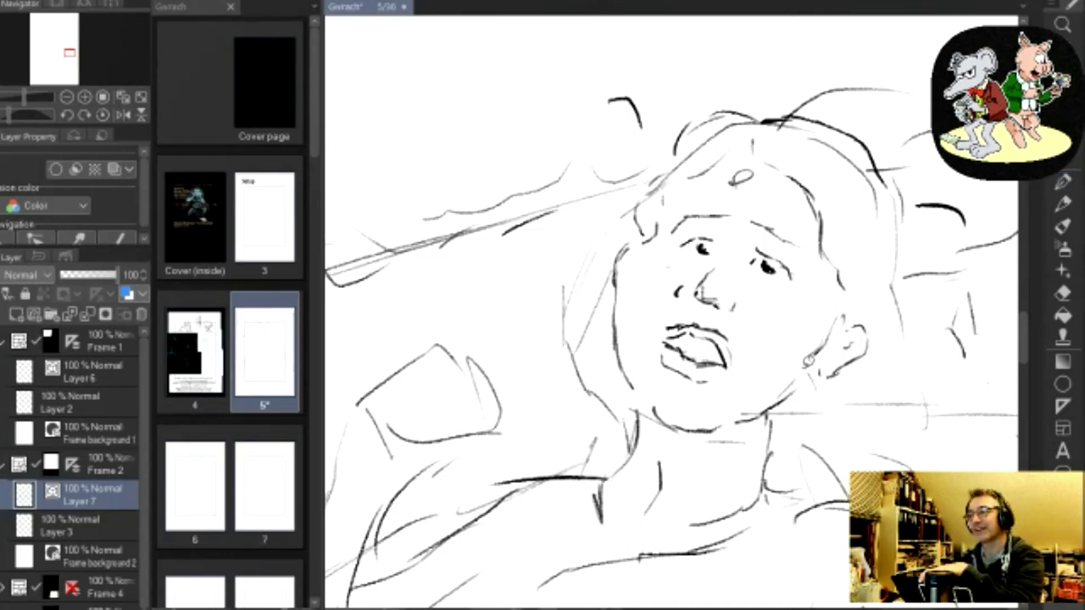
Lasso the large figure's ear, move it slightly up and away from the face, and clear the selection
mouse_move(852, 300)
left_mouse_down()
mouse_move(888, 335)
mouse_move(810, 381)
left_mouse_up()
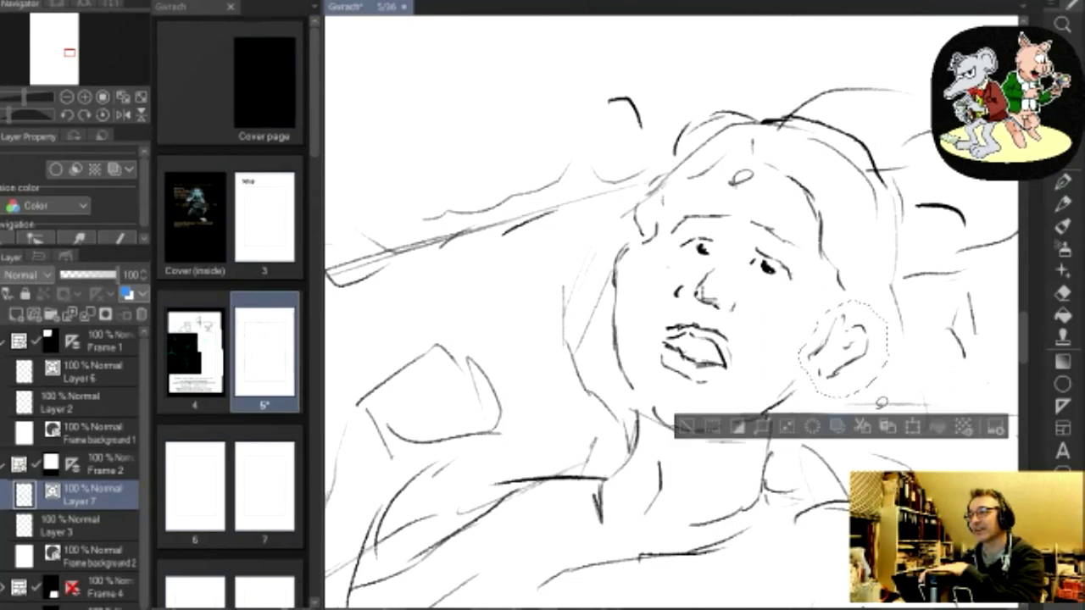
left_click(913, 428)
left_click(921, 429)
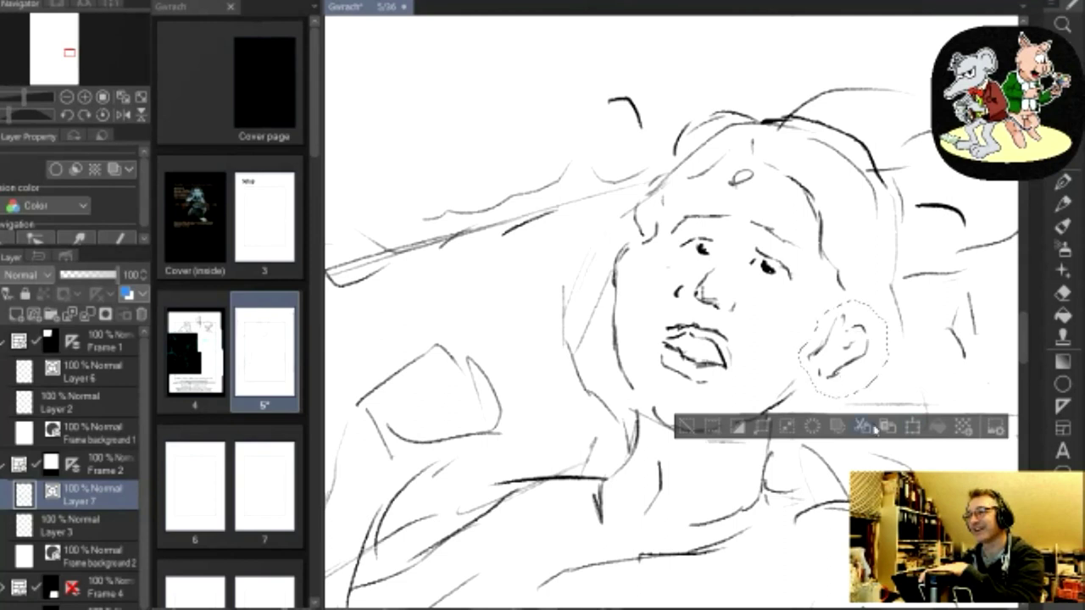
left_click(913, 429)
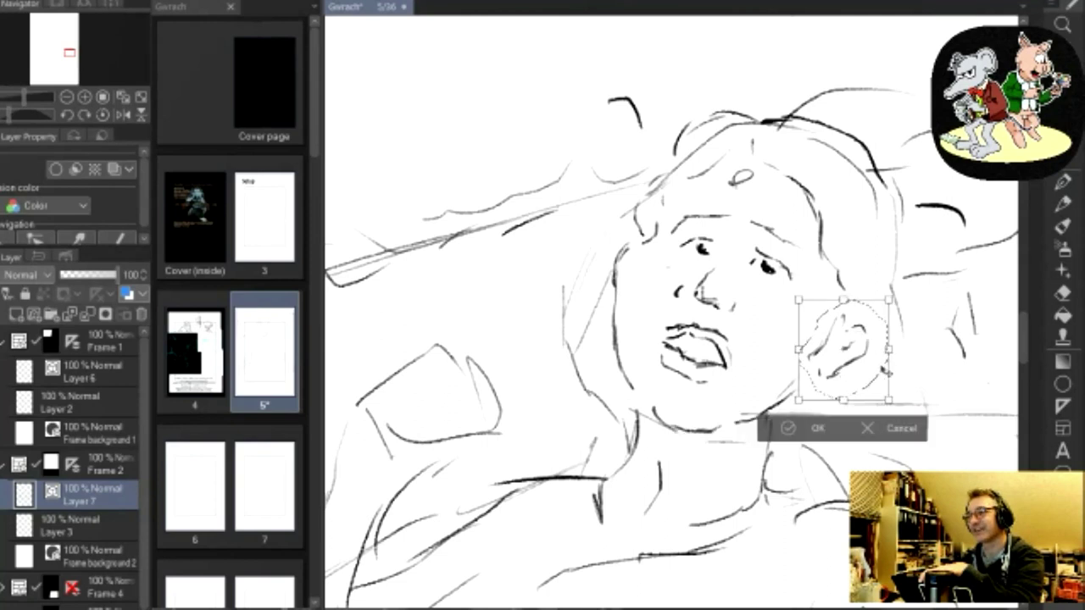
left_click_drag(860, 331, 885, 287)
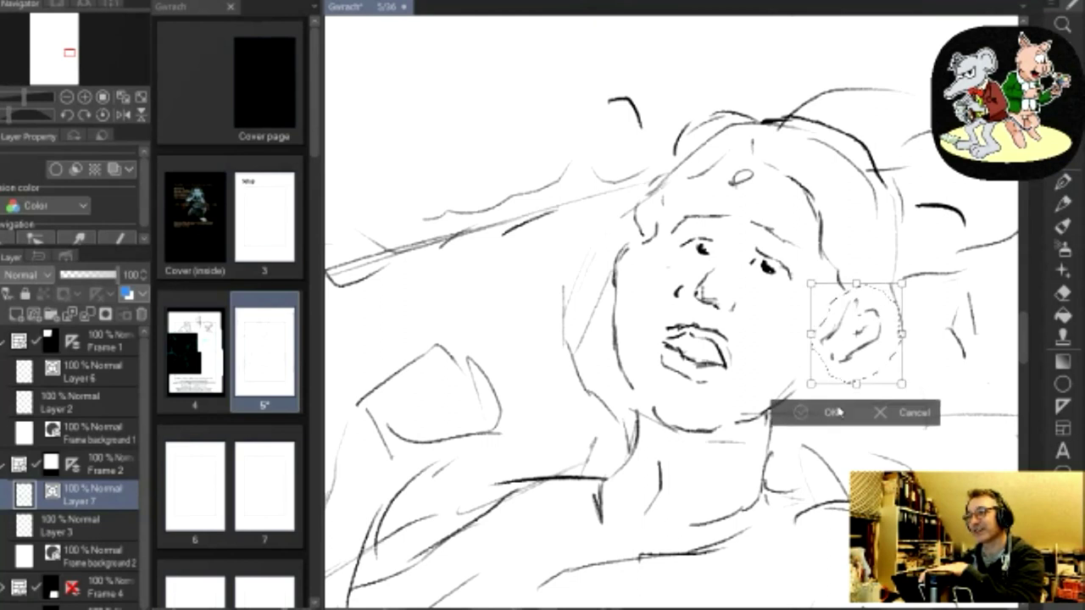
left_click(831, 415)
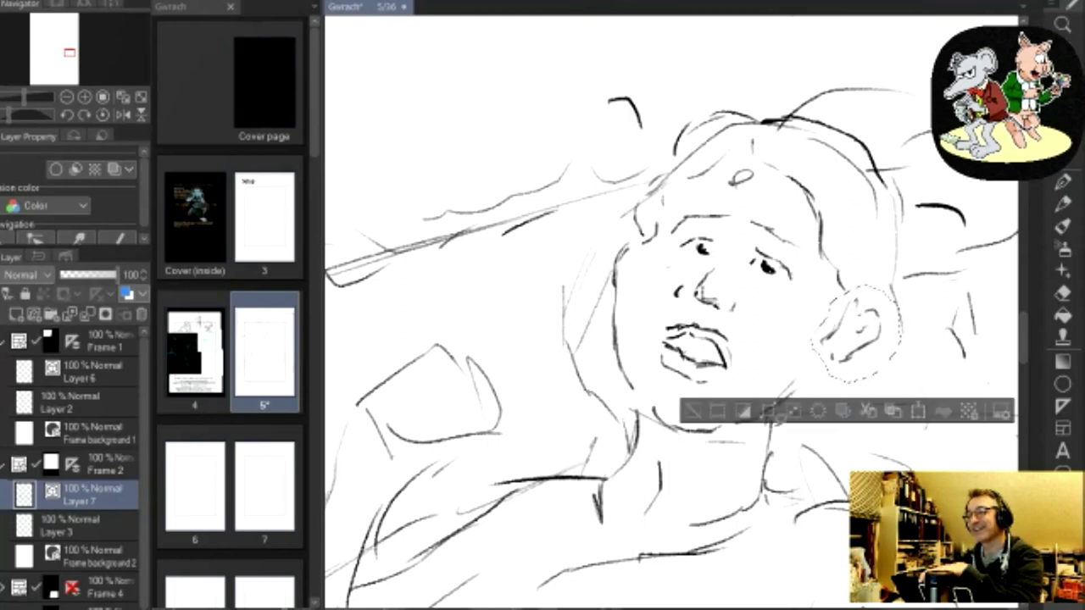
left_click(694, 410)
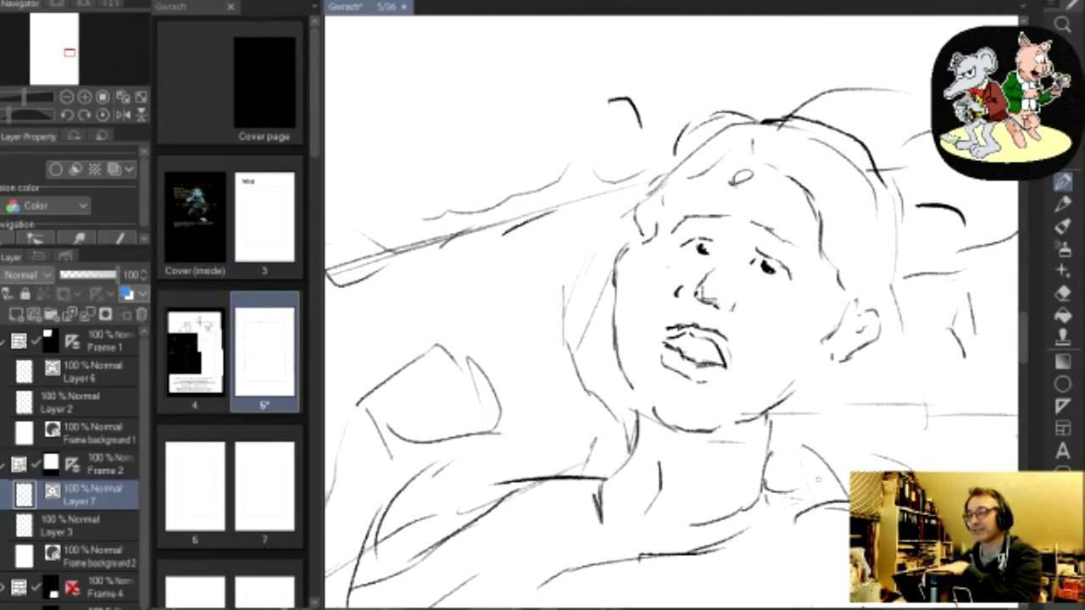
Pen the large figure's hair falling past the neck and ear, and the curling lock over the opposite shoulder
mouse_move(764, 567)
left_mouse_down()
mouse_move(736, 532)
mouse_move(736, 502)
mouse_move(776, 424)
mouse_move(767, 410)
left_mouse_up()
mouse_move(751, 555)
left_mouse_down()
mouse_move(773, 570)
mouse_move(851, 536)
left_mouse_up()
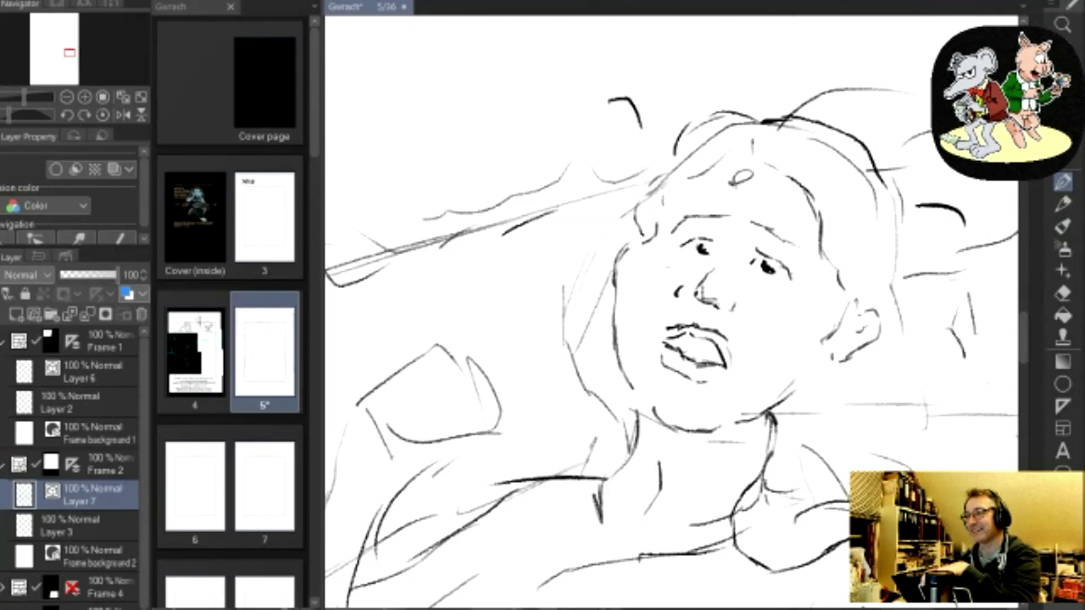
mouse_move(868, 468)
left_mouse_down()
mouse_move(867, 431)
mouse_move(917, 386)
mouse_move(917, 339)
left_mouse_up()
mouse_move(909, 395)
left_mouse_down()
mouse_move(916, 299)
mouse_move(890, 246)
left_mouse_up()
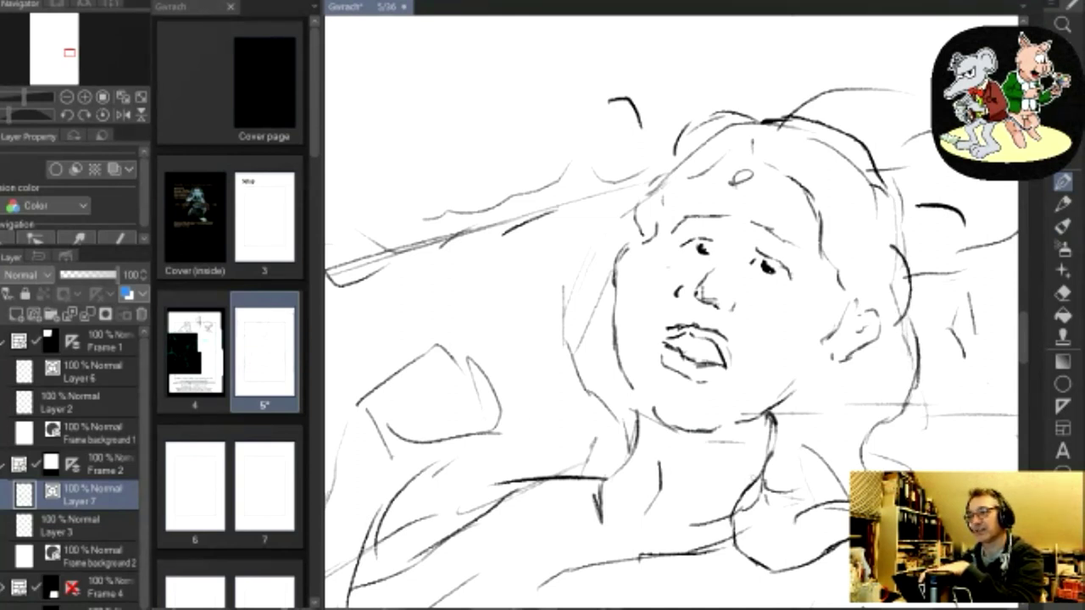
mouse_move(490, 451)
left_mouse_down()
mouse_move(518, 428)
mouse_move(578, 456)
left_mouse_up()
mouse_move(488, 458)
left_mouse_down()
mouse_move(547, 465)
mouse_move(574, 451)
mouse_move(564, 453)
mouse_move(585, 461)
mouse_move(588, 405)
left_mouse_up()
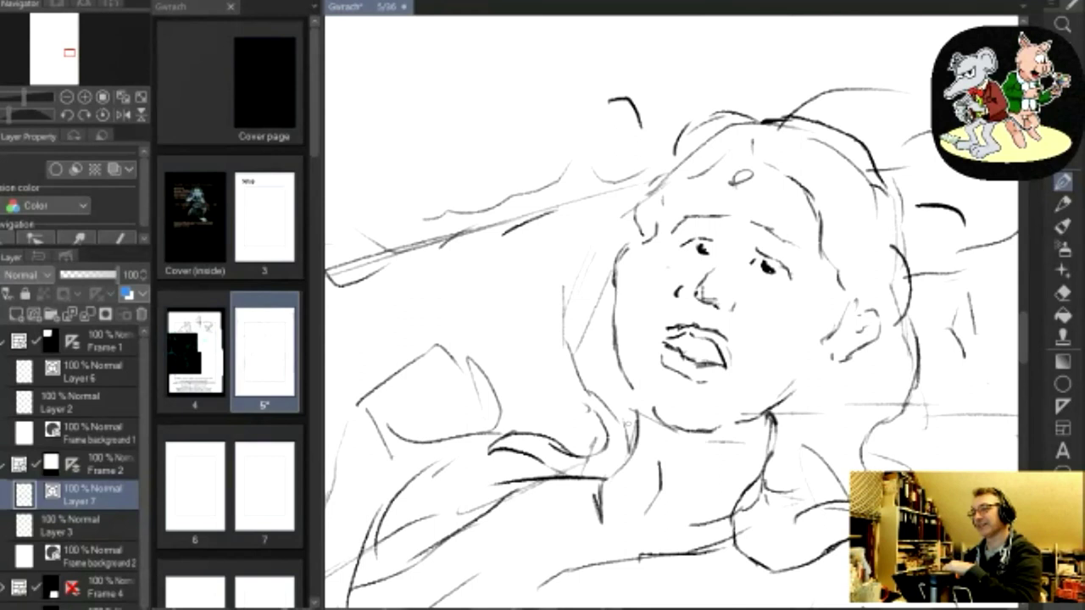
Fill the opening between the large figure's parted lips with dark pen strokes
scroll(670, 305, "down", 3)
scroll(670, 306, "up", 3)
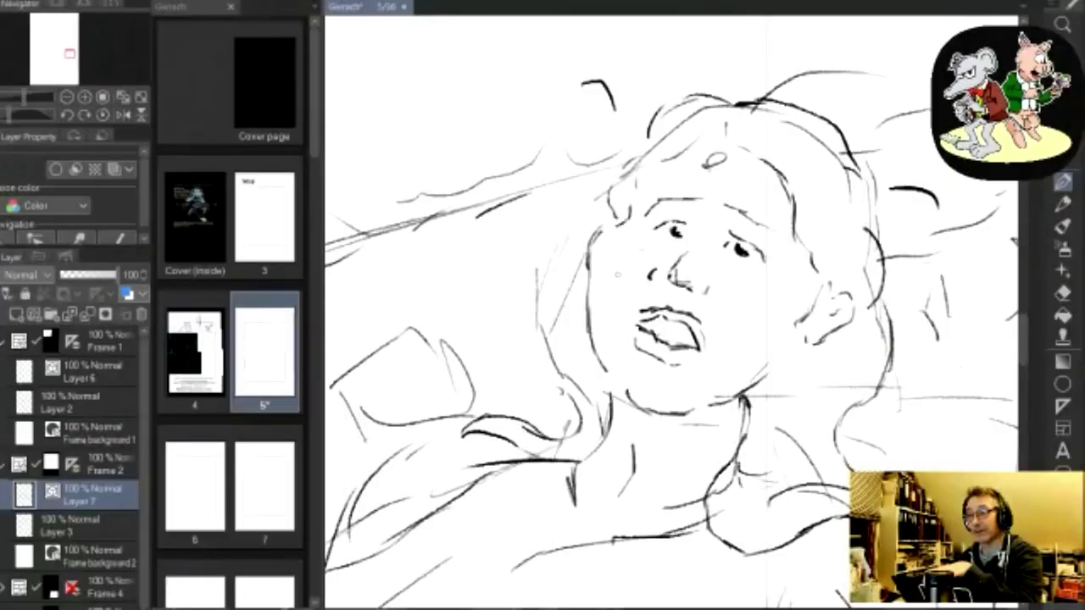
mouse_move(651, 324)
left_mouse_down()
mouse_move(699, 348)
mouse_move(677, 331)
left_mouse_up()
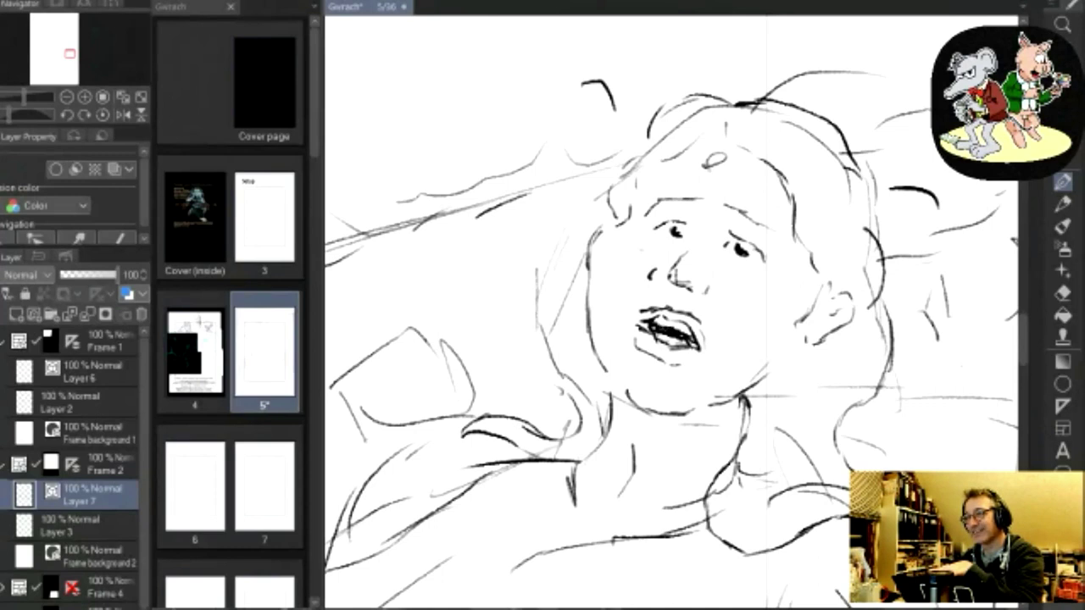
left_click_drag(638, 321, 662, 328)
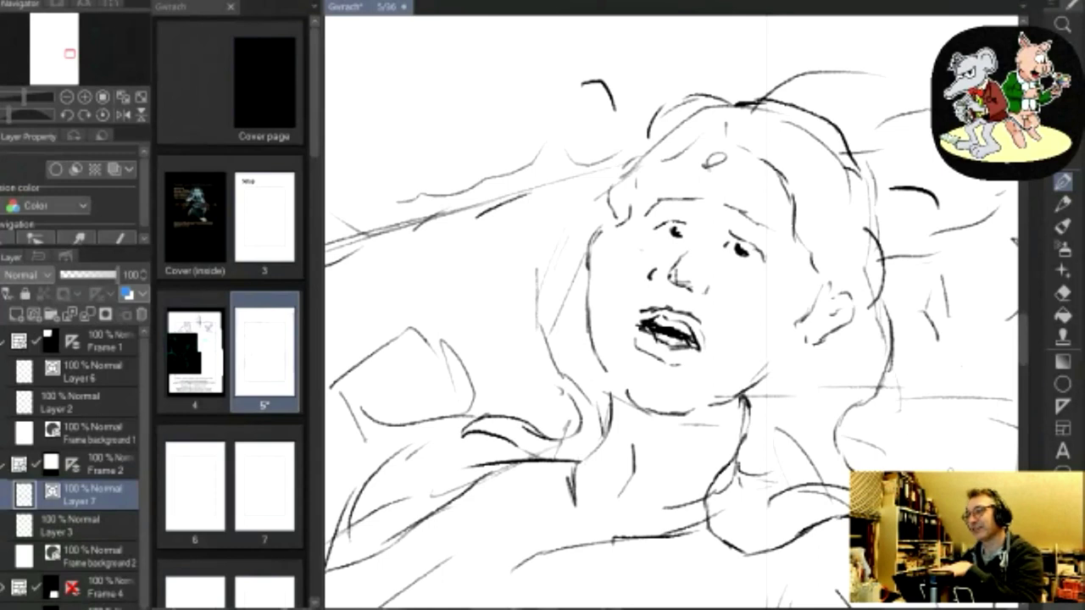
scroll(852, 527, "down", 2)
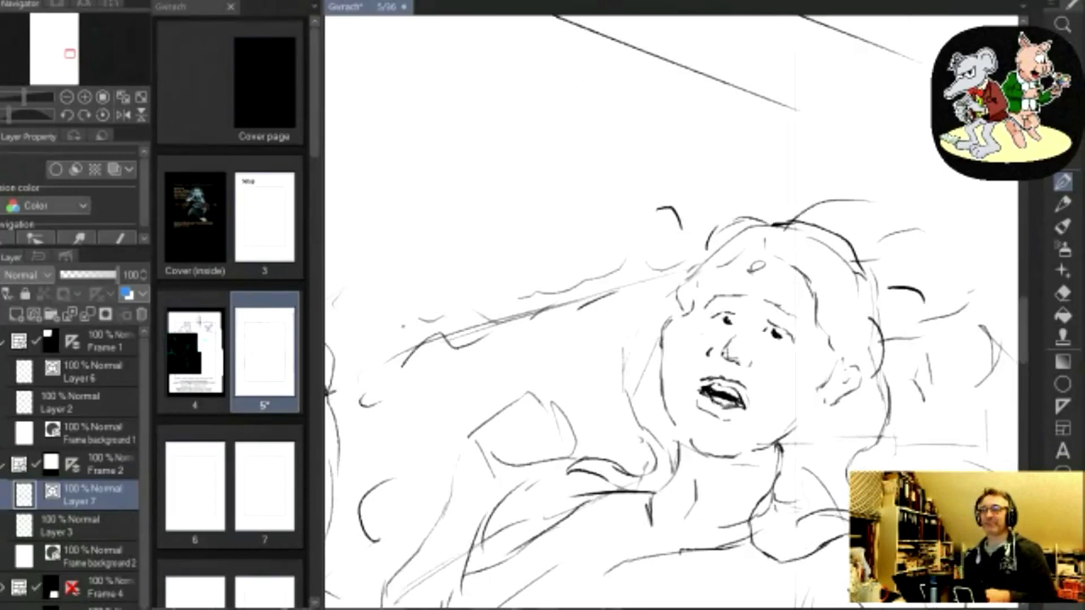
left_click_drag(1025, 303, 1024, 330)
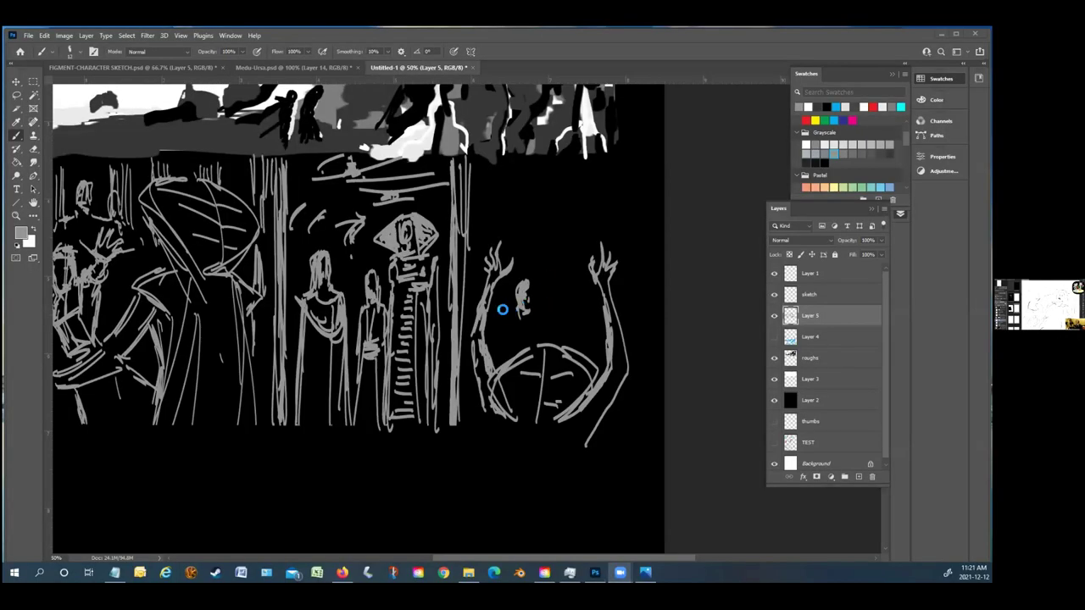
In the Photoshop montage, brush two small heads with shoulders between the raised arms and add short marks to the hood below
left_click(503, 311)
left_click_drag(514, 311, 503, 338)
left_click_drag(574, 298, 590, 324)
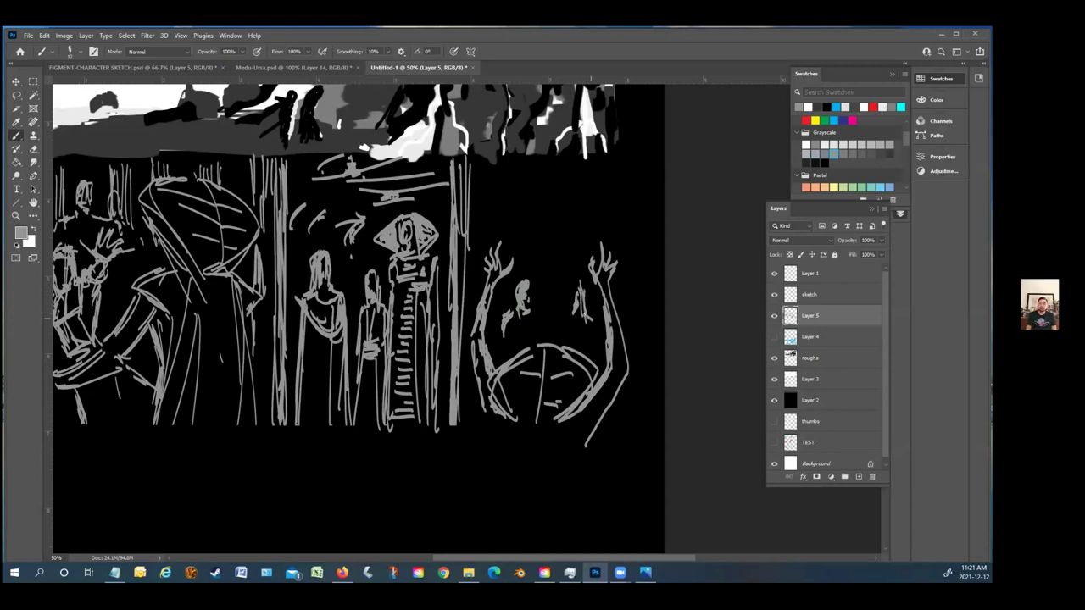
left_click_drag(570, 277, 553, 321)
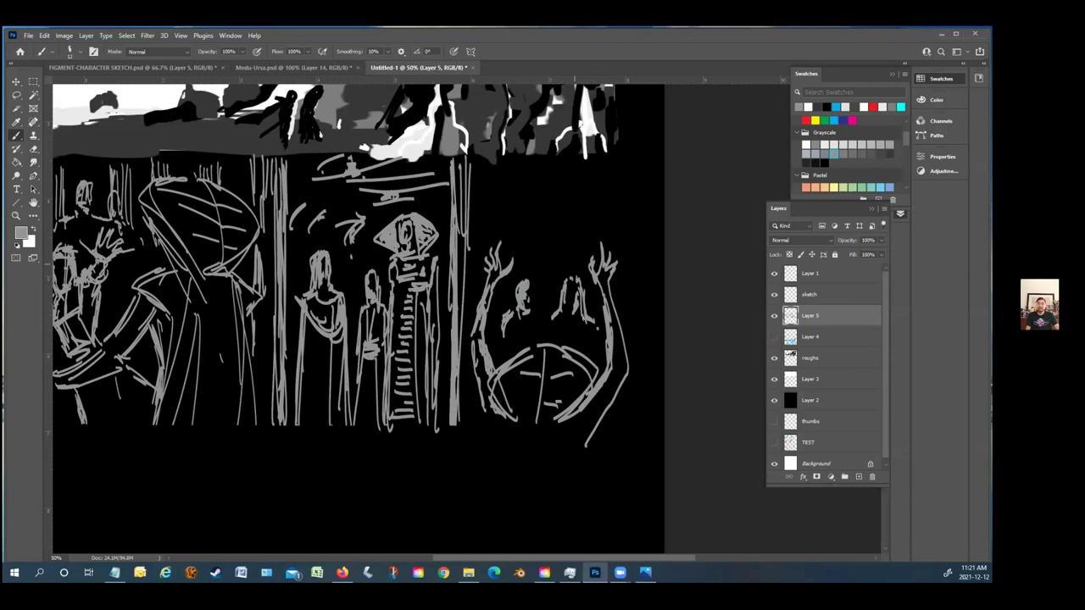
left_click_drag(541, 277, 535, 305)
left_click_drag(514, 396, 534, 399)
Brush long vertical border lines beside the raised-arm figure at the outer end of the montage
left_click_drag(629, 169, 632, 398)
left_click_drag(646, 173, 636, 453)
left_click_drag(641, 261, 634, 293)
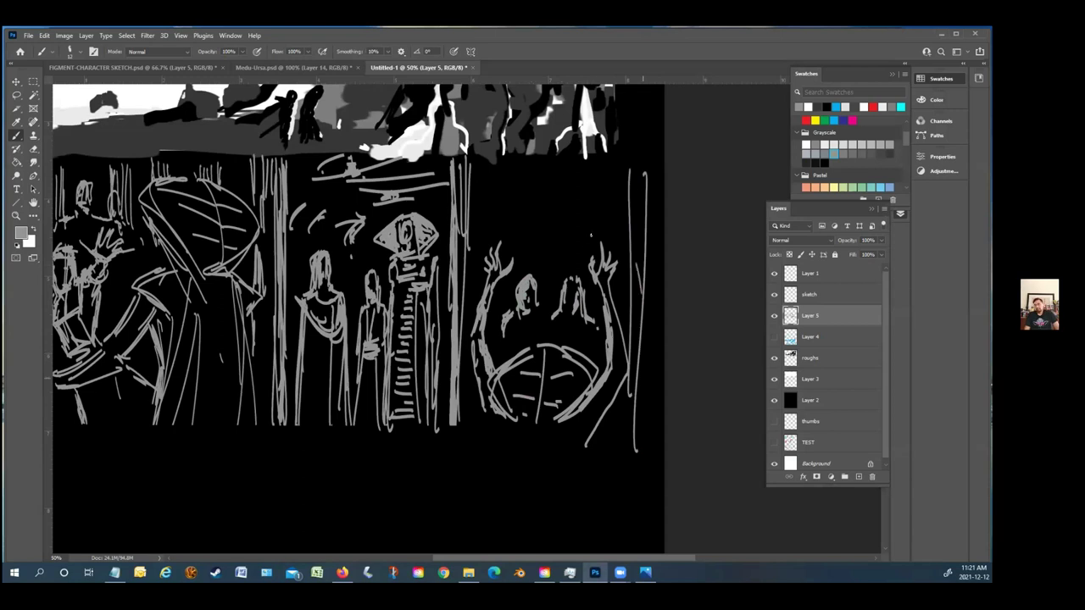
Brush wavy energy lines rising above both raised hands of the hooded figure
left_click_drag(590, 226, 593, 169)
left_click_drag(498, 210, 519, 241)
mouse_move(474, 231)
left_mouse_down()
mouse_move(481, 246)
mouse_move(495, 197)
left_mouse_up()
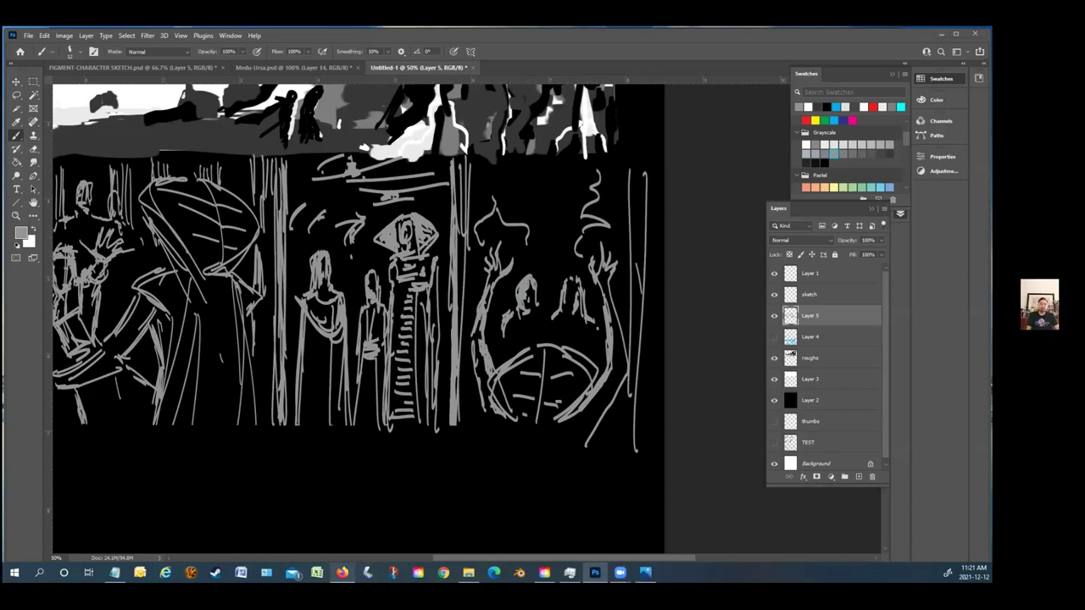
Read the Montage section 4 description in the Legend of the Witch-Monster script in Firefox and return to the Photoshop montage
left_click(342, 573)
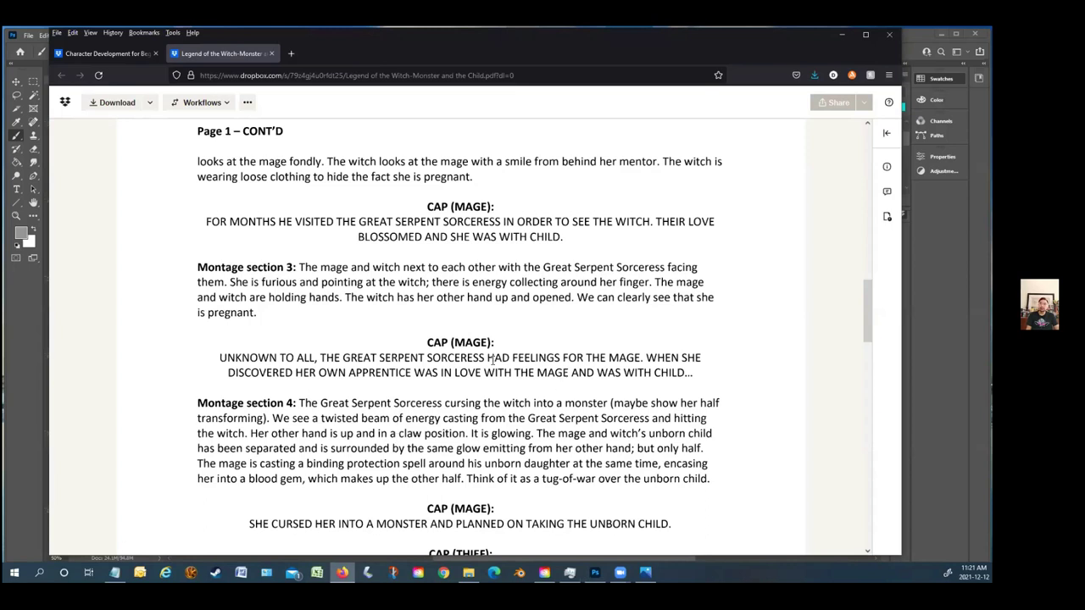
scroll(366, 448, "down", 3)
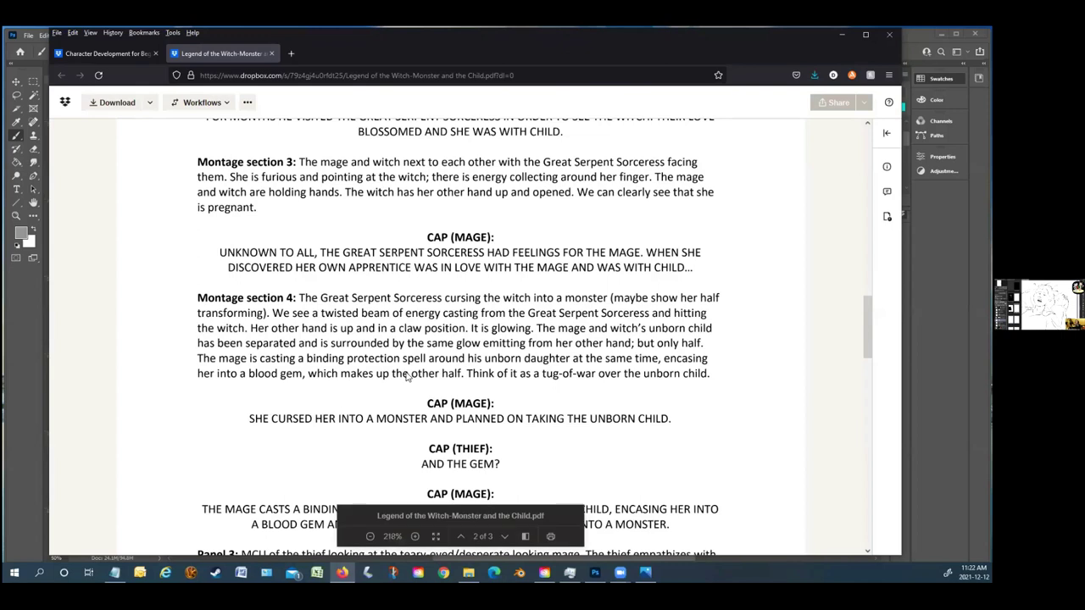
left_click(595, 573)
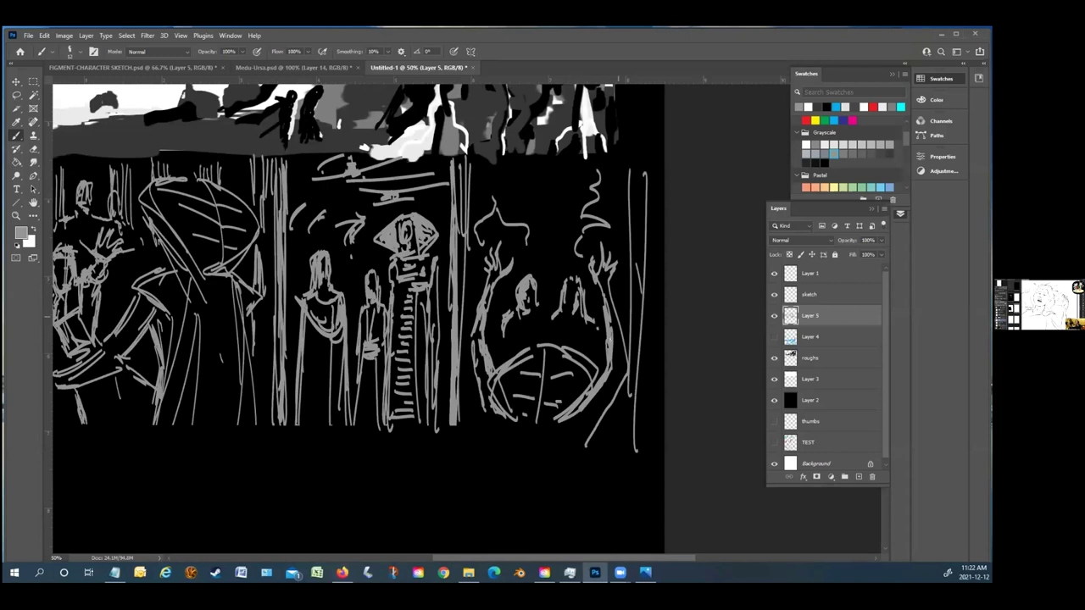
Scale the grey panel sketches on Layer 5 down proportionally to about 85%
key("ctrl+t")
mouse_move(646, 451)
left_mouse_down()
mouse_move(559, 406)
mouse_move(579, 404)
mouse_move(569, 395)
left_mouse_up()
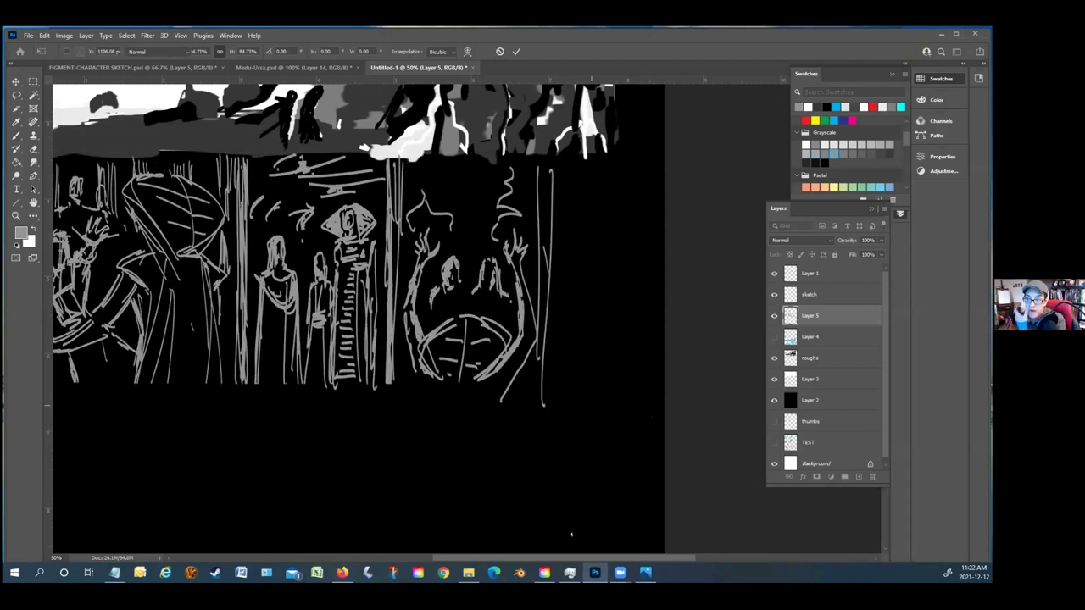
key("Return")
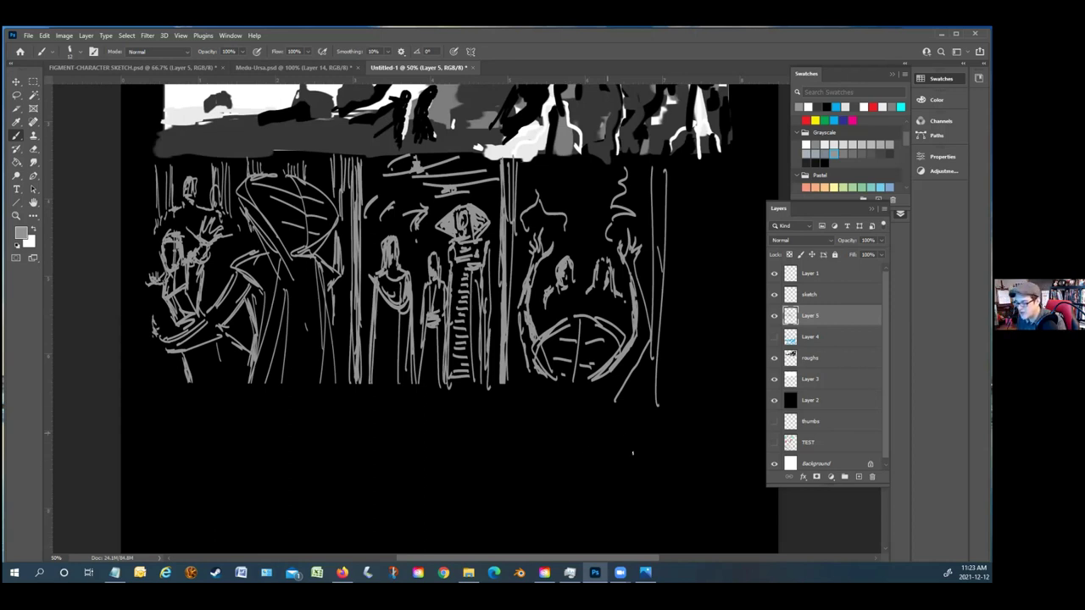
Select and delete the stray line ends hanging below the lower edge of the sketched panel row
left_click(34, 81)
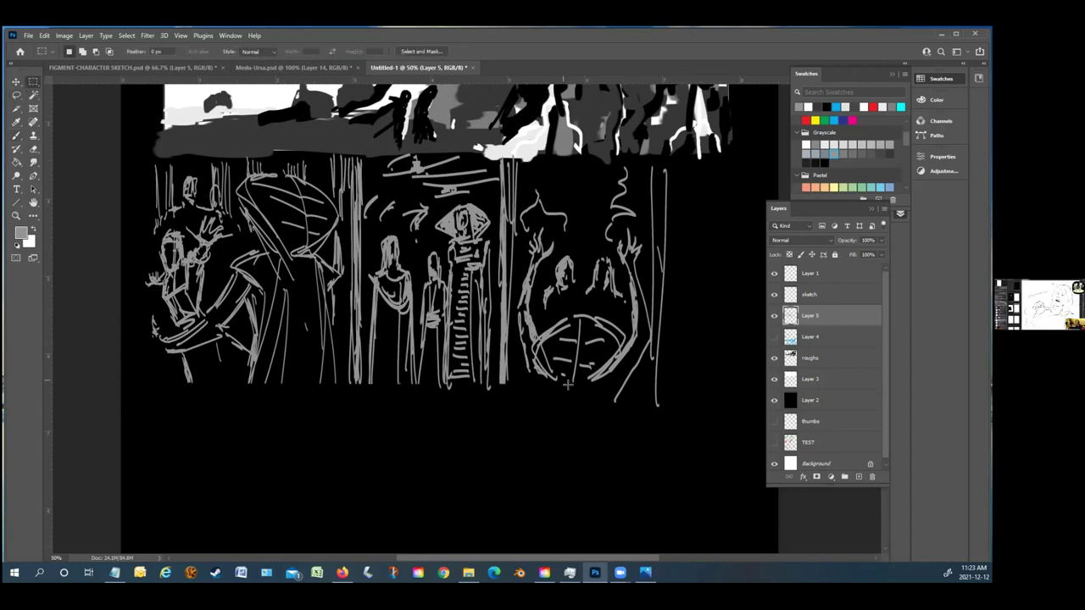
left_click_drag(586, 392, 751, 461)
key("Delete")
key("ctrl+d")
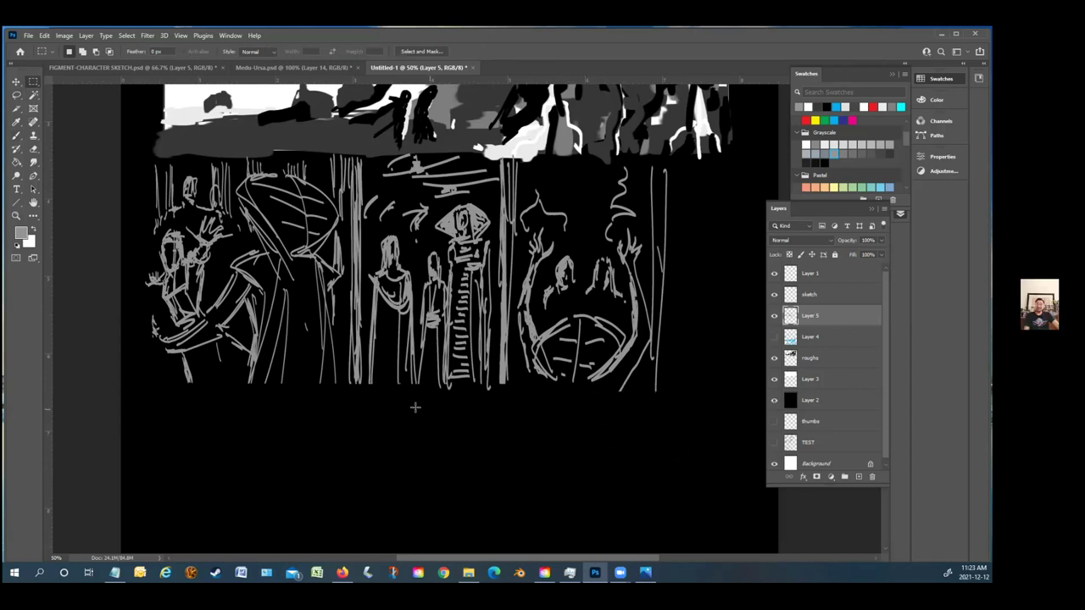
left_click_drag(424, 386, 703, 427)
key("ctrl+d")
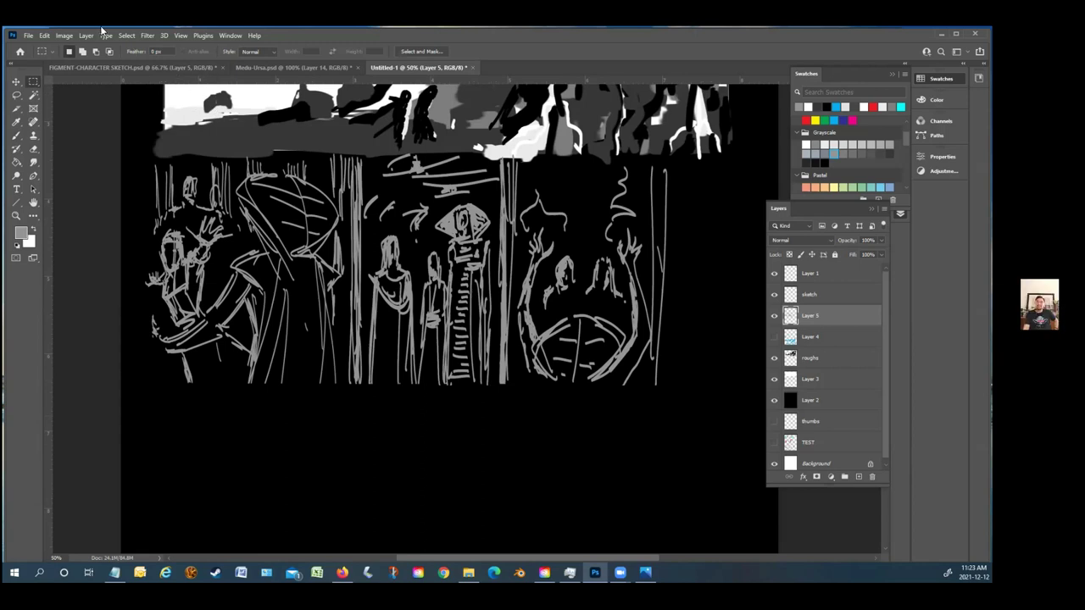
Move the row of panel sketches slightly down and left beneath the mountain landscape, toward the page's left edge
key("v")
left_click_drag(225, 334, 216, 333)
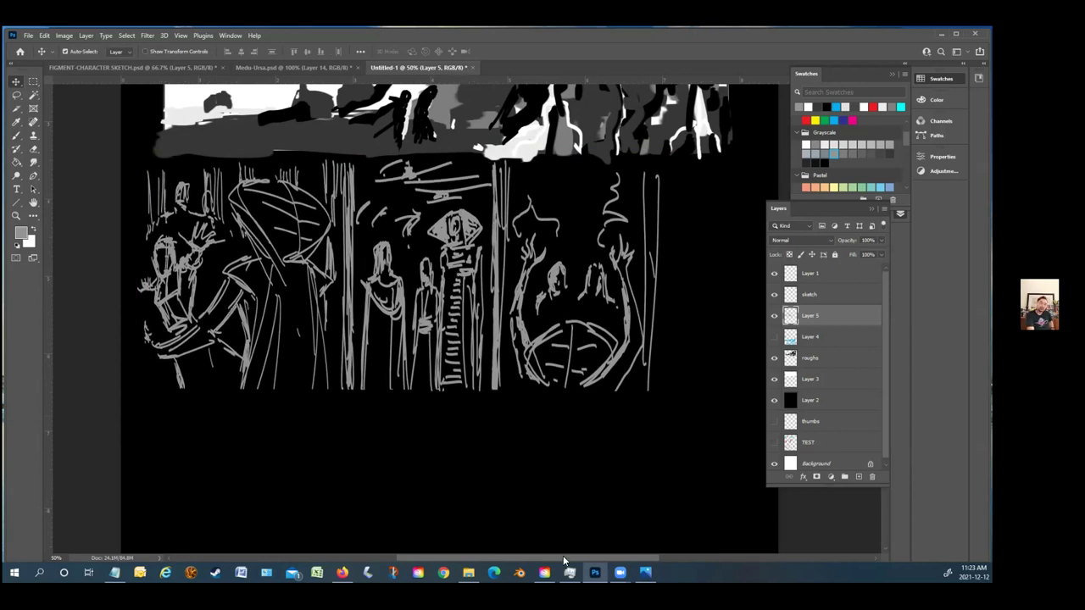
scroll(575, 558, "right", 3)
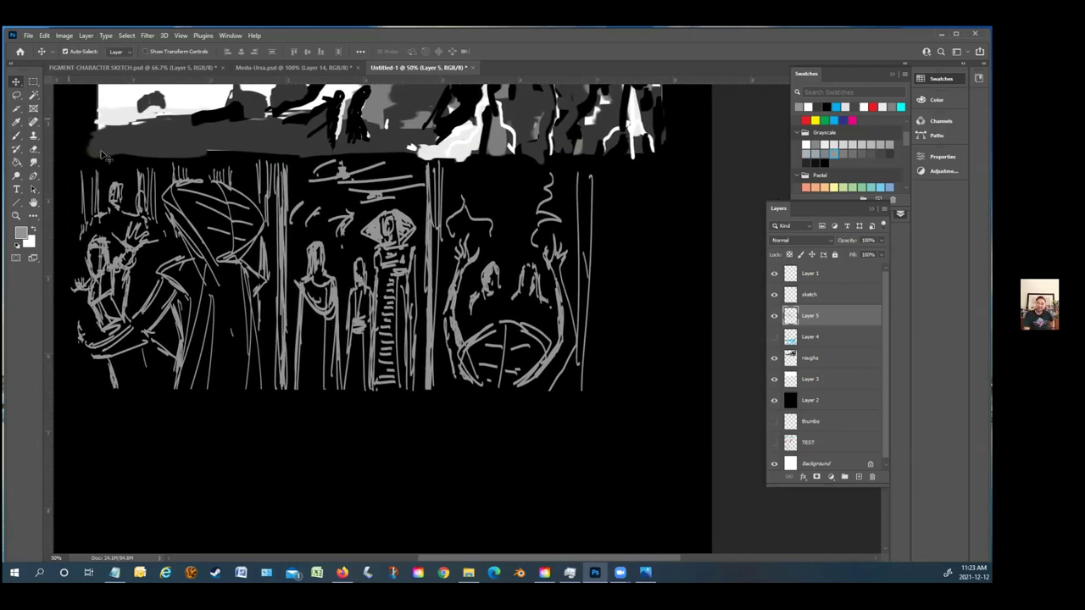
left_click(16, 137)
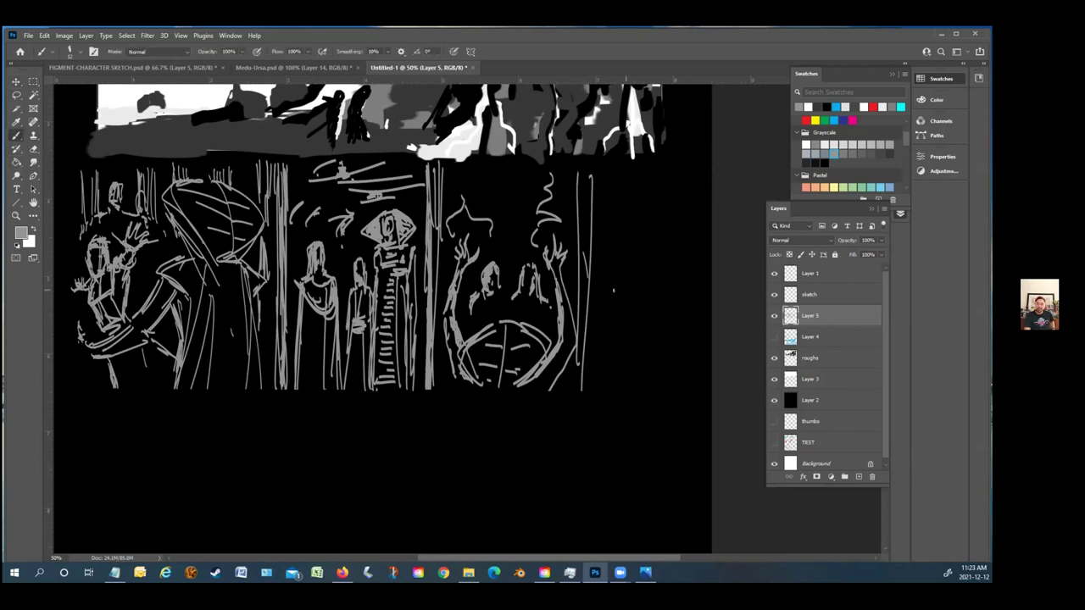
left_click(19, 82)
left_click_drag(117, 271, 105, 270)
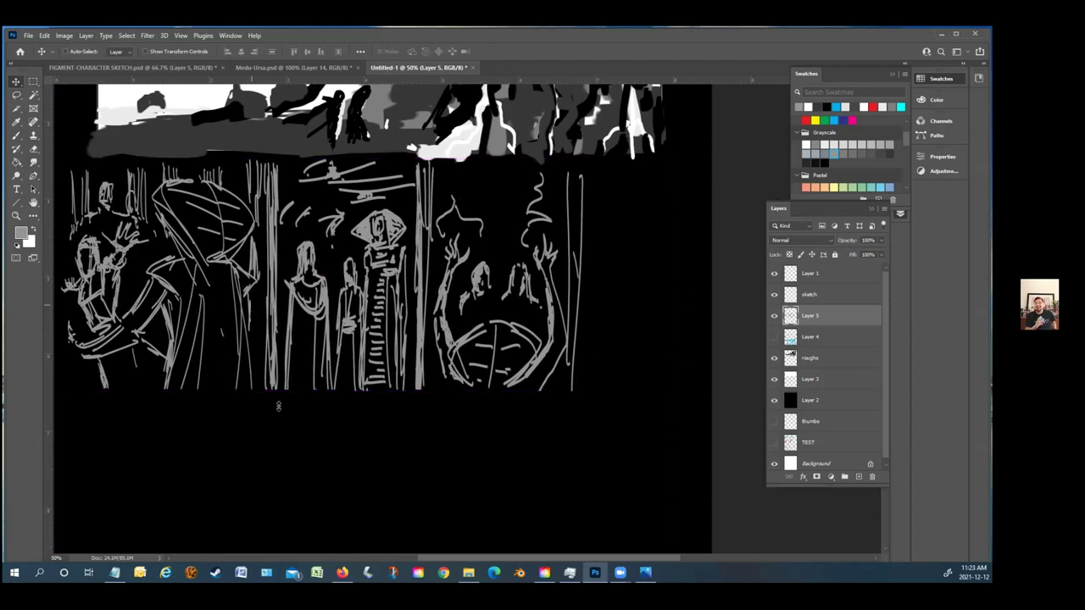
Transform the panel sketches to about 98% width and 95% height so the row sits just below the landscape
key("ctrl+t")
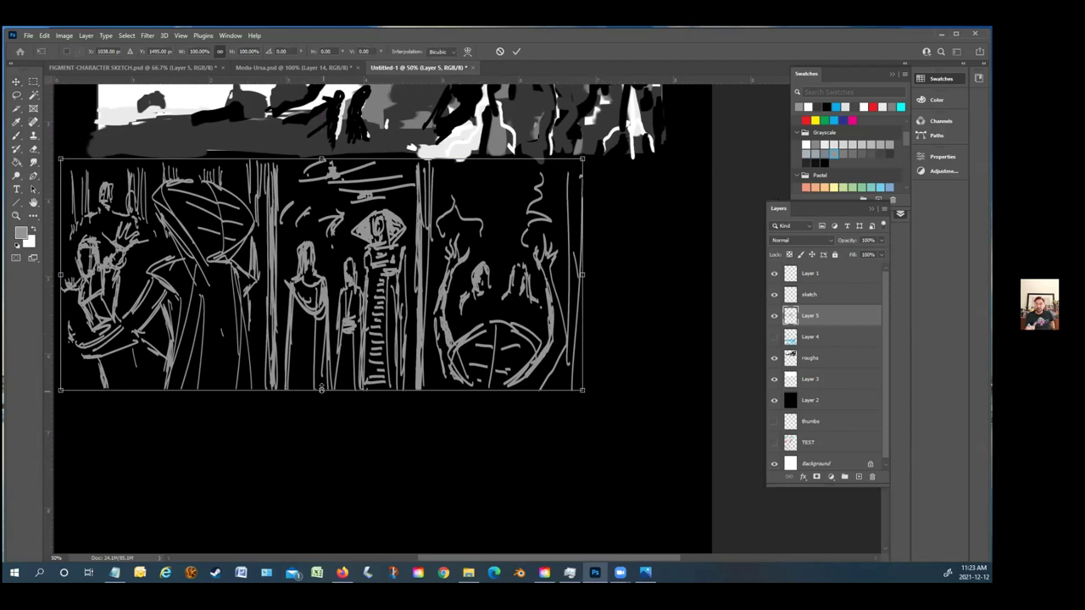
left_click_drag(321, 389, 321, 380)
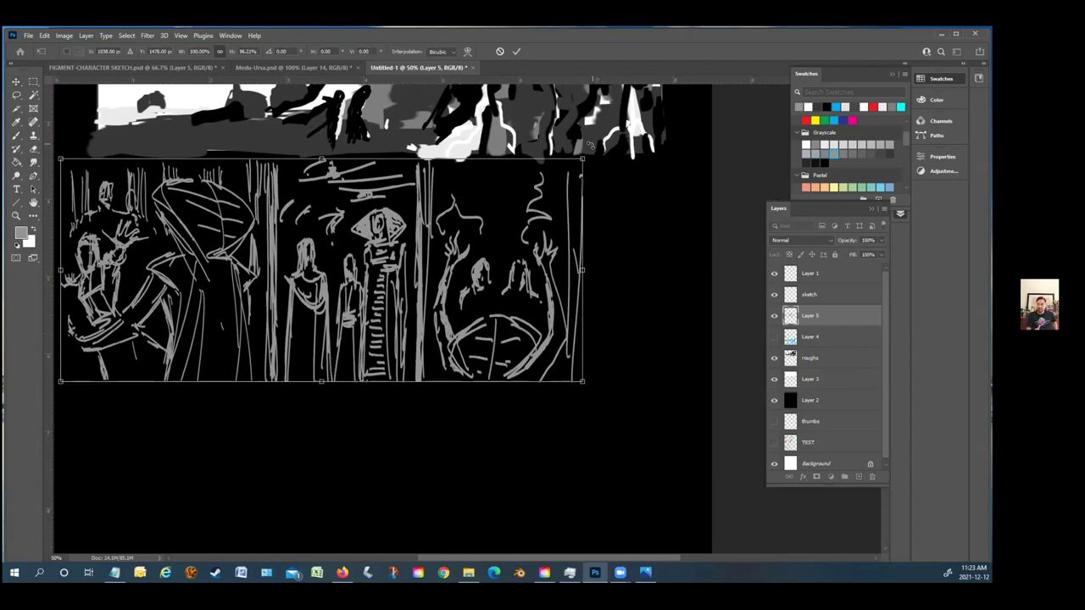
left_click_drag(581, 159, 574, 161)
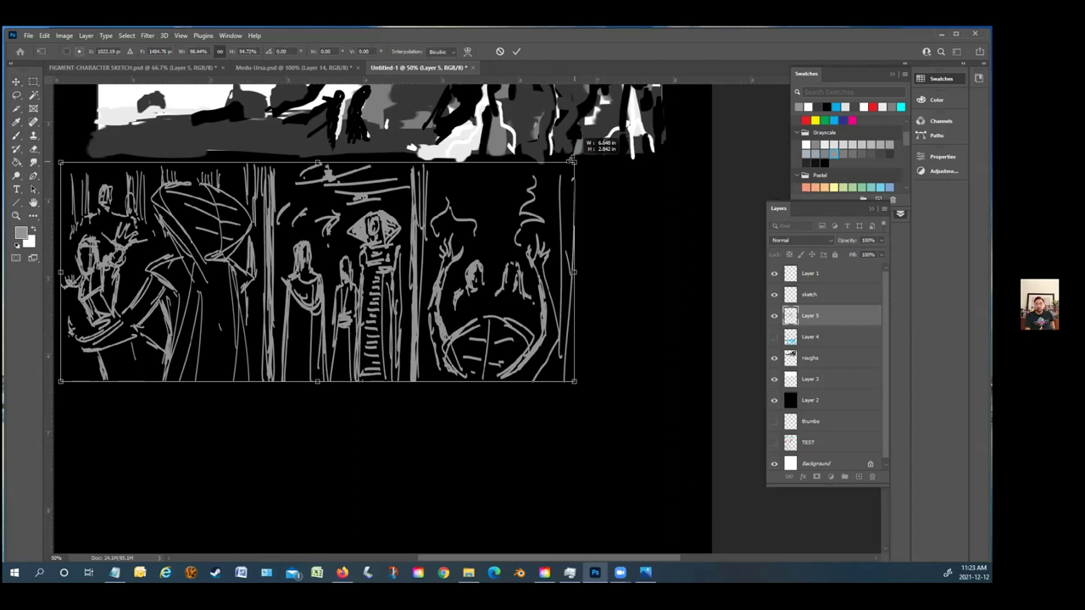
key("Return")
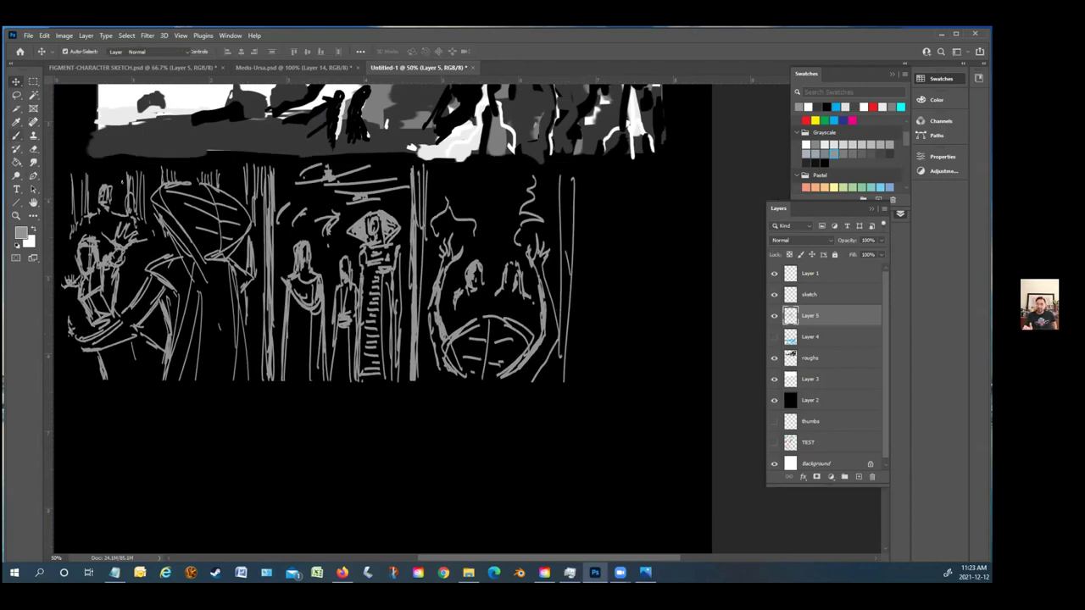
Try to brush in a grey crouching figure in the empty space right of the third panel
key("b")
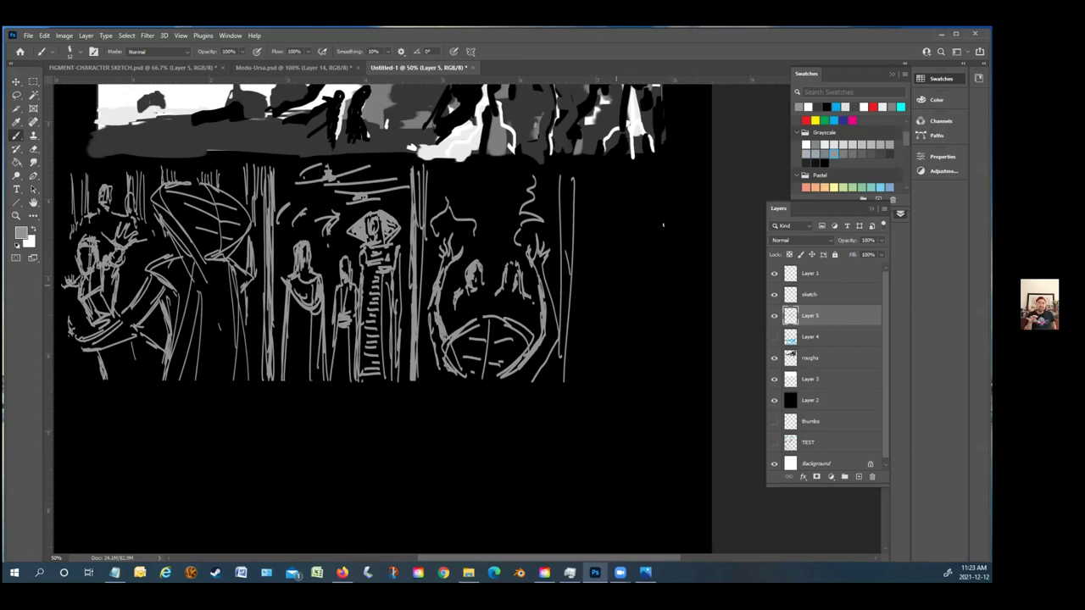
mouse_move(599, 332)
left_mouse_down()
mouse_move(605, 357)
mouse_move(607, 346)
mouse_move(621, 359)
mouse_move(613, 333)
left_mouse_up()
left_click_drag(579, 325, 603, 352)
mouse_move(587, 306)
left_mouse_down()
mouse_move(585, 326)
mouse_move(588, 293)
mouse_move(600, 317)
mouse_move(616, 312)
left_mouse_up()
left_click_drag(617, 319, 620, 344)
left_click_drag(593, 295, 599, 302)
left_click_drag(593, 307, 629, 390)
left_click_drag(617, 363, 572, 387)
left_click_drag(615, 367, 622, 379)
left_click_drag(605, 313, 618, 341)
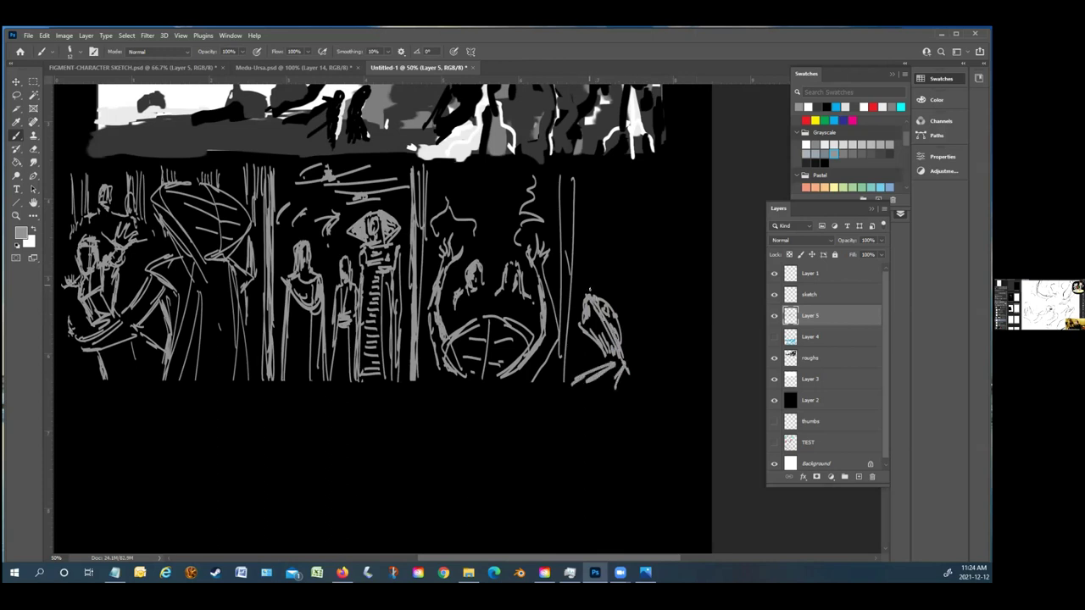
Undo the brush strokes of the crouching figure right of the third panel
key("ctrl+z")
key("ctrl+z")
key("ctrl+z")
key("ctrl+z")
key("ctrl+z")
key("ctrl+z")
key("ctrl+z")
key("ctrl+z")
key("ctrl+z")
key("ctrl+z")
key("ctrl+z")
key("ctrl+z")
key("ctrl+z")
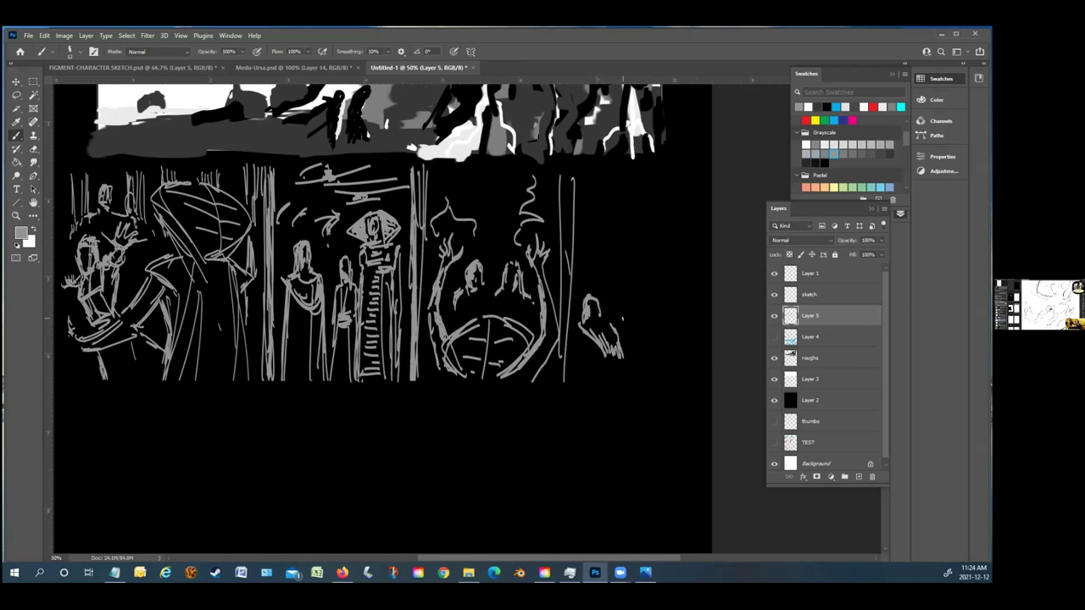
Sketch a kneeling figure with head, torso, folded legs and an outstretched arm in the fourth panel
mouse_move(585, 285)
left_mouse_down()
mouse_move(590, 301)
mouse_move(601, 295)
mouse_move(614, 348)
left_mouse_up()
left_click_drag(601, 307, 614, 319)
left_click_drag(614, 344, 619, 359)
mouse_move(612, 315)
left_mouse_down()
mouse_move(615, 330)
mouse_move(583, 381)
mouse_move(627, 380)
mouse_move(596, 385)
left_mouse_up()
left_click_drag(608, 364, 584, 383)
mouse_move(602, 331)
left_mouse_down()
mouse_move(611, 347)
mouse_move(614, 320)
mouse_move(654, 316)
left_mouse_up()
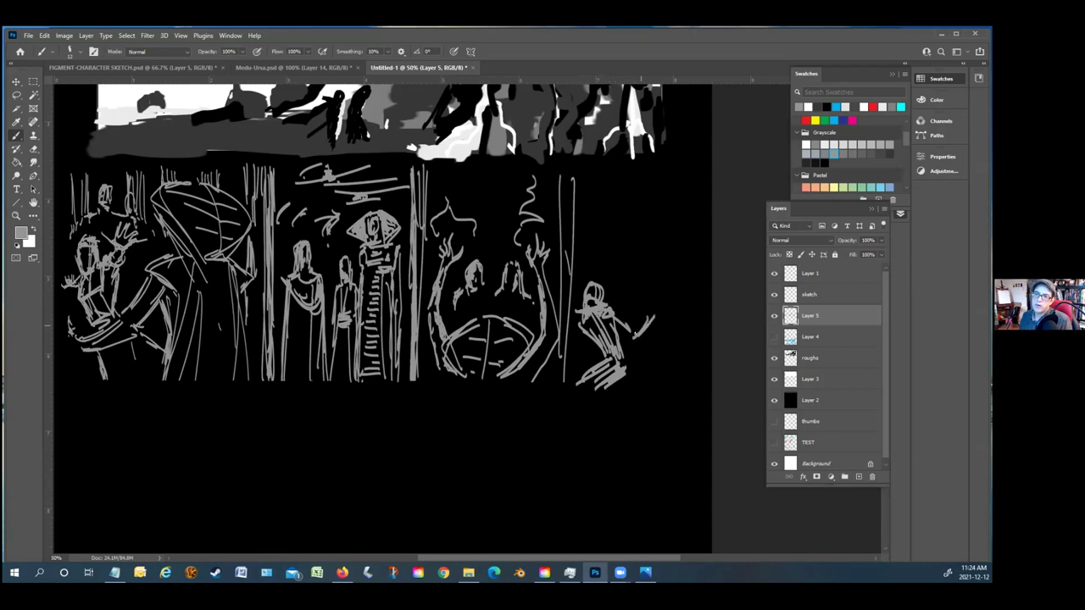
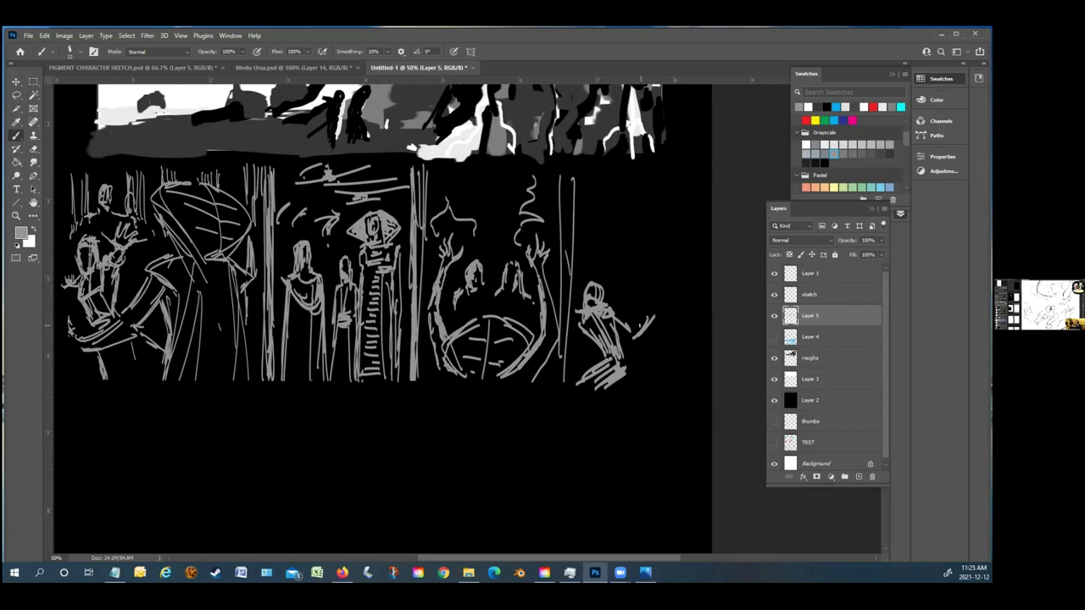
left_click_drag(631, 342, 616, 384)
left_click_drag(624, 321, 619, 339)
mouse_move(625, 315)
left_mouse_down()
mouse_move(615, 330)
mouse_move(589, 328)
left_mouse_up()
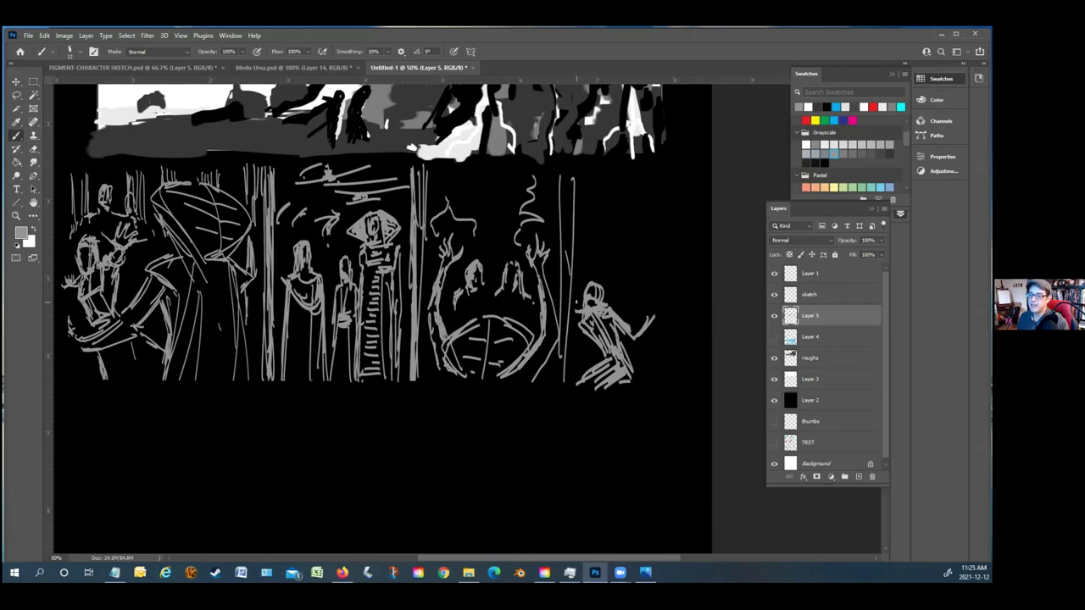
Sketch a large swirling round form above the kneeling figure and a tall standing figure beside it
mouse_move(656, 188)
left_mouse_down()
mouse_move(659, 202)
mouse_move(666, 175)
mouse_move(684, 200)
mouse_move(655, 175)
mouse_move(646, 200)
mouse_move(665, 178)
mouse_move(646, 193)
mouse_move(661, 209)
mouse_move(634, 223)
mouse_move(668, 280)
mouse_move(652, 299)
mouse_move(594, 267)
mouse_move(645, 210)
mouse_move(662, 242)
mouse_move(636, 275)
mouse_move(634, 264)
left_mouse_up()
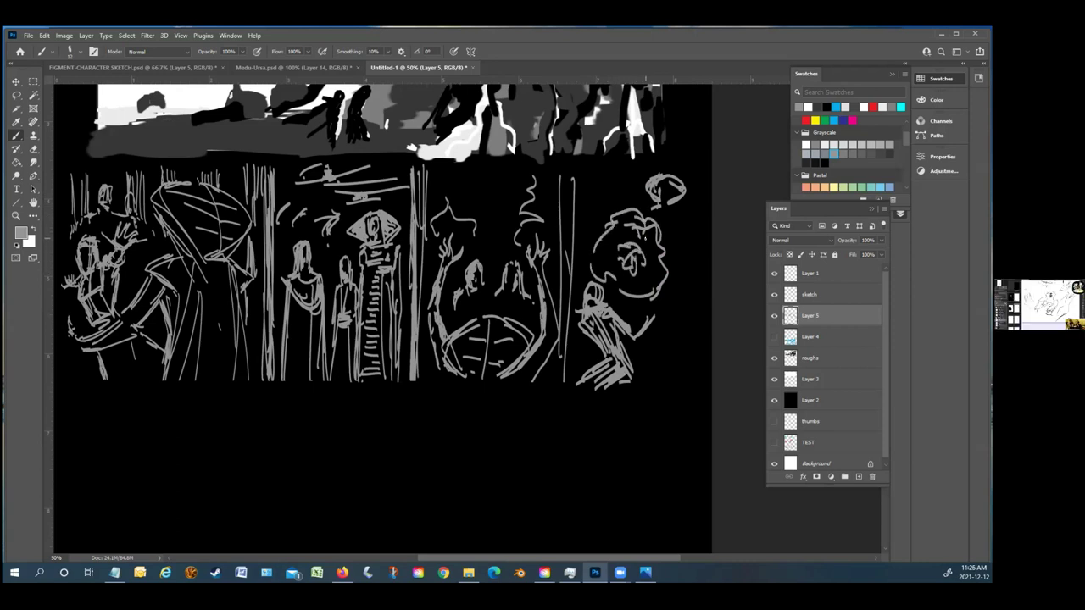
mouse_move(673, 203)
left_mouse_down()
mouse_move(687, 216)
mouse_move(685, 265)
mouse_move(653, 222)
mouse_move(675, 268)
mouse_move(678, 329)
left_mouse_up()
left_click_drag(685, 246, 682, 329)
mouse_move(661, 286)
left_mouse_down()
mouse_move(658, 314)
mouse_move(689, 334)
left_mouse_up()
left_click_drag(684, 327, 692, 339)
mouse_move(688, 333)
left_mouse_down()
mouse_move(703, 344)
mouse_move(709, 331)
left_mouse_up()
Reinforce the kneeling figure's back, torso and legs with additional grey strokes
left_click_drag(593, 330, 604, 357)
left_click_drag(614, 325, 624, 361)
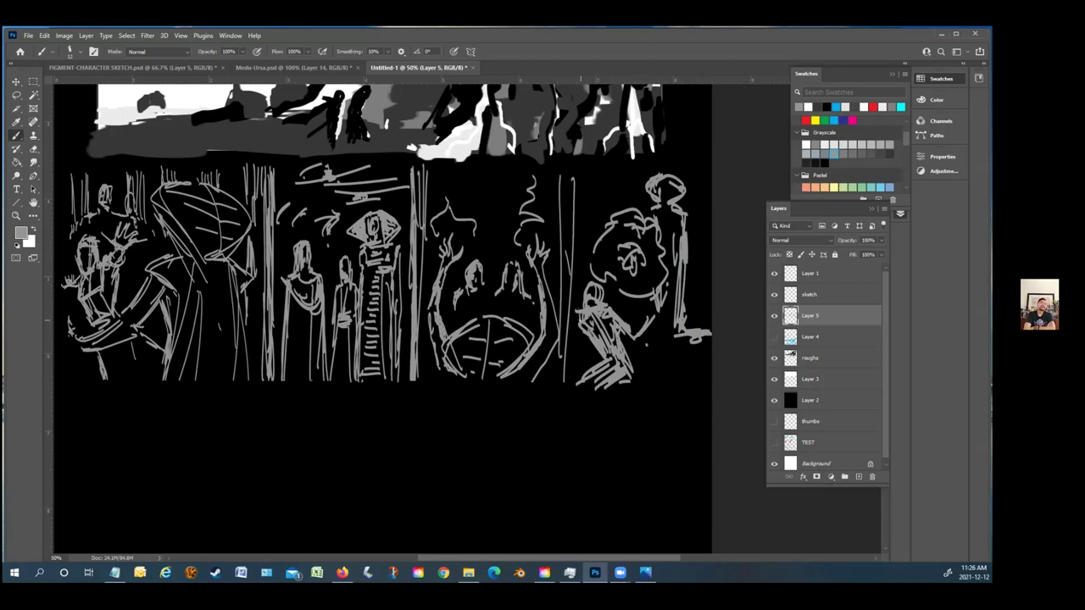
mouse_move(578, 308)
left_mouse_down()
mouse_move(570, 348)
mouse_move(641, 380)
left_mouse_up()
left_click_drag(629, 370, 644, 383)
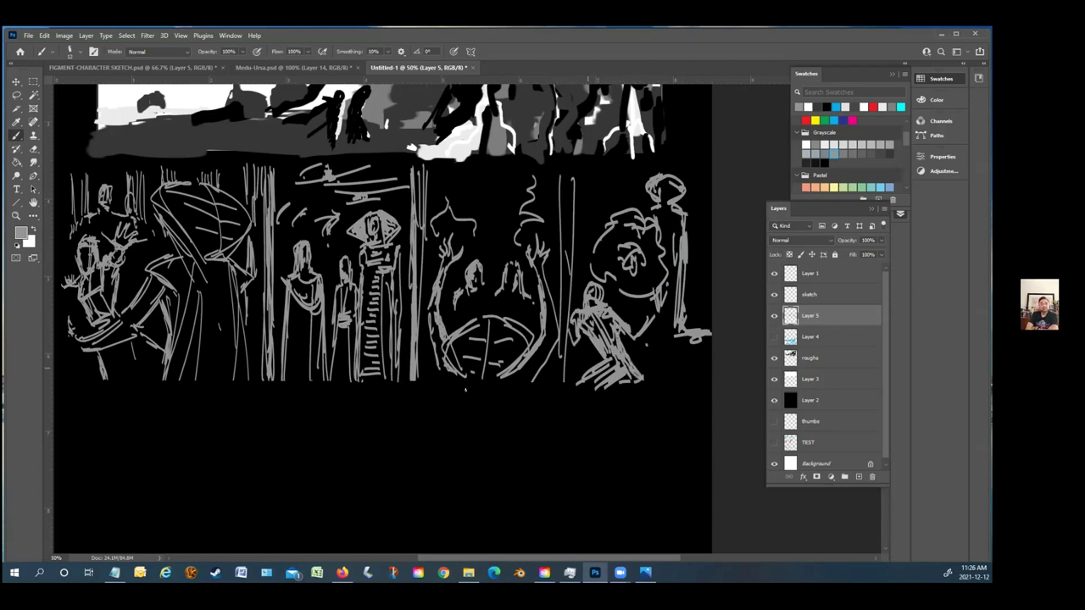
Examine the four sketched panels up close and within the whole page composition
scroll(293, 390, "down", 1)
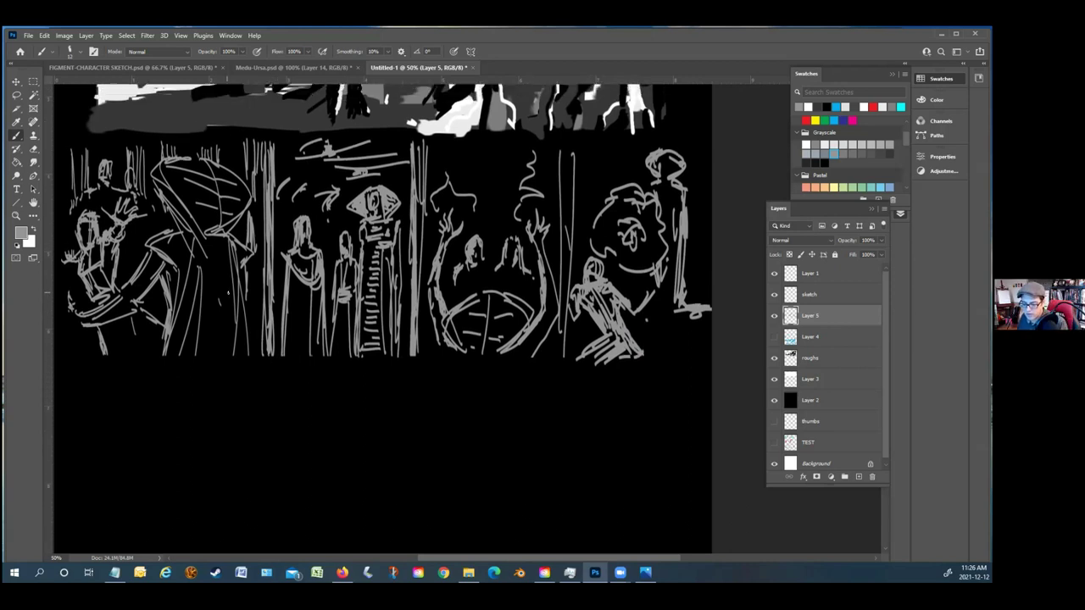
scroll(242, 287, "up", 6)
scroll(242, 287, "down", 6)
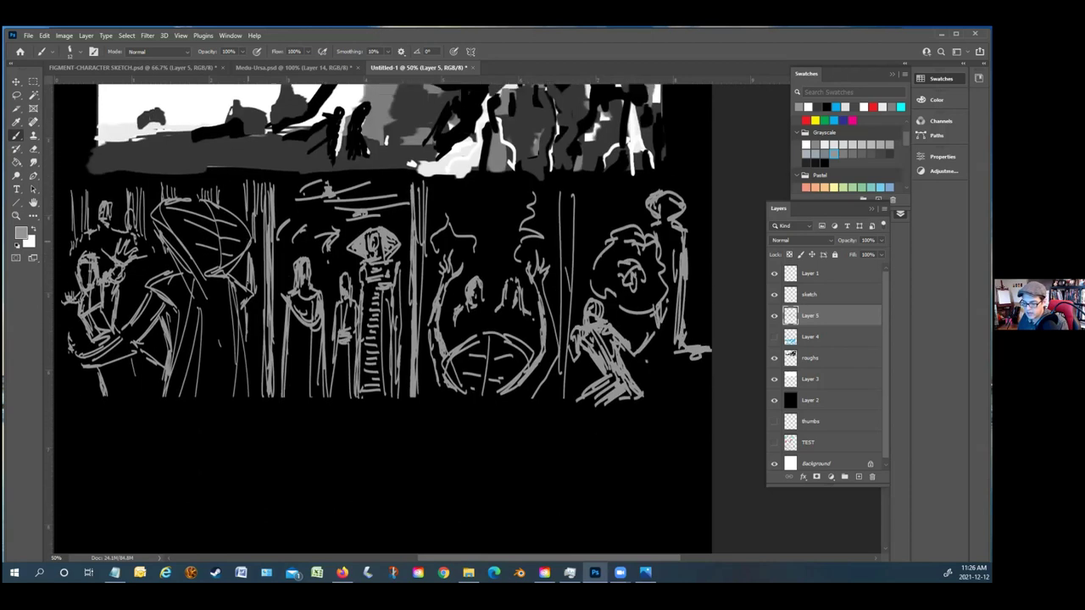
left_click(16, 215)
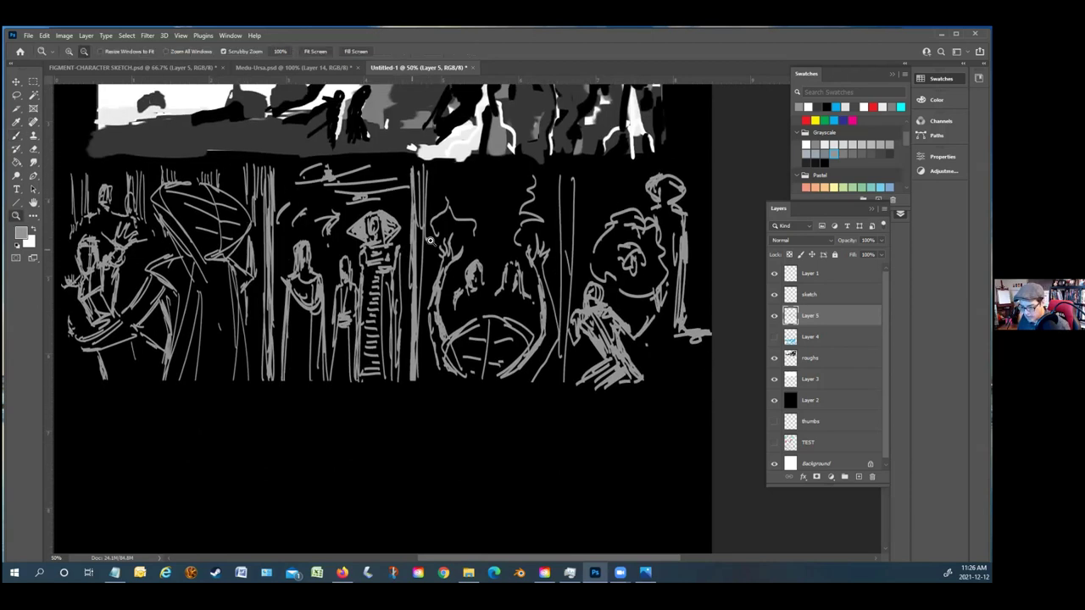
left_click_drag(415, 250, 706, 166)
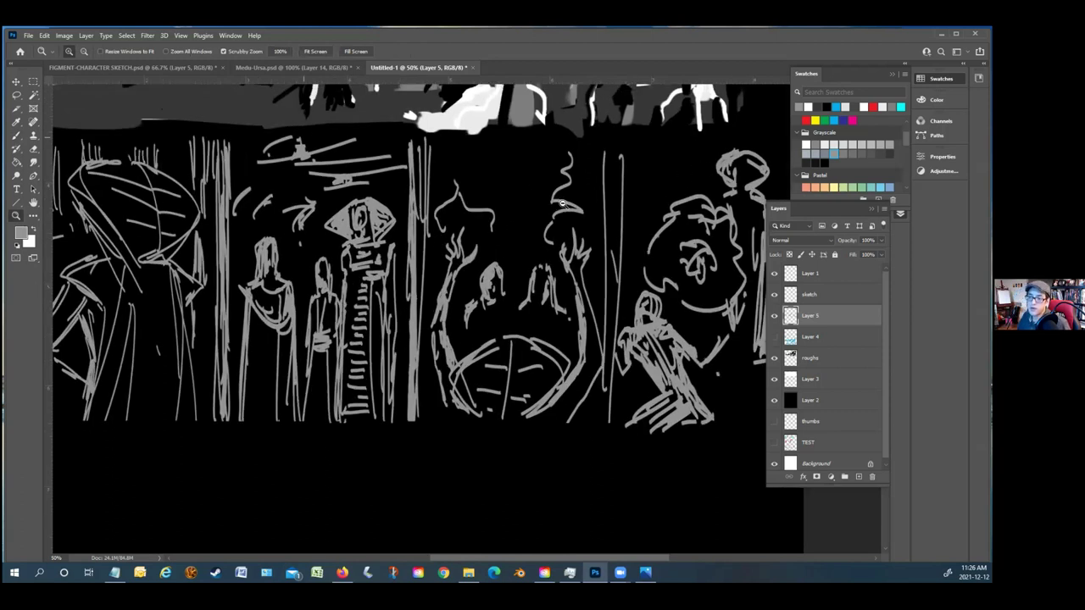
left_click(562, 203, "alt")
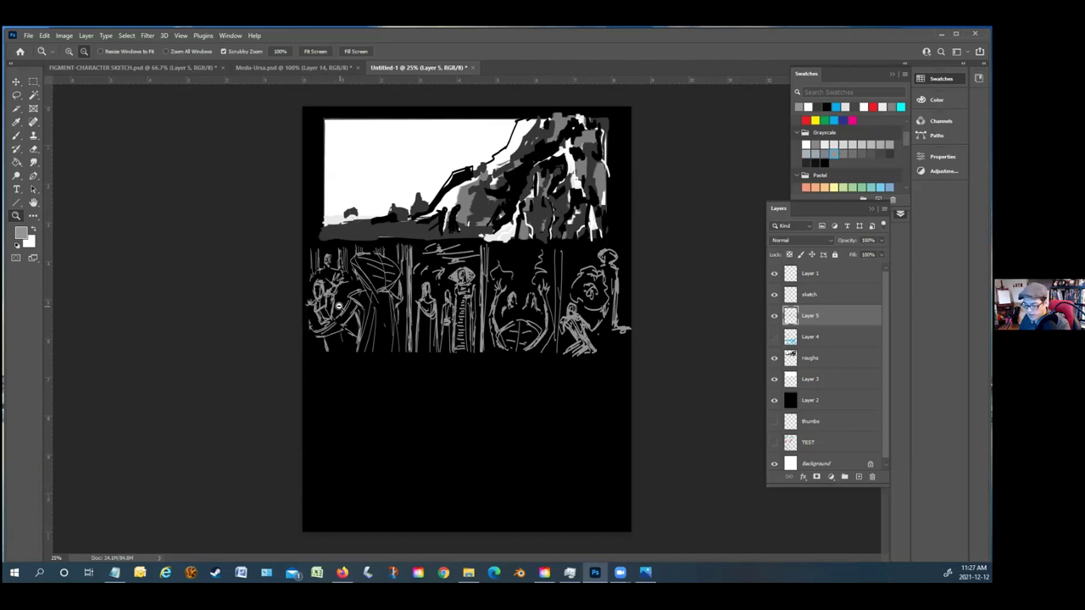
left_click_drag(339, 303, 394, 290)
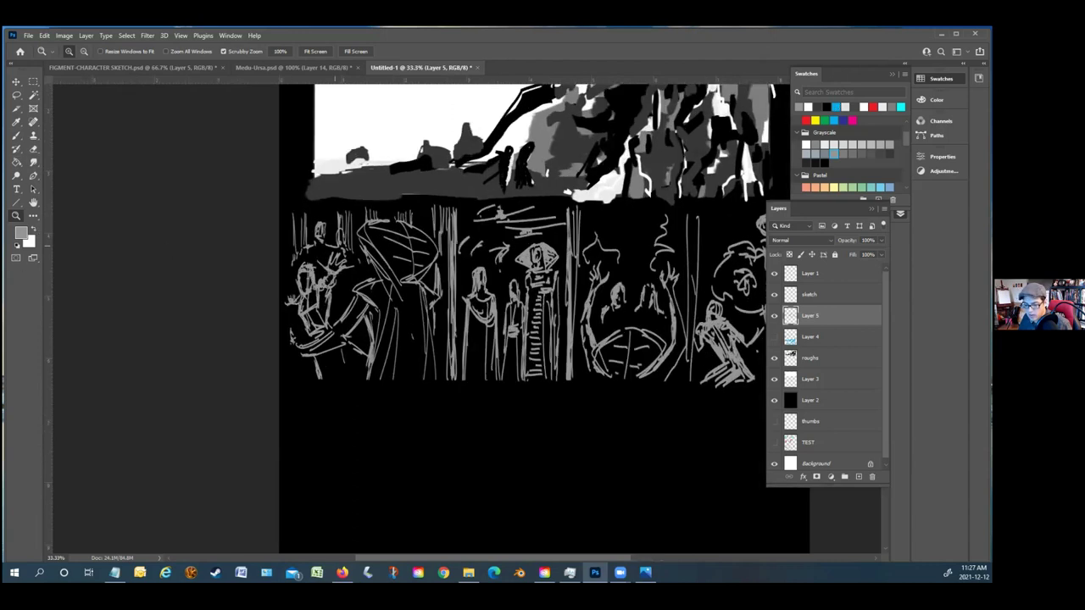
On a new layer above Layer 5, trace the first panel's background figures, pillars and right border in bright blue
key("ctrl+plus")
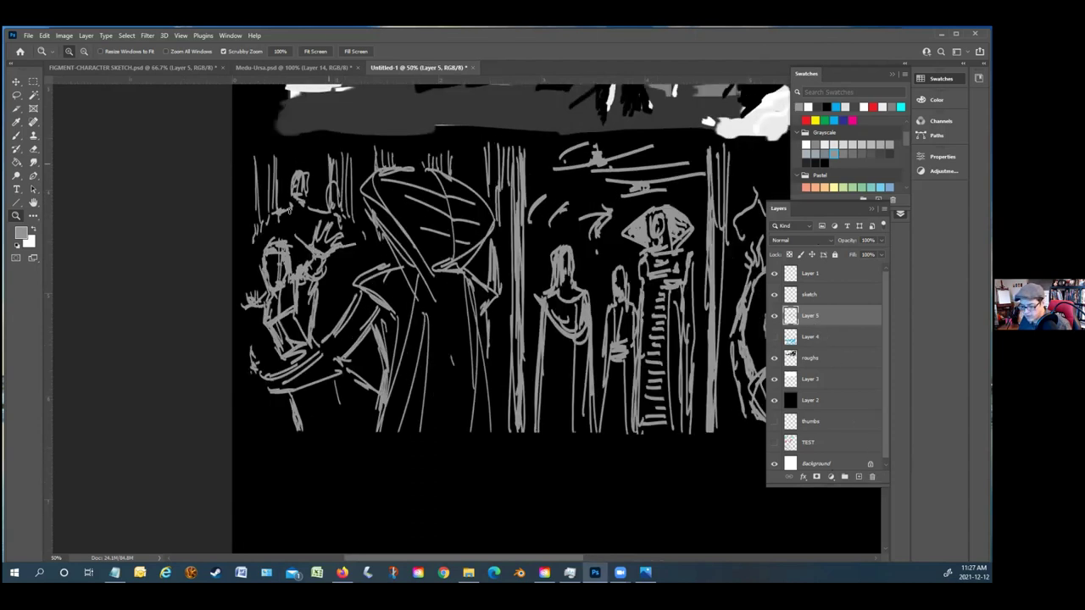
key("ctrl+plus")
key("ctrl+plus")
key("b")
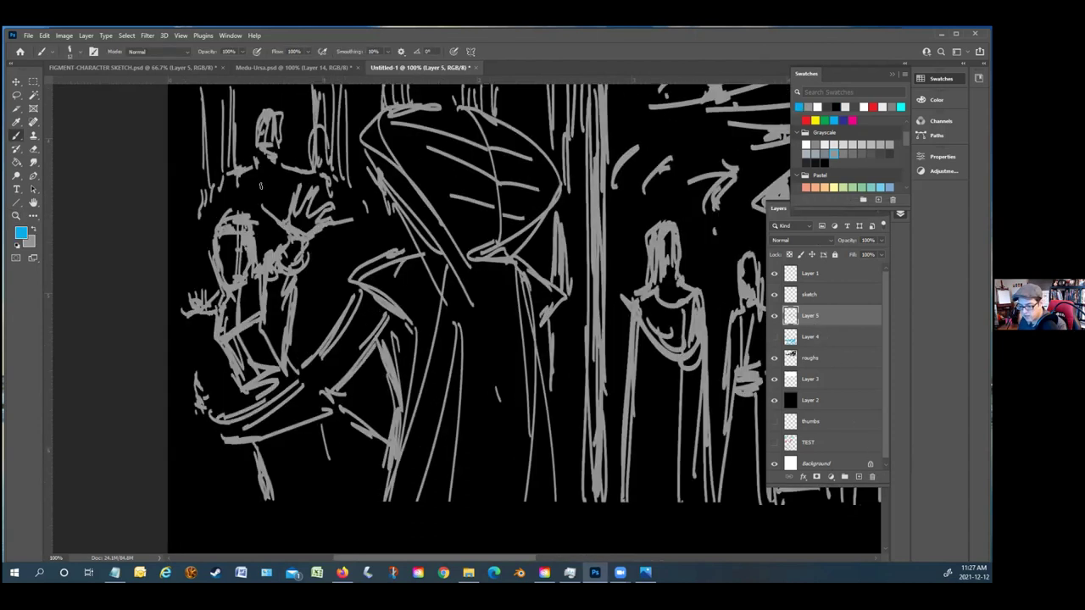
scroll(260, 185, "up", 2)
key("ctrl+shift+alt+n")
mouse_move(265, 174)
left_mouse_down()
mouse_move(261, 231)
mouse_move(234, 228)
mouse_move(274, 246)
mouse_move(316, 184)
mouse_move(343, 233)
mouse_move(212, 238)
mouse_move(205, 251)
mouse_move(219, 146)
mouse_move(350, 138)
mouse_move(353, 214)
left_mouse_up()
mouse_move(421, 132)
left_mouse_down()
mouse_move(429, 165)
mouse_move(502, 141)
mouse_move(551, 224)
mouse_move(616, 426)
mouse_move(598, 448)
left_mouse_up()
left_click_drag(607, 283, 593, 546)
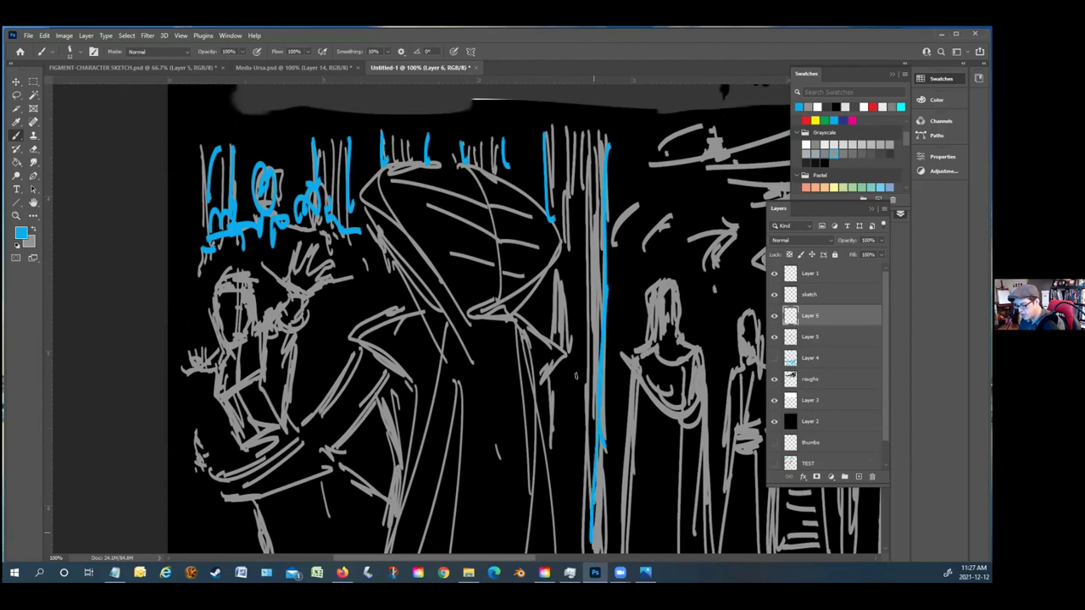
scroll(604, 382, "down", 2)
left_click_drag(604, 360, 599, 501)
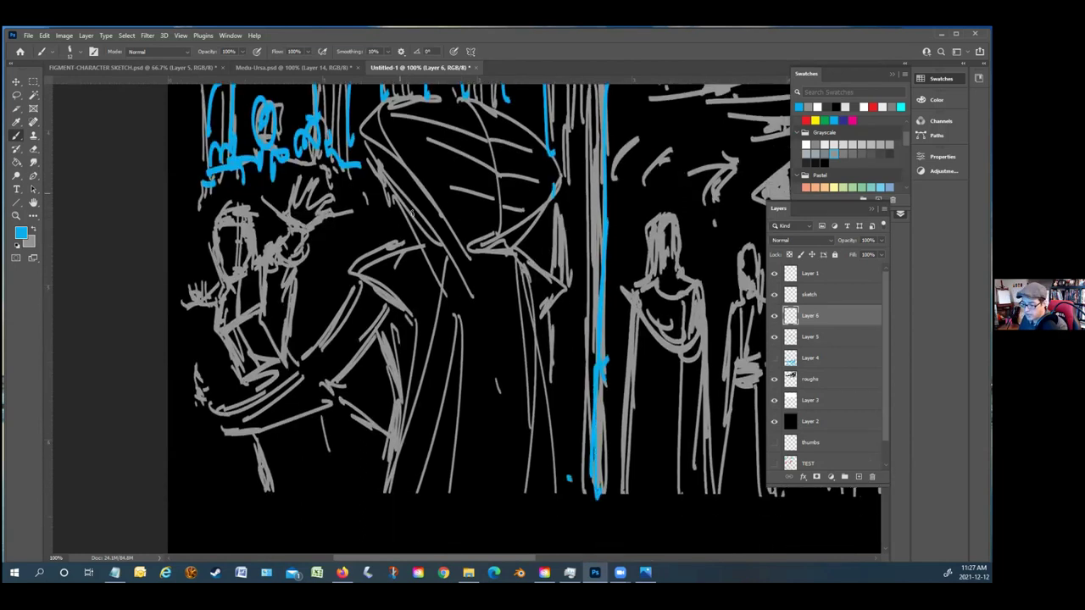
Trace the head, raised arms and torso of the small figure in the first panel in blue
scroll(383, 105, "up", 2)
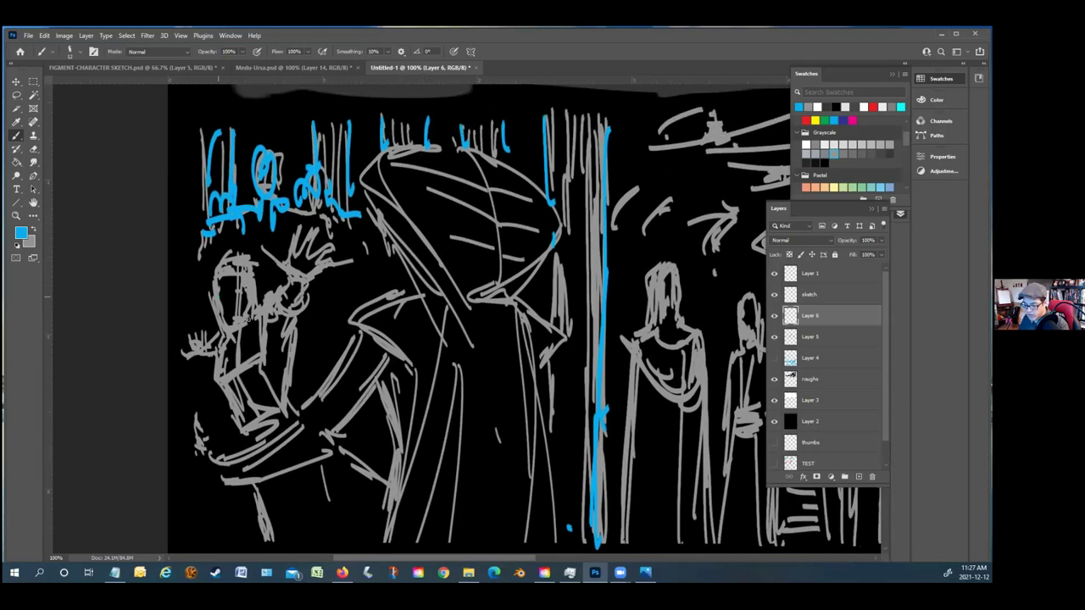
mouse_move(227, 288)
left_mouse_down()
mouse_move(239, 332)
mouse_move(219, 312)
mouse_move(241, 258)
left_mouse_up()
mouse_move(218, 330)
left_mouse_down()
mouse_move(212, 381)
mouse_move(239, 434)
mouse_move(247, 368)
mouse_move(253, 420)
left_mouse_up()
mouse_move(275, 258)
left_mouse_down()
mouse_move(296, 282)
mouse_move(320, 272)
left_mouse_up()
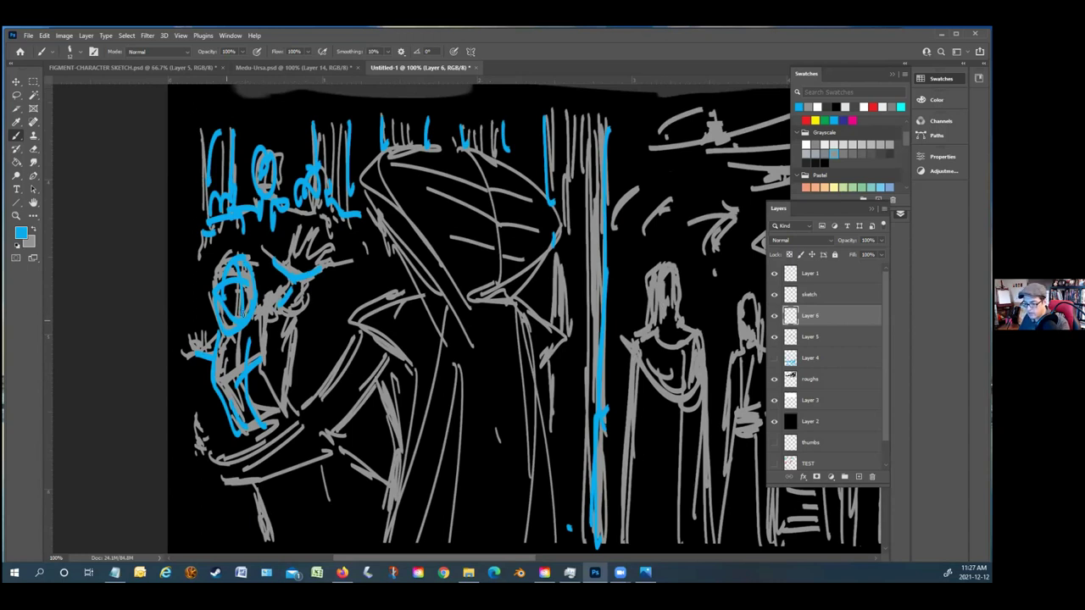
scroll(498, 507, "down", 3)
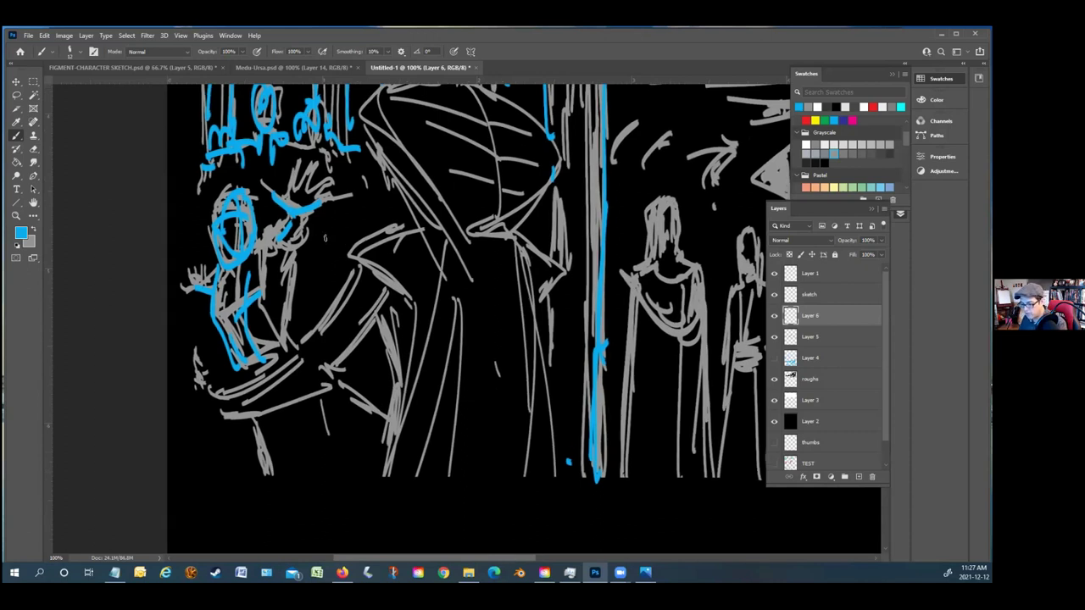
Trace the hair, draped collar and long robe edges of the second panel's leftmost figure in blue
scroll(323, 238, "right", 5)
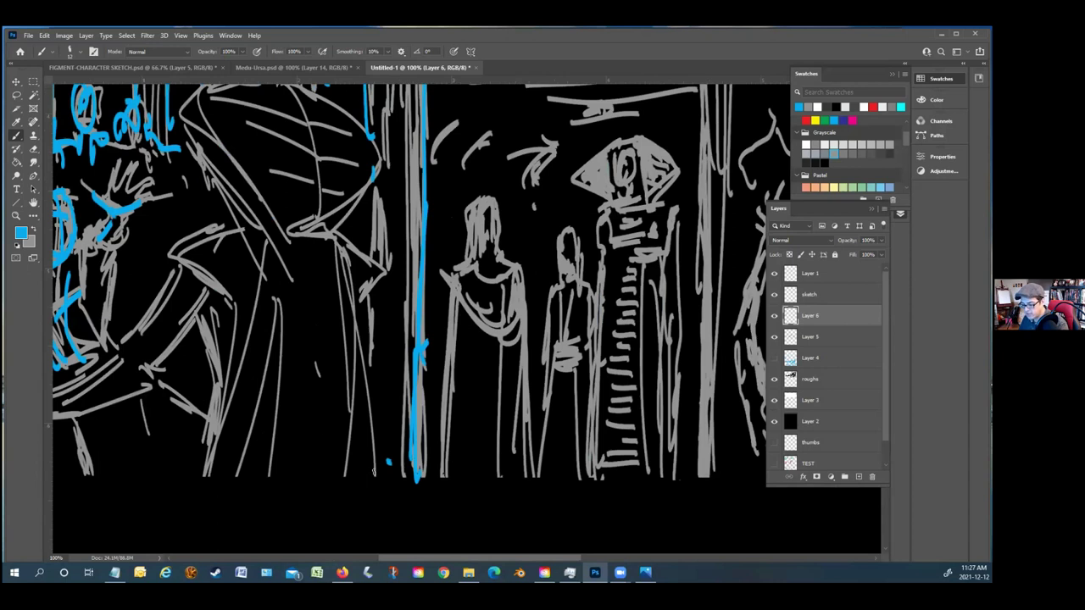
scroll(291, 482, "right", 2)
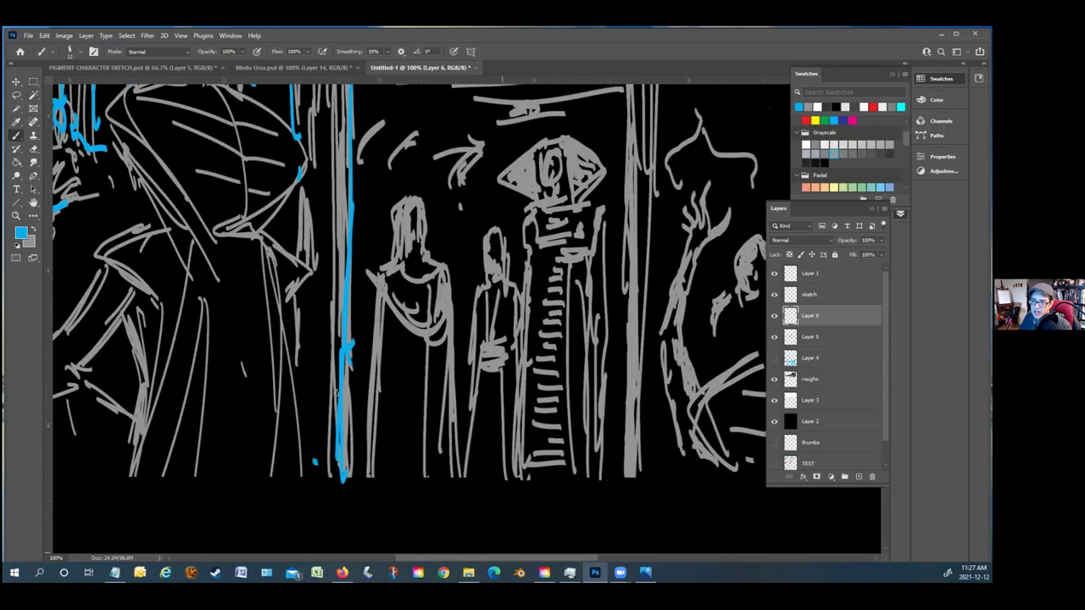
scroll(365, 384, "up", 5)
scroll(365, 384, "right", 2)
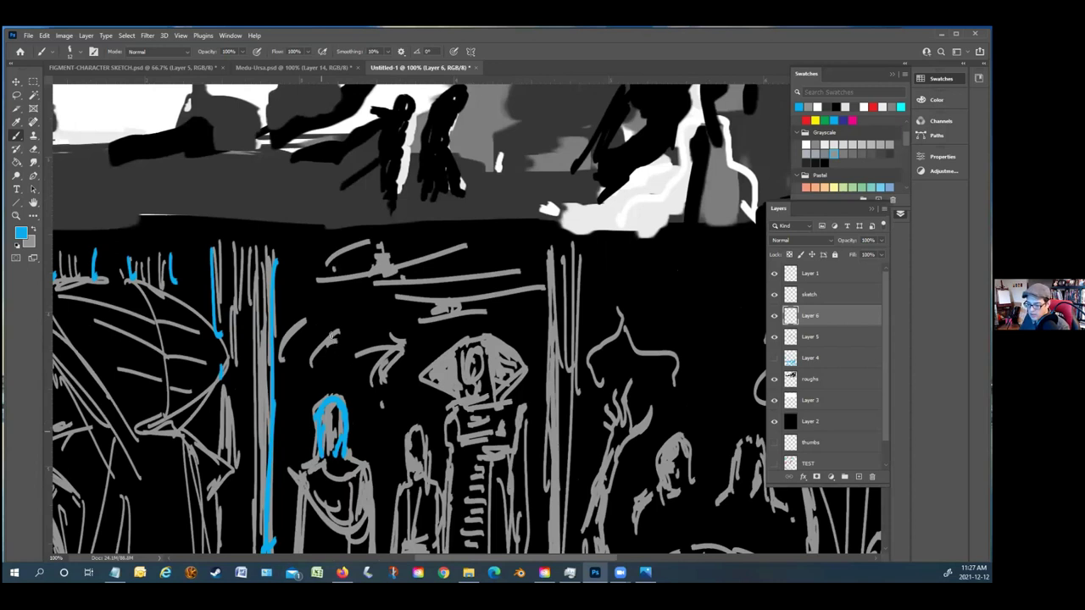
scroll(356, 255, "down", 4)
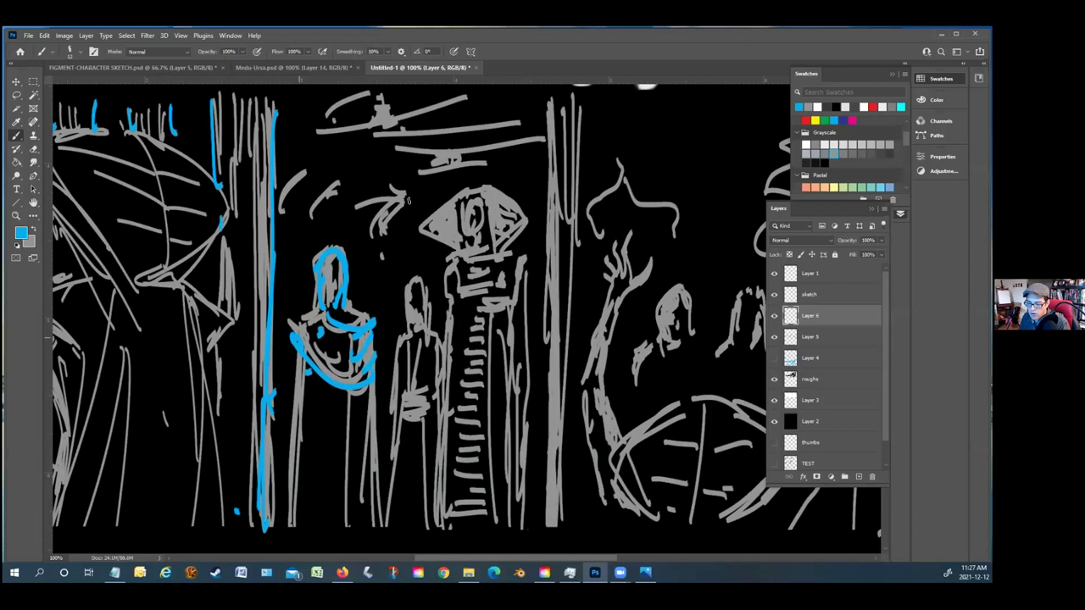
scroll(407, 206, "up", 5)
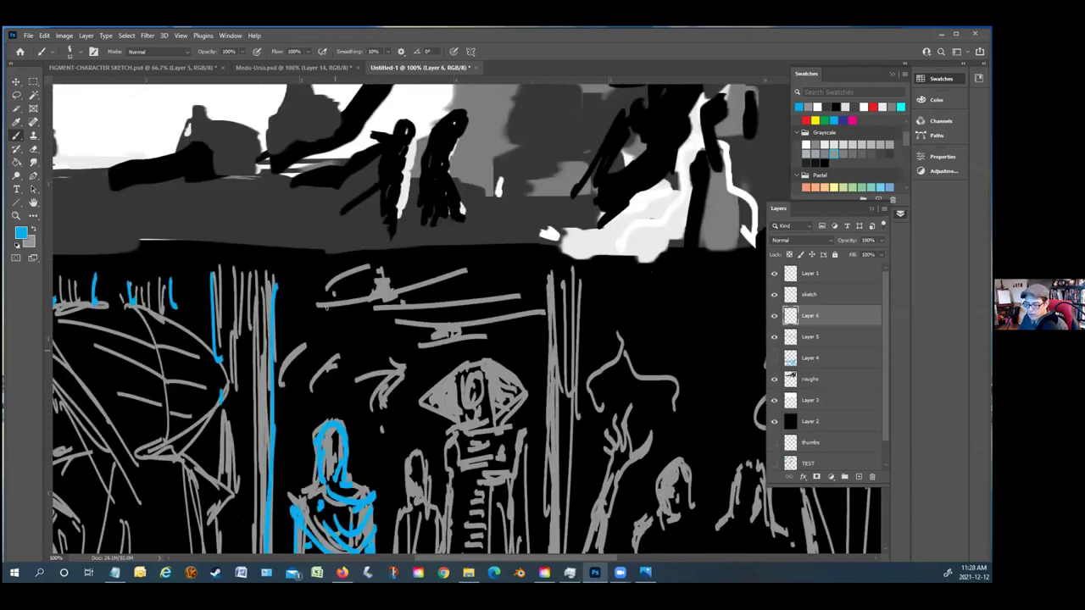
scroll(416, 280, "down", 5)
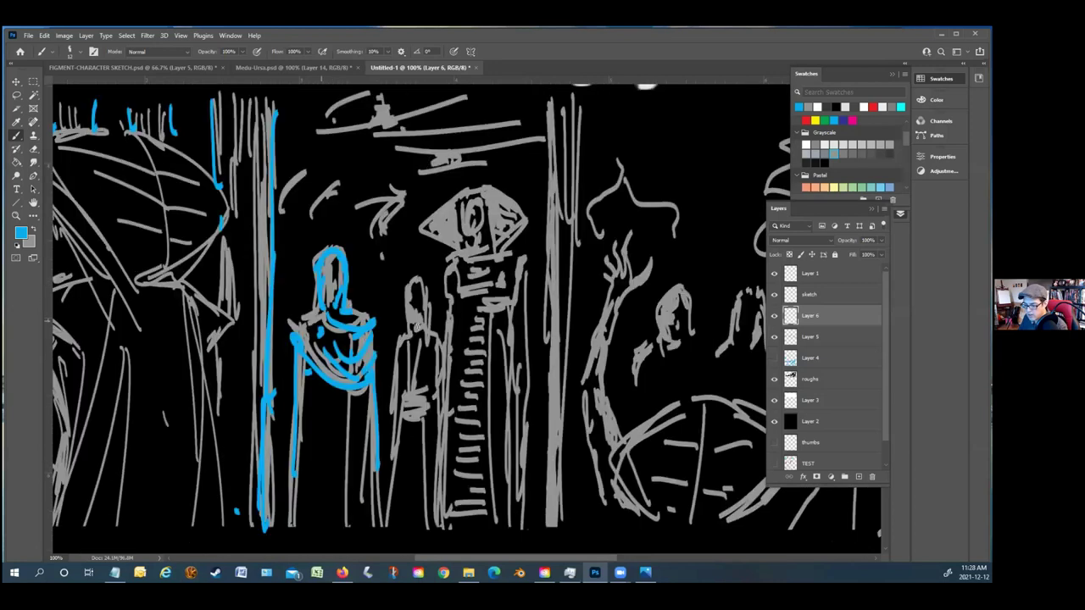
Trace the middle figure's head and the eye-headed figure's eye, collar and long column-like body in the second panel
mouse_move(406, 329)
left_mouse_down()
mouse_move(414, 273)
mouse_move(423, 332)
left_mouse_up()
left_click_drag(414, 287, 412, 313)
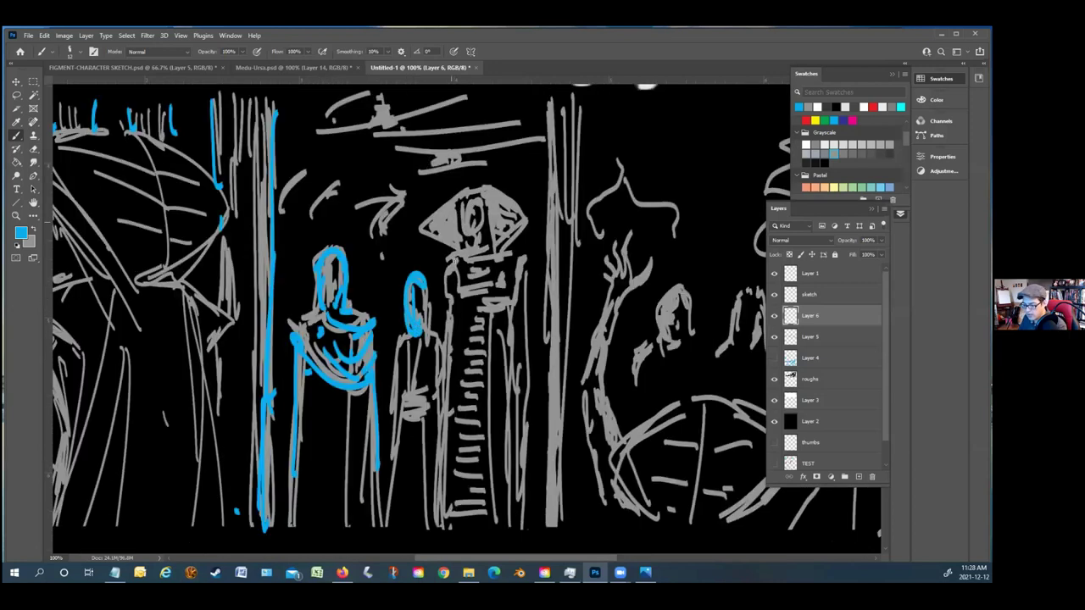
left_click_drag(465, 244, 458, 204)
left_click_drag(472, 242, 508, 188)
mouse_move(441, 203)
left_mouse_down()
mouse_move(519, 297)
mouse_move(466, 309)
mouse_move(522, 293)
left_mouse_up()
left_click_drag(441, 267, 453, 319)
left_click_drag(490, 283, 495, 519)
left_click_drag(462, 330, 463, 487)
left_click_drag(520, 300, 531, 535)
Draw sweeping blue curves above the second panel's figures and rework the overhead shapes with crossing strokes
left_click_drag(377, 217, 410, 147)
left_click_drag(307, 242, 370, 129)
left_click_drag(280, 202, 331, 129)
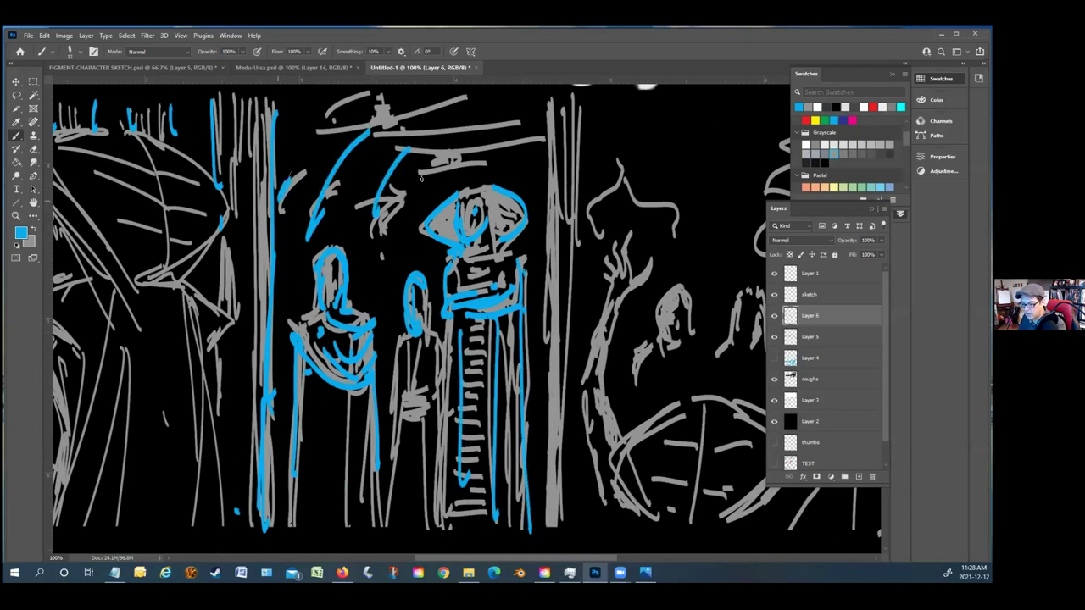
scroll(373, 169, "up", 2)
left_click_drag(416, 197, 470, 157)
left_click_drag(527, 181, 497, 189)
left_click_drag(429, 217, 501, 194)
mouse_move(411, 198)
left_mouse_down()
mouse_move(526, 171)
mouse_move(493, 205)
left_mouse_up()
left_click_drag(444, 168, 412, 156)
left_click_drag(358, 144, 386, 163)
Trace the vertical borders on both sides of the second panel with long blue lines
left_click_drag(263, 144, 268, 409)
left_click_drag(254, 185, 252, 342)
left_click(548, 136)
left_click_drag(548, 138, 546, 507)
left_click_drag(559, 191, 555, 500)
scroll(602, 508, "down", 1)
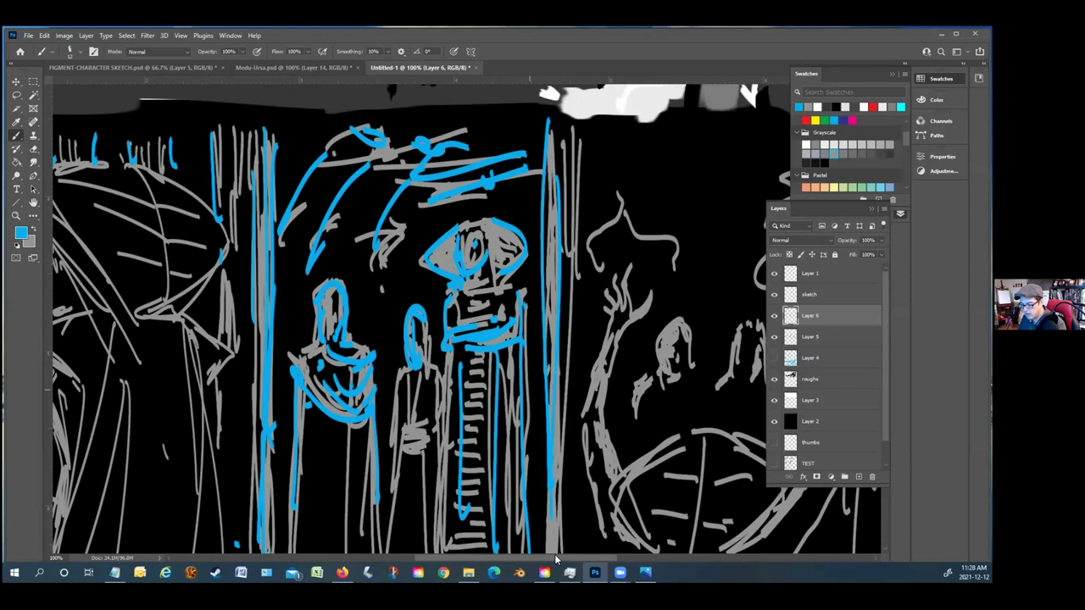
Trace the third panel's two small long-haired figures and the lower part of the left raised arm in blue
scroll(556, 555, "down", 3)
scroll(586, 559, "right", 3)
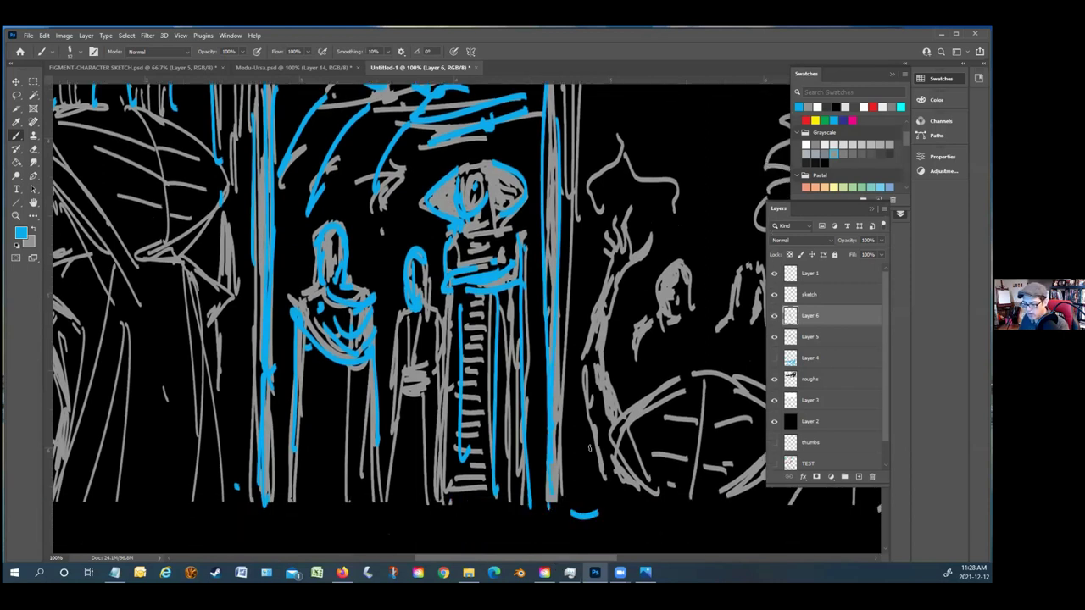
scroll(446, 256, "right", 2)
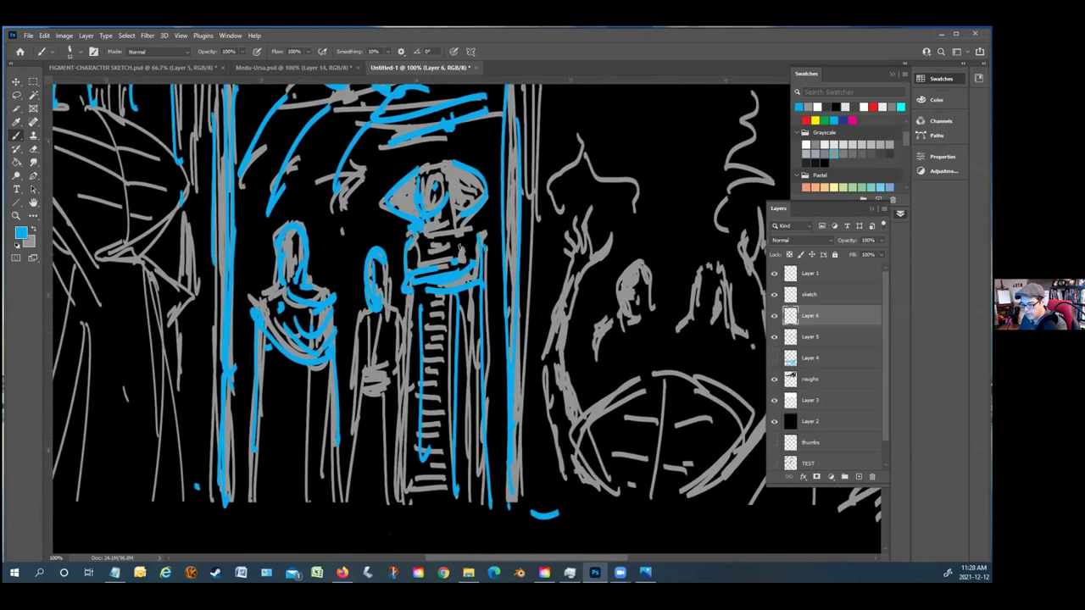
scroll(437, 282, "right", 3)
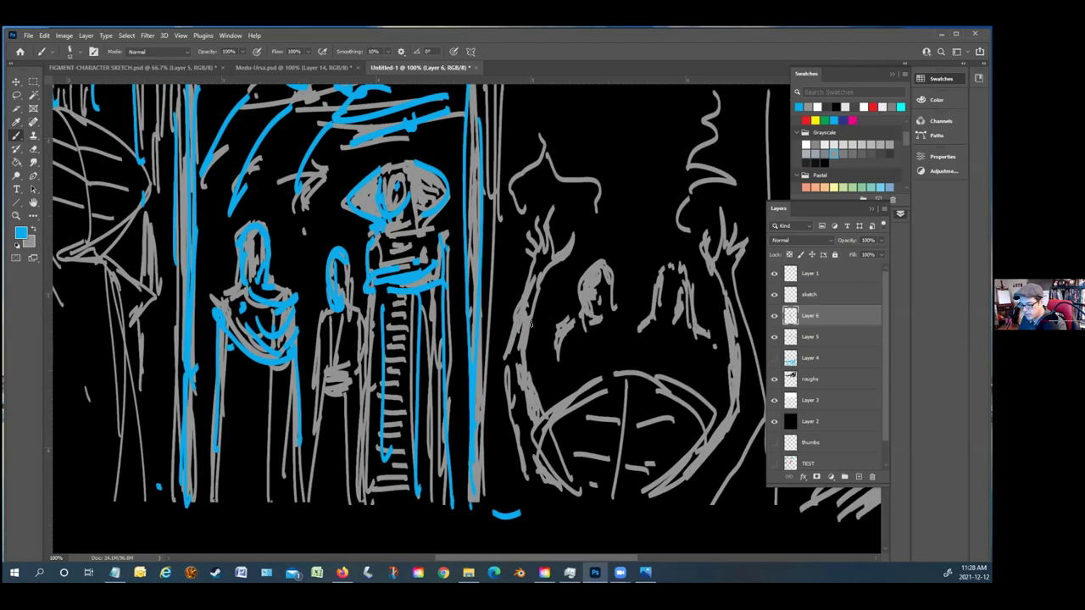
scroll(532, 324, "right", 5)
scroll(488, 504, "right", 4)
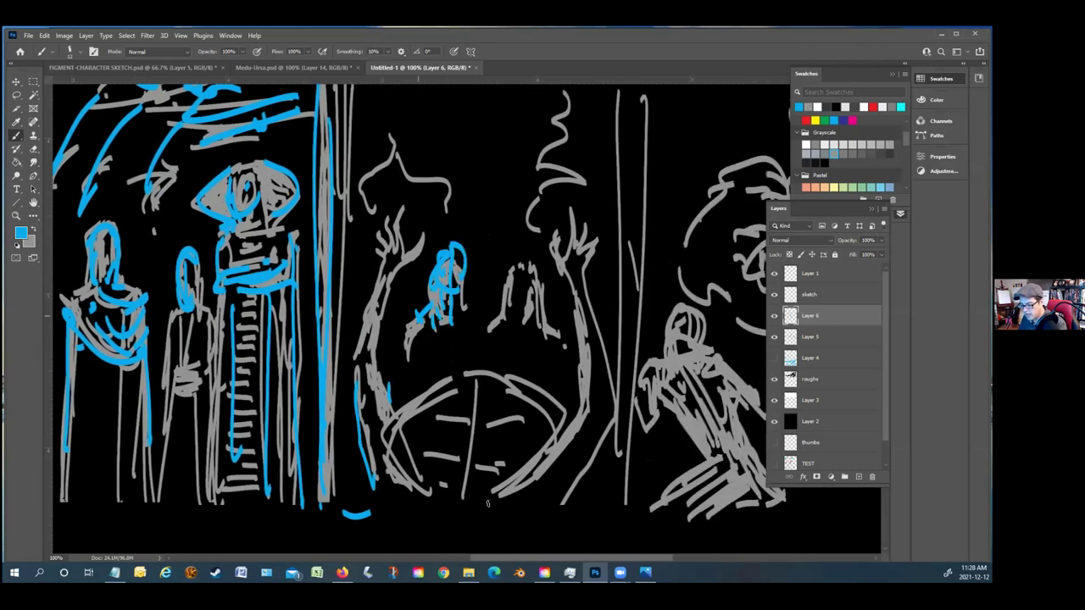
left_click_drag(407, 354, 420, 324)
left_click_drag(507, 246, 521, 329)
Outline the large rounded form at the base of the third panel in blue, with its centre line and crossbars
left_click_drag(487, 509, 564, 407)
left_click_drag(392, 436, 421, 495)
left_click_drag(419, 456, 462, 462)
left_click_drag(442, 424, 485, 420)
left_click_drag(412, 451, 525, 446)
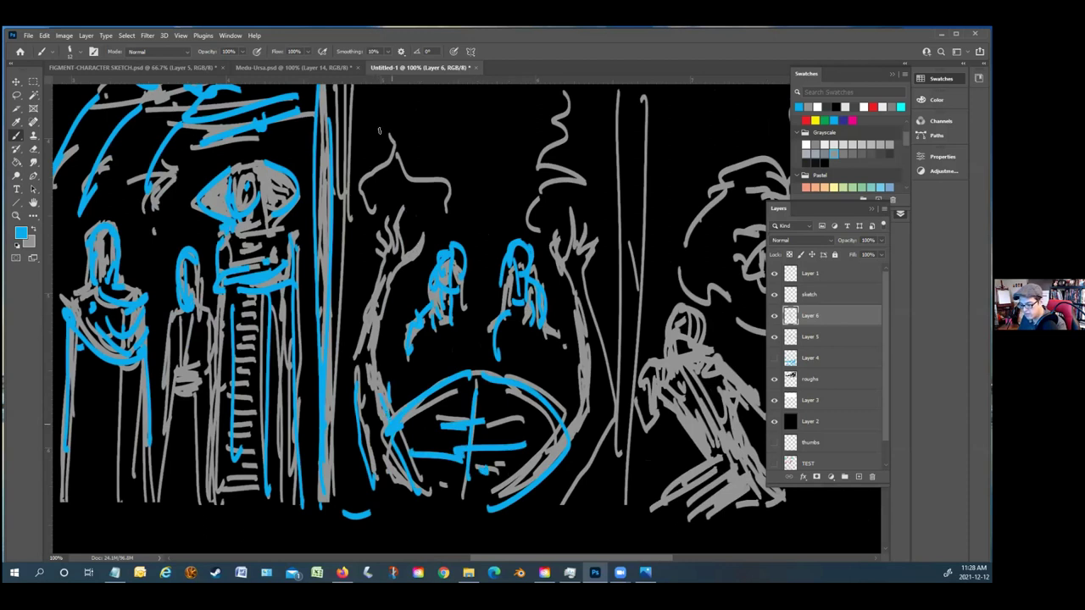
Continue the third panel's left arm up to the hand and add a short blue arc above it
left_click_drag(392, 273, 399, 236)
scroll(539, 325, "up", 3)
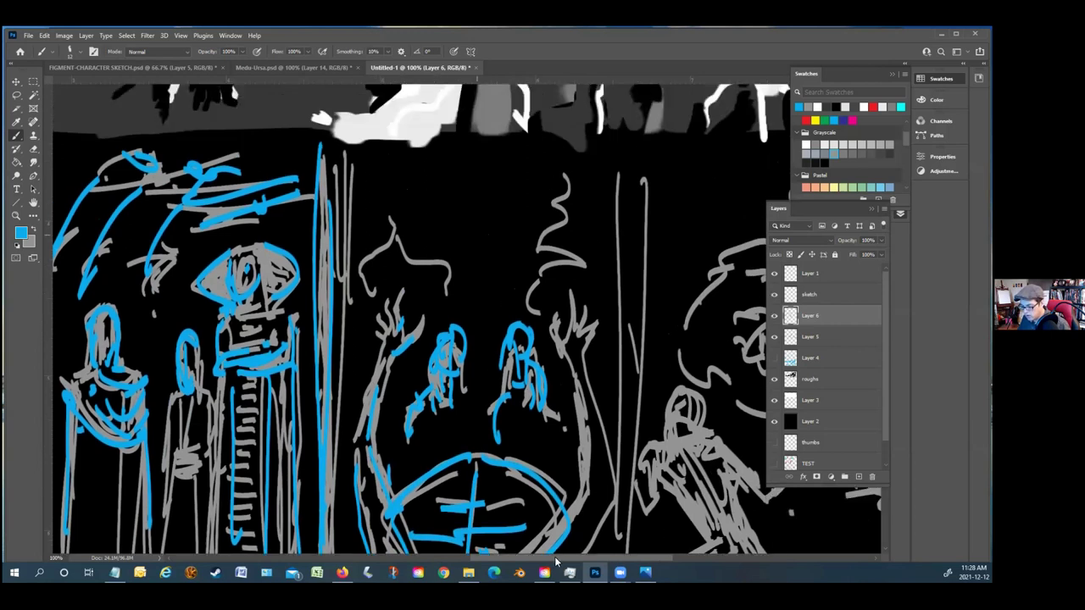
left_click_drag(400, 203, 449, 174)
scroll(341, 447, "right", 2)
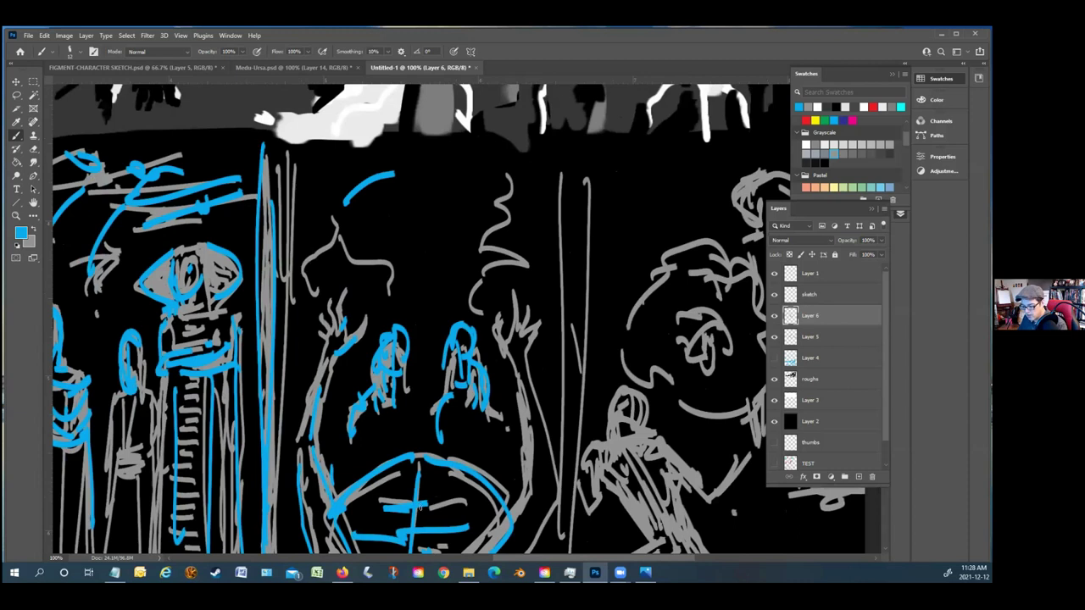
Trace the fourth panel's kneeling figure in blue, covering the head, back, legs and both arms
scroll(316, 517, "right", 5)
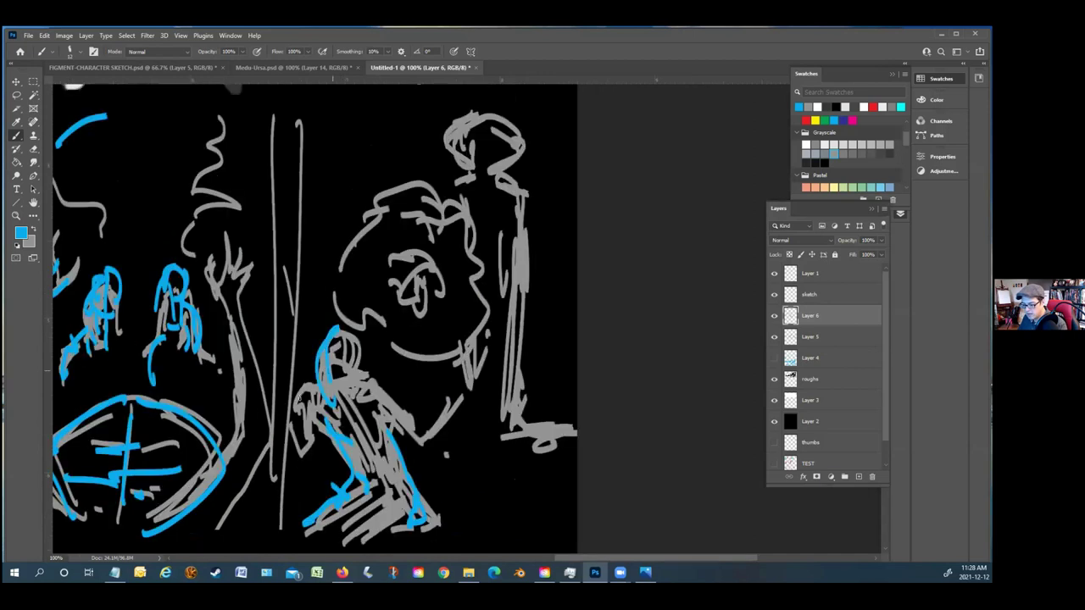
left_click_drag(338, 414, 351, 434)
left_click_drag(340, 337, 417, 419)
mouse_move(439, 436)
left_mouse_down()
mouse_move(471, 390)
mouse_move(472, 409)
left_mouse_up()
mouse_move(406, 448)
left_mouse_down()
mouse_move(419, 434)
mouse_move(409, 422)
mouse_move(494, 380)
left_mouse_up()
left_click_drag(306, 390, 290, 422)
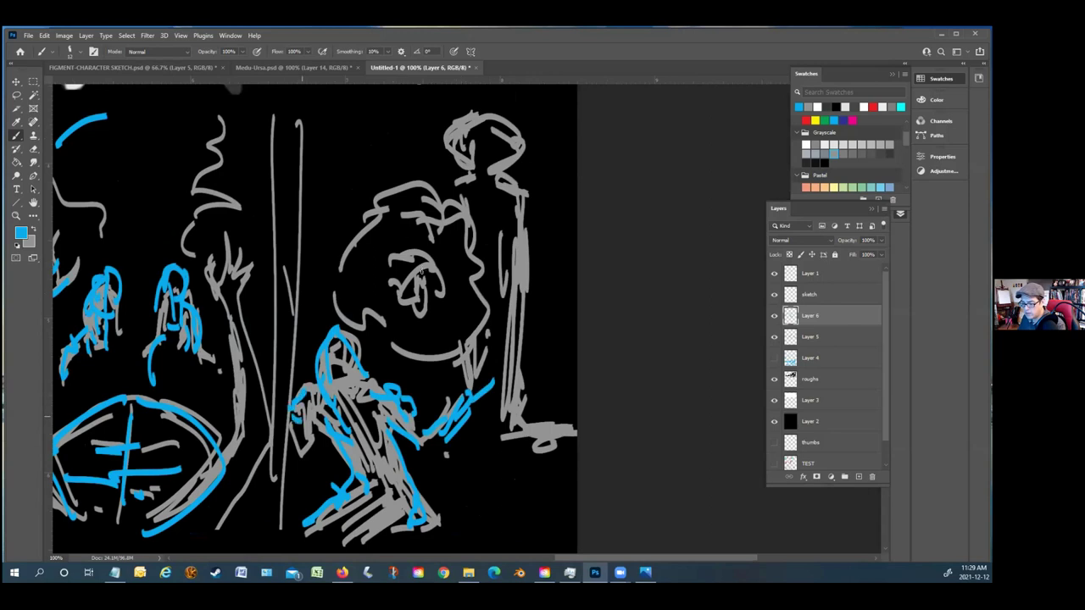
Build up the swirling round form above the kneeling figure with looping blue strokes and a wavy outer contour
left_click_drag(347, 237, 373, 293)
left_click_drag(406, 339, 388, 384)
left_click_drag(419, 322, 383, 374)
left_click_drag(399, 261, 403, 312)
left_click_drag(424, 232, 415, 317)
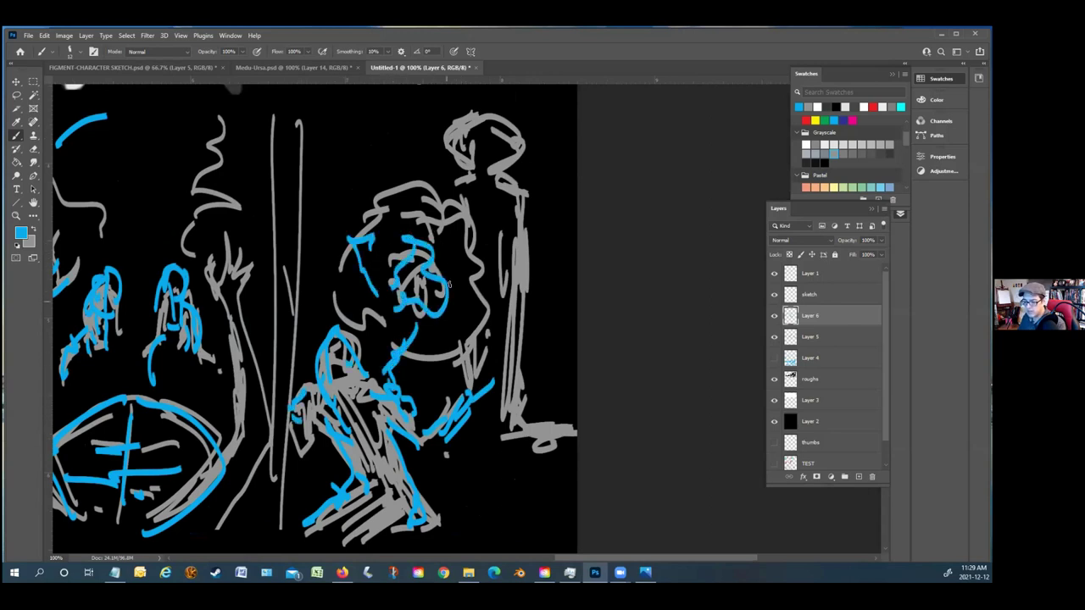
left_click_drag(378, 255, 434, 228)
left_click_drag(449, 241, 432, 310)
left_click_drag(411, 241, 388, 313)
mouse_move(409, 234)
left_mouse_down()
mouse_move(422, 239)
mouse_move(450, 322)
mouse_move(378, 251)
mouse_move(455, 277)
left_mouse_up()
left_click_drag(435, 309, 457, 293)
mouse_move(434, 203)
left_mouse_down()
mouse_move(485, 247)
mouse_move(481, 305)
left_mouse_up()
mouse_move(404, 203)
left_mouse_down()
mouse_move(386, 206)
mouse_move(366, 231)
left_mouse_up()
Draw the standing figure's outstretched arm, head and long back line in blue, plus a small star-like mark behind it
mouse_move(468, 188)
left_mouse_down()
mouse_move(458, 168)
mouse_move(465, 175)
left_mouse_up()
mouse_move(446, 164)
left_mouse_down()
mouse_move(442, 181)
mouse_move(391, 138)
mouse_move(397, 165)
mouse_move(339, 163)
mouse_move(349, 170)
left_mouse_up()
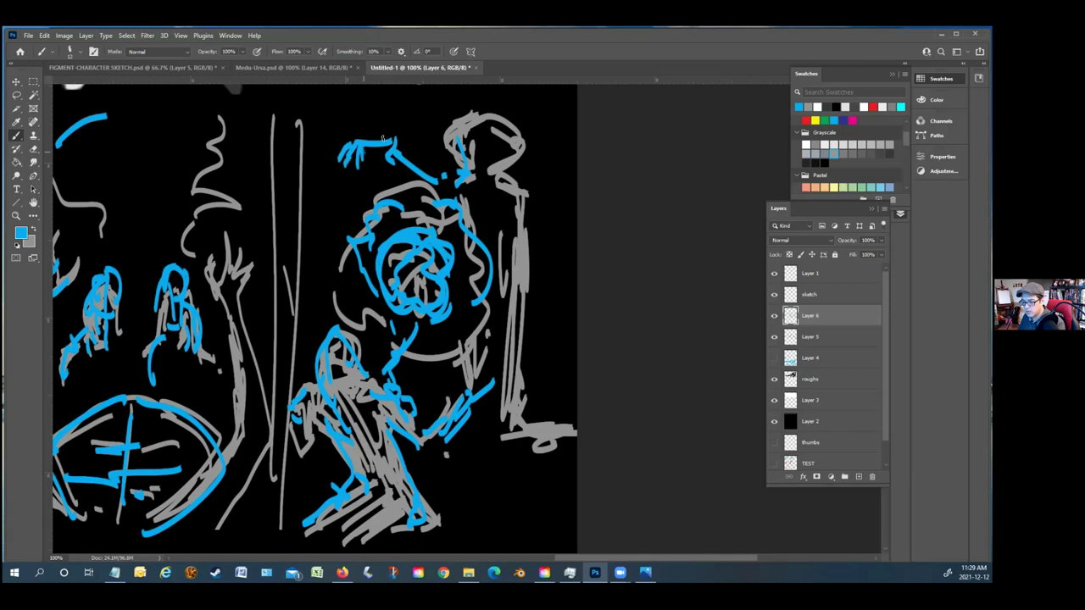
left_click_drag(541, 204, 543, 227)
mouse_move(553, 210)
left_mouse_down()
mouse_move(560, 232)
mouse_move(562, 206)
left_mouse_up()
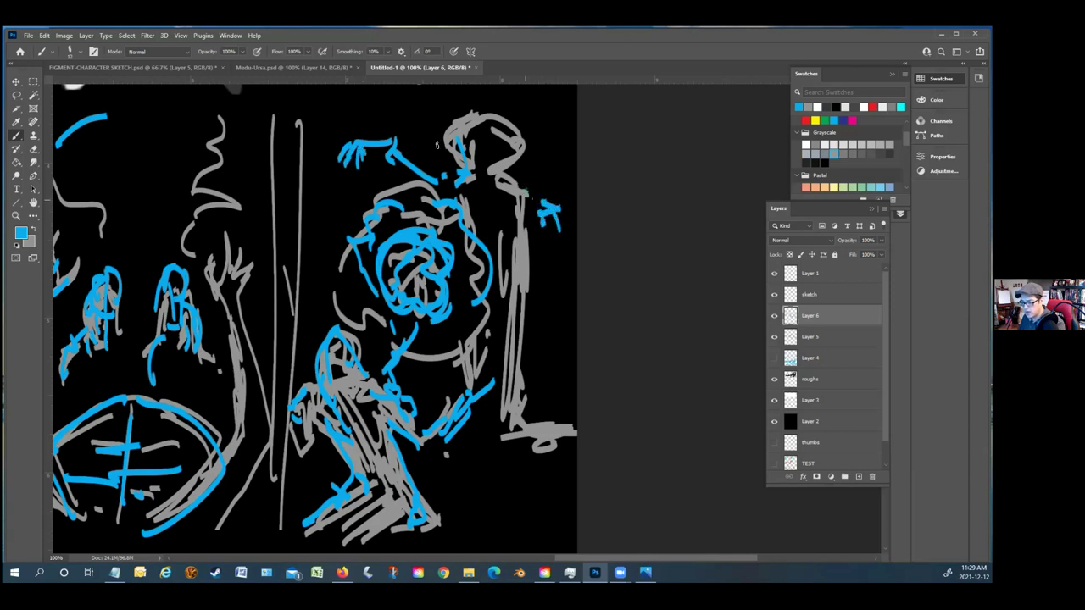
left_click_drag(489, 170, 533, 203)
left_click_drag(464, 146, 494, 129)
mouse_move(441, 161)
left_mouse_down()
mouse_move(540, 174)
mouse_move(514, 401)
left_mouse_up()
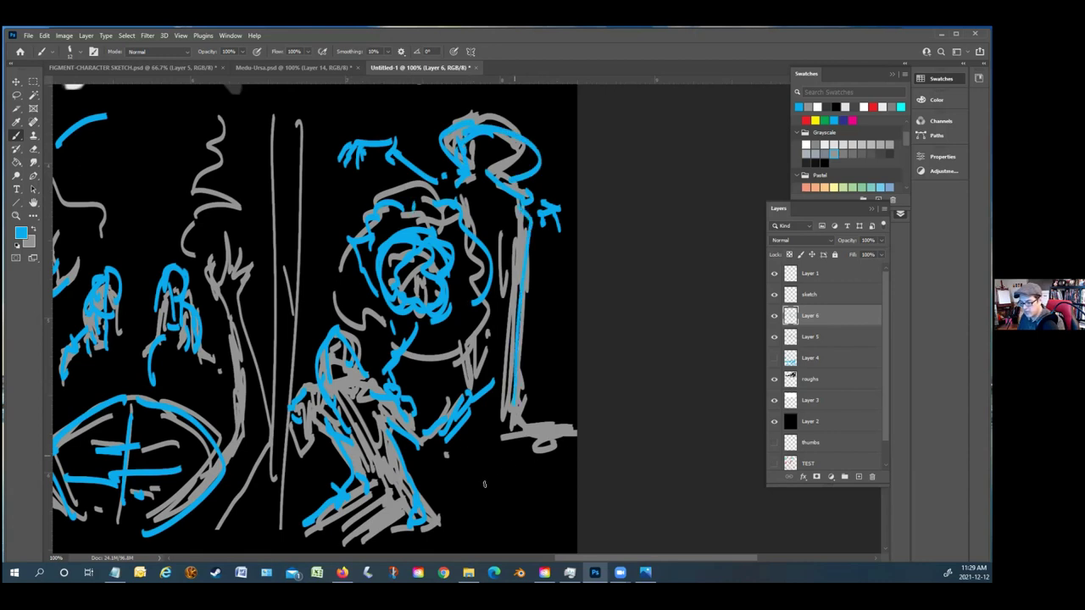
Add diagonal blue ground lines beside the kneeling figure and short accent strokes along the fourth panel's right edge
left_click_drag(429, 439, 575, 507)
left_click_drag(486, 485, 576, 524)
left_click_drag(556, 320, 577, 333)
left_click_drag(565, 296, 578, 286)
left_click_drag(563, 316, 578, 302)
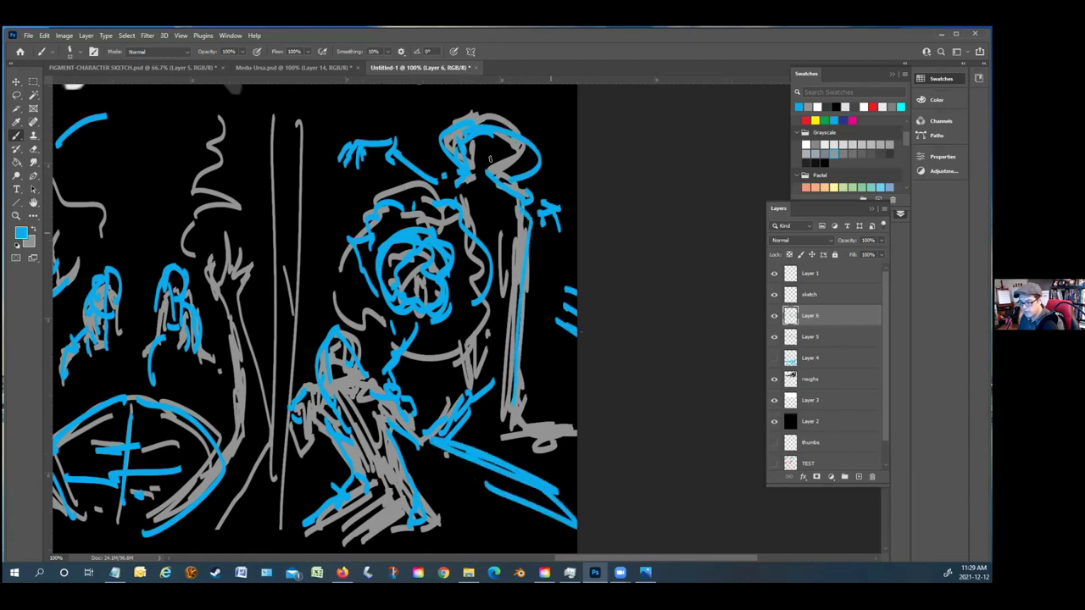
scroll(500, 212, "up", 3)
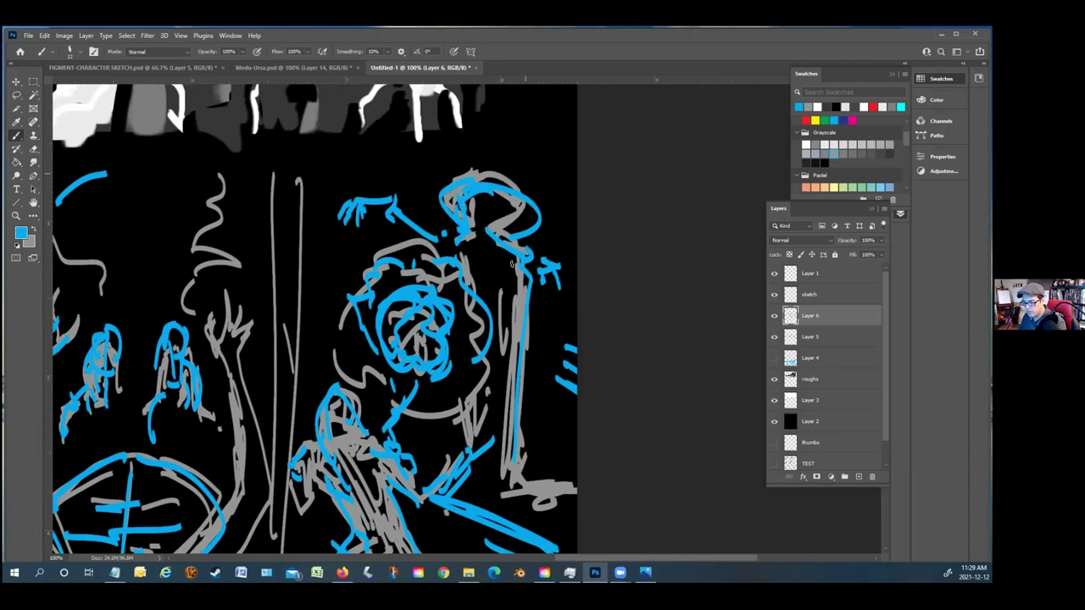
left_click_drag(559, 185, 574, 197)
scroll(295, 437, "down", 3)
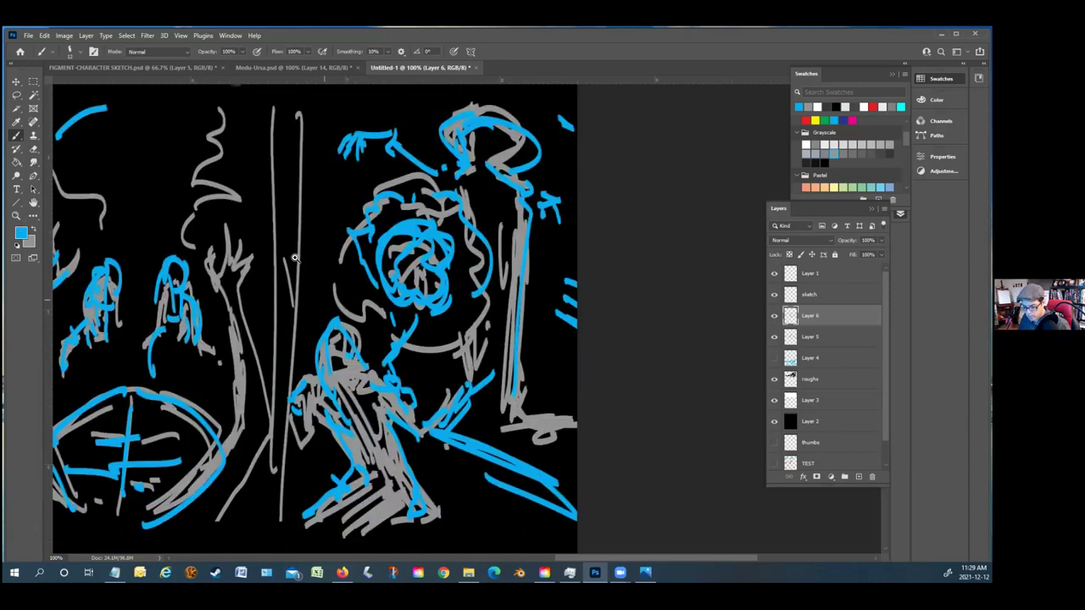
Examine the blue-traced panel row up close and within the whole page composition
scroll(292, 257, "down", 4)
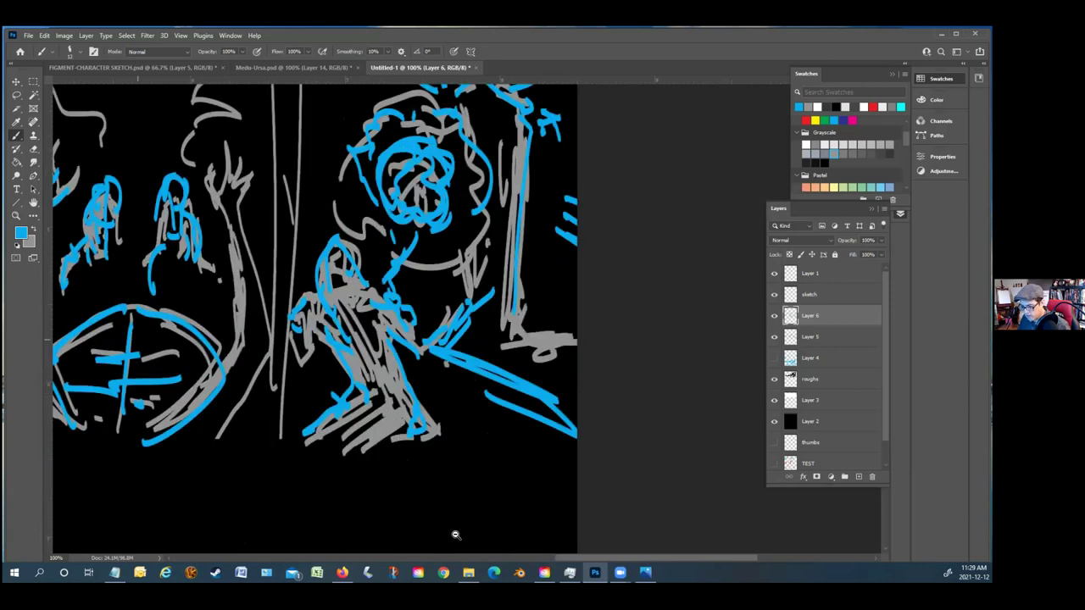
key("z")
left_click(201, 298)
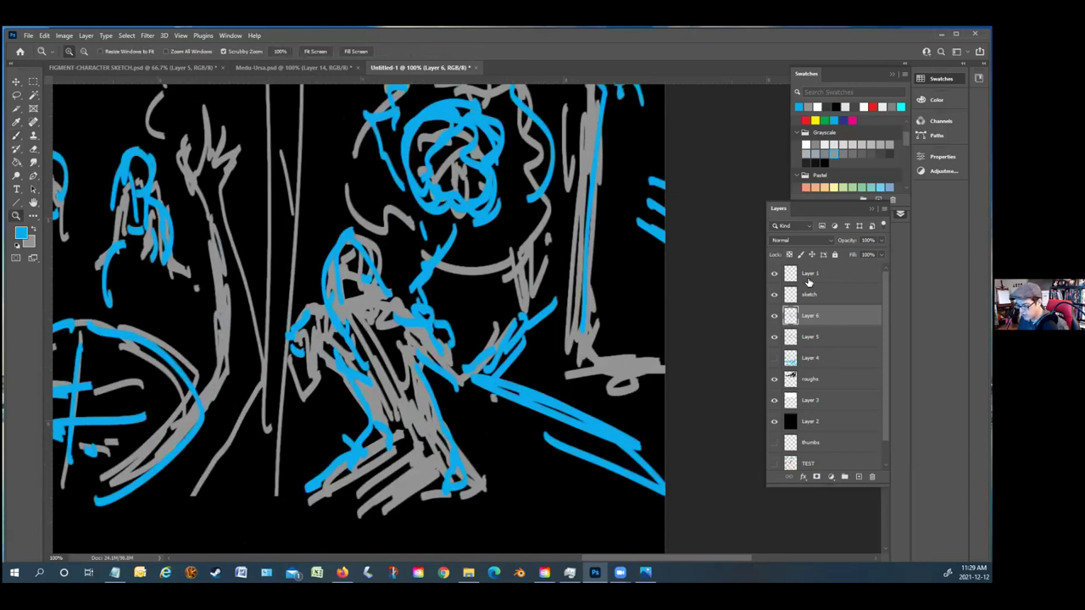
key("ctrl+minus")
key("ctrl+minus")
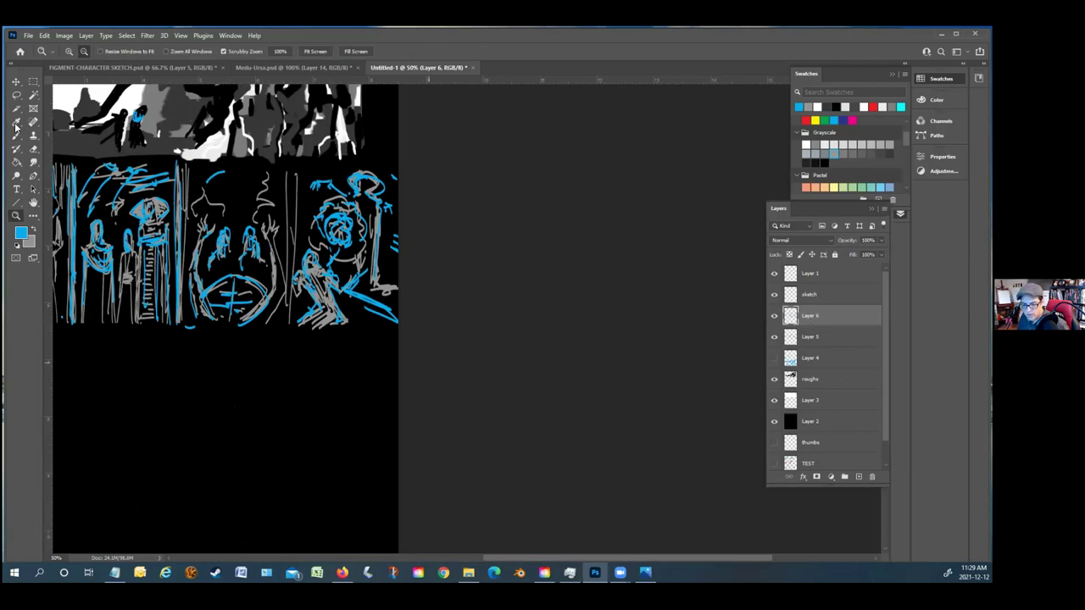
key("ctrl+minus")
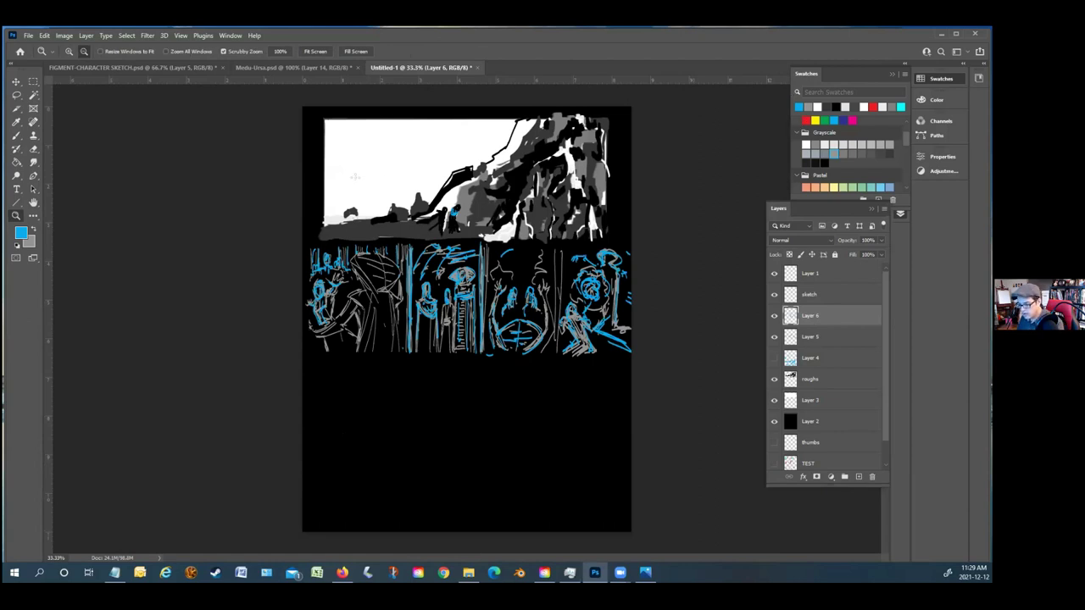
key("ctrl+minus")
On a new layer above Layer 6, draw a large Z-shaped blue line sweeping from the landscape through the panels to the page's lower area
key("ctrl+shift+alt+n")
key("b")
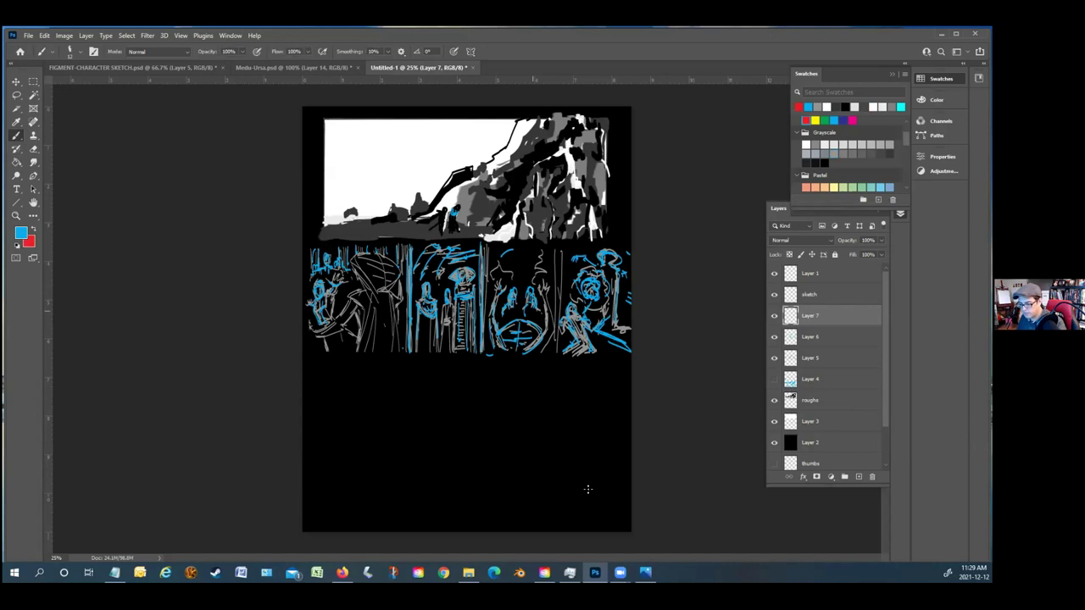
left_click_drag(356, 501, 509, 169)
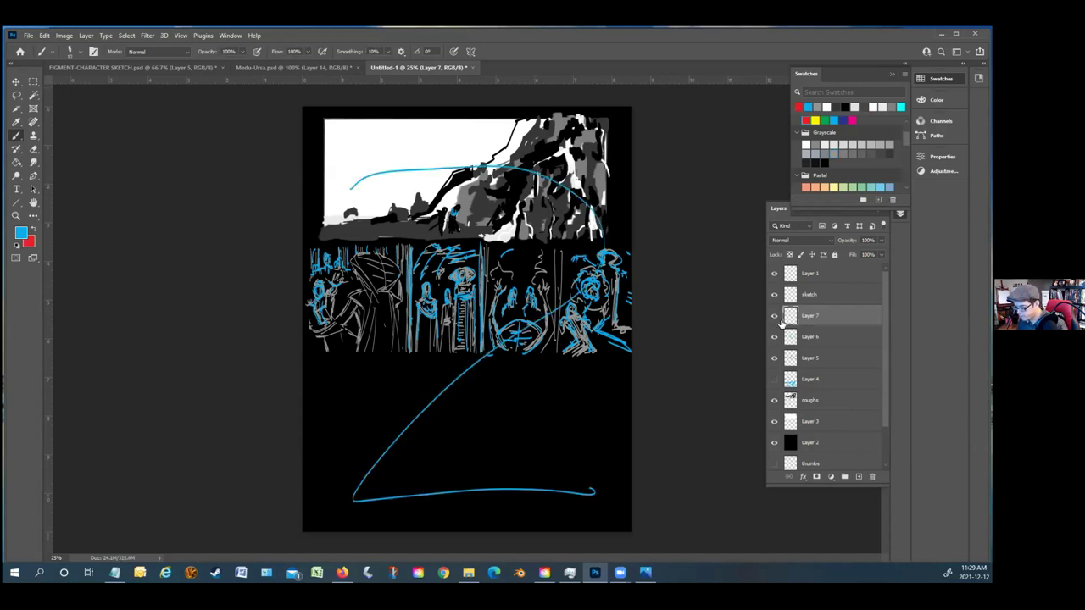
Hide the layer with the Z-shaped line and make Layer 5 the active layer
left_click(774, 315)
key("alt+bracketleft")
key("alt+bracketleft")
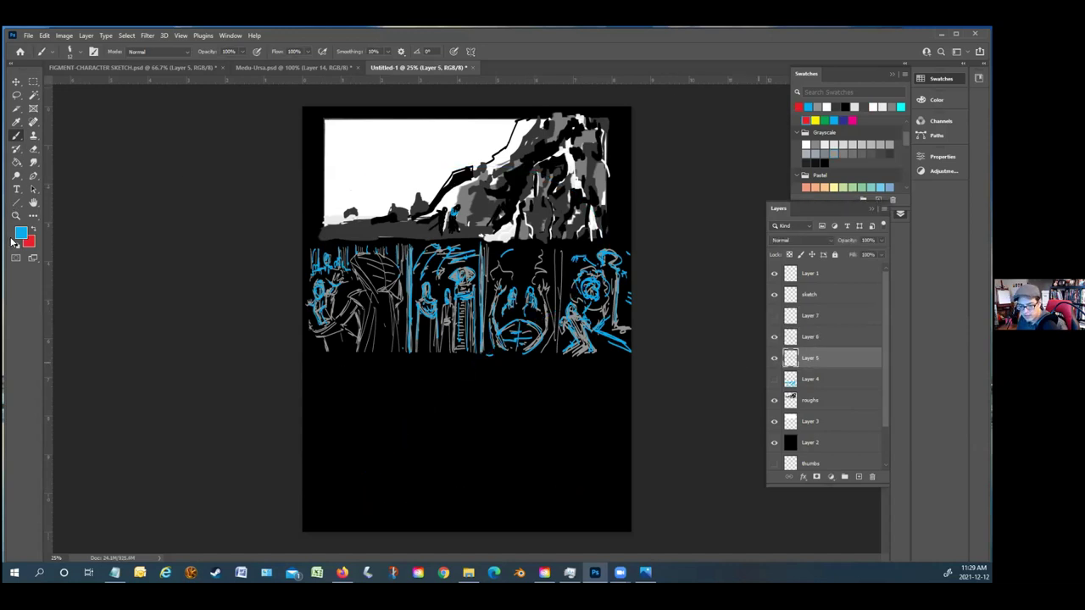
Outline three rough gray panel frames on the page's lower half: two stacked on the left and one large on the right
left_click(816, 144, "ctrl")
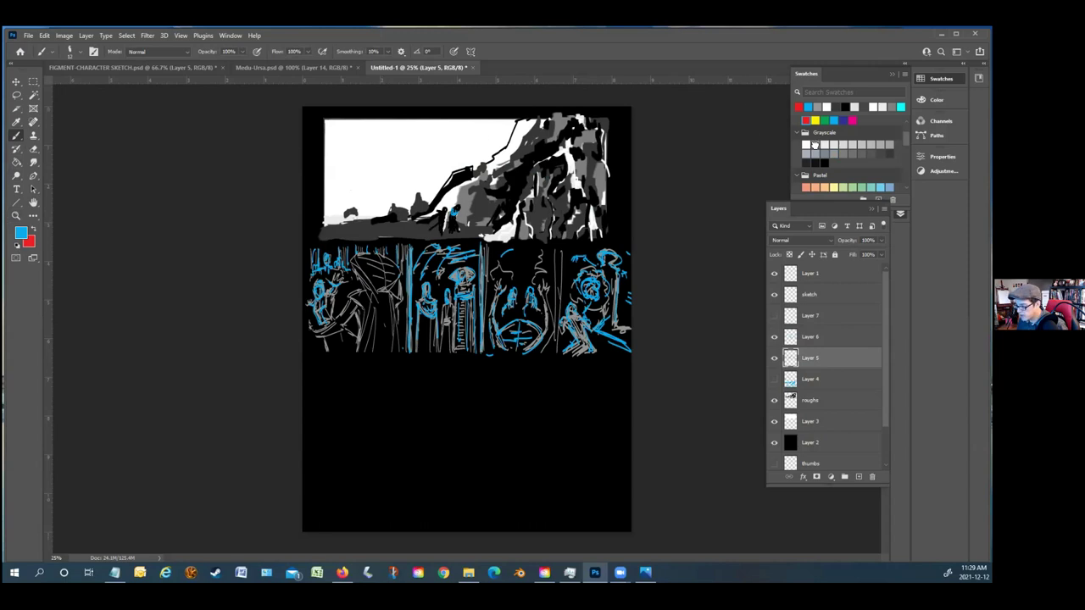
left_click(35, 229)
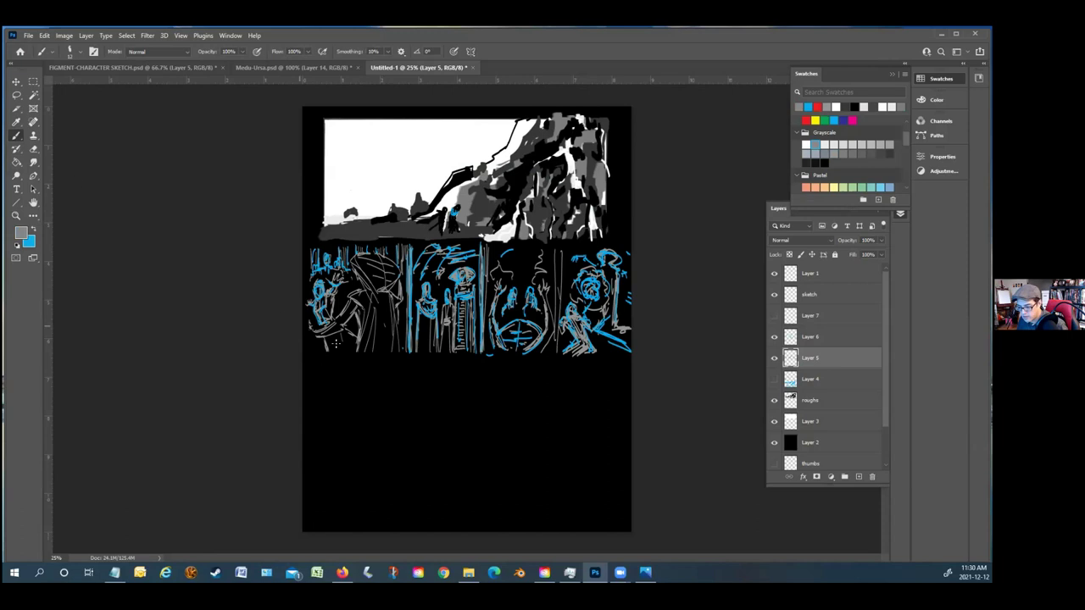
mouse_move(343, 367)
left_mouse_down()
mouse_move(410, 366)
mouse_move(442, 430)
mouse_move(314, 438)
left_mouse_up()
left_click_drag(324, 424, 325, 368)
left_click_drag(448, 434, 447, 505)
left_click_drag(336, 513, 444, 507)
left_click_drag(328, 452, 307, 509)
mouse_move(450, 364)
left_mouse_down()
mouse_move(456, 509)
mouse_move(611, 361)
mouse_move(626, 521)
left_mouse_up()
left_click_drag(627, 524, 463, 519)
left_click_drag(451, 407, 453, 523)
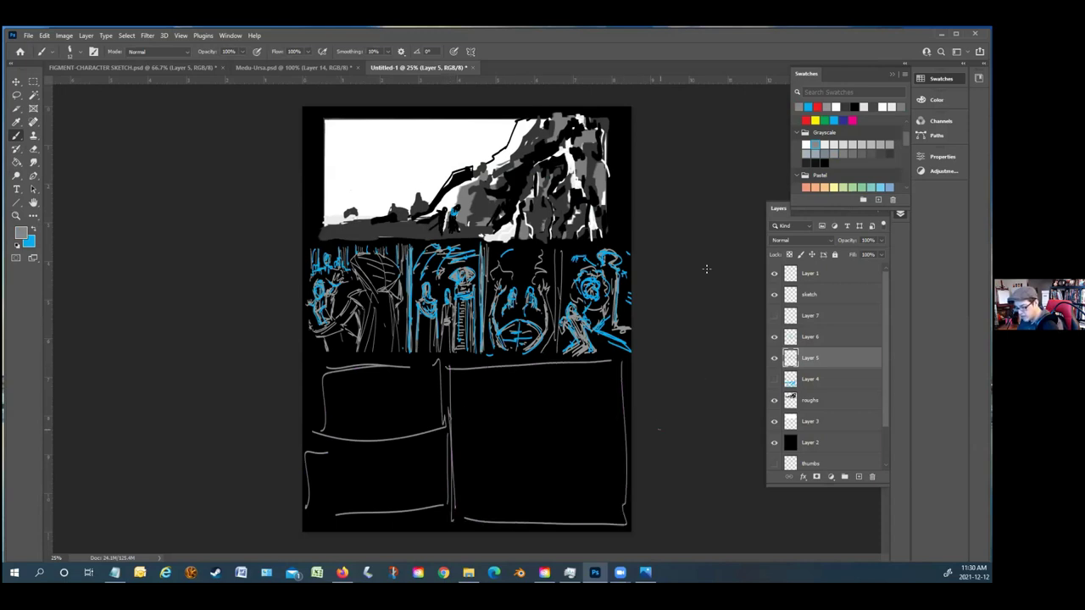
Sketch a large arched shape with two upright oval forms and short horizontal ground lines in the big right-hand panel
left_click_drag(476, 472, 525, 406)
mouse_move(457, 437)
left_mouse_down()
mouse_move(512, 395)
mouse_move(561, 388)
mouse_move(615, 424)
mouse_move(626, 459)
left_mouse_up()
left_click_drag(521, 445, 519, 453)
mouse_move(526, 470)
left_mouse_down()
mouse_move(564, 458)
mouse_move(556, 445)
mouse_move(566, 487)
mouse_move(624, 495)
mouse_move(580, 496)
left_mouse_up()
left_click_drag(580, 490, 609, 480)
left_click_drag(516, 500, 556, 497)
mouse_move(525, 490)
left_mouse_down()
mouse_move(547, 487)
mouse_move(460, 493)
left_mouse_up()
left_click_drag(507, 399, 600, 420)
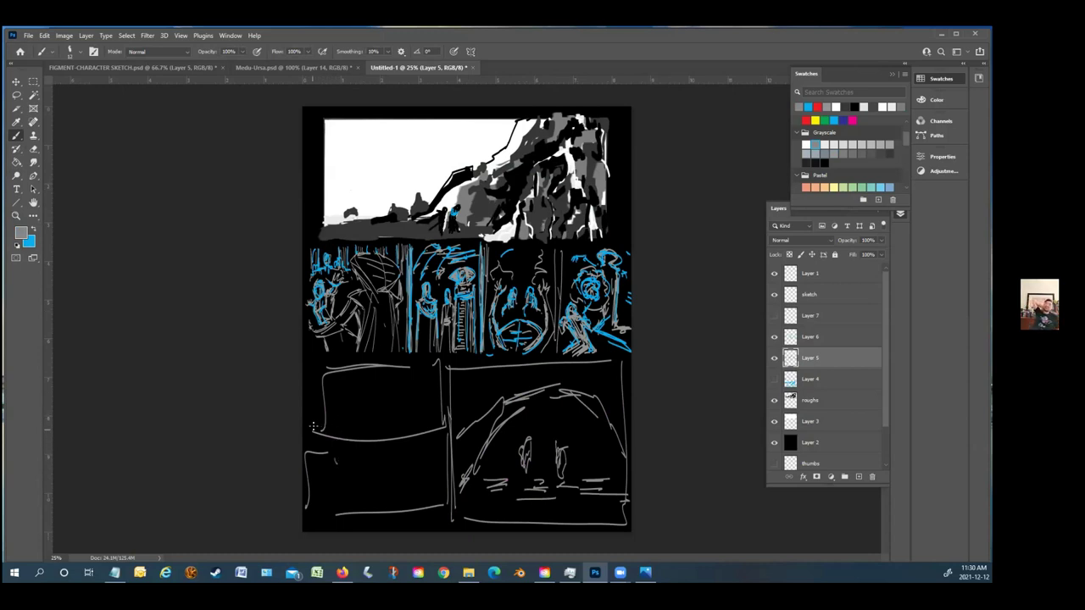
Rough in two oval eye shapes in the upper left panel and a hatched double arch in the lower left panel
left_click_drag(314, 439, 324, 386)
left_click_drag(332, 499, 445, 484)
mouse_move(326, 512)
left_mouse_down()
mouse_move(381, 473)
mouse_move(422, 499)
left_mouse_up()
mouse_move(395, 464)
left_mouse_down()
mouse_move(426, 492)
mouse_move(423, 468)
left_mouse_up()
left_click_drag(378, 490, 366, 476)
mouse_move(367, 391)
left_mouse_down()
mouse_move(342, 419)
mouse_move(369, 419)
left_mouse_up()
mouse_move(344, 431)
left_mouse_down()
mouse_move(357, 398)
mouse_move(342, 434)
left_mouse_up()
left_click_drag(407, 388, 396, 406)
mouse_move(354, 506)
left_mouse_down()
mouse_move(356, 463)
mouse_move(381, 484)
left_mouse_up()
mouse_move(389, 460)
left_mouse_down()
mouse_move(412, 492)
mouse_move(405, 466)
left_mouse_up()
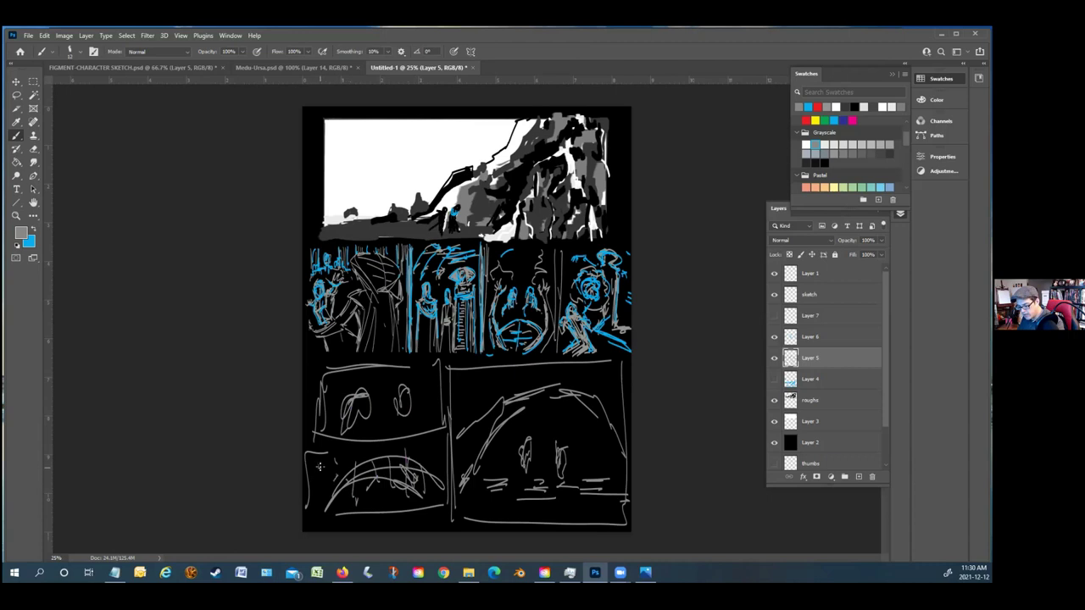
Reinforce the arch in the large panel and scribble a peaked form beneath the two ovals
mouse_move(454, 432)
left_mouse_down()
mouse_move(525, 391)
mouse_move(631, 420)
left_mouse_up()
mouse_move(452, 475)
left_mouse_down()
mouse_move(461, 396)
mouse_move(501, 408)
mouse_move(515, 395)
mouse_move(583, 393)
left_mouse_up()
mouse_move(522, 474)
left_mouse_down()
mouse_move(550, 479)
mouse_move(521, 505)
mouse_move(553, 483)
mouse_move(523, 506)
mouse_move(487, 509)
mouse_move(556, 474)
mouse_move(527, 492)
mouse_move(568, 485)
mouse_move(575, 501)
mouse_move(558, 465)
left_mouse_up()
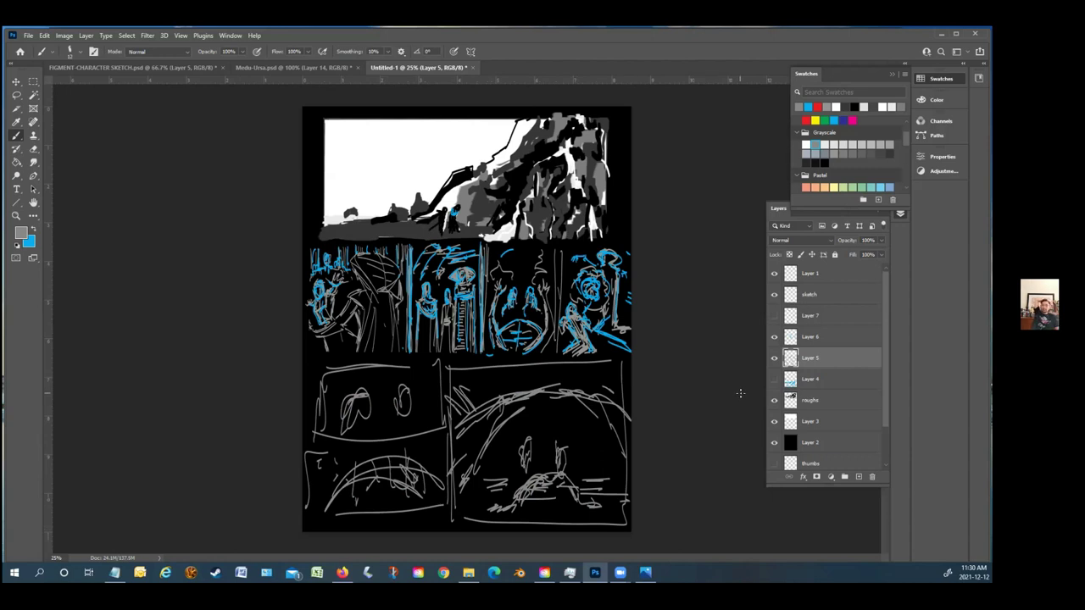
Select and delete the rough panels on the left and right of the page's lower half, then deselect
left_click(33, 83)
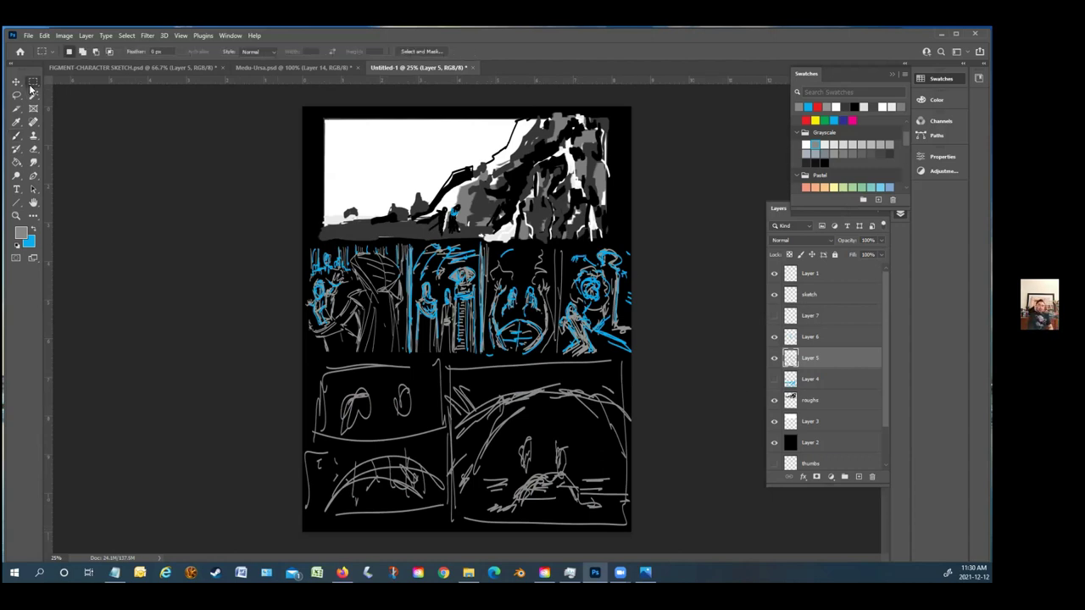
left_click_drag(295, 354, 449, 528)
key("Delete")
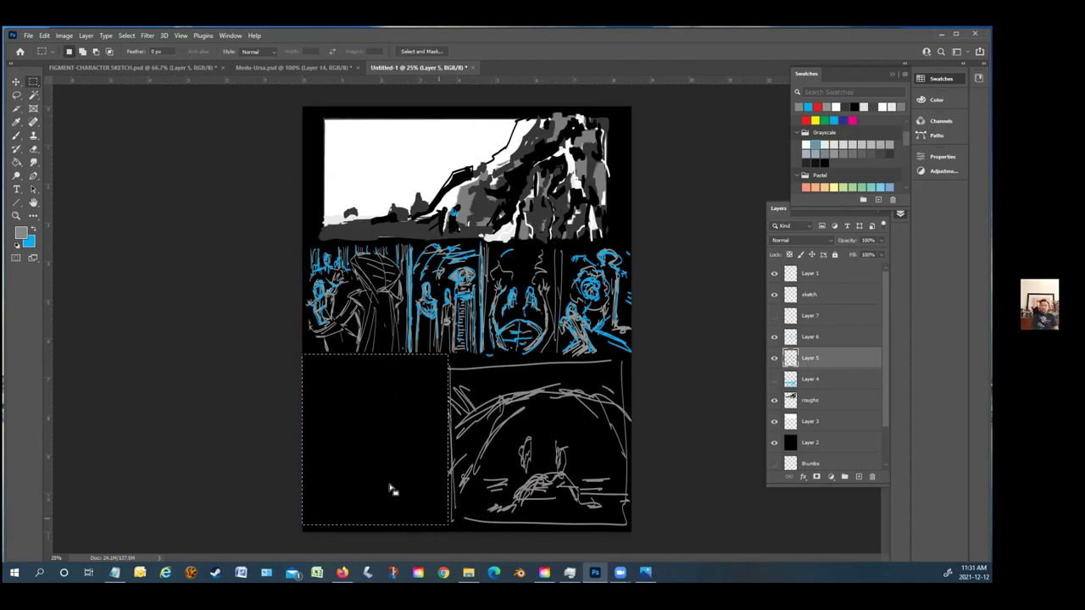
mouse_move(434, 360)
left_mouse_down()
mouse_move(631, 439)
mouse_move(649, 527)
left_mouse_up()
key("Delete")
key("ctrl+d")
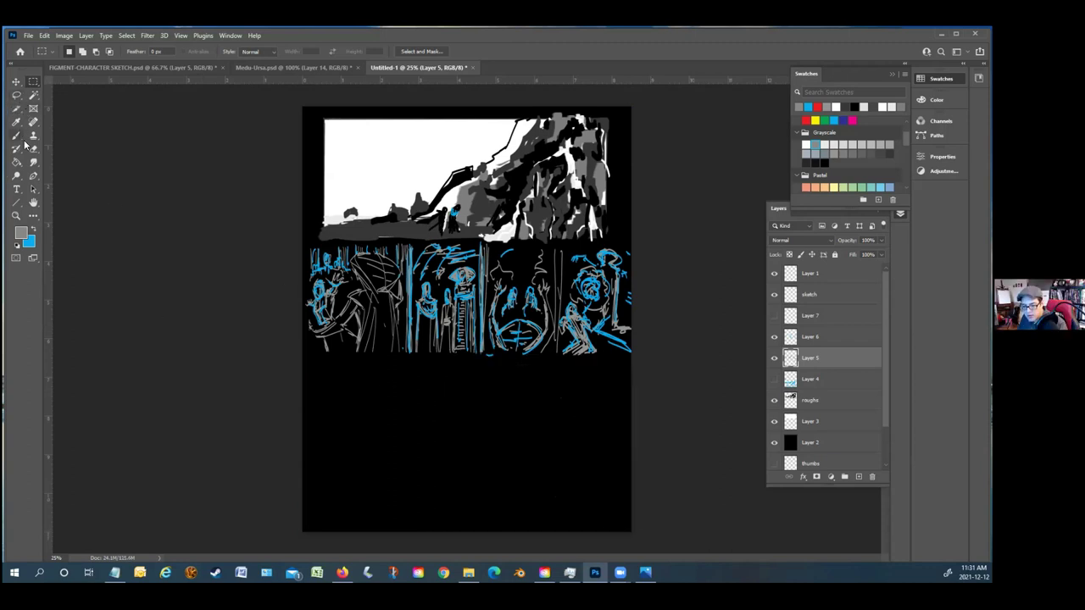
Outline one full-width gray panel below the row, with two small stacked inset panels on its left containing loose scribbles
left_click(15, 135)
left_click_drag(315, 365, 314, 514)
mouse_move(315, 363)
left_mouse_down()
mouse_move(600, 353)
mouse_move(615, 361)
mouse_move(623, 514)
mouse_move(310, 519)
left_mouse_up()
mouse_move(334, 411)
left_mouse_down()
mouse_move(353, 376)
mouse_move(396, 408)
mouse_move(322, 415)
mouse_move(354, 376)
left_mouse_up()
mouse_move(395, 431)
left_mouse_down()
mouse_move(326, 467)
mouse_move(323, 428)
mouse_move(394, 426)
left_mouse_up()
mouse_move(346, 456)
left_mouse_down()
mouse_move(373, 447)
mouse_move(360, 462)
left_mouse_up()
left_click_drag(353, 399, 375, 404)
Draw a long arc curving down across the right side of the large panel and undo the extra strokes
left_click_drag(561, 404, 612, 479)
left_click_drag(448, 395, 580, 414)
mouse_move(582, 415)
left_mouse_down()
mouse_move(509, 427)
mouse_move(491, 485)
mouse_move(510, 468)
mouse_move(494, 466)
mouse_move(530, 434)
mouse_move(516, 474)
mouse_move(534, 480)
left_mouse_up()
key("ctrl+z")
key("ctrl+z")
key("ctrl+z")
key("ctrl+z")
key("ctrl+z")
key("ctrl+z")
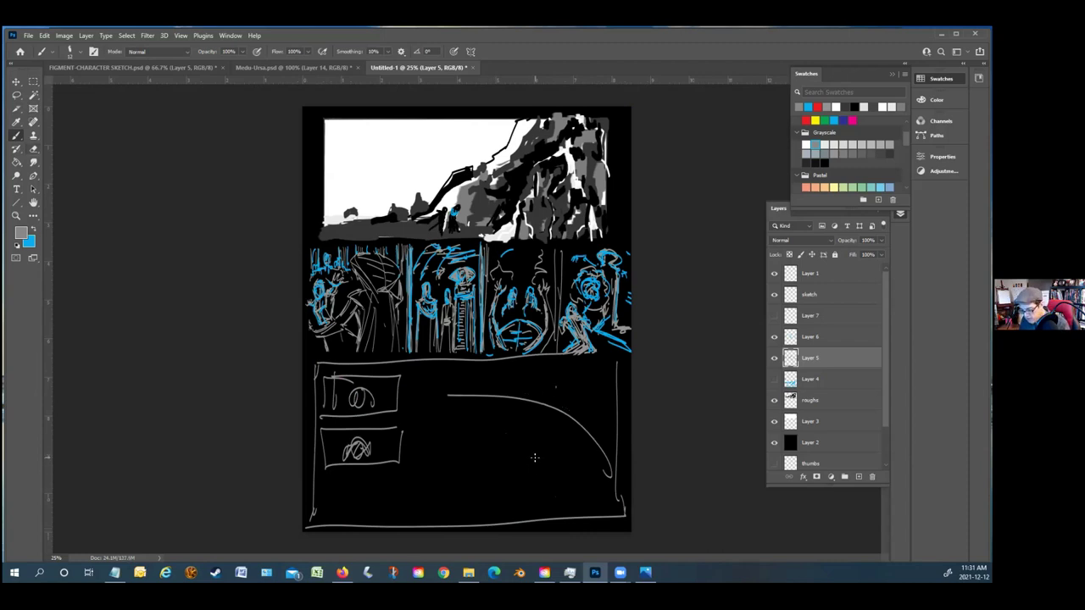
Sketch a horned figure's head, shoulders and two curved horns at the bottom centre of the large panel
mouse_move(509, 477)
left_mouse_down()
mouse_move(529, 453)
mouse_move(511, 480)
left_mouse_up()
mouse_move(525, 425)
left_mouse_down()
mouse_move(543, 485)
mouse_move(524, 490)
mouse_move(601, 507)
left_mouse_up()
mouse_move(414, 504)
left_mouse_down()
mouse_move(441, 491)
mouse_move(369, 528)
left_mouse_up()
mouse_move(437, 488)
left_mouse_down()
mouse_move(460, 452)
mouse_move(502, 453)
left_mouse_up()
mouse_move(426, 445)
left_mouse_down()
mouse_move(421, 431)
mouse_move(430, 454)
left_mouse_up()
Hatch vertical background strokes along the arc, beside the inset panels and beneath them
left_click_drag(583, 434, 585, 491)
mouse_move(568, 416)
left_mouse_down()
mouse_move(572, 474)
mouse_move(560, 461)
left_mouse_up()
mouse_move(541, 383)
left_mouse_down()
mouse_move(541, 424)
mouse_move(522, 421)
left_mouse_up()
left_click_drag(509, 383, 509, 438)
mouse_move(496, 383)
left_mouse_down()
mouse_move(495, 436)
mouse_move(478, 435)
left_mouse_up()
left_click_drag(463, 386, 464, 426)
mouse_move(449, 396)
left_mouse_down()
mouse_move(448, 424)
mouse_move(412, 487)
left_mouse_up()
left_click_drag(396, 451, 395, 512)
mouse_move(386, 469)
left_mouse_down()
mouse_move(386, 515)
mouse_move(373, 518)
left_mouse_up()
left_click_drag(426, 390, 426, 410)
left_click_drag(358, 480, 347, 519)
left_click_drag(338, 487, 338, 510)
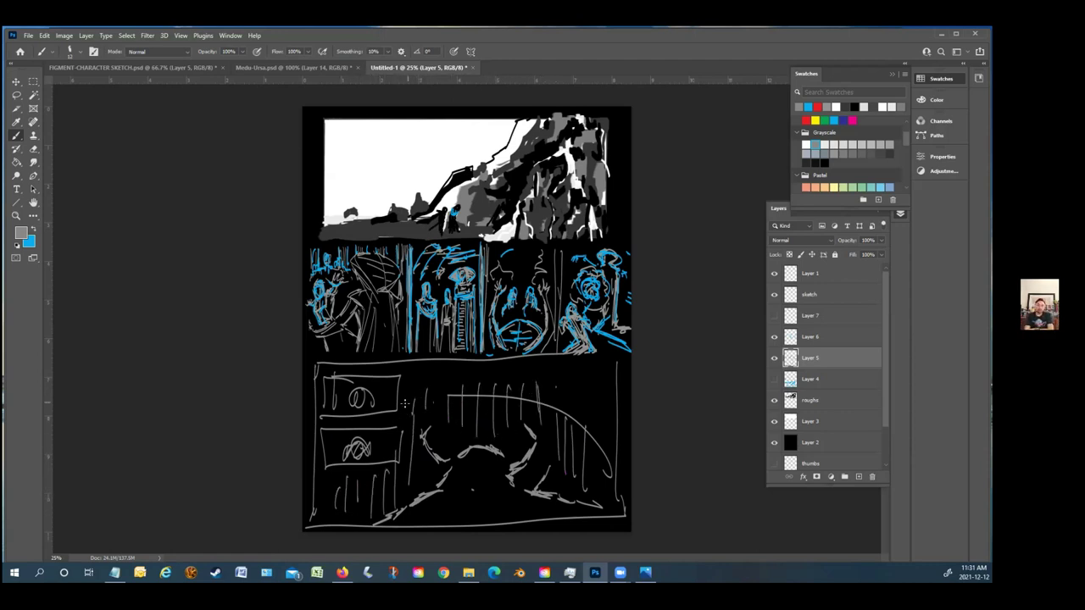
left_click_drag(325, 397, 326, 419)
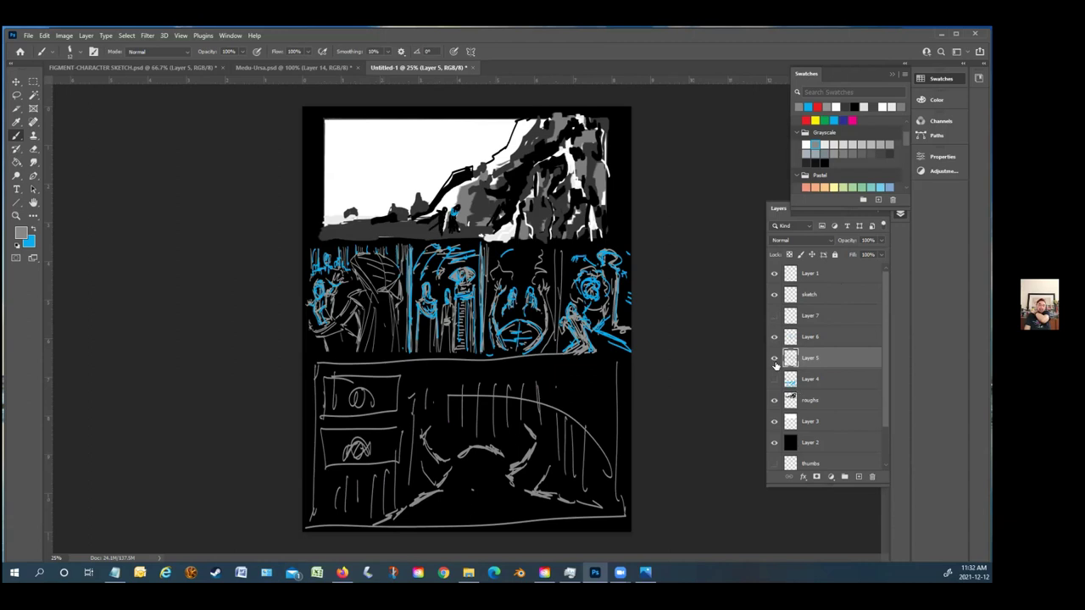
Hide Layer 5, Layer 6, the sketch layer, Layer 1 and the roughs layer
left_click_drag(774, 361, 774, 275)
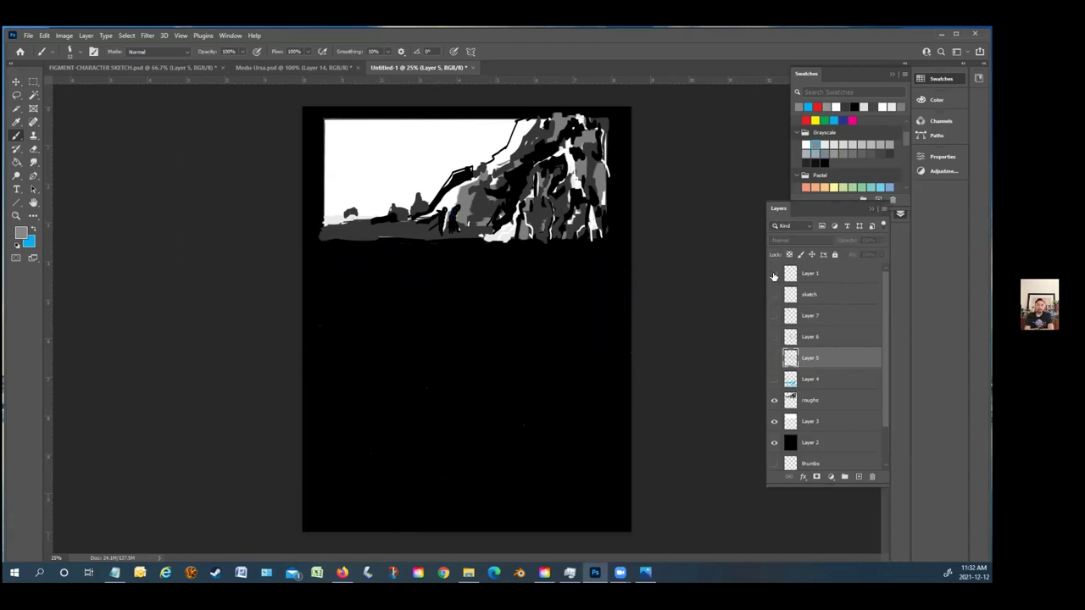
left_click(774, 401)
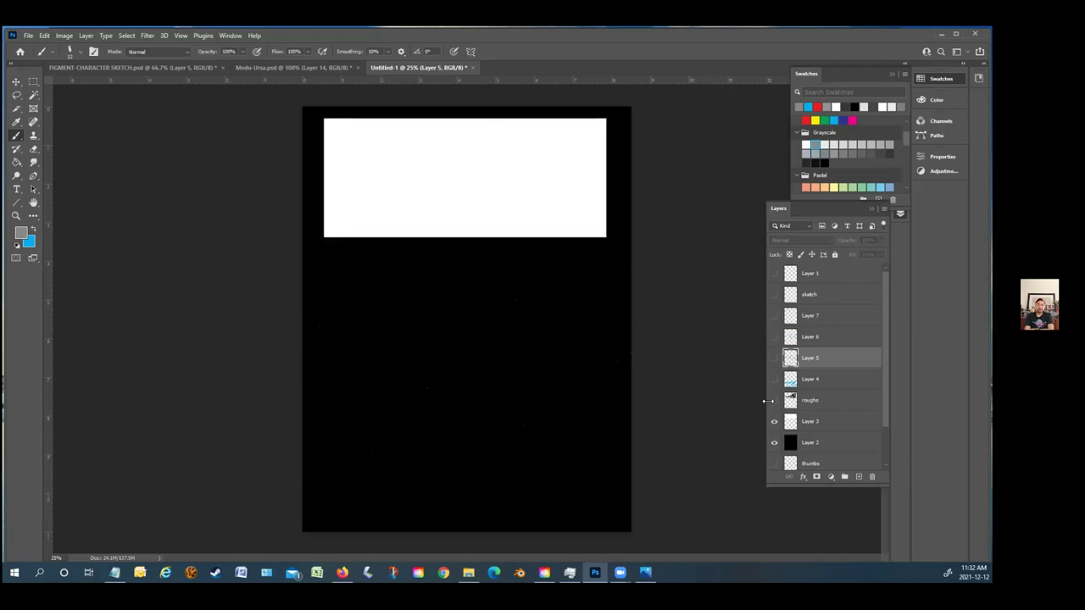
left_click(34, 82)
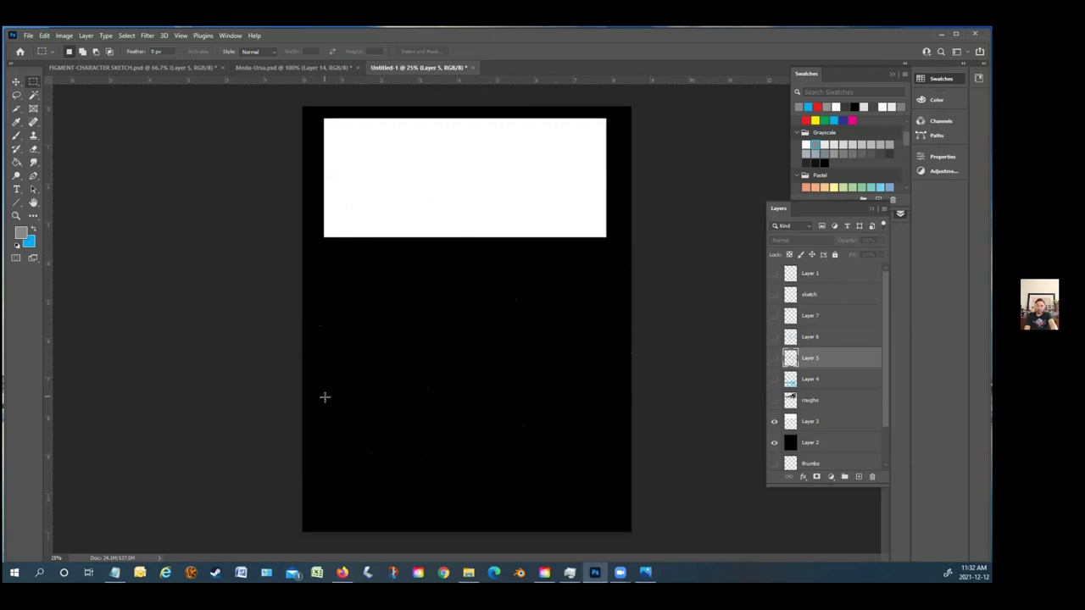
On a new layer above Layer 5, brush the horned figure's head, horns and right shoulder line in white
left_click(16, 134)
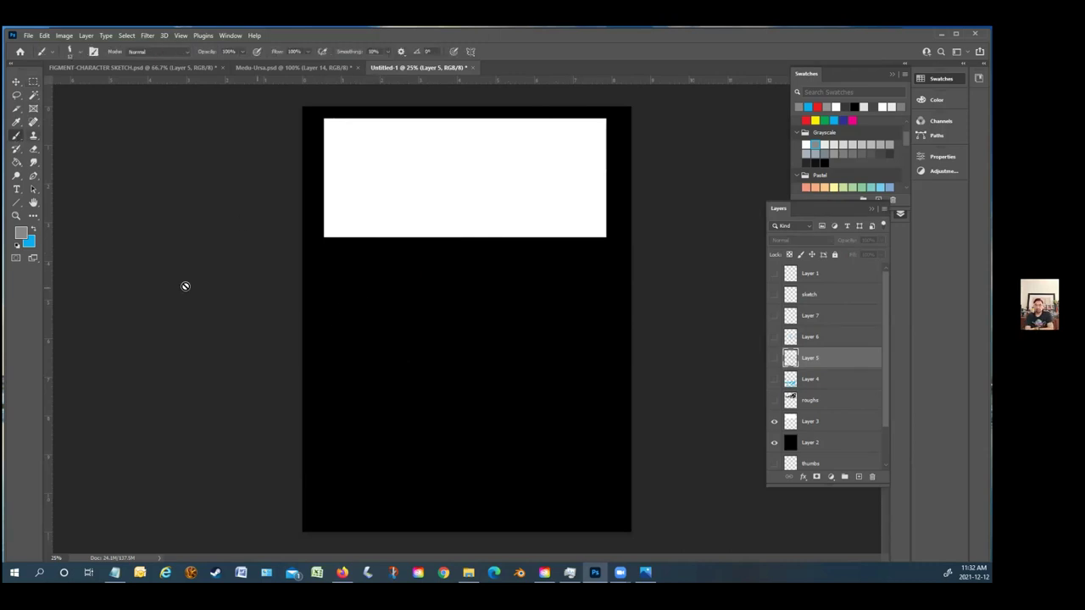
left_click(18, 246)
left_click(32, 233)
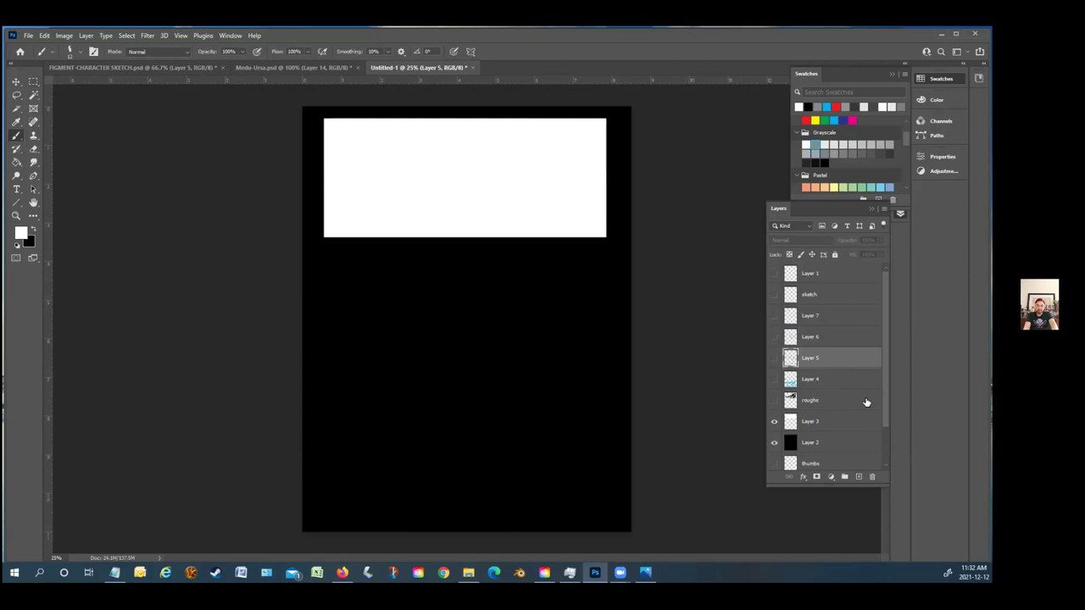
left_click(859, 477)
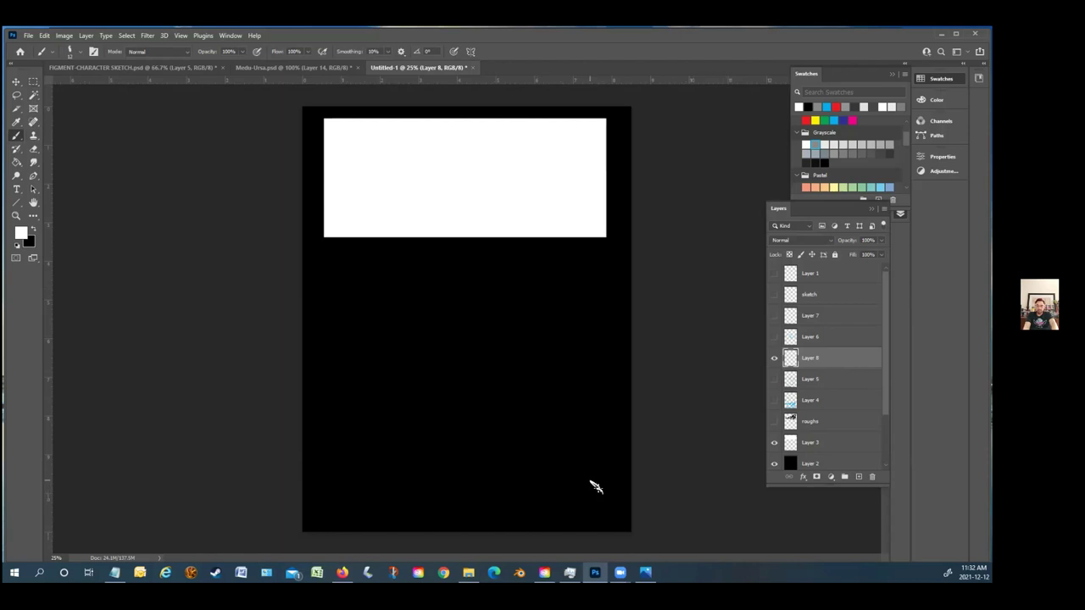
mouse_move(575, 471)
left_mouse_down()
mouse_move(552, 450)
mouse_move(523, 448)
mouse_move(517, 439)
mouse_move(529, 434)
mouse_move(510, 431)
mouse_move(535, 439)
mouse_move(489, 413)
left_mouse_up()
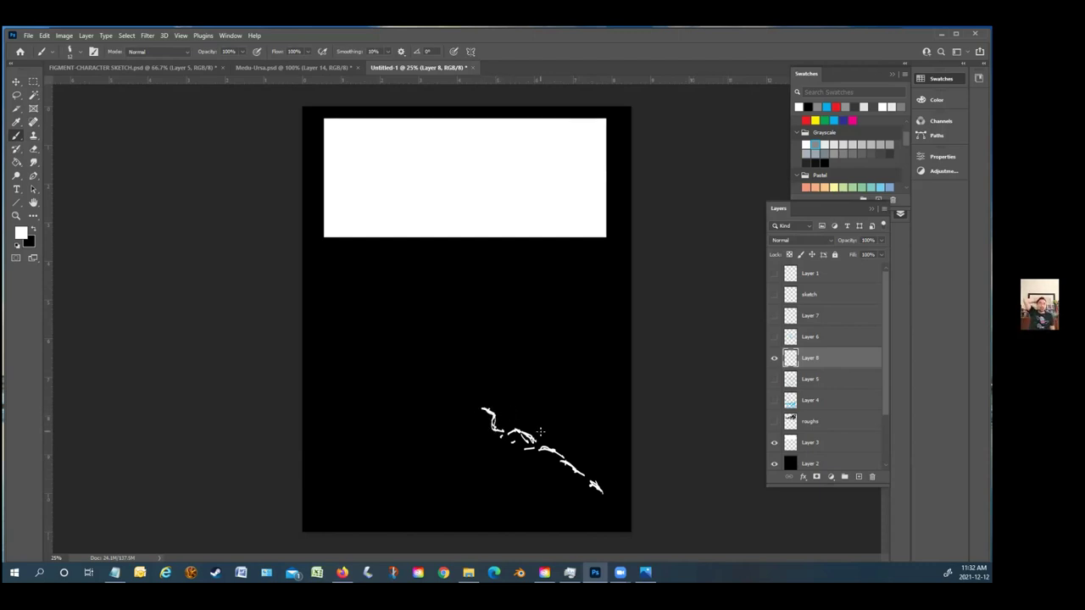
left_click_drag(540, 432, 529, 411)
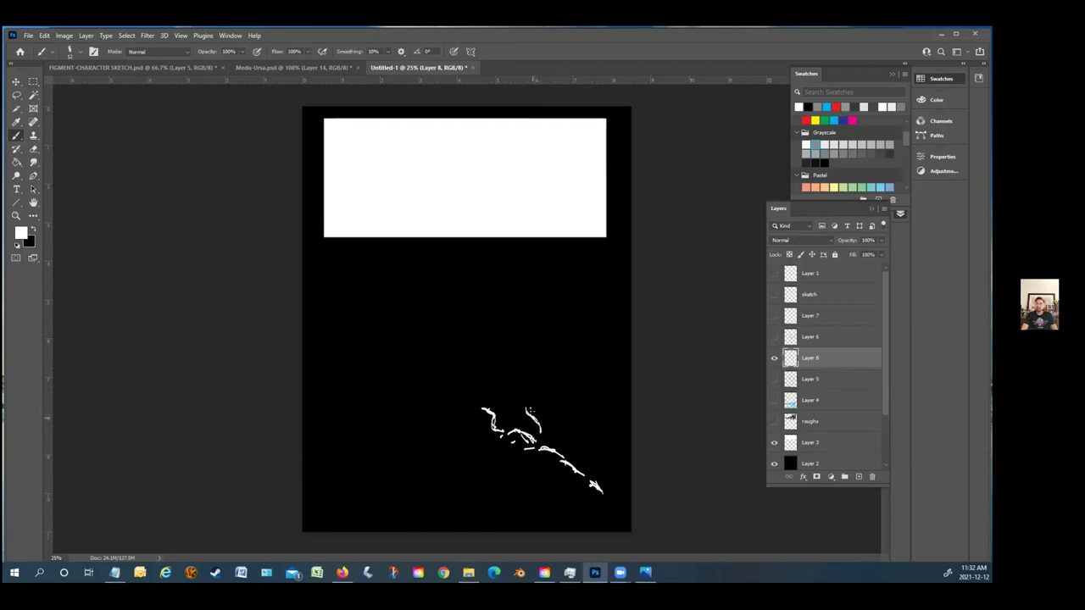
Paint the figure's left arm contour and the outer right arm contour in white down toward the page's lower edge
left_click_drag(503, 464, 480, 506)
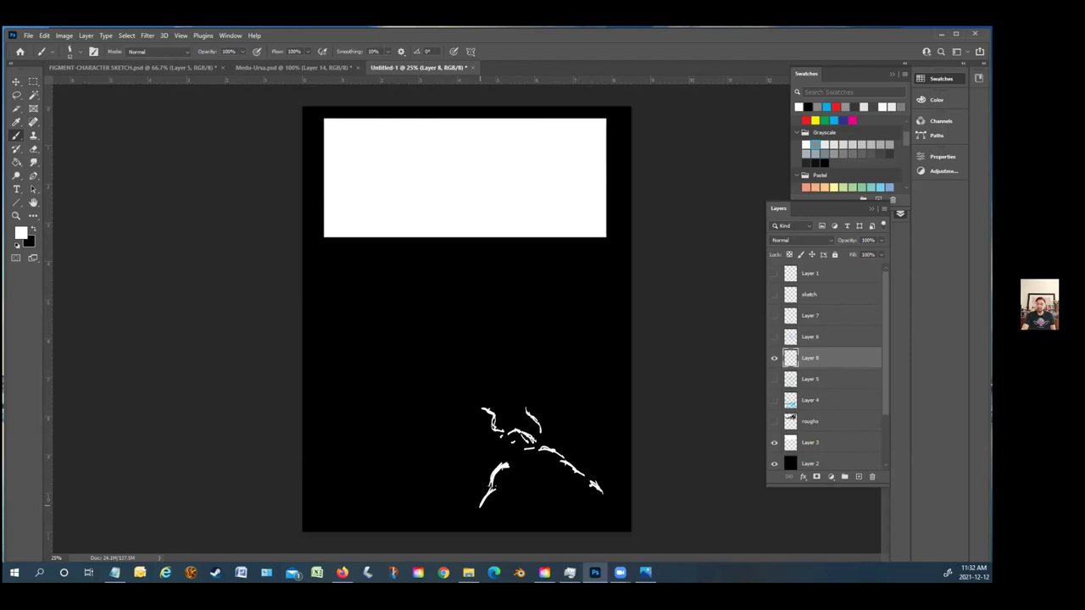
left_click_drag(513, 453, 505, 460)
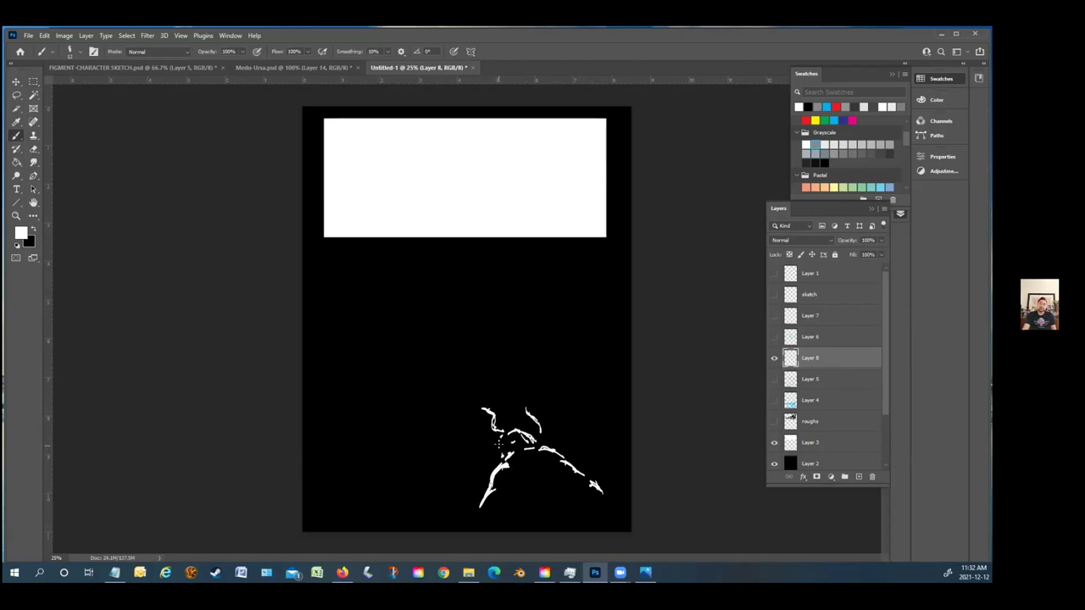
left_click_drag(573, 450, 621, 510)
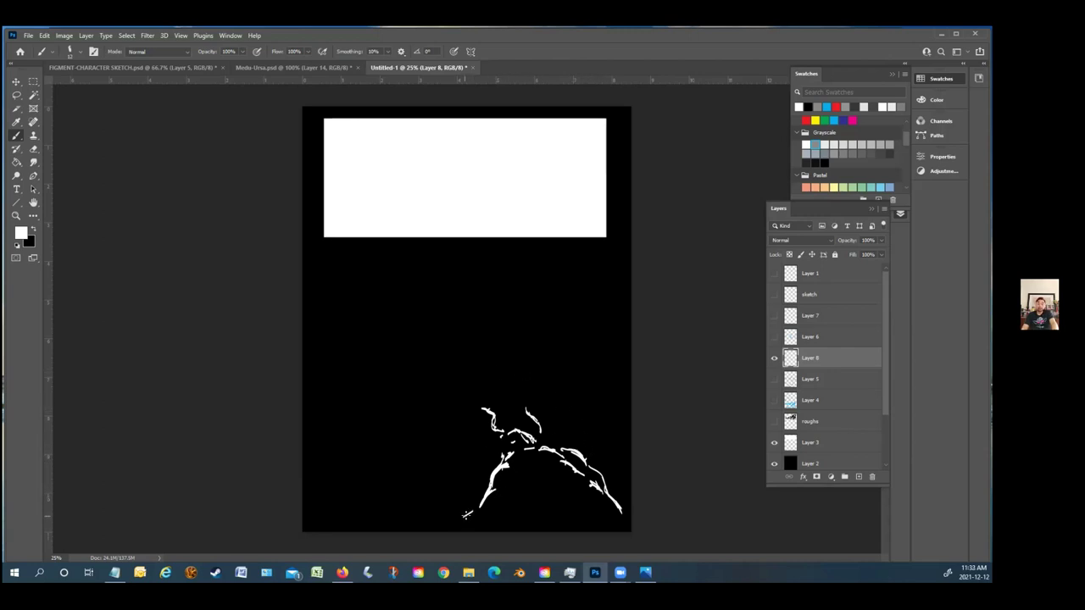
Paint white highlight shapes on the figure's torso, a line down from its lower edge, and a thicker right shoulder
left_click_drag(529, 467, 543, 470)
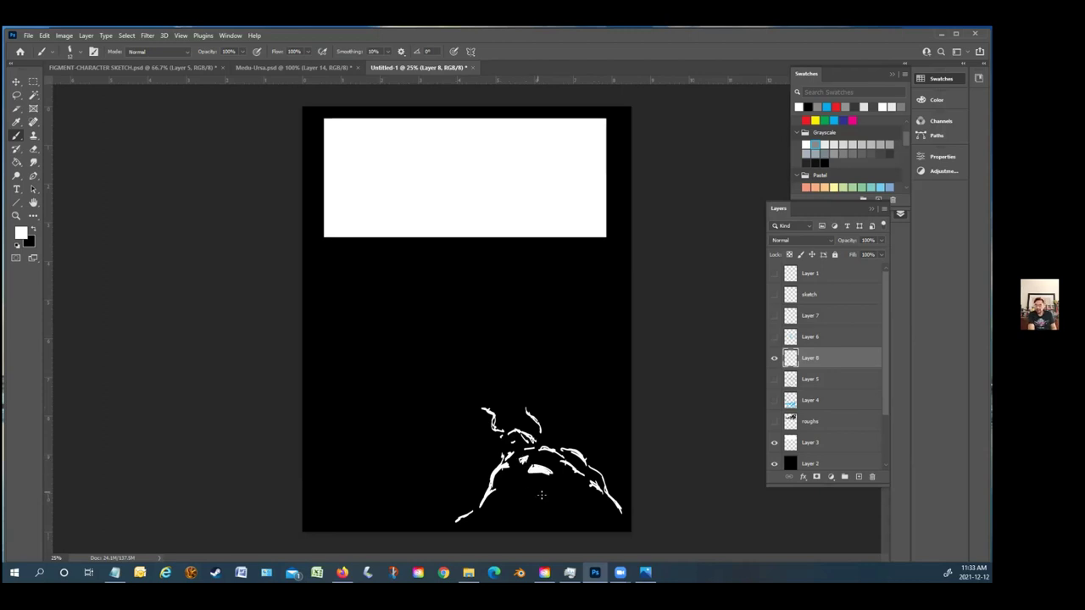
mouse_move(519, 487)
left_mouse_down()
mouse_move(541, 495)
mouse_move(522, 495)
left_mouse_up()
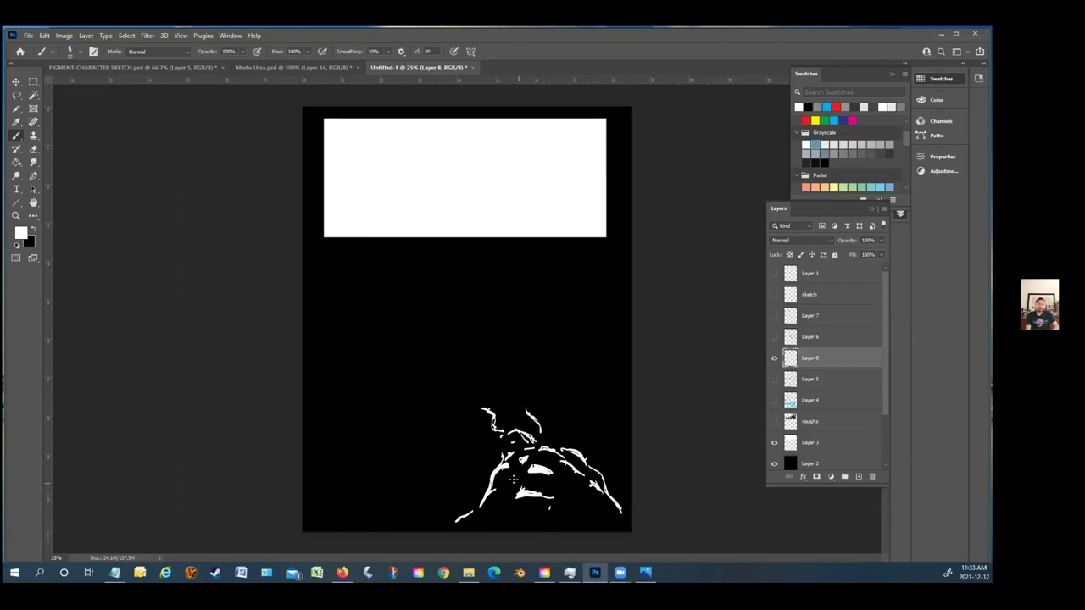
left_click_drag(506, 507, 495, 516)
left_click_drag(582, 451, 595, 474)
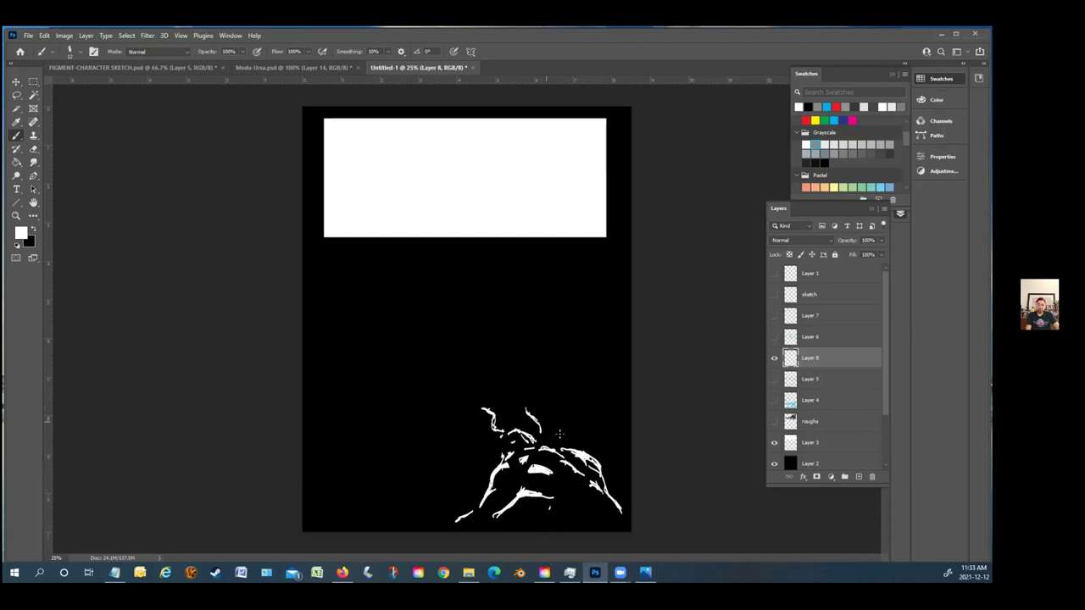
Add short white strokes beside the head, at the left arm's end, above the right shoulder and across the lower torso
left_click_drag(500, 462, 480, 458)
left_click_drag(463, 512, 453, 520)
mouse_move(576, 407)
left_mouse_down()
mouse_move(586, 427)
mouse_move(576, 411)
left_mouse_up()
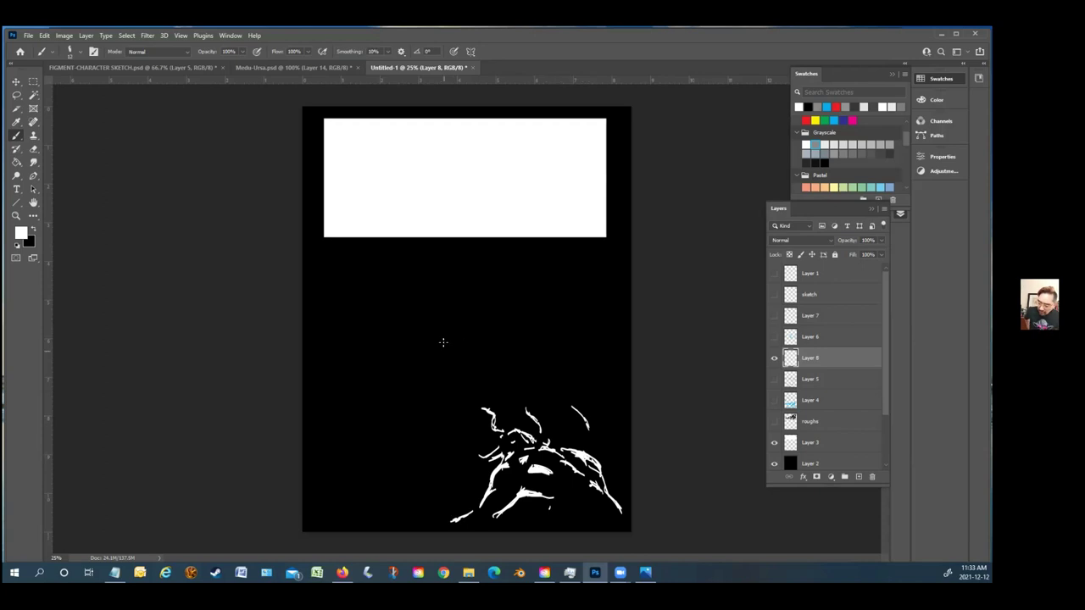
left_click_drag(549, 499, 547, 520)
left_click_drag(572, 495, 577, 493)
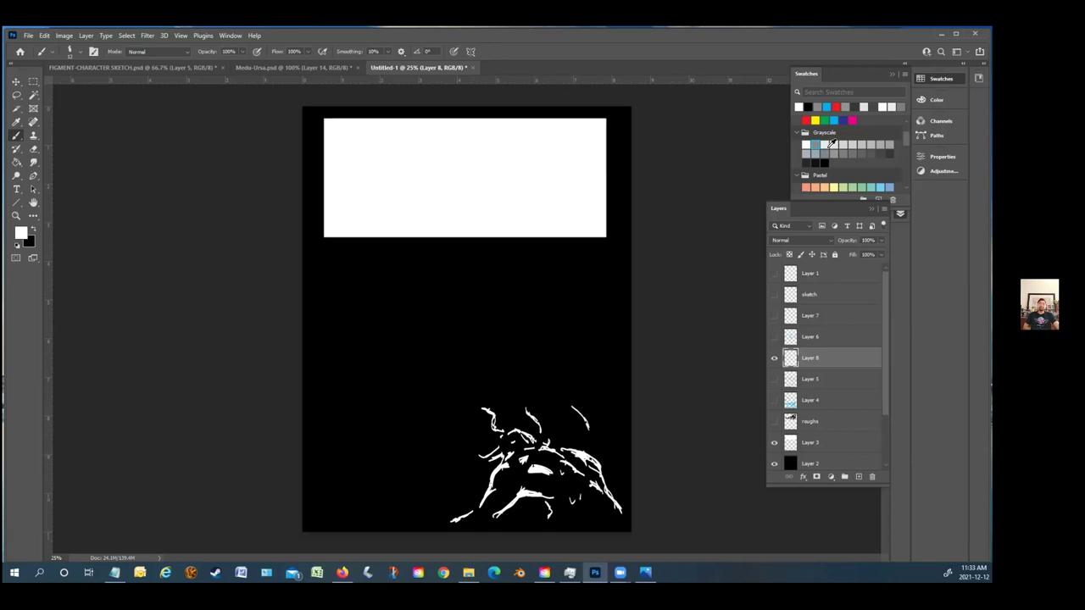
On a new layer, fill a small rectangular selection left of the horned figure with white and deselect it
left_click(859, 477)
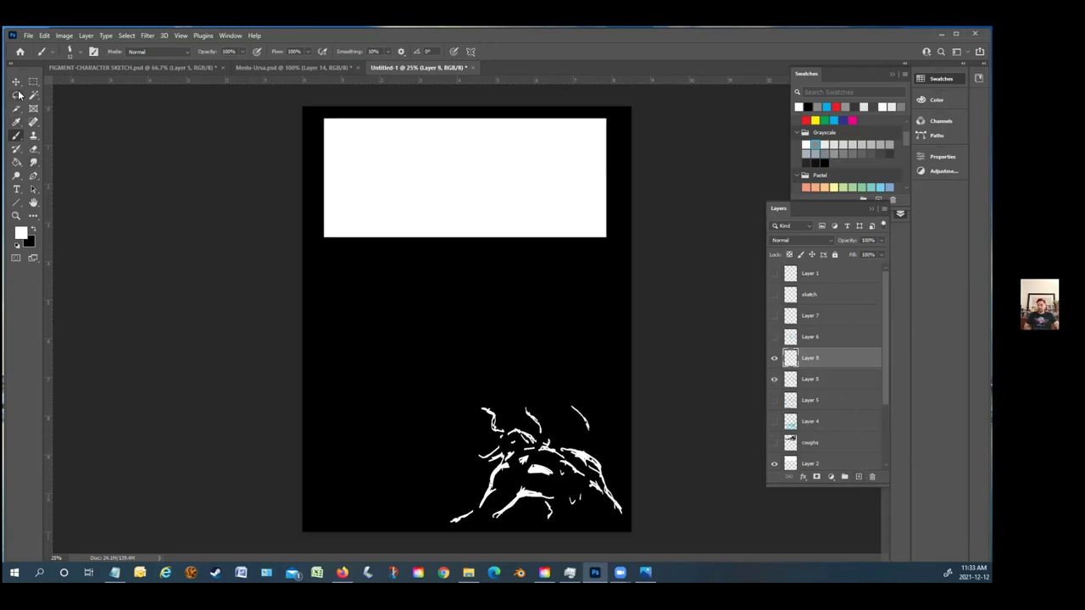
key("m")
left_click_drag(329, 394, 436, 444)
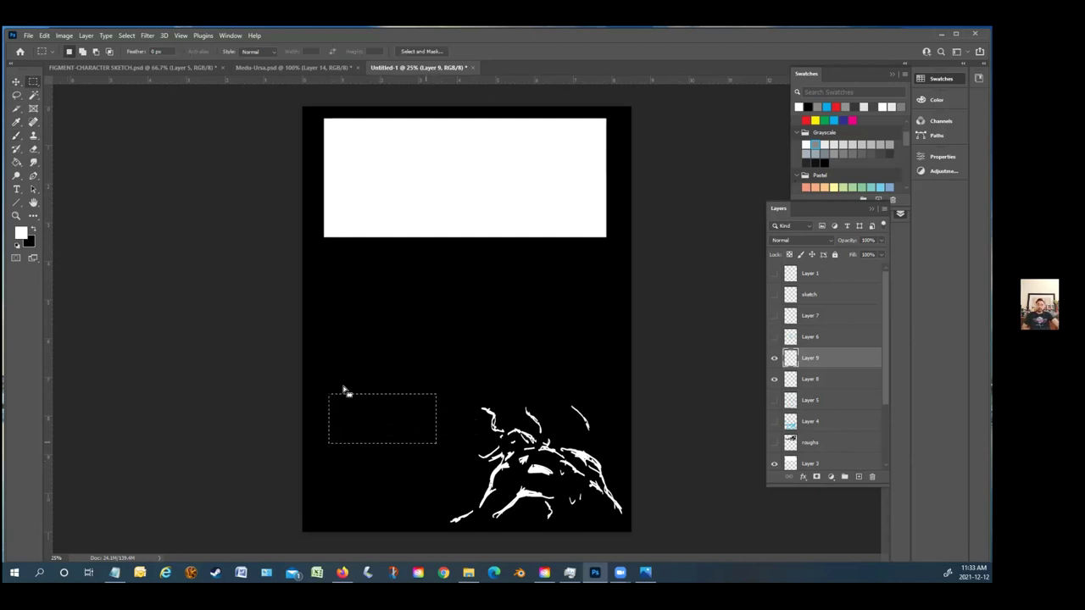
left_click(17, 164)
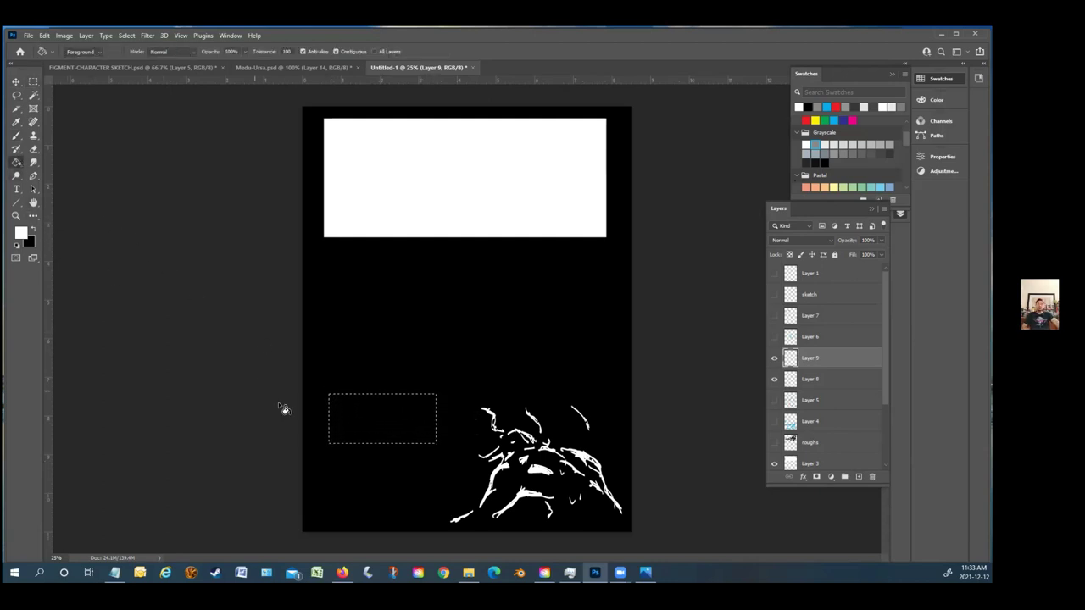
left_click(369, 426)
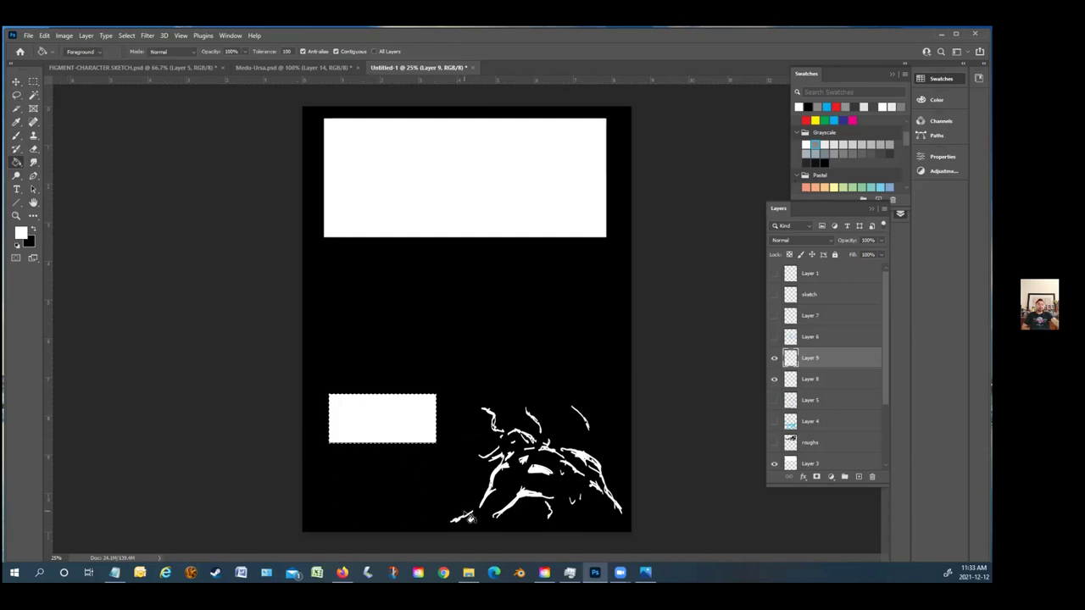
left_click(33, 82)
key("ctrl+d")
Duplicate Layer 9 and move the copied white panel straight down, leaving a narrow gap beneath the original panel
right_click(819, 370)
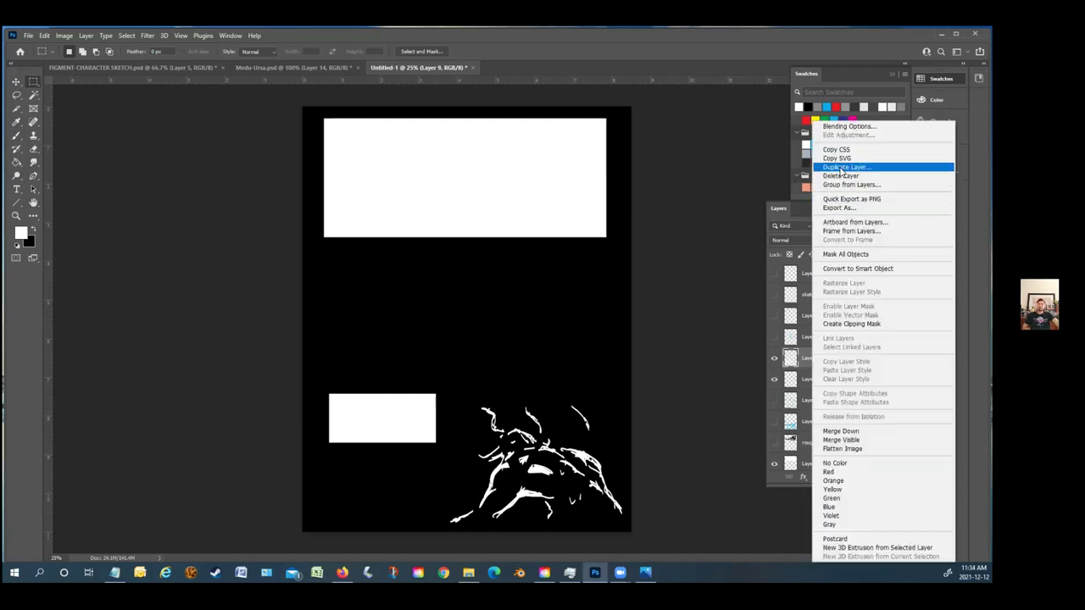
left_click(840, 168)
left_click(622, 347)
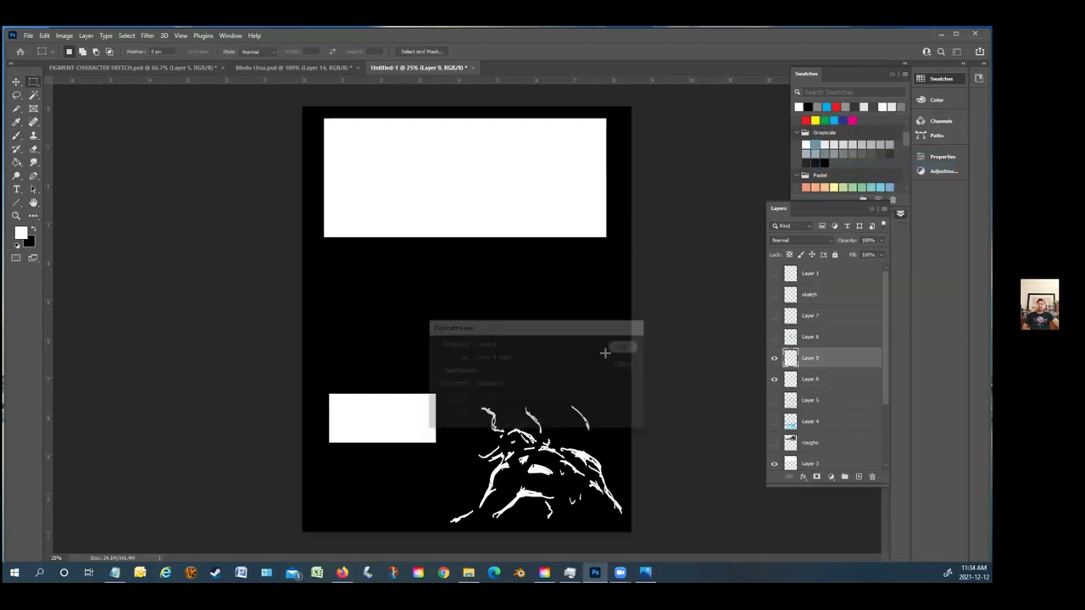
left_click(16, 81)
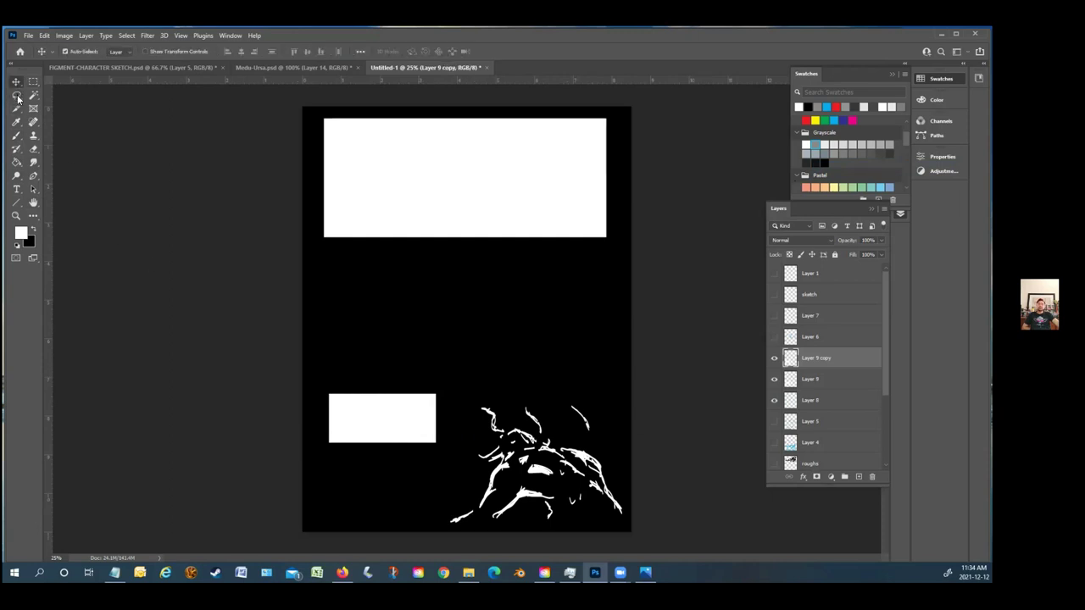
key("shift+Down")
key("shift+Down")
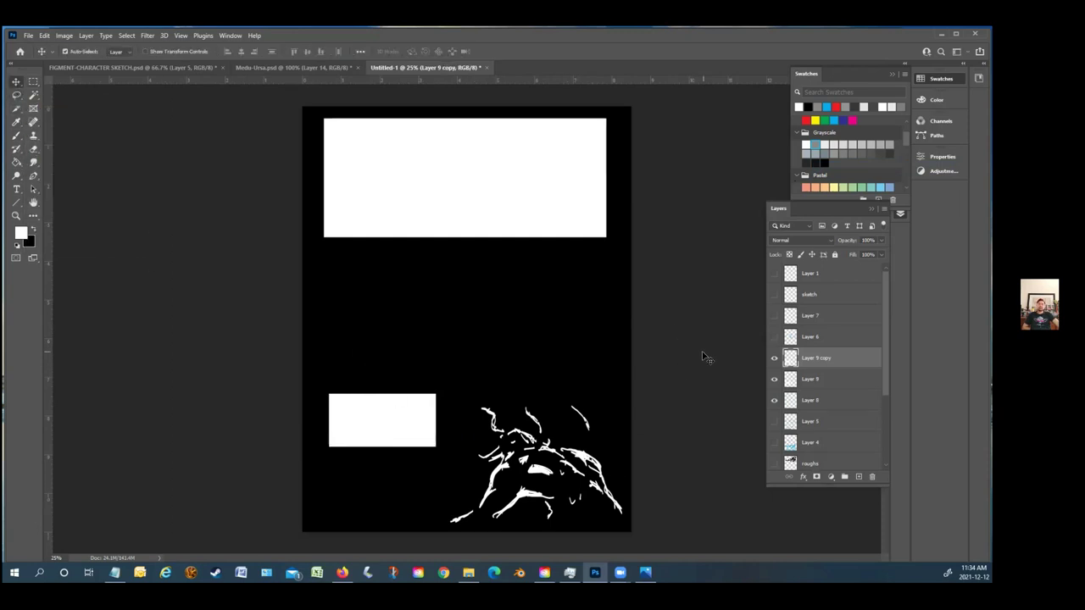
key("shift+Down")
key("shift+Down")
key("shift+Down")
key("shift+Down")
key("shift+Down")
key("shift+Down")
key("shift+Down")
key("shift+Down")
key("shift+Down")
key("shift+Down")
key("shift+Down")
key("shift+Down")
key("shift+Down")
key("shift+Down")
key("shift+Down")
key("shift+Down")
key("shift+Down")
key("shift+Down")
key("shift+Down")
key("shift+Down")
key("shift+Down")
key("shift+Down")
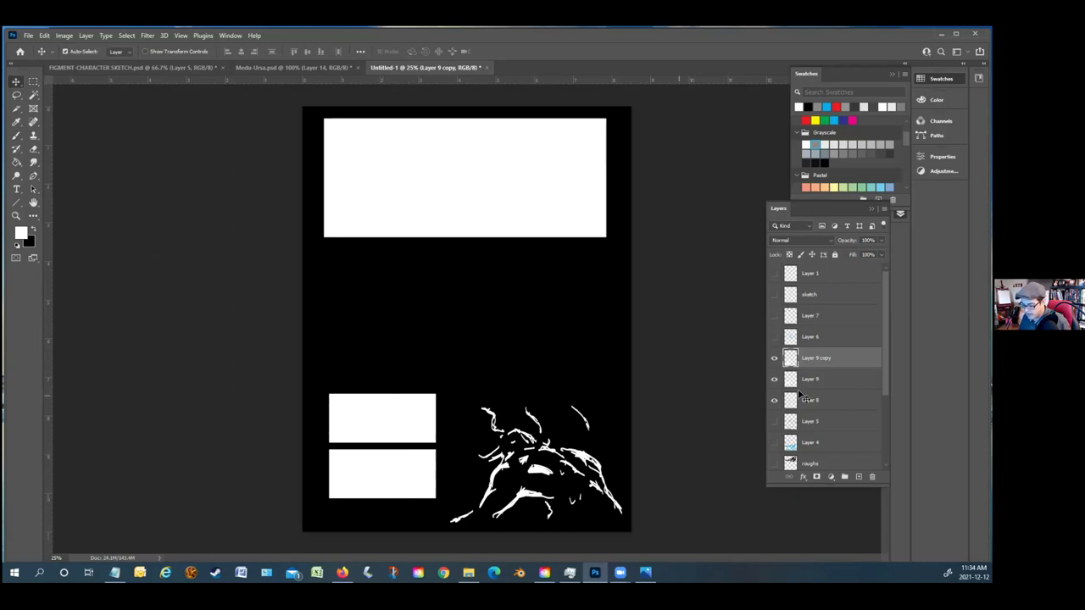
key("ctrl+t")
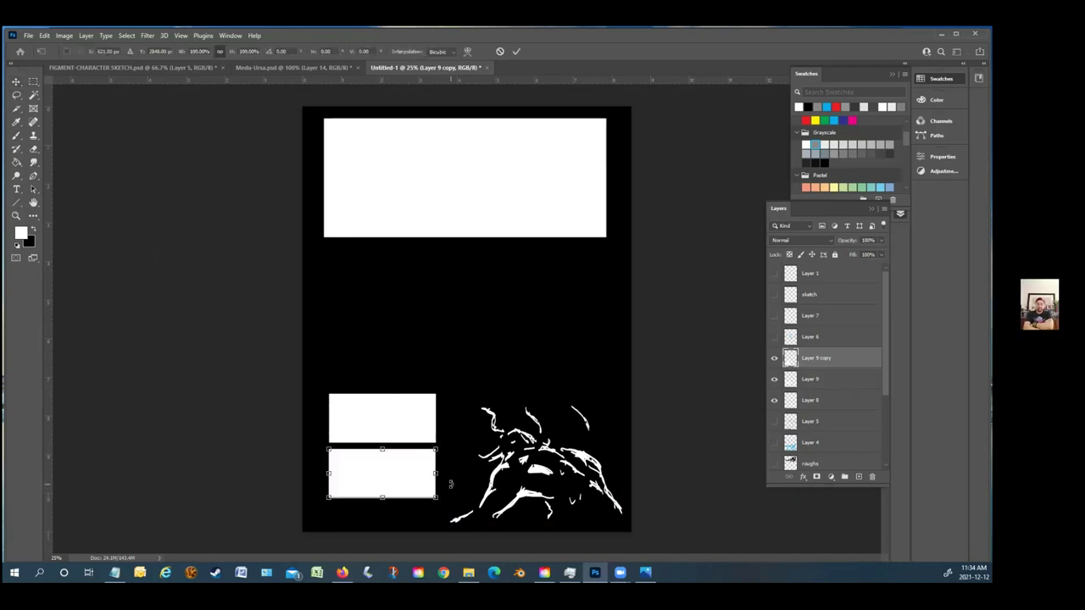
key("Return")
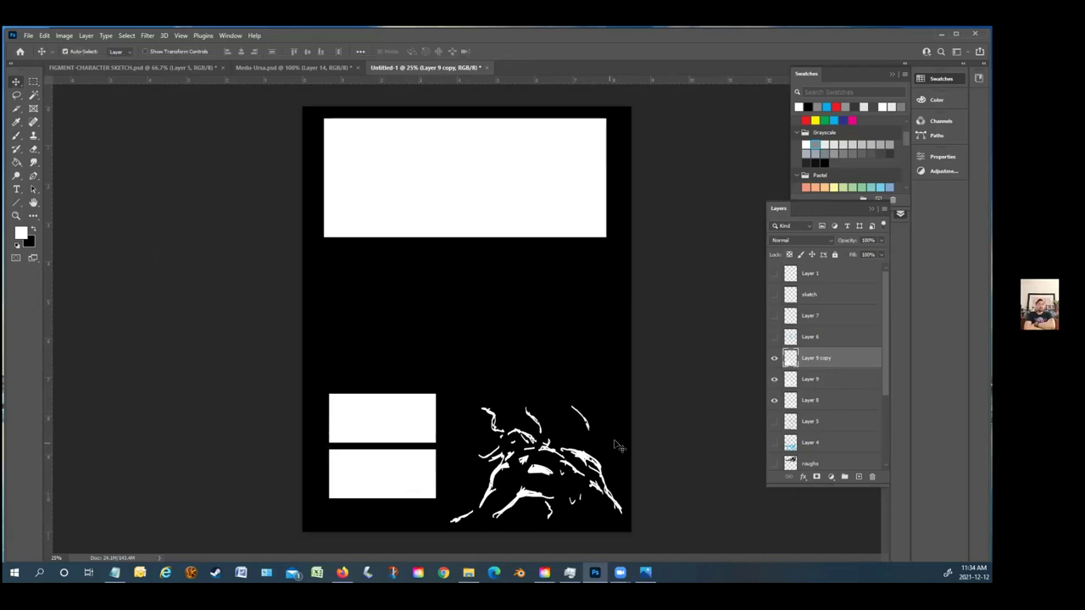
Select Layer 9 and Layer 9 copy together and shift both white inset panels slightly toward the page's left edge
left_click(398, 434)
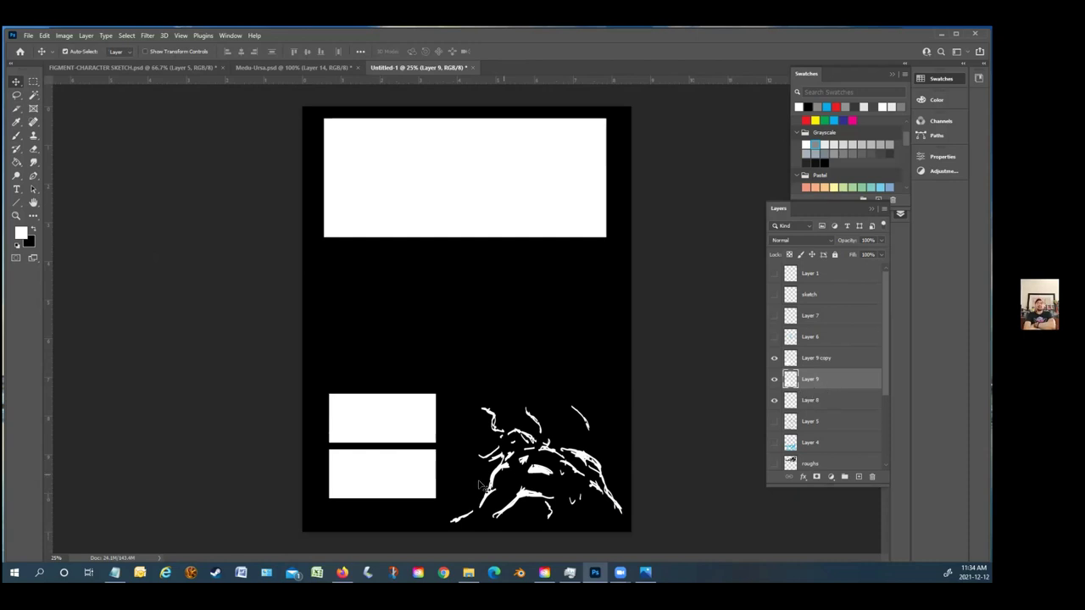
left_click(817, 356)
left_click(838, 379, "shift")
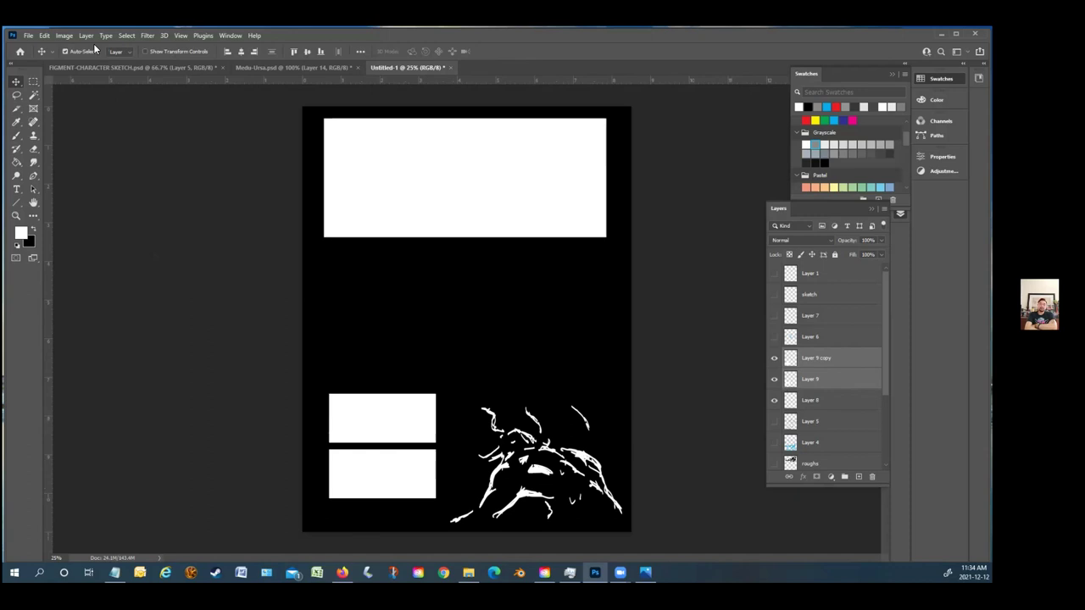
key("shift+Left")
key("shift+Left")
key("shift+Left")
key("shift+Left")
key("shift+Left")
key("shift+Left")
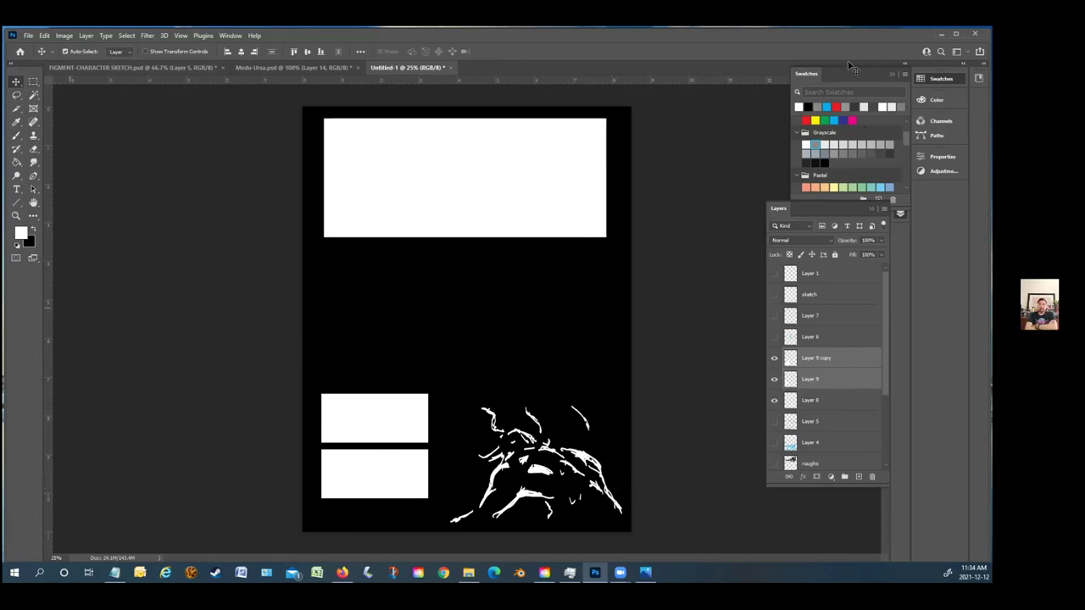
On Layer 8, brush gray strokes above the figure's shoulder and a broken arc from its head over the inset panels to the page's left edge
left_click(818, 142)
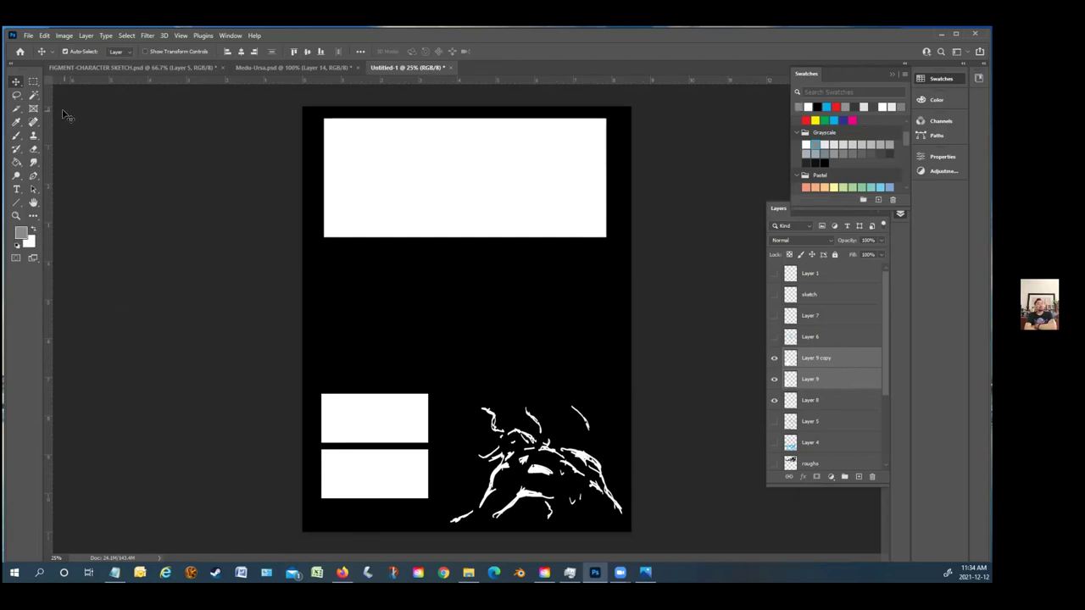
left_click(16, 135)
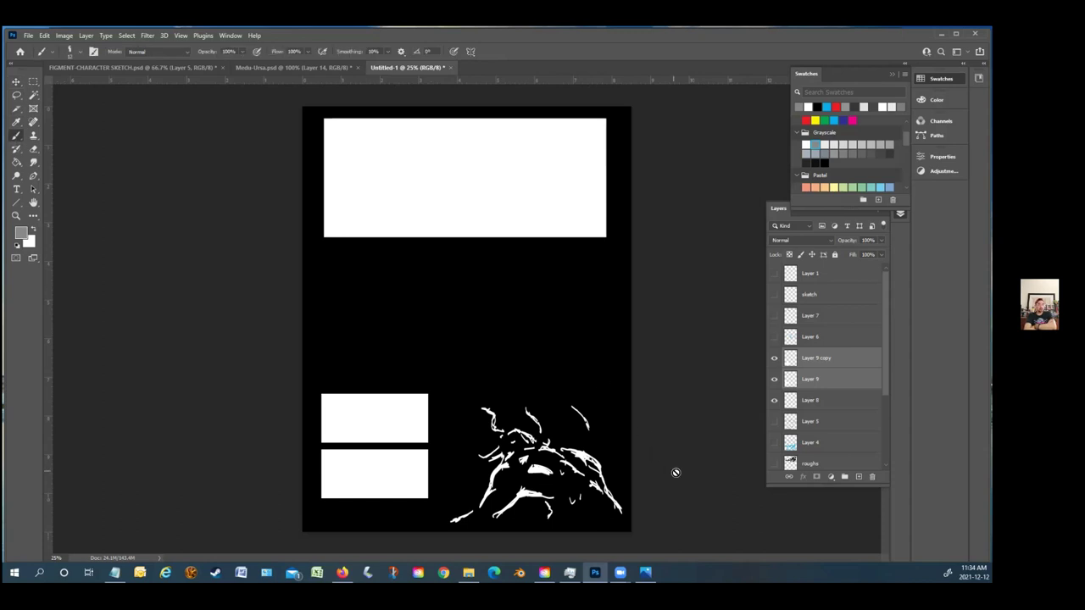
left_click(829, 360)
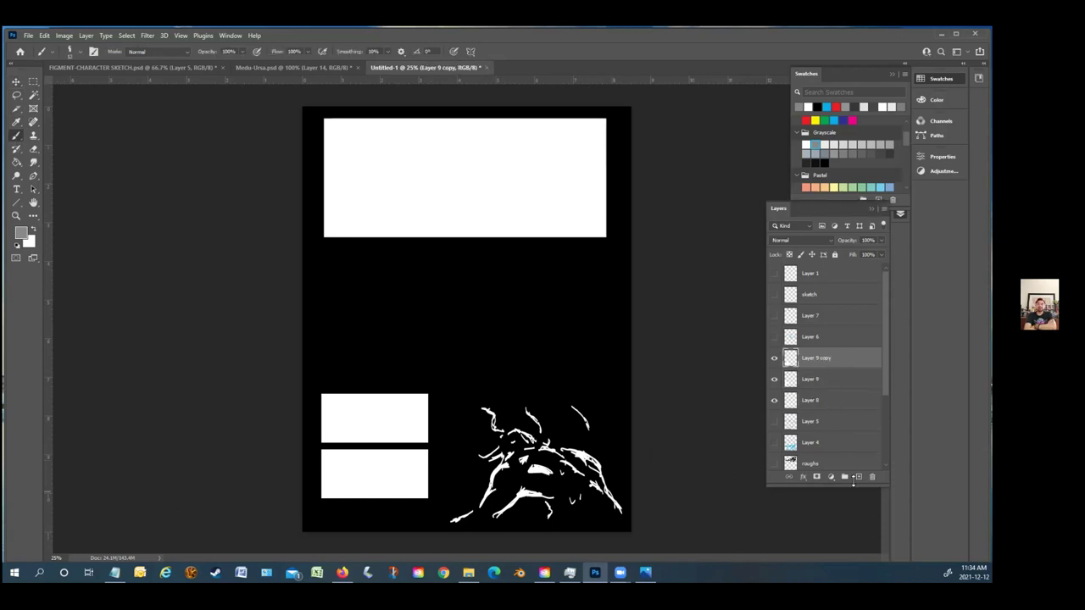
left_click(812, 402)
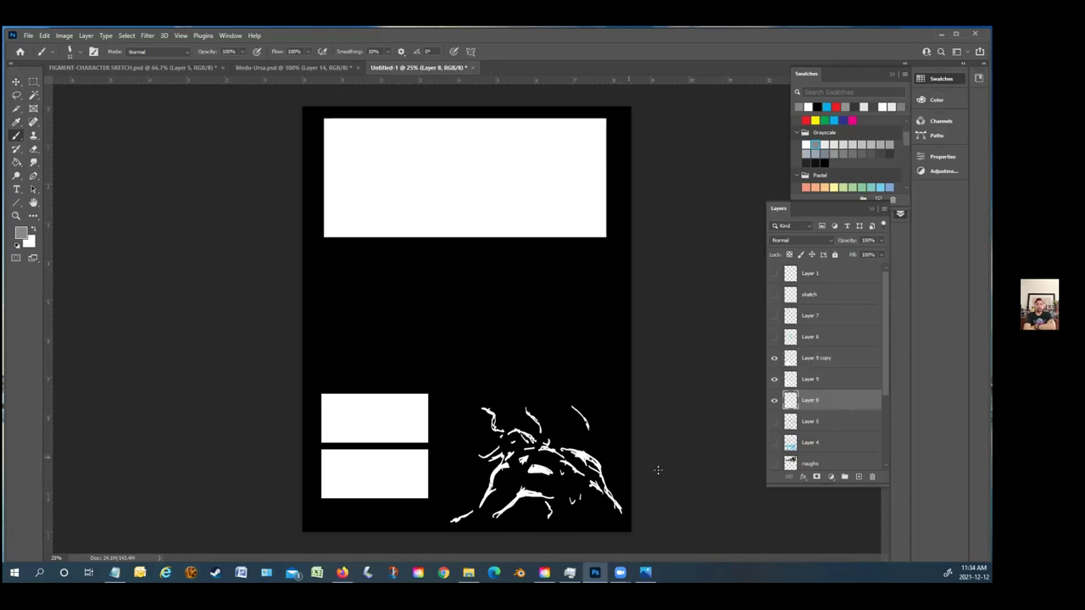
left_click_drag(610, 458, 557, 409)
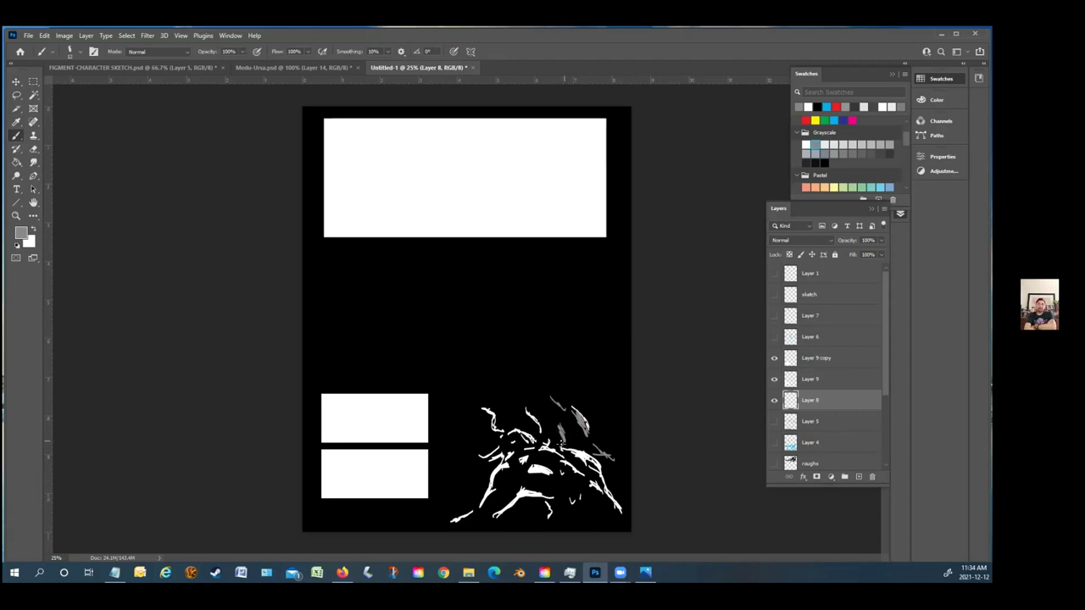
mouse_move(541, 411)
left_mouse_down()
mouse_move(553, 424)
mouse_move(460, 384)
mouse_move(365, 389)
left_mouse_up()
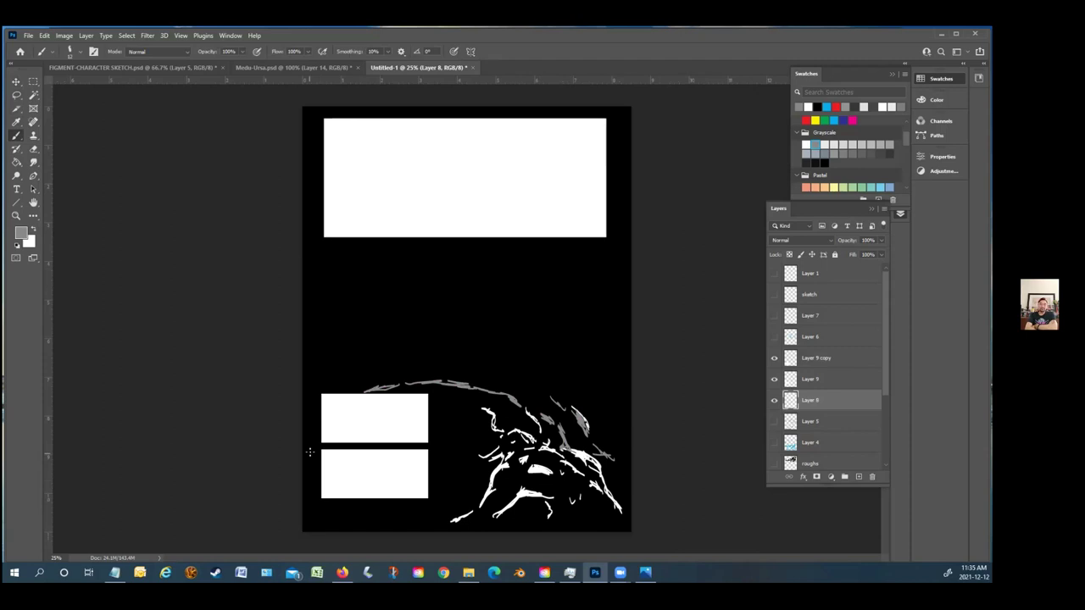
mouse_move(320, 434)
left_mouse_down()
mouse_move(304, 449)
mouse_move(313, 441)
left_mouse_up()
Hatch long vertical gray lines down from the arc between the horned figure and the inset panels
mouse_move(513, 408)
left_mouse_down()
mouse_move(522, 431)
mouse_move(505, 436)
mouse_move(480, 405)
mouse_move(474, 431)
left_mouse_up()
left_click_drag(471, 394, 465, 466)
mouse_move(465, 392)
left_mouse_down()
mouse_move(464, 490)
mouse_move(452, 419)
mouse_move(452, 503)
mouse_move(445, 402)
mouse_move(444, 488)
left_mouse_up()
left_click_drag(449, 390, 439, 494)
mouse_move(437, 385)
left_mouse_down()
mouse_move(435, 492)
mouse_move(429, 446)
left_mouse_up()
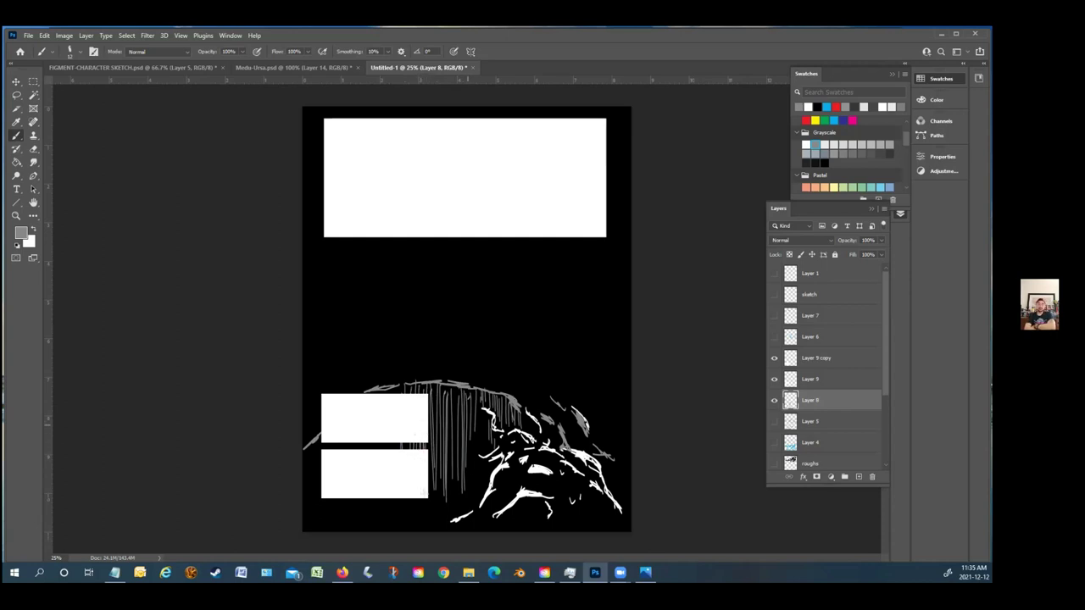
Paint loose gray ground strokes along the page's bottom and short vertical hatching below and left of the inset panels
mouse_move(438, 520)
left_mouse_down()
mouse_move(399, 525)
mouse_move(420, 514)
mouse_move(366, 522)
mouse_move(389, 514)
mouse_move(341, 527)
left_mouse_up()
mouse_move(506, 518)
left_mouse_down()
mouse_move(496, 524)
mouse_move(597, 523)
mouse_move(512, 512)
left_mouse_up()
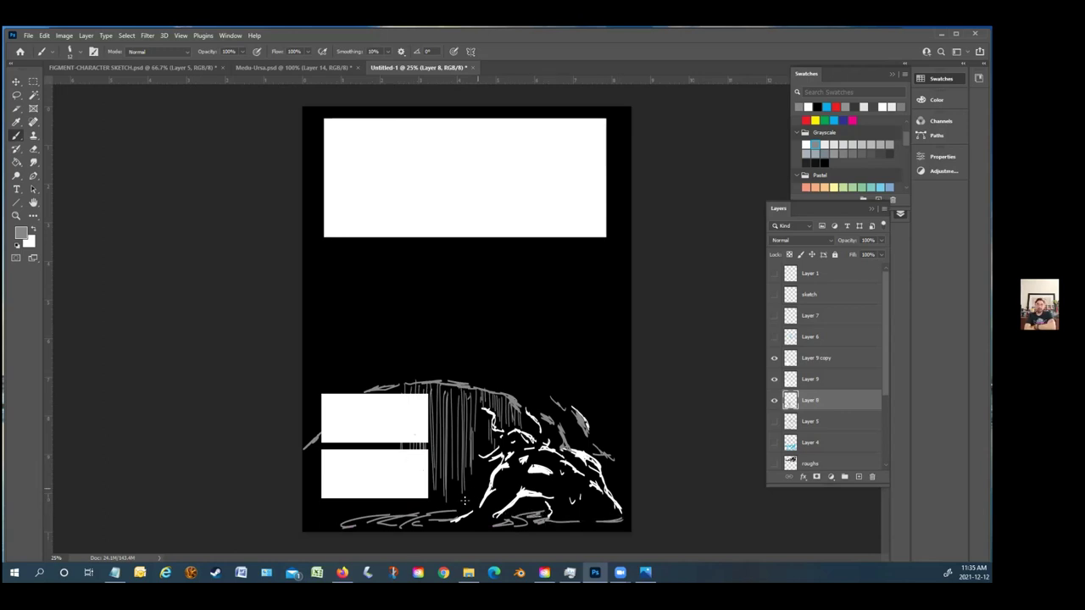
left_click_drag(486, 482, 456, 502)
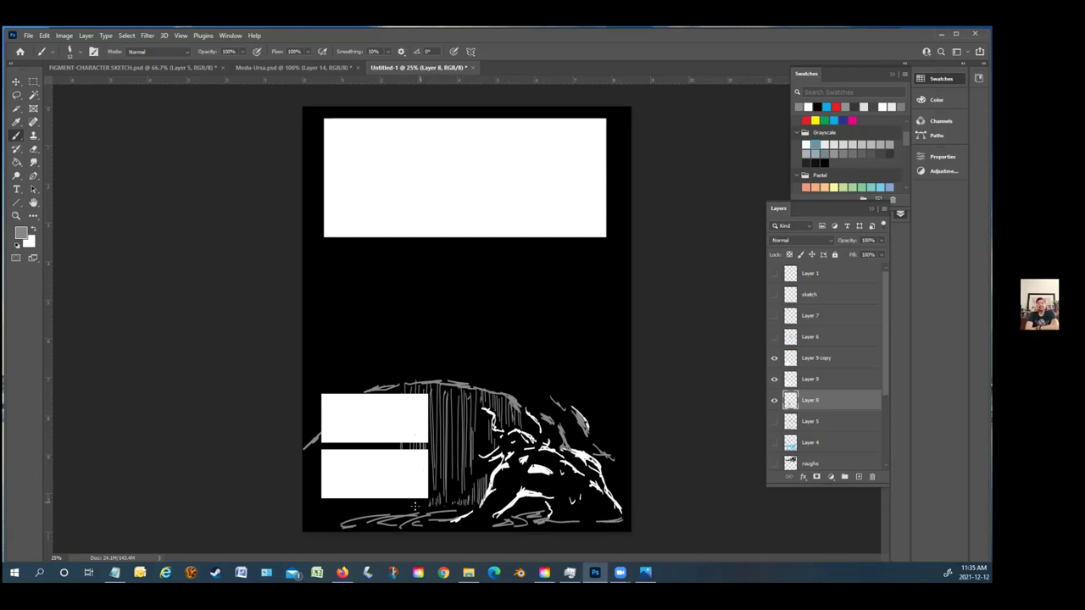
mouse_move(377, 500)
left_mouse_down()
mouse_move(367, 510)
mouse_move(324, 505)
left_mouse_up()
mouse_move(318, 448)
left_mouse_down()
mouse_move(320, 492)
mouse_move(304, 506)
left_mouse_up()
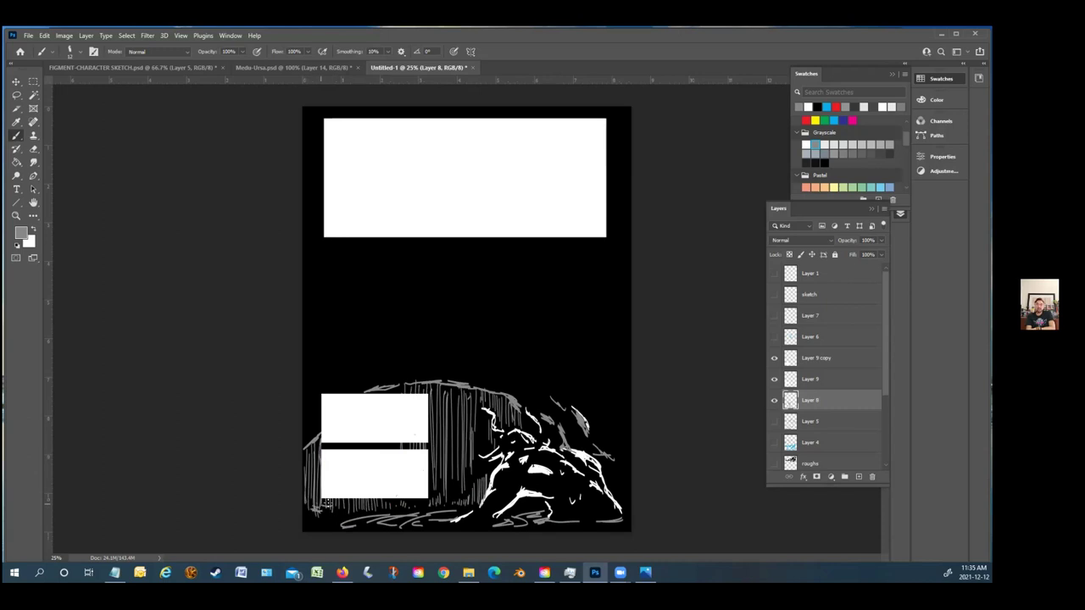
left_click_drag(310, 508, 385, 512)
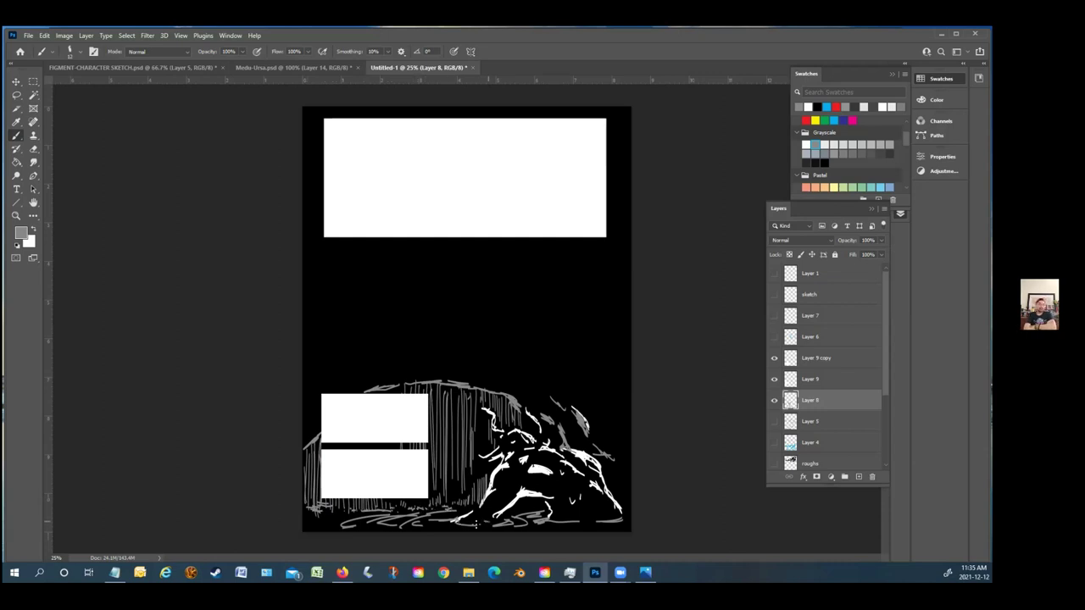
left_click_drag(583, 516, 584, 516)
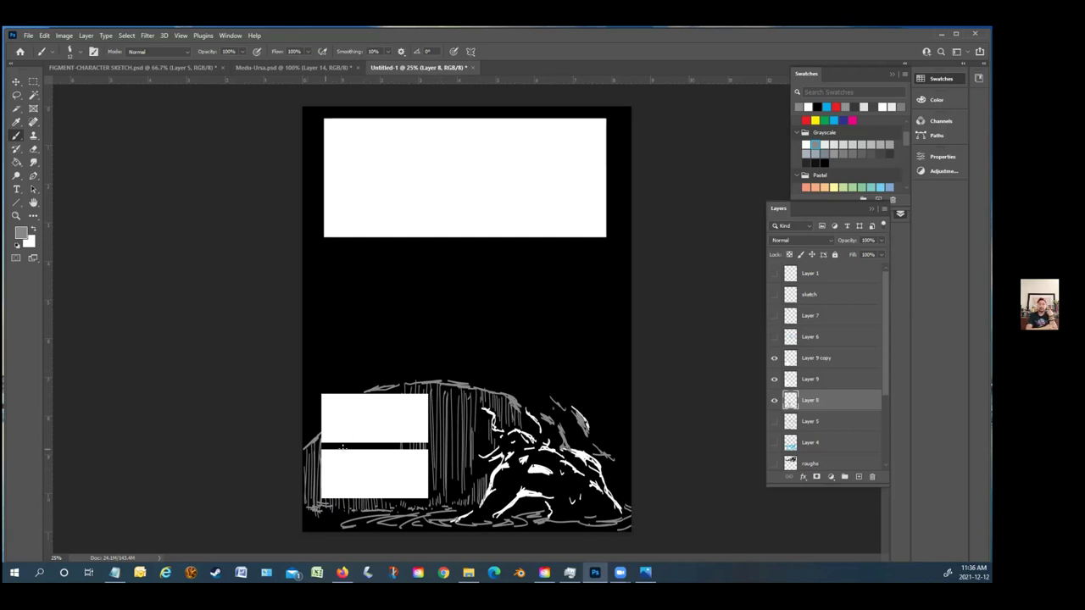
Make the vertical gray hatching between the inset panels and the figure denser, and add small strokes under its torso
left_click_drag(484, 414, 484, 448)
left_click_drag(477, 395, 480, 459)
left_click_drag(459, 386, 456, 450)
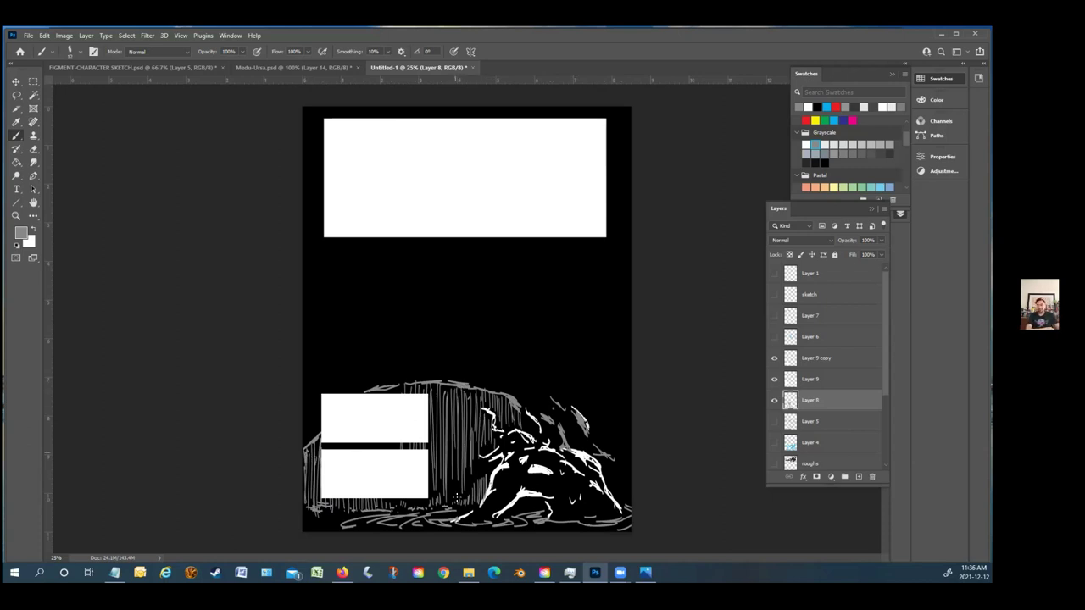
left_click_drag(454, 499, 452, 443)
left_click_drag(461, 500, 462, 450)
left_click_drag(447, 386, 448, 411)
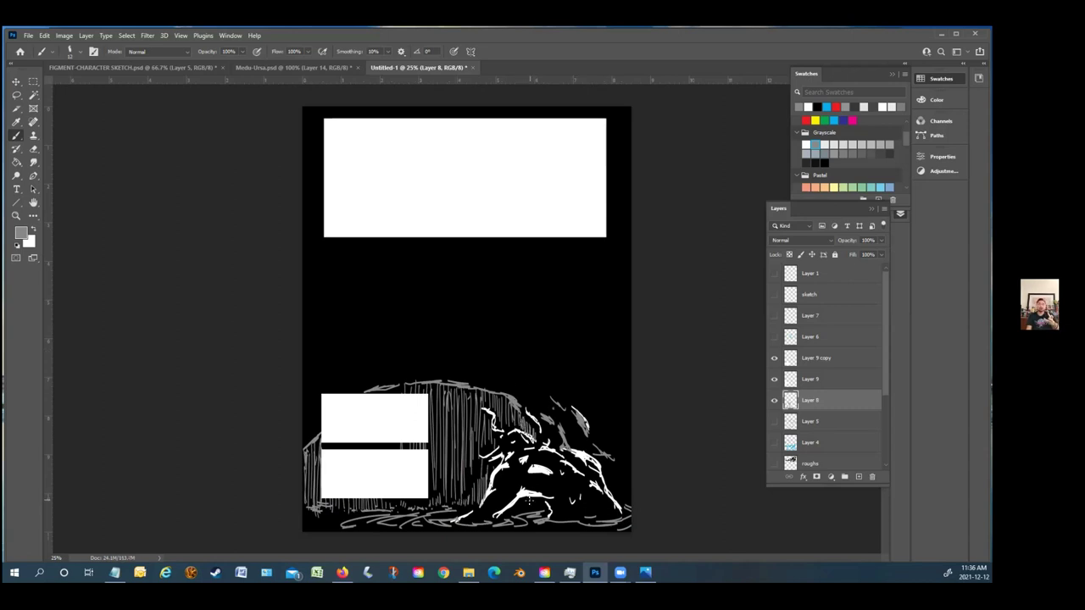
left_click_drag(526, 503, 514, 505)
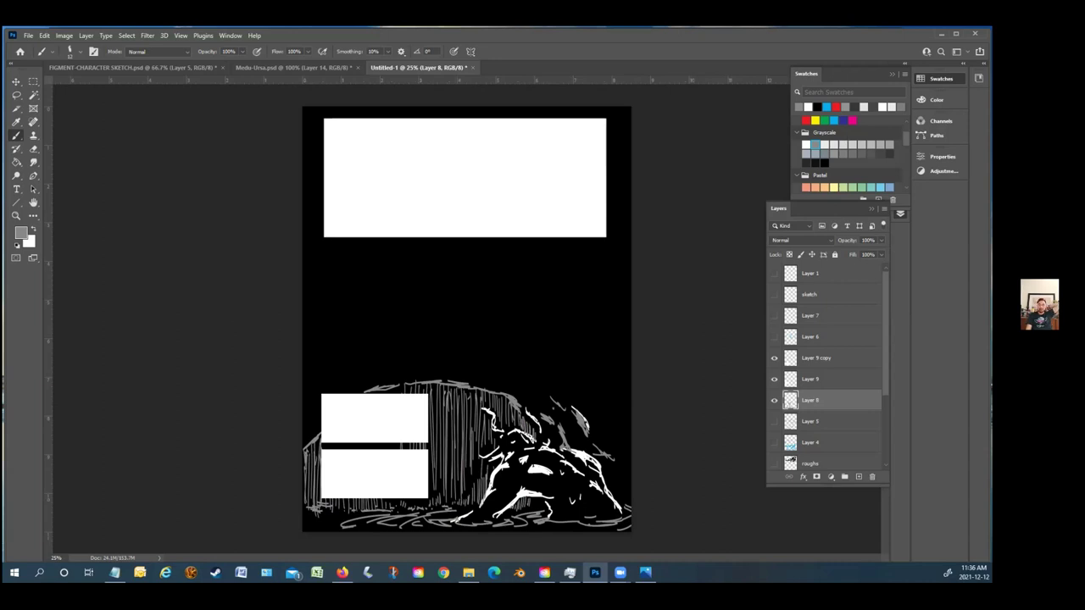
Paint narrow upright arched shapes between the inset panels and the figure, plus rough rocky strokes above the scene, in gray
left_click(828, 152)
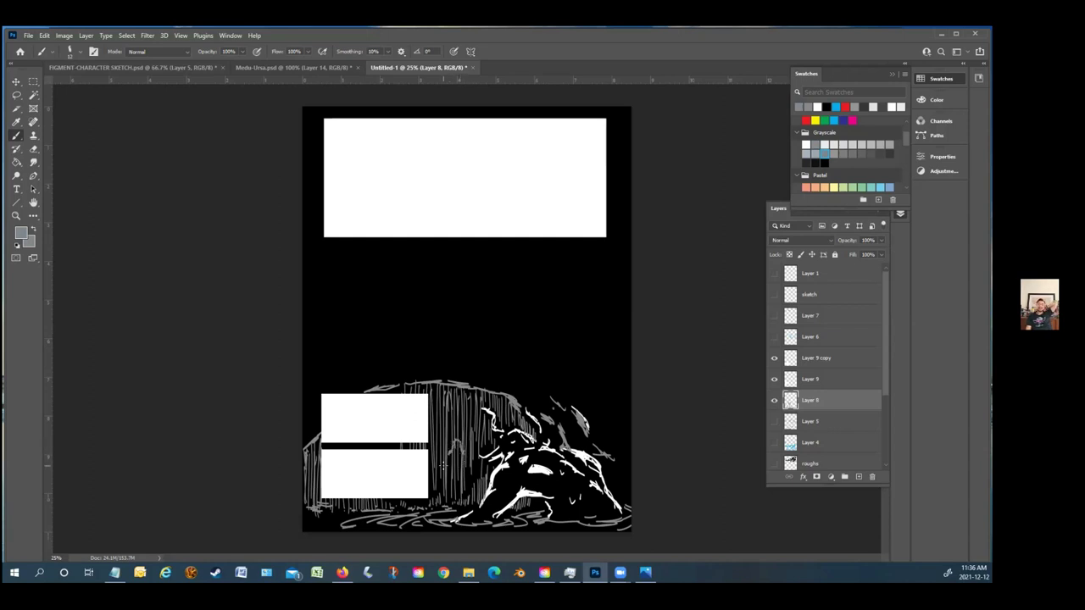
mouse_move(448, 466)
left_mouse_down()
mouse_move(450, 507)
mouse_move(467, 498)
mouse_move(446, 508)
left_mouse_up()
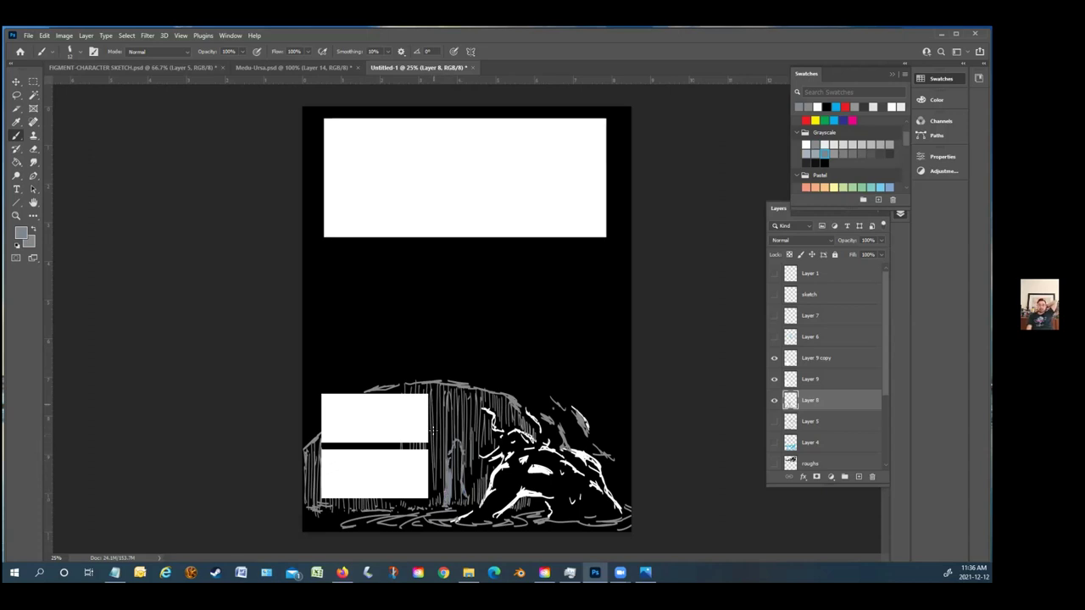
mouse_move(440, 455)
left_mouse_down()
mouse_move(421, 506)
mouse_move(431, 479)
left_mouse_up()
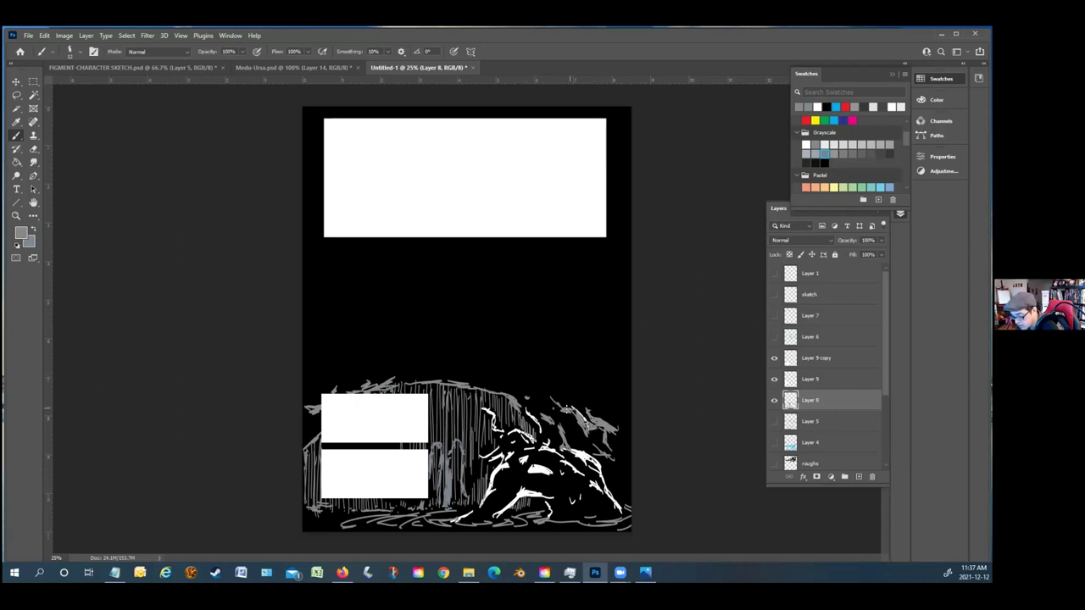
Try extra gray strokes above the horned figure, and undo the last few strokes there
mouse_move(529, 396)
left_mouse_down()
mouse_move(617, 397)
mouse_move(536, 365)
left_mouse_up()
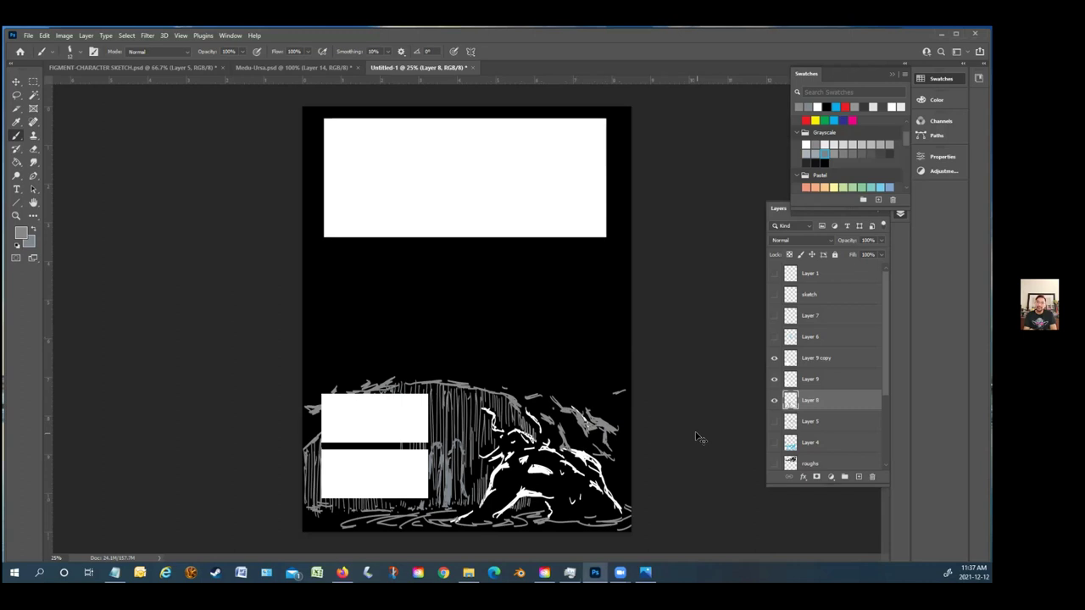
key("ctrl+z")
key("ctrl+z")
key("ctrl+z")
key("ctrl+z")
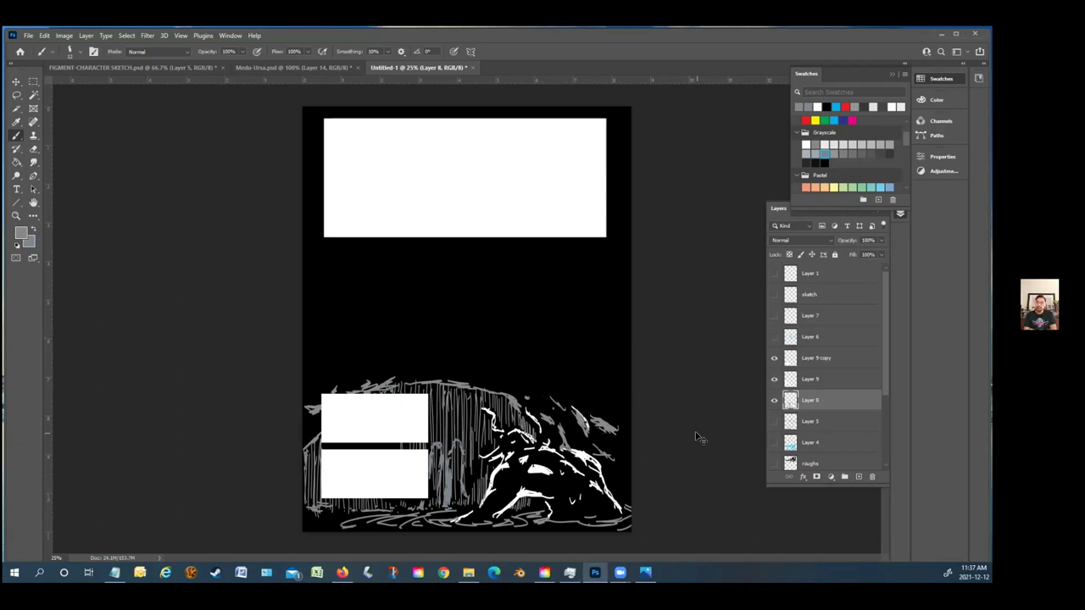
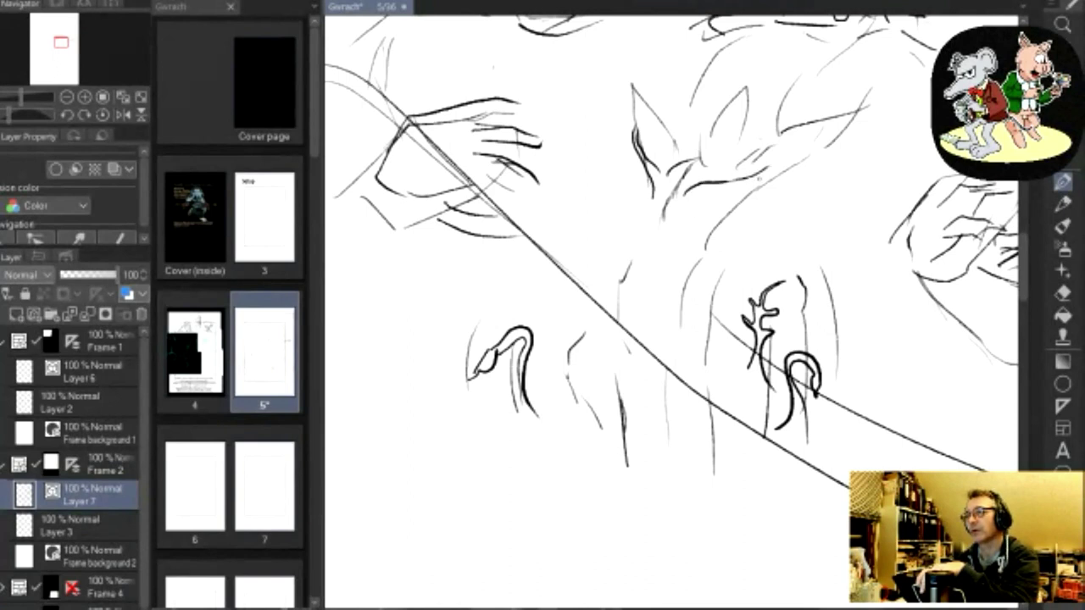
mouse_move(881, 125)
left_mouse_down()
mouse_move(882, 225)
mouse_move(827, 148)
left_mouse_up()
scroll(670, 306, "down", 5)
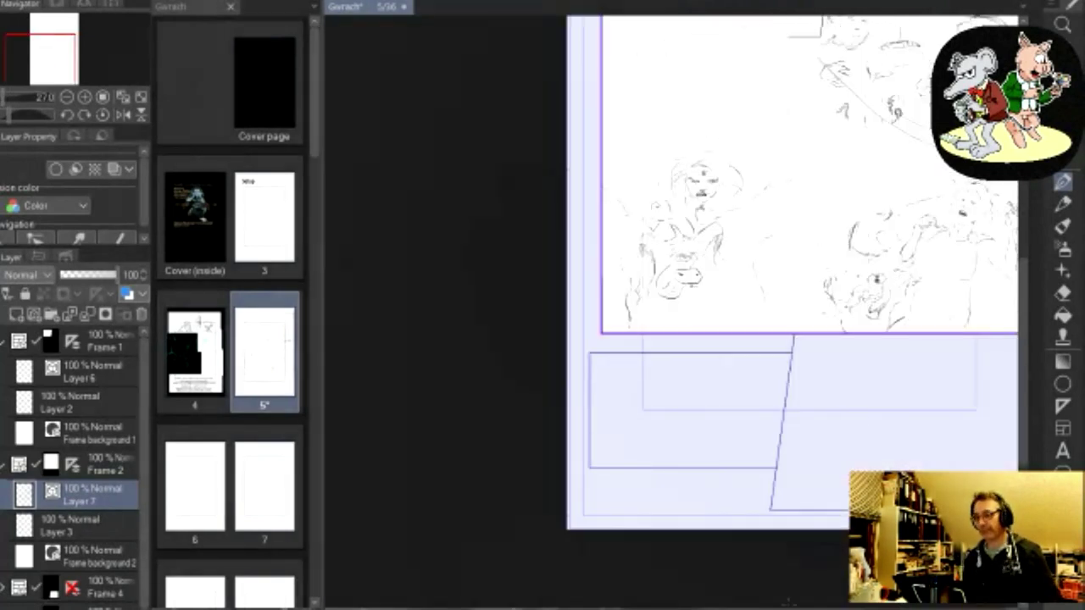
scroll(678, 271, "right", 5)
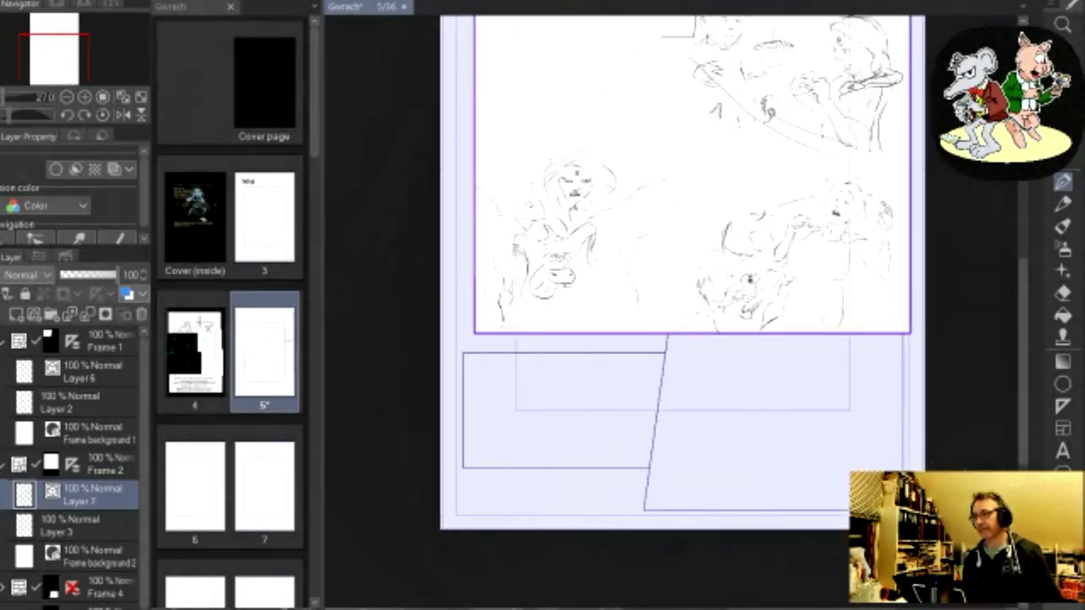
left_click_drag(1027, 407, 1026, 356)
scroll(798, 88, "up", 3)
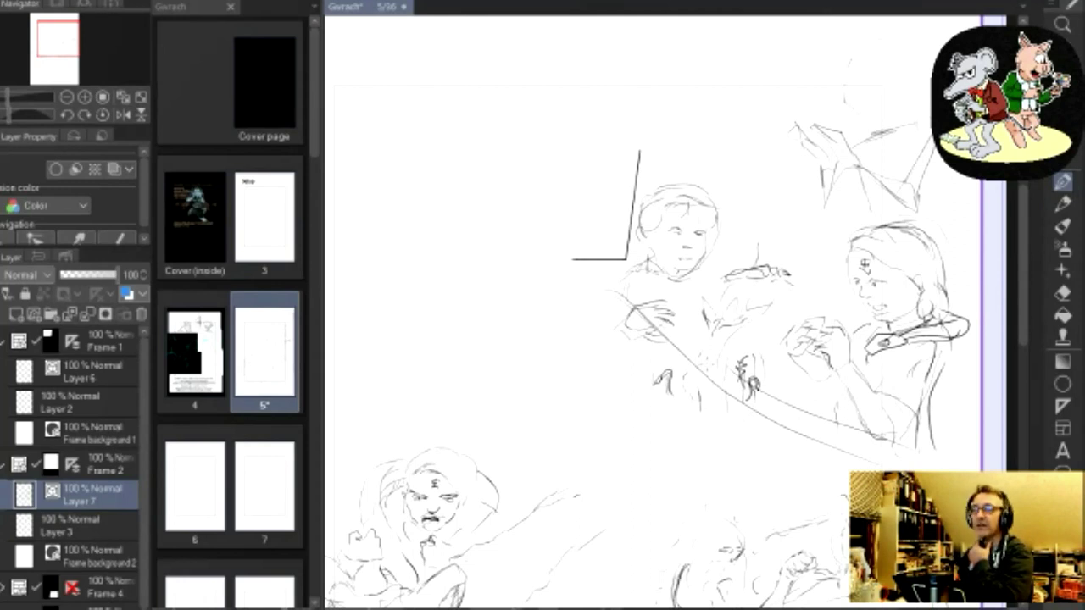
scroll(679, 306, "down", 3)
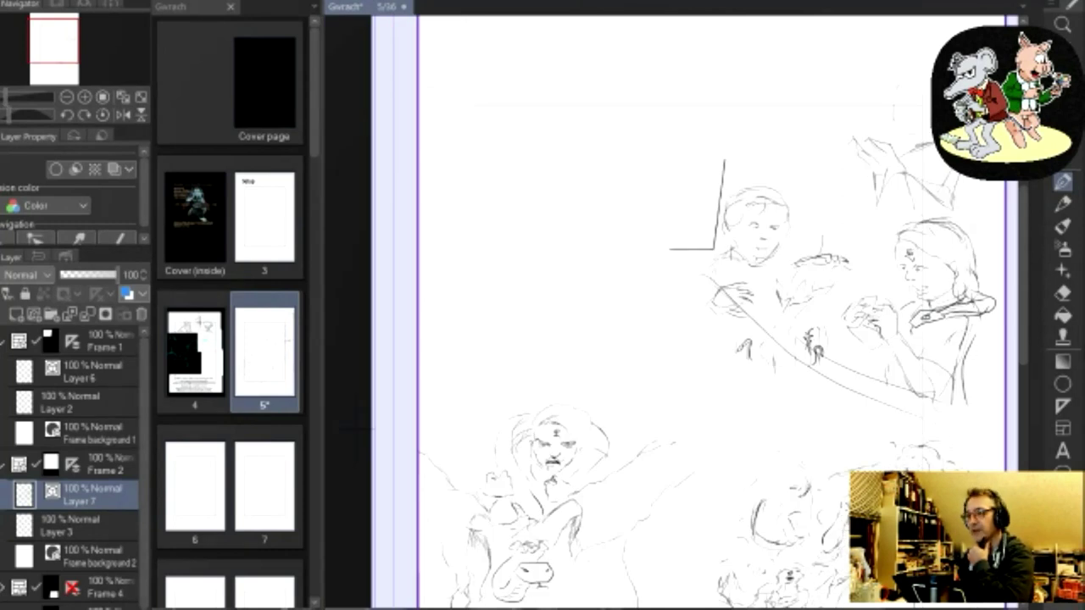
In Clip Studio Paint, bring the slanted sketched panel into view over the upper-left part of page 5
scroll(644, 305, "right", 3)
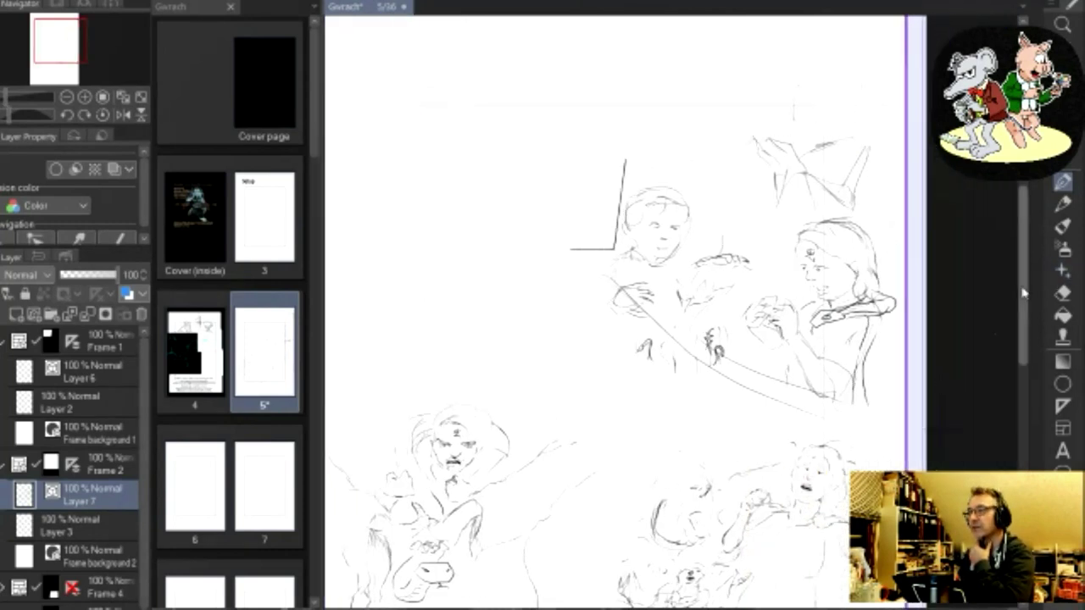
scroll(1025, 301, "up", 2)
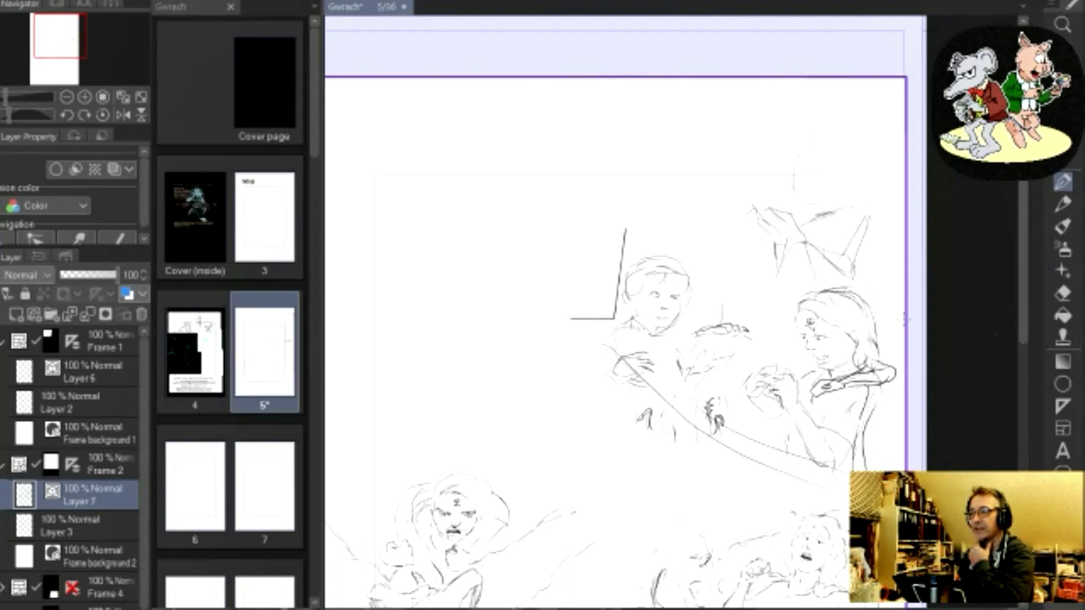
scroll(641, 377, "up", 2)
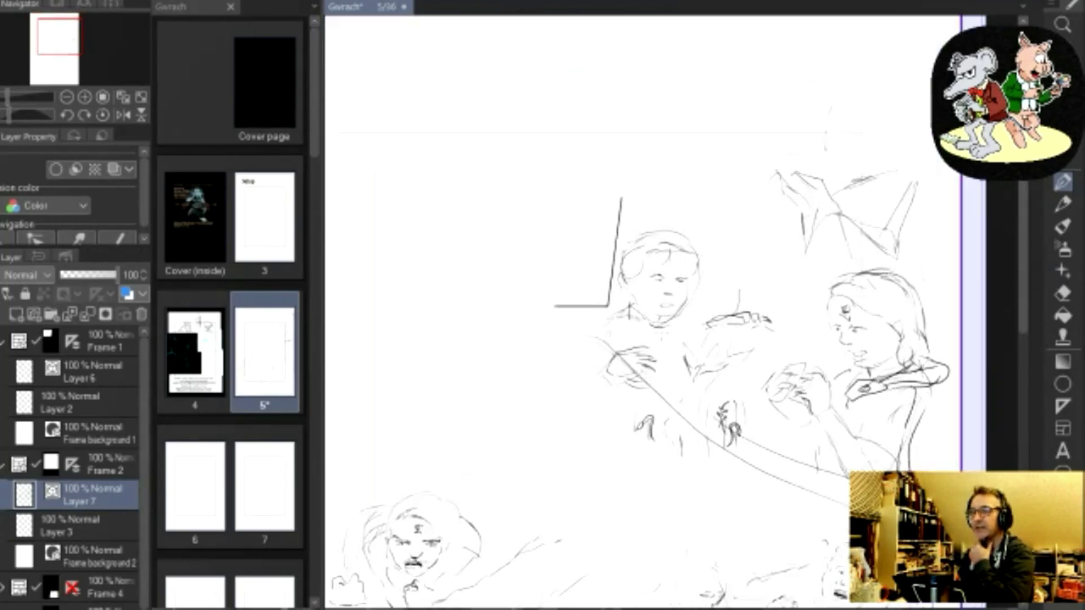
scroll(652, 356, "up", 1)
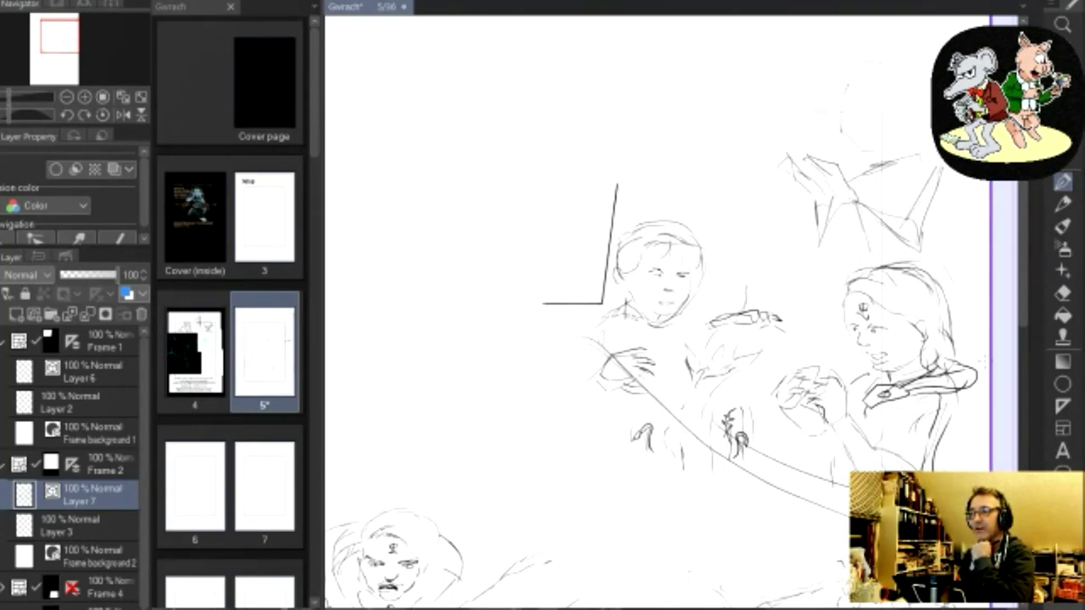
scroll(932, 382, "down", 5)
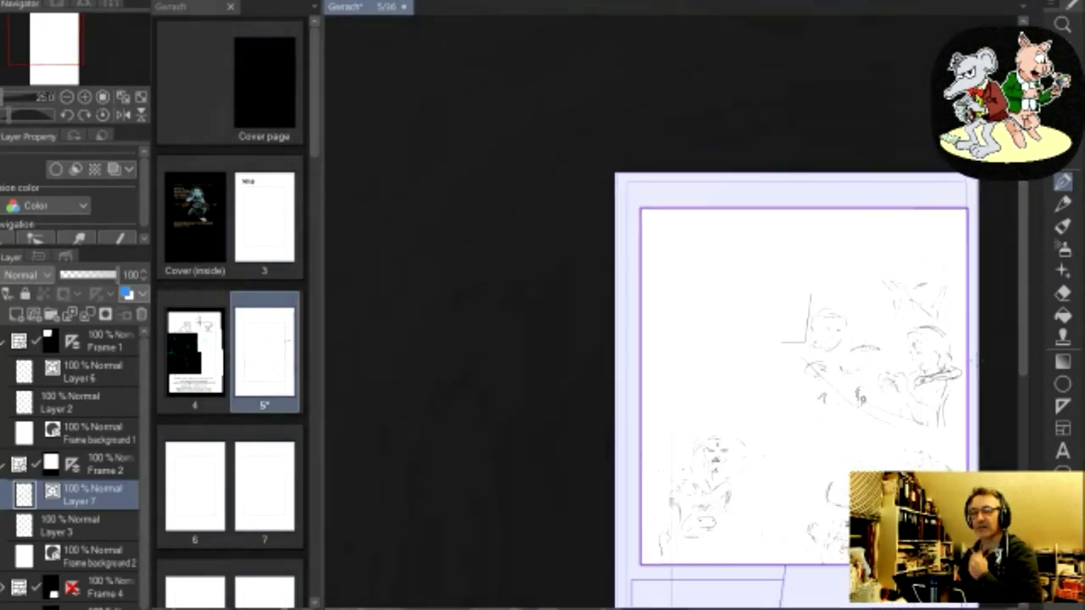
left_click_drag(1024, 292, 1024, 341)
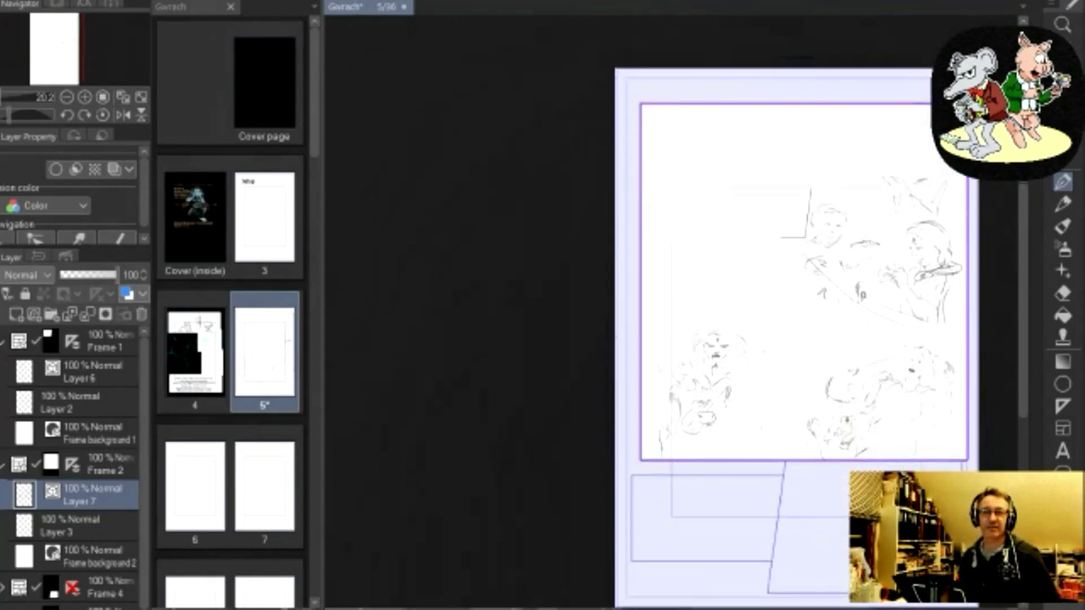
key("ctrl+v")
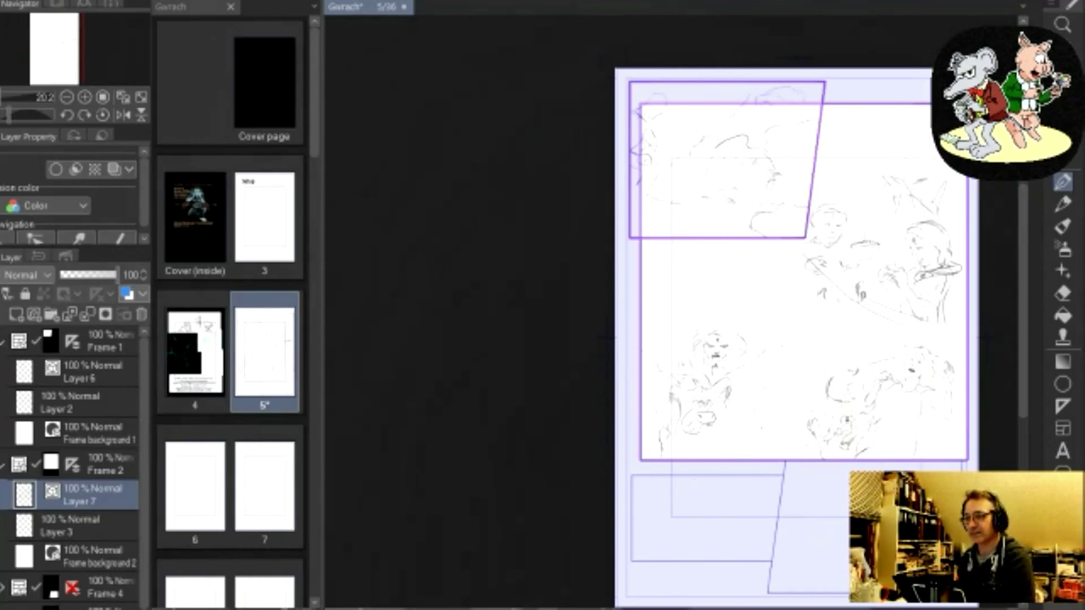
Sketch a wide shallow basin with an inner rim and outer curve beneath the plant shapes between the boy and the long-haired figure
scroll(768, 338, "right", 3)
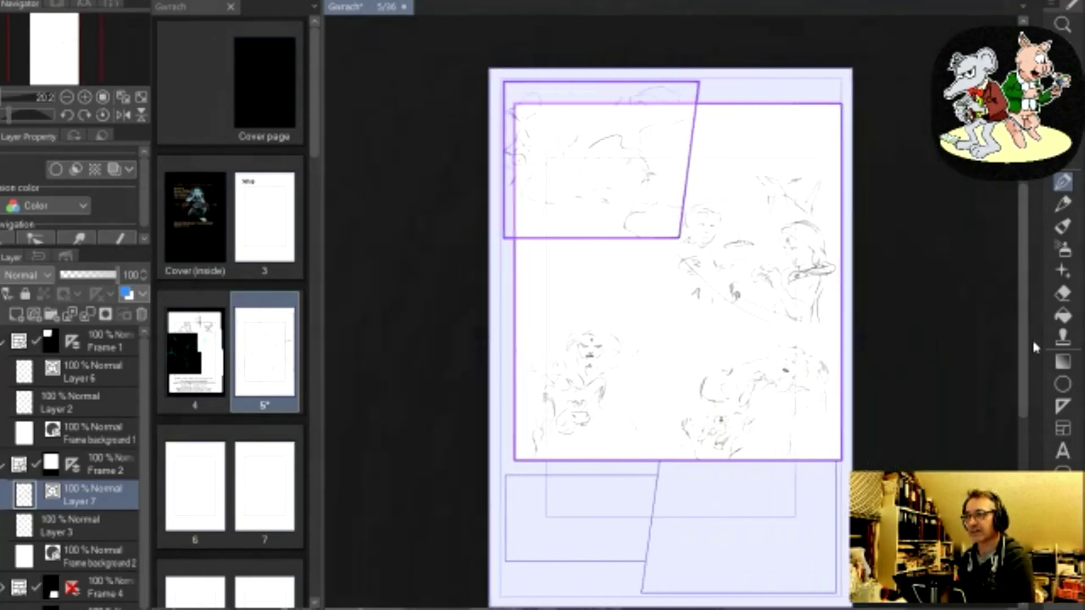
scroll(1028, 254, "down", 2)
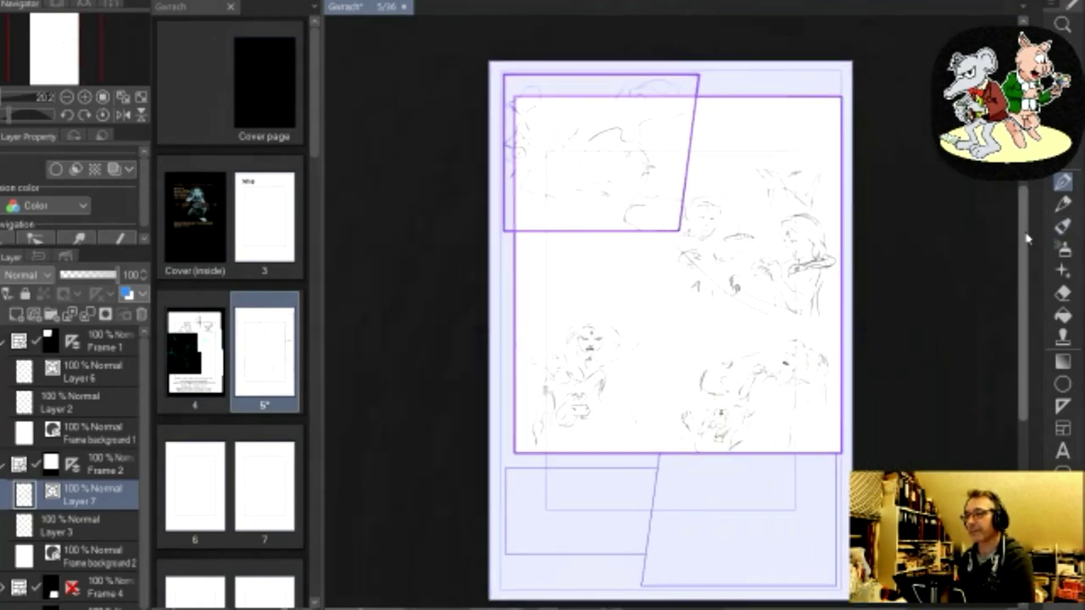
scroll(1029, 252, "up", 1)
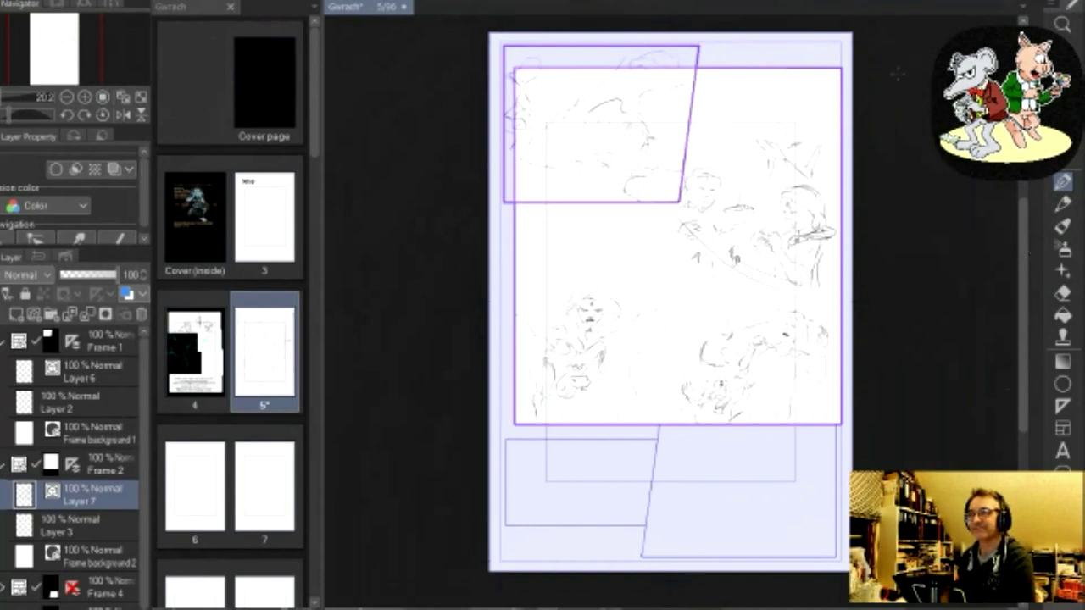
scroll(897, 74, "up", 3)
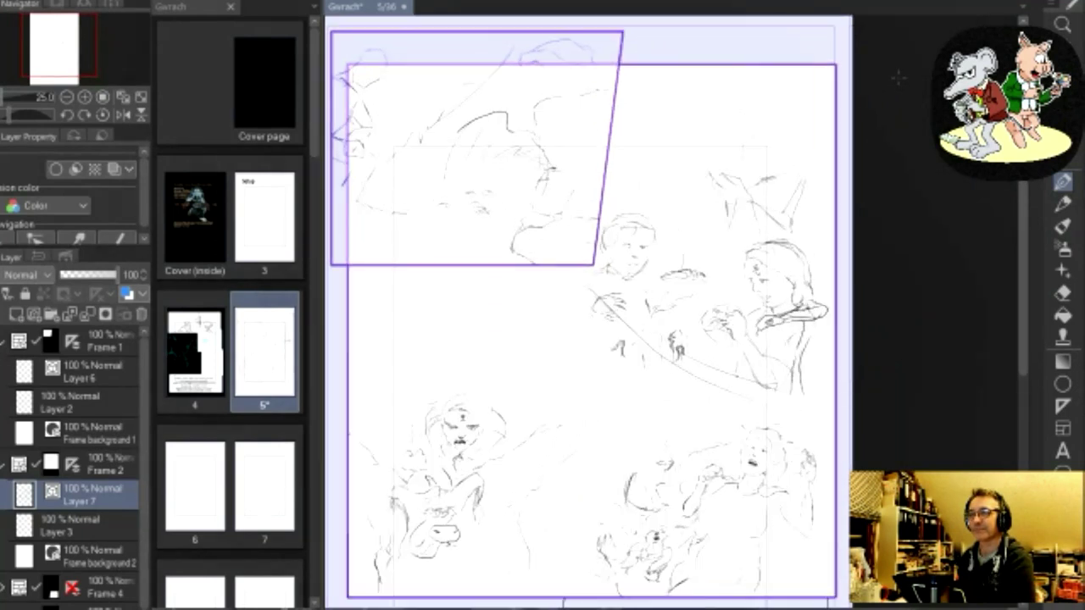
scroll(897, 74, "up", 2)
scroll(780, 233, "up", 3)
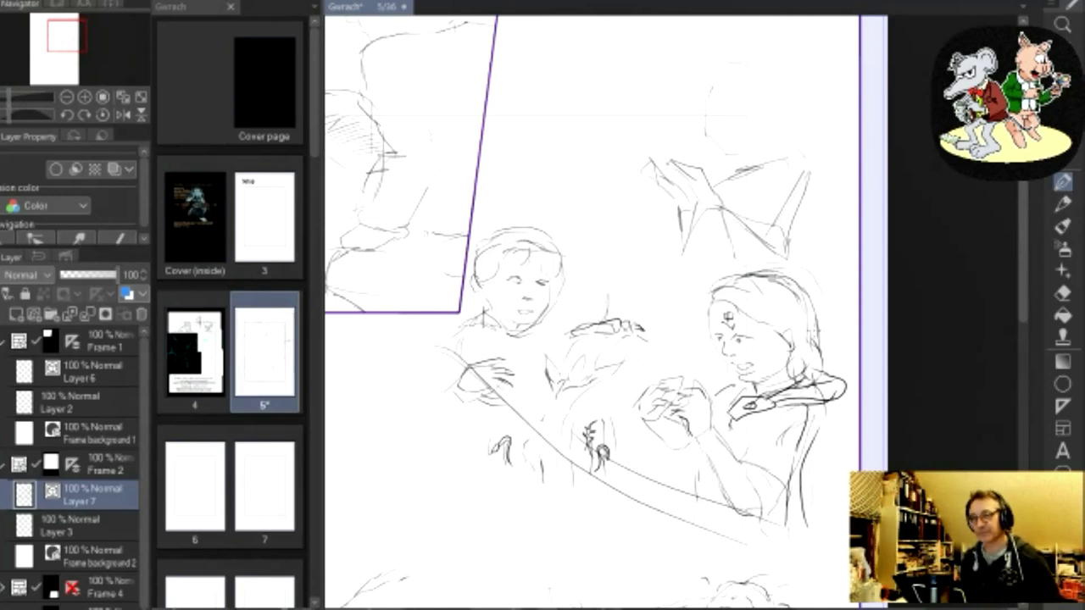
scroll(807, 366, "up", 2)
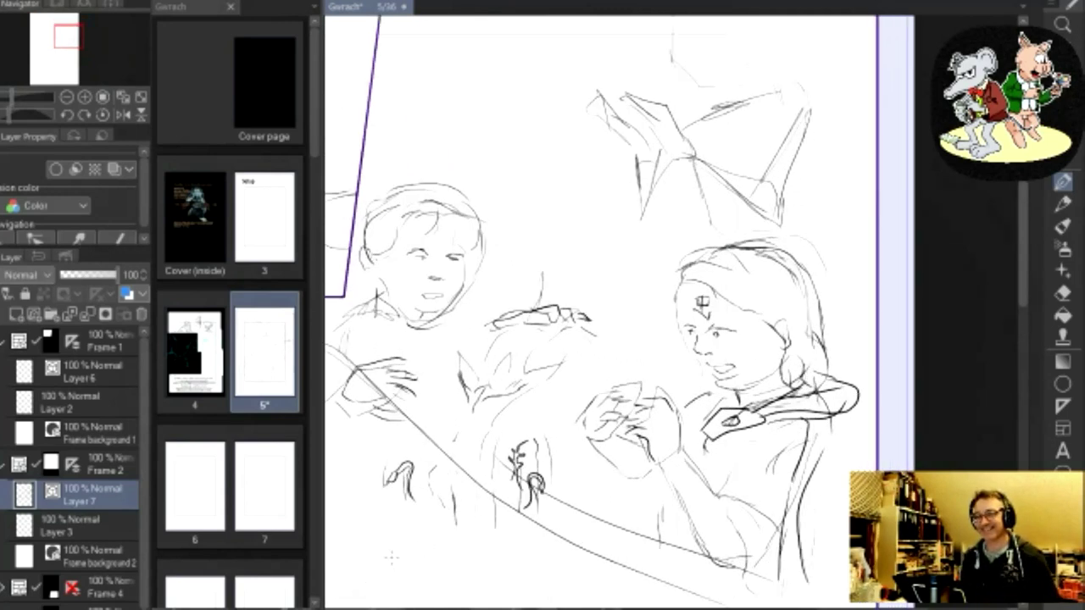
scroll(391, 556, "up", 3)
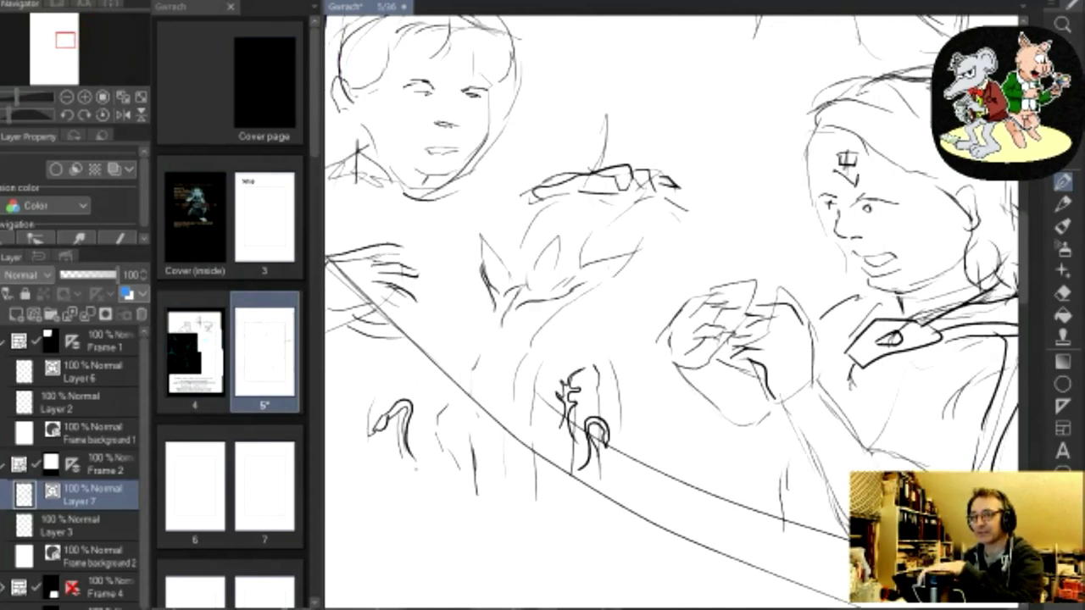
mouse_move(400, 466)
left_mouse_down()
mouse_move(441, 512)
mouse_move(407, 501)
mouse_move(458, 514)
mouse_move(407, 500)
mouse_move(549, 521)
mouse_move(515, 520)
mouse_move(574, 515)
mouse_move(618, 480)
left_mouse_up()
mouse_move(563, 515)
left_mouse_down()
mouse_move(597, 504)
mouse_move(607, 483)
mouse_move(628, 507)
left_mouse_up()
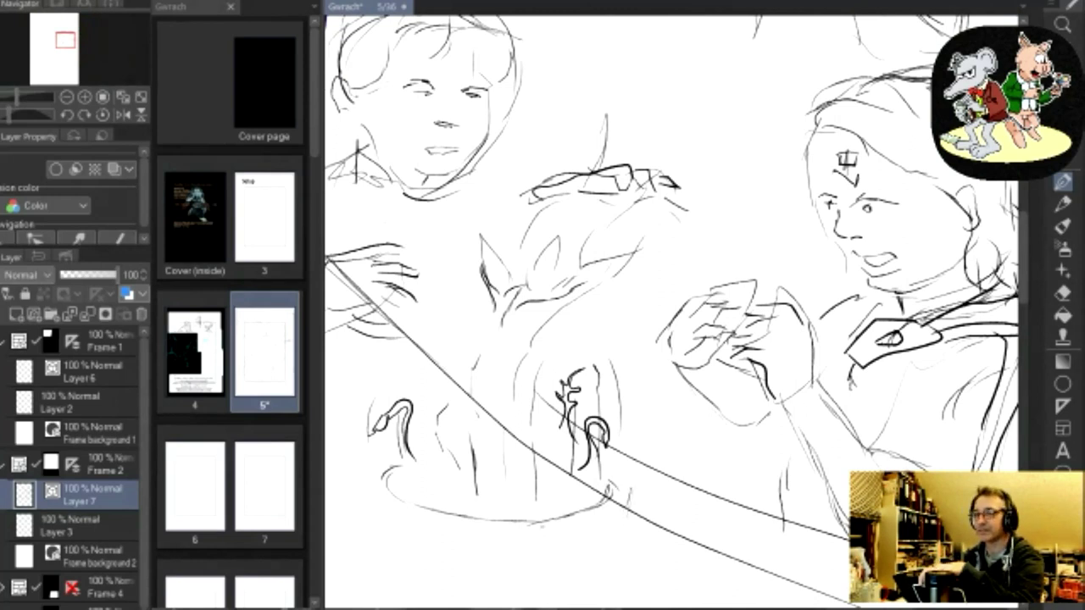
mouse_move(371, 477)
left_mouse_down()
mouse_move(370, 521)
mouse_move(386, 538)
mouse_move(437, 550)
mouse_move(519, 556)
mouse_move(632, 534)
left_mouse_up()
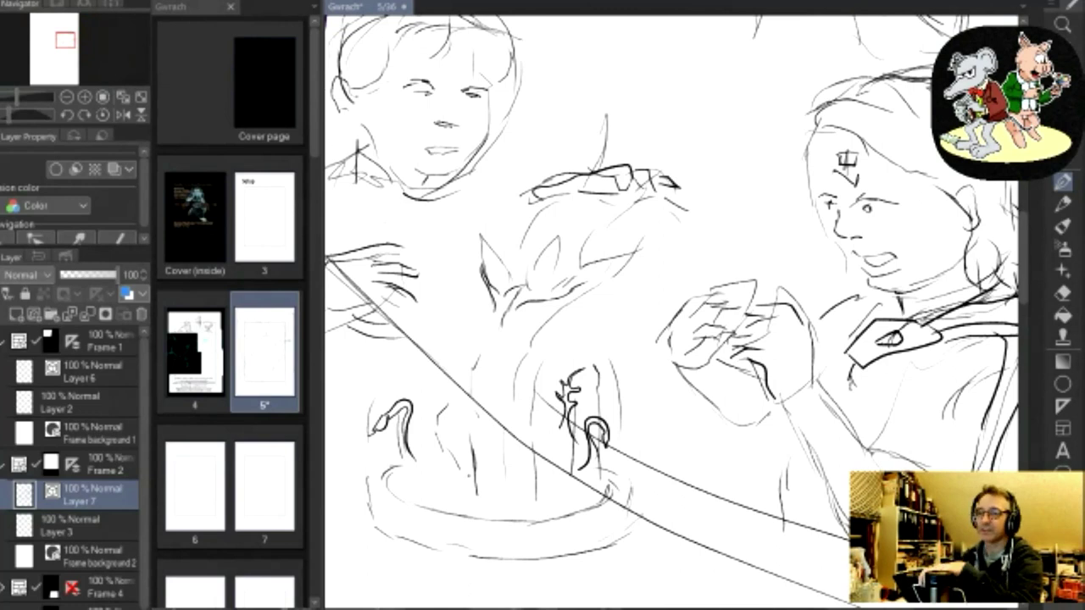
Sketch short stems rising from the basin's left side, a tall forked central trunk and a curling leaf branching off it
left_click_drag(413, 500, 399, 456)
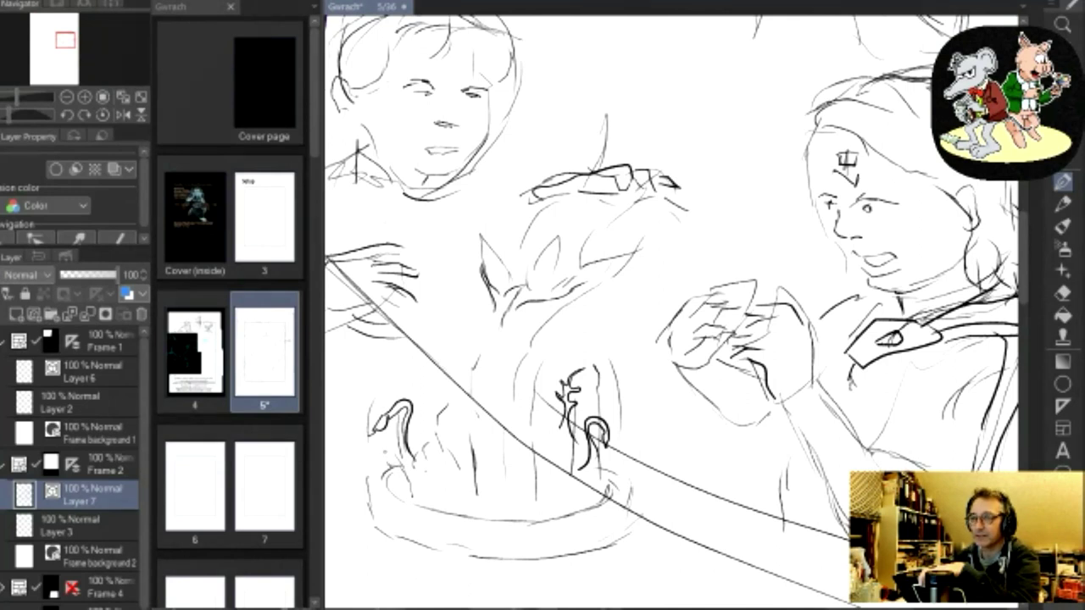
mouse_move(424, 500)
left_mouse_down()
mouse_move(421, 478)
mouse_move(427, 495)
left_mouse_up()
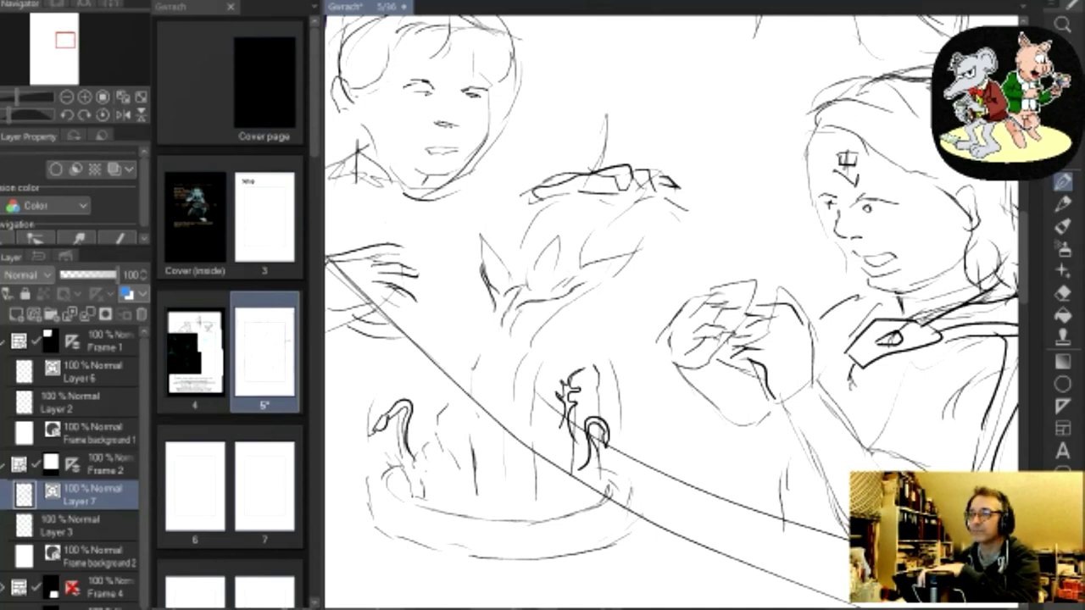
left_click_drag(507, 499, 510, 412)
mouse_move(475, 493)
left_mouse_down()
mouse_move(495, 417)
mouse_move(483, 353)
left_mouse_up()
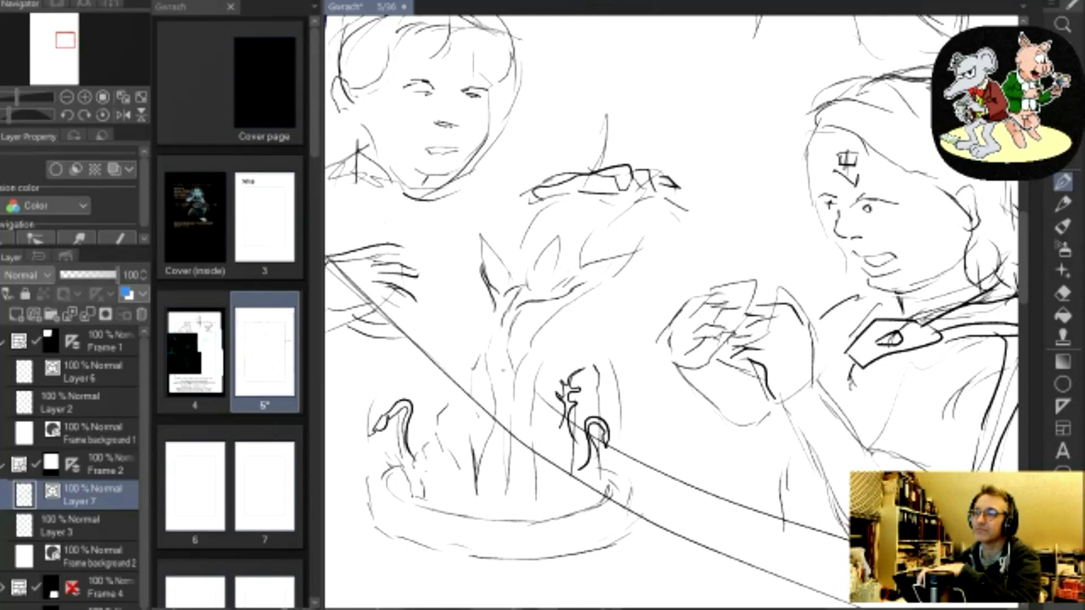
mouse_move(563, 342)
left_mouse_down()
mouse_move(527, 352)
mouse_move(509, 379)
mouse_move(572, 341)
left_mouse_up()
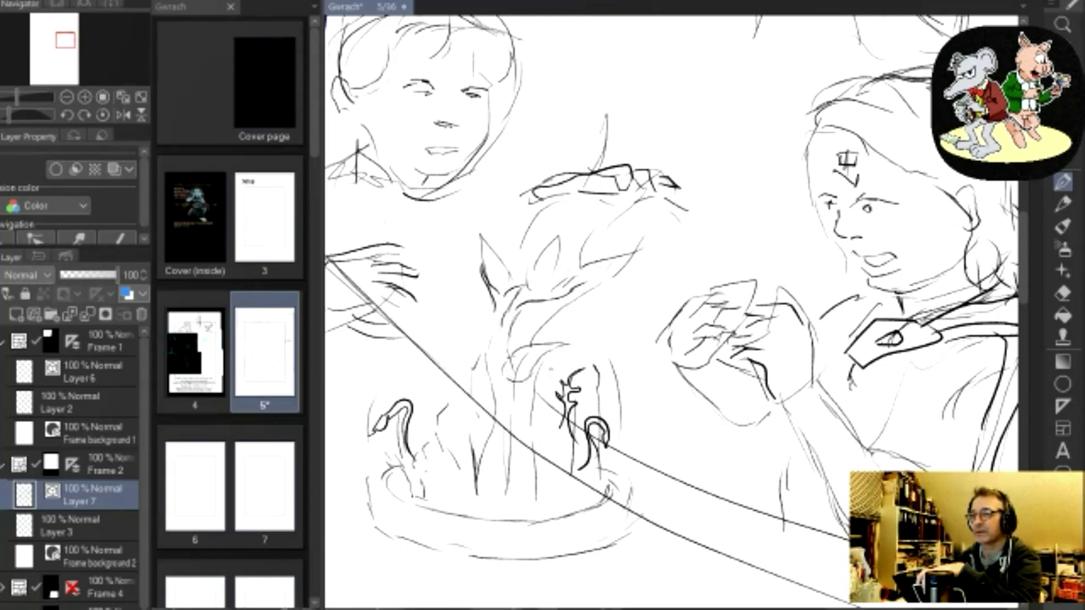
left_click_drag(508, 368, 528, 353)
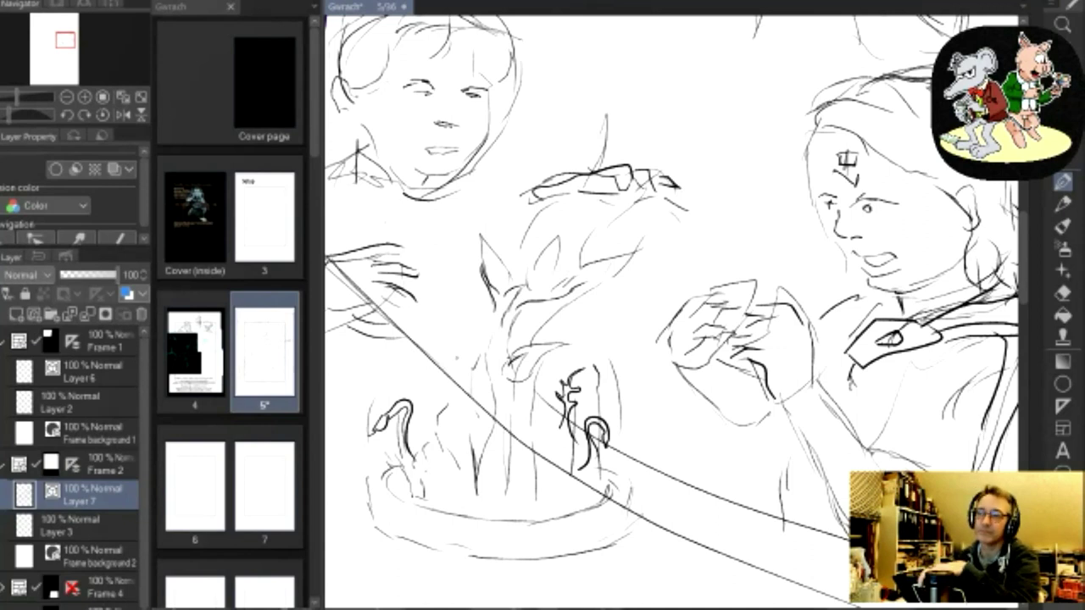
Add small leafy strokes beside the central trunk and arching branches at its base toward the curled stem
mouse_move(485, 405)
left_mouse_down()
mouse_move(451, 353)
mouse_move(494, 375)
left_mouse_up()
mouse_move(501, 452)
left_mouse_down()
mouse_move(514, 430)
mouse_move(558, 417)
mouse_move(526, 452)
mouse_move(564, 463)
left_mouse_up()
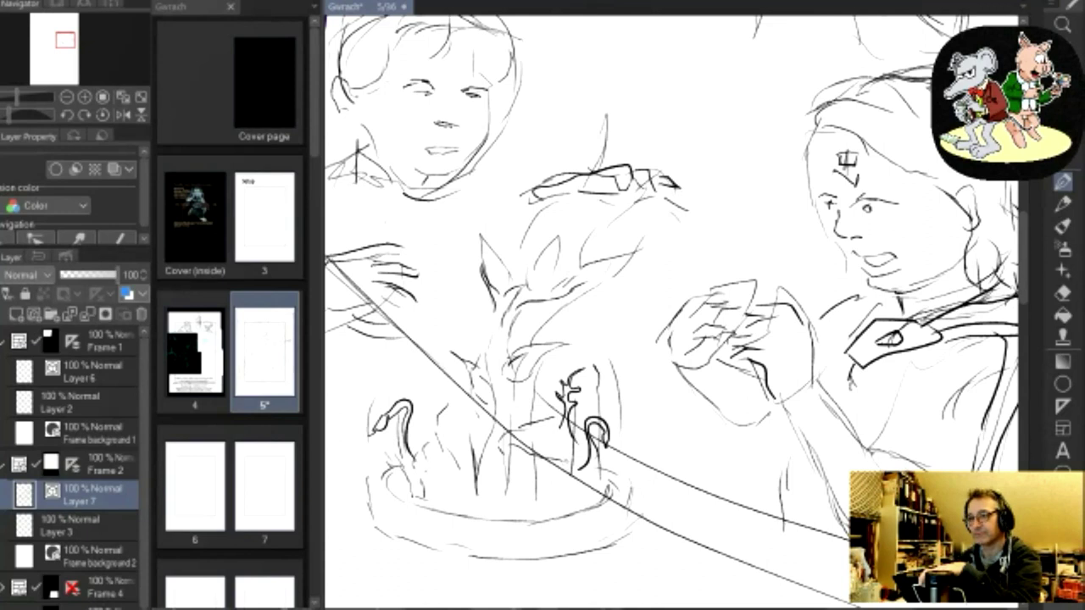
mouse_move(534, 424)
left_mouse_down()
mouse_move(553, 418)
mouse_move(563, 431)
mouse_move(572, 478)
left_mouse_up()
left_click_drag(512, 433, 550, 426)
left_click_drag(529, 440, 556, 425)
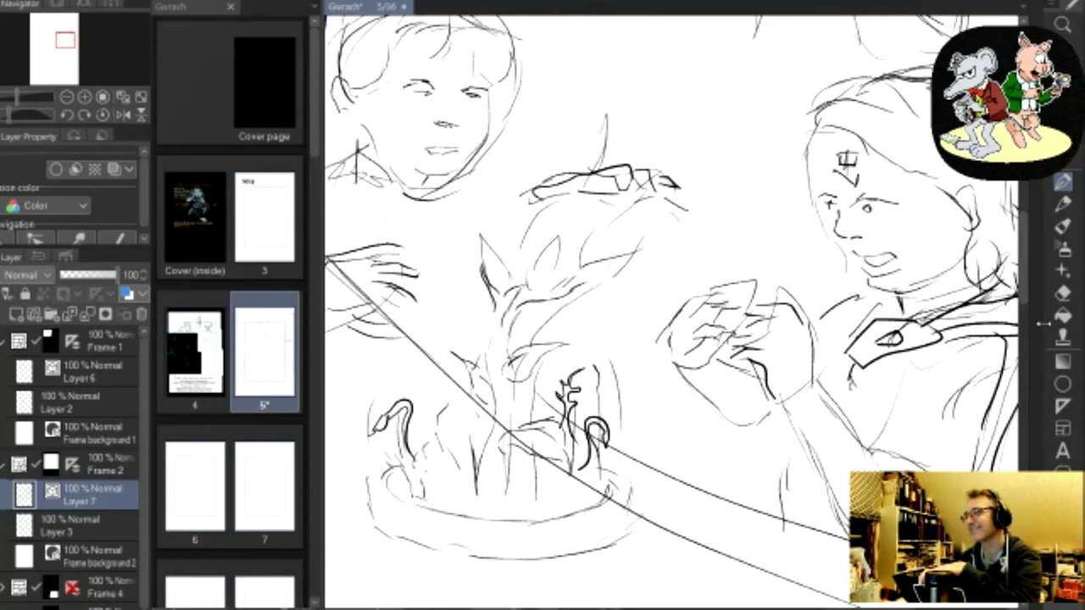
key("e")
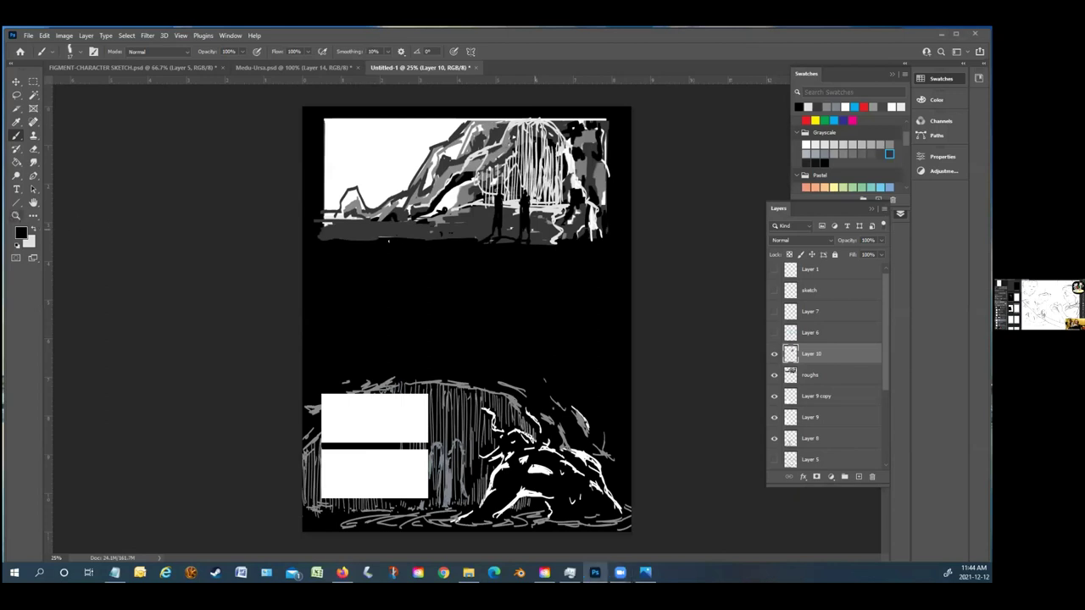
In Photoshop, try gray brush strokes inside the upper white inset panel, and undo them
left_click(17, 216)
key("alt")
scroll(493, 319, "up", 1)
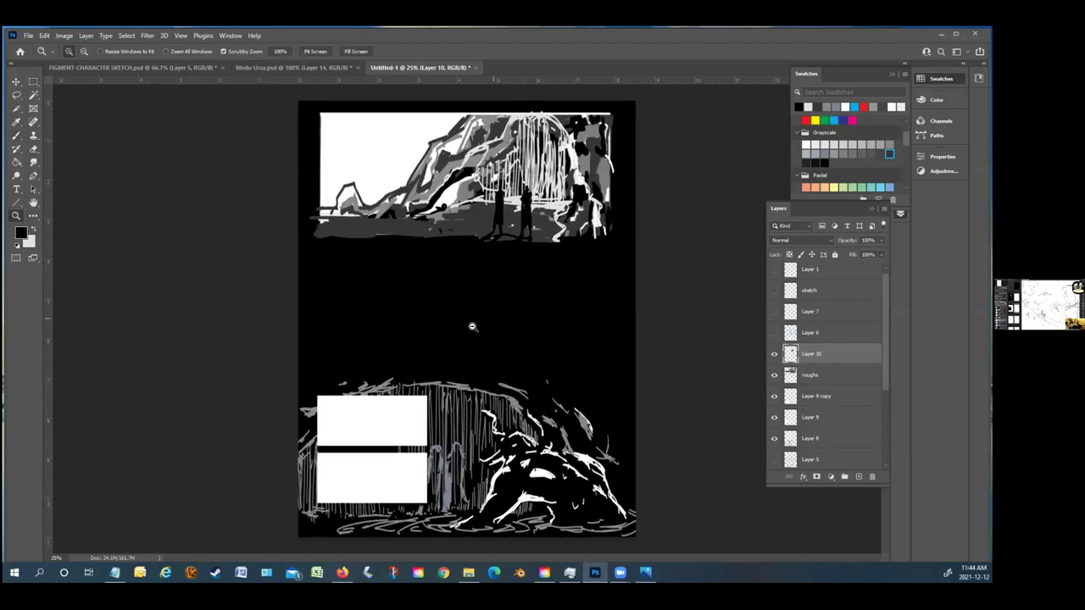
scroll(473, 327, "up", 1)
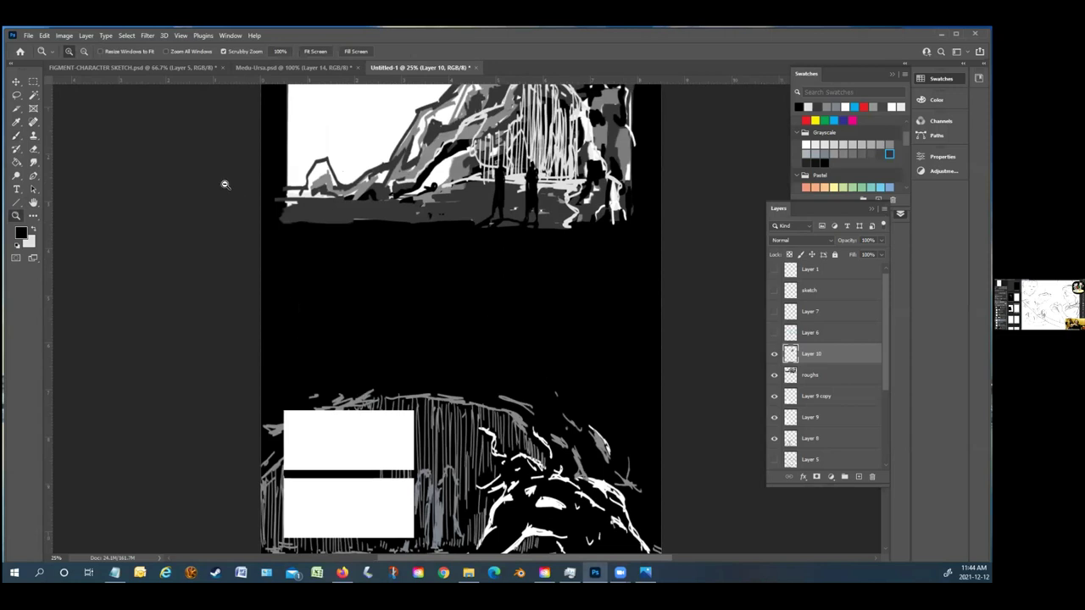
key("ctrl+plus")
left_click(16, 135)
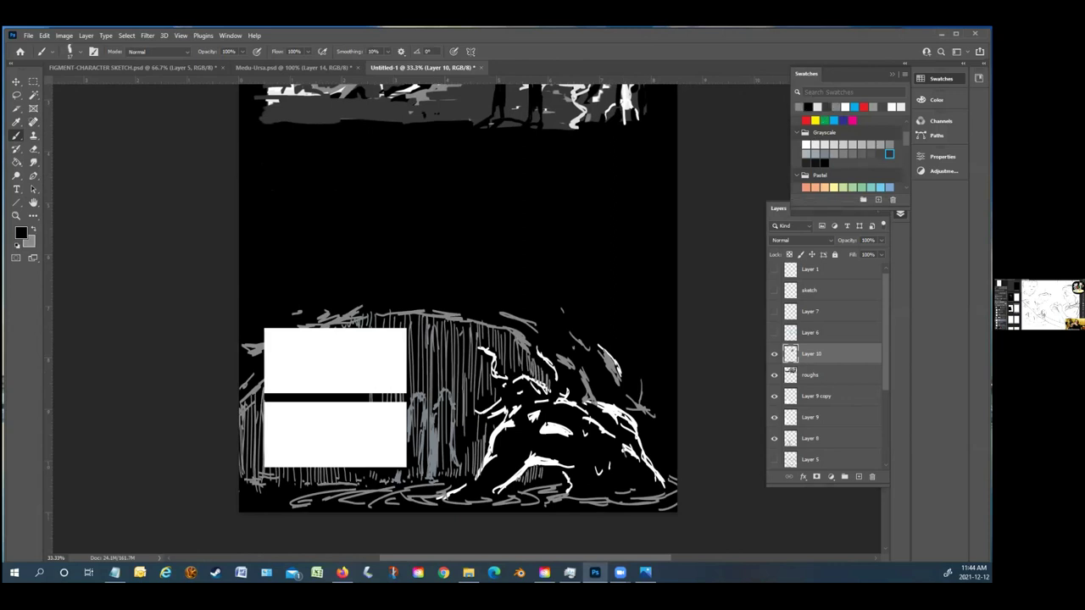
left_click(33, 231)
left_click_drag(298, 371, 319, 353)
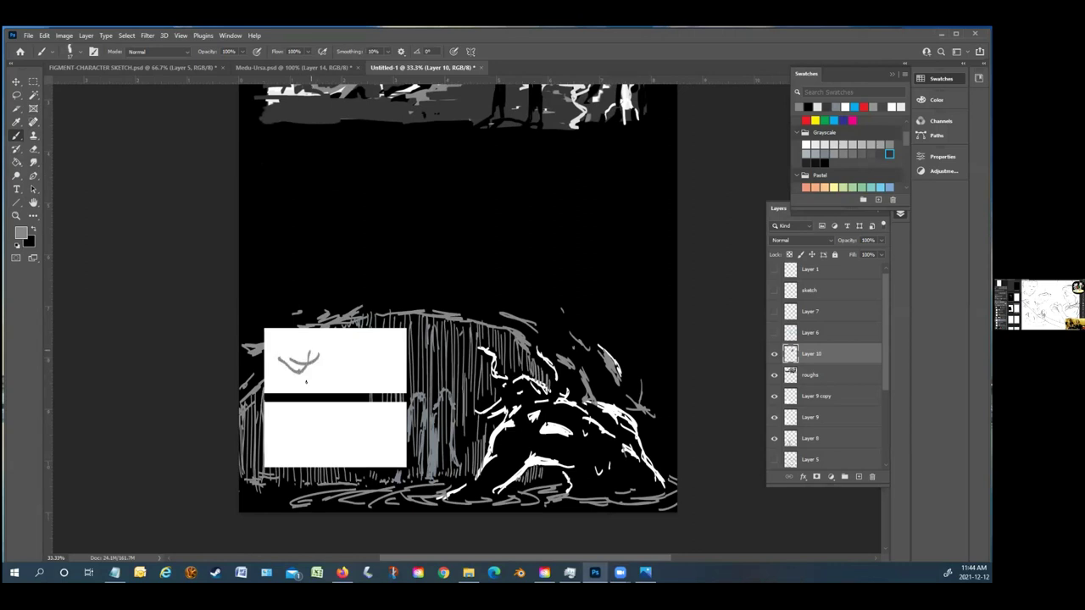
key("ctrl+z")
key("ctrl+z")
Try another gray stroke and a shifted position for the upper white inset panel, and undo both
left_click(33, 151)
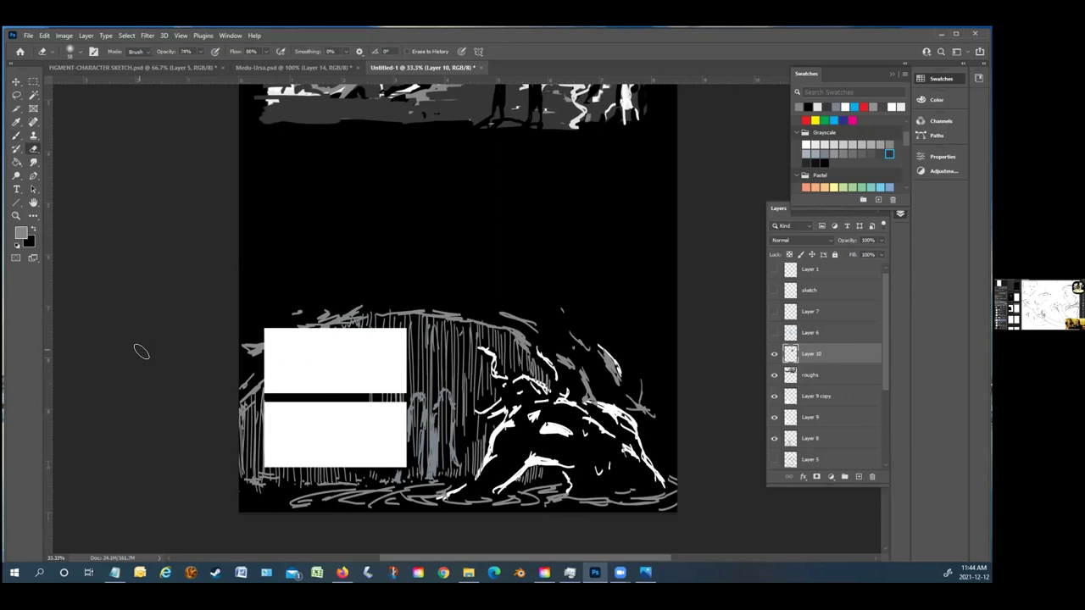
left_click(16, 95)
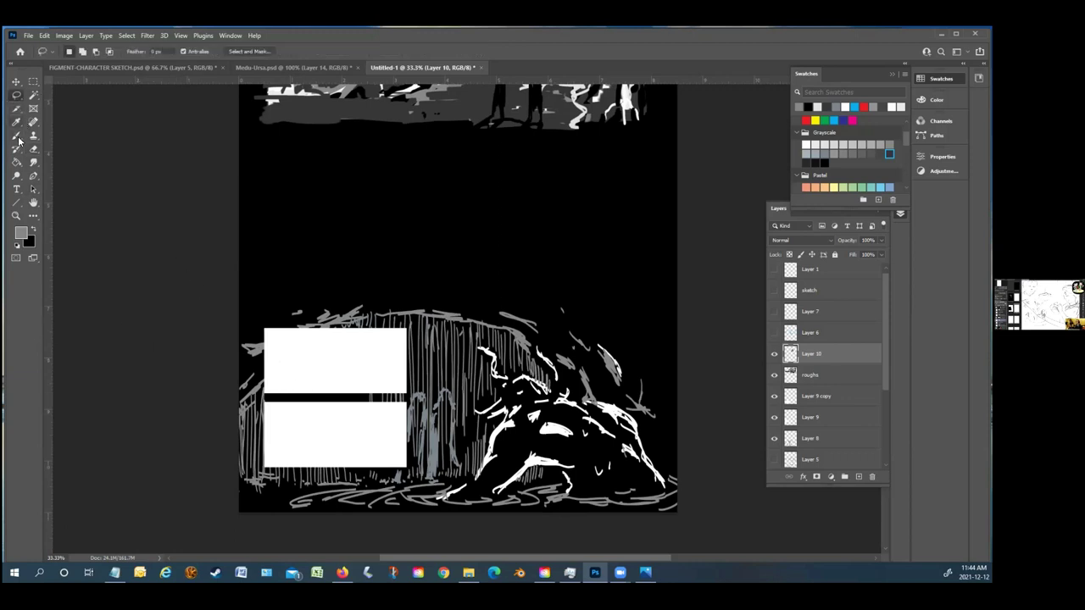
left_click(18, 136)
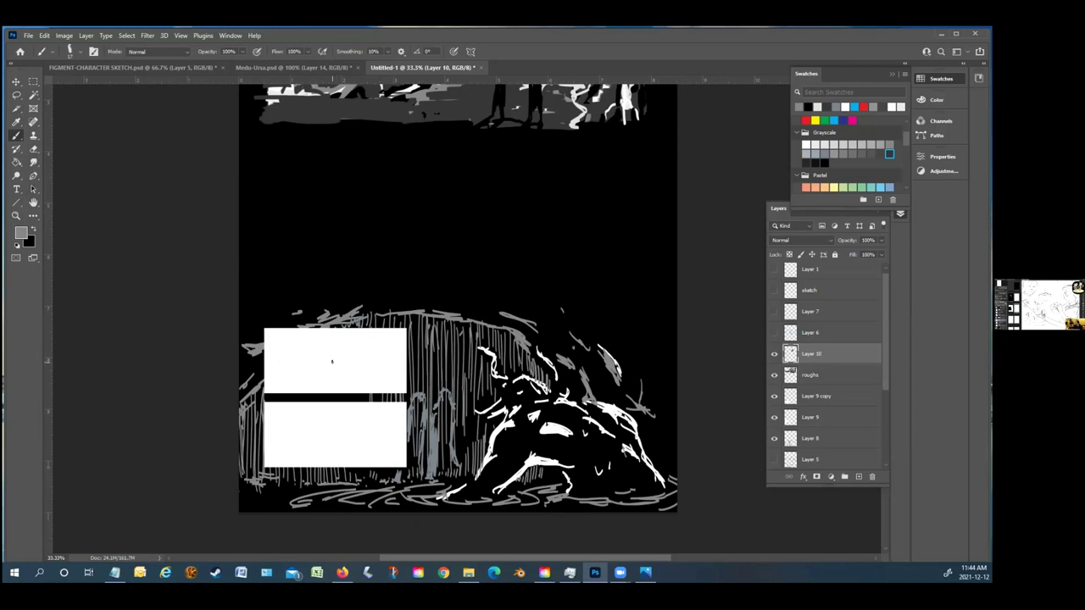
left_click_drag(328, 352, 319, 356)
key("ctrl+z")
left_click(309, 379, "ctrl")
left_click_drag(310, 379, 318, 397)
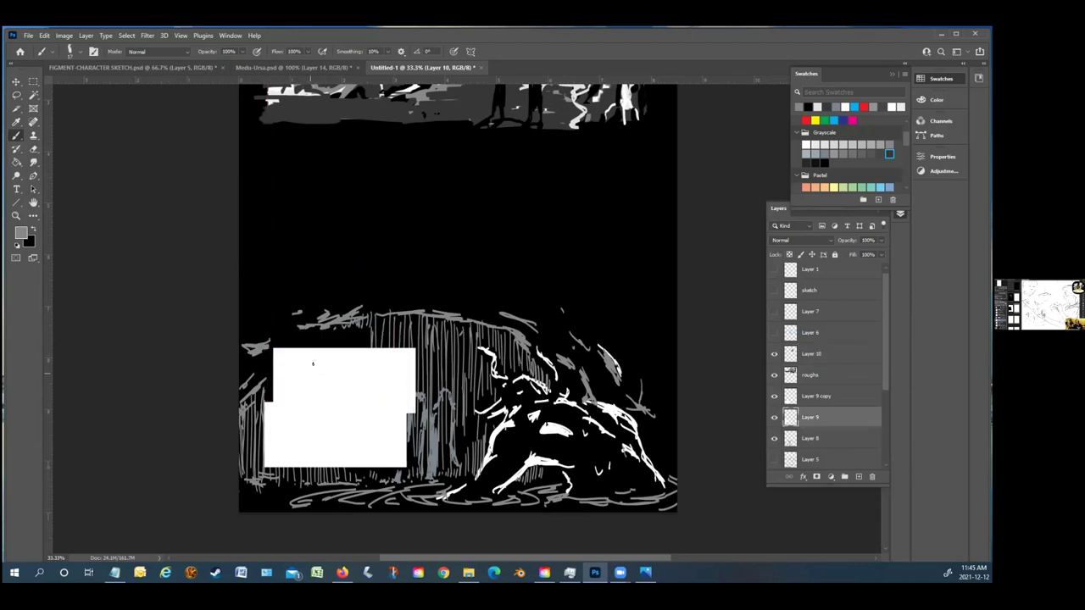
key("ctrl+z")
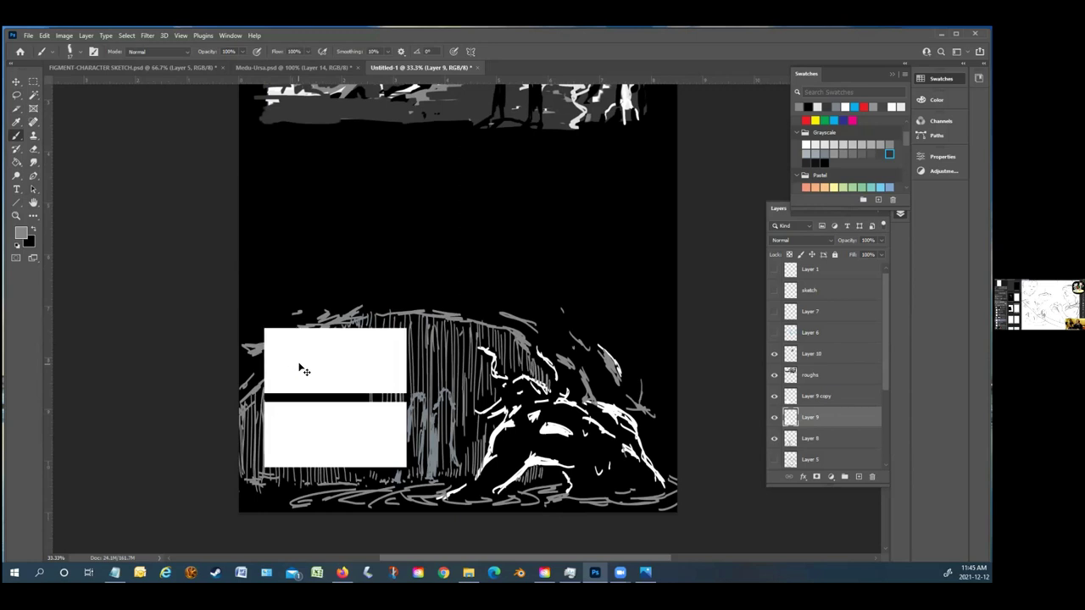
Paint rough gray figure-like shapes across the upper white inset panel on Layer 9
mouse_move(312, 369)
left_mouse_down()
mouse_move(304, 383)
mouse_move(310, 346)
mouse_move(286, 349)
mouse_move(305, 390)
mouse_move(292, 390)
mouse_move(289, 336)
mouse_move(341, 343)
mouse_move(328, 354)
mouse_move(336, 361)
mouse_move(322, 394)
left_mouse_up()
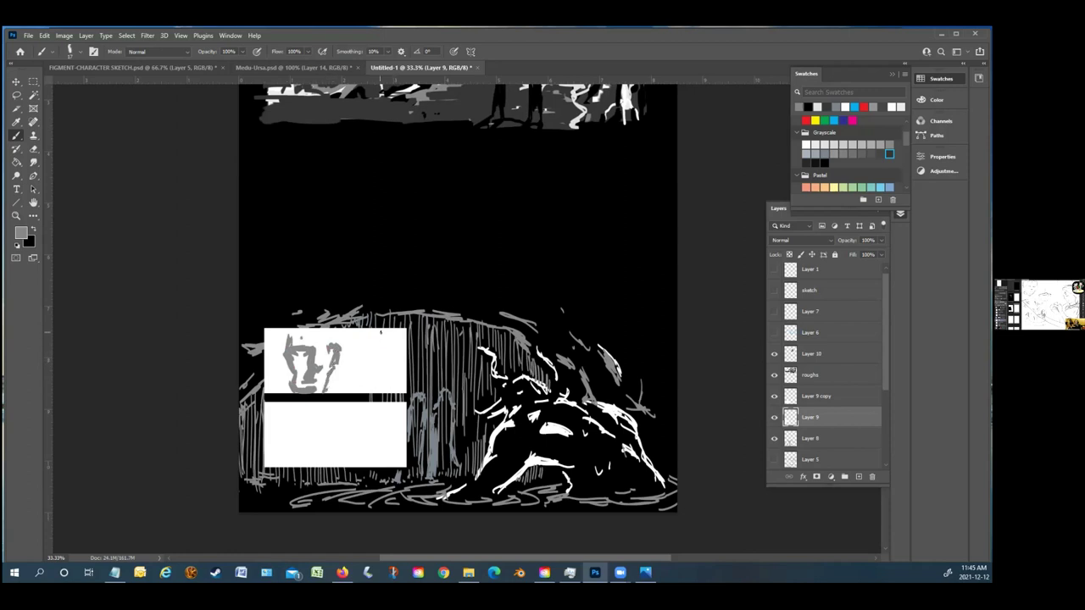
mouse_move(347, 332)
left_mouse_down()
mouse_move(353, 361)
mouse_move(375, 393)
left_mouse_up()
mouse_move(395, 372)
left_mouse_down()
mouse_move(404, 369)
mouse_move(356, 378)
mouse_move(346, 343)
mouse_move(357, 393)
mouse_move(365, 371)
left_mouse_up()
mouse_move(378, 360)
left_mouse_down()
mouse_move(375, 373)
mouse_move(396, 385)
left_mouse_up()
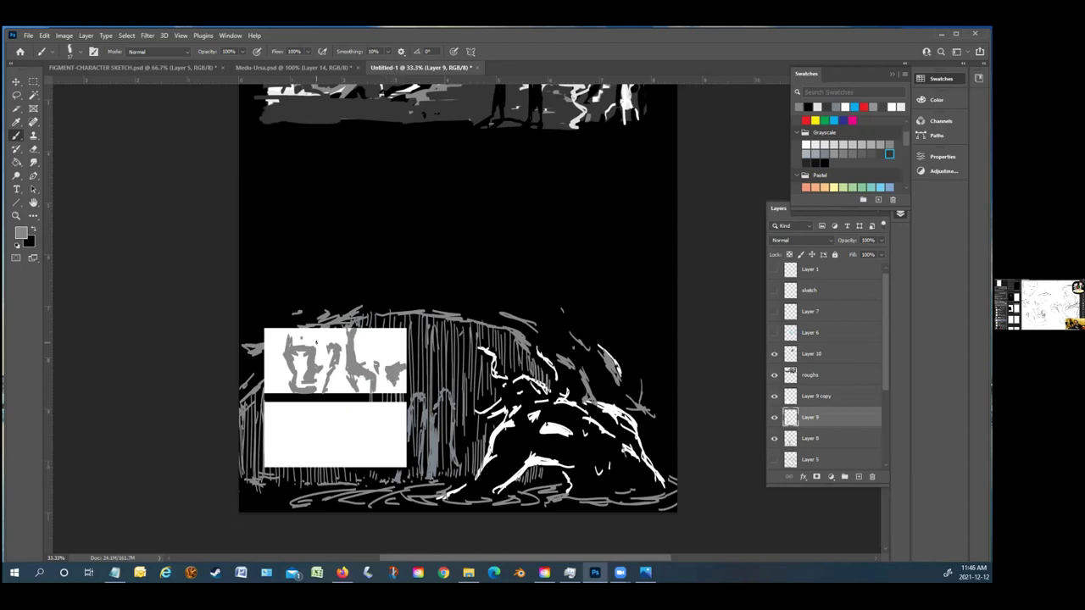
Fill out the figures in the upper white inset panel with more gray brush strokes on Layer 9, including a curved outline
mouse_move(327, 350)
left_mouse_down()
mouse_move(336, 374)
mouse_move(307, 386)
left_mouse_up()
left_click_drag(339, 330, 340, 346)
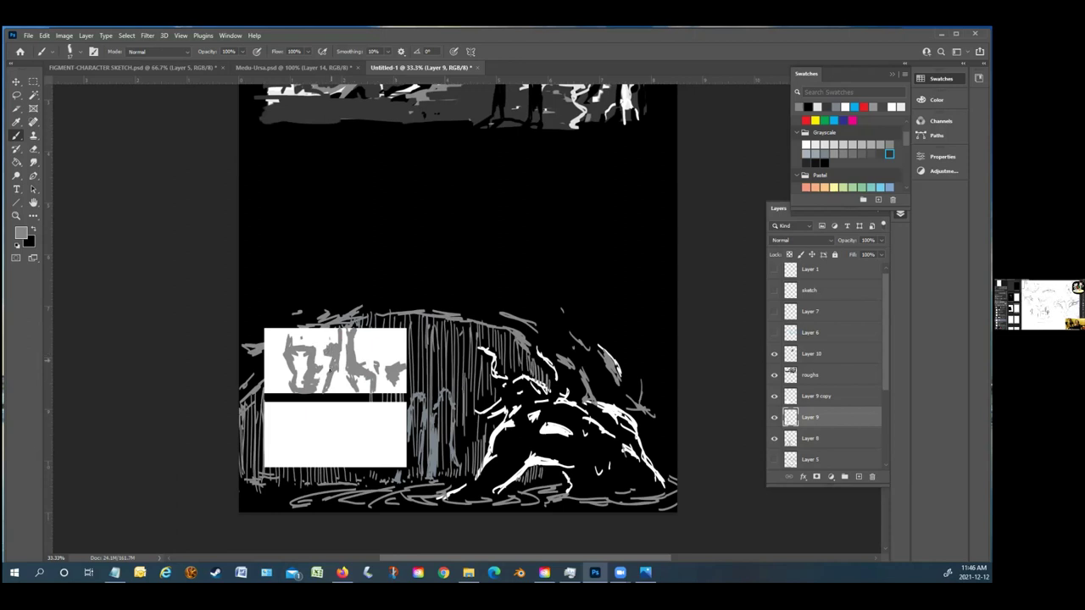
left_click_drag(284, 375, 285, 397)
mouse_move(286, 351)
left_mouse_down()
mouse_move(286, 388)
mouse_move(351, 392)
mouse_move(329, 392)
mouse_move(339, 382)
left_mouse_up()
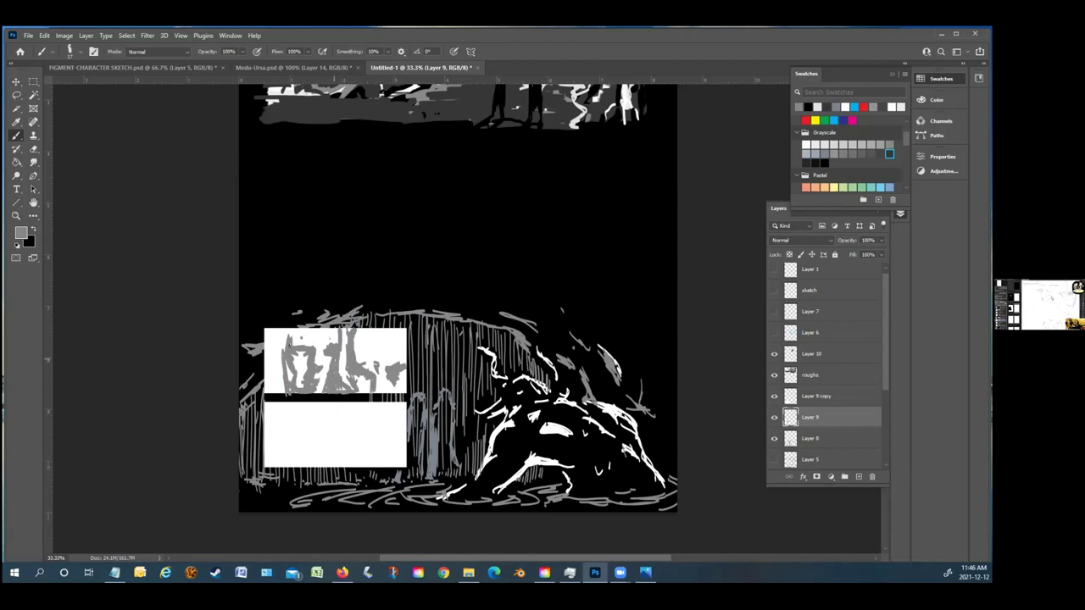
mouse_move(279, 365)
left_mouse_down()
mouse_move(278, 327)
mouse_move(275, 344)
left_mouse_up()
mouse_move(354, 312)
left_mouse_down()
mouse_move(363, 315)
mouse_move(345, 331)
mouse_move(344, 383)
mouse_move(343, 347)
left_mouse_up()
mouse_move(395, 380)
left_mouse_down()
mouse_move(405, 378)
mouse_move(366, 350)
mouse_move(395, 329)
mouse_move(402, 344)
left_mouse_up()
left_click_drag(325, 352, 322, 334)
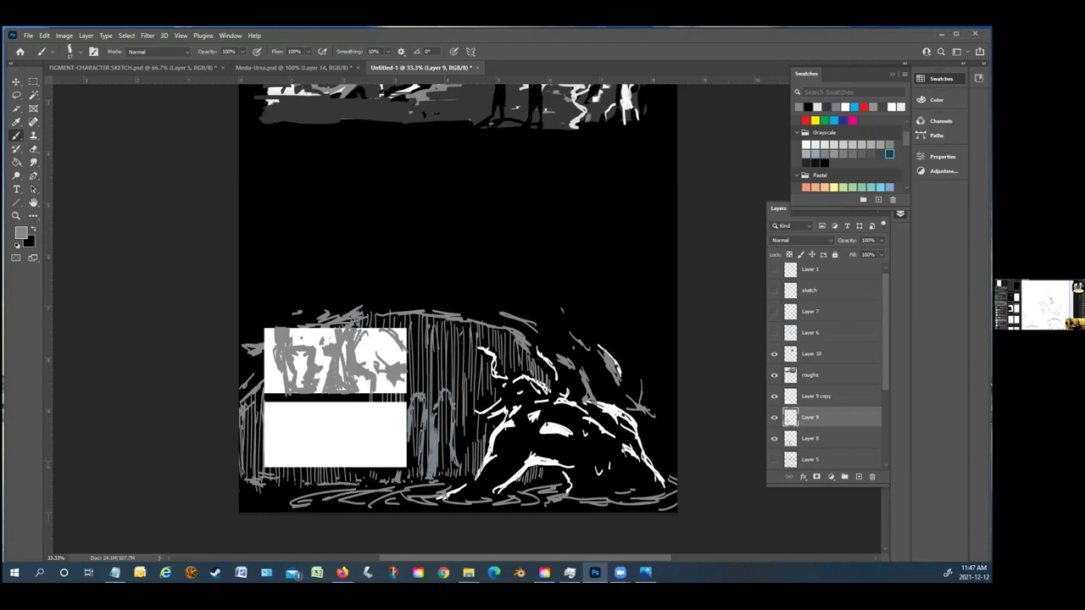
Check Layer 9 copy by hiding and showing it, and move Layer 9 above it in the layer stack
left_click(826, 399)
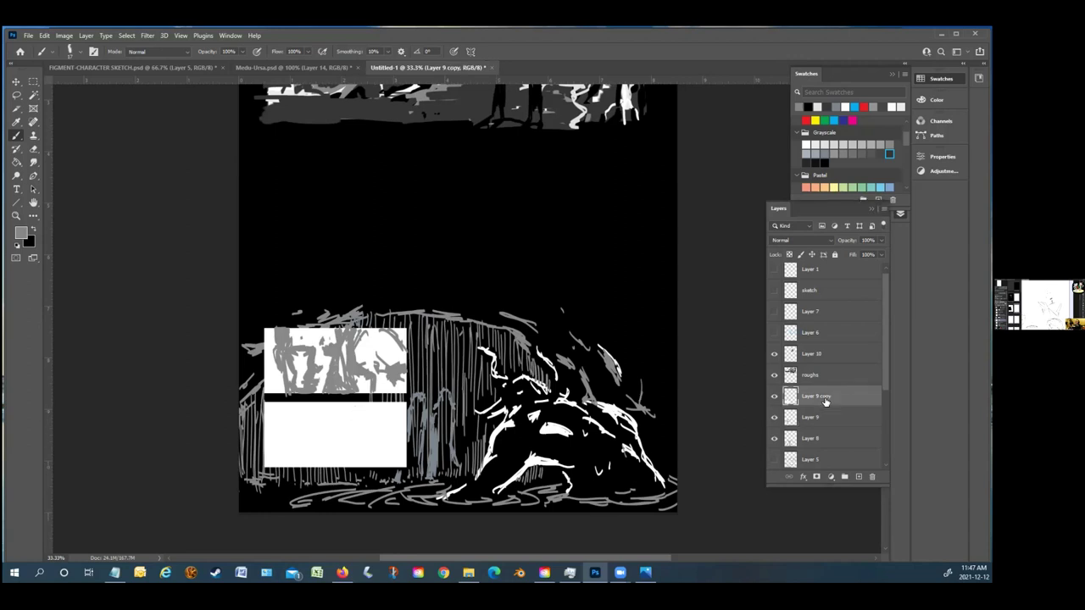
left_click(774, 396)
left_click(774, 396)
left_click_drag(820, 419, 828, 386)
Try a gray brush stroke in the lower white inset panel and clear it with a rectangular selection
left_click_drag(309, 425, 363, 421)
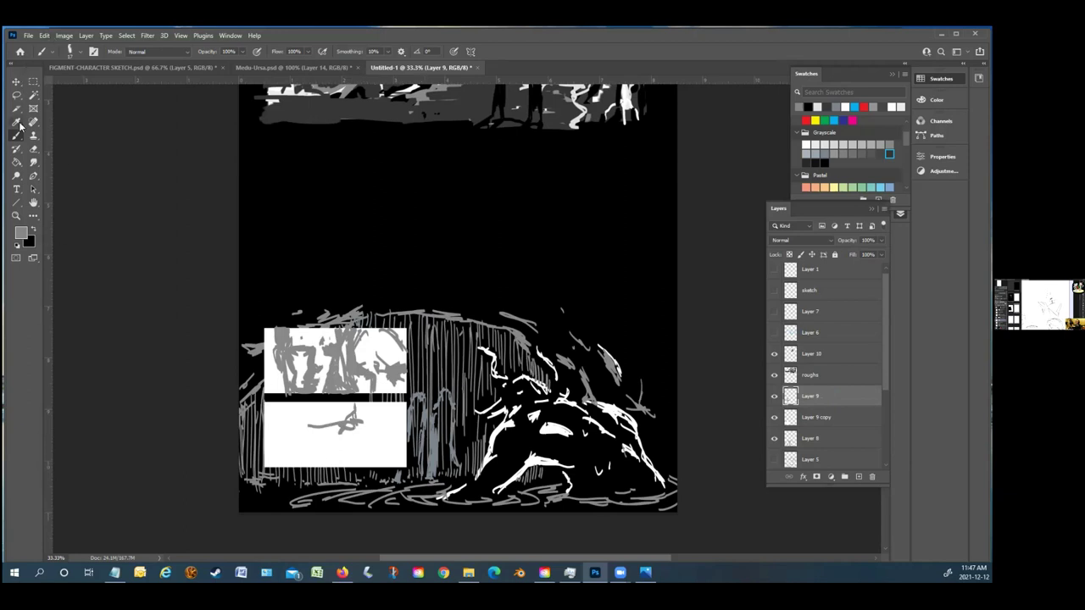
left_click(34, 82)
left_click_drag(298, 404, 386, 456)
key("Delete")
key("ctrl+d")
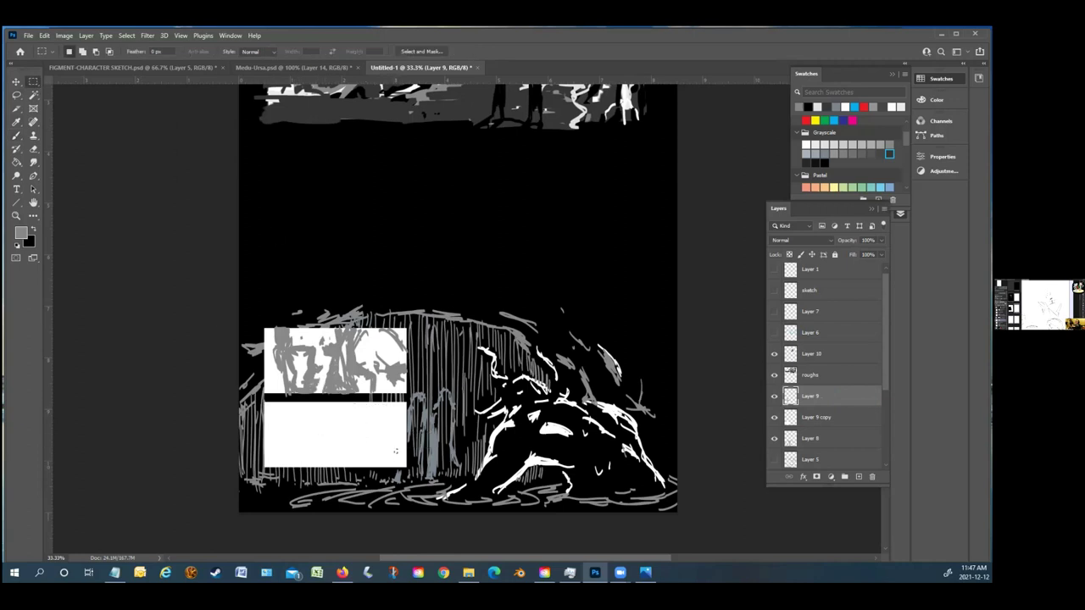
Paint a gray outstretched arm in the lower white inset panel, and undo the dense hatching beside it
left_click(16, 134)
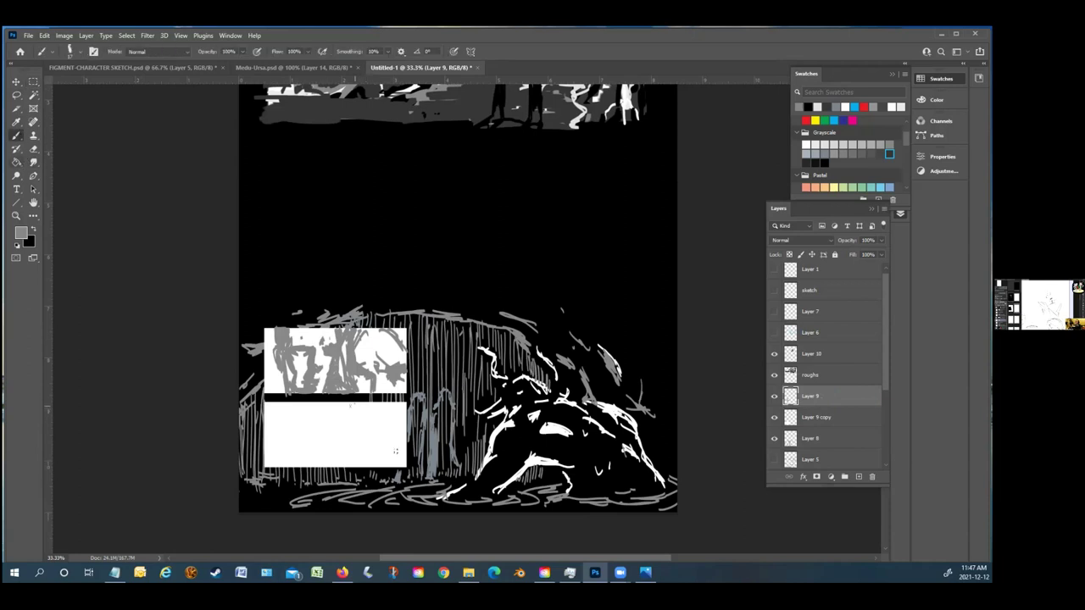
left_click(33, 81)
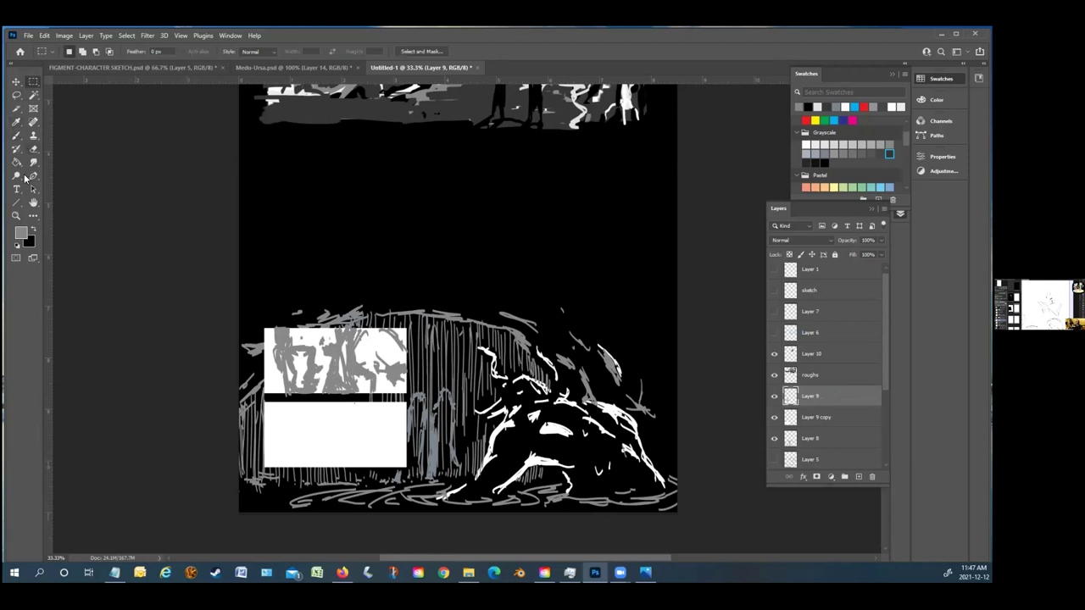
left_click(17, 136)
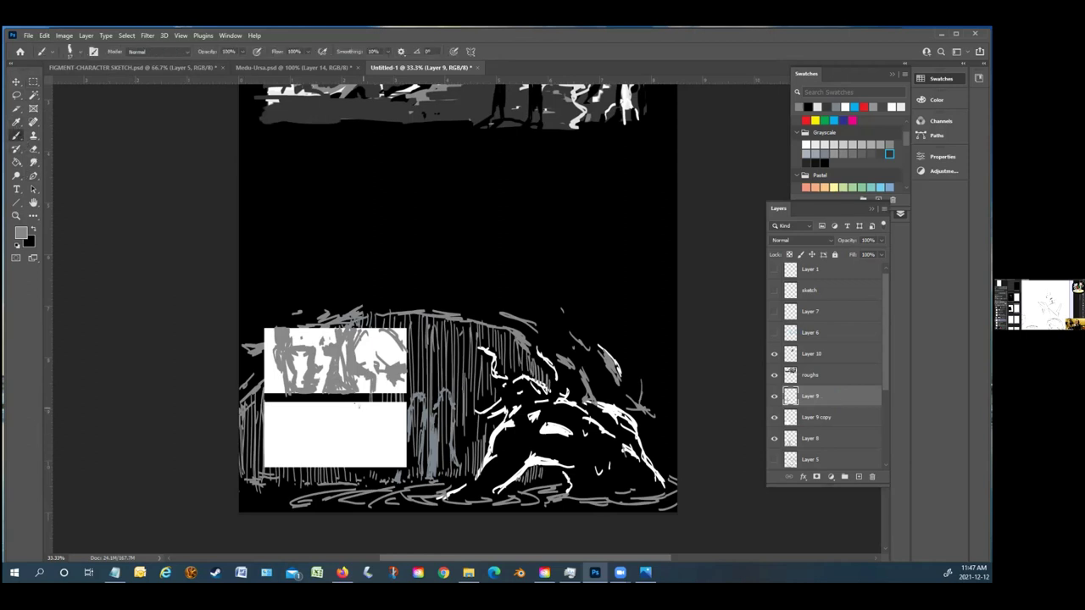
mouse_move(357, 415)
left_mouse_down()
mouse_move(302, 449)
mouse_move(350, 434)
mouse_move(337, 432)
mouse_move(338, 453)
mouse_move(338, 430)
mouse_move(346, 459)
mouse_move(354, 409)
mouse_move(313, 435)
left_mouse_up()
mouse_move(366, 406)
left_mouse_down()
mouse_move(371, 463)
mouse_move(364, 457)
mouse_move(378, 449)
mouse_move(356, 449)
mouse_move(346, 416)
mouse_move(360, 450)
mouse_move(361, 411)
mouse_move(367, 440)
mouse_move(334, 442)
mouse_move(364, 411)
mouse_move(366, 445)
mouse_move(369, 409)
mouse_move(369, 450)
mouse_move(375, 419)
mouse_move(382, 431)
mouse_move(391, 411)
mouse_move(391, 457)
mouse_move(394, 419)
mouse_move(391, 456)
mouse_move(368, 405)
left_mouse_up()
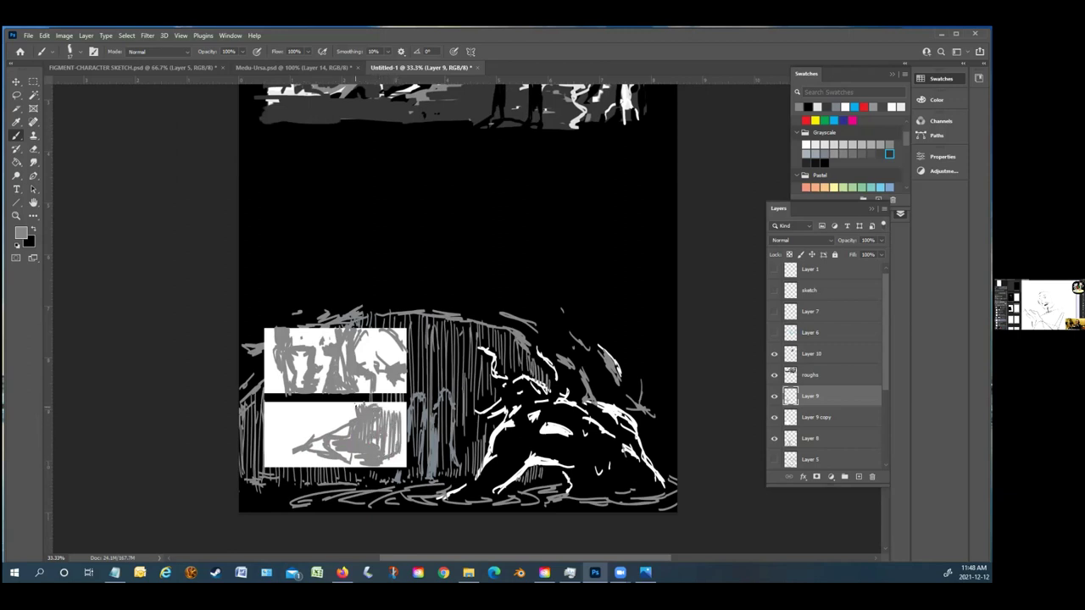
key("ctrl+z")
key("ctrl+z")
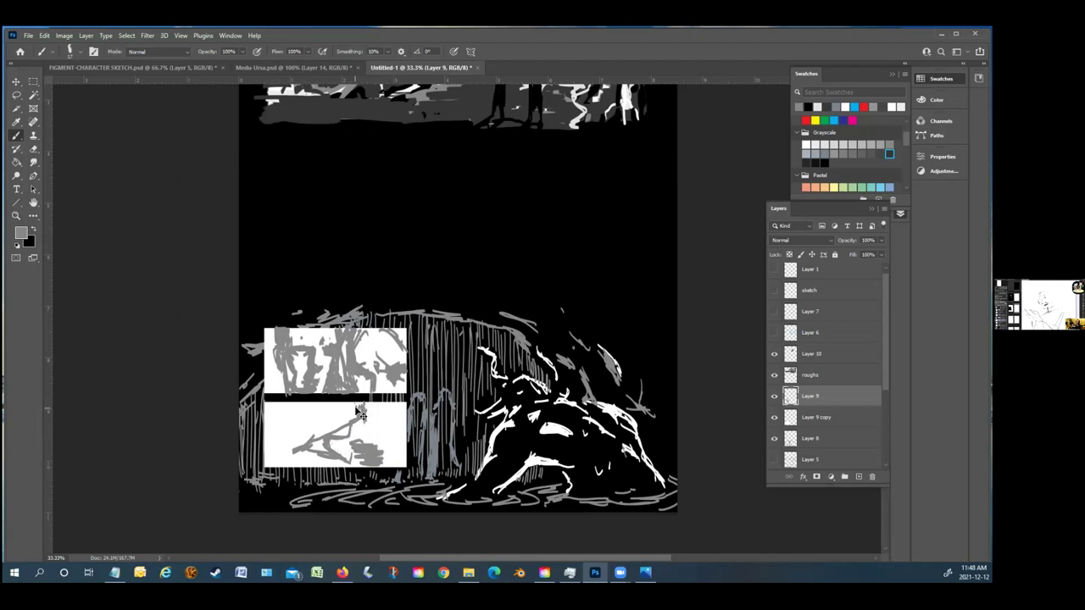
Paint a ribbed, spine-like back and lower body strokes behind the arm in the lower inset panel, undoing the excess hatching
mouse_move(285, 440)
left_mouse_down()
mouse_move(322, 455)
mouse_move(288, 451)
mouse_move(290, 413)
mouse_move(332, 425)
mouse_move(286, 410)
mouse_move(286, 431)
mouse_move(287, 408)
mouse_move(284, 434)
mouse_move(307, 402)
left_mouse_up()
mouse_move(310, 444)
left_mouse_down()
mouse_move(323, 442)
mouse_move(310, 456)
mouse_move(349, 464)
mouse_move(334, 470)
left_mouse_up()
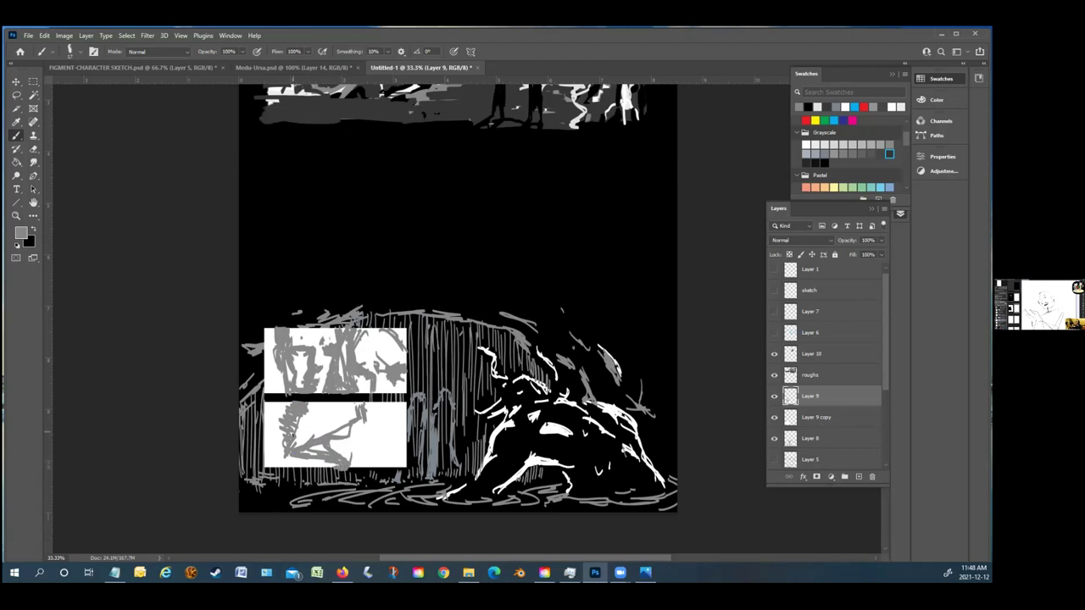
mouse_move(275, 450)
left_mouse_down()
mouse_move(288, 418)
mouse_move(296, 427)
mouse_move(314, 418)
mouse_move(305, 436)
mouse_move(326, 412)
mouse_move(294, 414)
left_mouse_up()
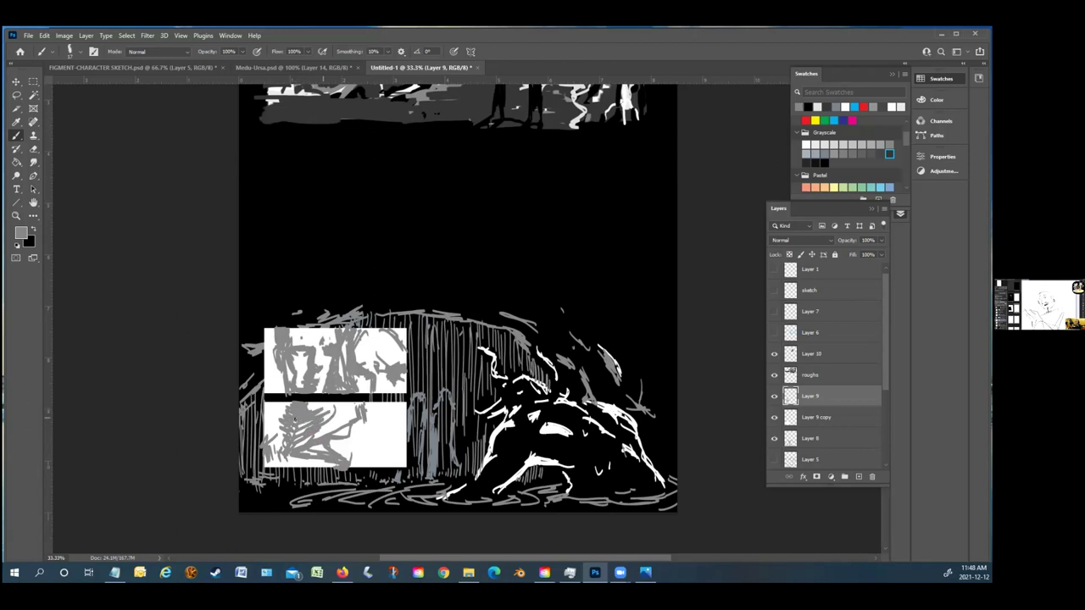
key("ctrl+z")
key("ctrl+z")
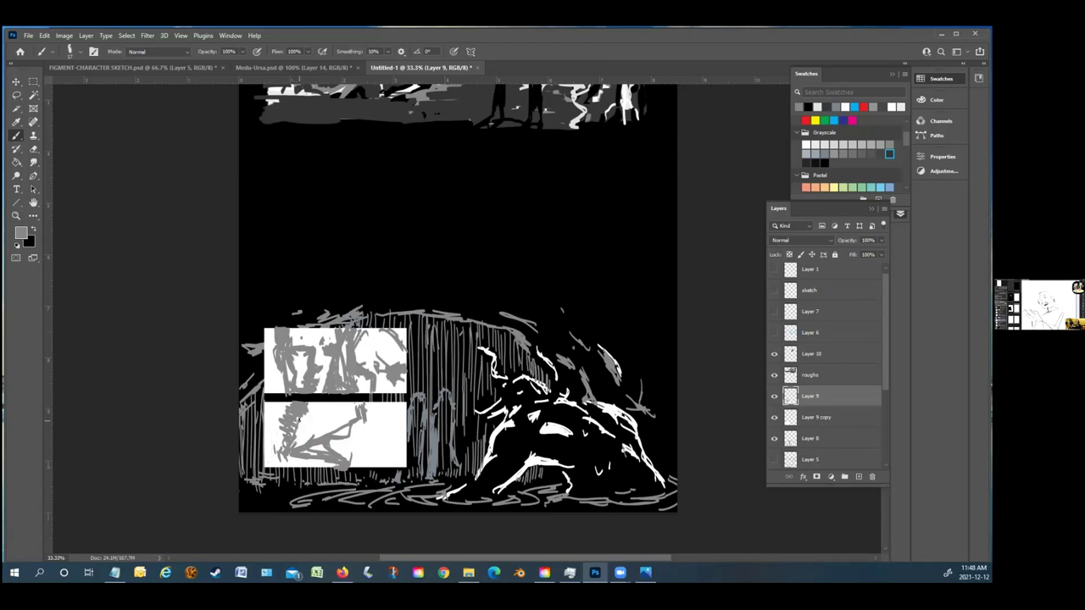
key("ctrl+shift+z")
Add a new layer above Layer 9 and set the brush opacity to 6%
scroll(187, 410, "up", 3)
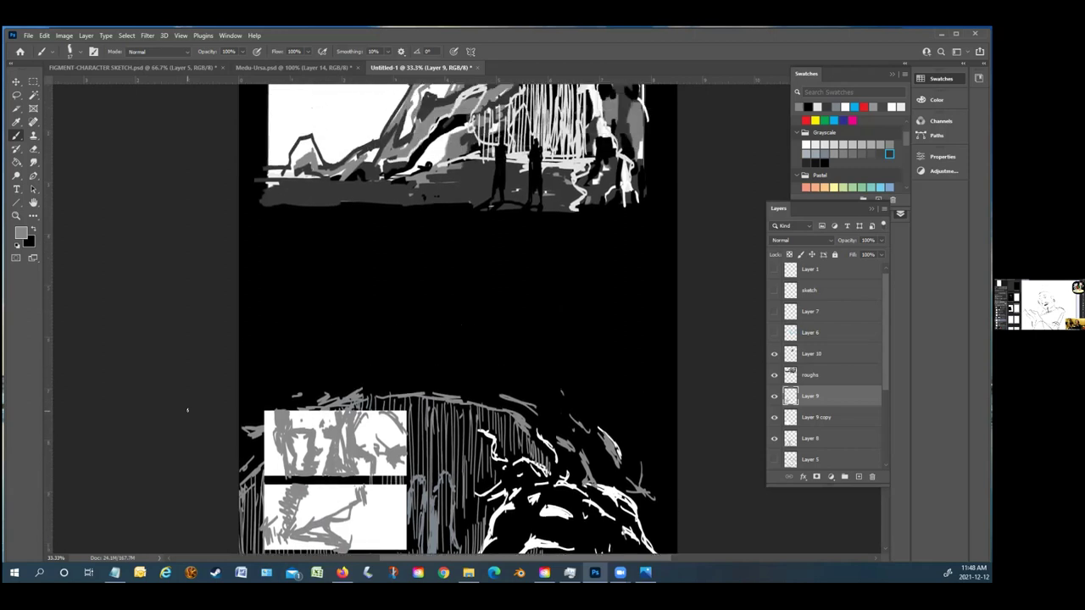
scroll(187, 410, "up", 1)
scroll(187, 410, "down", 3)
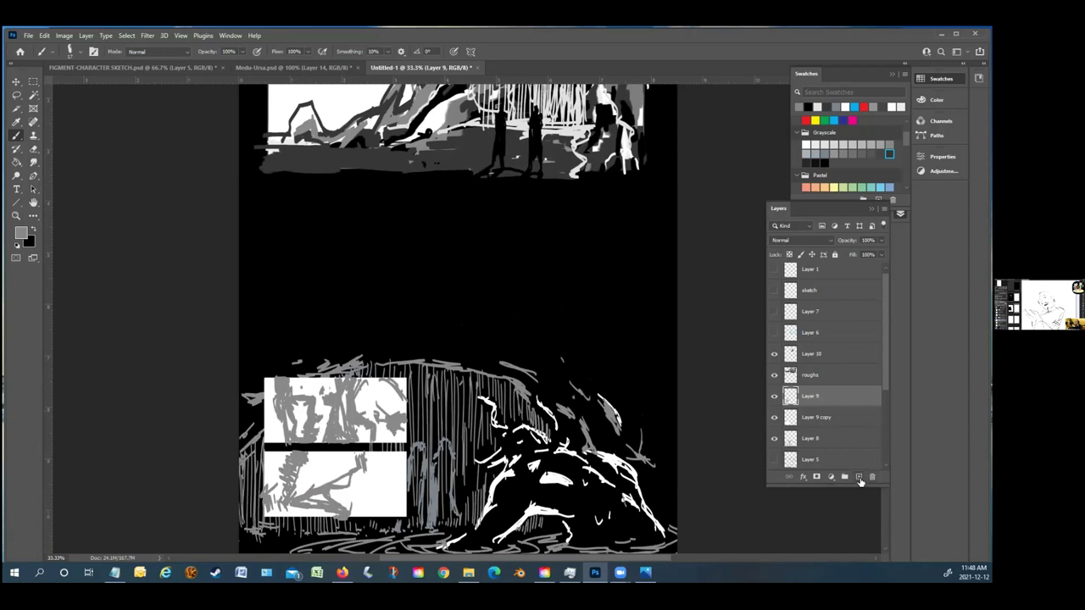
left_click(858, 479)
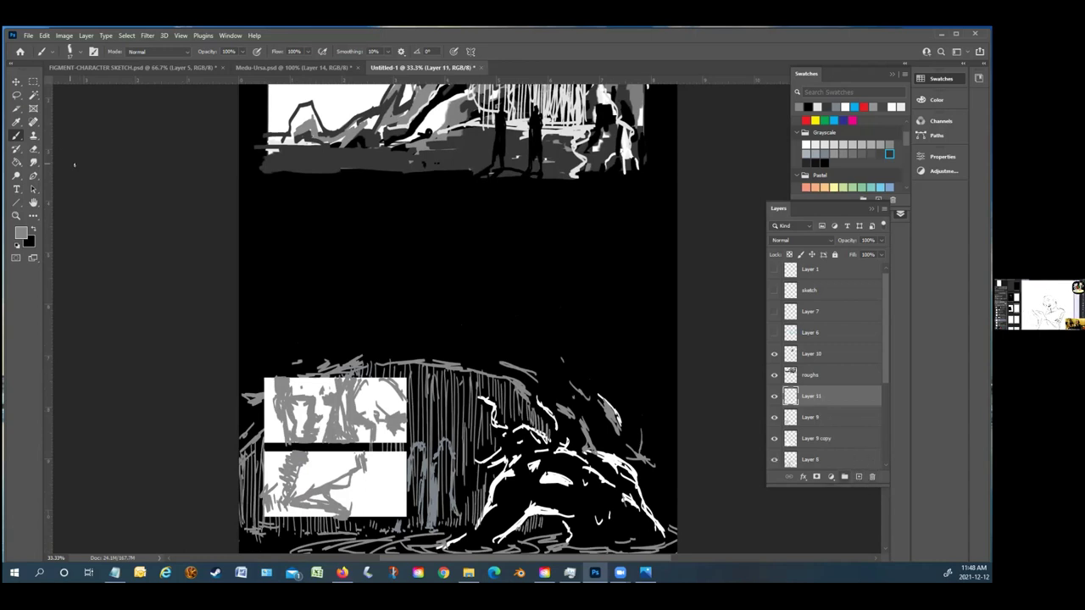
left_click(54, 55)
left_click(75, 54)
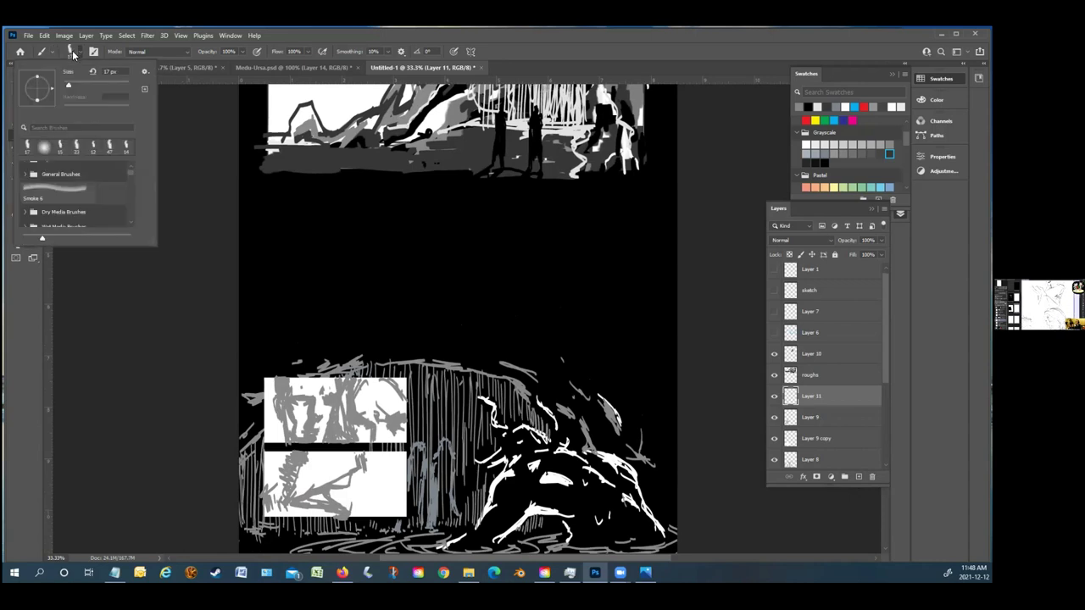
left_click(26, 307)
left_click(243, 52)
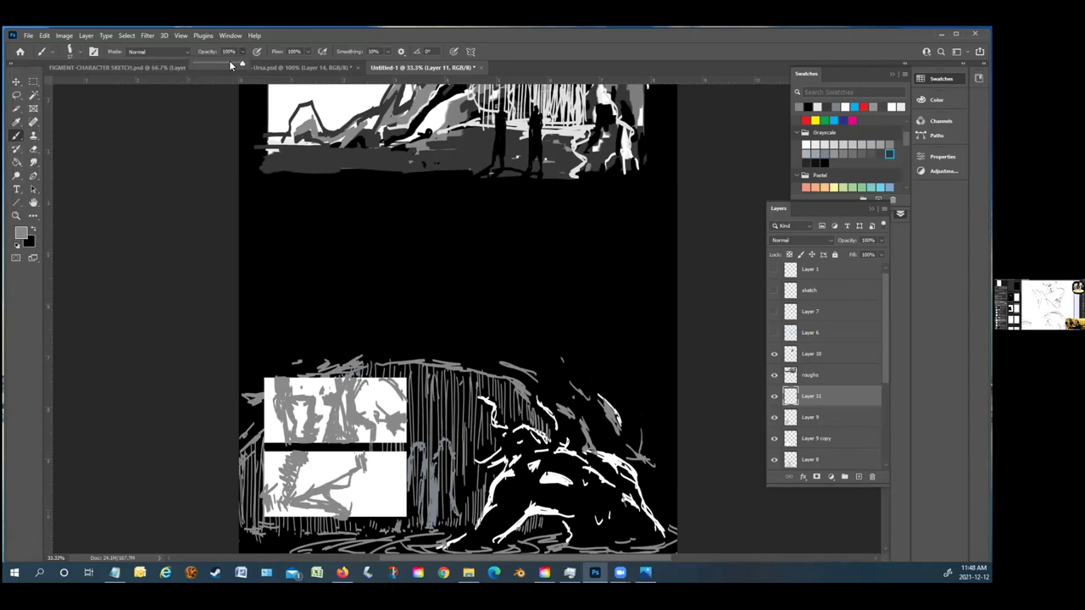
left_click(197, 63)
Set the brush size to 114 px after trying a smaller size
left_click(73, 53)
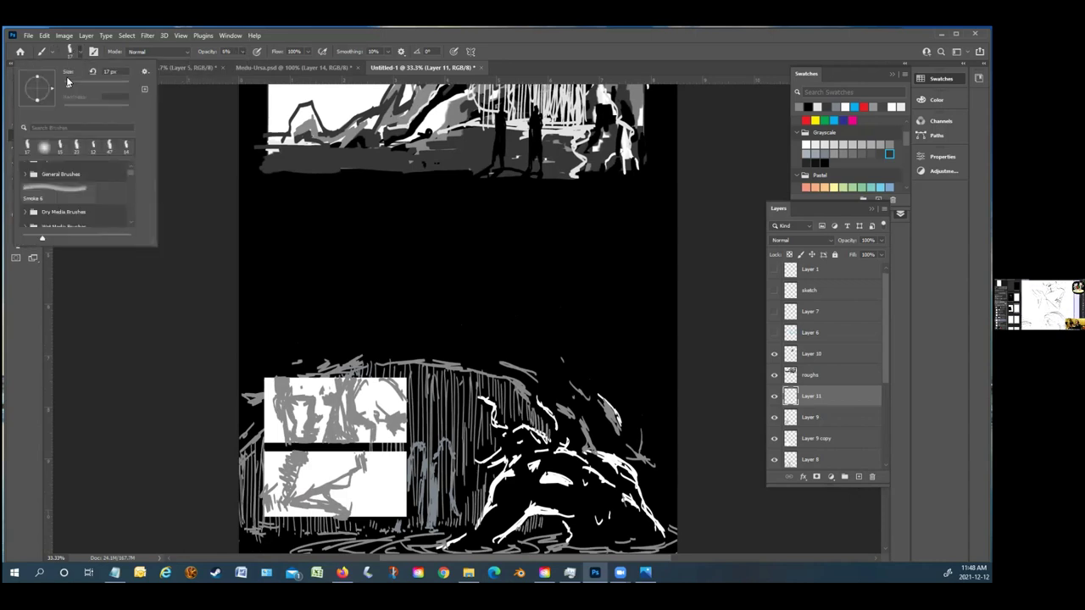
left_click_drag(69, 90, 66, 88)
left_click(35, 343)
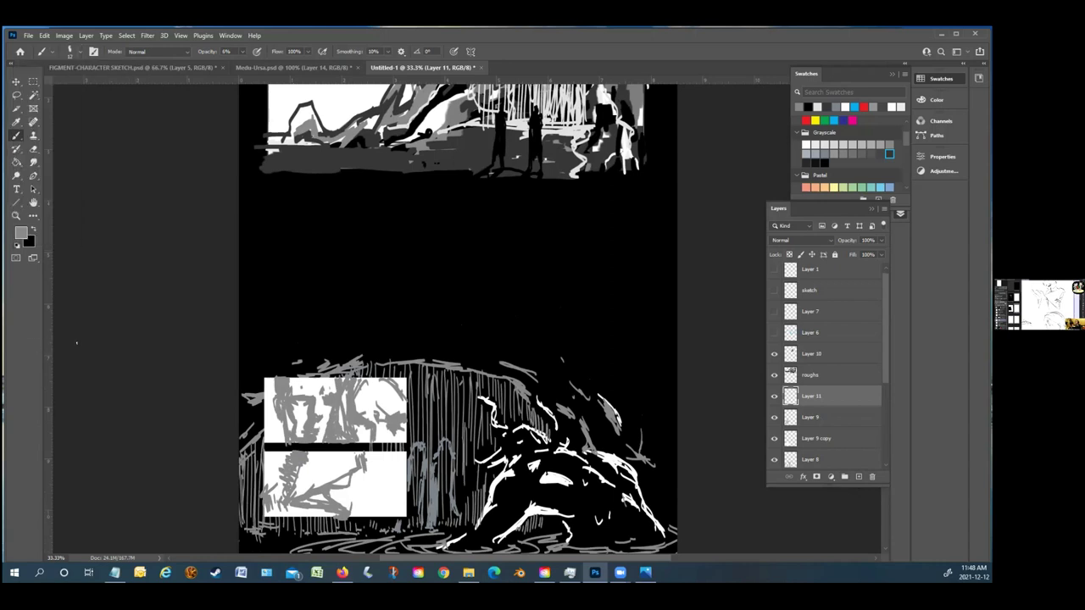
scroll(458, 322, "up", 2)
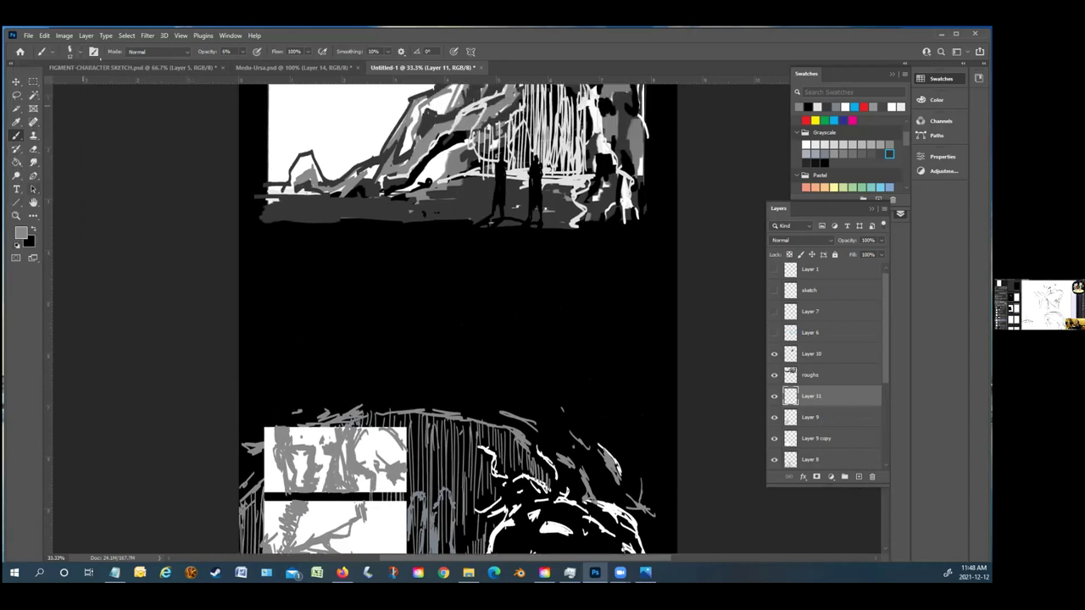
left_click(74, 53)
left_click_drag(98, 83, 98, 85)
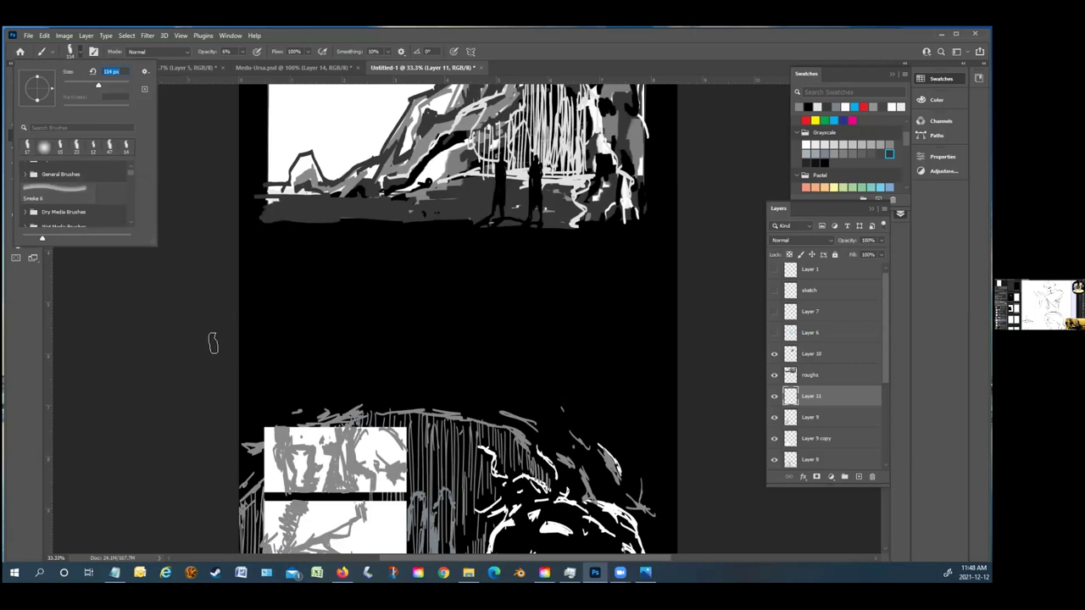
Paint three faint gray vertical columns and soft shading in the black area between the upper and lower scenes on Layer 11
left_click(307, 395)
mouse_move(307, 395)
left_mouse_down()
mouse_move(274, 396)
mouse_move(271, 357)
mouse_move(254, 354)
mouse_move(286, 310)
mouse_move(407, 401)
mouse_move(476, 382)
mouse_move(490, 419)
mouse_move(576, 411)
mouse_move(617, 429)
mouse_move(674, 368)
mouse_move(649, 331)
mouse_move(561, 258)
mouse_move(576, 358)
mouse_move(556, 290)
left_mouse_up()
mouse_move(447, 245)
left_mouse_down()
mouse_move(446, 372)
mouse_move(443, 245)
mouse_move(446, 377)
left_mouse_up()
mouse_move(342, 249)
left_mouse_down()
mouse_move(339, 382)
mouse_move(340, 271)
left_mouse_up()
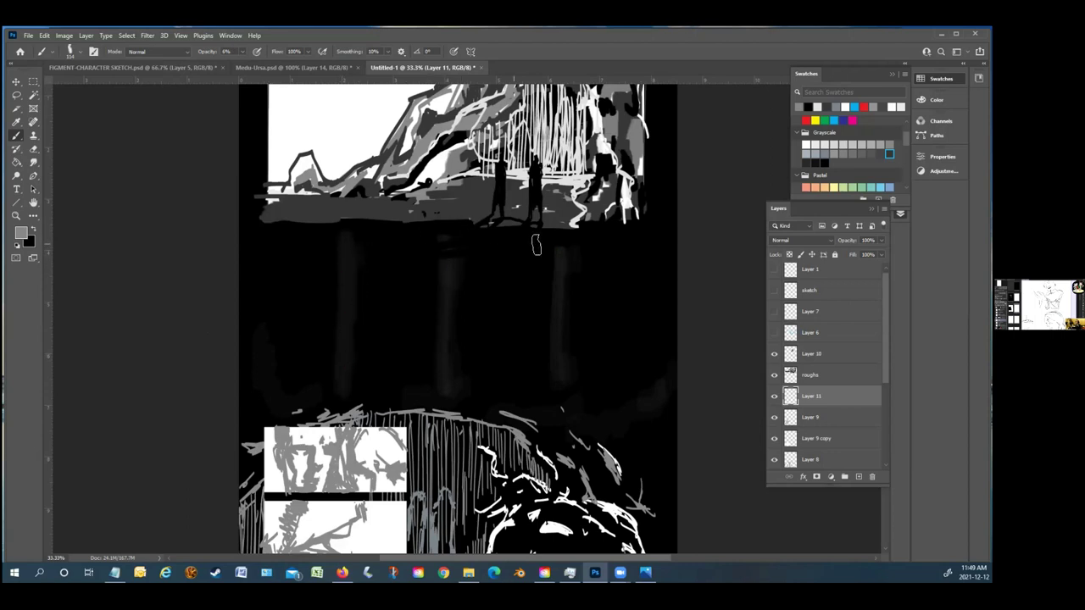
left_click_drag(569, 258, 555, 350)
mouse_move(358, 223)
left_mouse_down()
mouse_move(342, 262)
mouse_move(345, 247)
mouse_move(353, 318)
mouse_move(340, 366)
mouse_move(345, 290)
mouse_move(365, 357)
left_mouse_up()
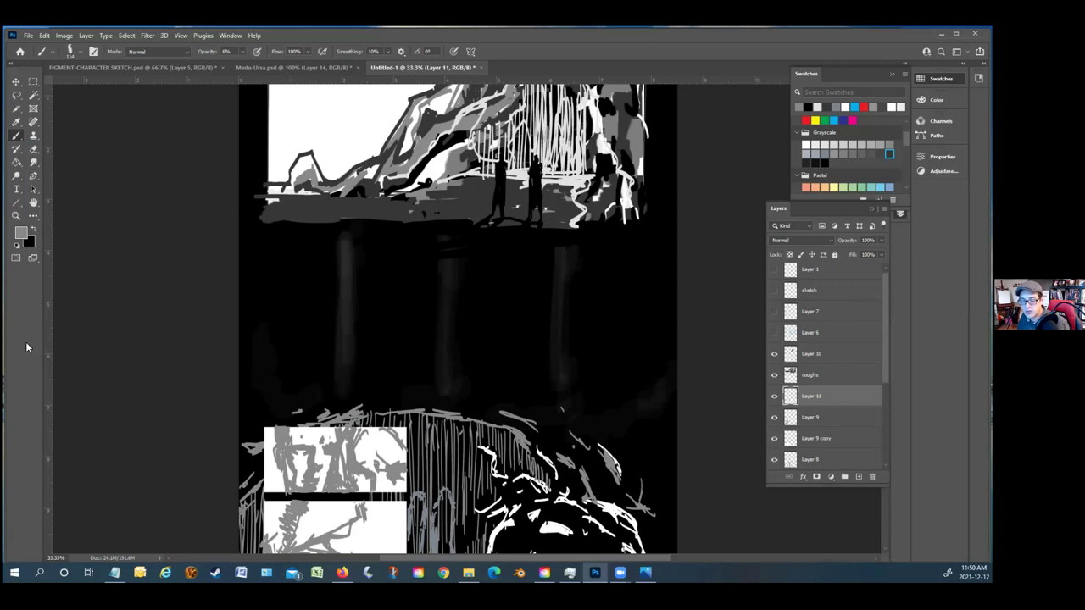
Reduce the brush size to 21 px
left_click(73, 52)
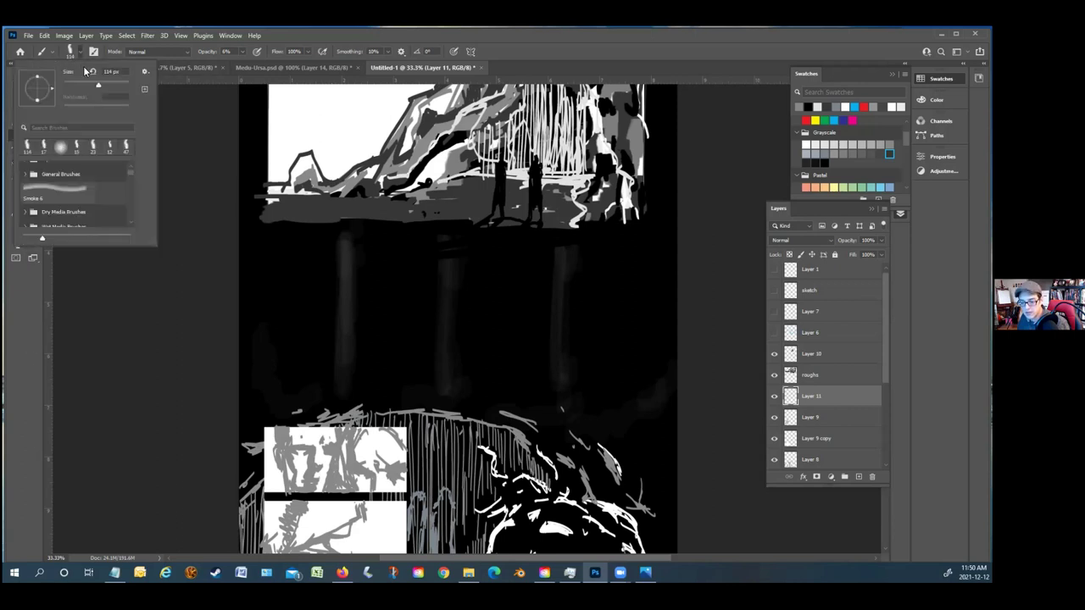
left_click(73, 85)
left_click(324, 33)
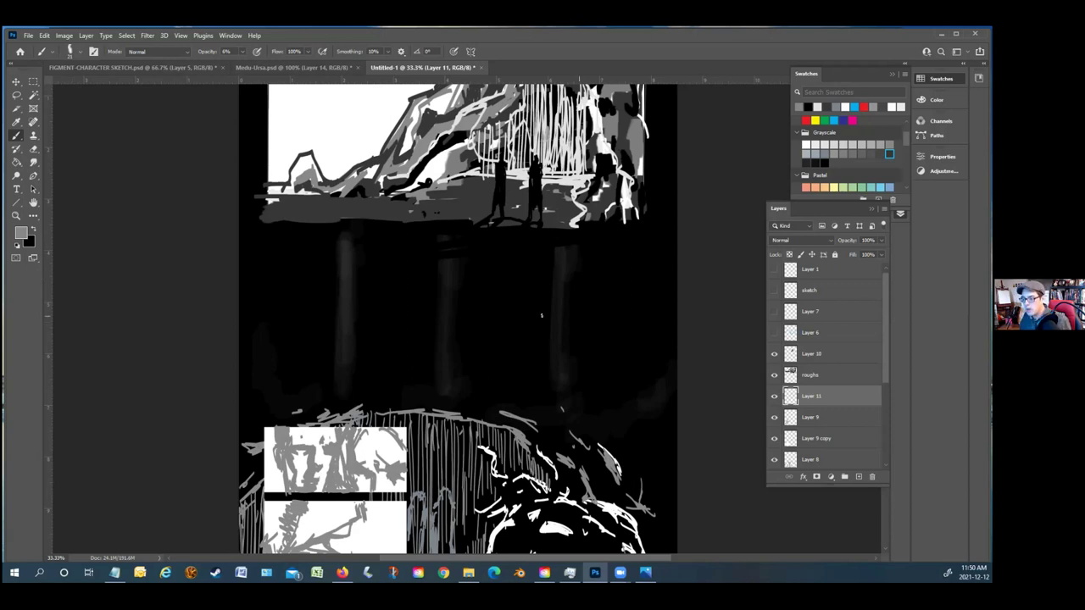
Review the page's lower half, hiding and showing Layer 11 and Layer 10 to check what each contains
scroll(541, 316, "down", 2)
scroll(518, 319, "down", 2)
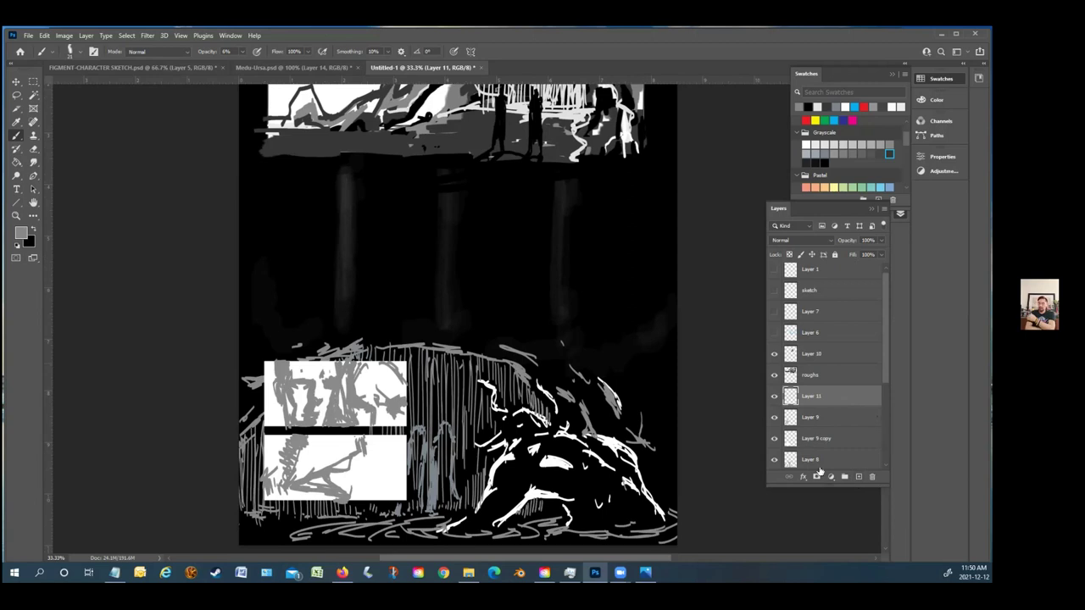
scroll(268, 291, "up", 2)
scroll(268, 291, "down", 3)
scroll(268, 292, "down", 3)
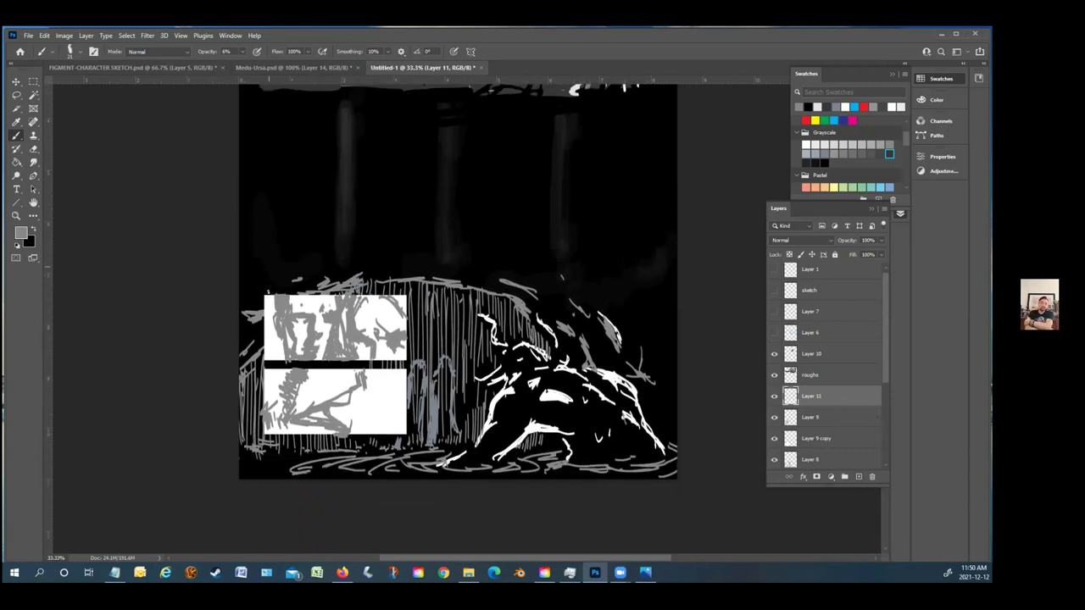
scroll(207, 286, "up", 2)
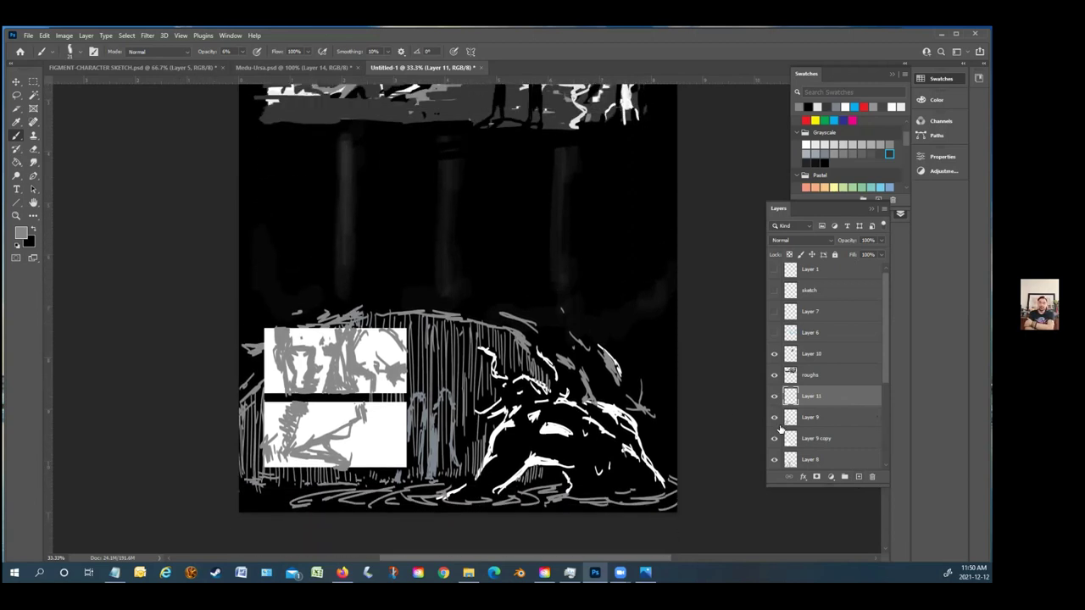
left_click(773, 397)
left_click(773, 396)
left_click(814, 362)
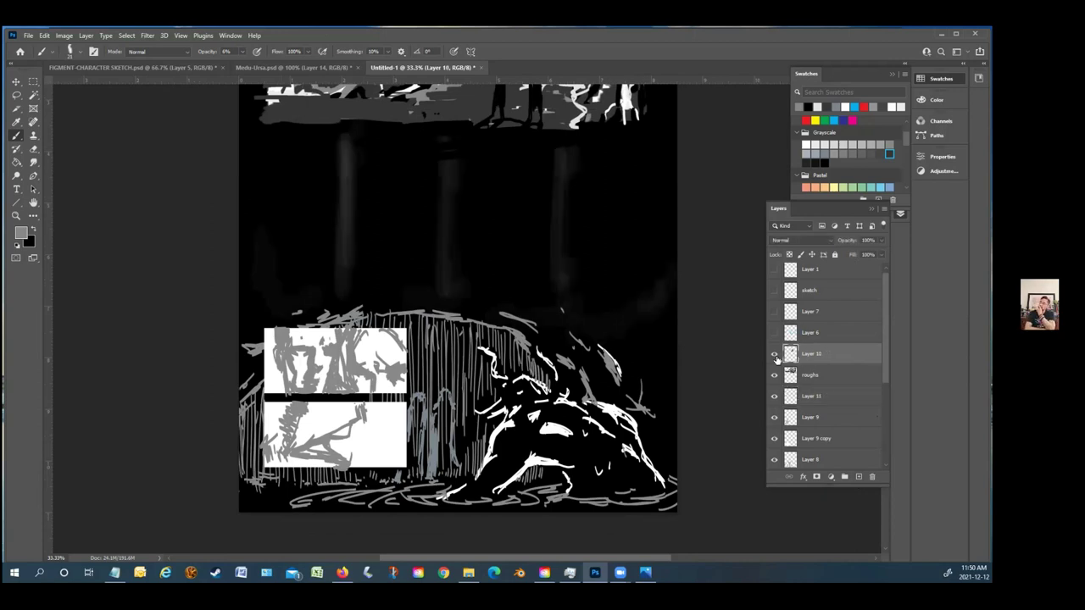
left_click(774, 354)
left_click(774, 355)
left_click(825, 398)
left_click(773, 396)
left_click(773, 397)
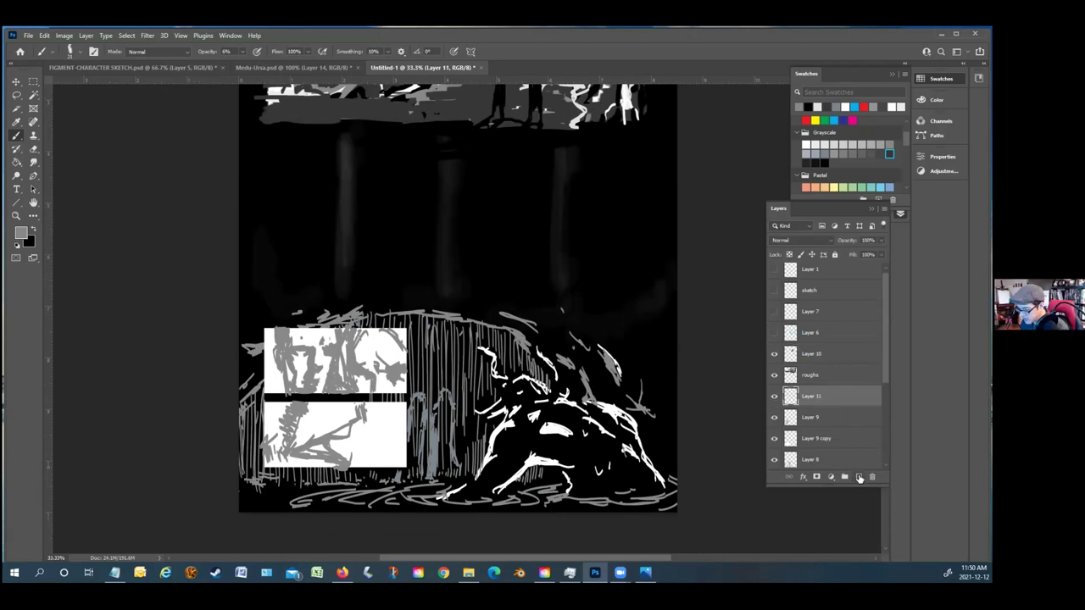
Hide and show Layer 11 once more to check the faint columns, and switch to the Move tool
scroll(818, 369, "up", 1)
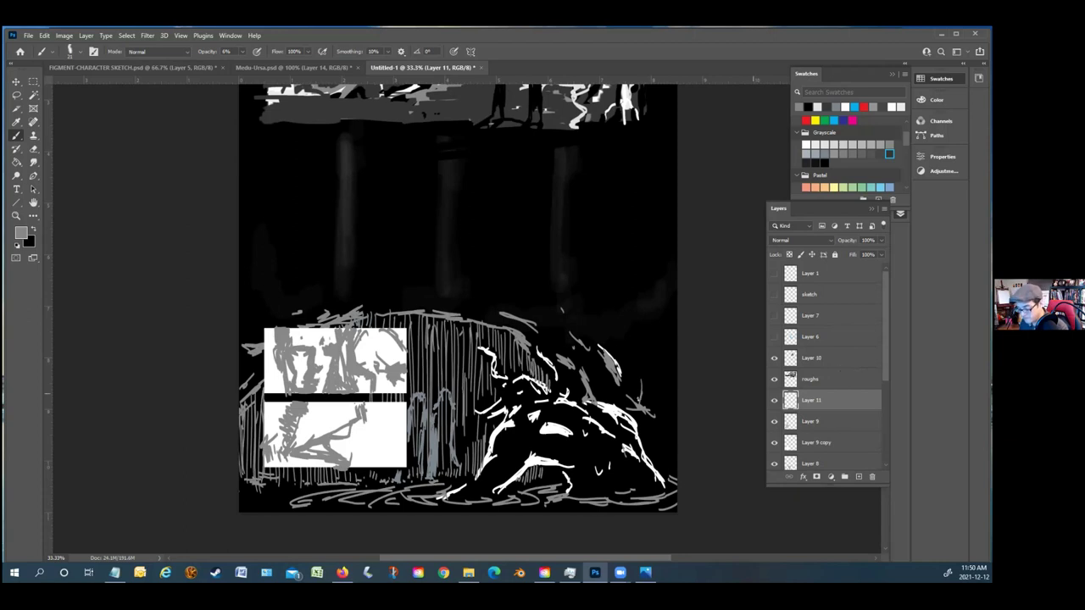
left_click(773, 401)
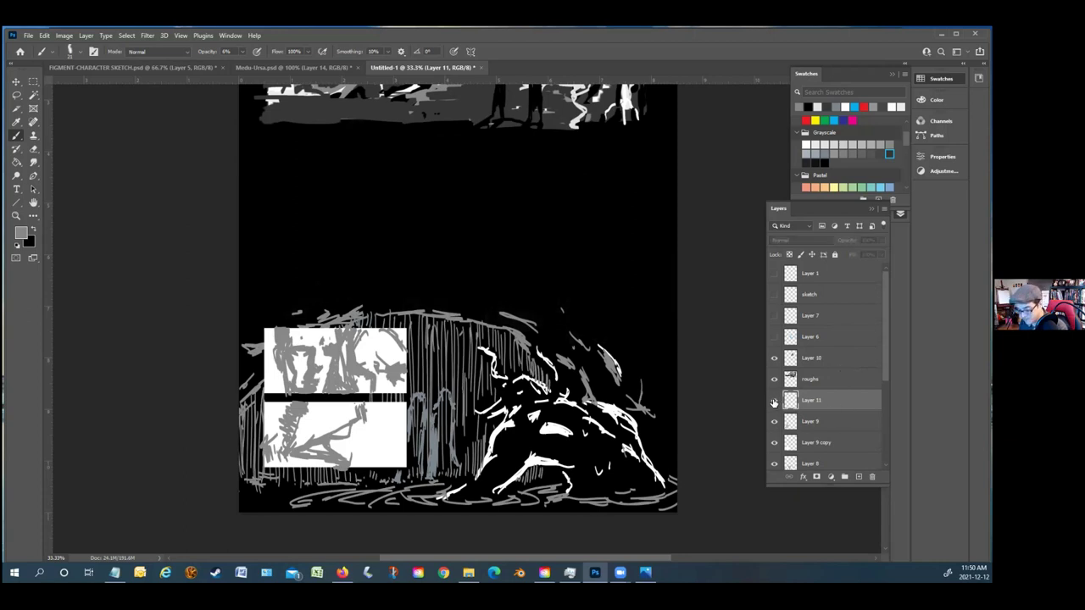
left_click(773, 401)
left_click(16, 81)
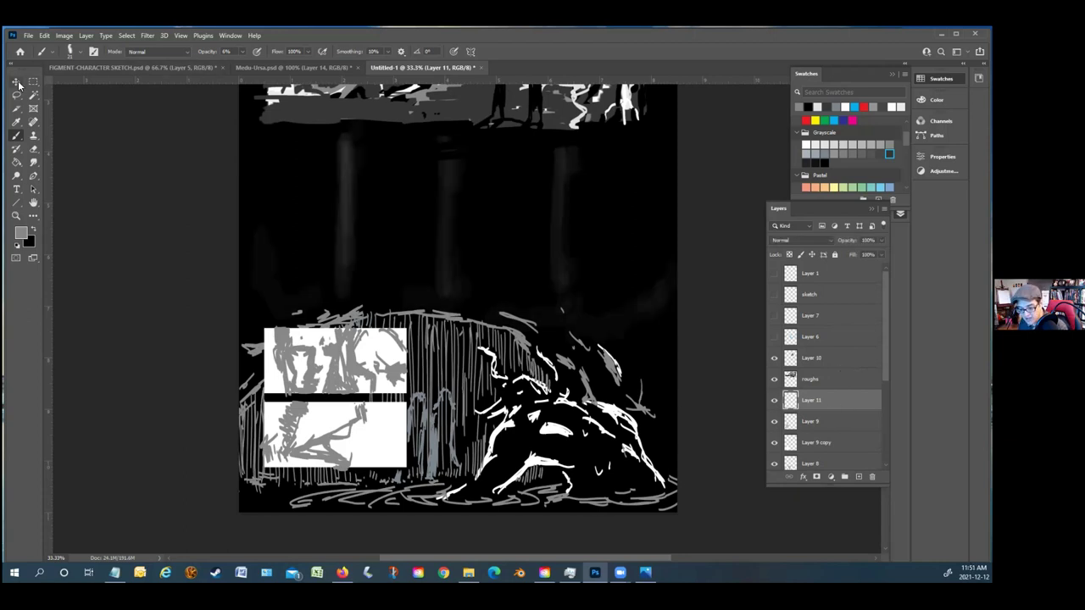
Make black the foreground color and move Layer 9, which holds the gray inset figures, above Layer 10 in the layer stack
left_click(339, 382)
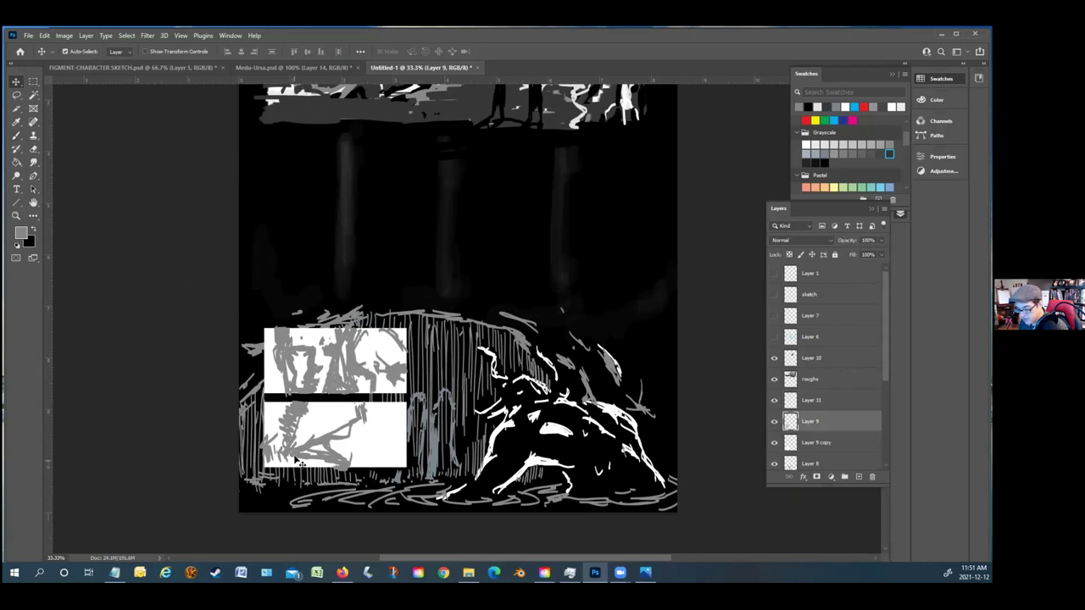
left_click(33, 230)
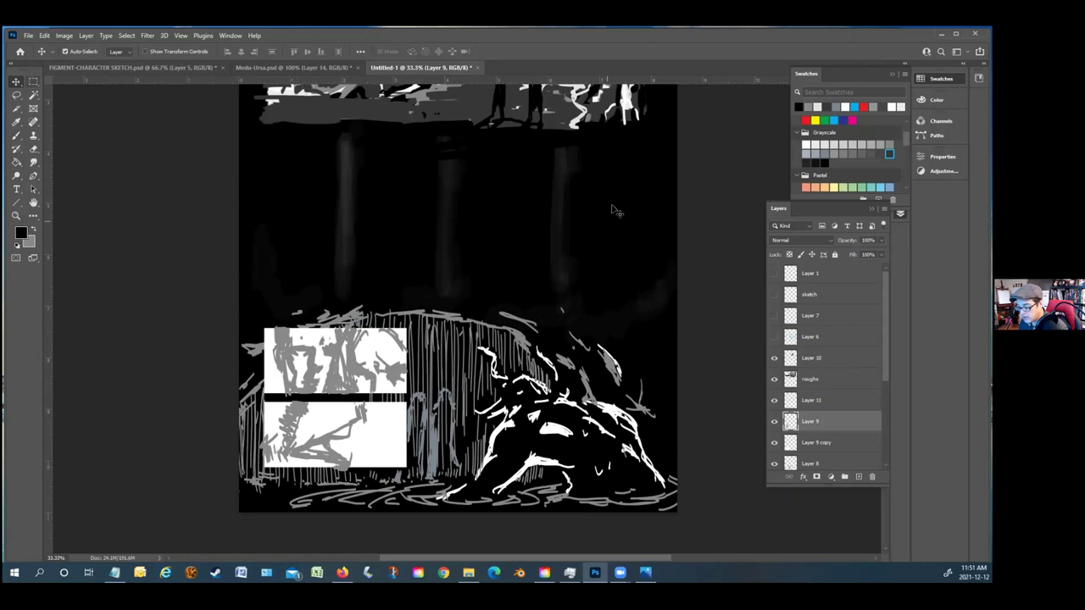
scroll(648, 211, "up", 2)
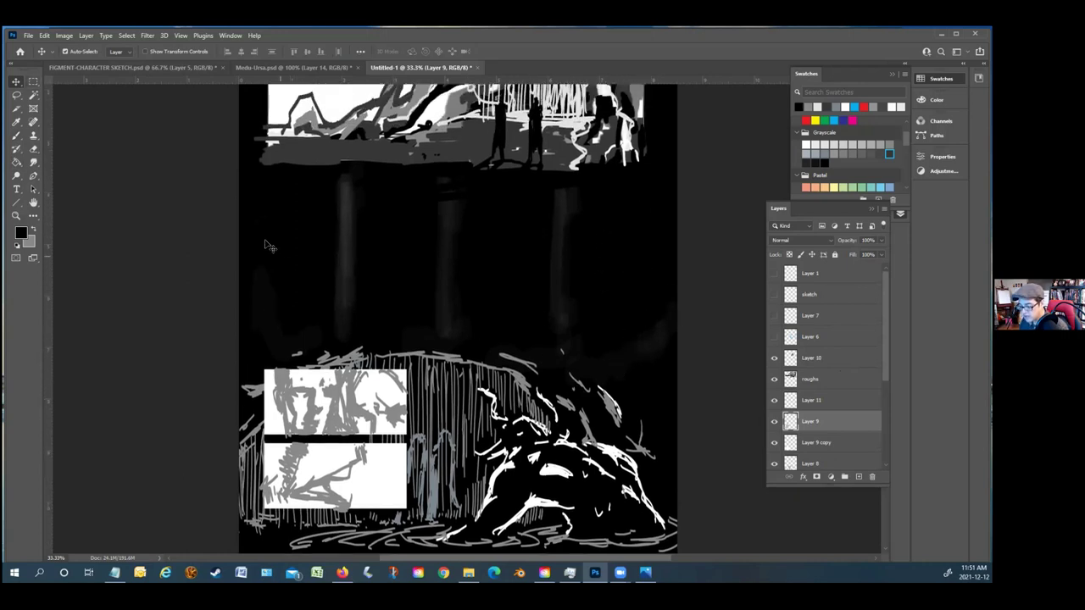
scroll(196, 198, "up", 4)
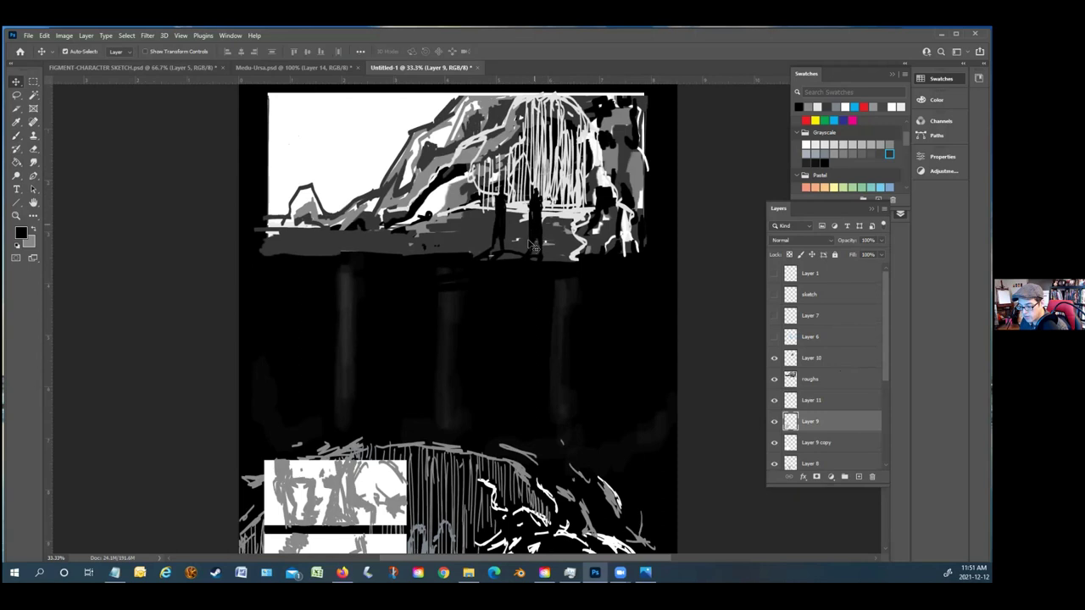
scroll(515, 244, "up", 1)
scroll(514, 244, "up", 1)
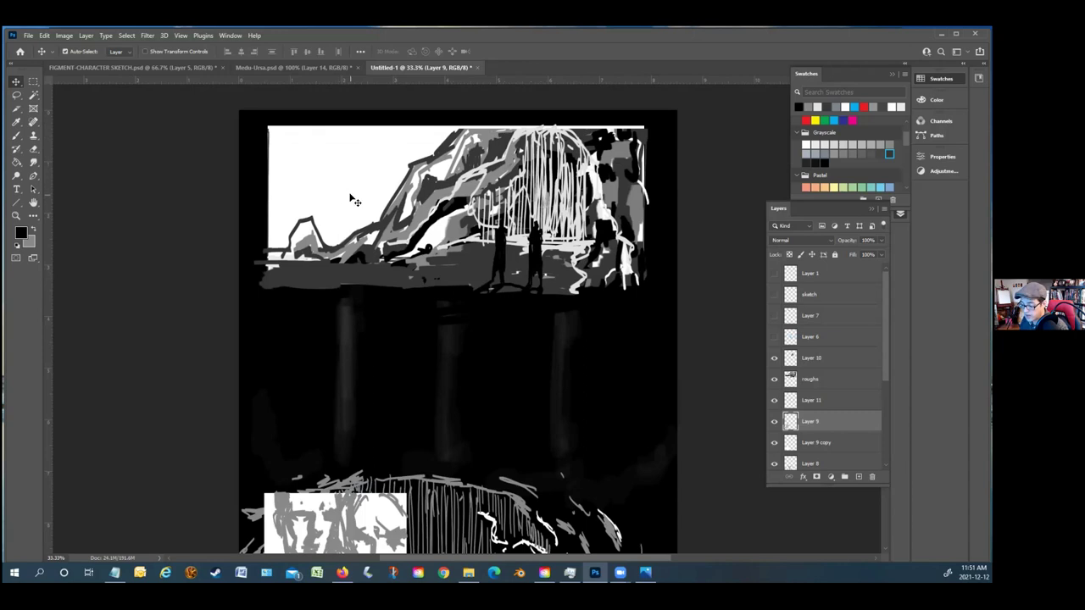
scroll(348, 198, "down", 3)
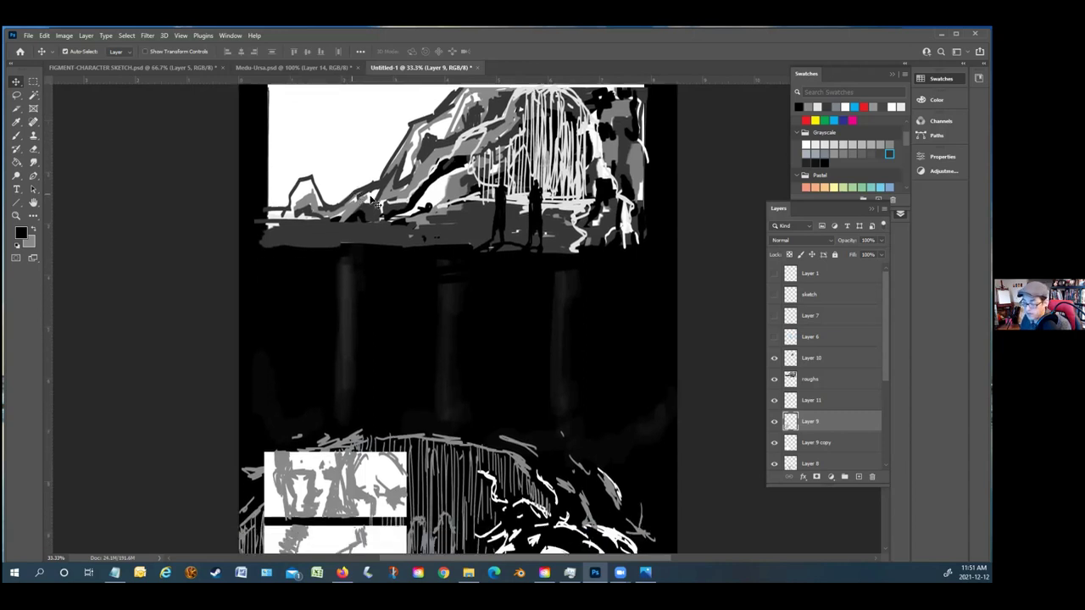
scroll(392, 369, "down", 5)
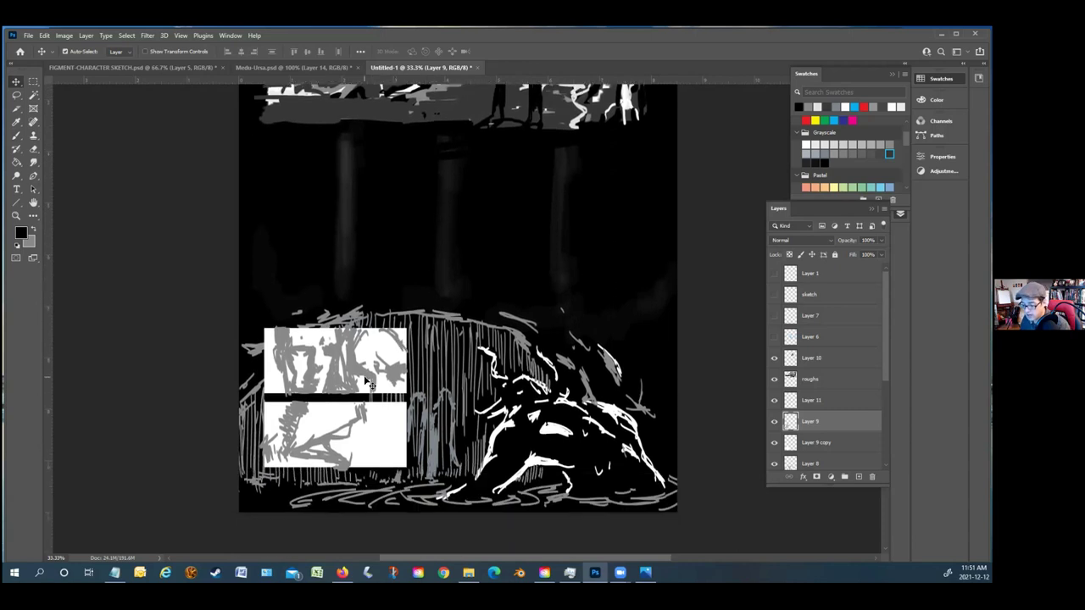
left_click(16, 135)
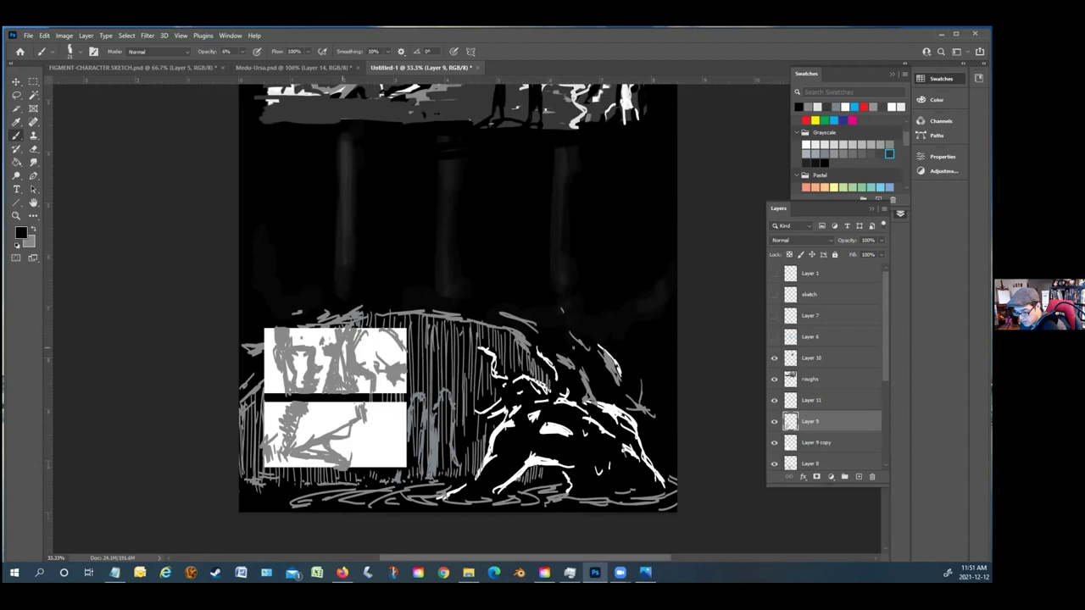
left_click_drag(840, 424, 822, 356)
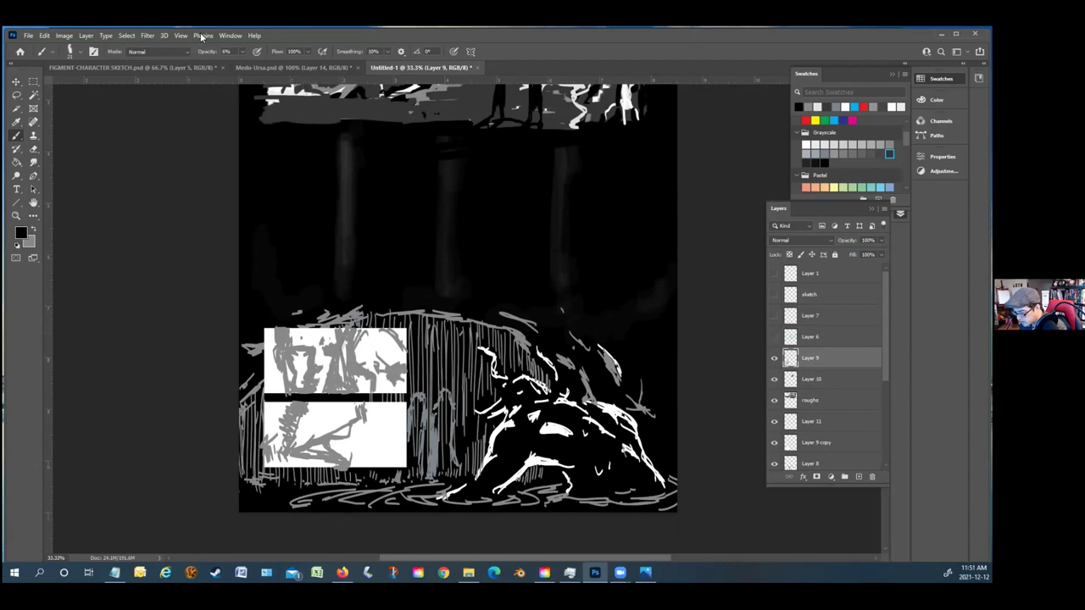
key("m")
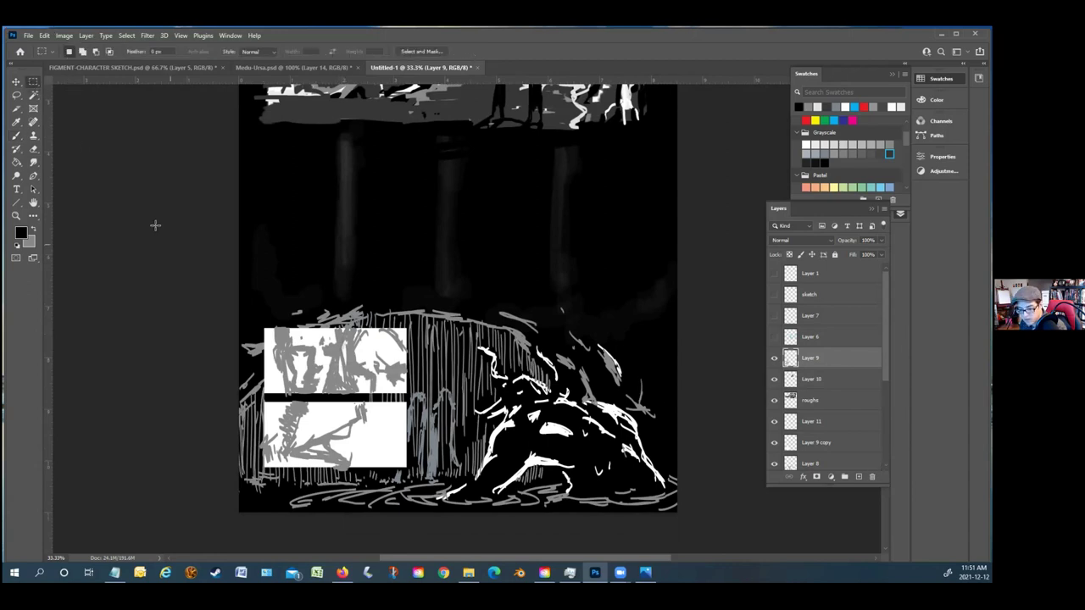
key("b")
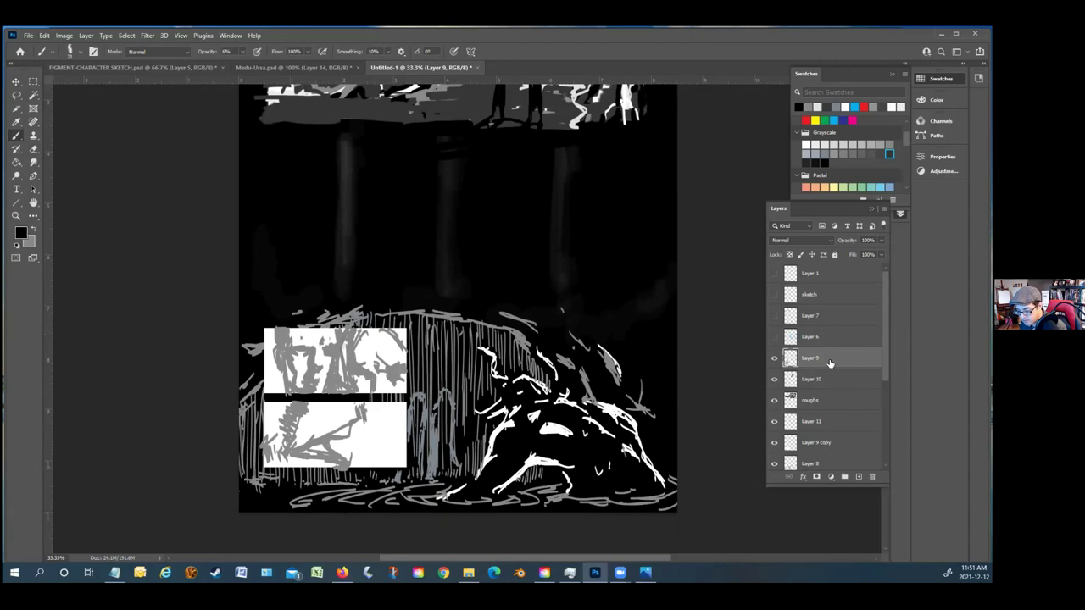
Add a new layer above Layer 9 and raise the brush opacity to 100%
left_click(859, 476)
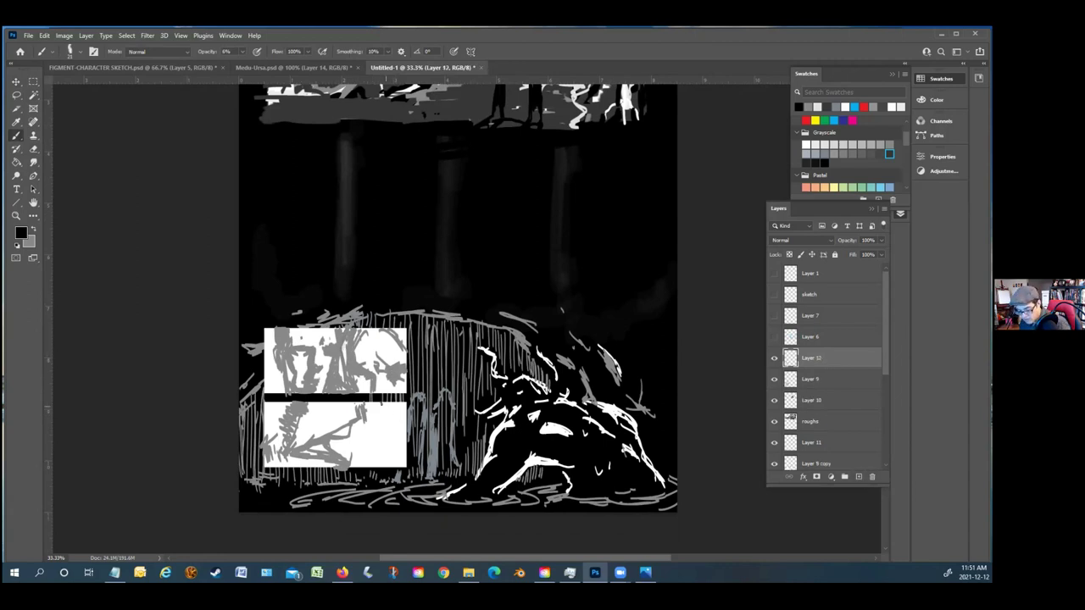
left_click(242, 52)
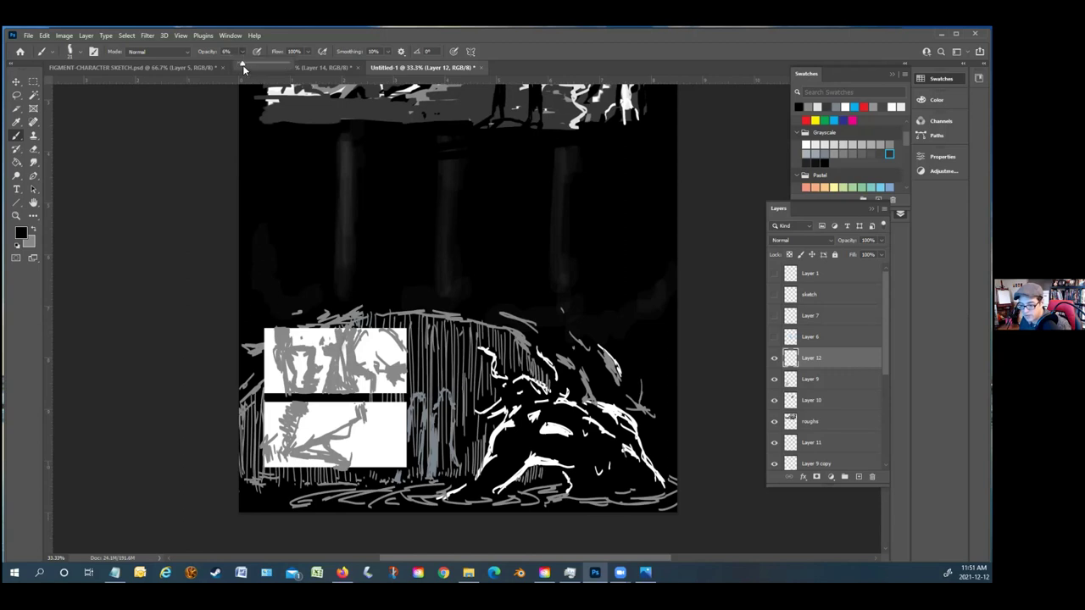
left_click(37, 339)
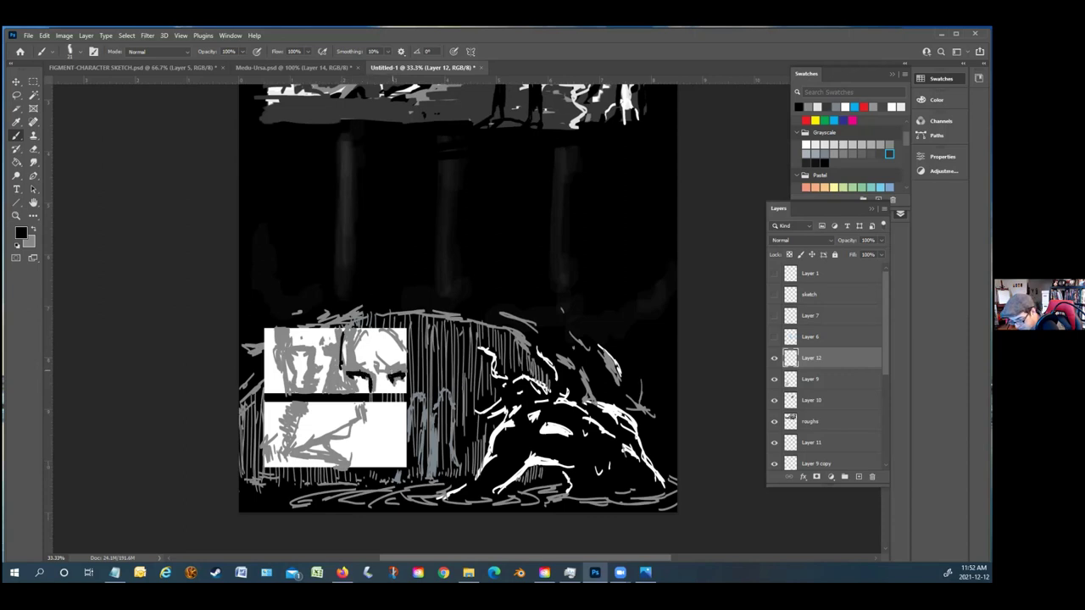
Brush bold black lines over the right-hand face in the upper inset and the bent limb in the lower inset on Layer 12
mouse_move(403, 360)
left_mouse_down()
mouse_move(344, 347)
mouse_move(395, 373)
left_mouse_up()
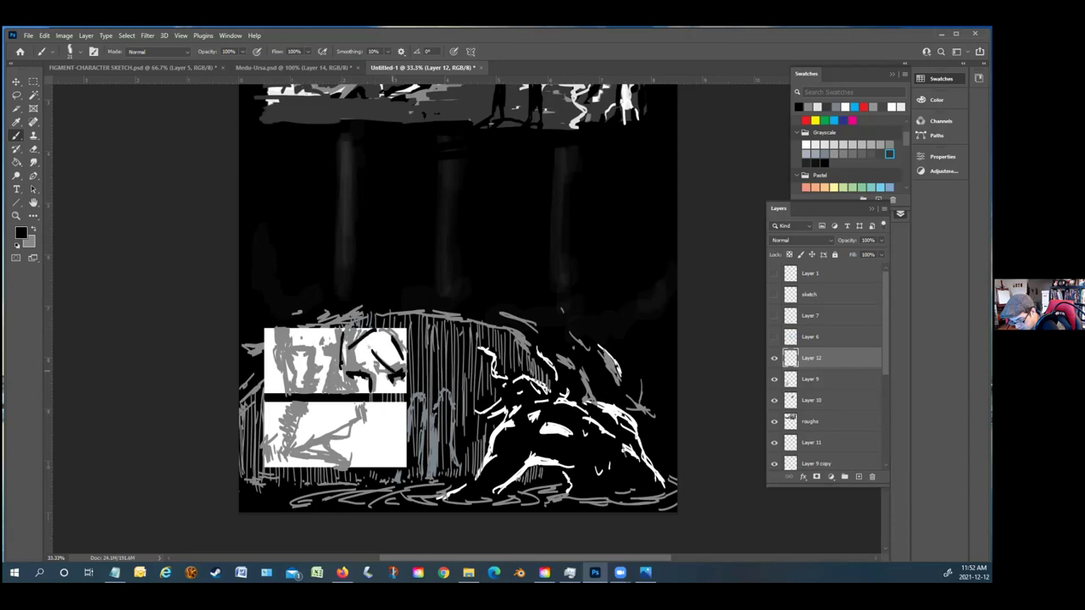
left_click_drag(363, 332, 344, 378)
left_click_drag(365, 419, 293, 454)
mouse_move(351, 434)
left_mouse_down()
mouse_move(317, 442)
mouse_move(302, 461)
left_mouse_up()
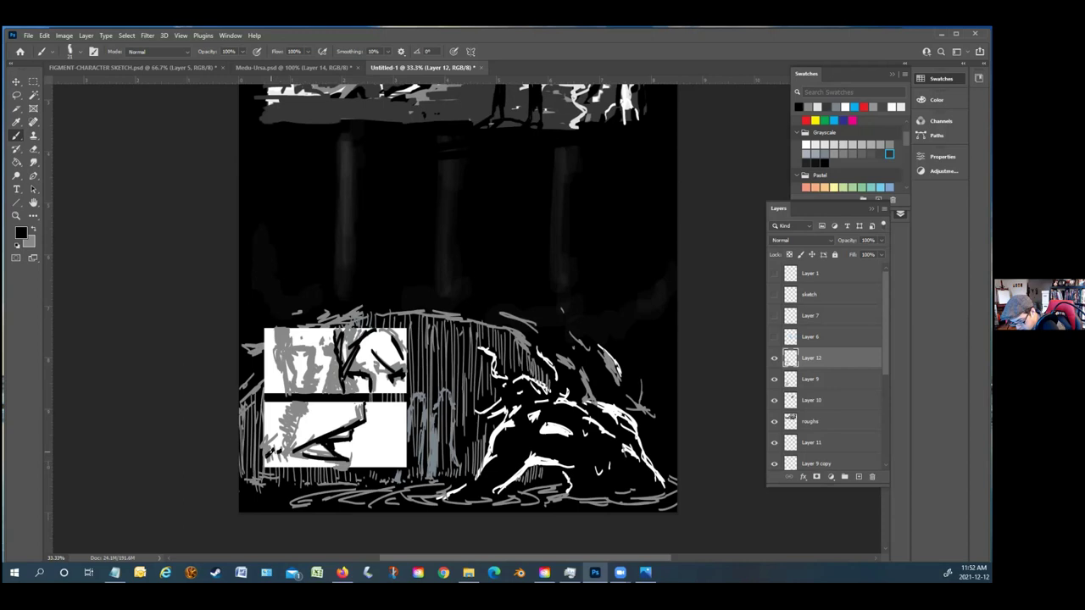
Brush black contours and shadows onto the left-hand face in the upper inset and along the left side of both insets
left_click_drag(336, 357, 332, 381)
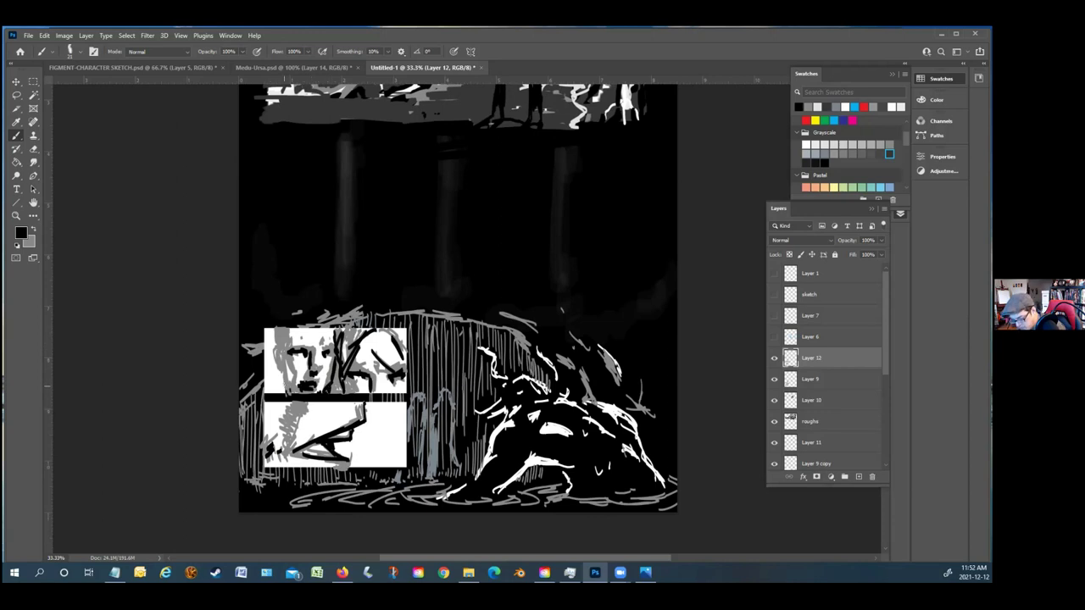
left_click_drag(271, 348, 277, 368)
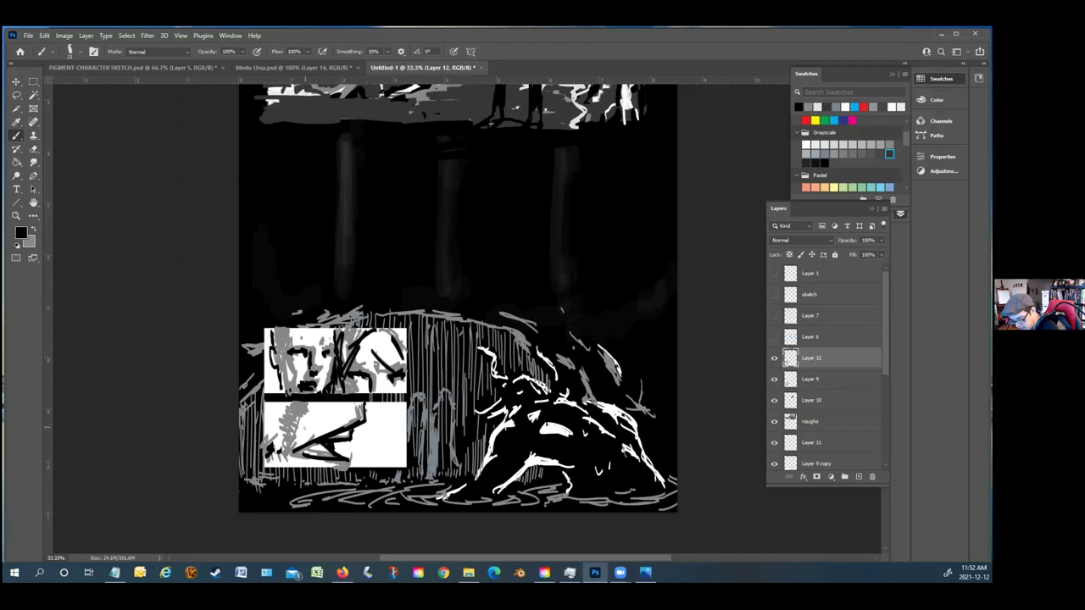
left_click_drag(265, 470, 262, 418)
left_click_drag(268, 389, 268, 332)
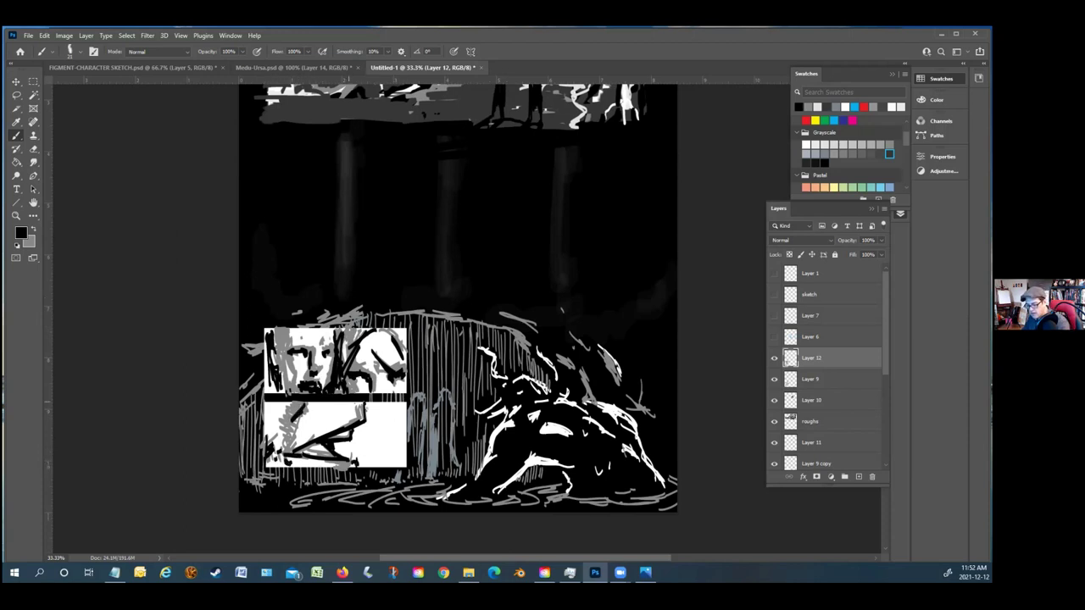
Sketch a faint looping shape beside the leftmost column using gray, 13% brush opacity and a smaller brush
scroll(374, 275, "up", 3)
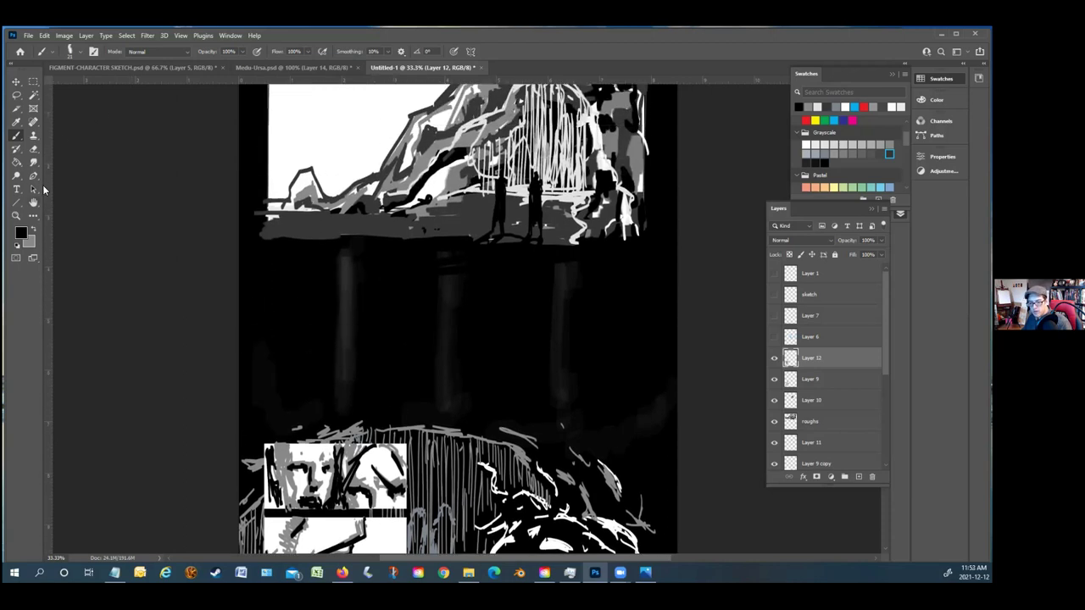
left_click(32, 227)
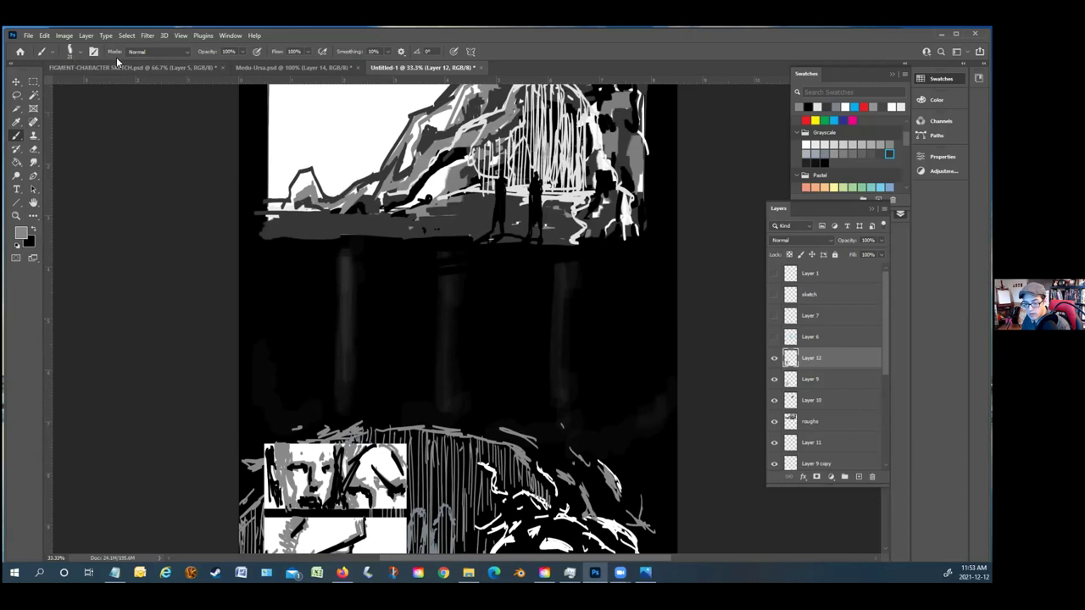
left_click(244, 53)
left_click(204, 65)
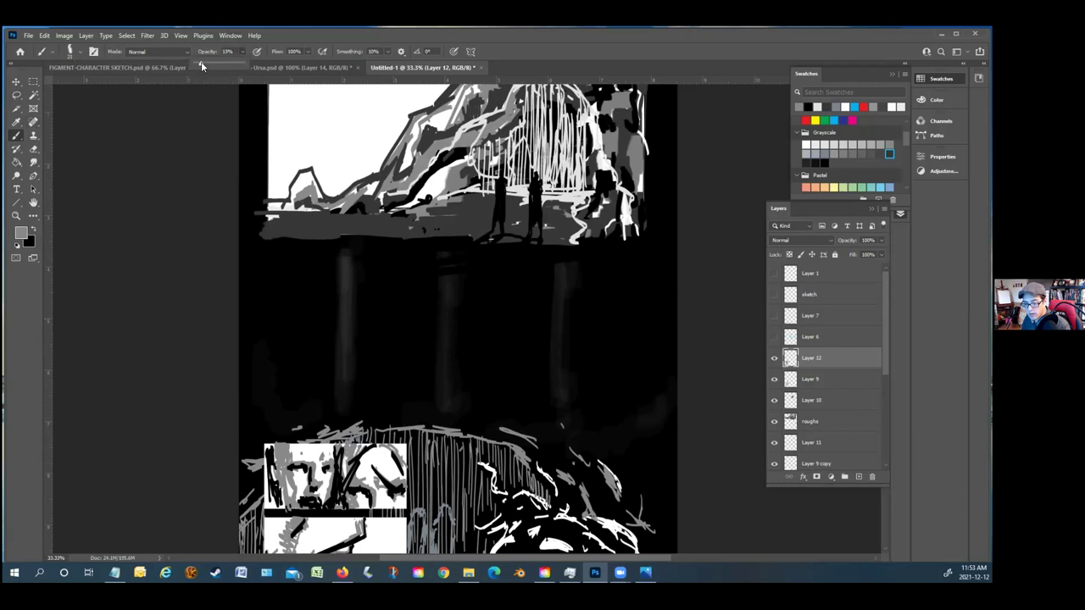
left_click(70, 52)
left_click_drag(70, 87, 67, 86)
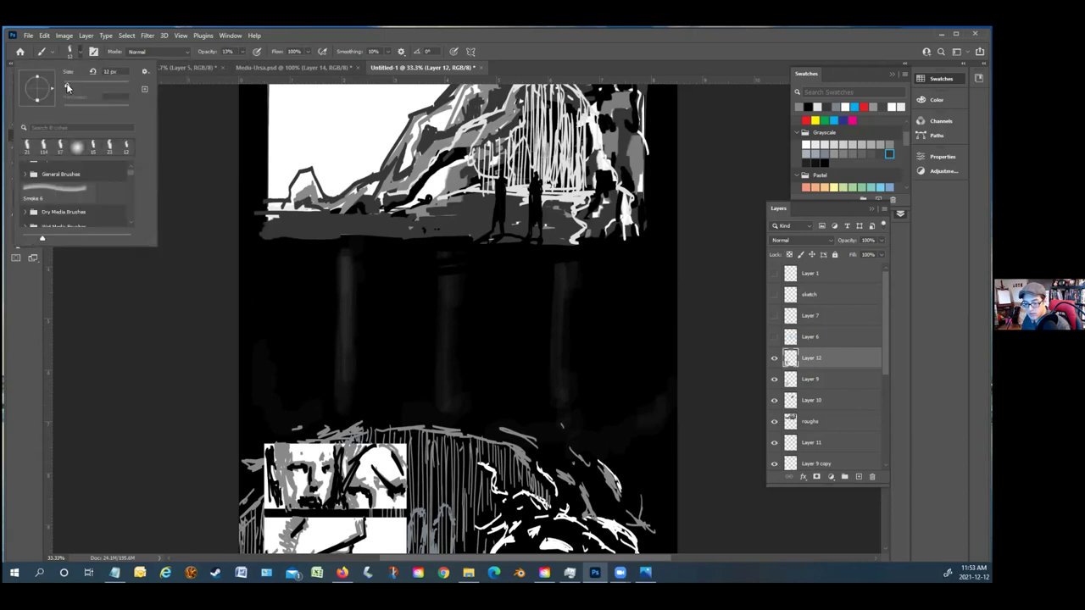
left_click(309, 317)
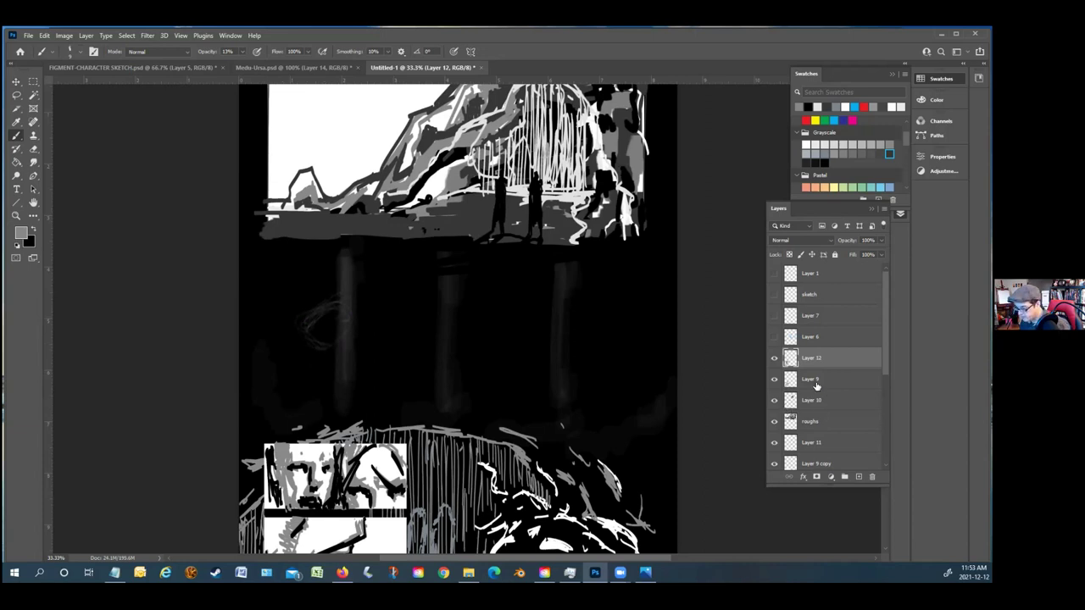
Show Layer 5 with the gray line sketch of the figure row and the lower scene
left_click(828, 400)
left_click(805, 381)
scroll(827, 416, "down", 5)
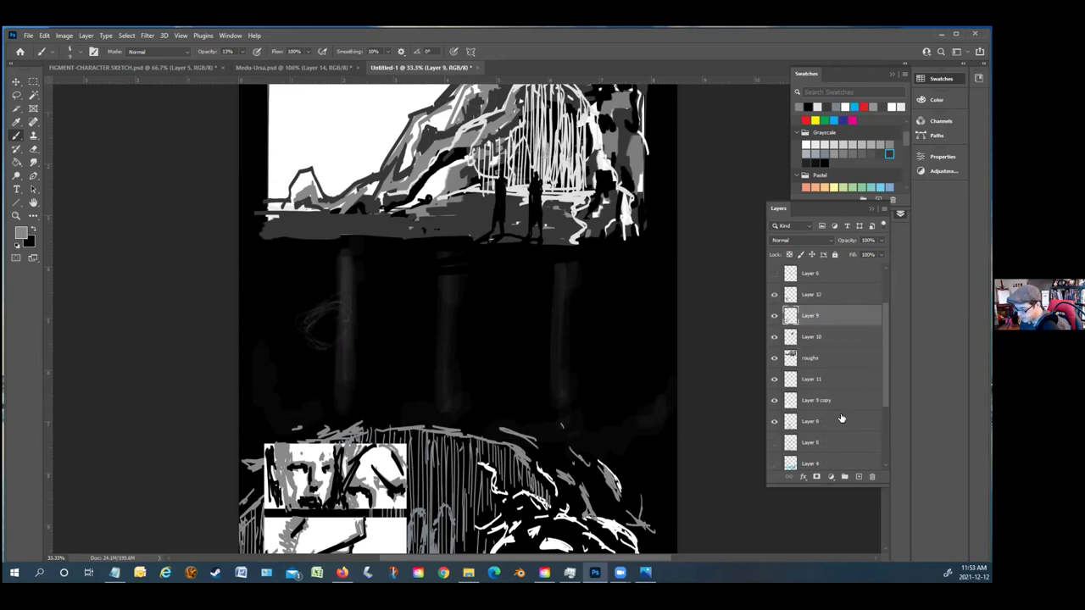
left_click(809, 381)
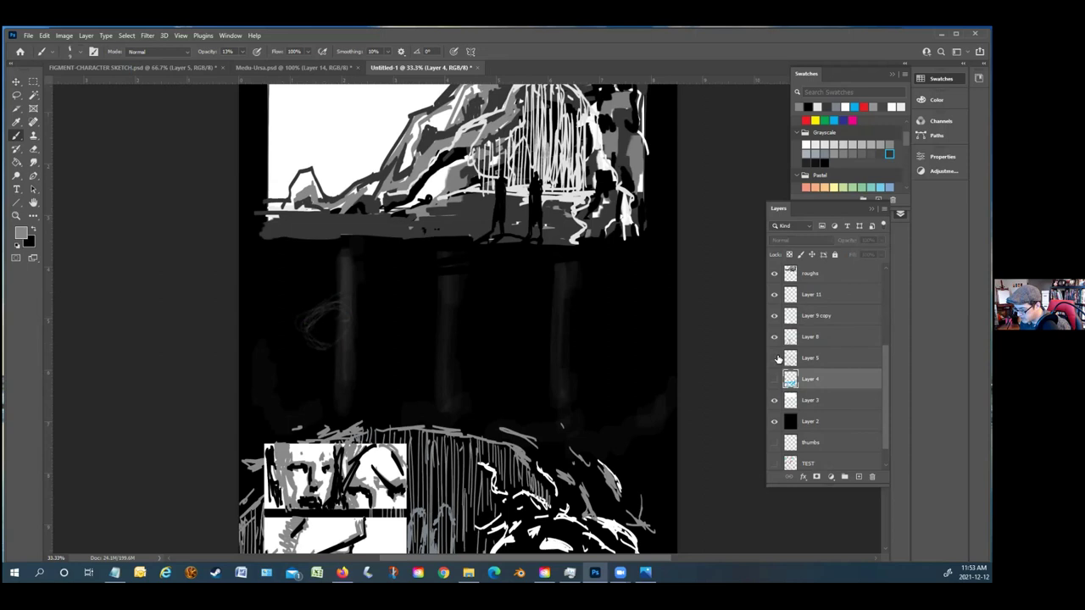
left_click(774, 358)
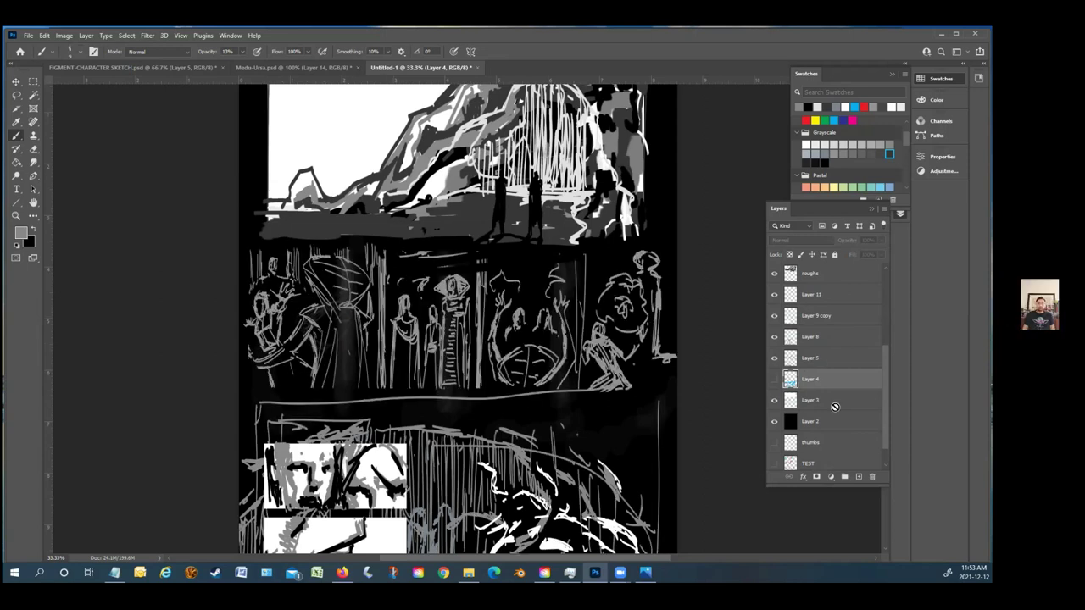
scroll(744, 403, "down", 2)
scroll(825, 394, "down", 1)
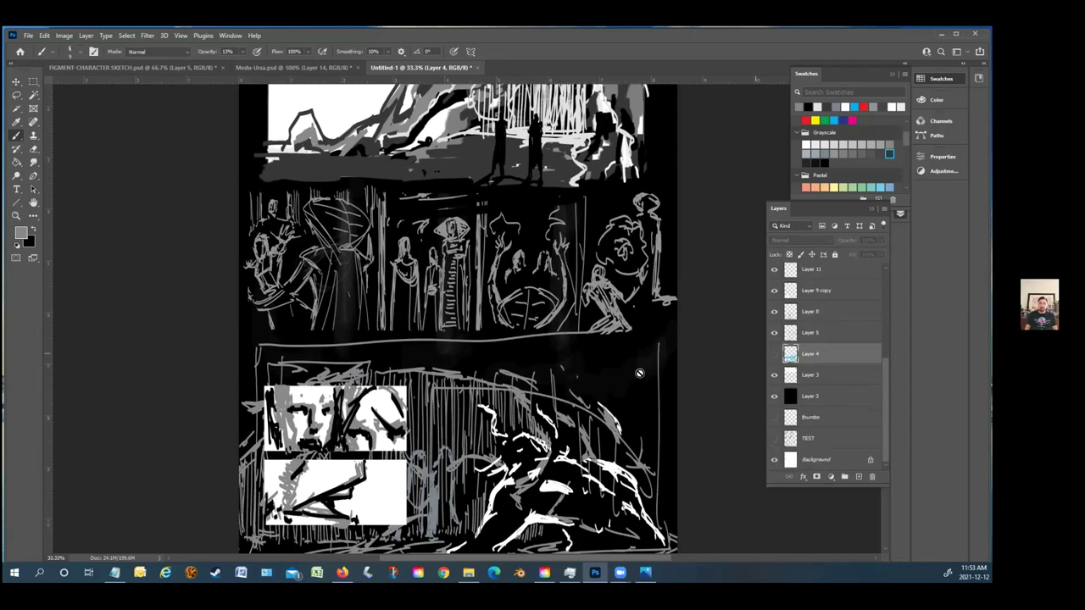
left_click(33, 81)
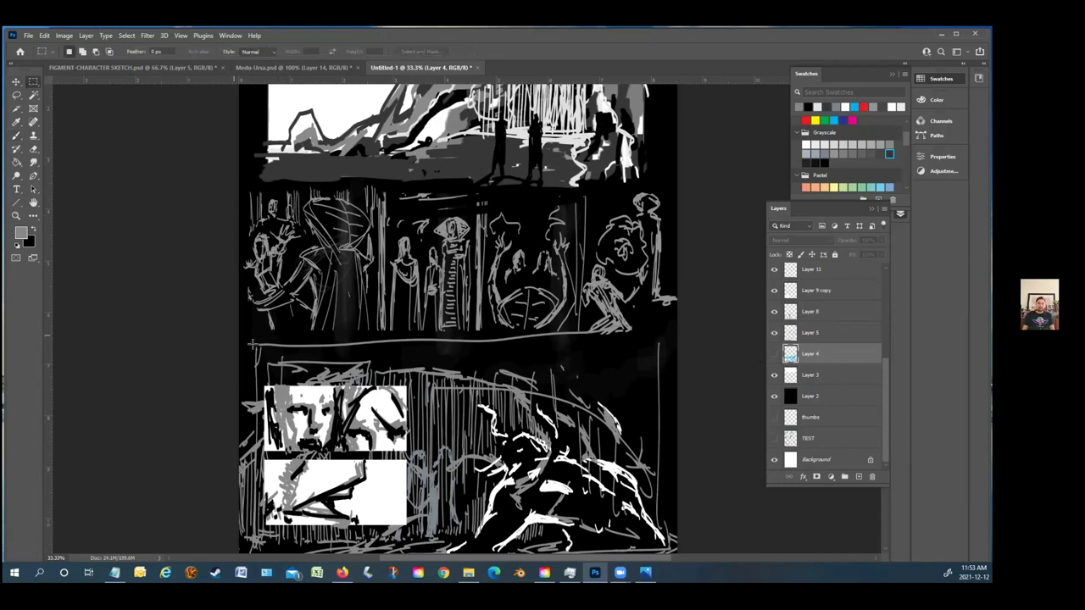
left_click_drag(253, 343, 682, 552)
scroll(716, 431, "down", 8)
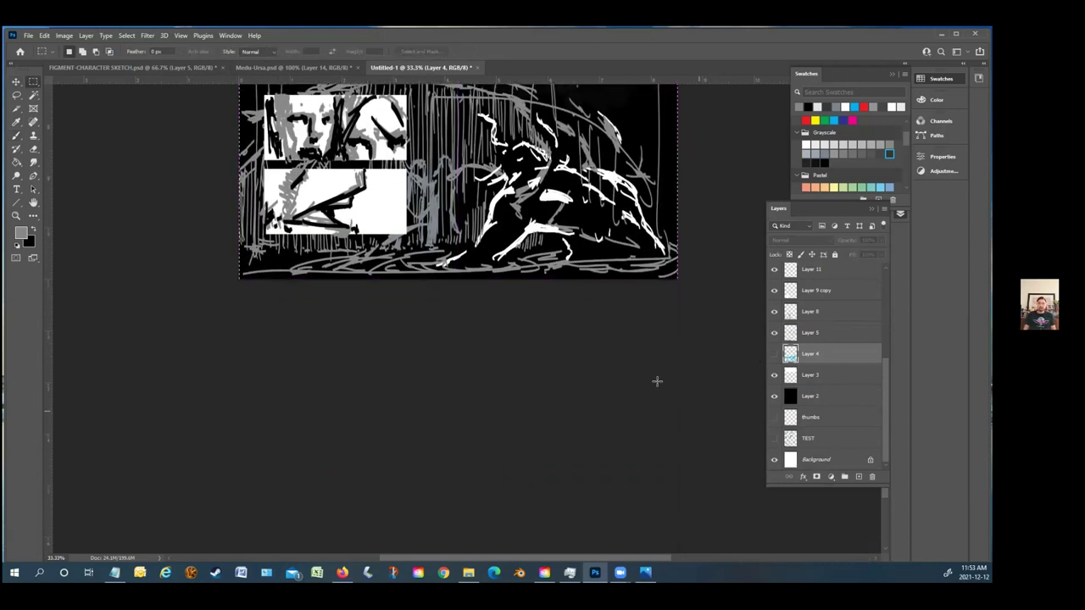
scroll(603, 337, "up", 6)
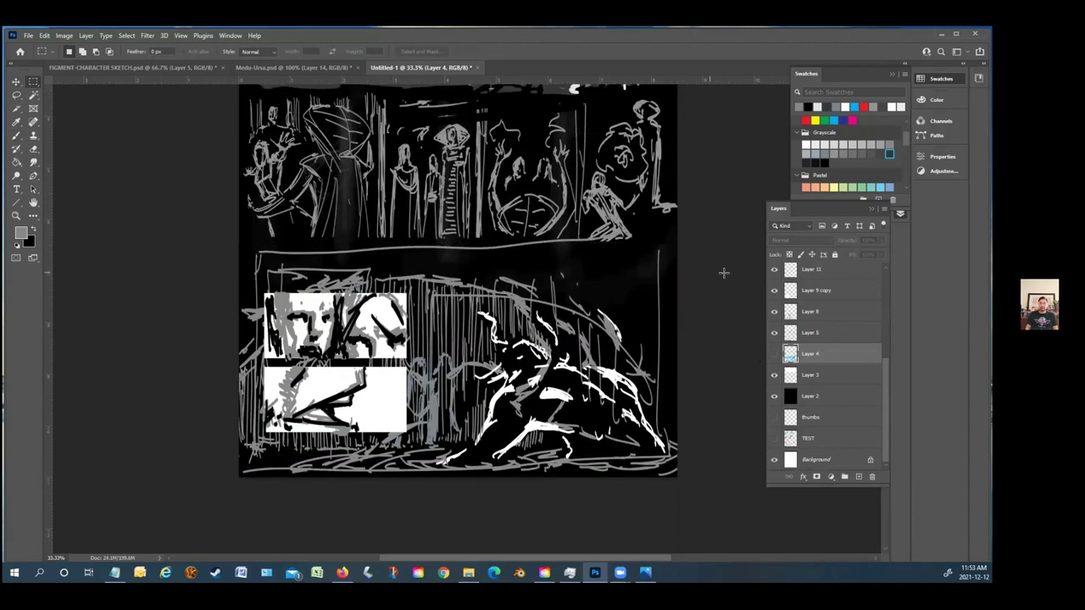
scroll(716, 288, "up", 2)
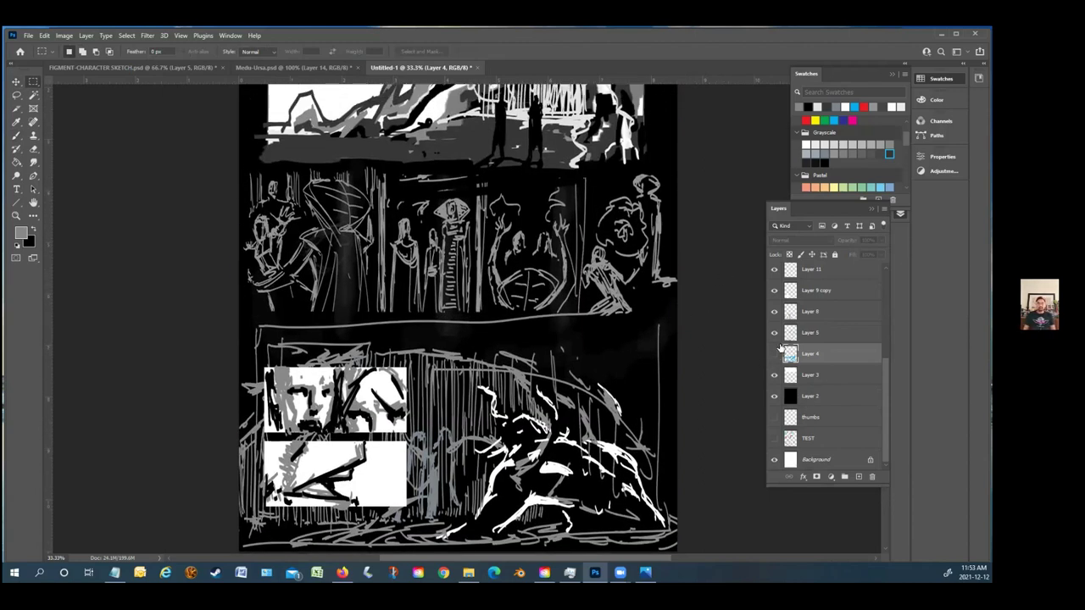
Select Layer 5, check its contents by toggling its visibility, and delete its sketch lines below the figure row with a rectangular marquee
left_click(812, 378)
left_click(819, 336)
left_click(774, 332)
left_click(774, 332)
left_click_drag(240, 313, 687, 445)
Nudge the remaining figure-row sketch on Layer 5 down slightly, away from the upper landscape scene
scroll(686, 339, "up", 5)
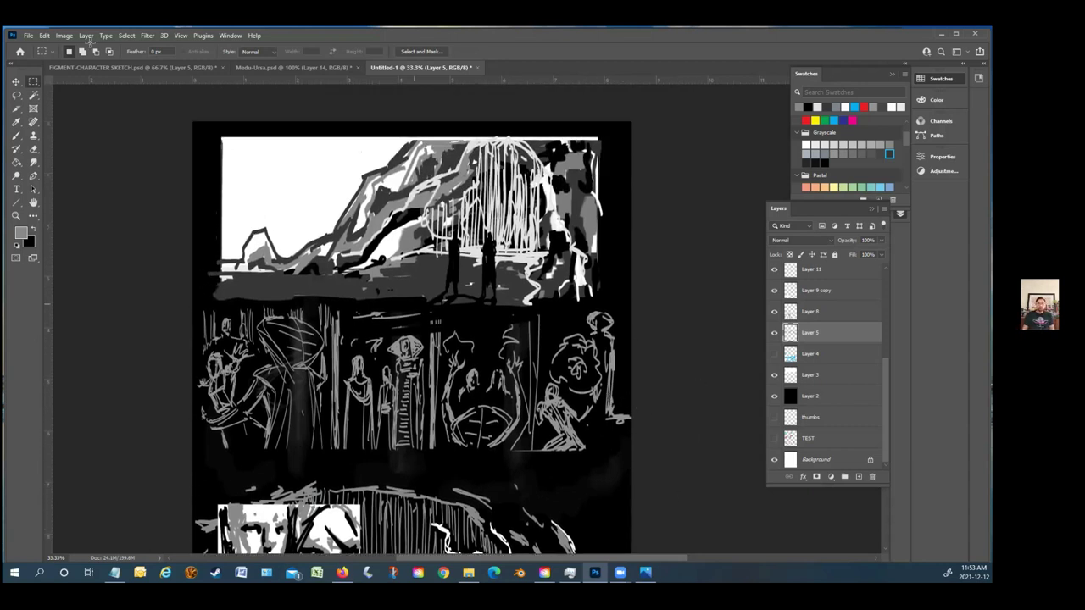
left_click(17, 81)
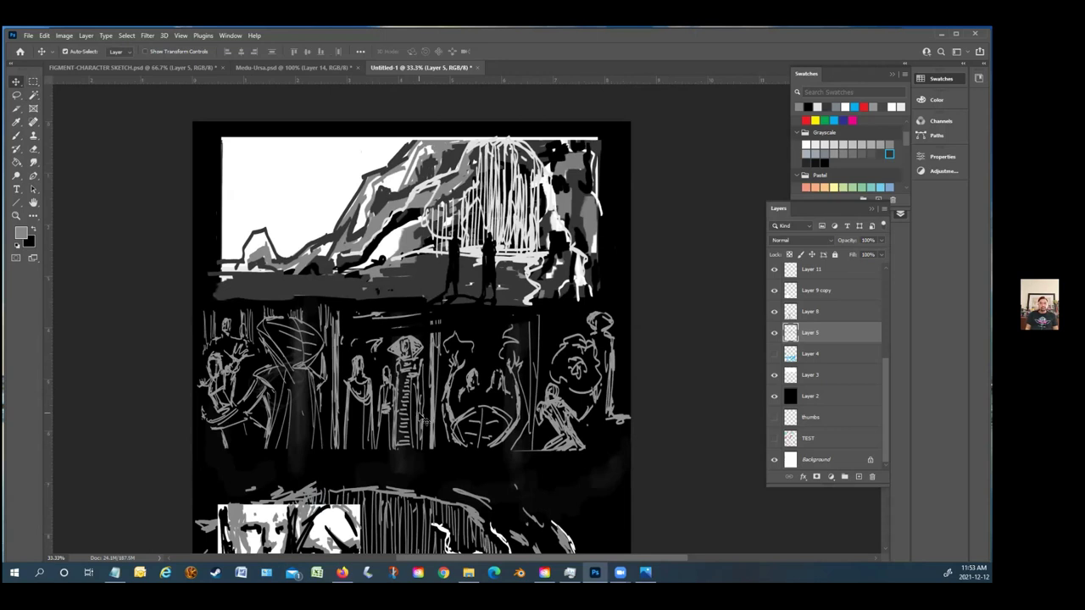
key("shift+Down")
key("shift+Down")
key("shift+Down")
key("shift+Down")
key("shift+Down")
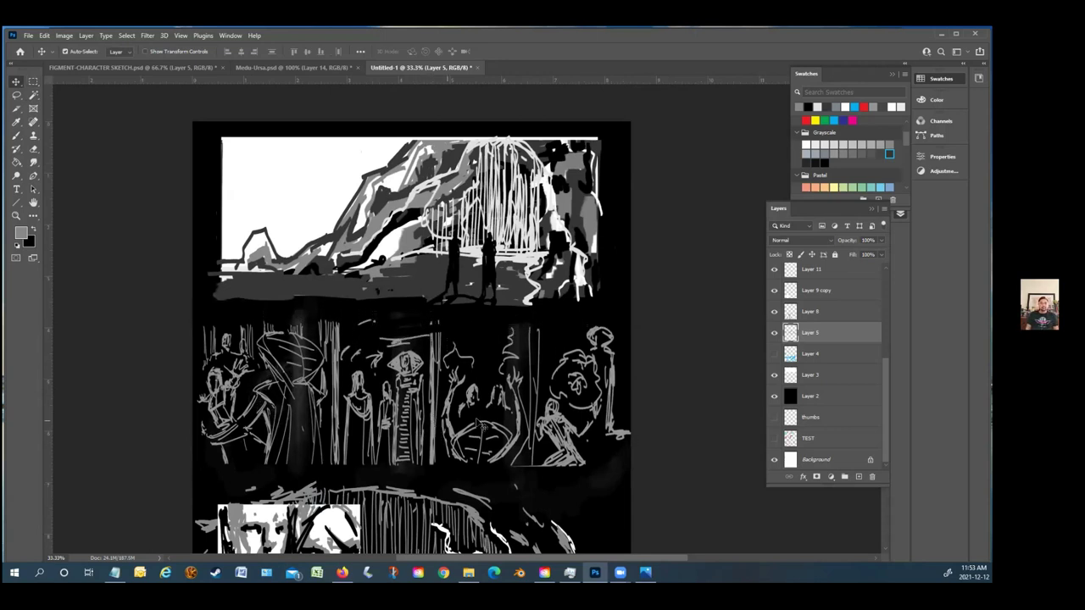
Add a new layer above Layer 5 and brush faint gray smoke below the figure row with a larger brush at 13% opacity
left_click(858, 477)
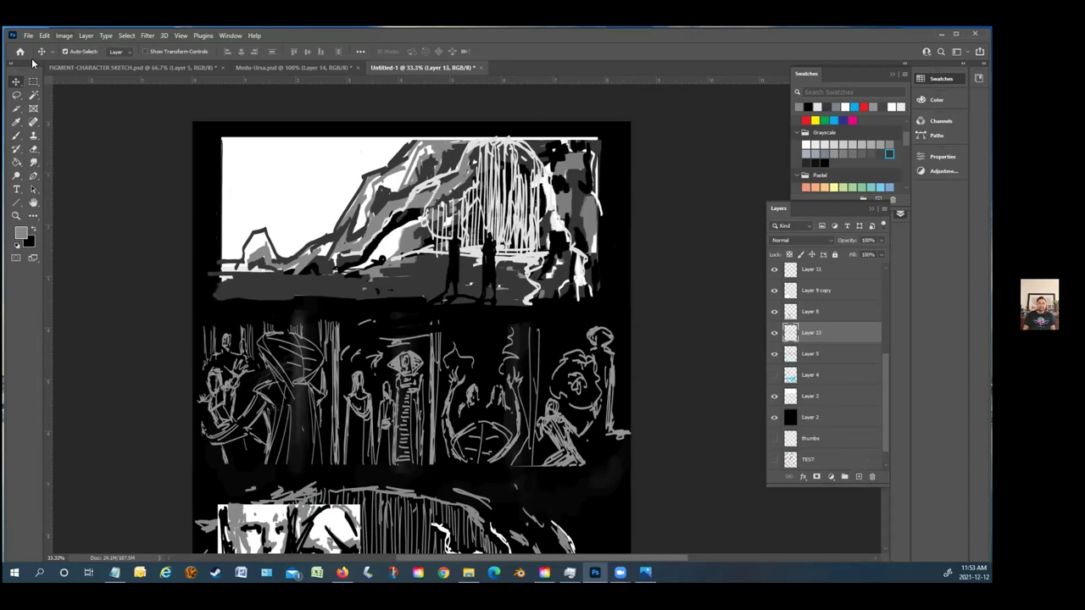
left_click(17, 136)
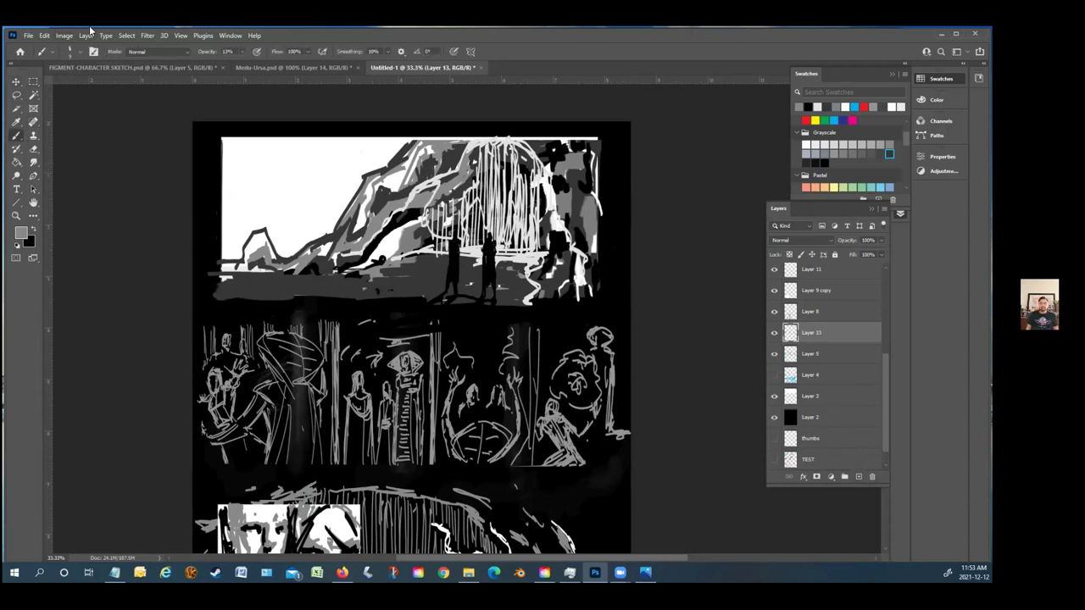
left_click(71, 53)
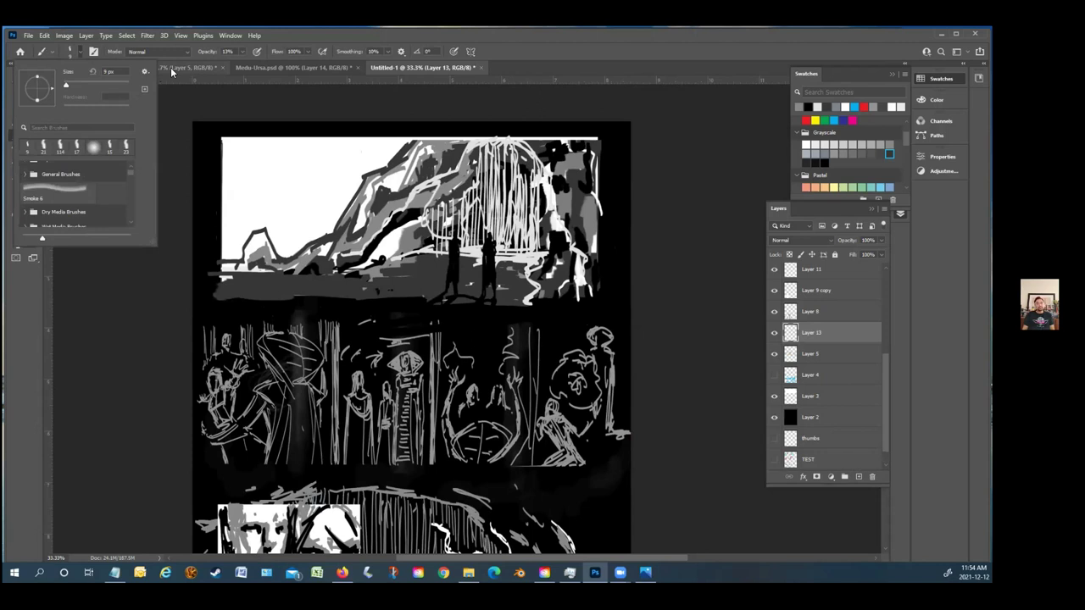
left_click(49, 410)
scroll(395, 331, "down", 5)
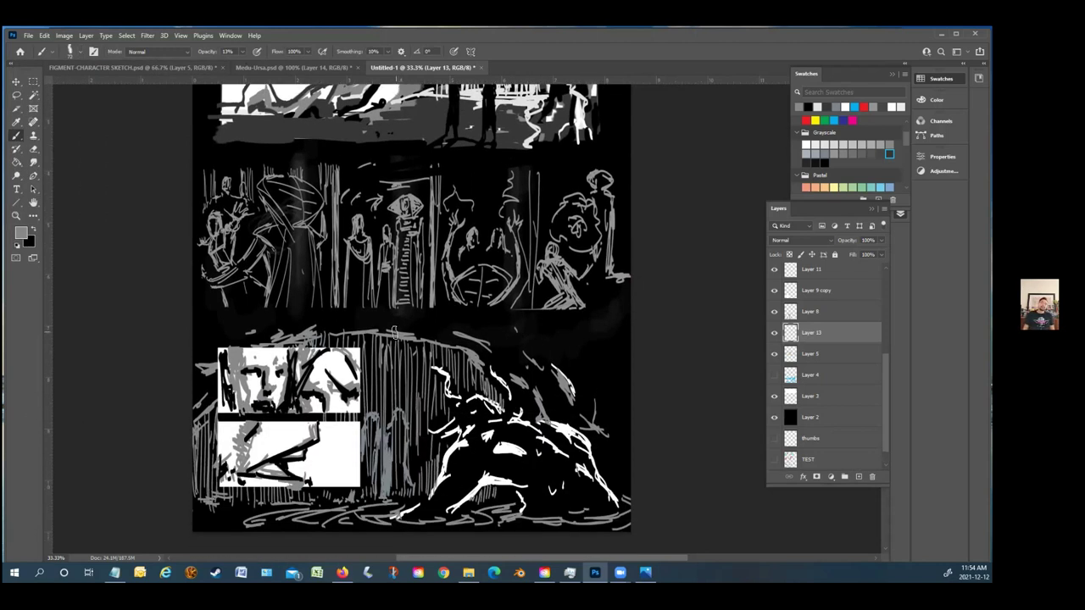
Add another layer above the smoke and paint faint gray texture through the gutters around the figure row and along the page margins
left_click(858, 476)
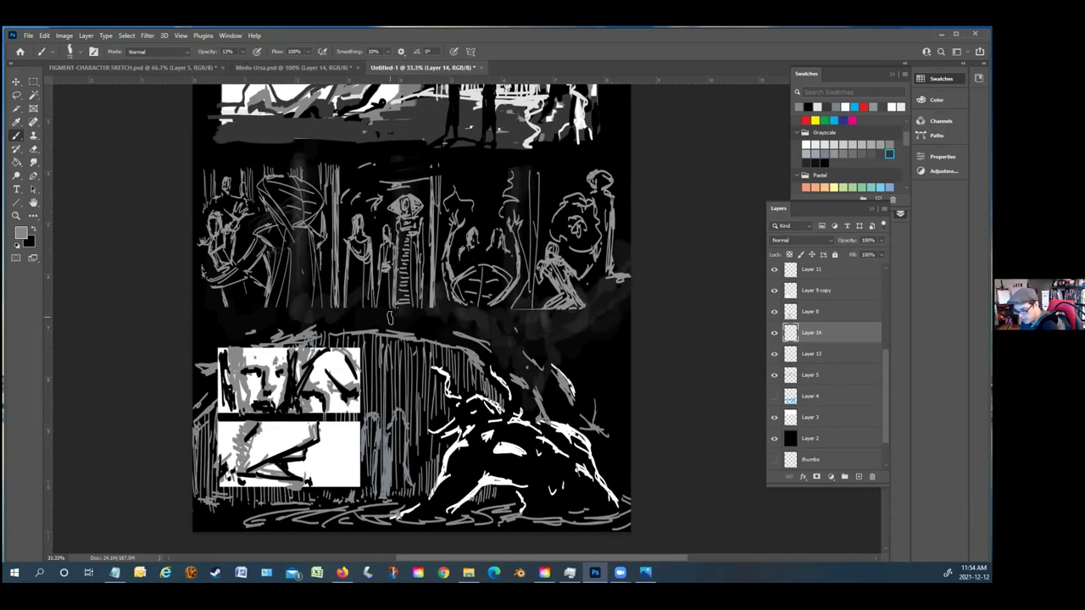
mouse_move(262, 311)
left_mouse_down()
mouse_move(207, 311)
mouse_move(222, 330)
mouse_move(222, 303)
mouse_move(202, 296)
mouse_move(251, 317)
left_mouse_up()
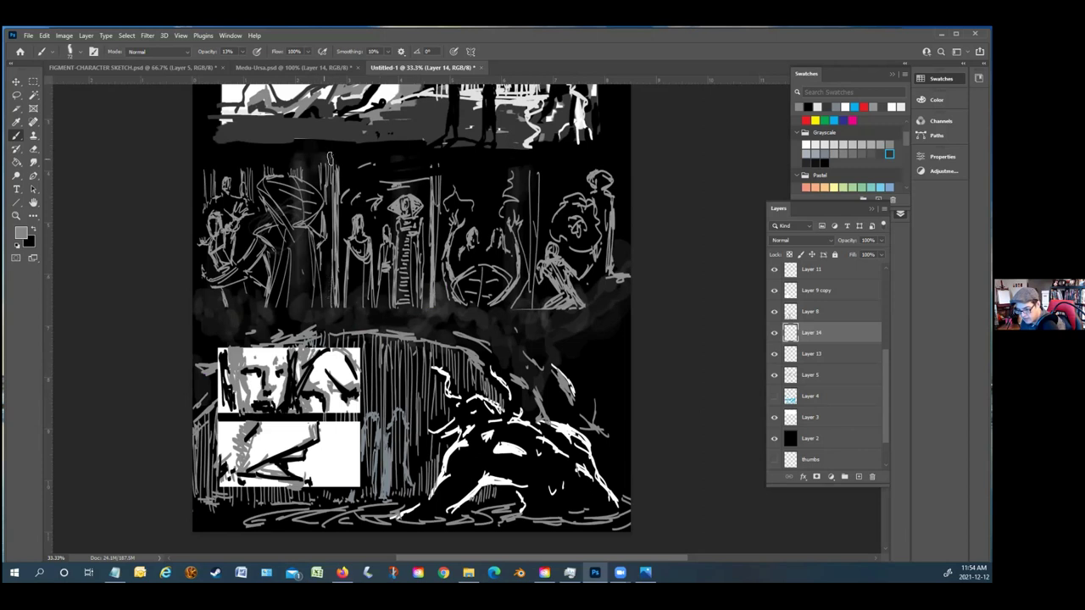
scroll(193, 170, "up", 1)
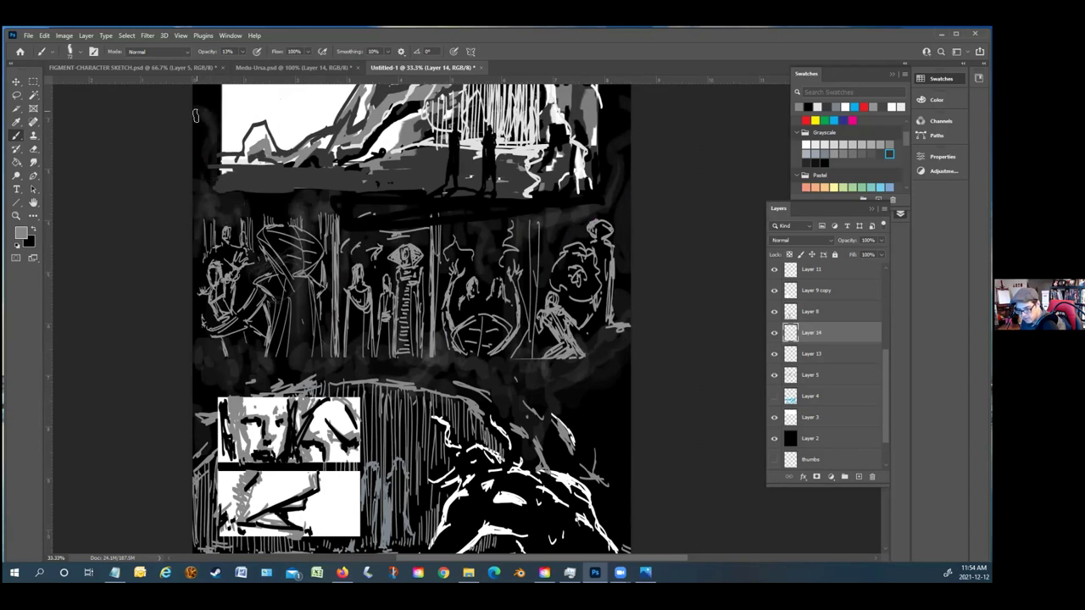
scroll(203, 123, "up", 3)
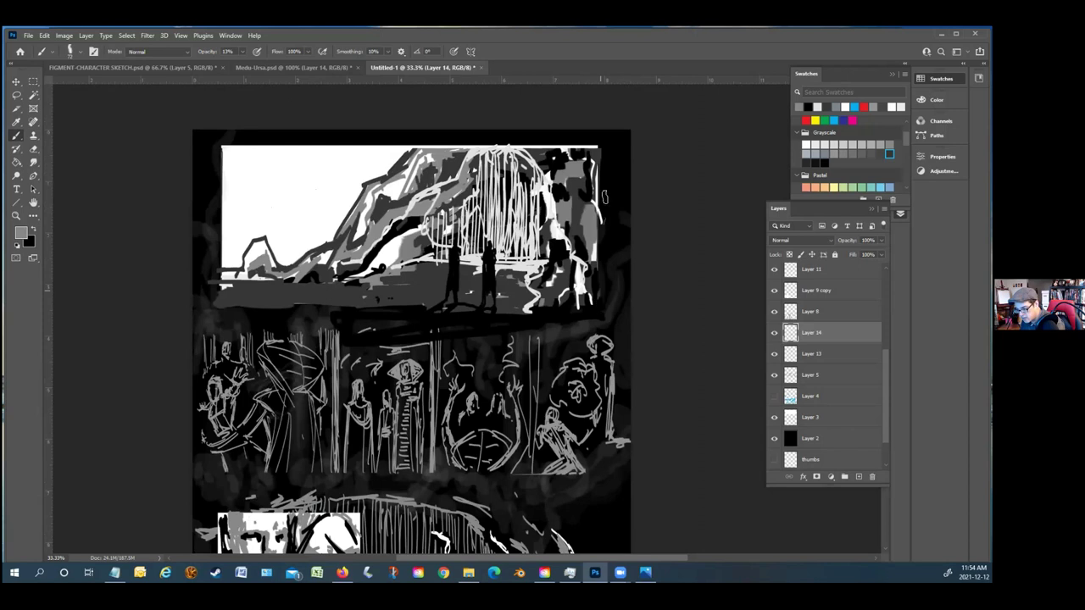
scroll(625, 153, "down", 5)
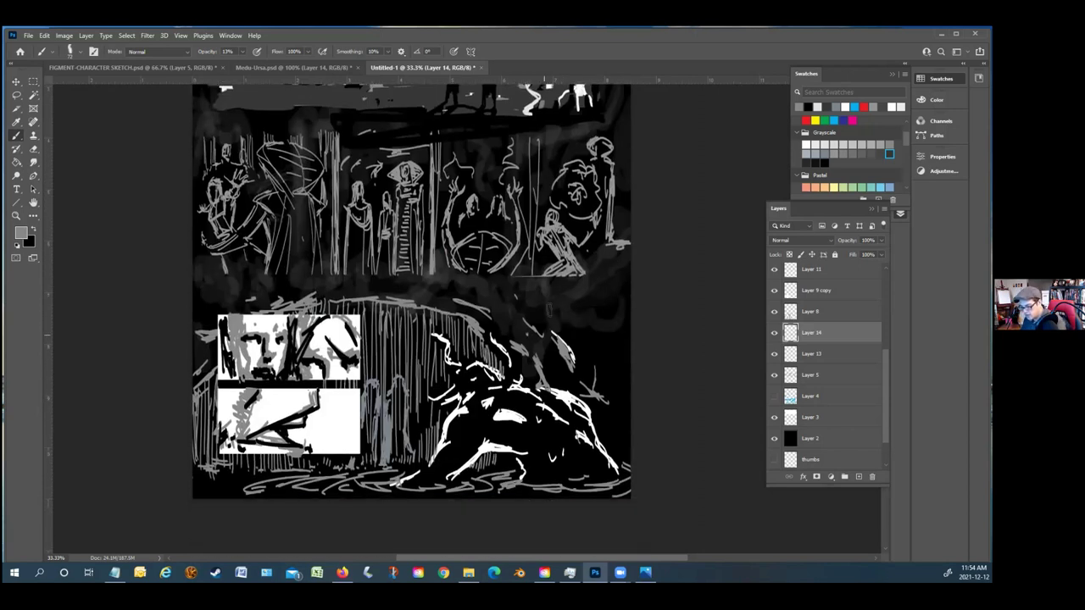
scroll(487, 311, "up", 3)
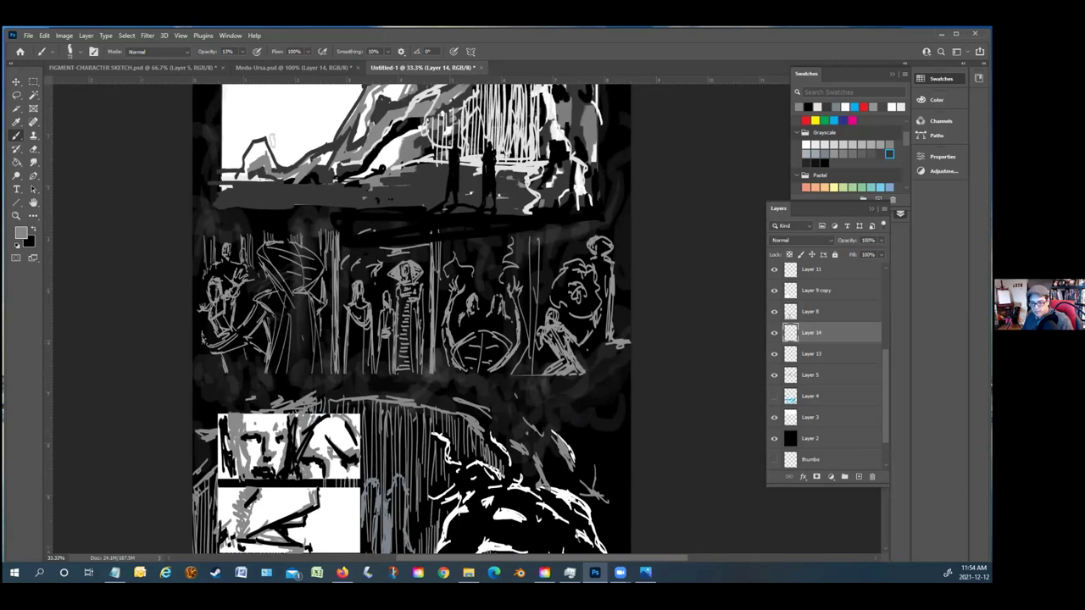
Check the whole page, switch to the browser to read the Page 1 panel descriptions in the Witch-Monster script, and return to Photoshop
left_click(16, 215)
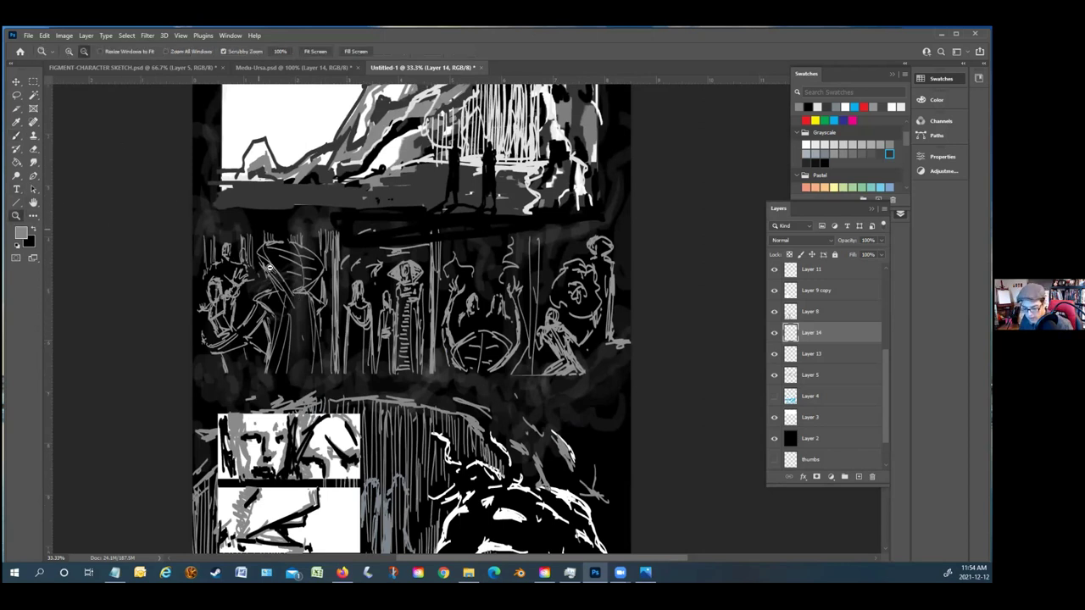
left_click(405, 278)
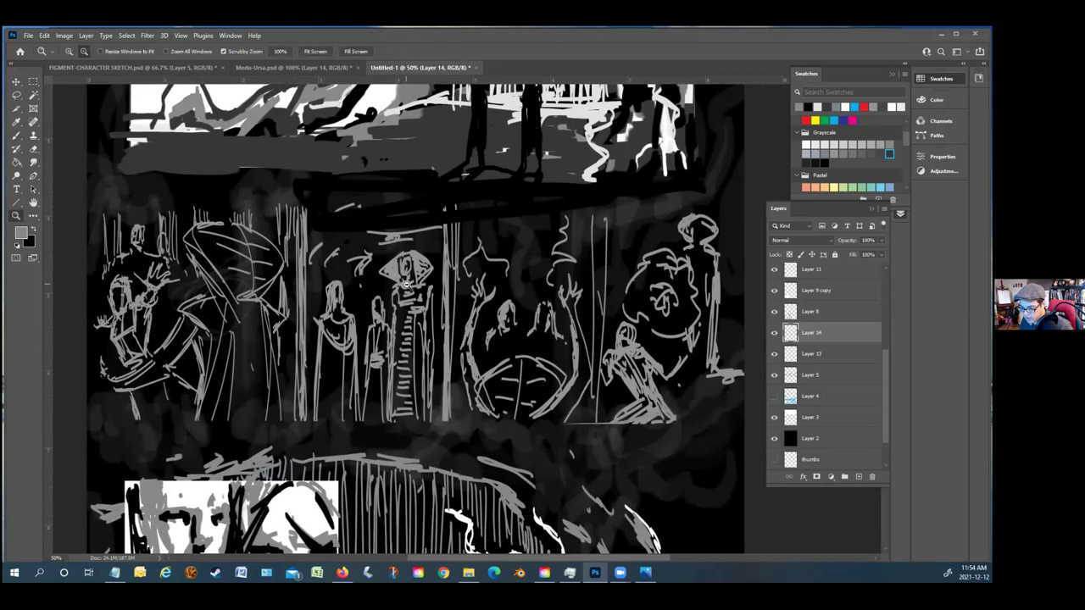
left_click(511, 286, "alt")
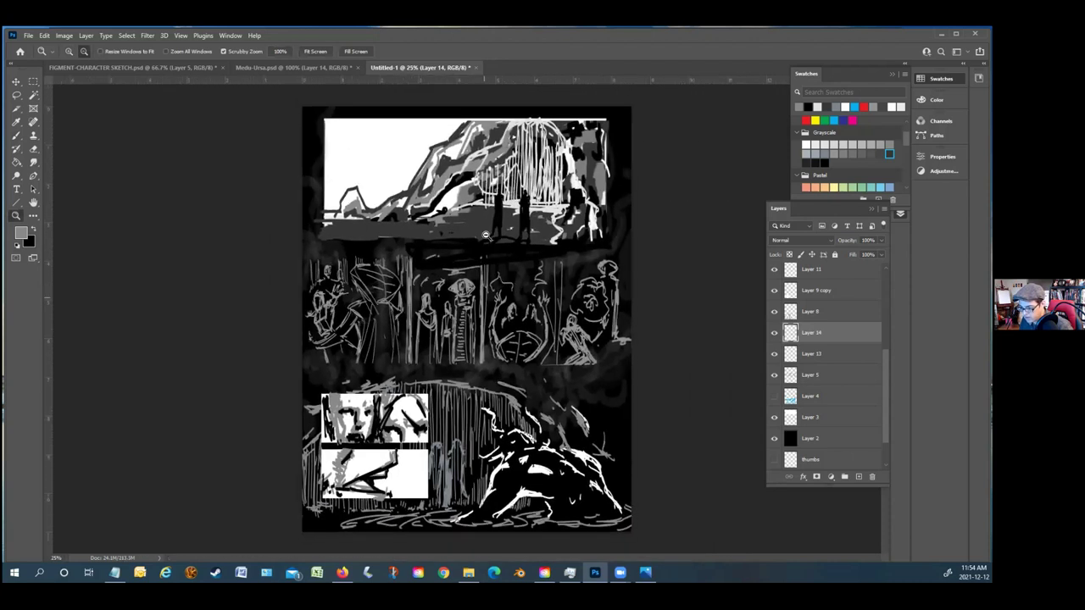
left_click(342, 573)
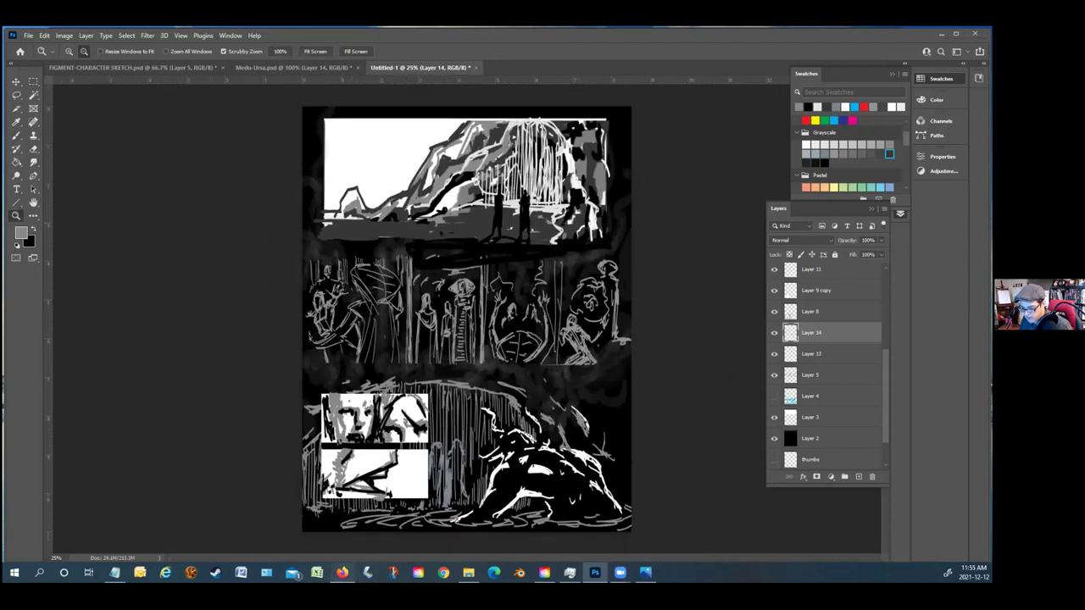
scroll(487, 291, "up", 10)
scroll(442, 285, "down", 4)
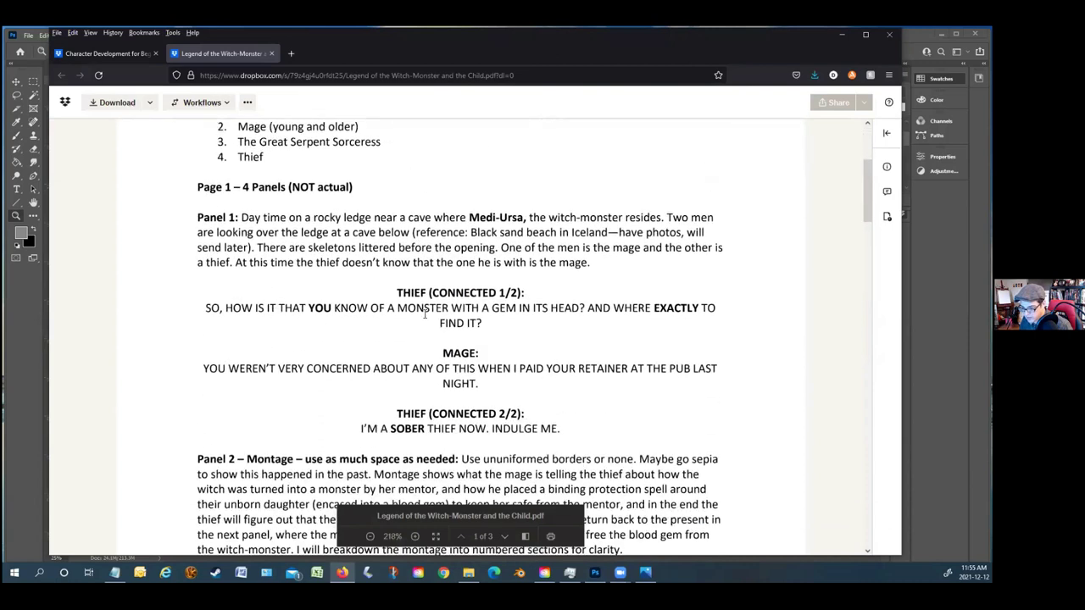
key("alt+Tab")
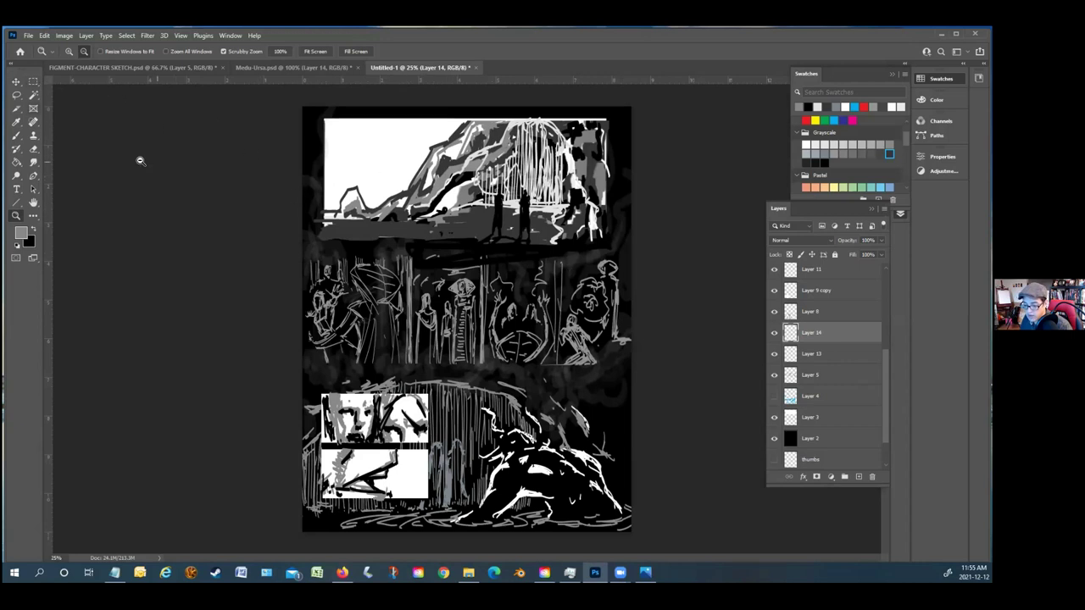
Paint a white border along the right and bottom edges of the landscape panel on Layer 3 with the Brush at 100% opacity
left_click(16, 82)
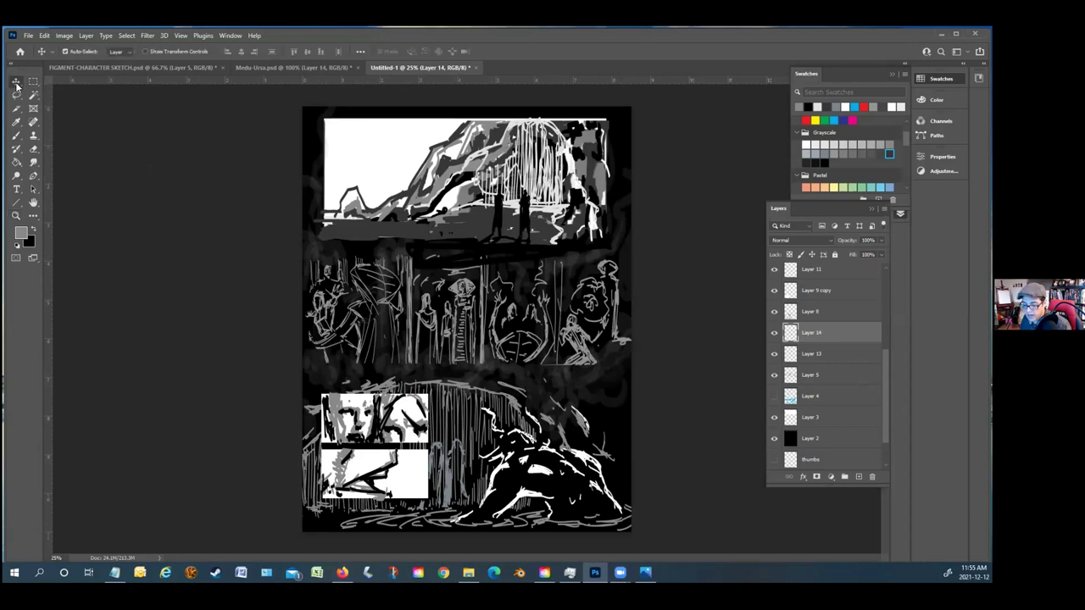
left_click(409, 160)
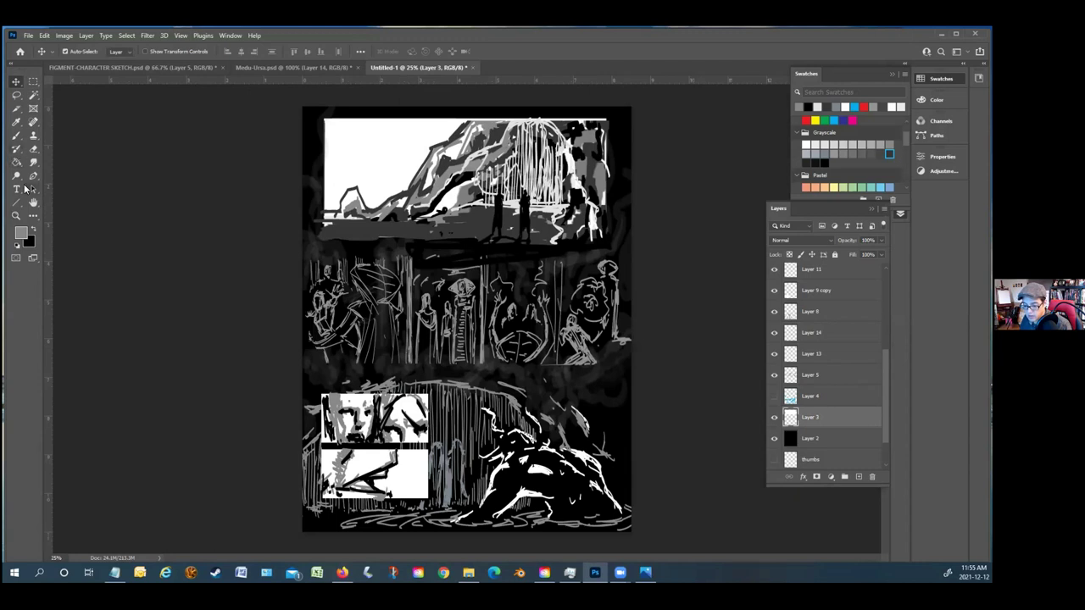
left_click(18, 245)
left_click(33, 231)
left_click(17, 135)
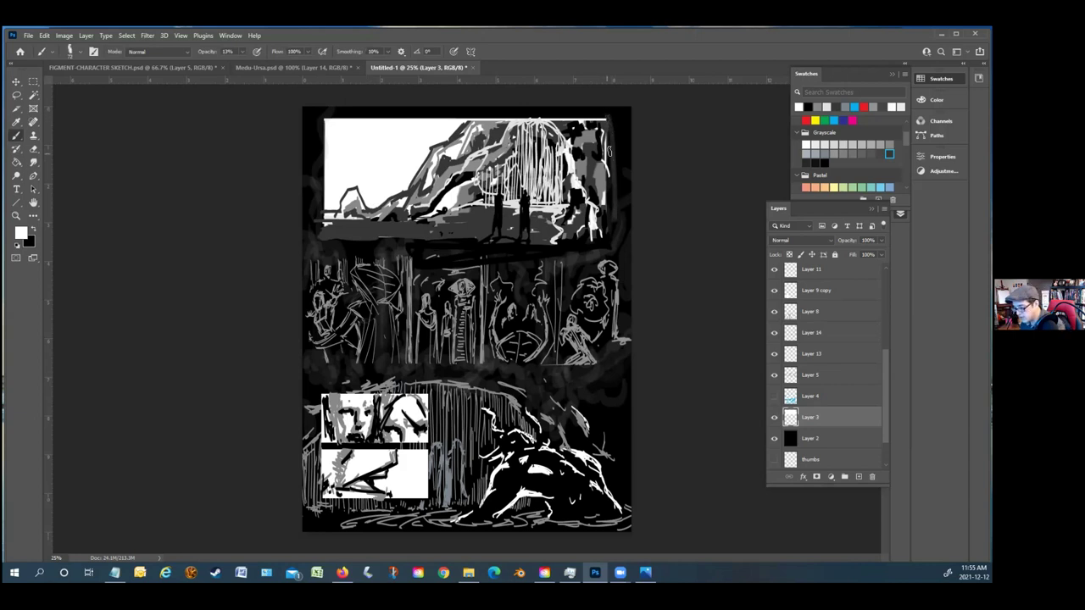
key("ctrl+z")
left_click(243, 51)
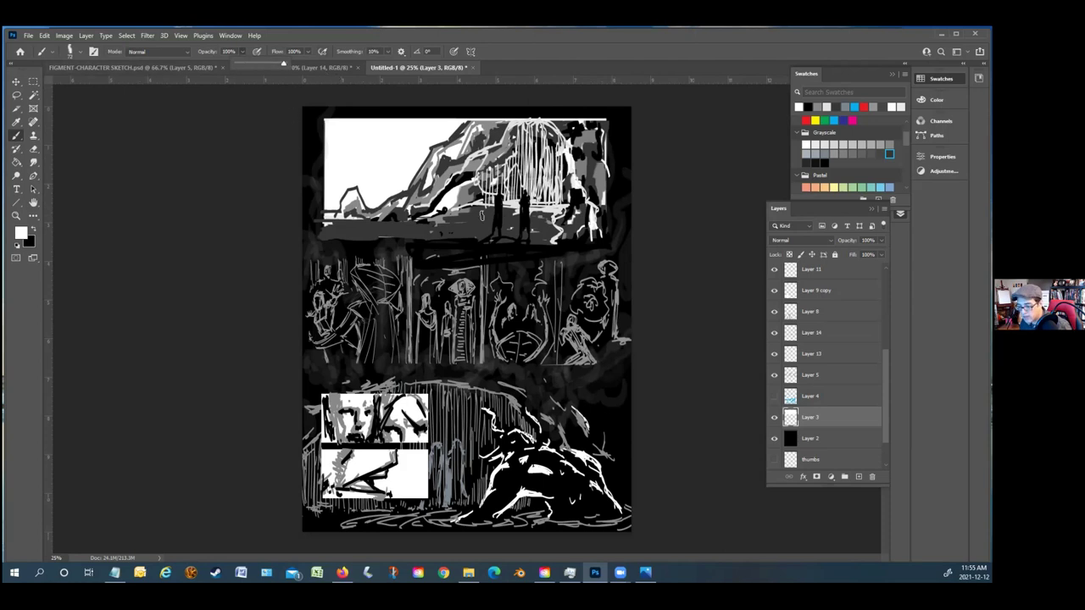
mouse_move(607, 117)
left_mouse_down()
mouse_move(607, 241)
mouse_move(314, 243)
left_mouse_up()
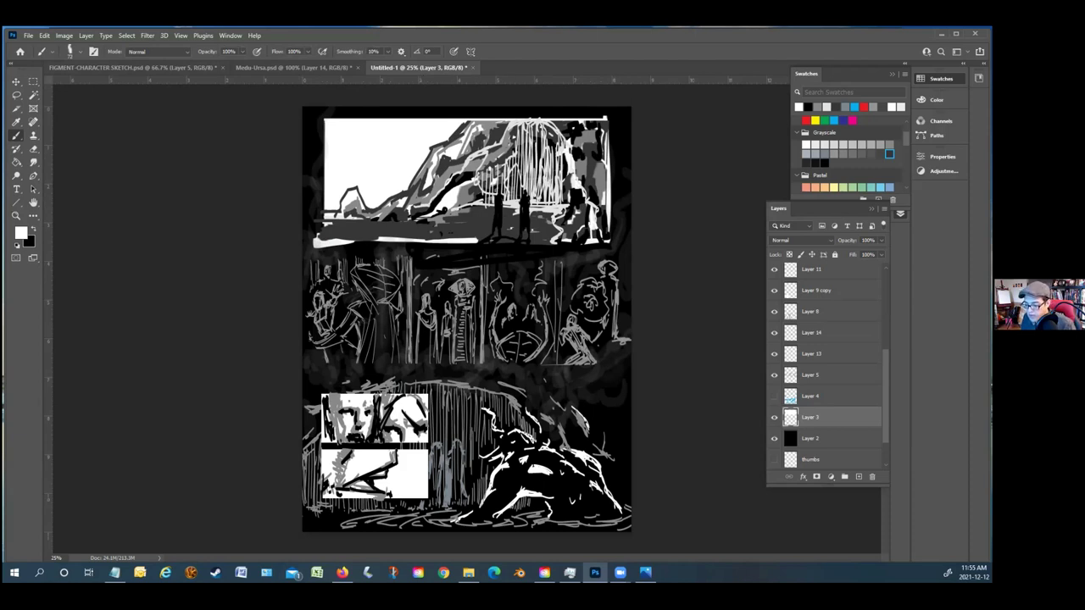
Add a layer above Layer 3 and paint red circles at the top-left corners of the landscape panel and both inset panels
left_click_drag(810, 125, 806, 126)
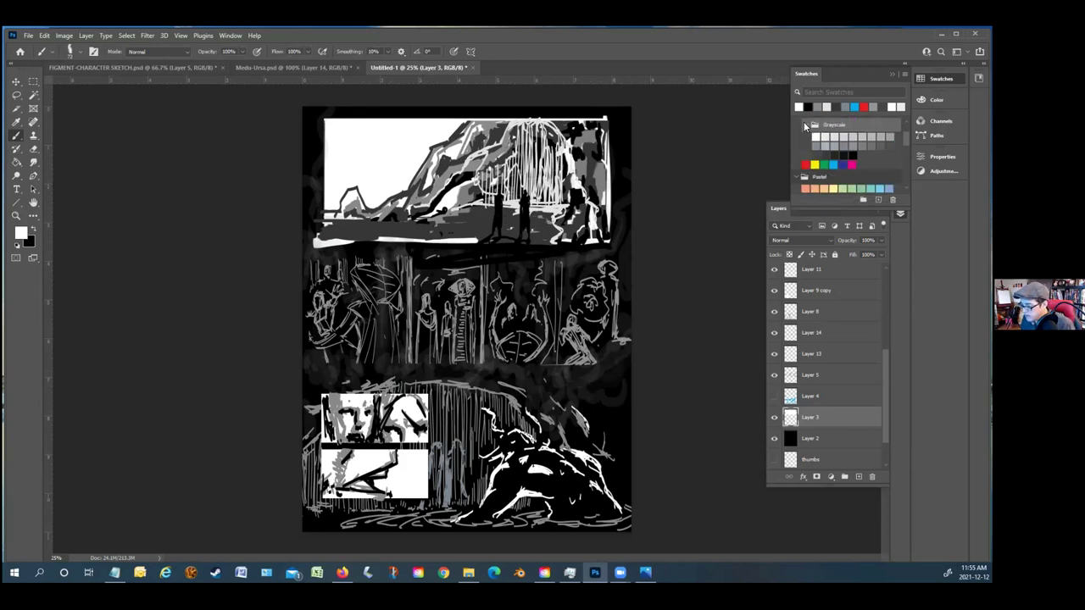
left_click(865, 107, "ctrl")
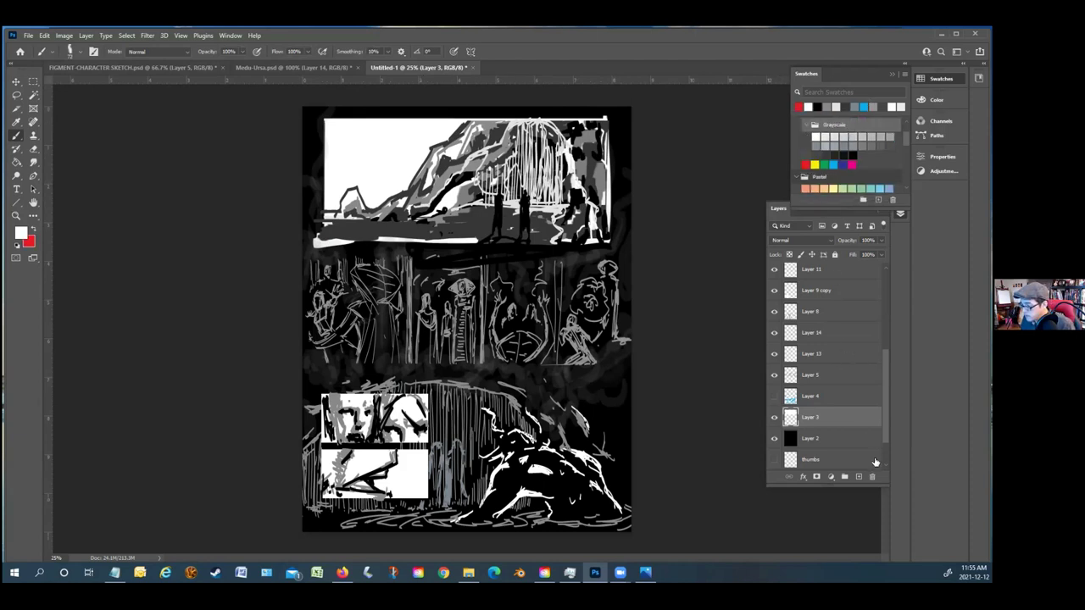
left_click(860, 478)
left_click(36, 230)
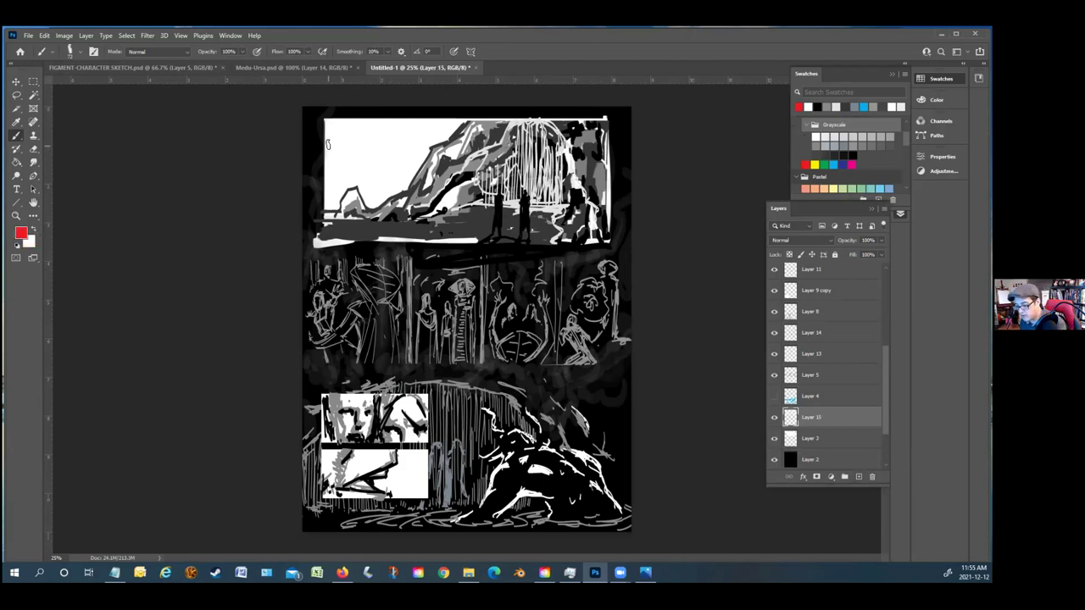
left_click_drag(327, 133, 333, 129)
left_click_drag(327, 387, 322, 383)
left_click_drag(325, 437, 318, 467)
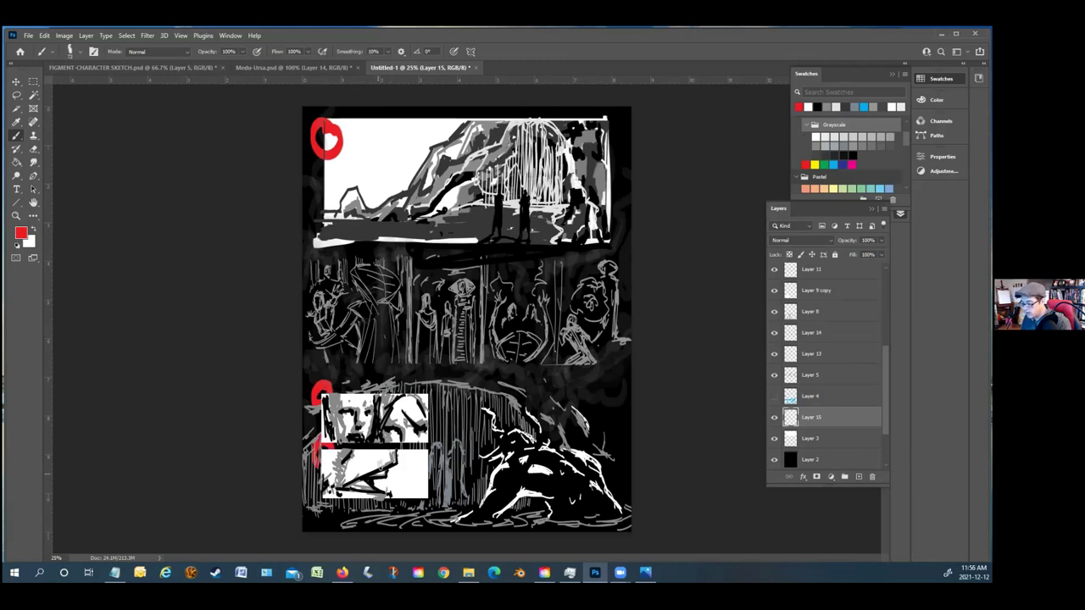
Move Layer 15 with the red markings to the top of the layer stack
scroll(857, 390, "up", 3)
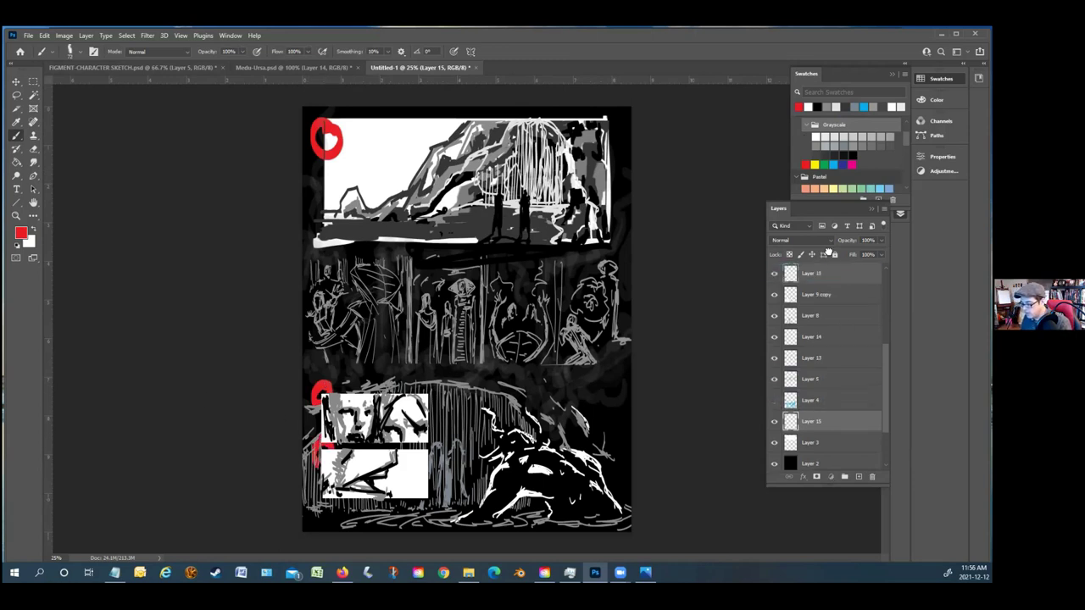
scroll(834, 263, "up", 5)
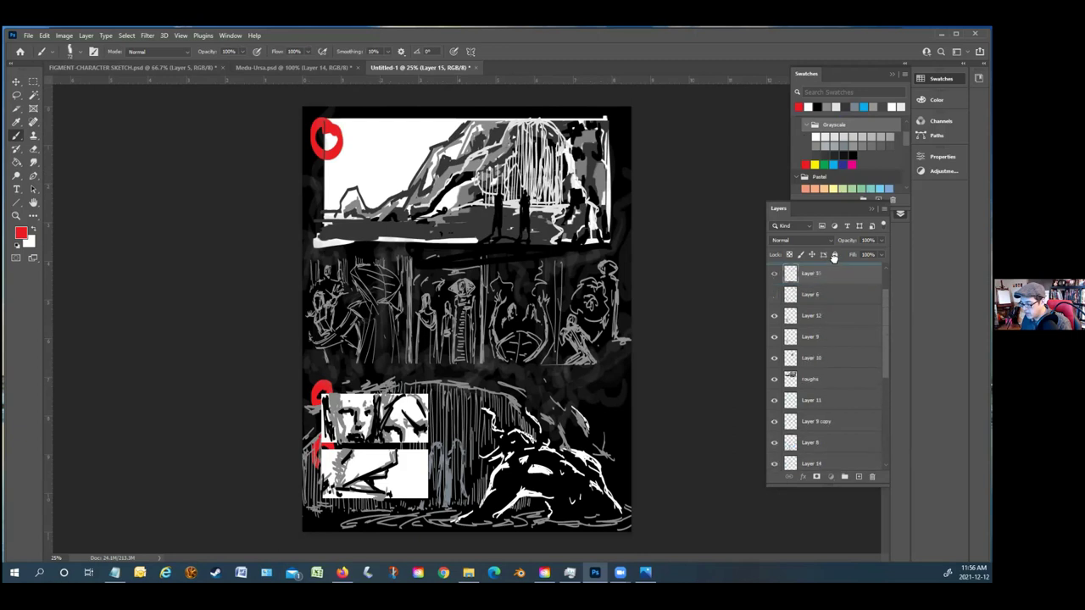
scroll(836, 269, "up", 1)
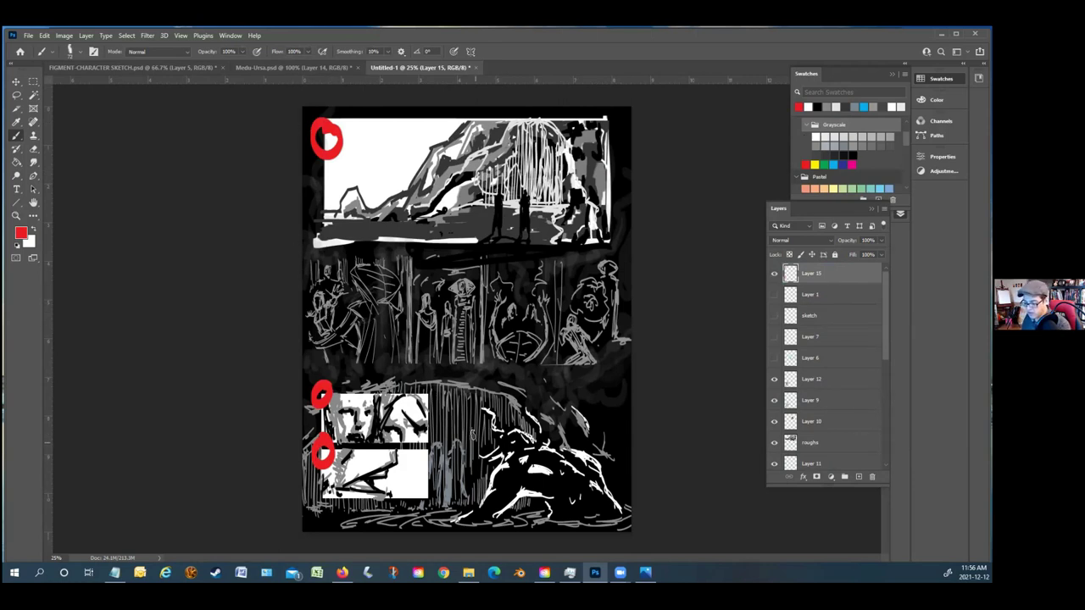
Mark the horned figure's back, the cave's vertical lines, the smoke trail and the upper inset corner with red strokes on Layer 15
left_click_drag(627, 498, 559, 428)
left_click_drag(476, 446, 472, 475)
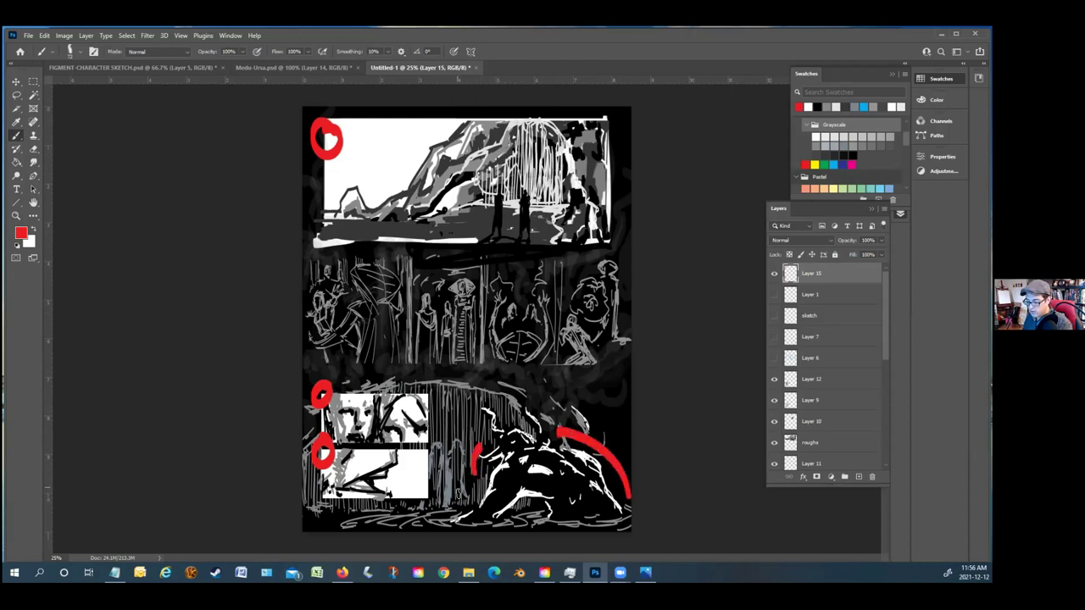
mouse_move(458, 436)
left_mouse_down()
mouse_move(448, 467)
mouse_move(455, 509)
left_mouse_up()
left_click_drag(435, 449, 439, 503)
left_click_drag(496, 394, 495, 424)
left_click_drag(476, 374, 475, 429)
mouse_move(457, 379)
left_mouse_down()
mouse_move(454, 421)
mouse_move(440, 400)
left_mouse_up()
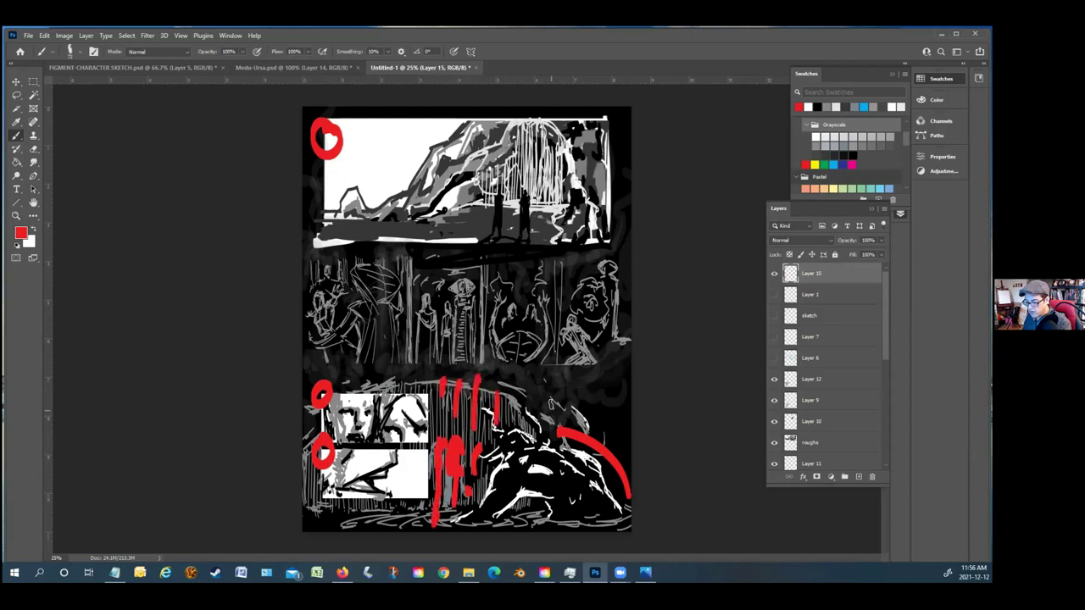
left_click_drag(543, 411, 592, 382)
left_click_drag(609, 374, 626, 346)
left_click_drag(321, 366, 324, 386)
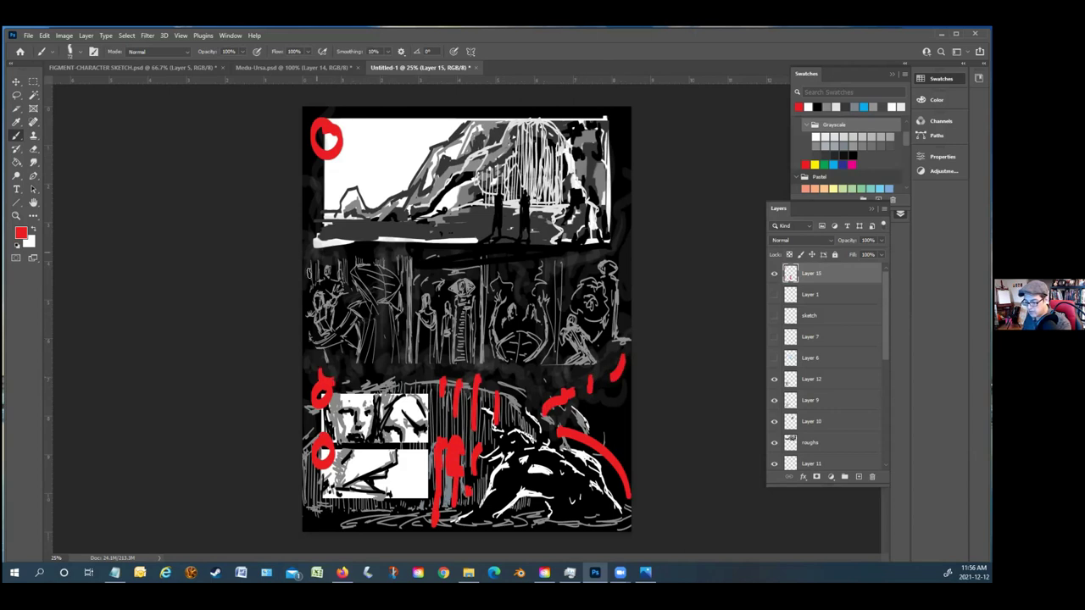
Draw a red arc and a large Z-shaped reading path across the page on Layer 15, and hide that layer
mouse_move(335, 156)
left_mouse_down()
mouse_move(468, 117)
mouse_move(557, 258)
mouse_move(423, 376)
mouse_move(339, 491)
mouse_move(628, 497)
left_mouse_up()
mouse_move(327, 174)
left_mouse_down()
mouse_move(606, 178)
mouse_move(314, 495)
mouse_move(617, 490)
left_mouse_up()
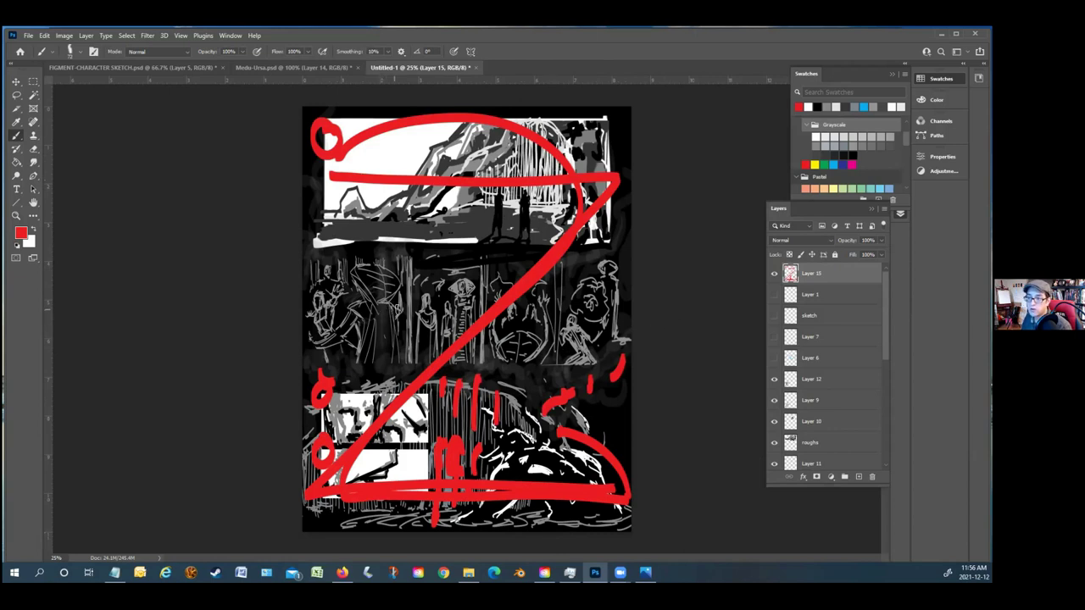
left_click(774, 274)
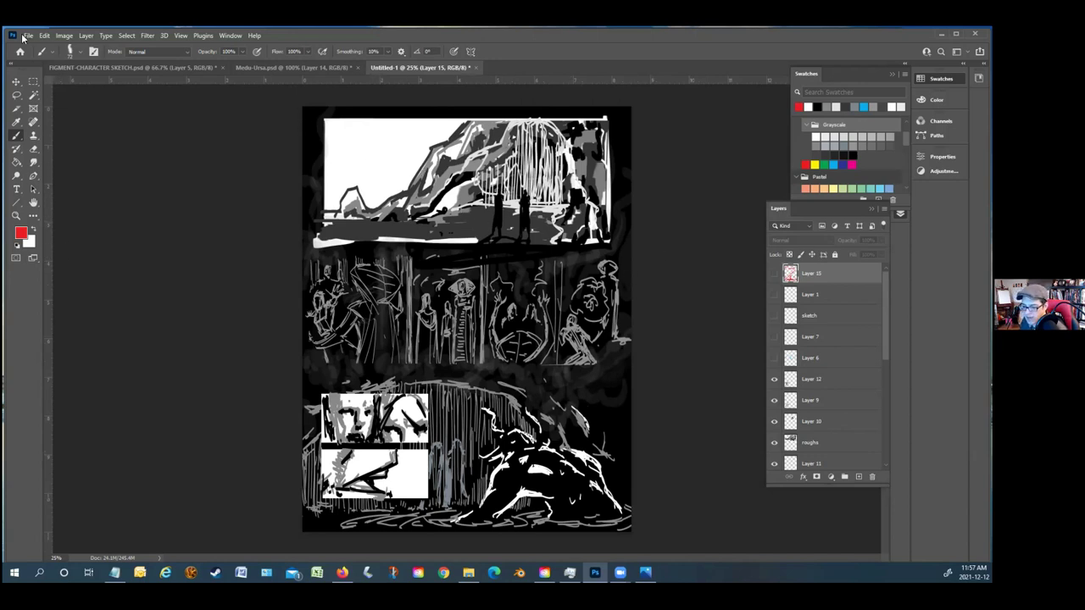
Select Layer 9 by picking the inset face panel artwork with the Move tool
left_click(16, 82)
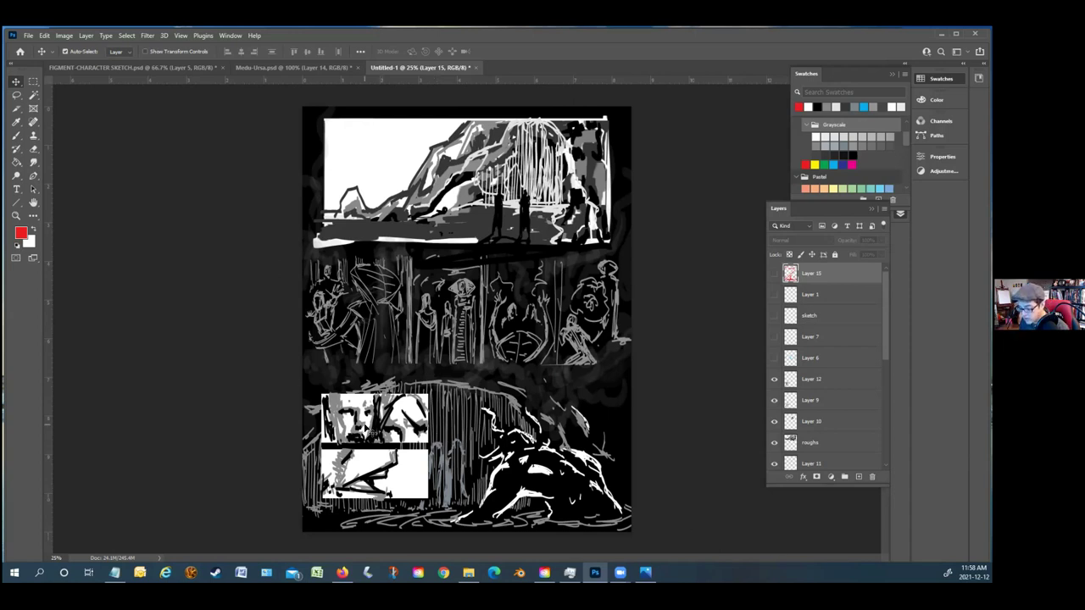
left_click(367, 432)
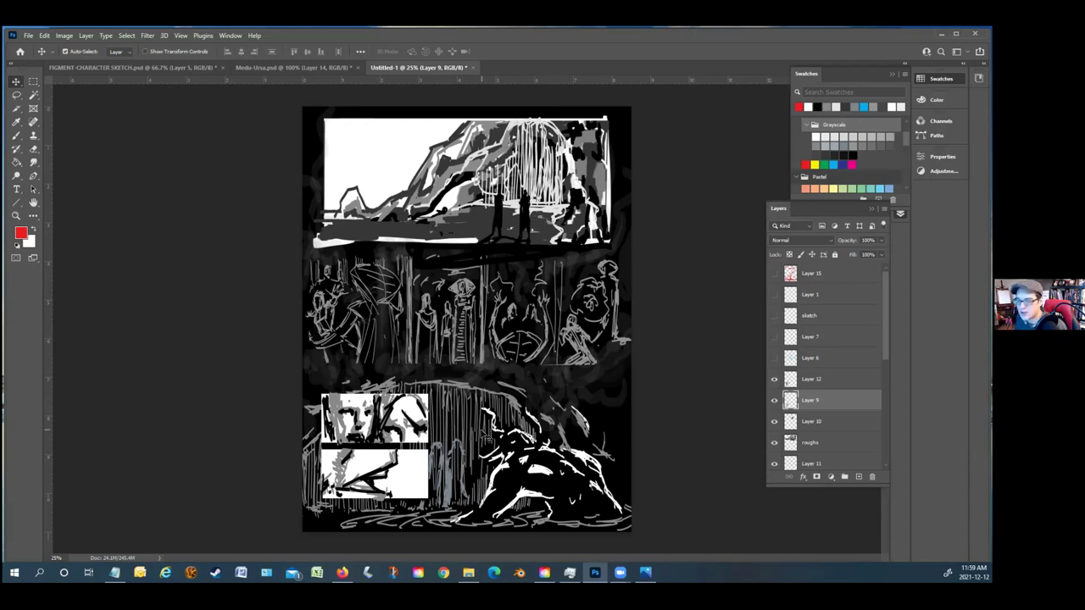
Select Layer 5 by picking the montage row artwork, and choose the cyan swatch as the foreground colour
left_click(579, 334)
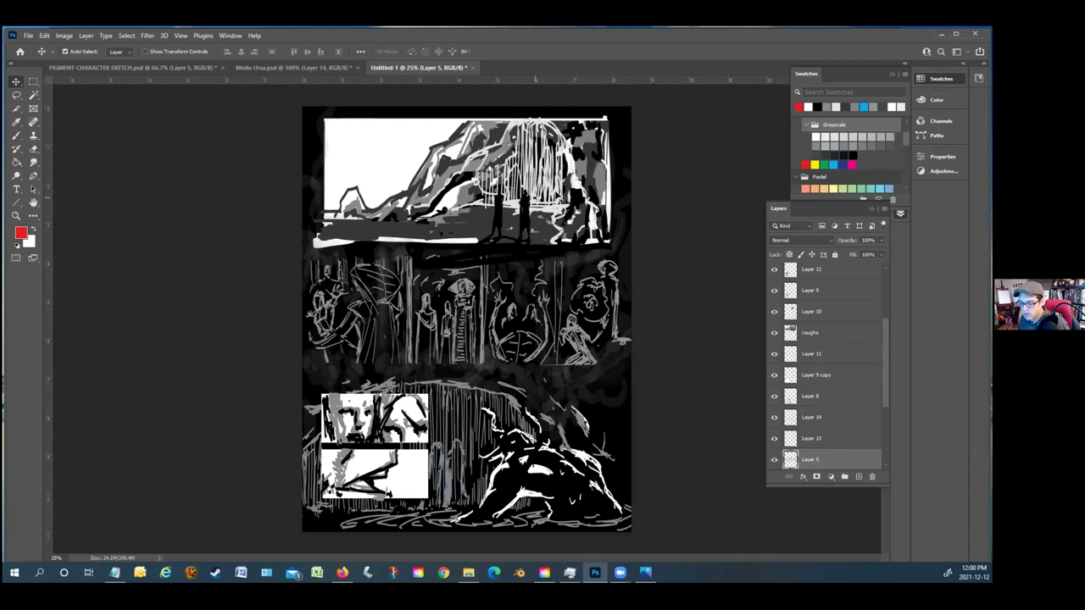
left_click(867, 106)
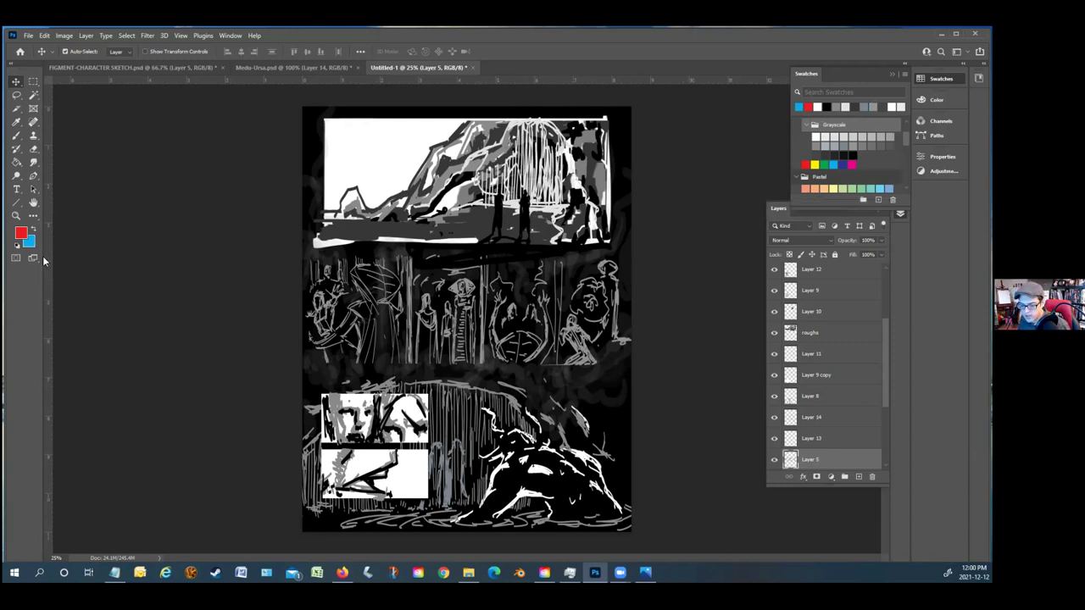
scroll(867, 332, "up", 3)
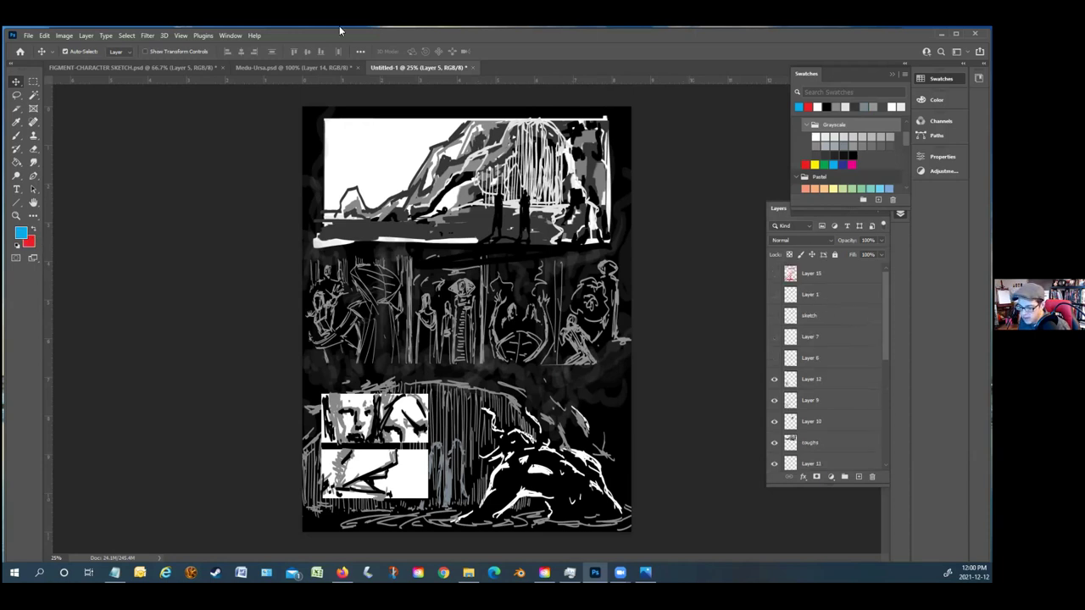
Switch to Medu-Ursa.psd and choose a smaller brush preset for the Brush tool
left_click(276, 66)
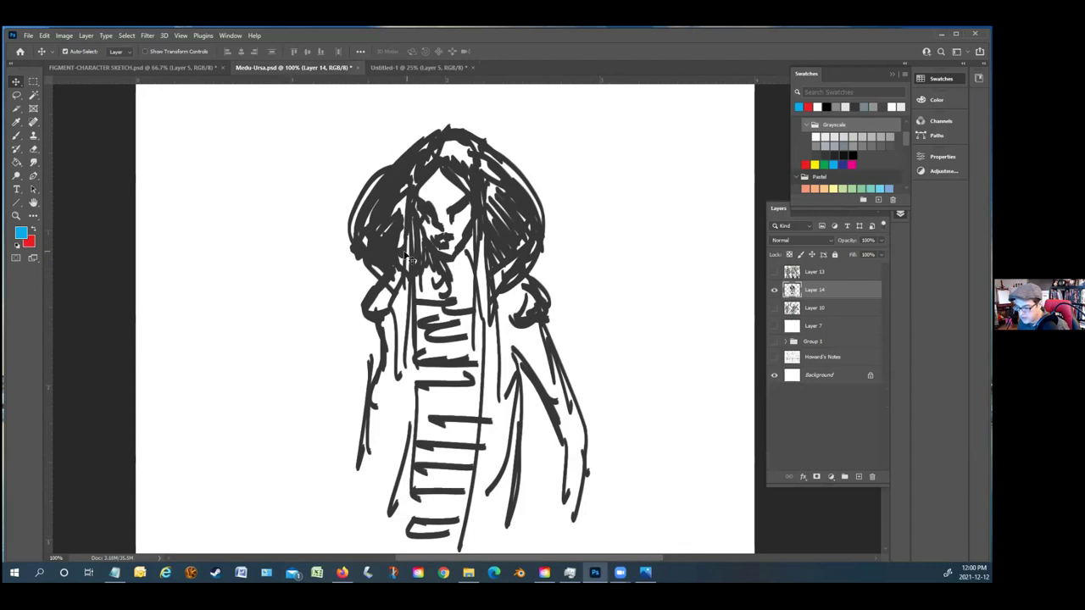
left_click(16, 135)
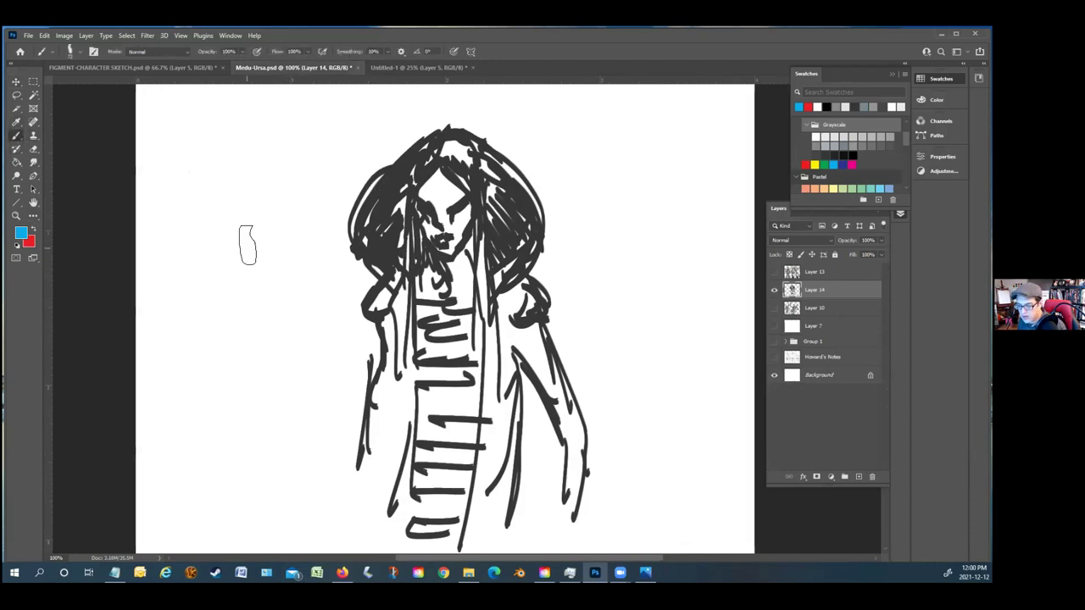
left_click(77, 52)
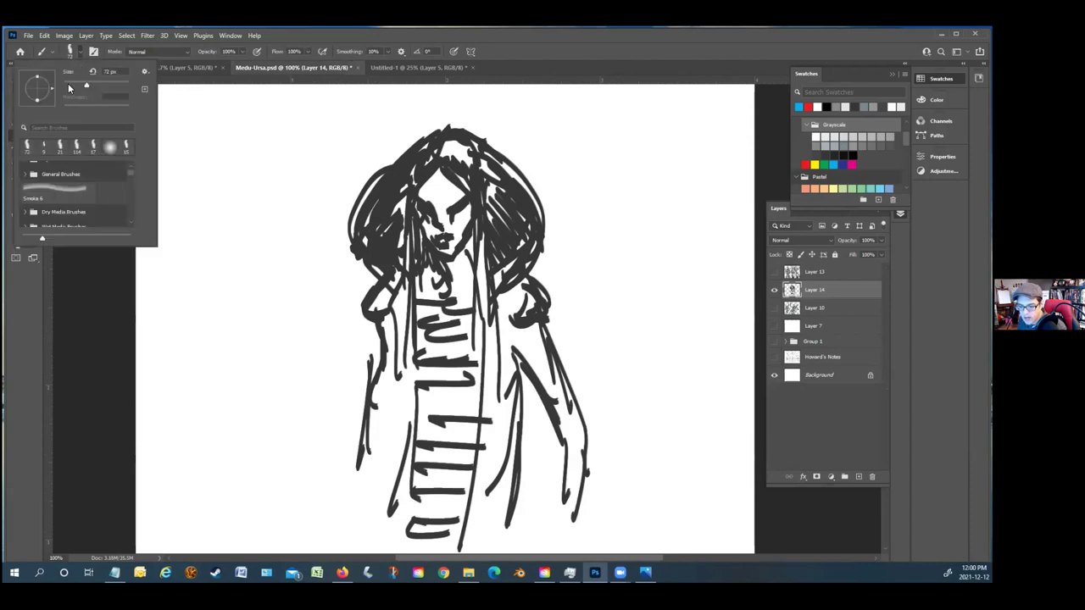
left_click(22, 288)
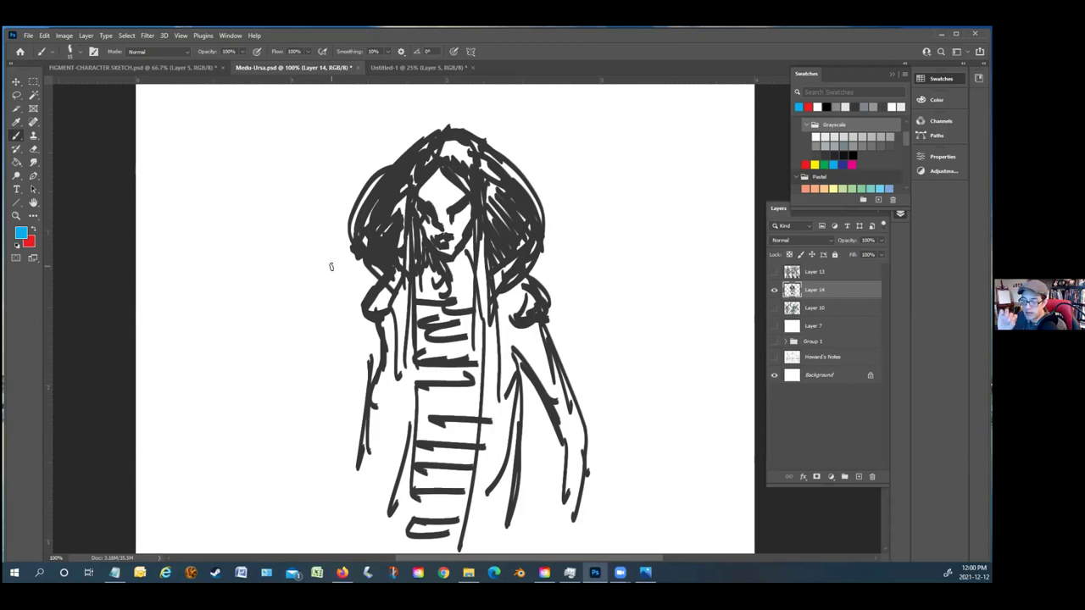
Draw blue construction lines over the witch's shoulder and head, including the head oval, facial centre line and eye line
left_click_drag(386, 276, 364, 322)
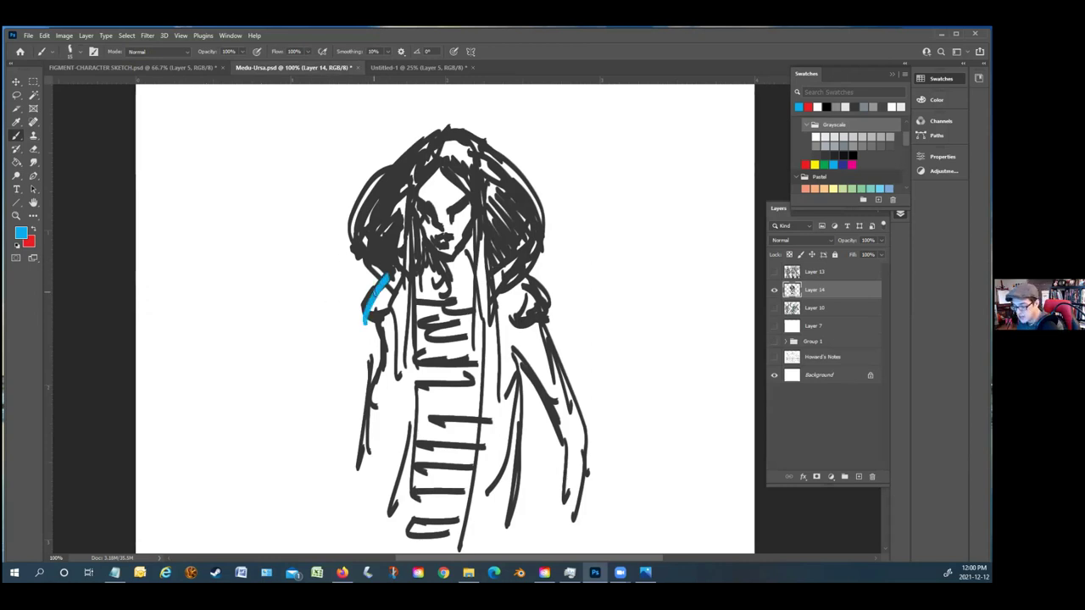
mouse_move(440, 157)
left_mouse_down()
mouse_move(453, 270)
mouse_move(473, 266)
left_mouse_up()
mouse_move(448, 258)
left_mouse_down()
mouse_move(408, 207)
mouse_move(488, 188)
mouse_move(485, 254)
left_mouse_up()
left_click_drag(395, 179, 492, 194)
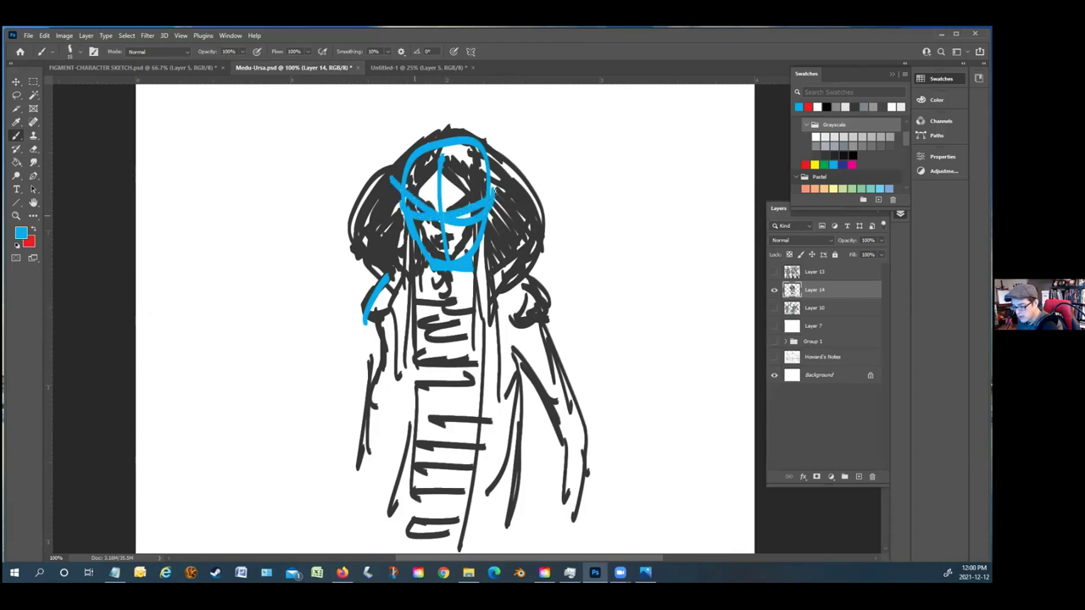
Draw blue construction lines over the witch's shoulders, arms and torso centre, plus a line across the chest
mouse_move(451, 270)
left_mouse_down()
mouse_move(457, 460)
mouse_move(375, 303)
mouse_move(349, 500)
left_mouse_up()
mouse_move(490, 261)
left_mouse_down()
mouse_move(521, 284)
mouse_move(585, 432)
left_mouse_up()
left_click_drag(556, 316, 616, 524)
left_click_drag(532, 358, 540, 519)
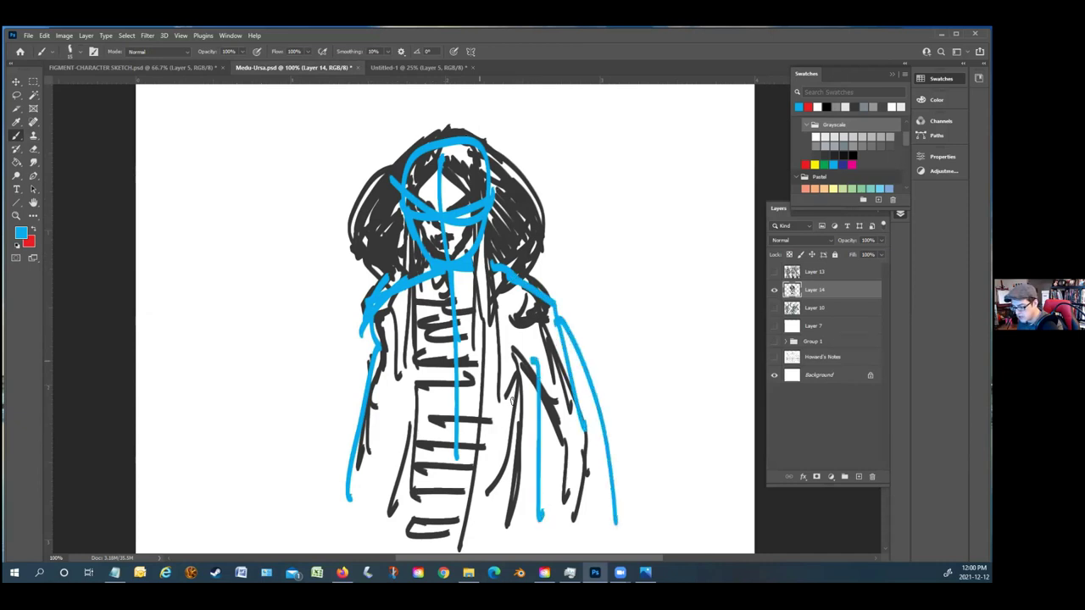
left_click_drag(559, 319, 367, 342)
Draw a blue head oval with guidelines beside the witch, and add the brow, eyes, nose, mouth and jaw in black
mouse_move(302, 185)
left_mouse_down()
mouse_move(206, 212)
mouse_move(326, 268)
mouse_move(195, 251)
left_mouse_up()
mouse_move(255, 177)
left_mouse_down()
mouse_move(272, 333)
mouse_move(342, 239)
mouse_move(170, 236)
left_mouse_up()
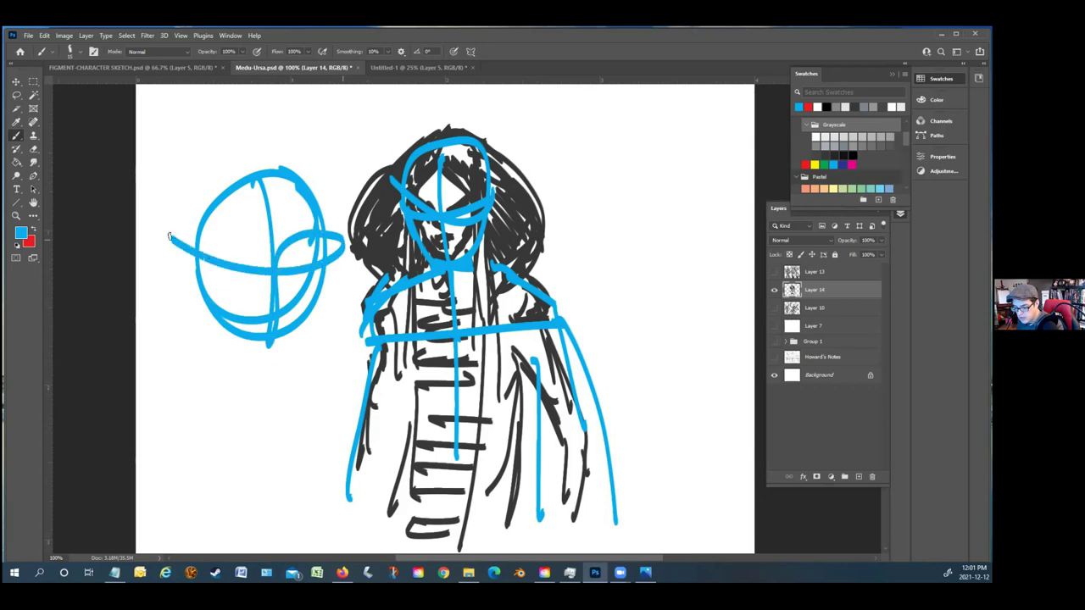
left_click(17, 247)
mouse_move(283, 250)
left_mouse_down()
mouse_move(281, 310)
mouse_move(271, 310)
left_mouse_up()
mouse_move(264, 260)
left_mouse_down()
mouse_move(263, 282)
mouse_move(264, 269)
mouse_move(237, 265)
mouse_move(307, 259)
mouse_move(323, 245)
mouse_move(300, 260)
left_mouse_up()
mouse_move(236, 258)
left_mouse_down()
mouse_move(303, 253)
mouse_move(220, 263)
left_mouse_up()
mouse_move(270, 313)
left_mouse_down()
mouse_move(272, 350)
mouse_move(266, 326)
mouse_move(280, 325)
mouse_move(273, 355)
mouse_move(263, 356)
mouse_move(218, 344)
mouse_move(213, 317)
left_mouse_up()
left_click_drag(188, 244, 197, 280)
mouse_move(282, 361)
left_mouse_down()
mouse_move(326, 254)
mouse_move(307, 315)
mouse_move(325, 246)
mouse_move(310, 185)
mouse_move(317, 222)
left_mouse_up()
Sketch the new head's swept hair, hairline and side of the face with black strokes
mouse_move(307, 157)
left_mouse_down()
mouse_move(319, 239)
mouse_move(297, 155)
mouse_move(280, 140)
mouse_move(211, 187)
left_mouse_up()
left_click_drag(279, 168, 216, 188)
left_click_drag(303, 175, 187, 239)
mouse_move(288, 180)
left_mouse_down()
mouse_move(203, 222)
mouse_move(297, 153)
mouse_move(261, 122)
mouse_move(188, 159)
mouse_move(180, 239)
left_mouse_up()
mouse_move(175, 181)
left_mouse_down()
mouse_move(305, 158)
mouse_move(302, 179)
left_mouse_up()
mouse_move(302, 132)
left_mouse_down()
mouse_move(327, 178)
mouse_move(331, 224)
mouse_move(310, 169)
mouse_move(251, 203)
left_mouse_up()
left_click_drag(173, 194, 166, 252)
mouse_move(172, 164)
left_mouse_down()
mouse_move(168, 246)
mouse_move(207, 351)
left_mouse_up()
Finish the head in black by adding the jaw side, ear, neck and shoulder lines and reinforcing the temple and eye
left_click_drag(190, 268, 207, 359)
mouse_move(300, 321)
left_mouse_down()
mouse_move(287, 351)
mouse_move(327, 382)
left_mouse_up()
left_click_drag(328, 239, 322, 278)
left_click_drag(322, 208, 333, 222)
left_click_drag(205, 349, 163, 399)
mouse_move(179, 231)
left_mouse_down()
mouse_move(193, 260)
mouse_move(202, 239)
mouse_move(208, 289)
left_mouse_up()
left_click_drag(185, 253, 191, 276)
mouse_move(297, 241)
left_mouse_down()
mouse_move(316, 249)
mouse_move(288, 278)
mouse_move(278, 259)
left_mouse_up()
left_click_drag(181, 251, 182, 260)
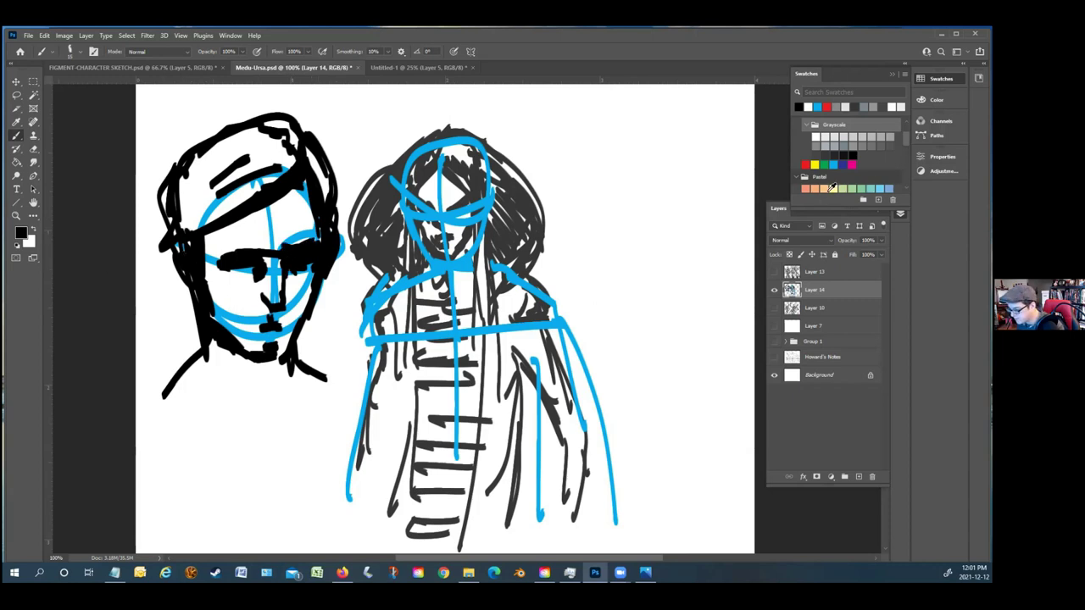
Add a layer above Layer 14 in Color blend mode, tint the face's blue guidelines with light orange, and return to the Untitled-1 page
left_click(833, 188, "ctrl")
left_click(35, 231)
left_click(858, 476)
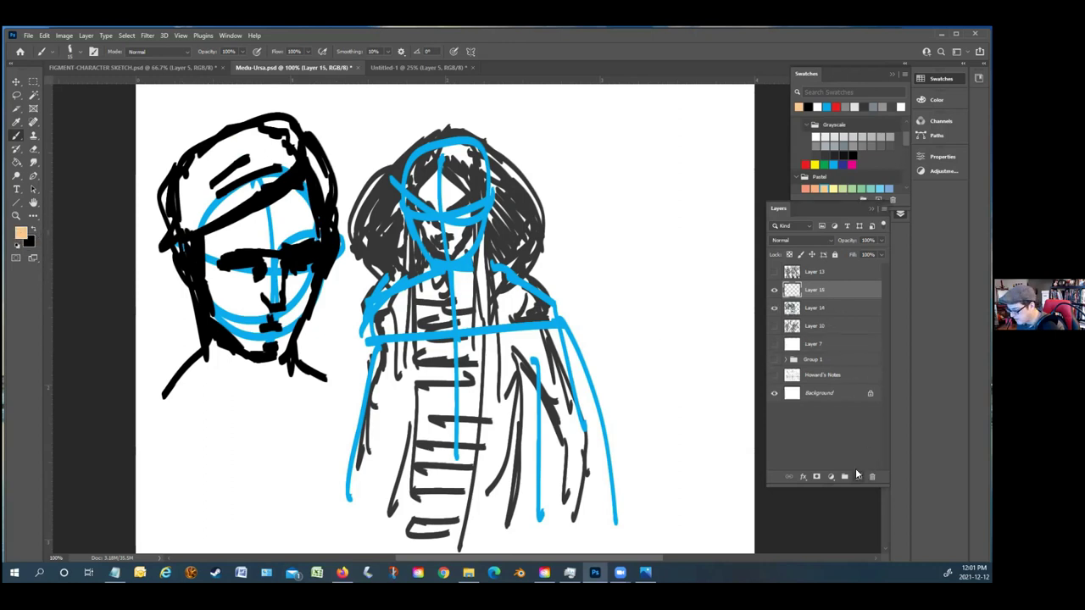
left_click(805, 241)
left_click(804, 481)
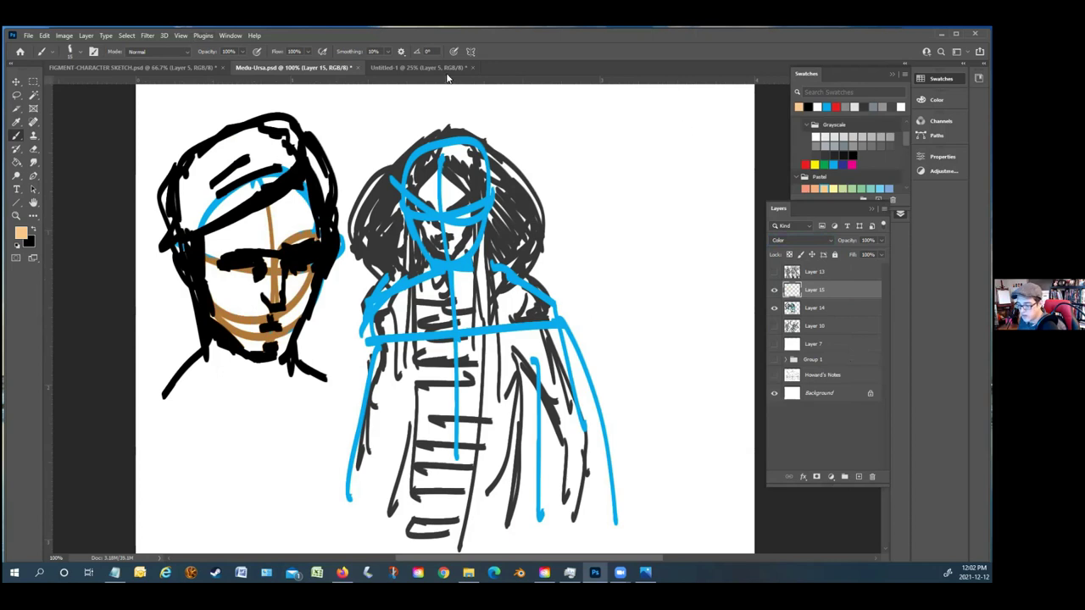
left_click(404, 68)
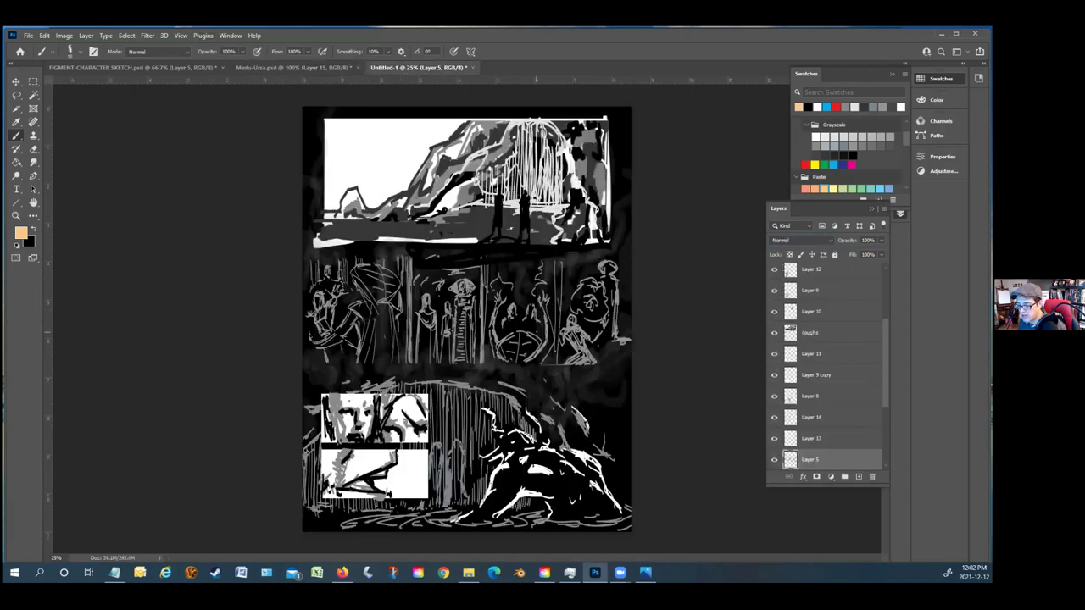
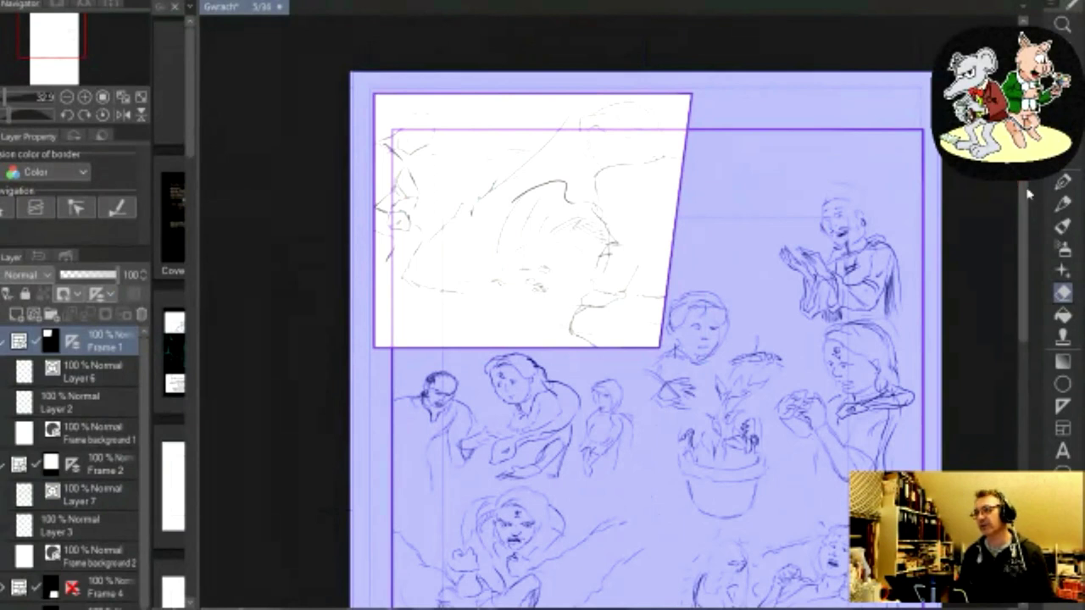
In the Clip Studio Paint page, select the Frame 2 folder holding the montage sketches
scroll(1024, 197, "down", 2)
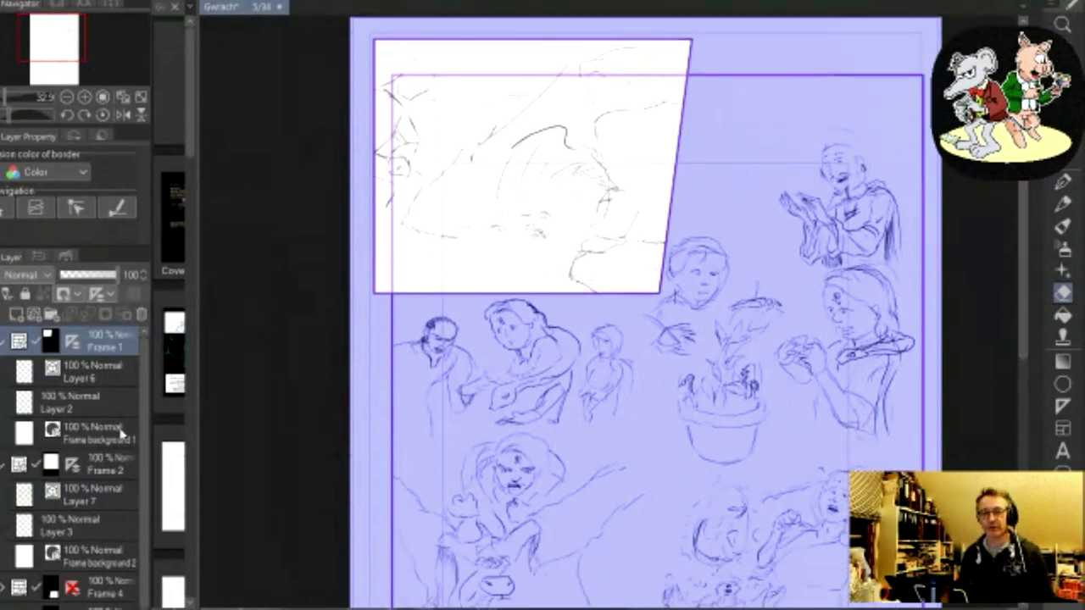
left_click(106, 466)
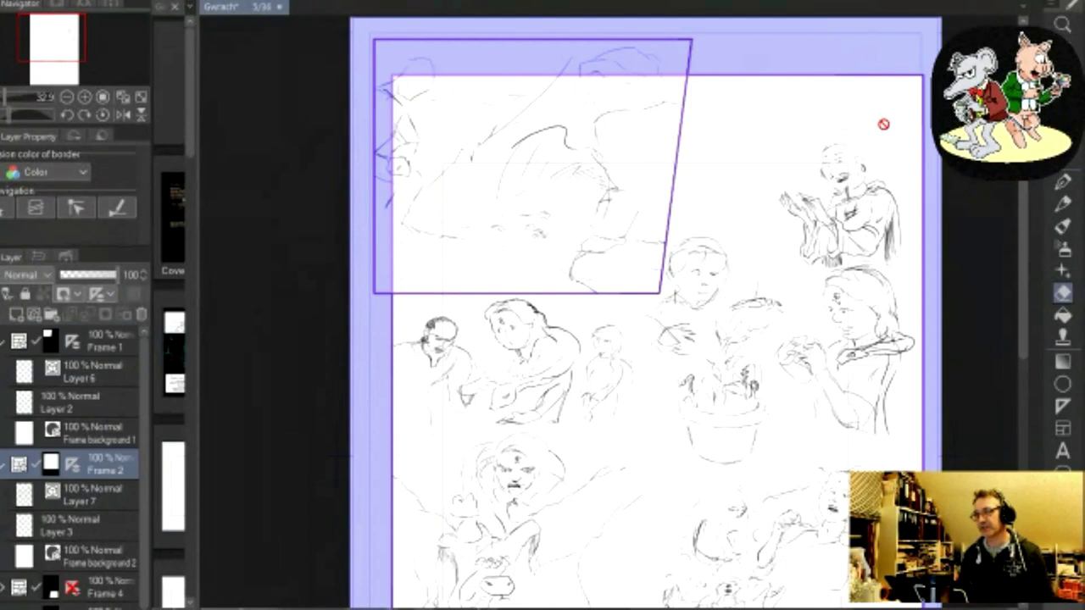
scroll(1023, 231, "down", 6)
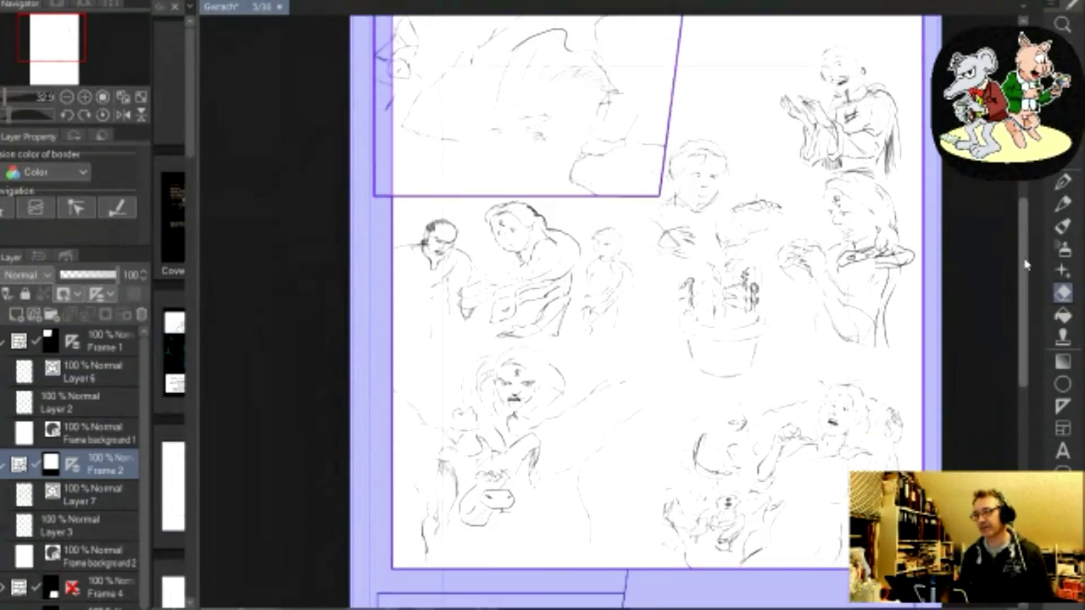
scroll(1024, 230, "up", 4)
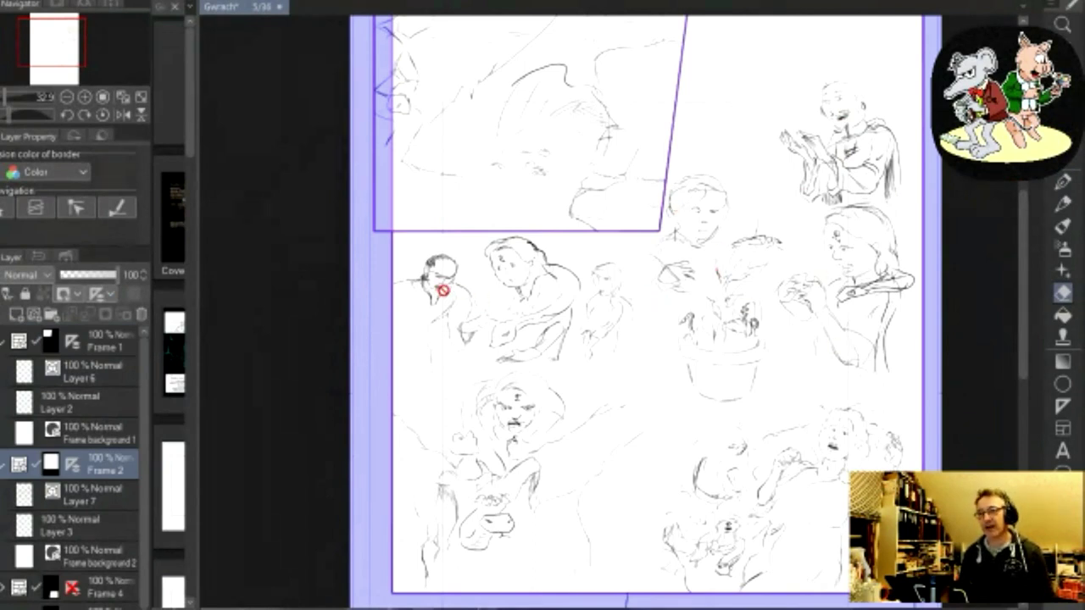
Examine the montage sketches up close, from the three standing figures to the seated sorceress and the screaming woman
scroll(437, 288, "up", 1)
scroll(433, 295, "up", 3)
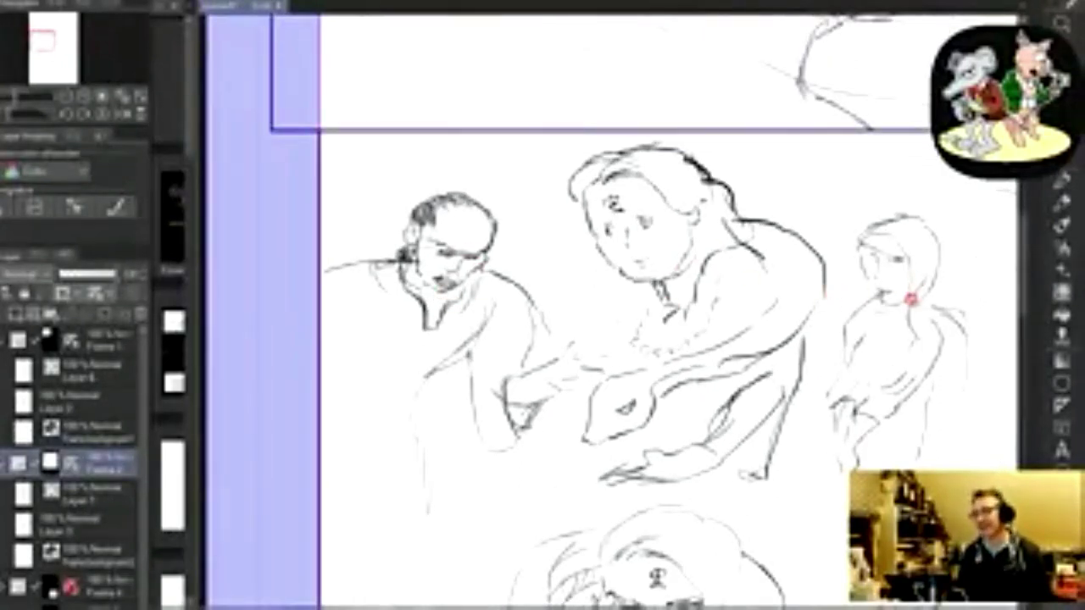
scroll(911, 301, "down", 1)
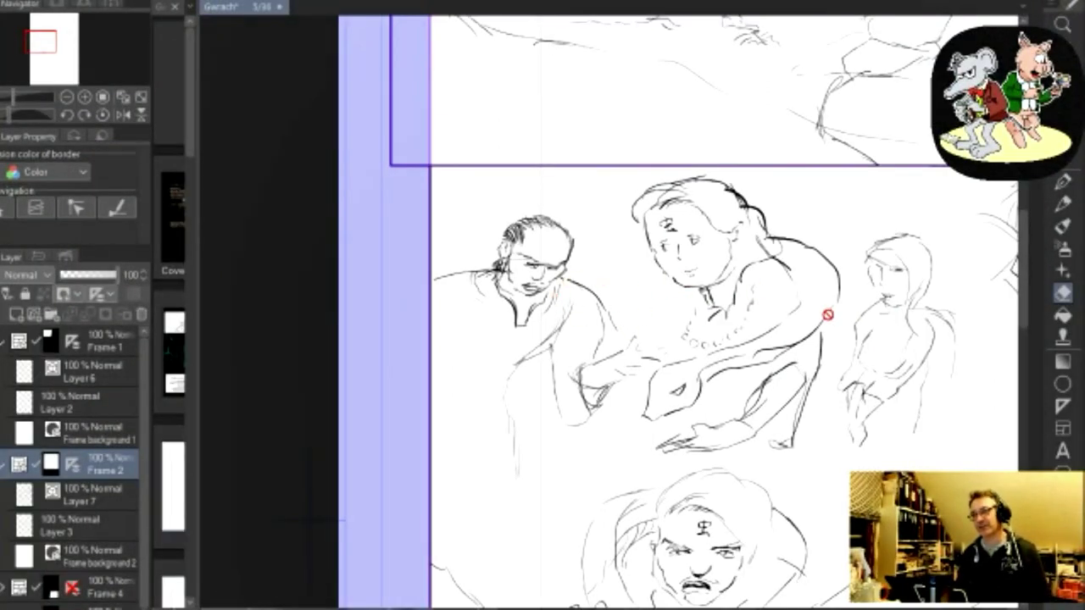
left_click_drag(1026, 268, 1027, 339)
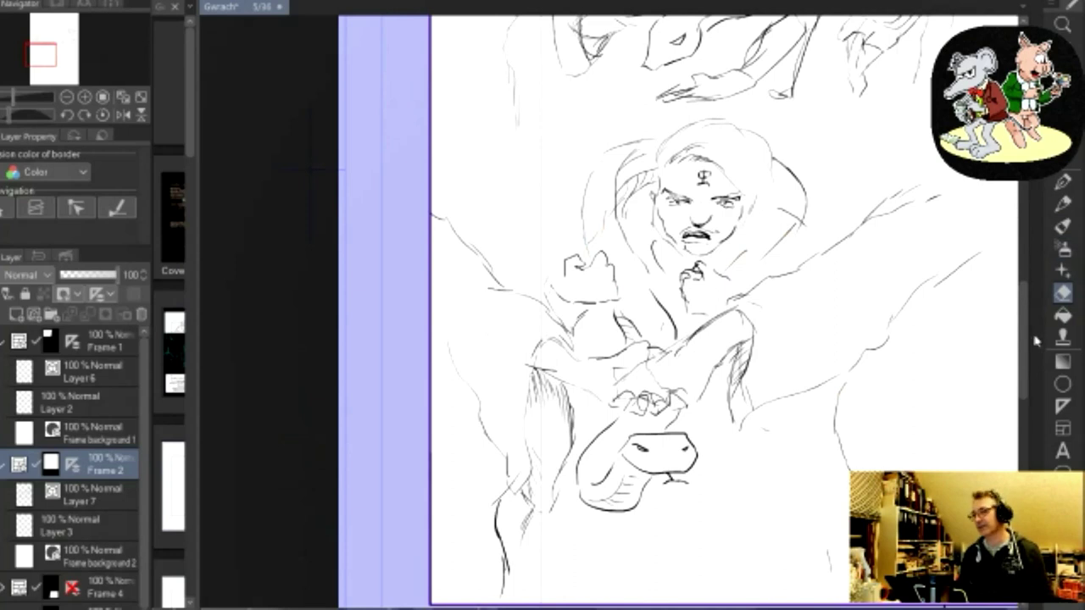
left_click_drag(1027, 337, 1031, 250)
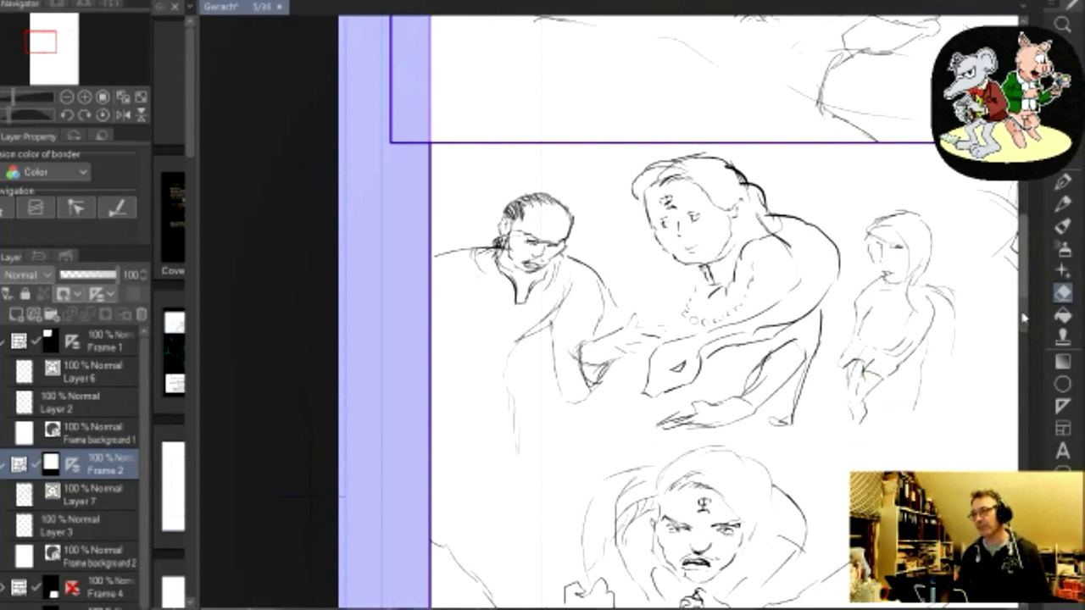
left_click_drag(1028, 282, 1033, 350)
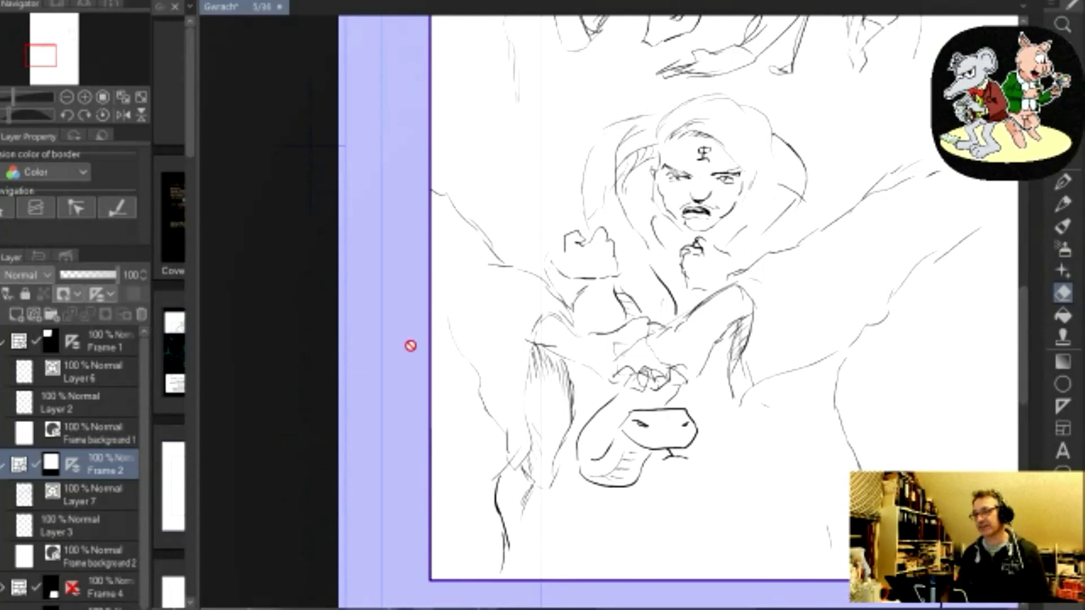
left_click_drag(725, 607, 867, 607)
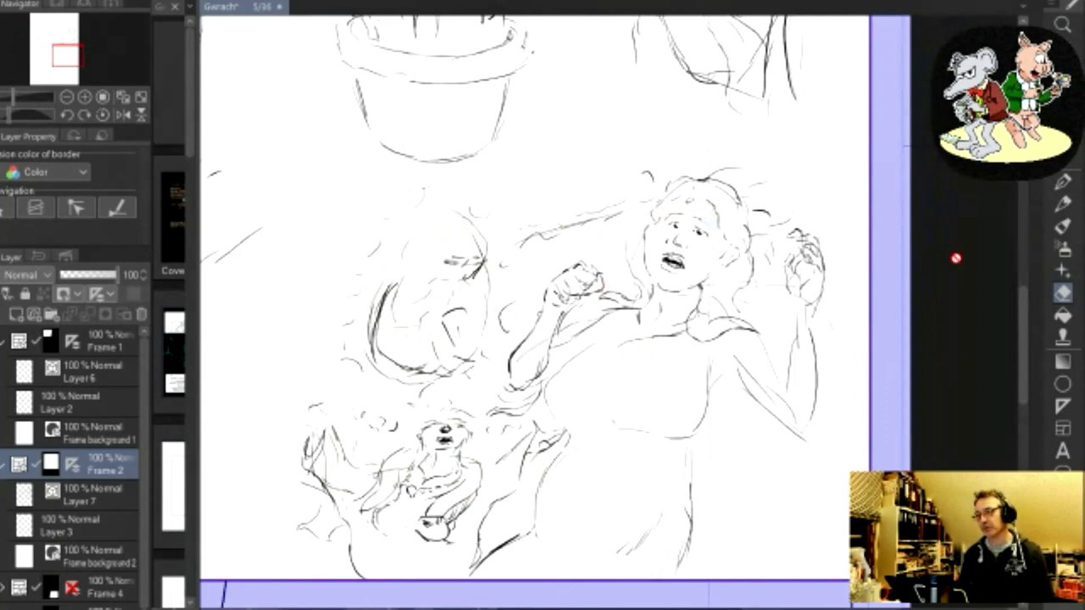
scroll(1024, 316, "down", 3)
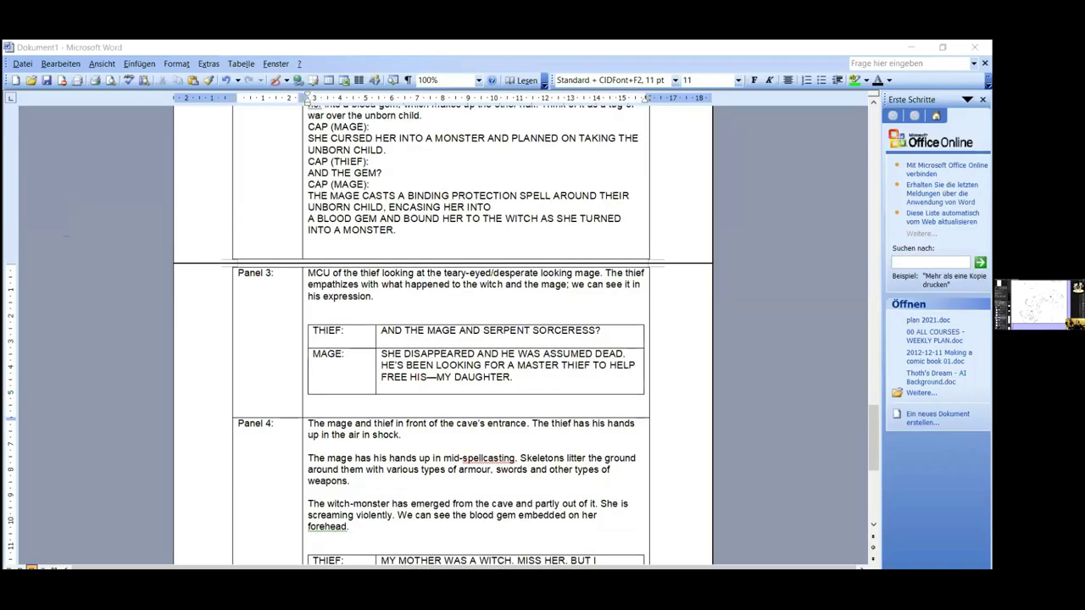
In the Word script, review the montage sections and title page, and read through the Panel 1 description and dialogue
scroll(366, 341, "up", 15)
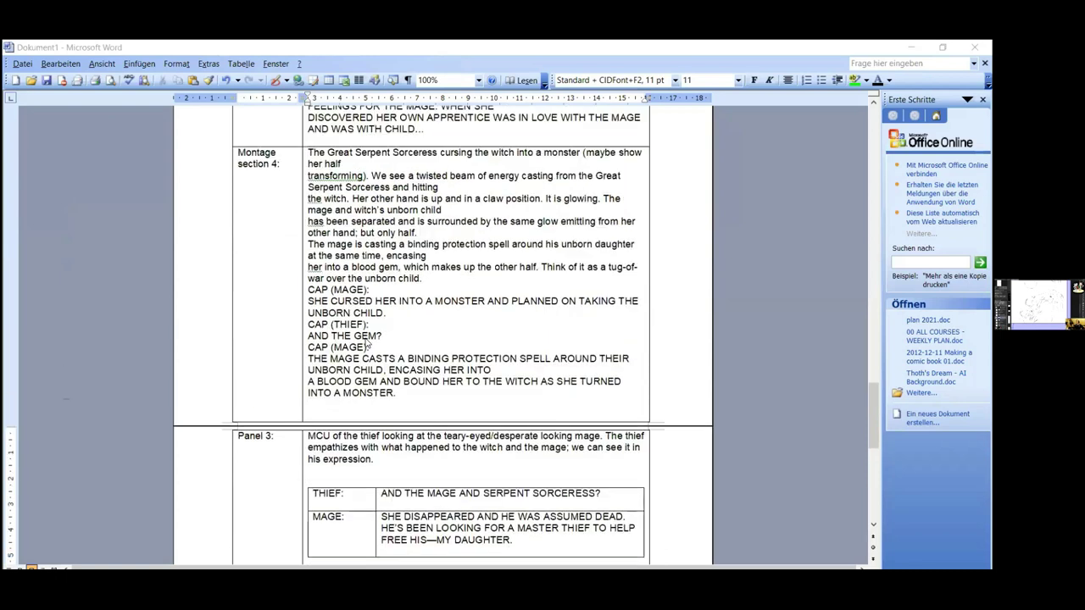
scroll(366, 341, "up", 7)
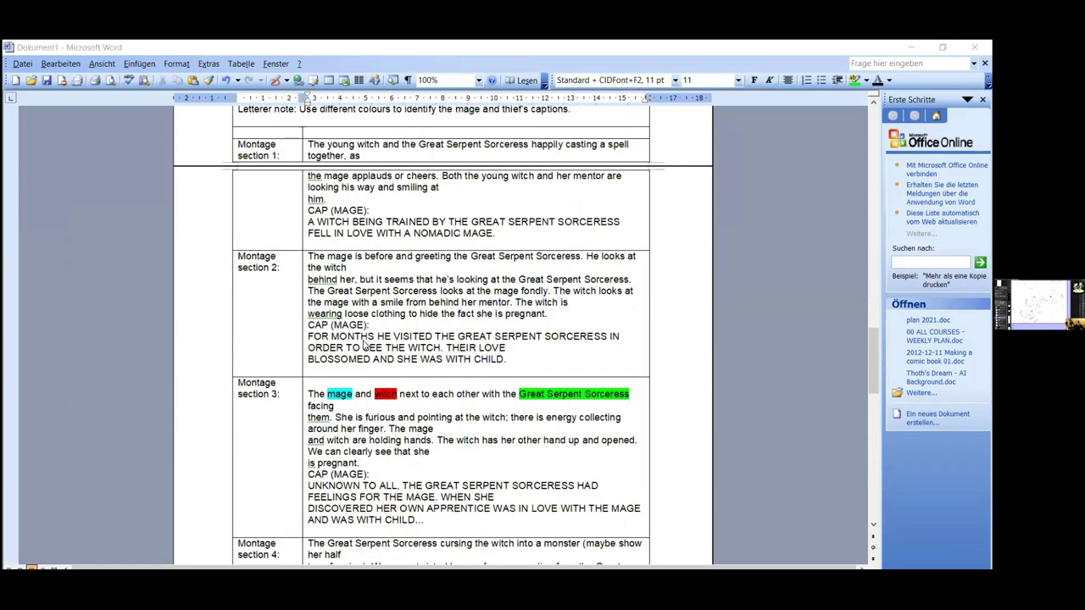
scroll(364, 345, "up", 10)
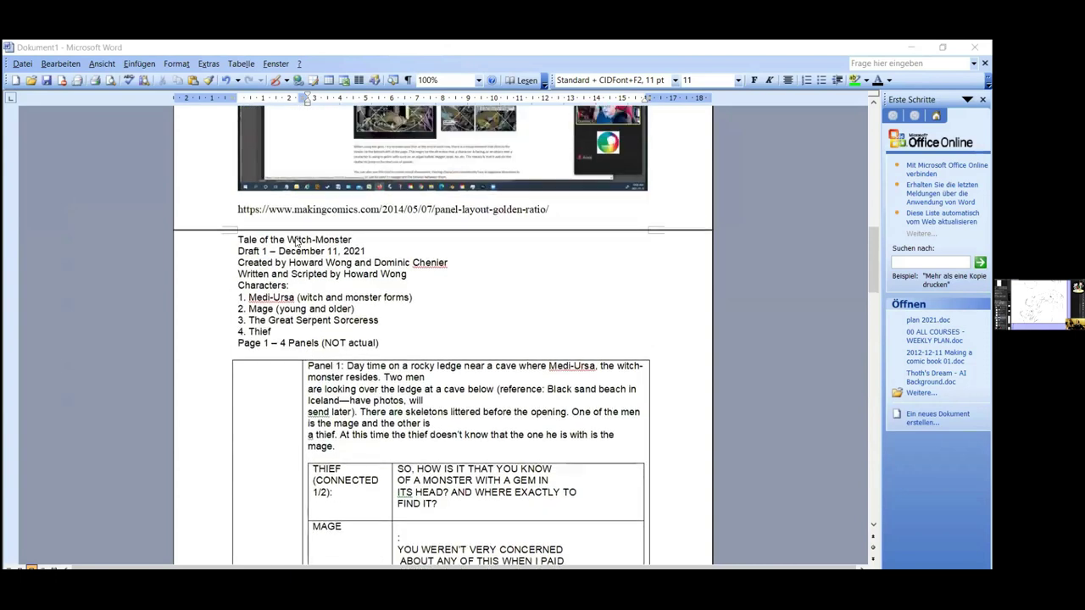
scroll(271, 354, "down", 4)
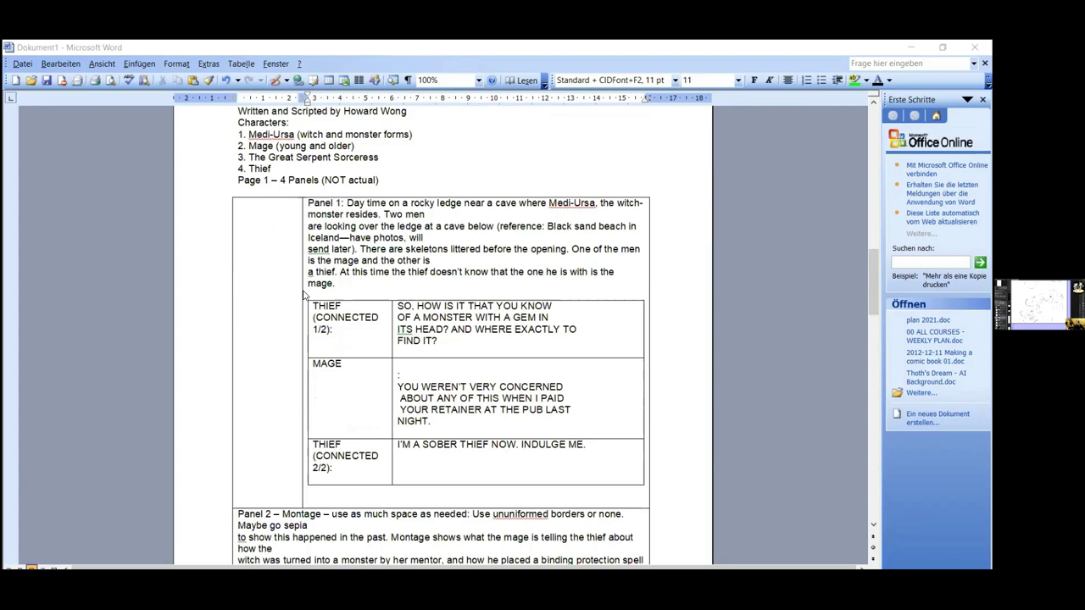
left_click_drag(368, 329, 557, 288)
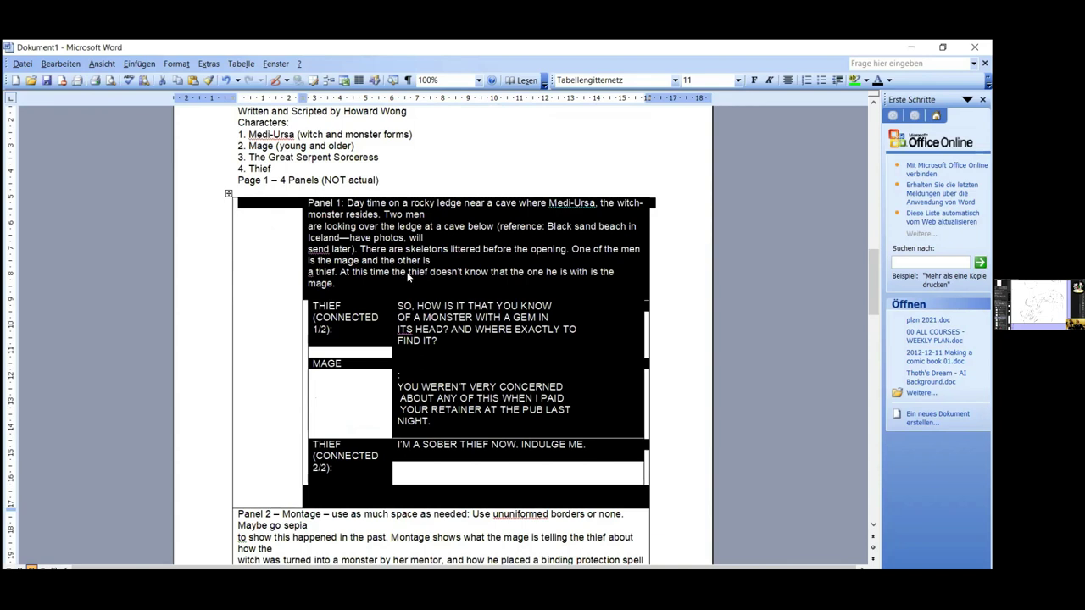
scroll(408, 270, "down", 2)
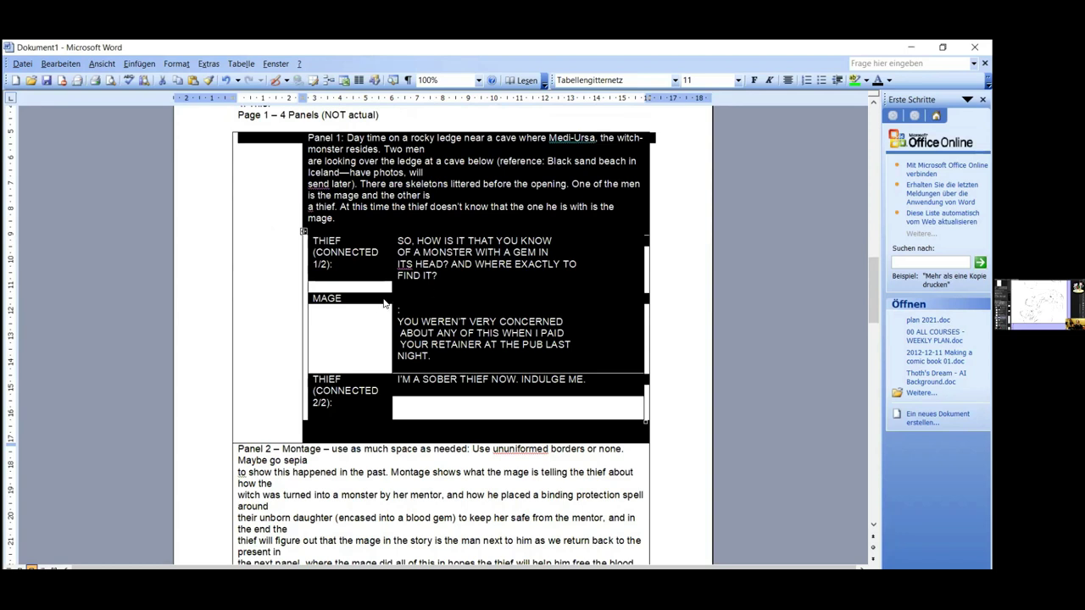
scroll(484, 264, "down", 1)
left_click(290, 275)
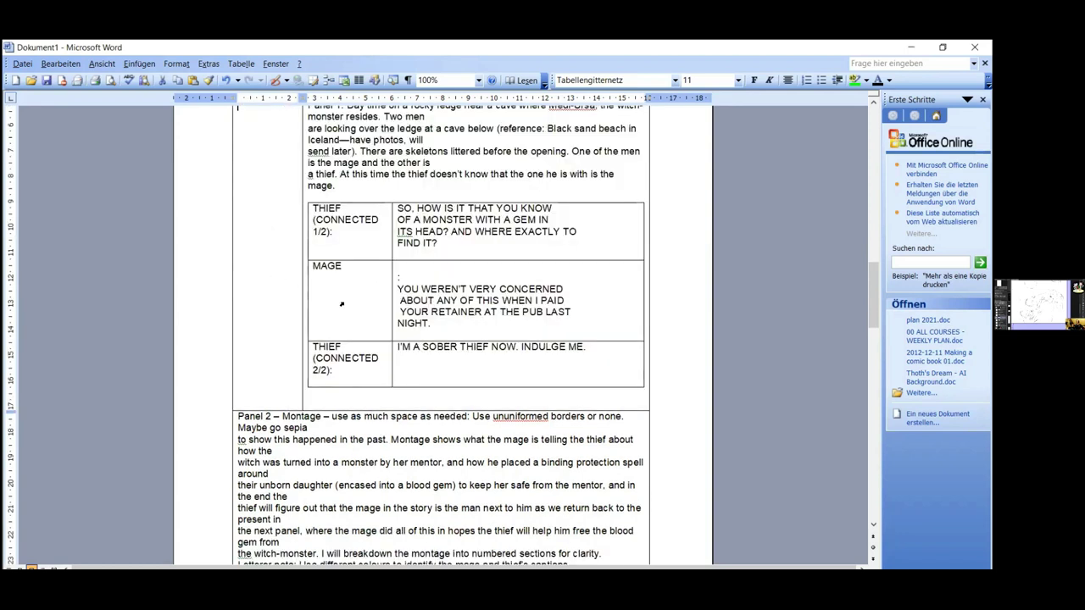
scroll(332, 247, "up", 1)
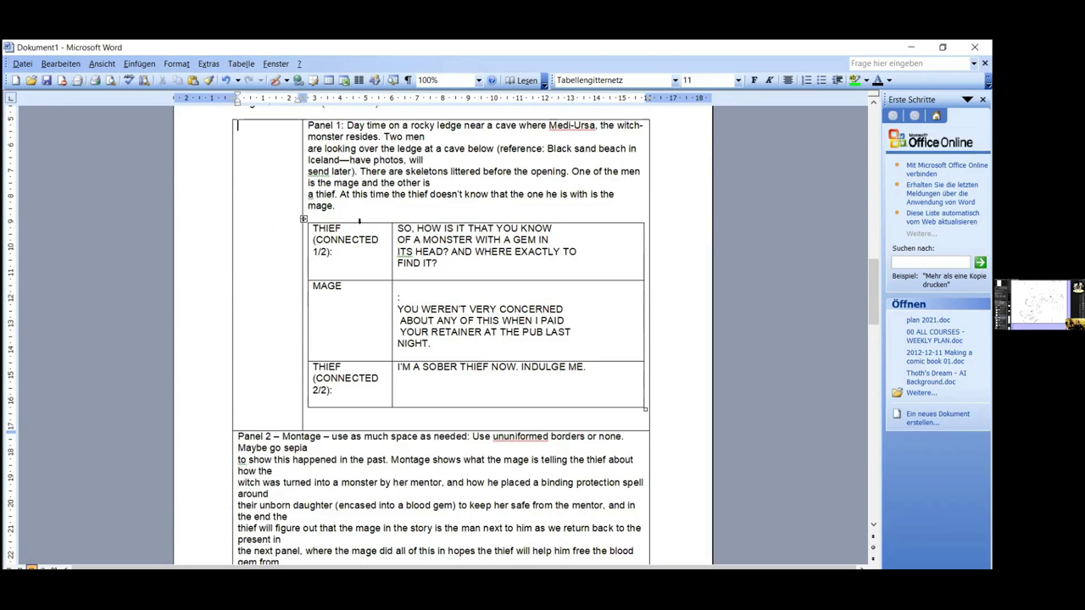
Read through the script in Word from the Panel 1 dialogue, past the montage sections, to the Panel 4 description and dialogue
left_click(359, 221)
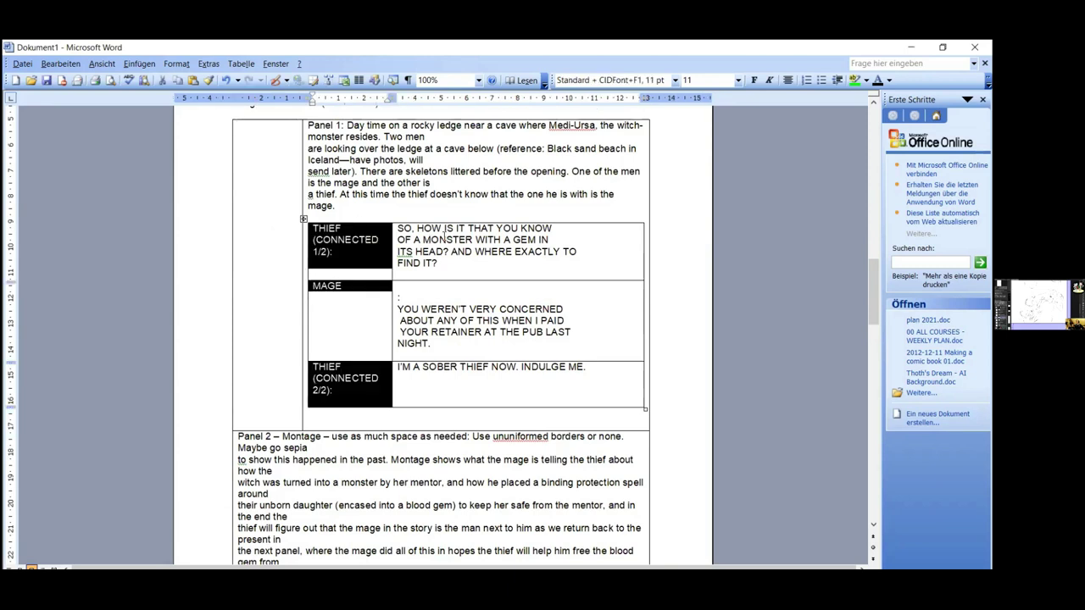
scroll(433, 331, "down", 10)
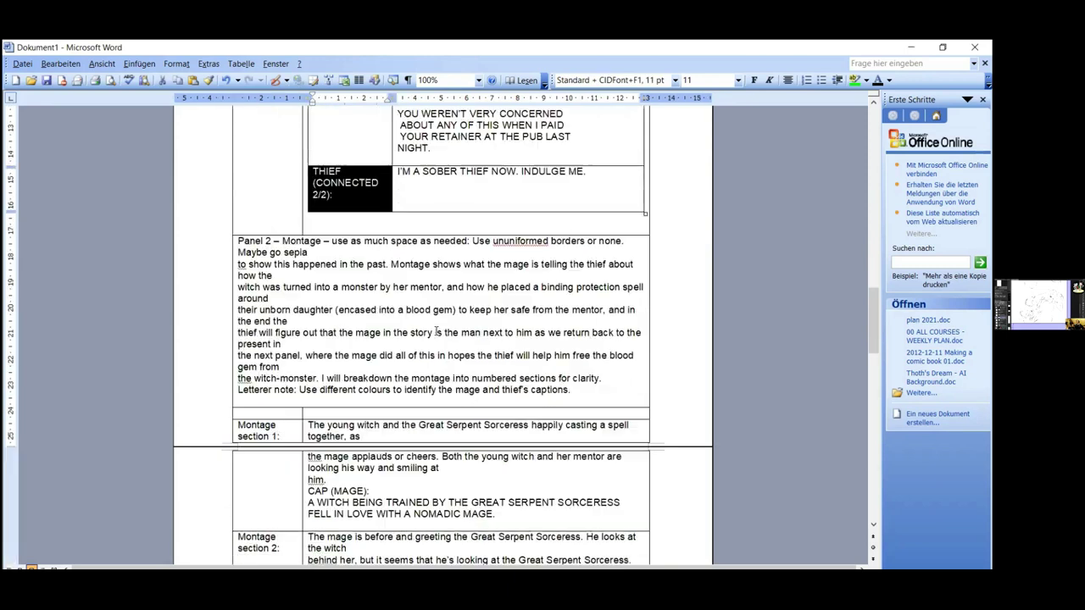
scroll(436, 332, "down", 4)
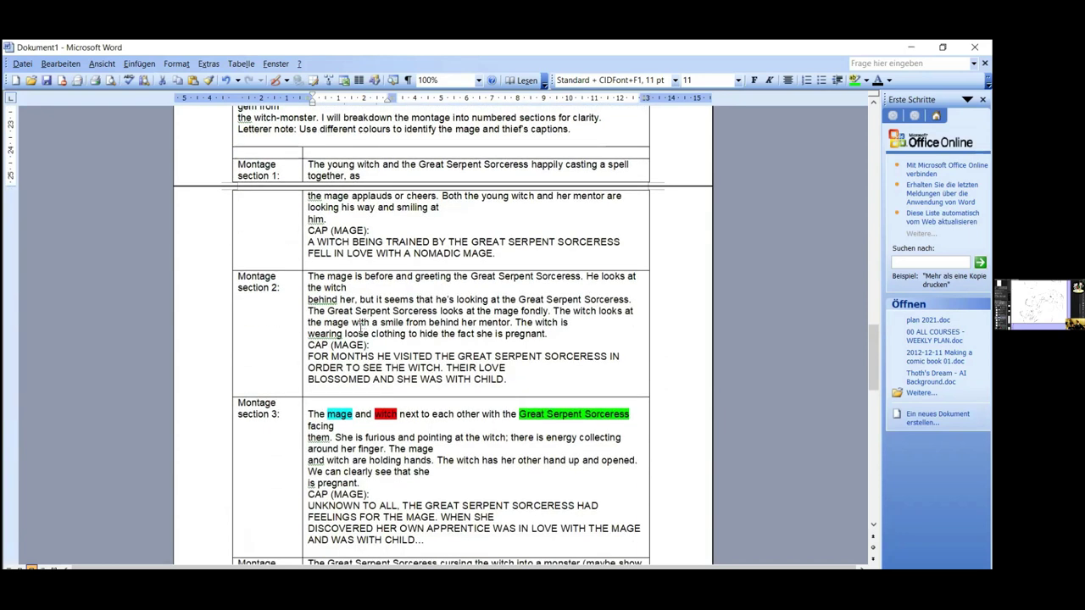
scroll(358, 314, "up", 1)
scroll(358, 314, "down", 1)
scroll(357, 314, "down", 12)
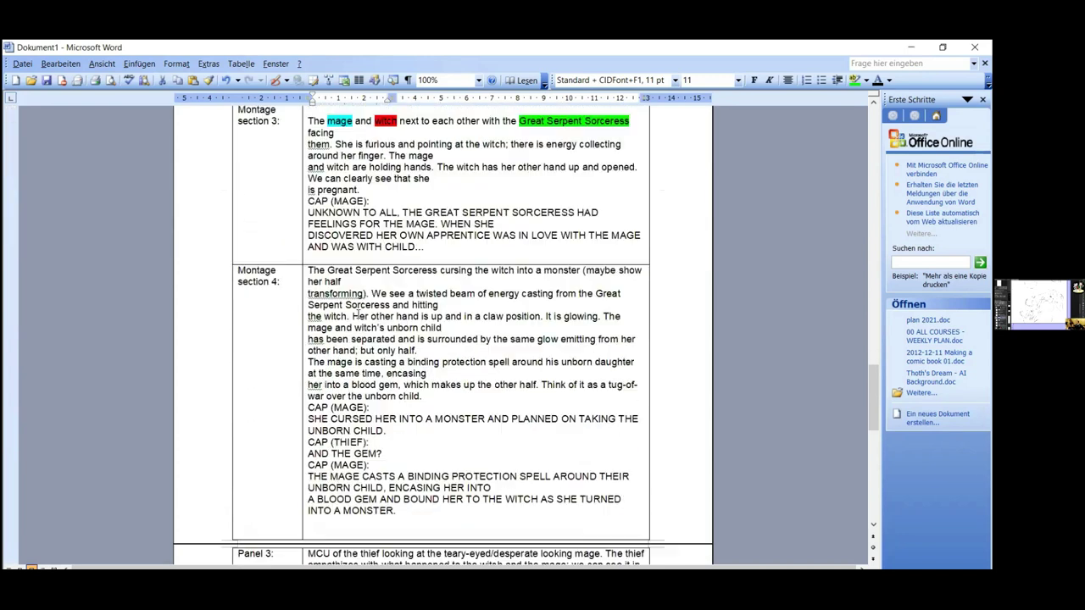
scroll(358, 313, "down", 13)
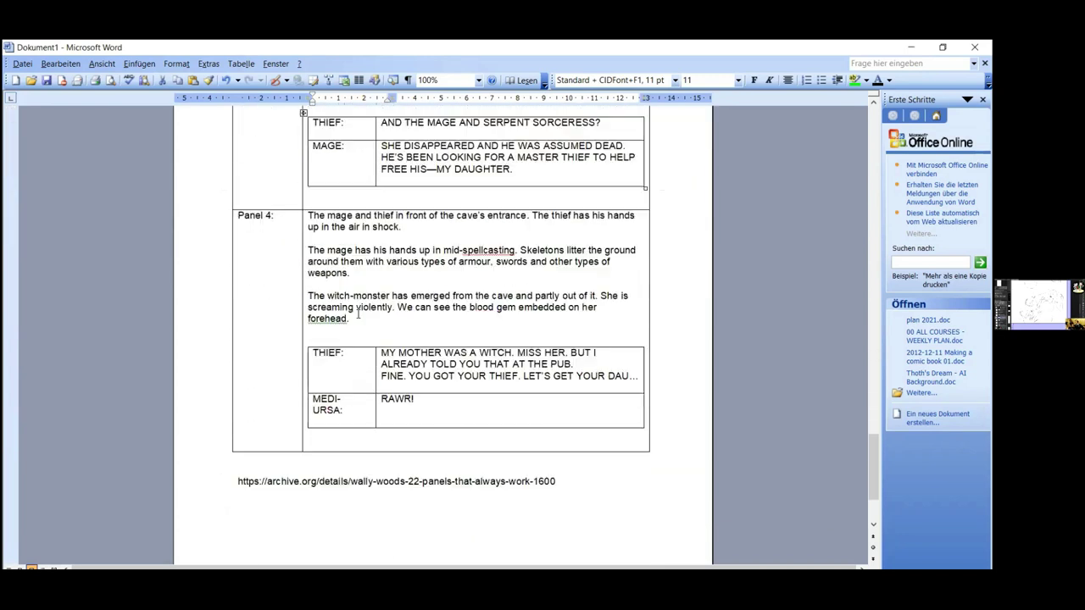
scroll(358, 313, "down", 2)
scroll(358, 314, "up", 8)
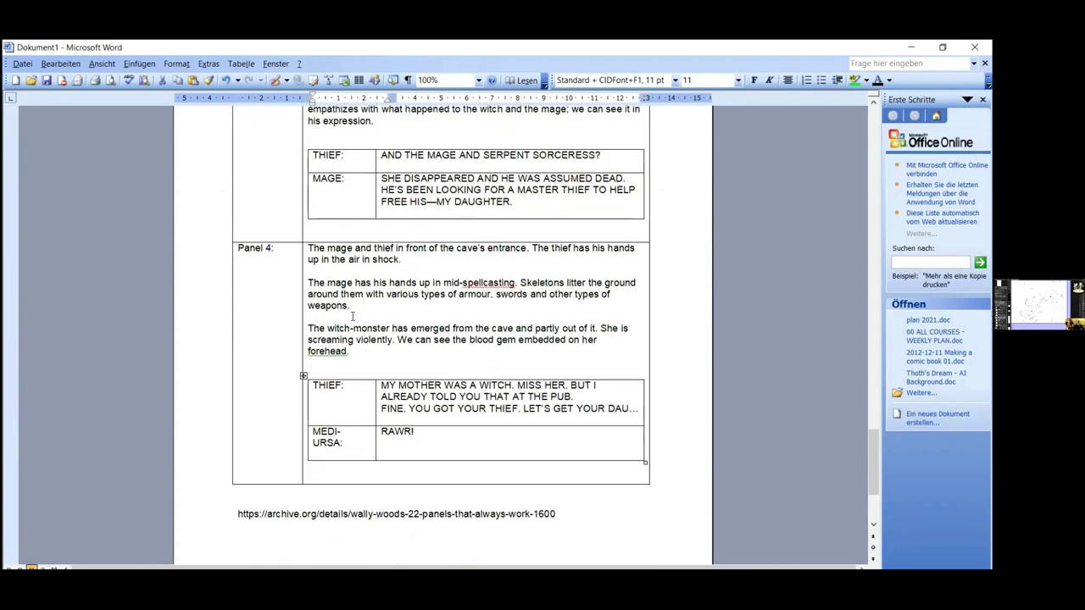
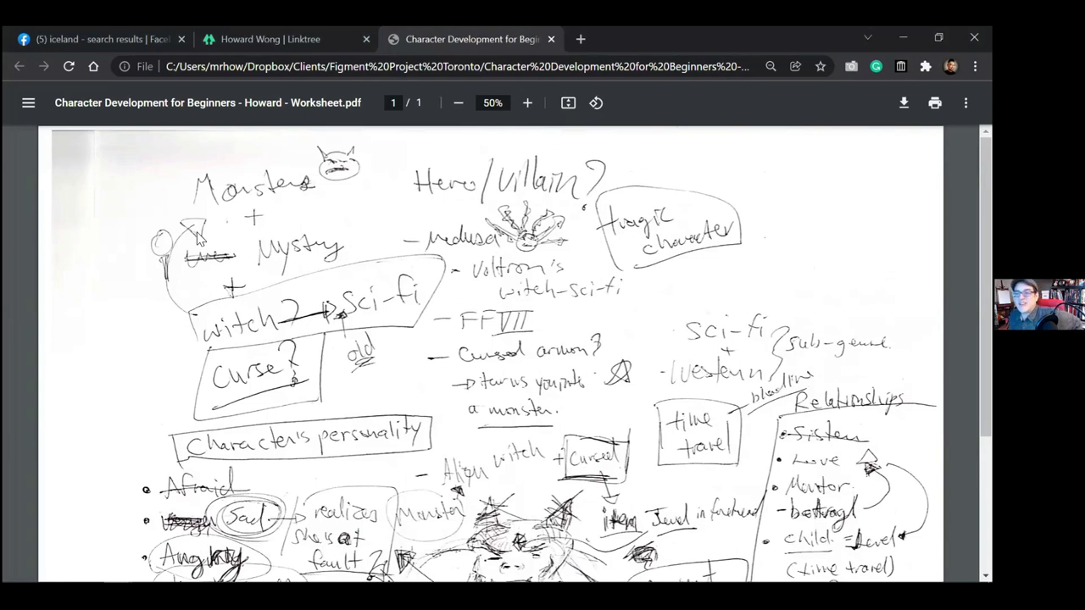
Examine the handwritten character development worksheet in the browser, covering genre, personality, fears, motivation and relationships notes
scroll(222, 386, "down", 1)
scroll(223, 386, "down", 3)
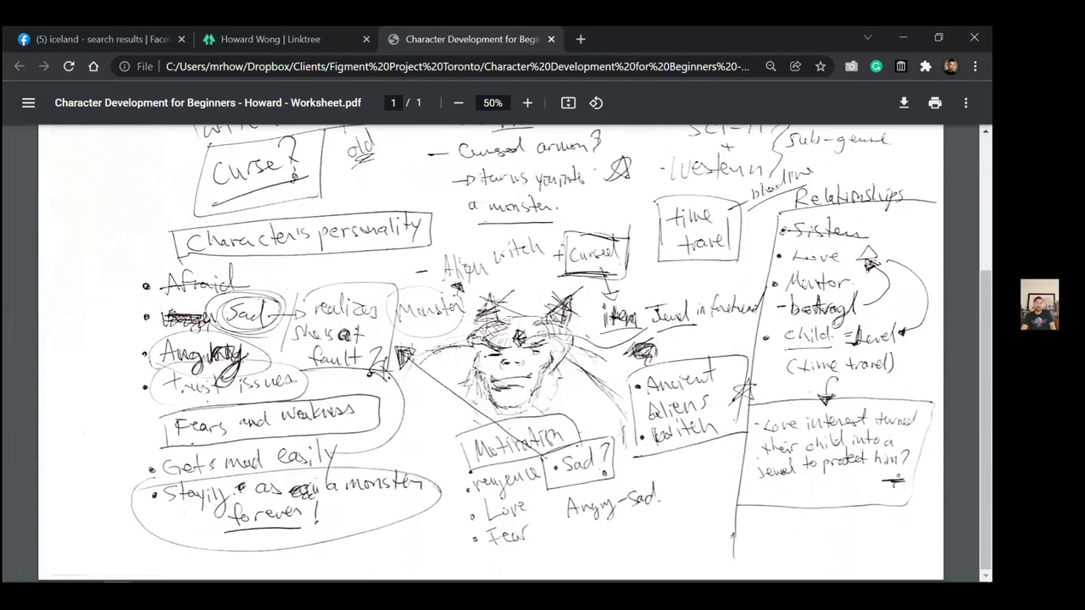
scroll(654, 408, "up", 2)
scroll(654, 408, "up", 3)
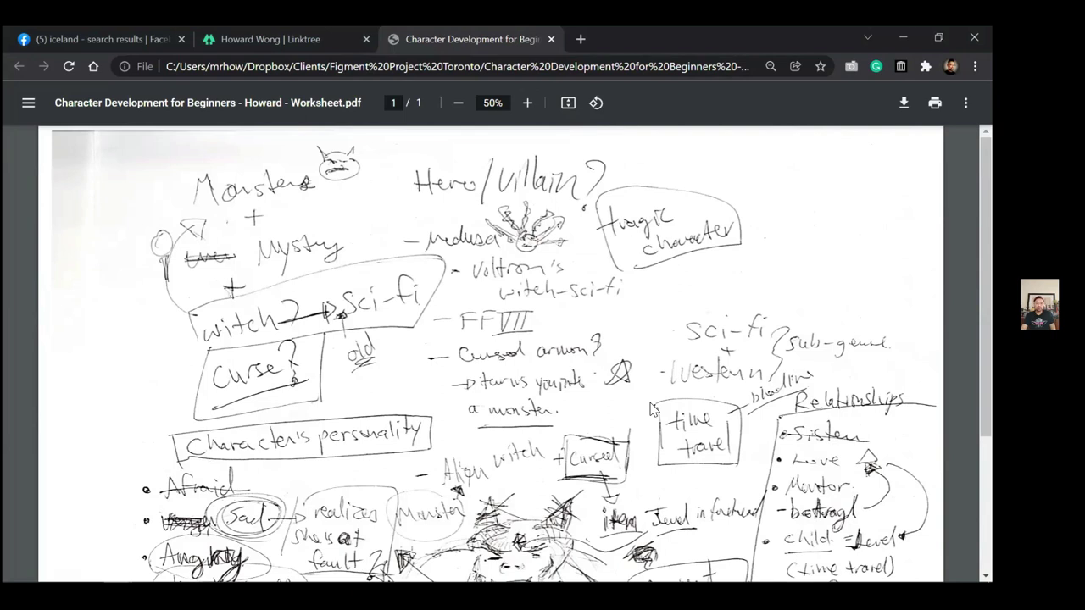
scroll(653, 408, "down", 2)
scroll(434, 422, "up", 2)
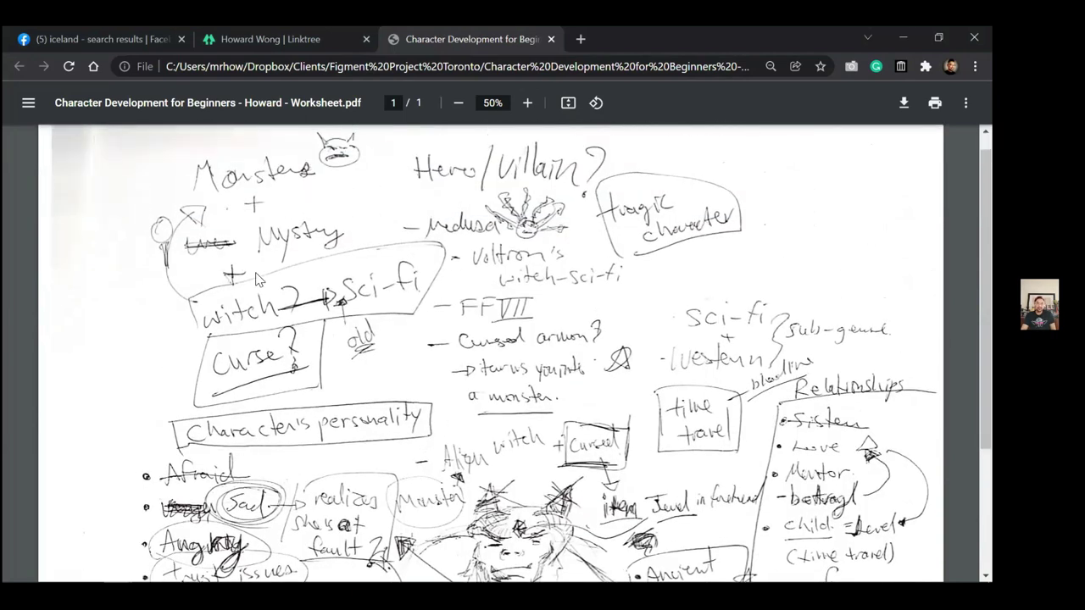
scroll(258, 280, "down", 3)
scroll(258, 280, "up", 3)
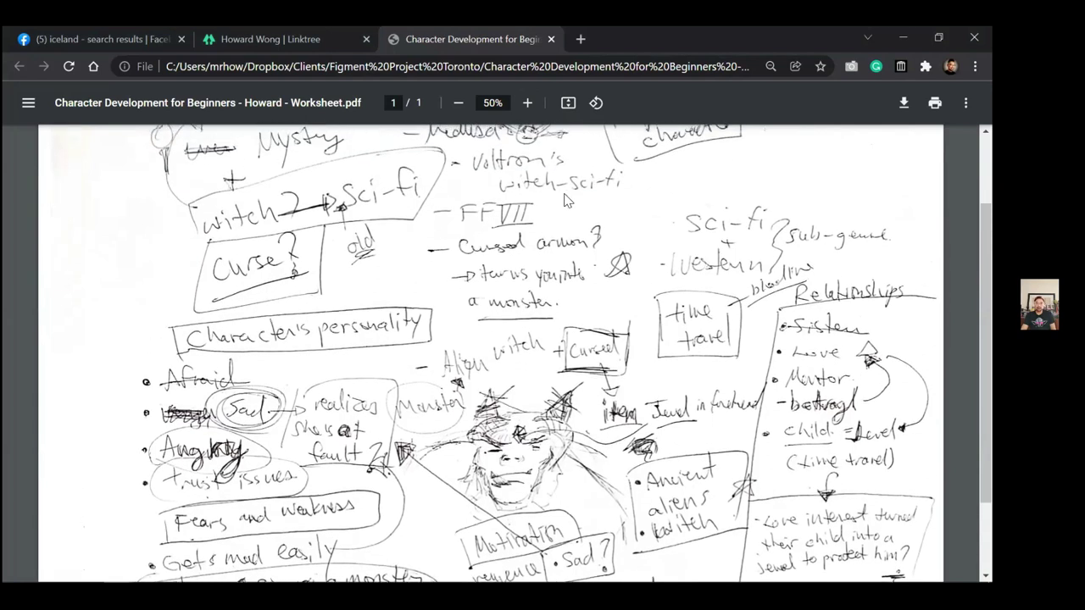
scroll(402, 404, "down", 5)
scroll(404, 405, "up", 3)
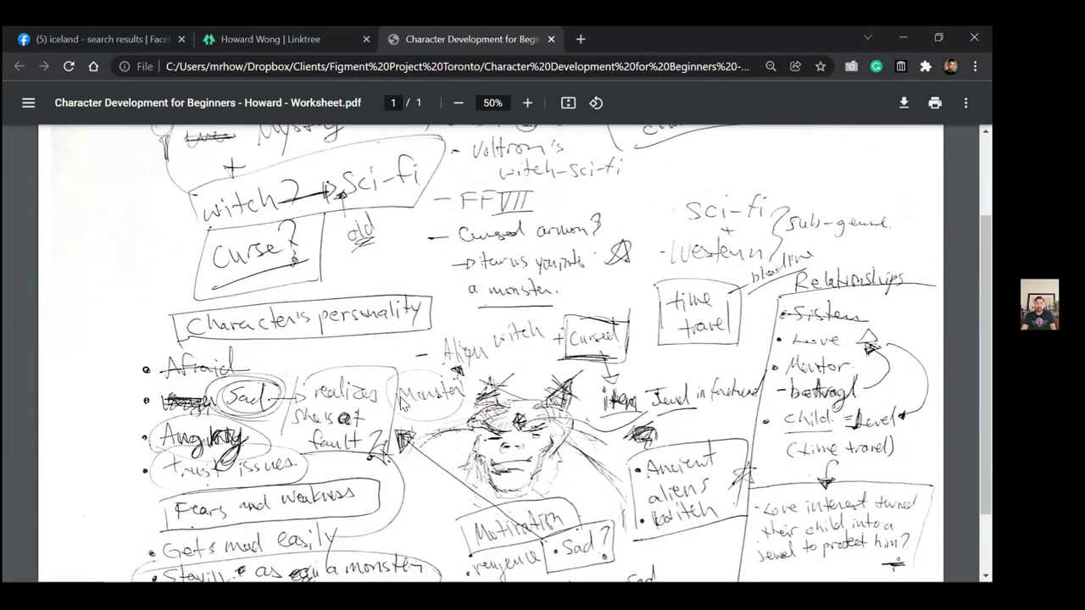
scroll(403, 405, "down", 2)
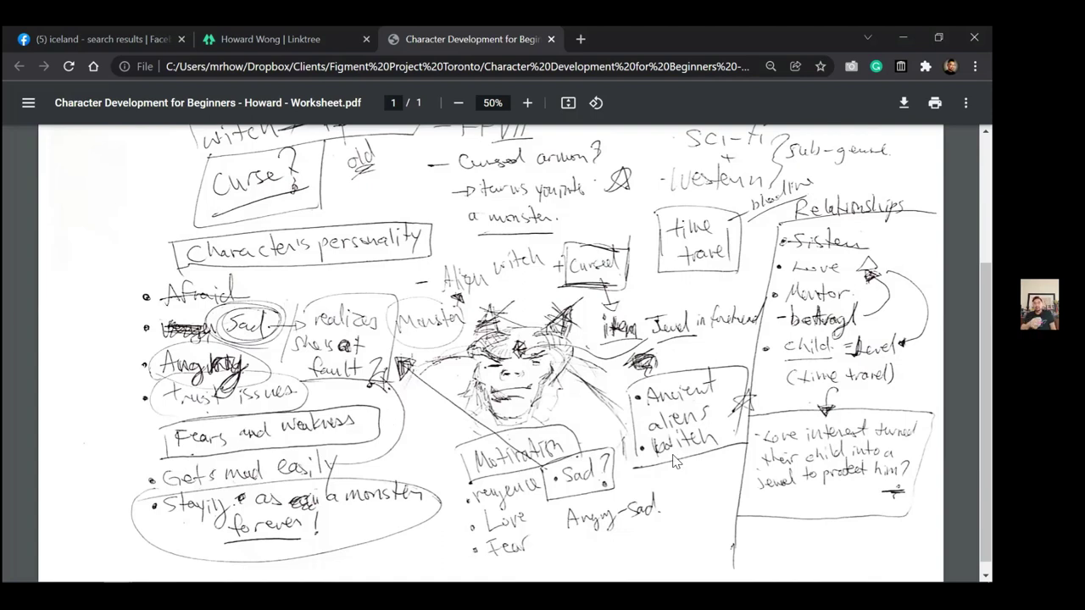
scroll(675, 460, "up", 2)
scroll(675, 461, "up", 3)
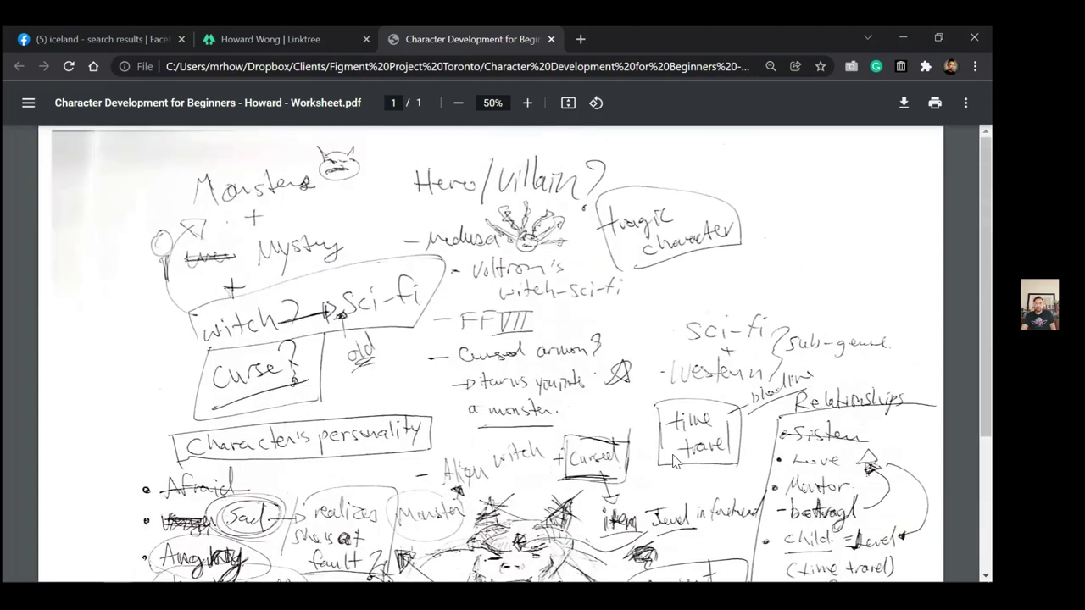
scroll(675, 461, "down", 5)
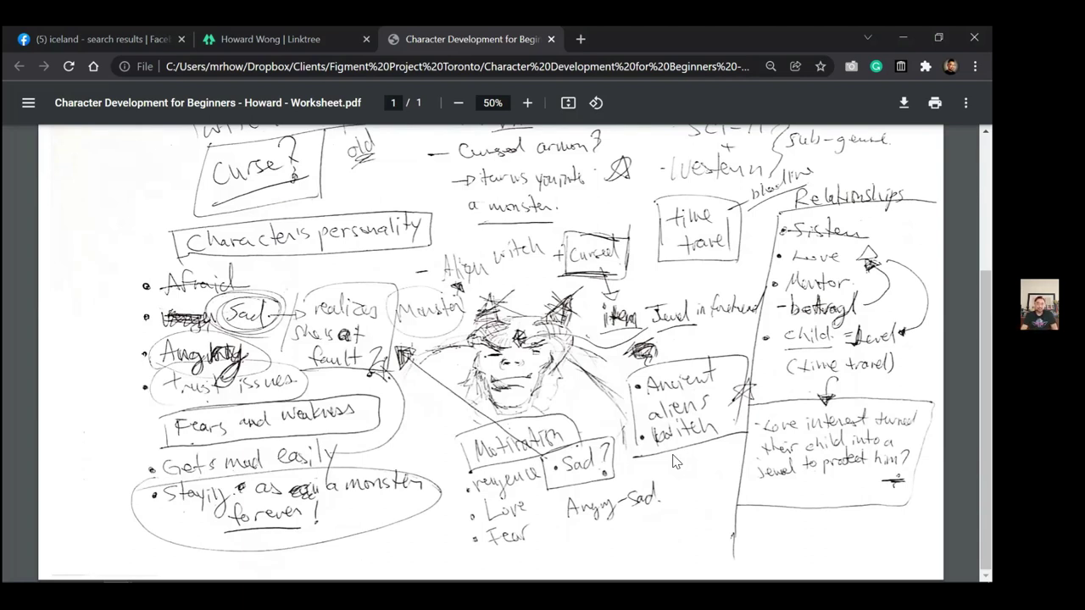
scroll(675, 462, "up", 4)
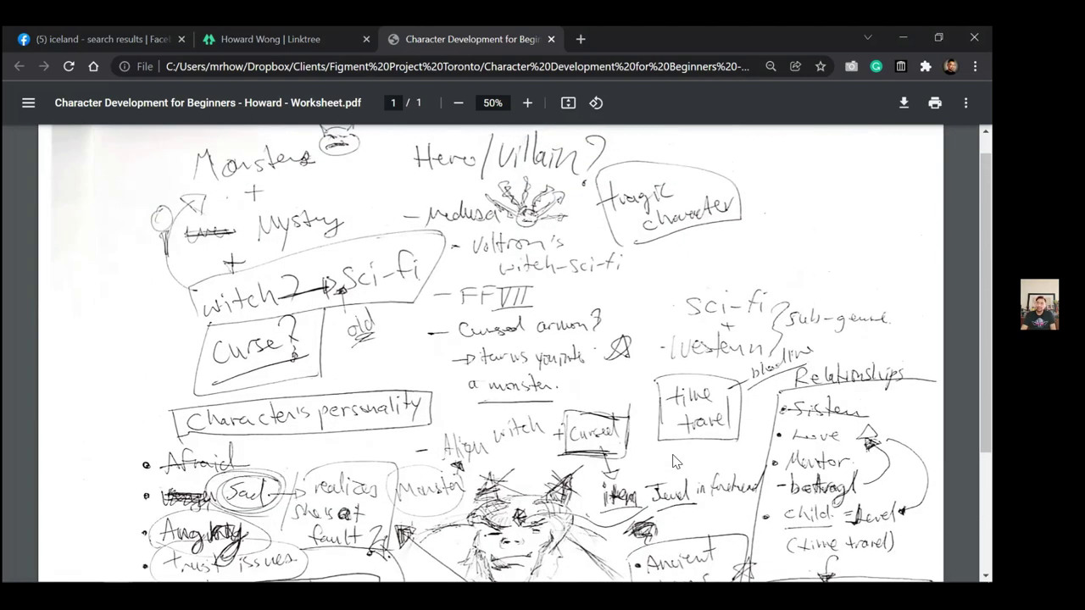
scroll(676, 462, "down", 4)
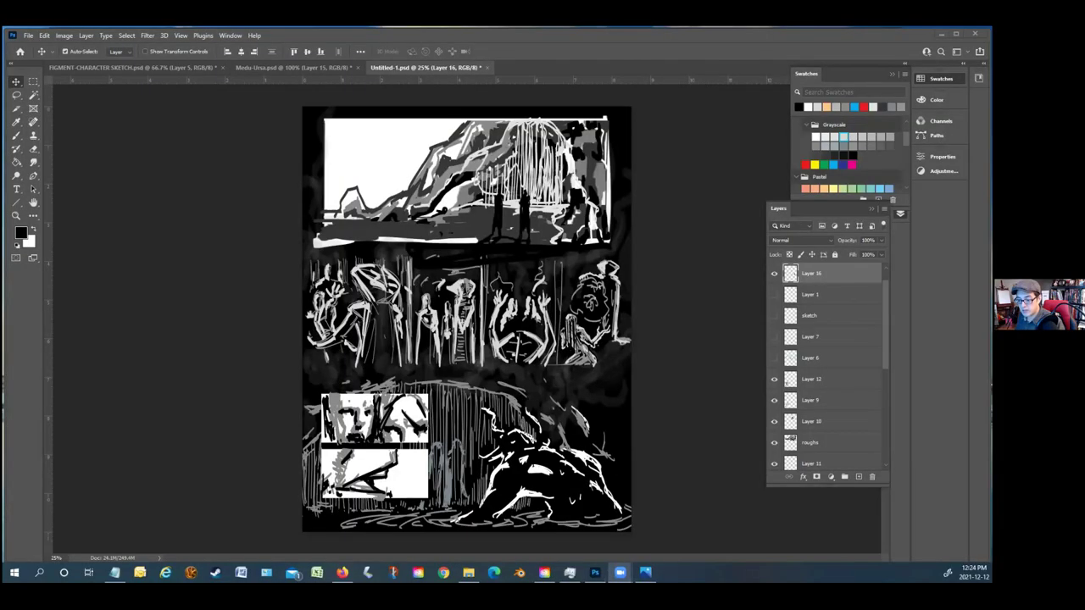
In Photoshop, view the character sketch page, and in the Medu-Ursa document hide Layers 14 and 15 and show Layer 13
left_click(170, 70)
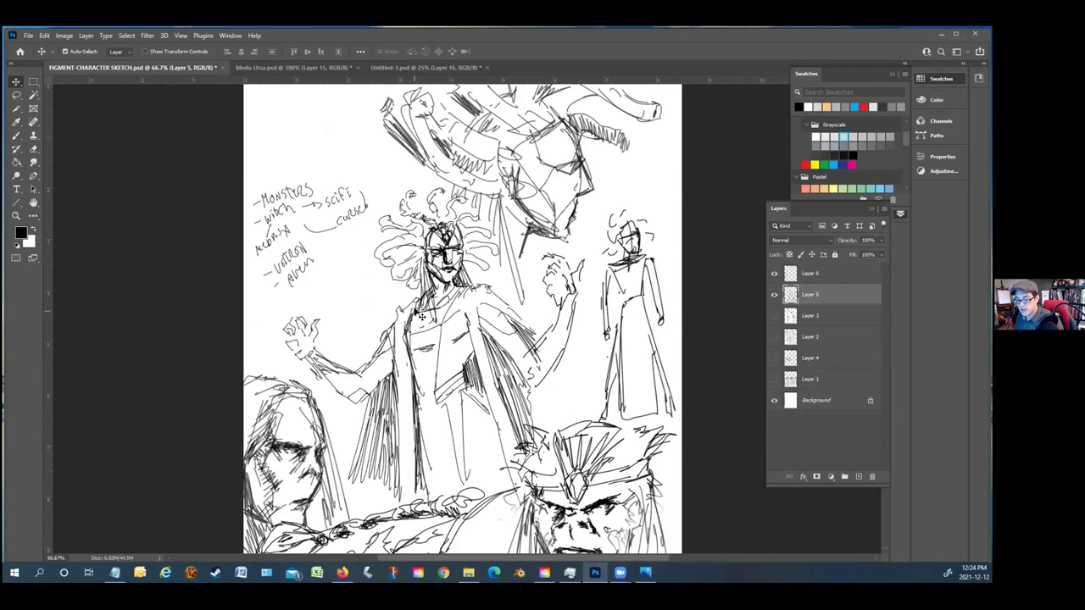
left_click(269, 70)
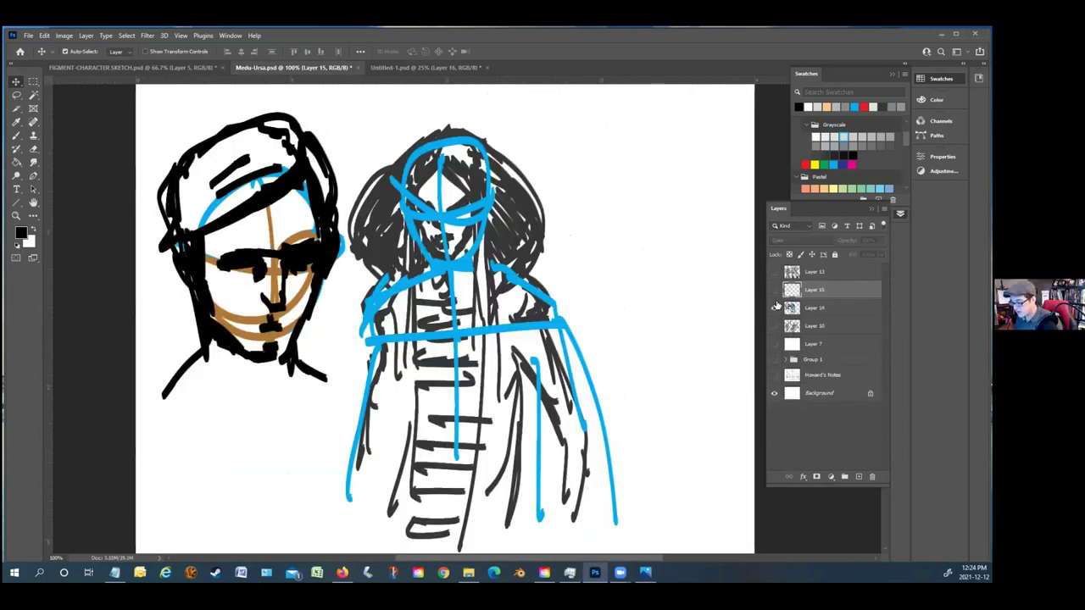
left_click_drag(774, 309, 774, 290)
left_click(773, 272)
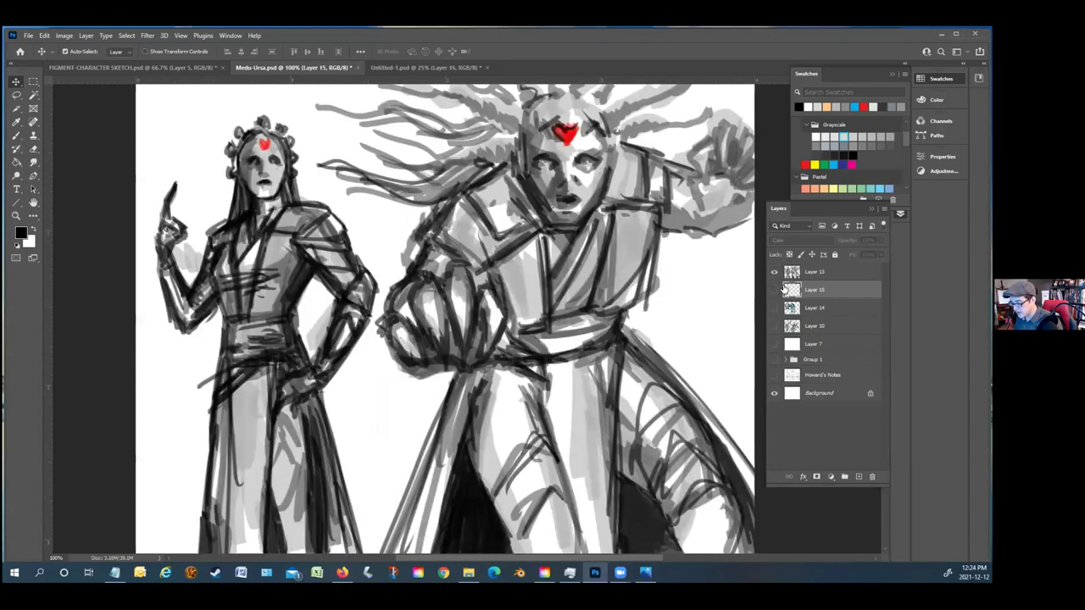
Review the handwritten notes, the horned monster sketches and Layer 14 by showing each layer alone, ending on Layer 13's witch-and-monster drawing
left_click(774, 272)
left_click(774, 377)
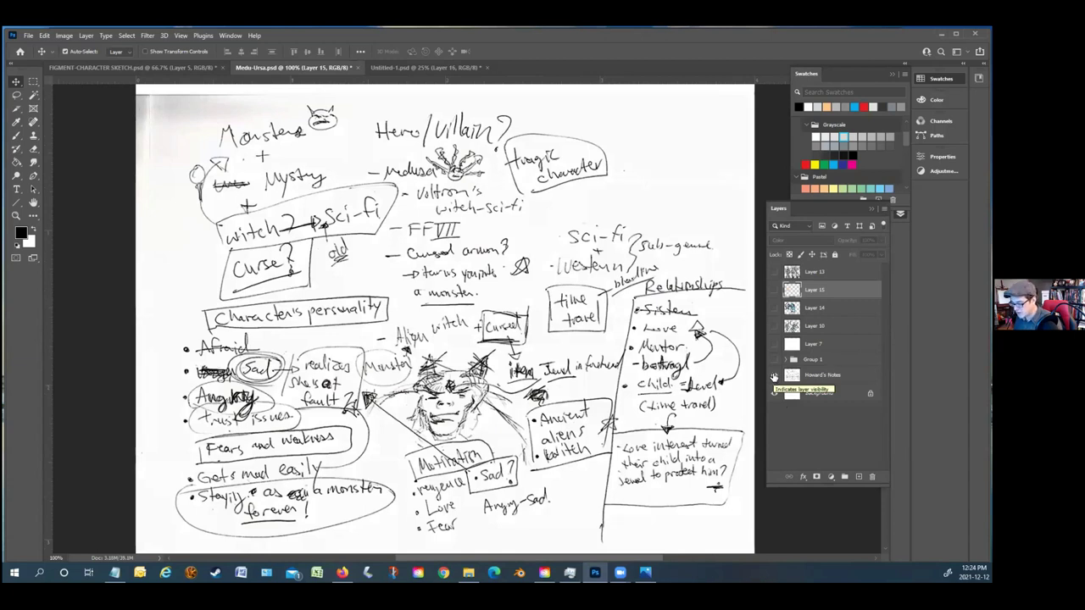
left_click(774, 375)
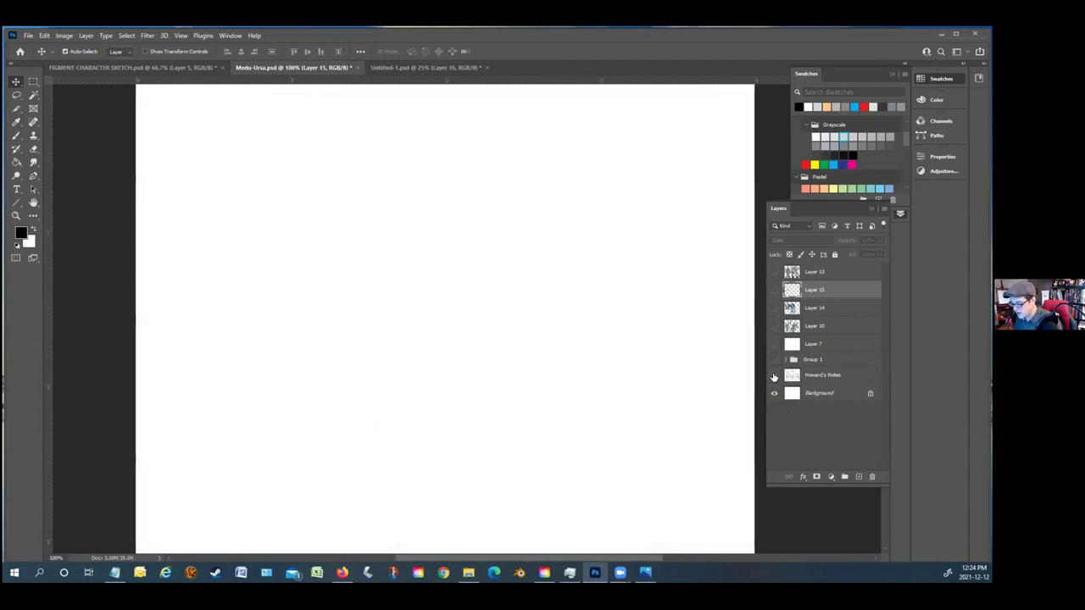
left_click(774, 327)
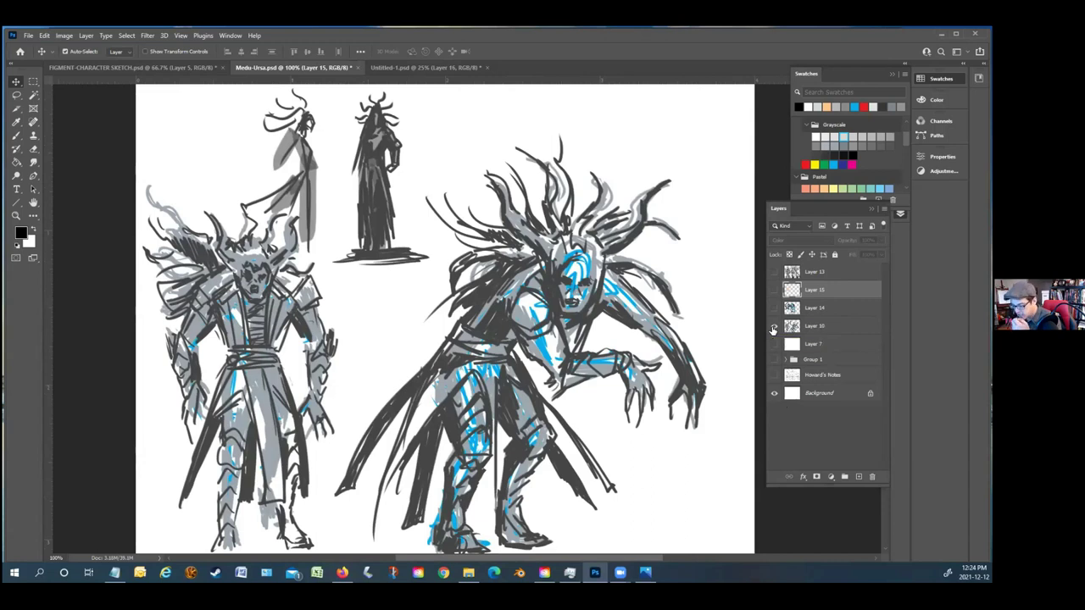
left_click(773, 329)
left_click(773, 309)
left_click(773, 308)
left_click(773, 272)
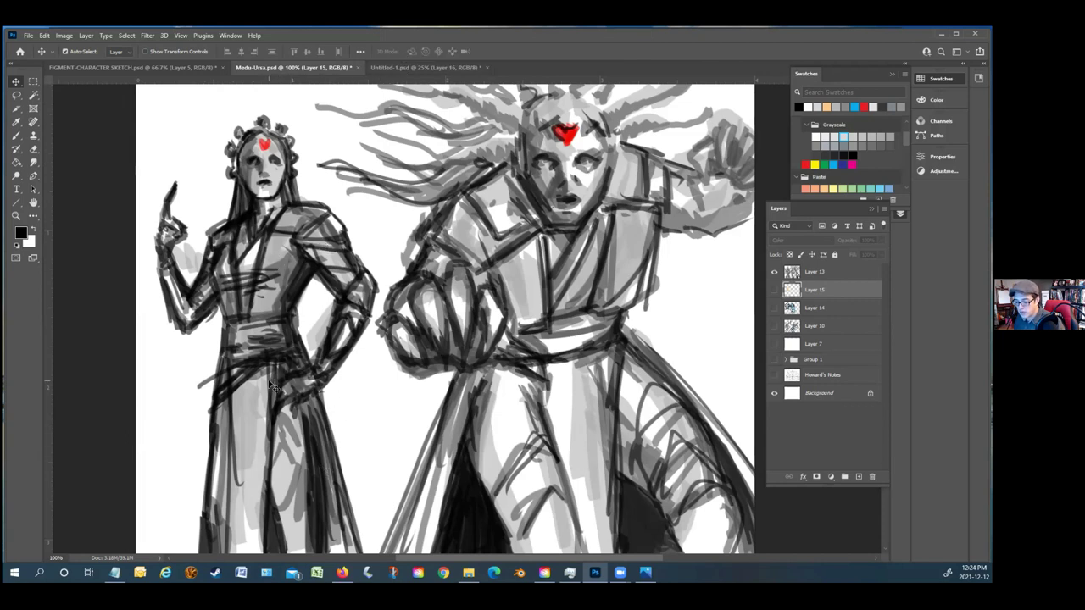
Check the Untitled-1 page briefly, and in the Medu-Ursa document hide Layer 13 and show the handwritten notes layer
left_click(422, 67)
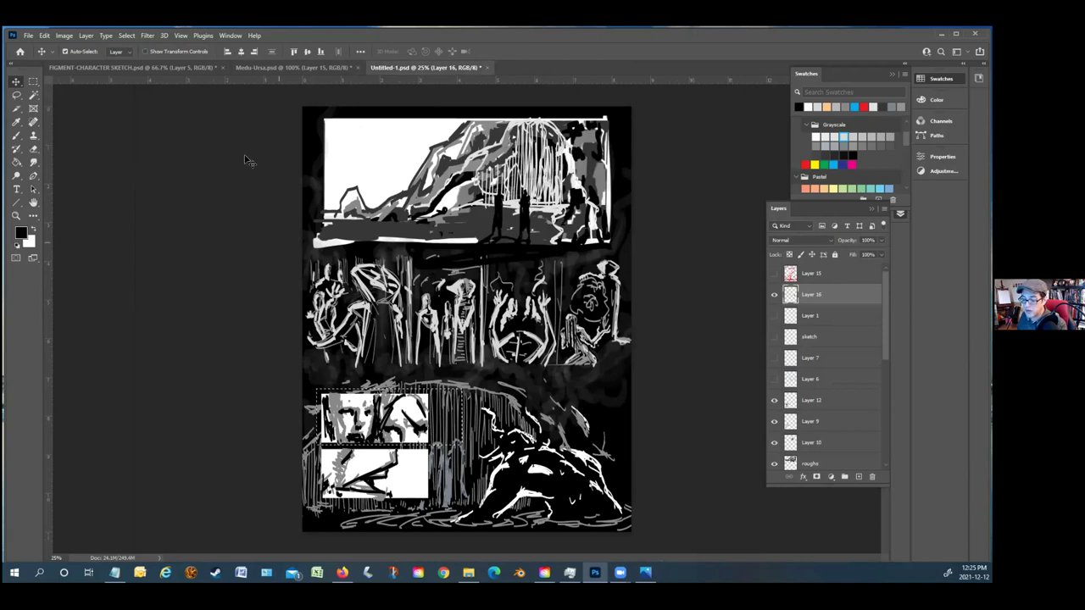
left_click(249, 66)
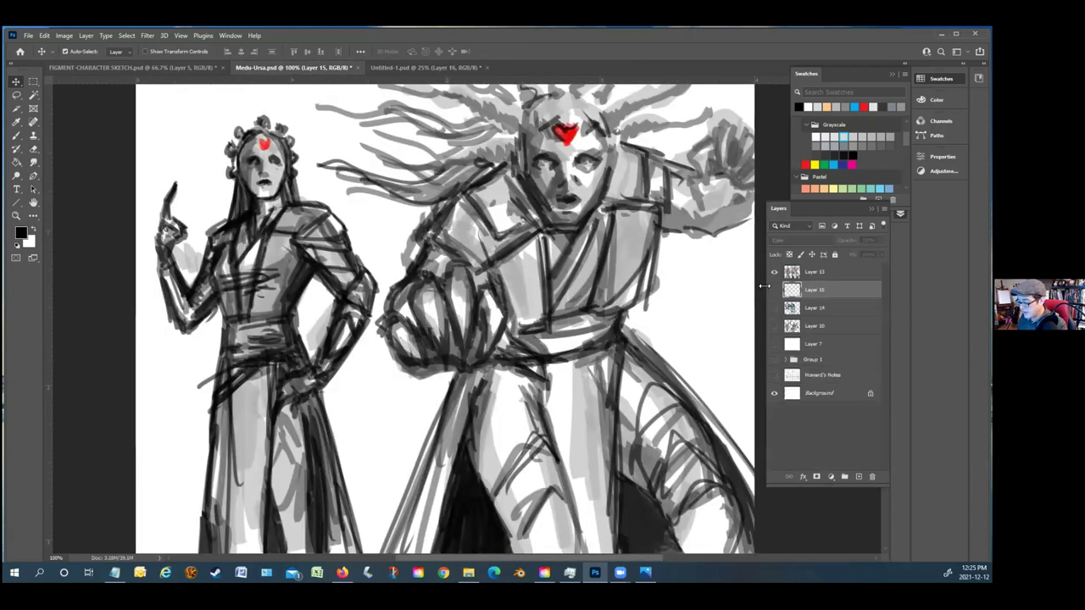
left_click_drag(774, 272, 774, 374)
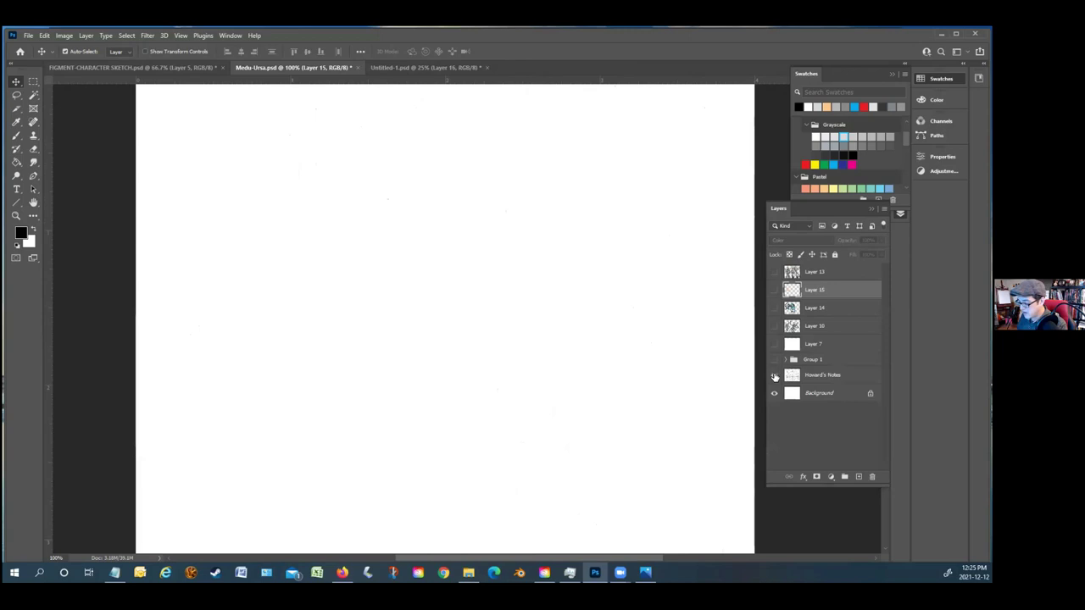
left_click(774, 374)
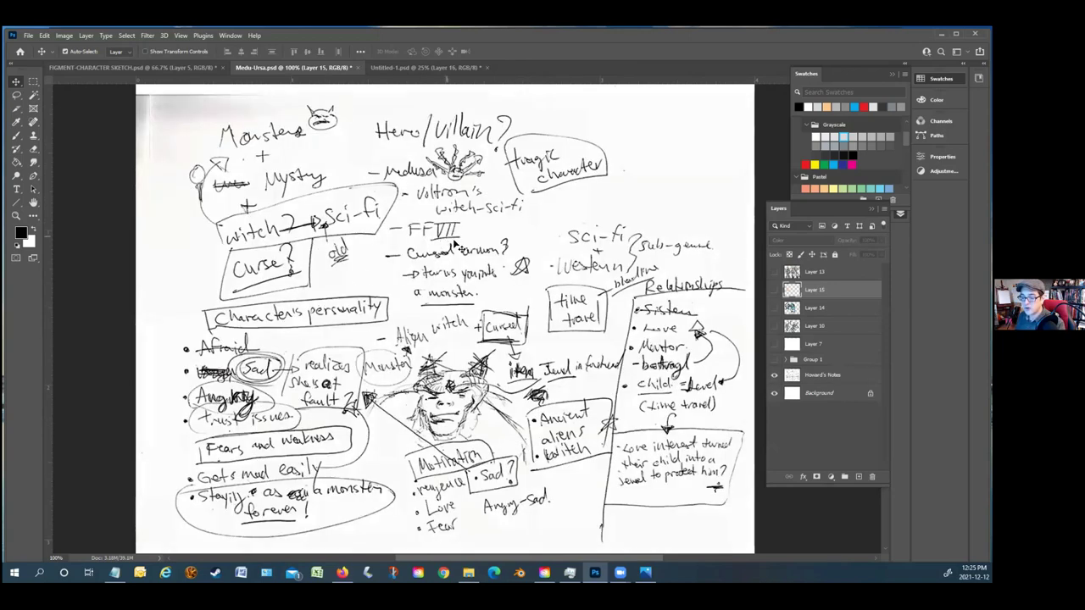
Return to the Untitled-1 comic page and clear the rectangular selection around the upper inset panel
left_click(428, 67)
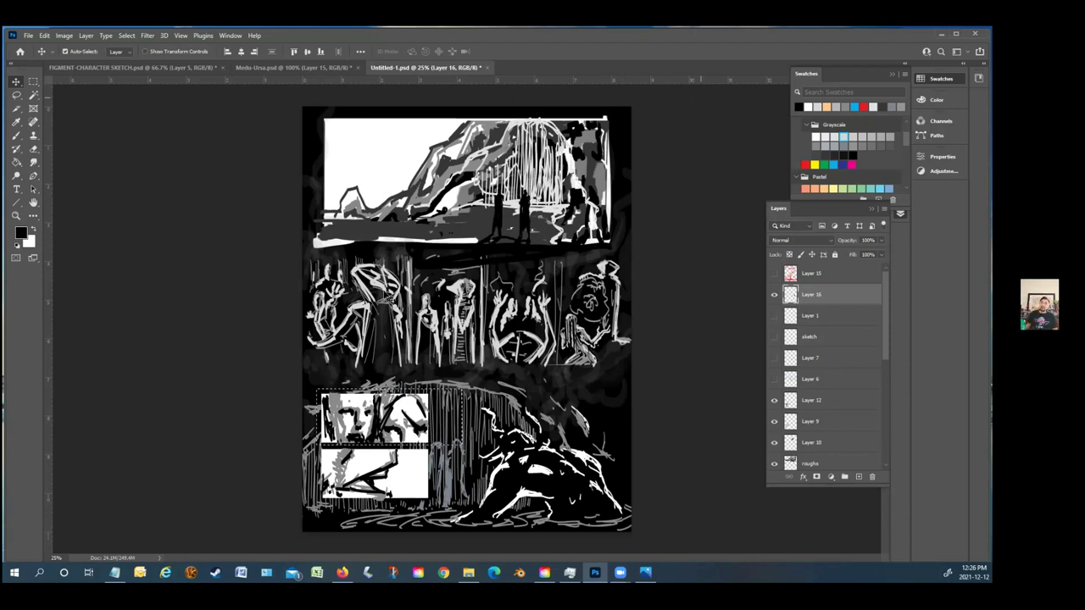
left_click(33, 81)
left_click(191, 295)
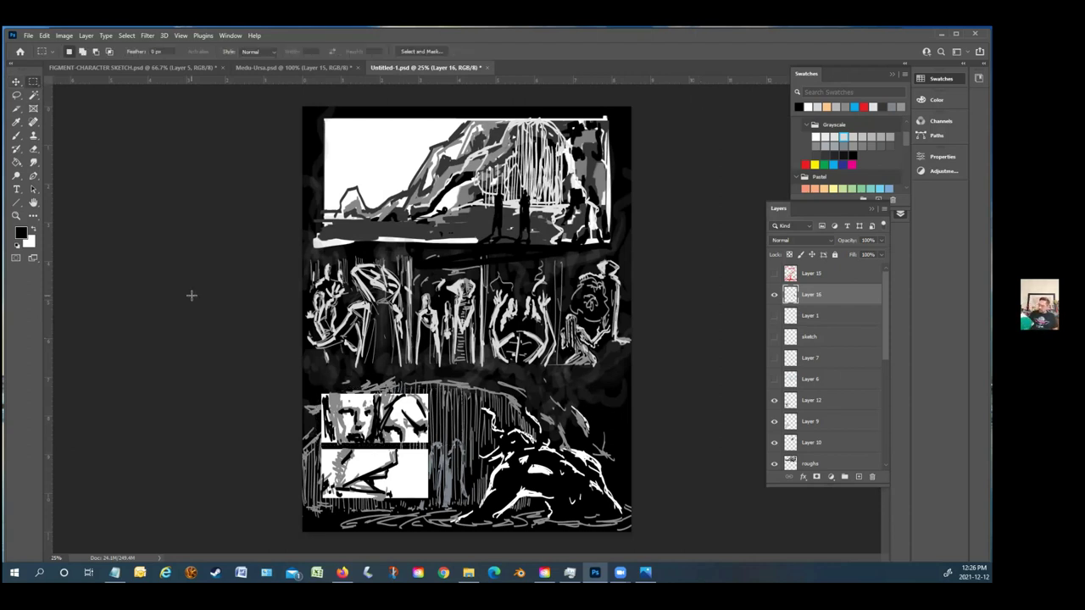